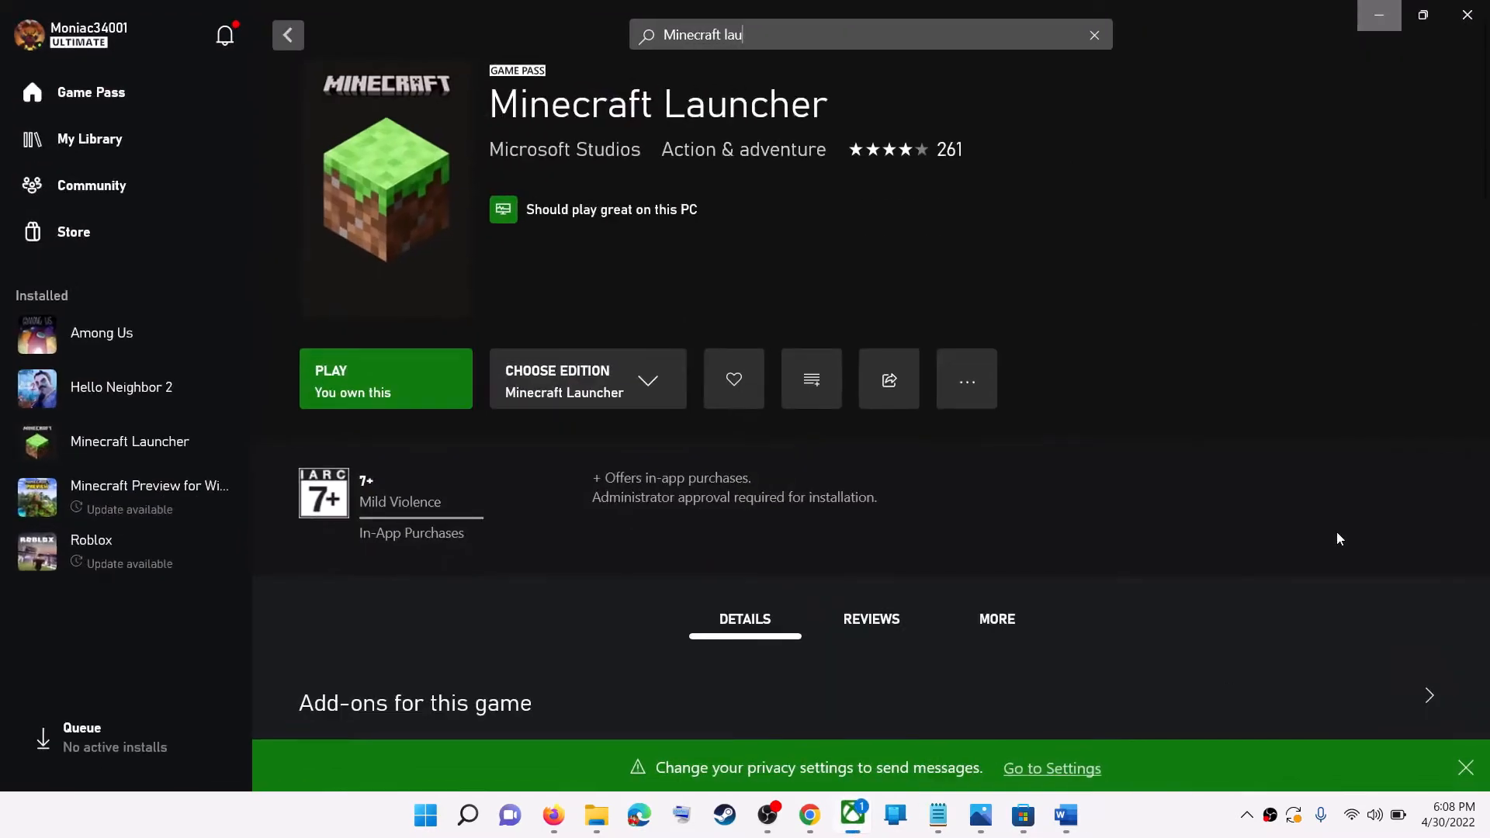
Switch to the Word document and highlight error code 0x8024402C in its title, then minimize the document
left_click(1379, 15)
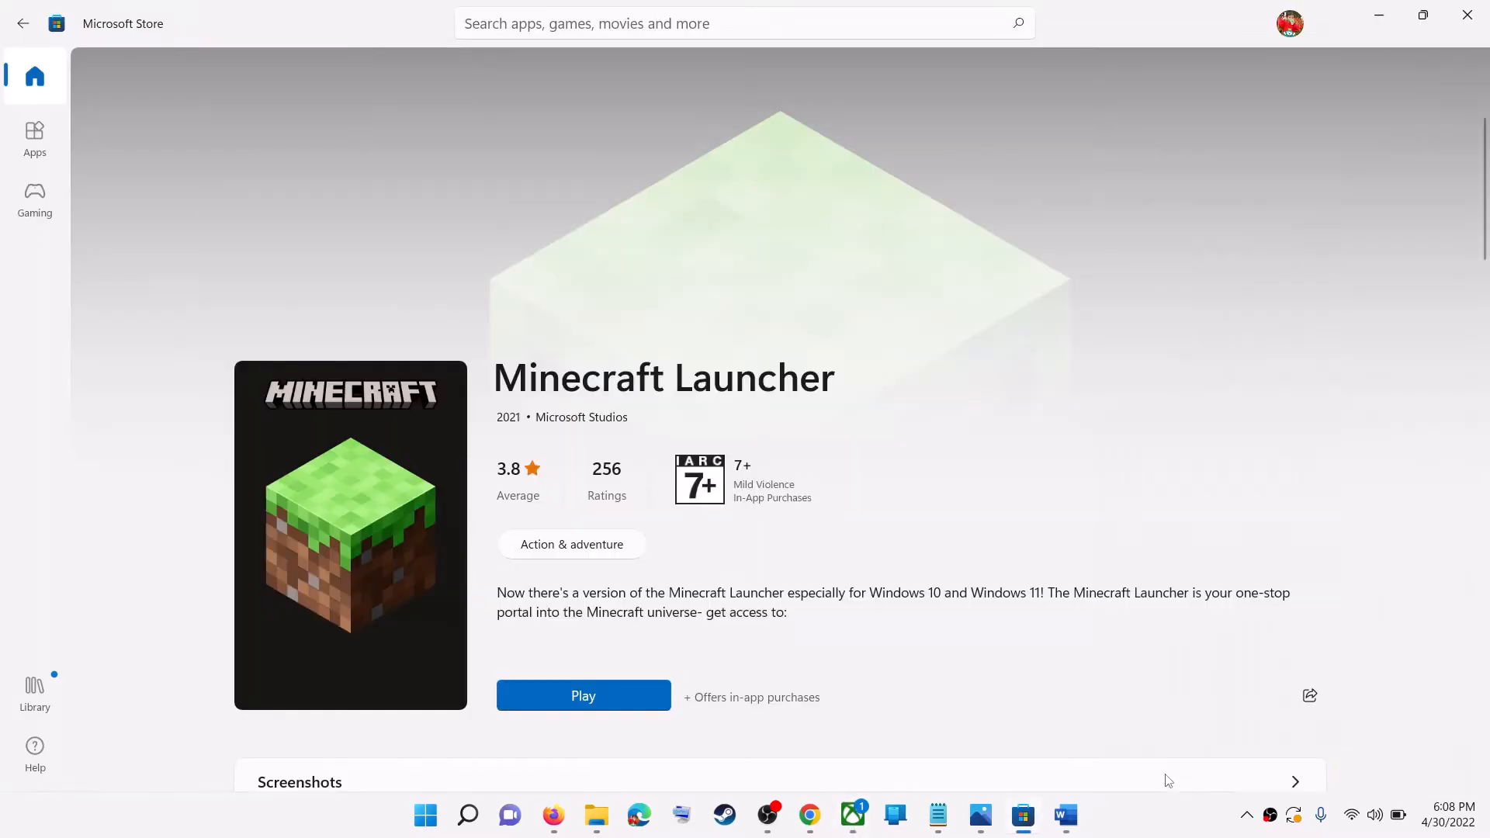
left_click(1067, 815)
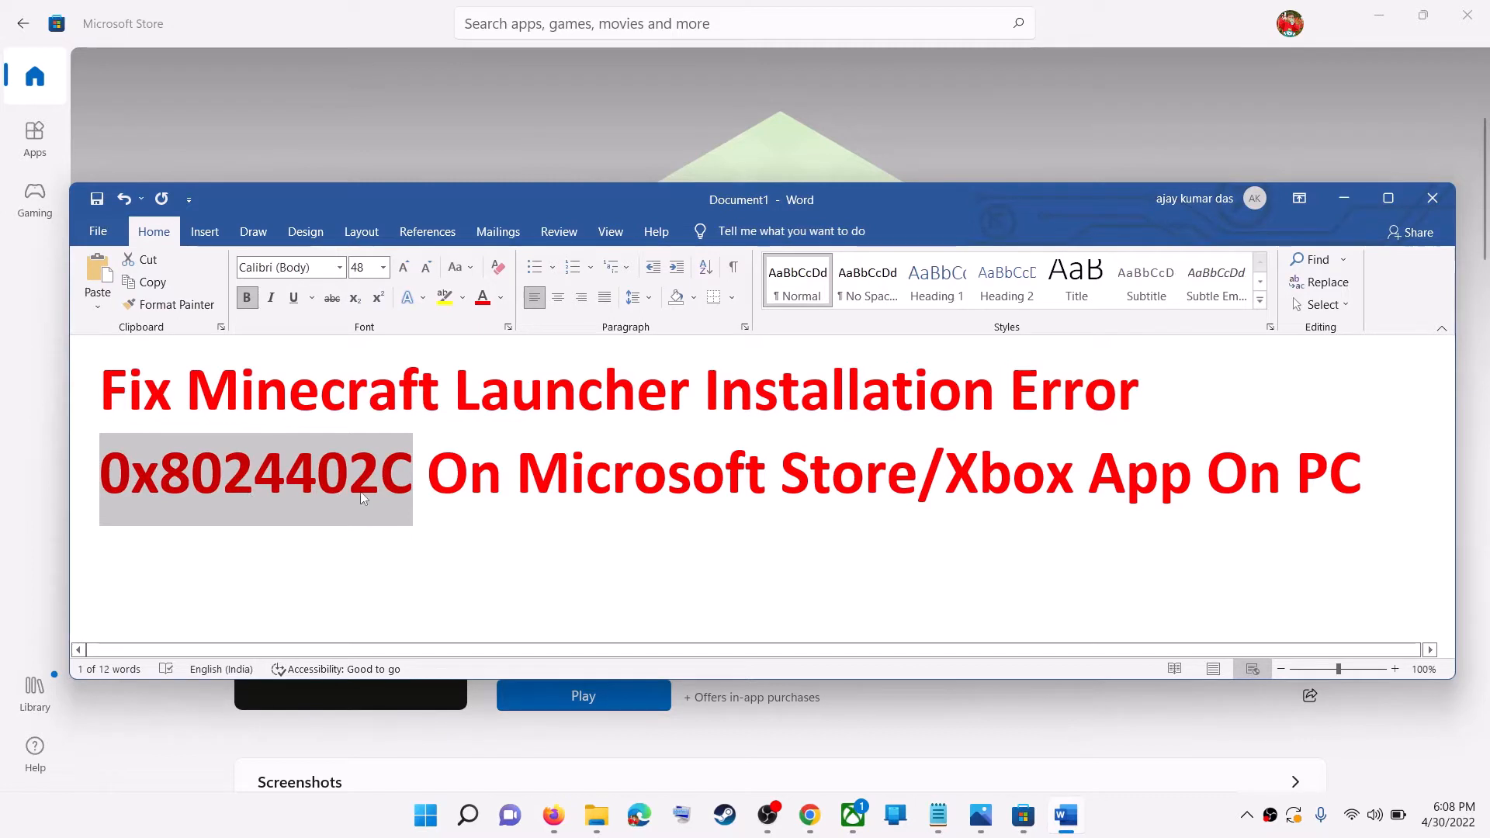
left_click_drag(425, 468, 117, 499)
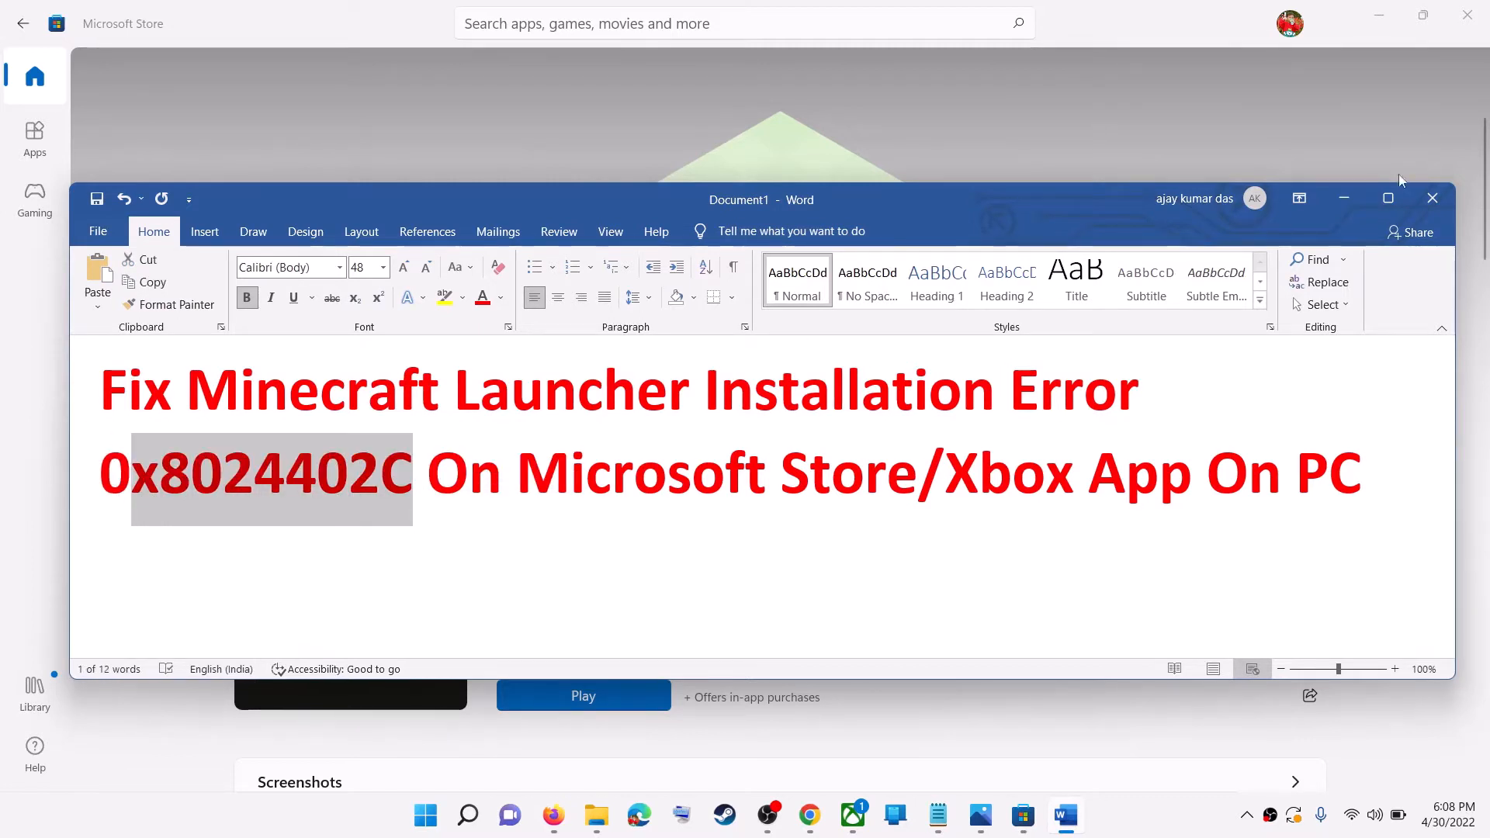
left_click(1344, 199)
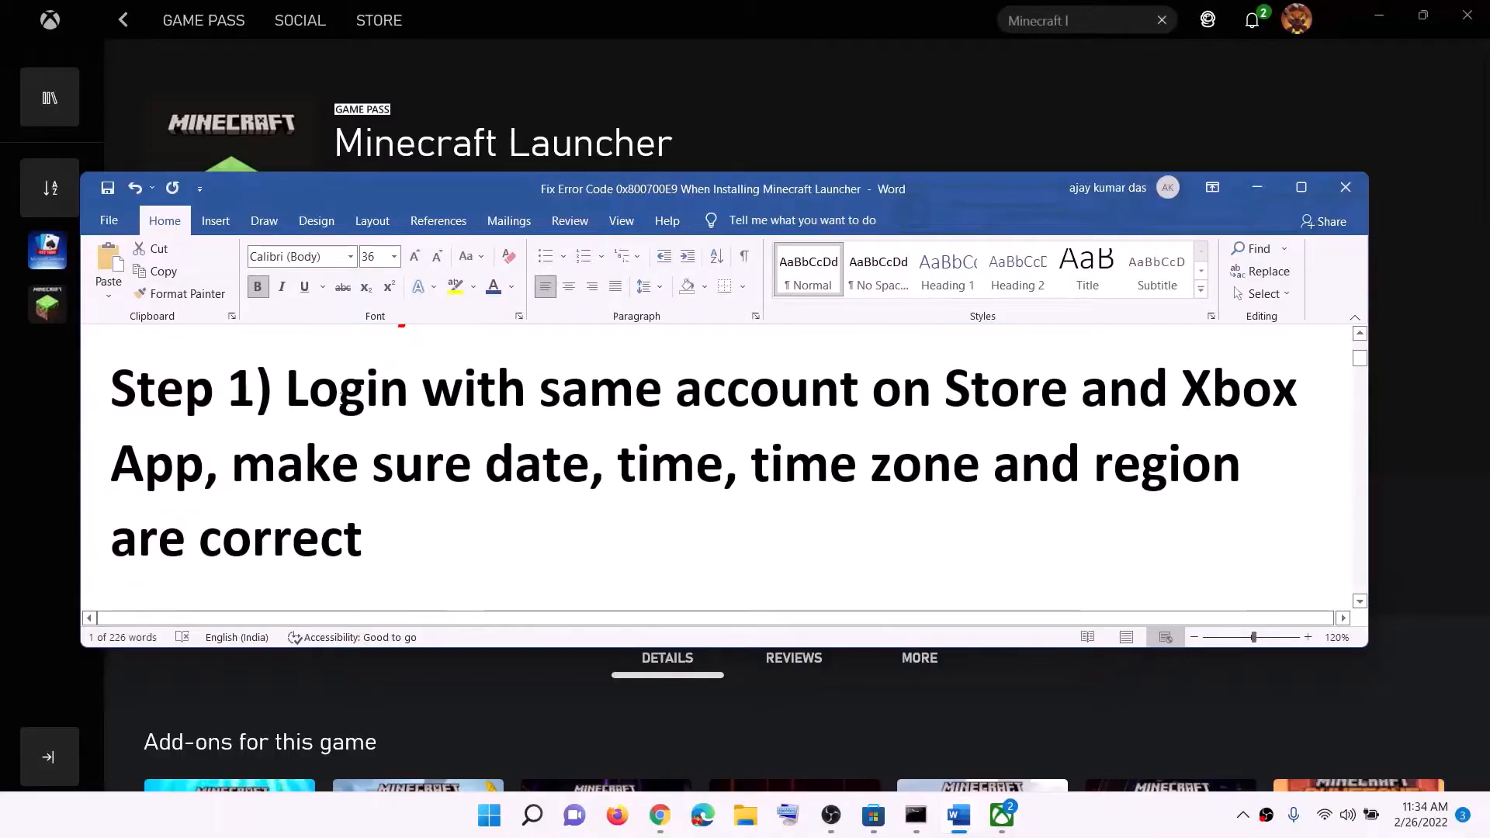
Read Step 1 in the Word instructions, highlighting the part about using the same account on Store and Xbox App
left_click_drag(341, 396, 1032, 393)
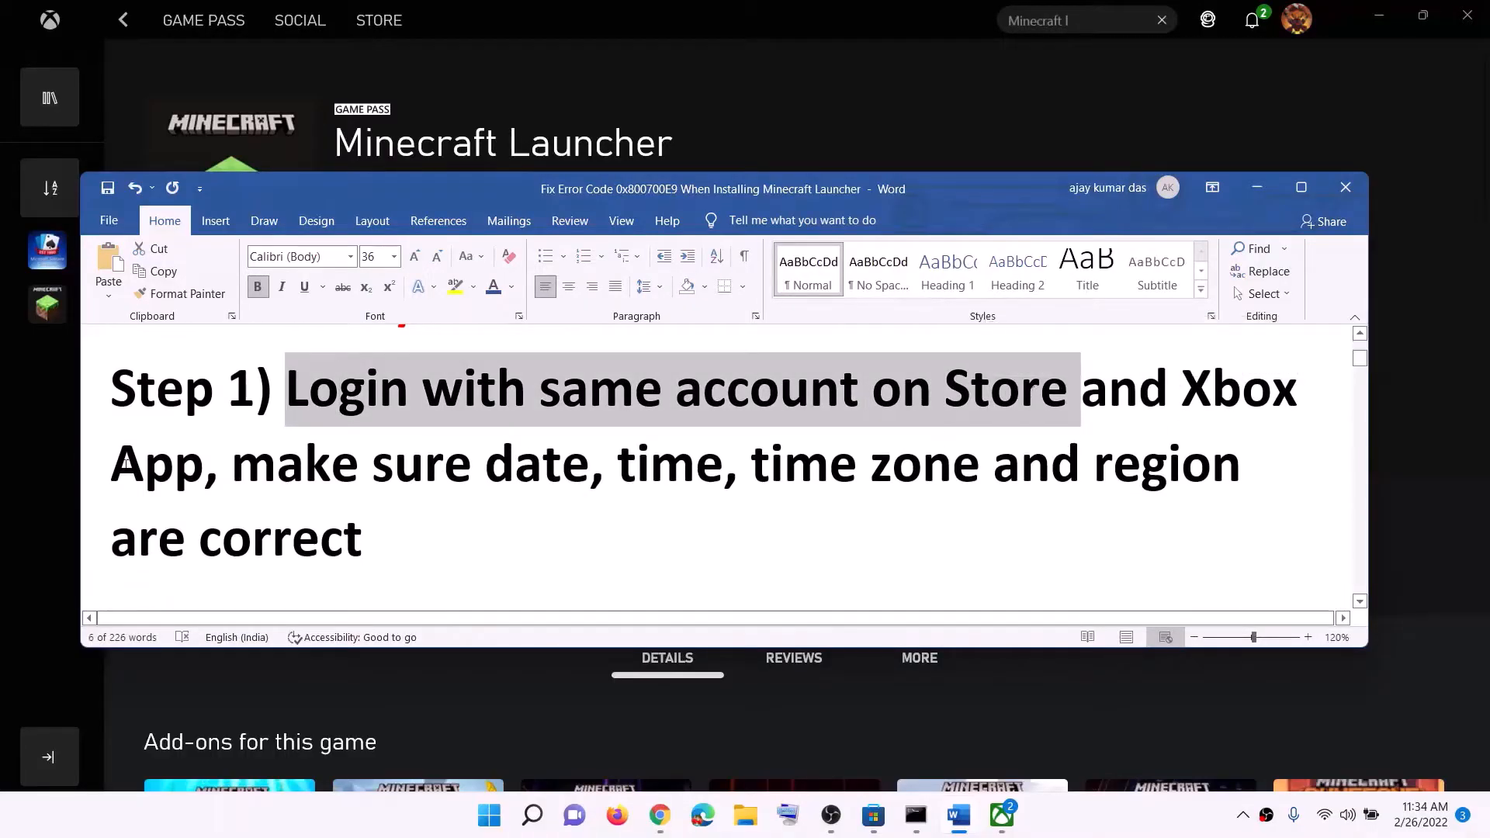
left_click_drag(1195, 385, 1238, 384)
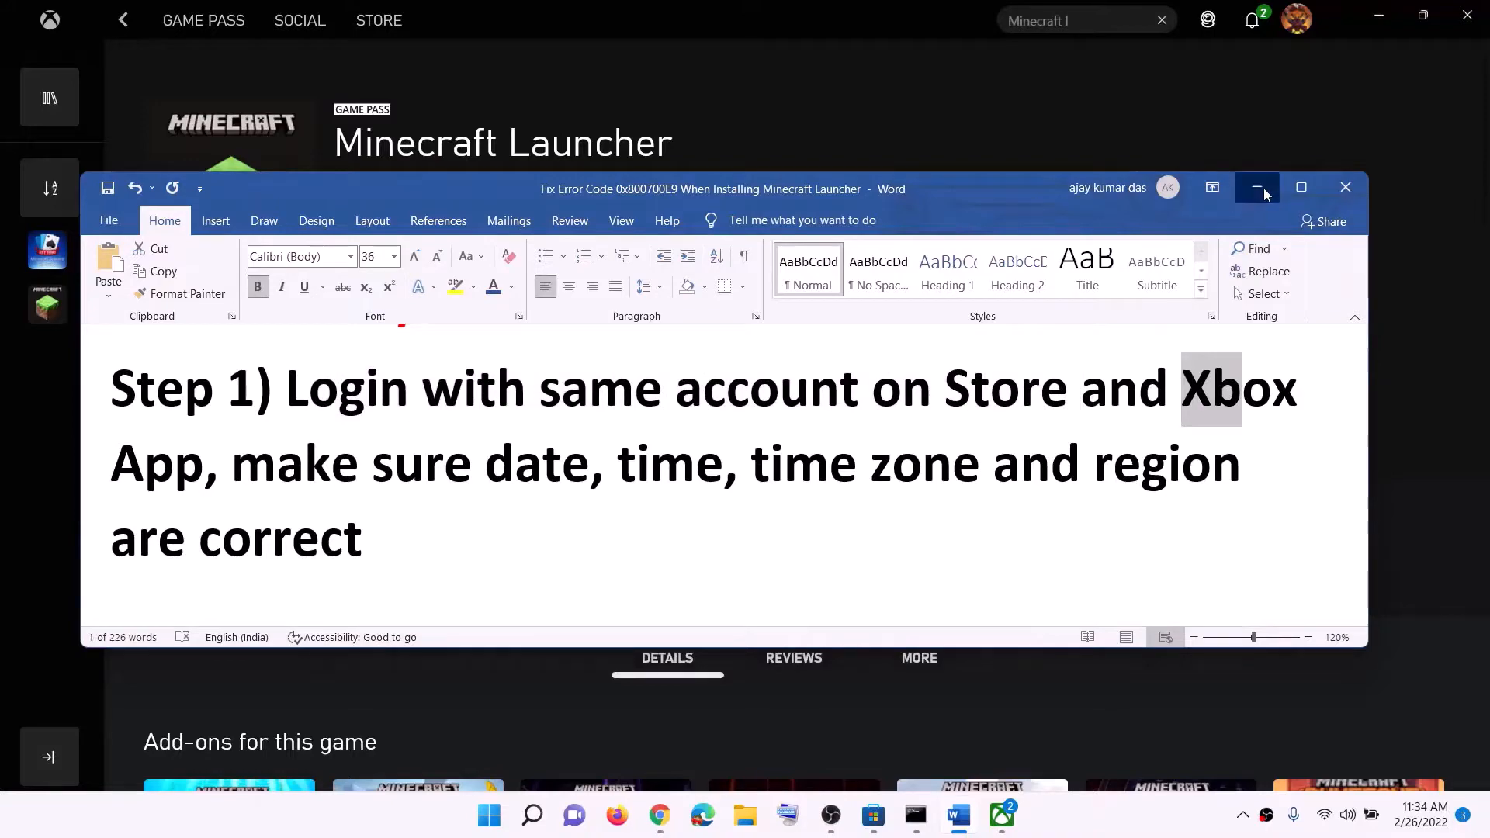
left_click(1262, 188)
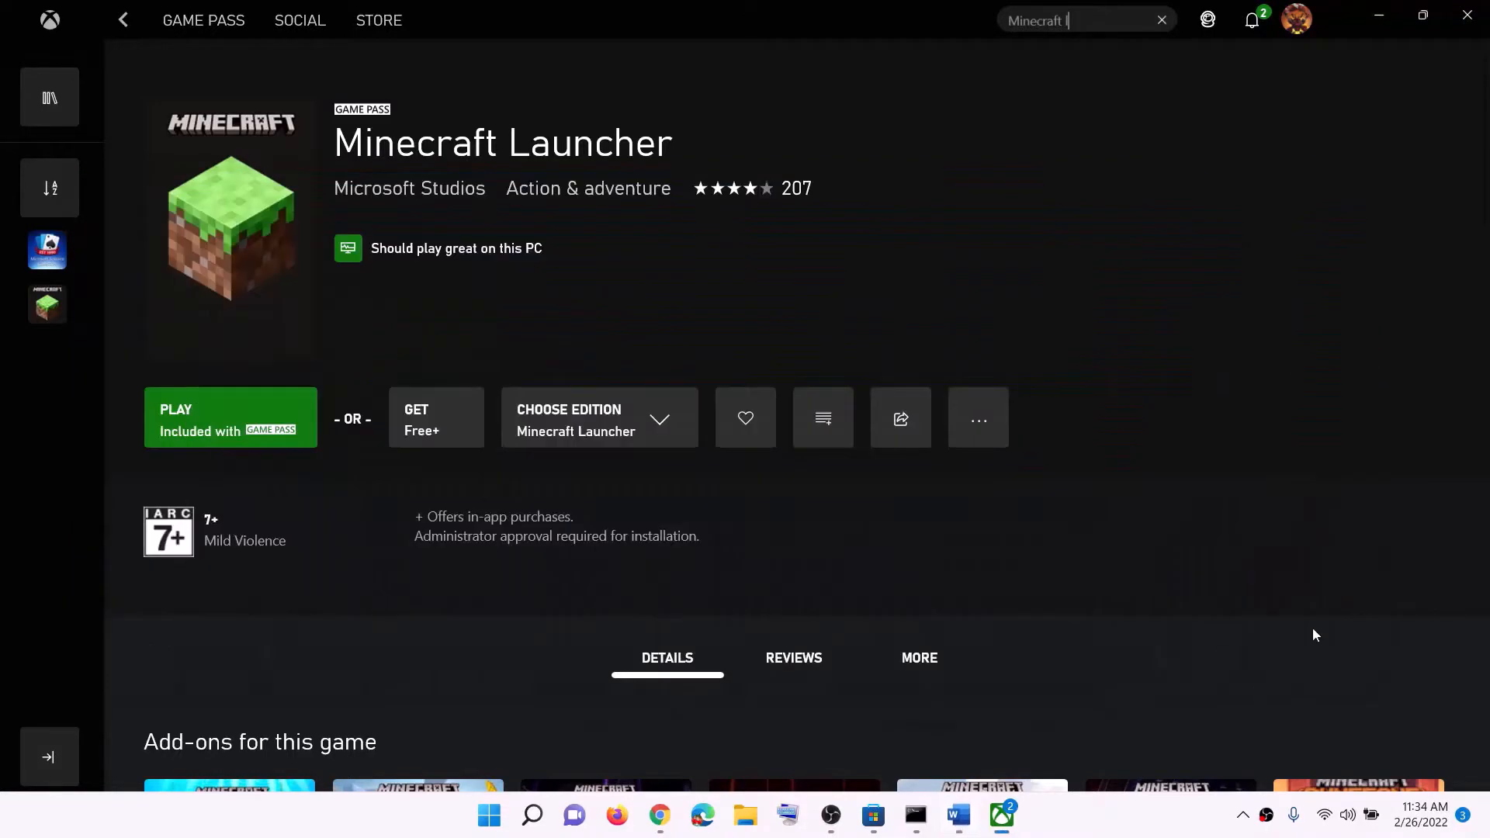
Switch to Microsoft Store and sign out of the current account
left_click(875, 824)
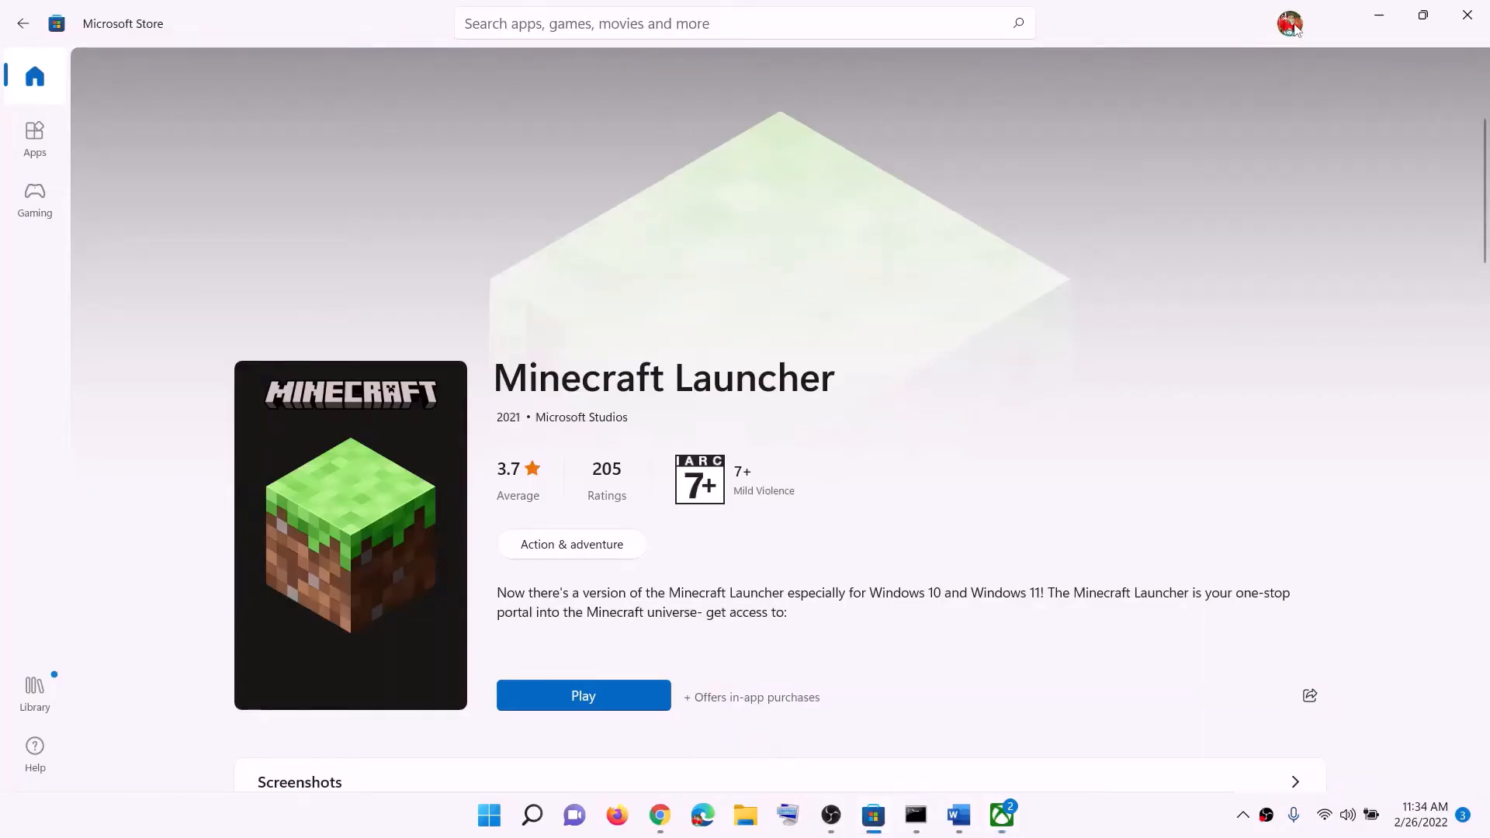
left_click(1291, 24)
left_click(1090, 109)
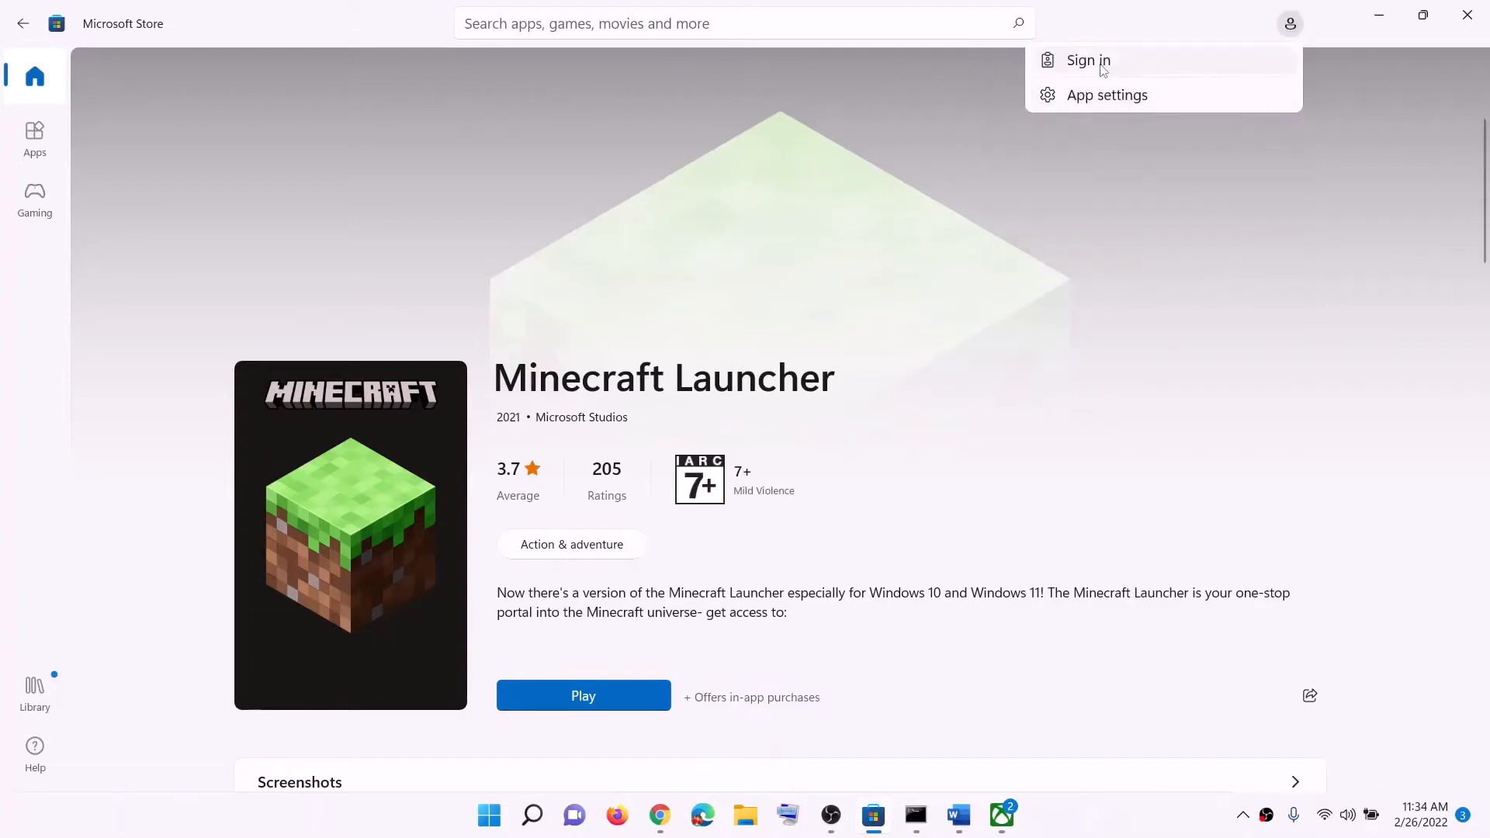
Sign back in to the Store with the first listed Microsoft account, verifying with the account PIN
left_click(1103, 70)
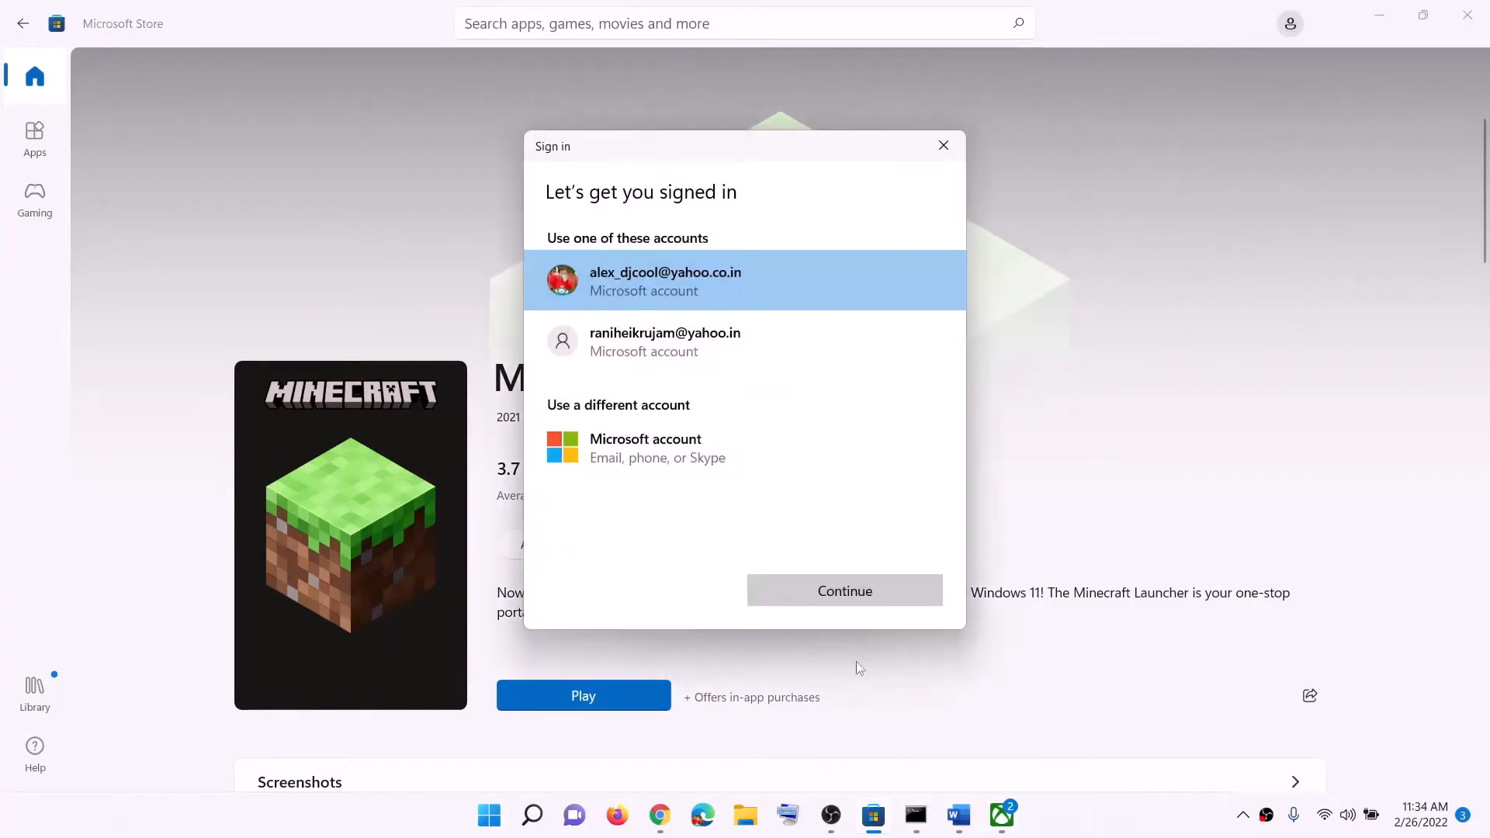
left_click(852, 592)
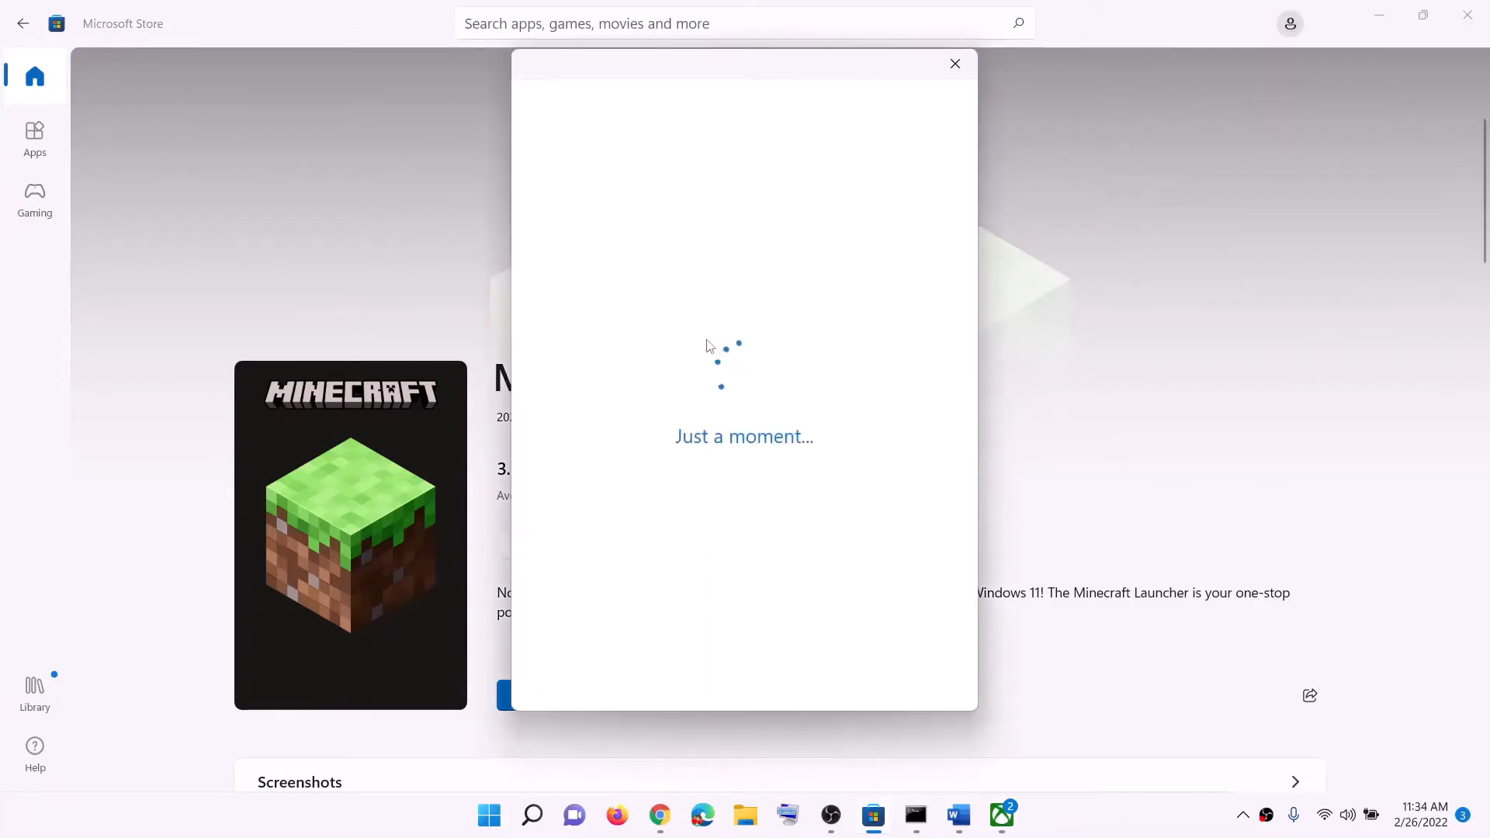
left_click(668, 398)
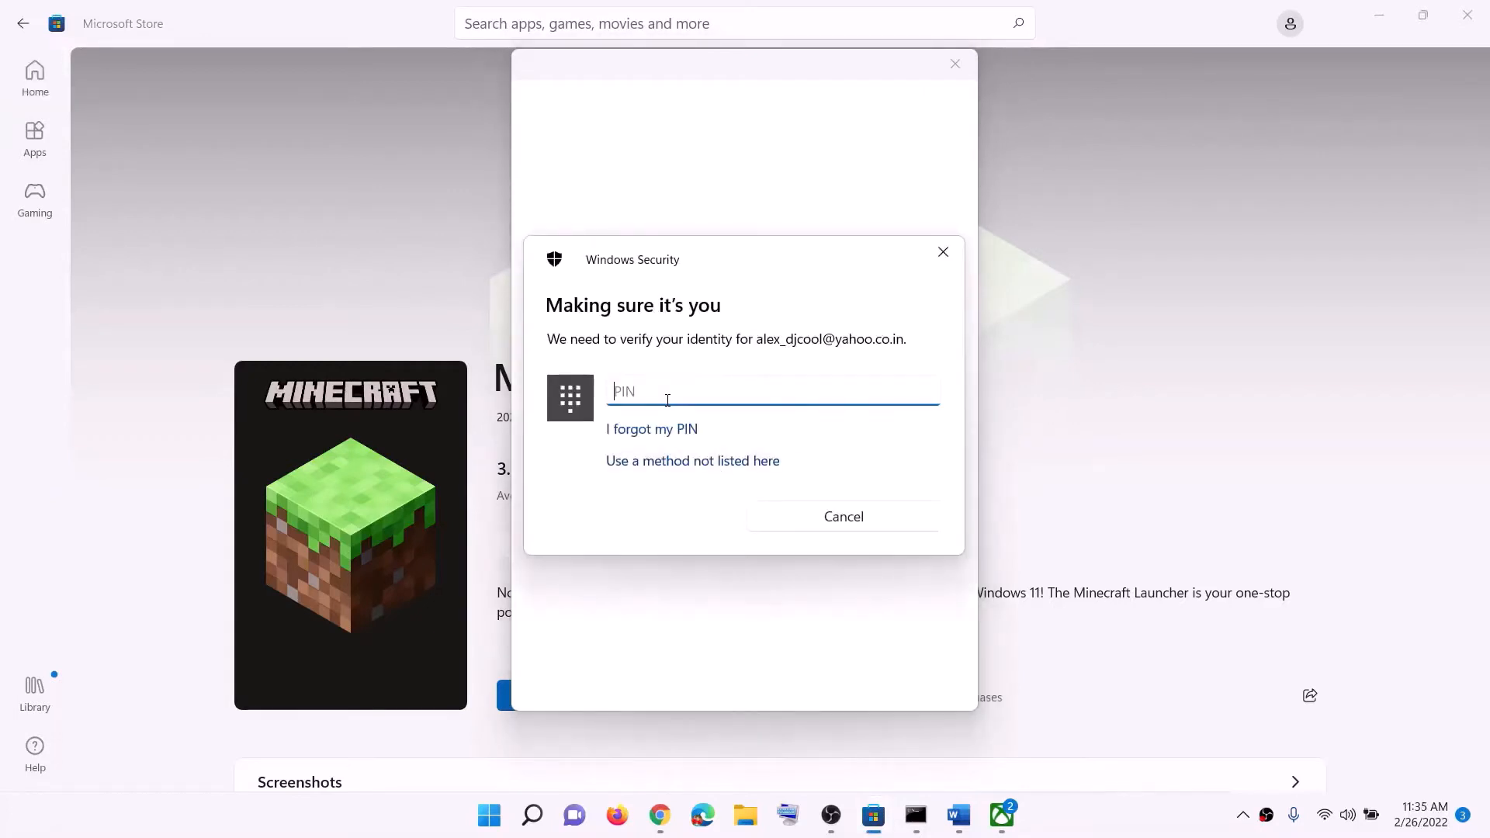
type("****")
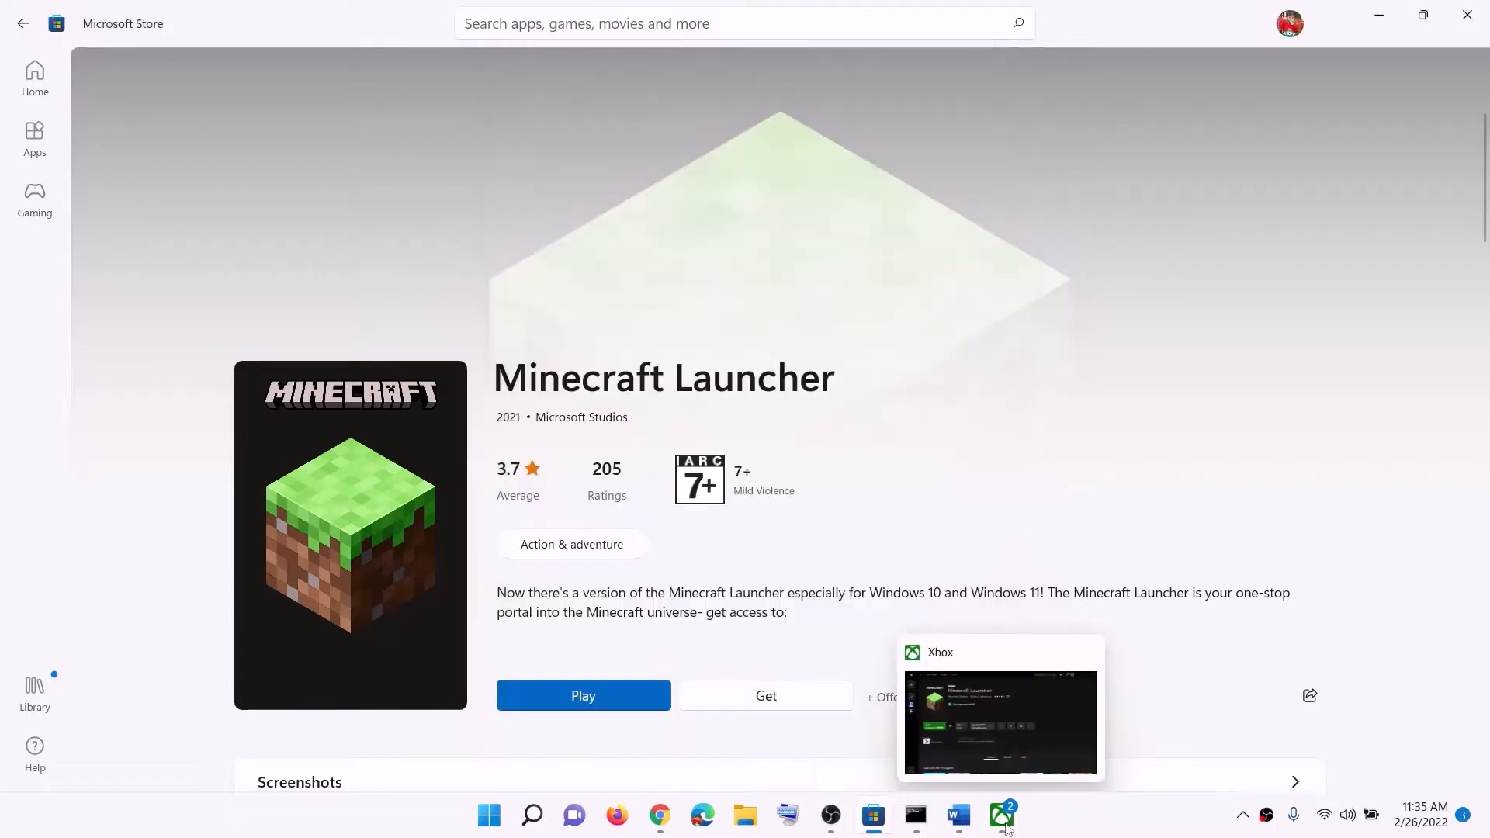
Switch to the Xbox app, sign out of the current profile and sign back in
left_click(1003, 814)
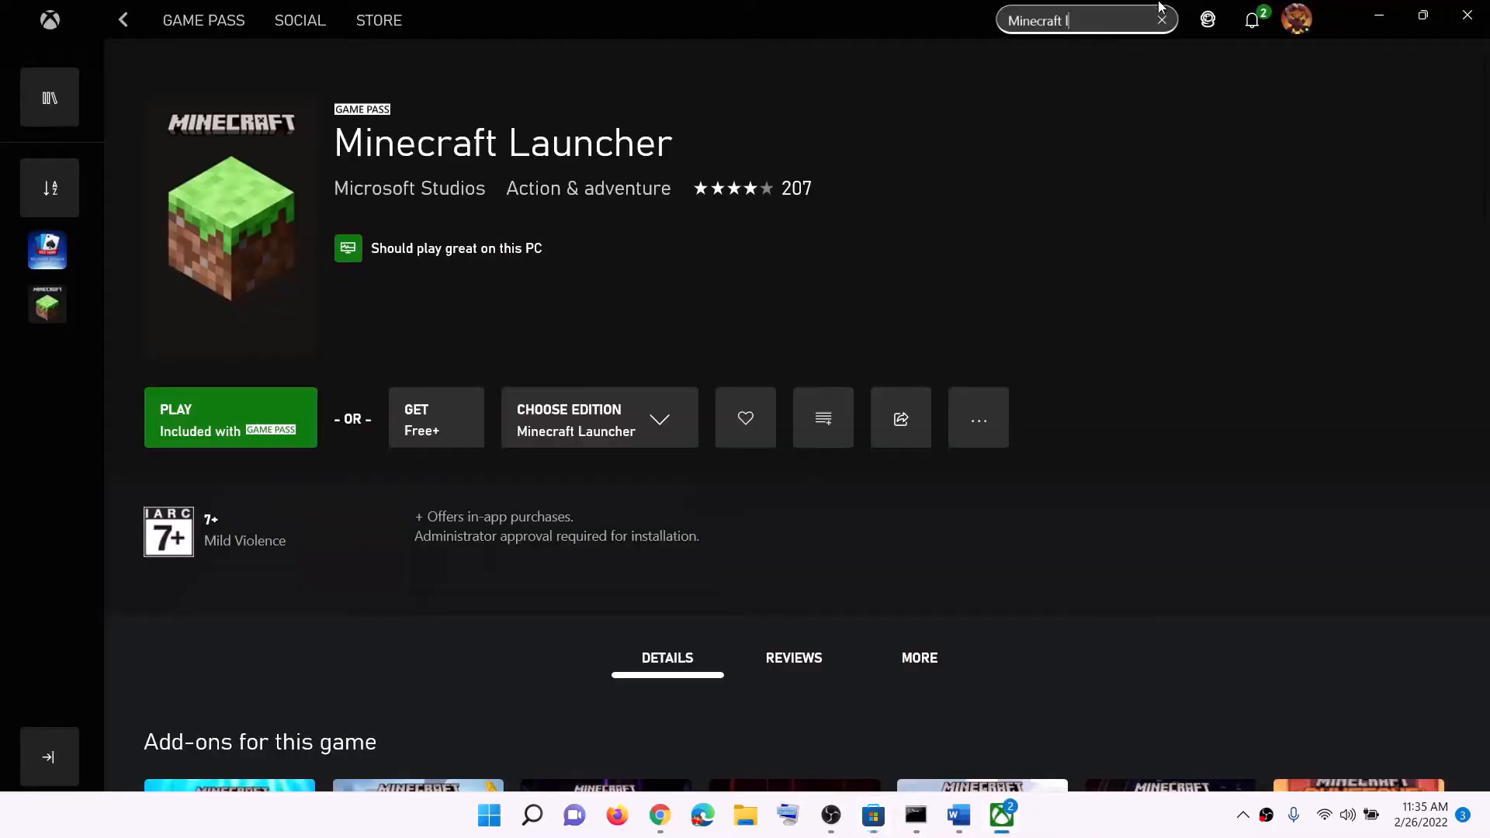
left_click(1302, 29)
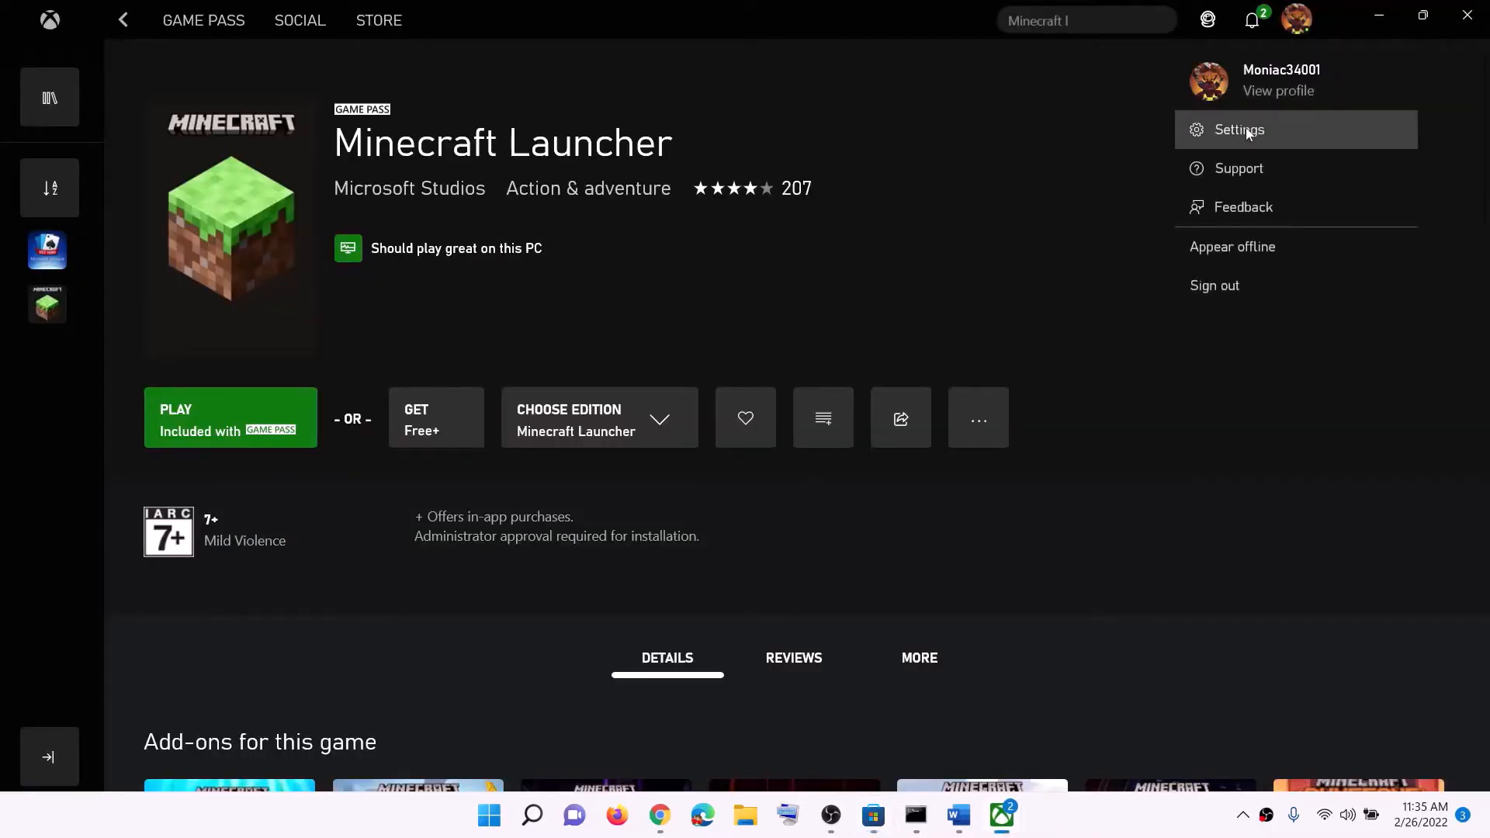
left_click(1247, 287)
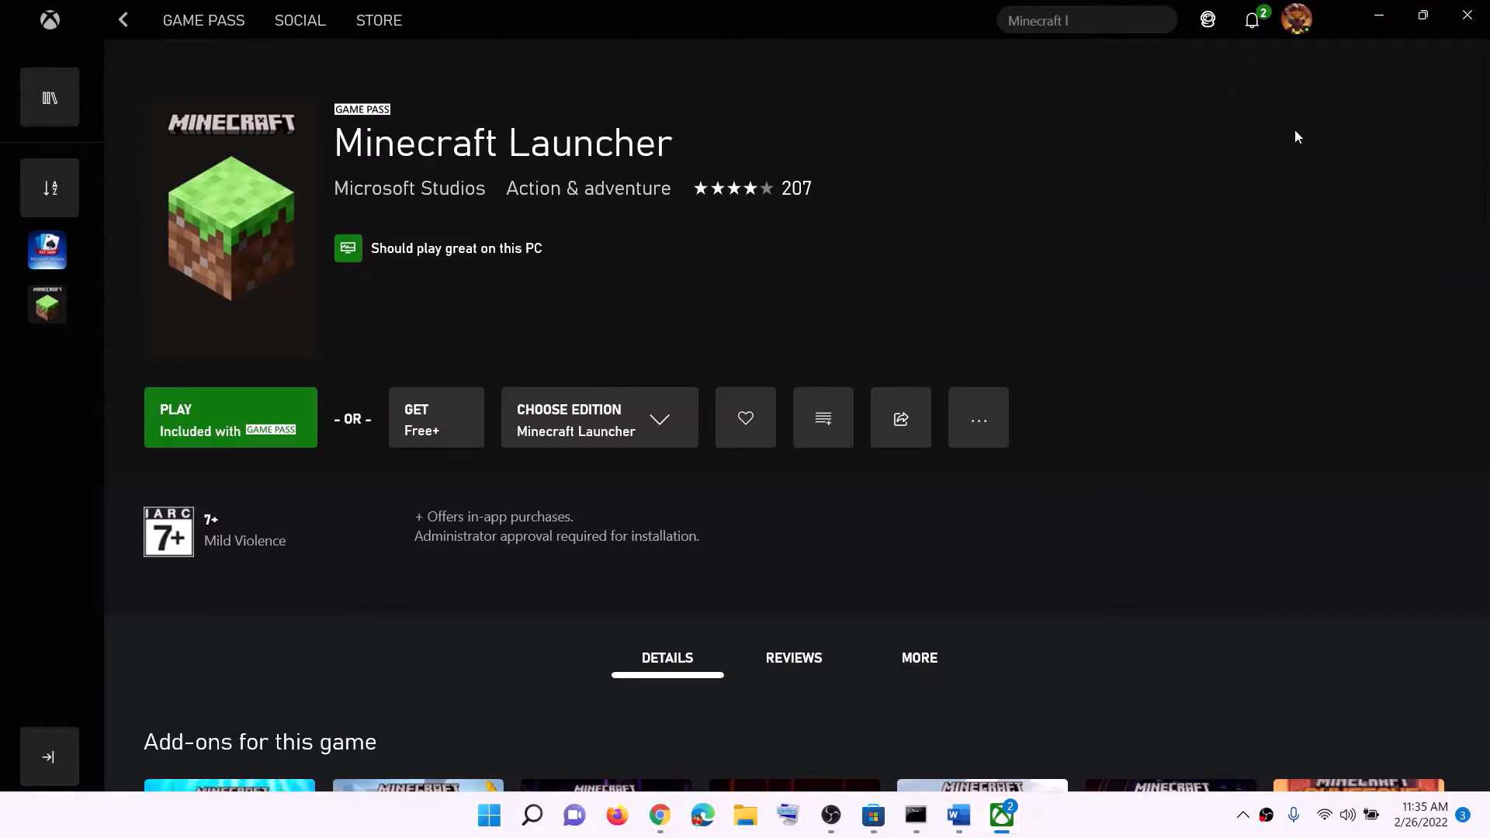
left_click(1298, 28)
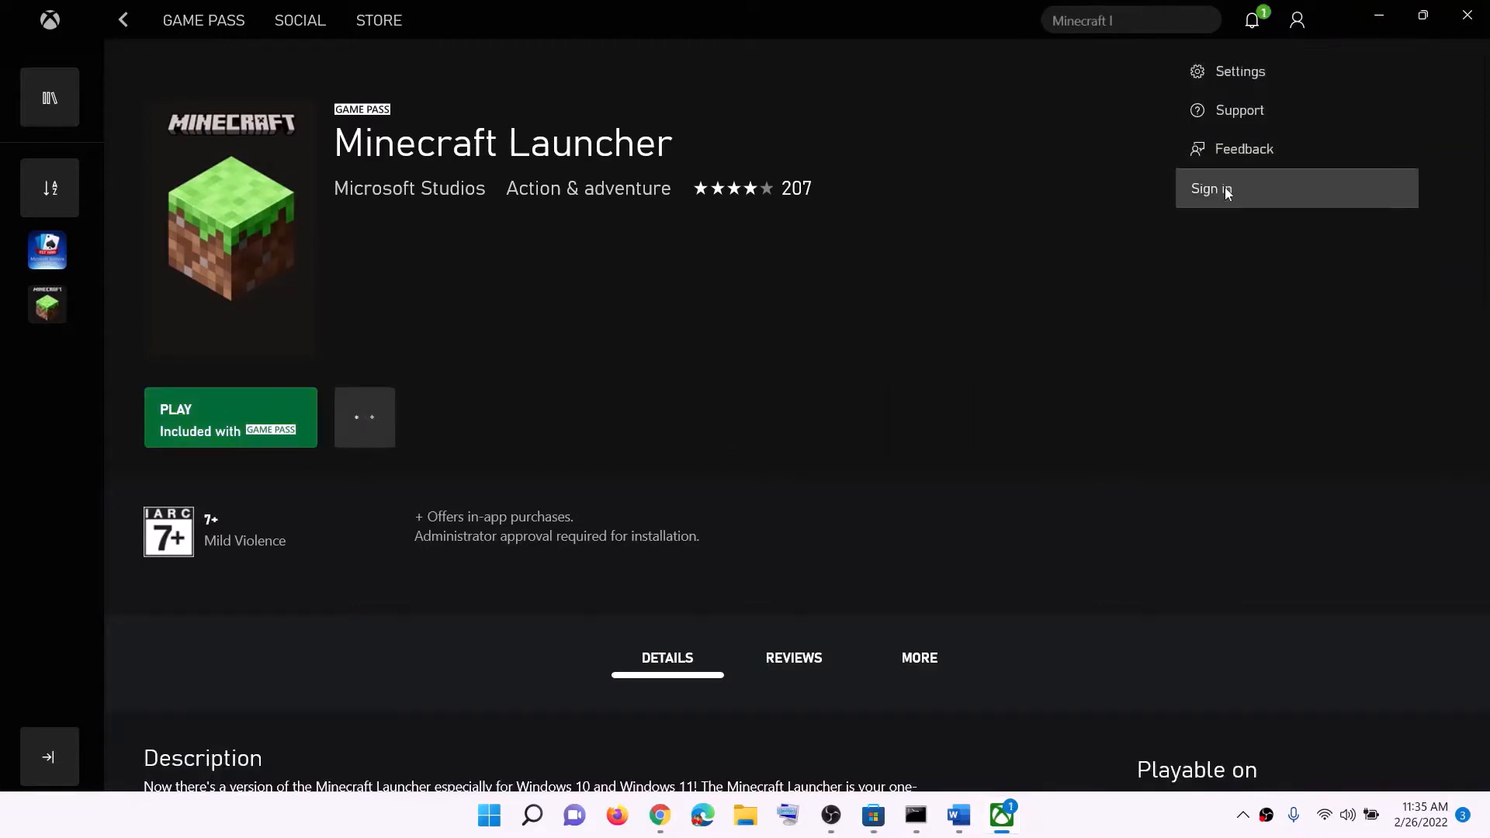
left_click(1223, 189)
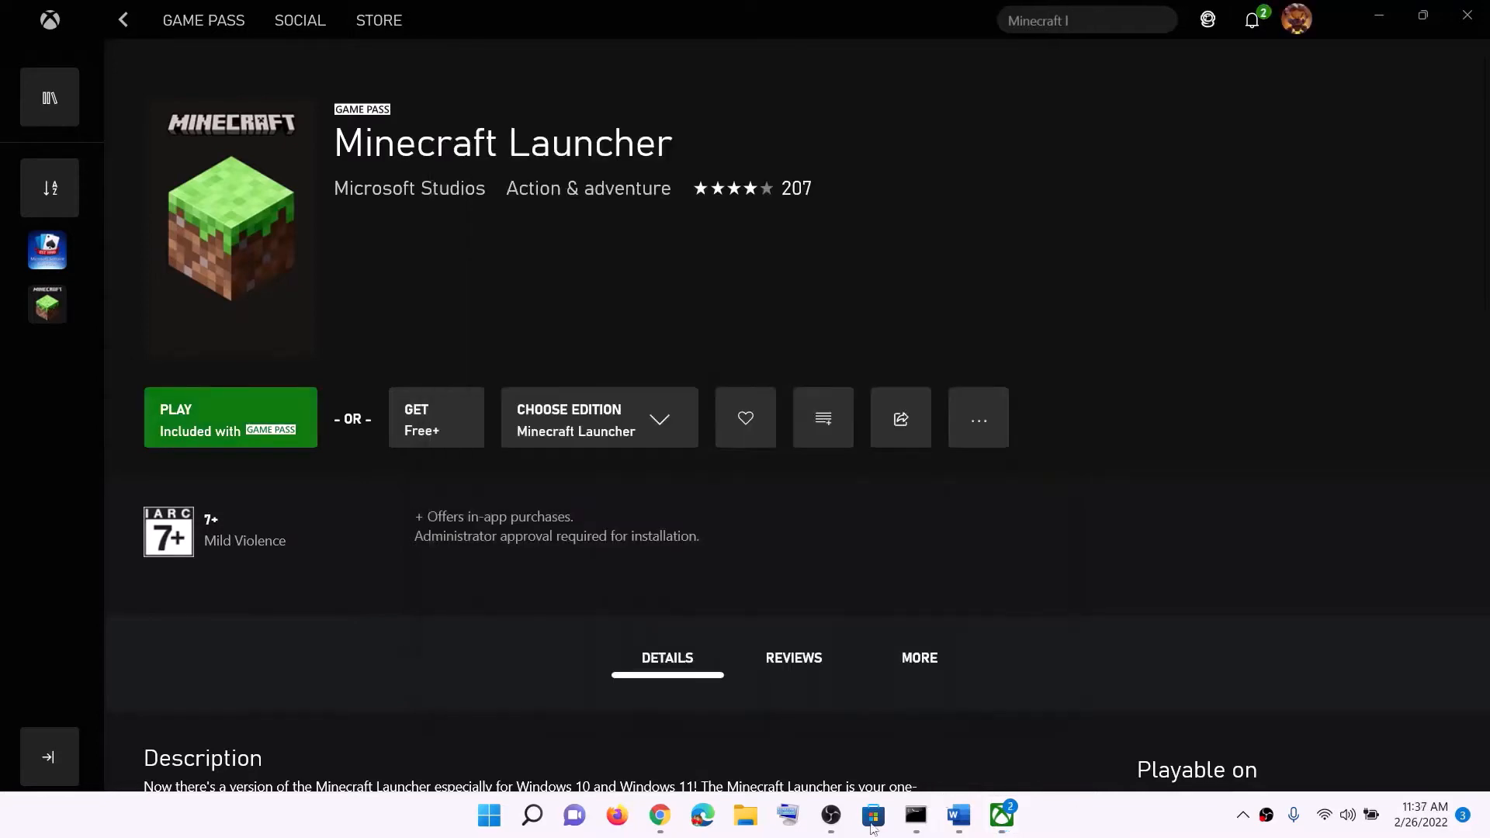
Return to Word and highlight the Step 1 text about correct date, time, time zone and region
left_click(958, 815)
left_click_drag(329, 474, 373, 543)
left_click(1257, 187)
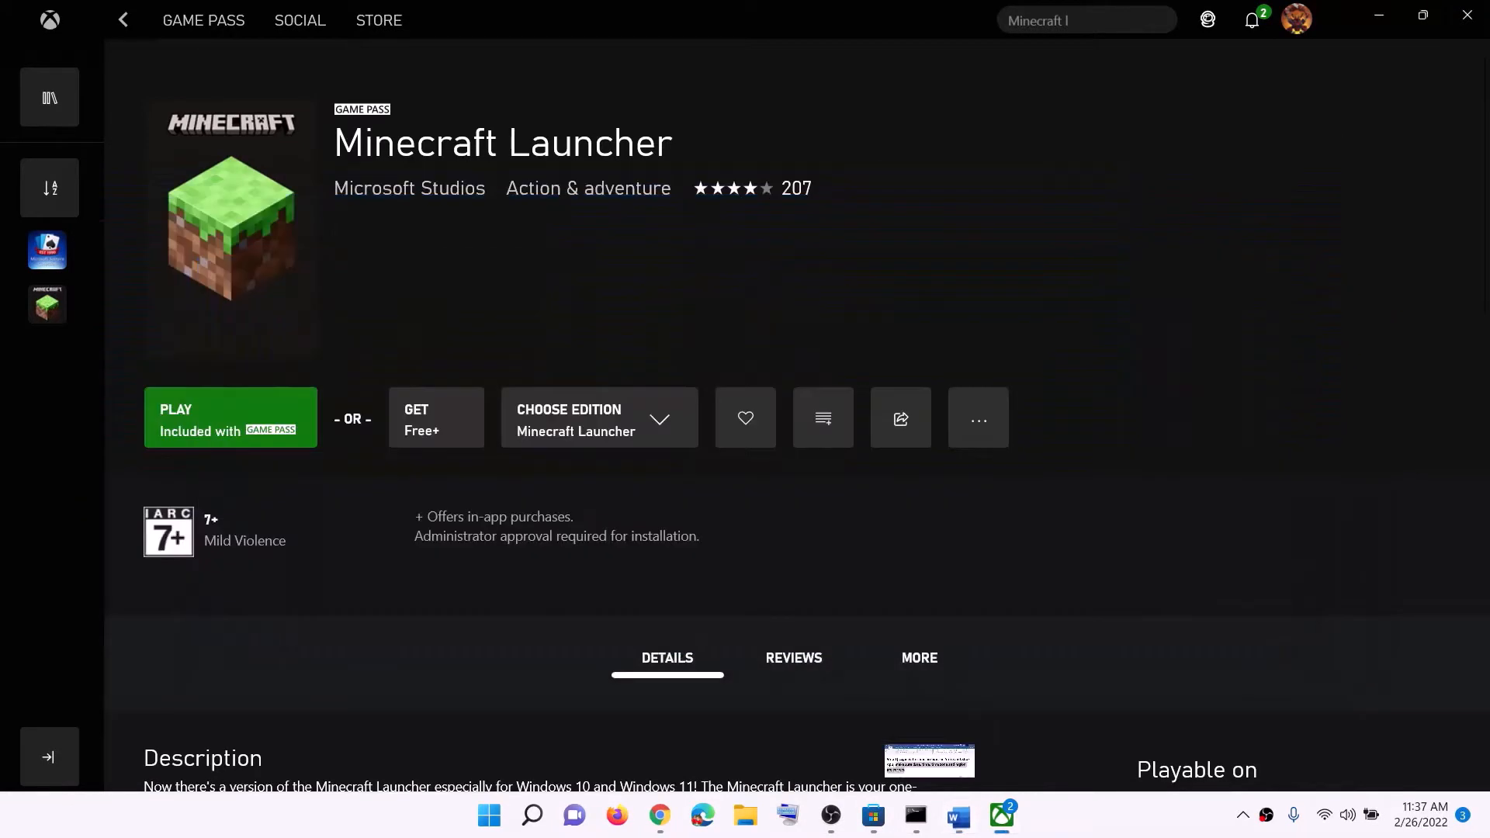
Open the system's date and time settings, check the time zone choice and synchronize the clock
right_click(1418, 824)
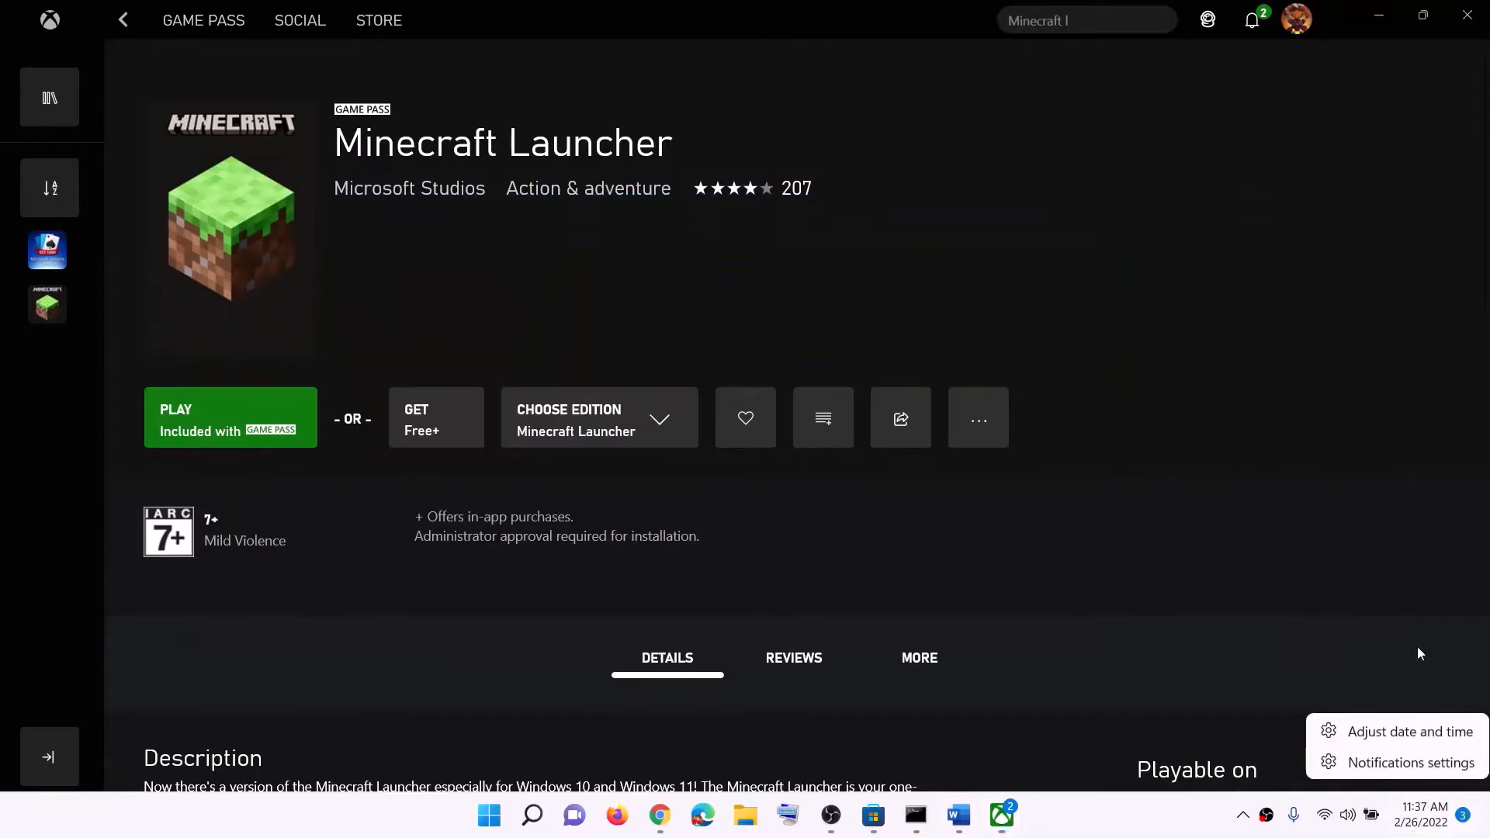
left_click(1407, 733)
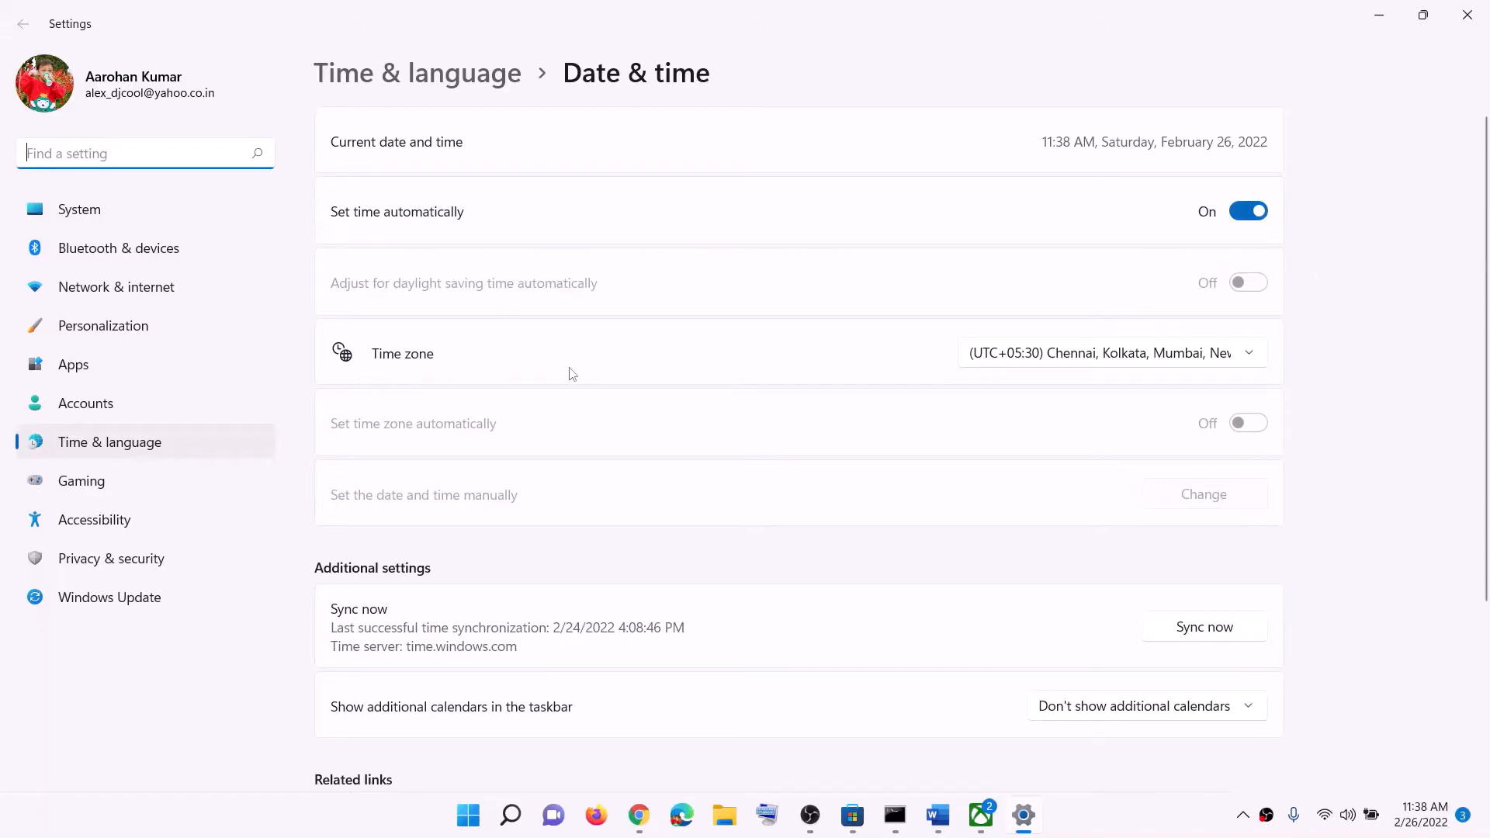
left_click(1102, 366)
left_click(1114, 361)
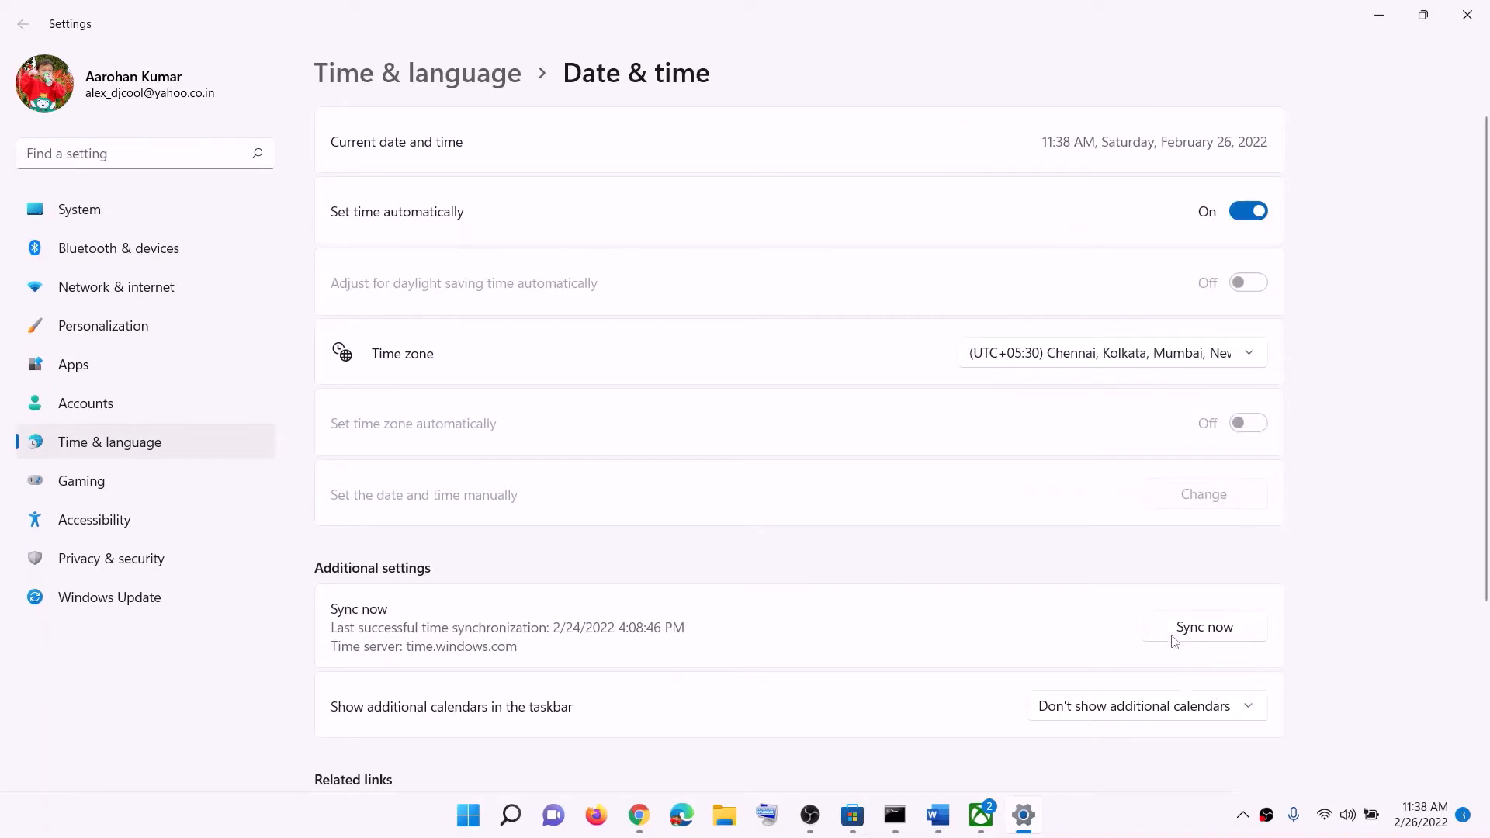
left_click(1237, 631)
left_click(1219, 649)
Check the country or region selection in the Language & region settings, and close Settings
left_click(205, 454)
left_click(427, 225)
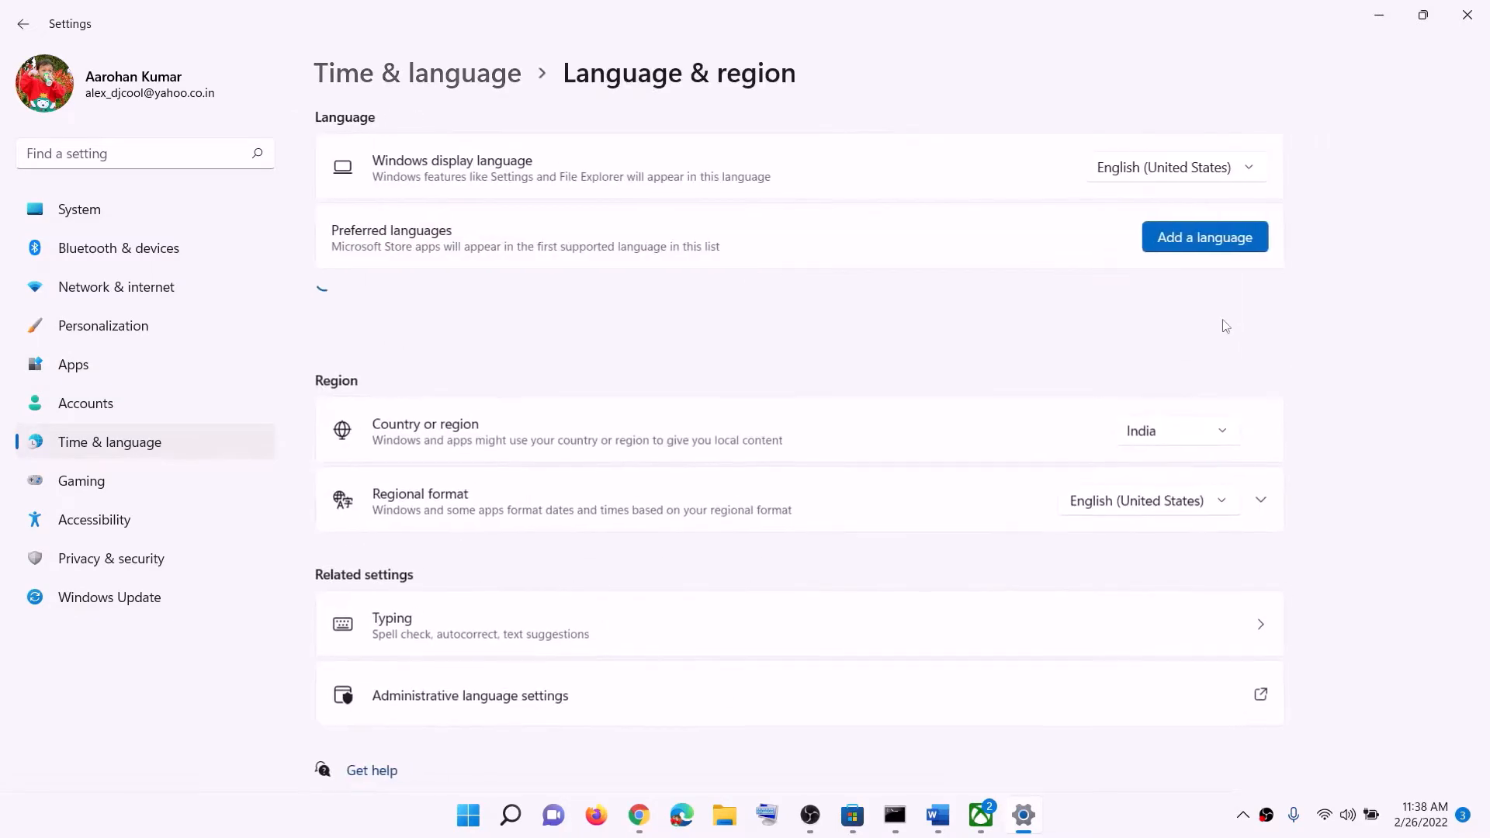
left_click(1210, 433)
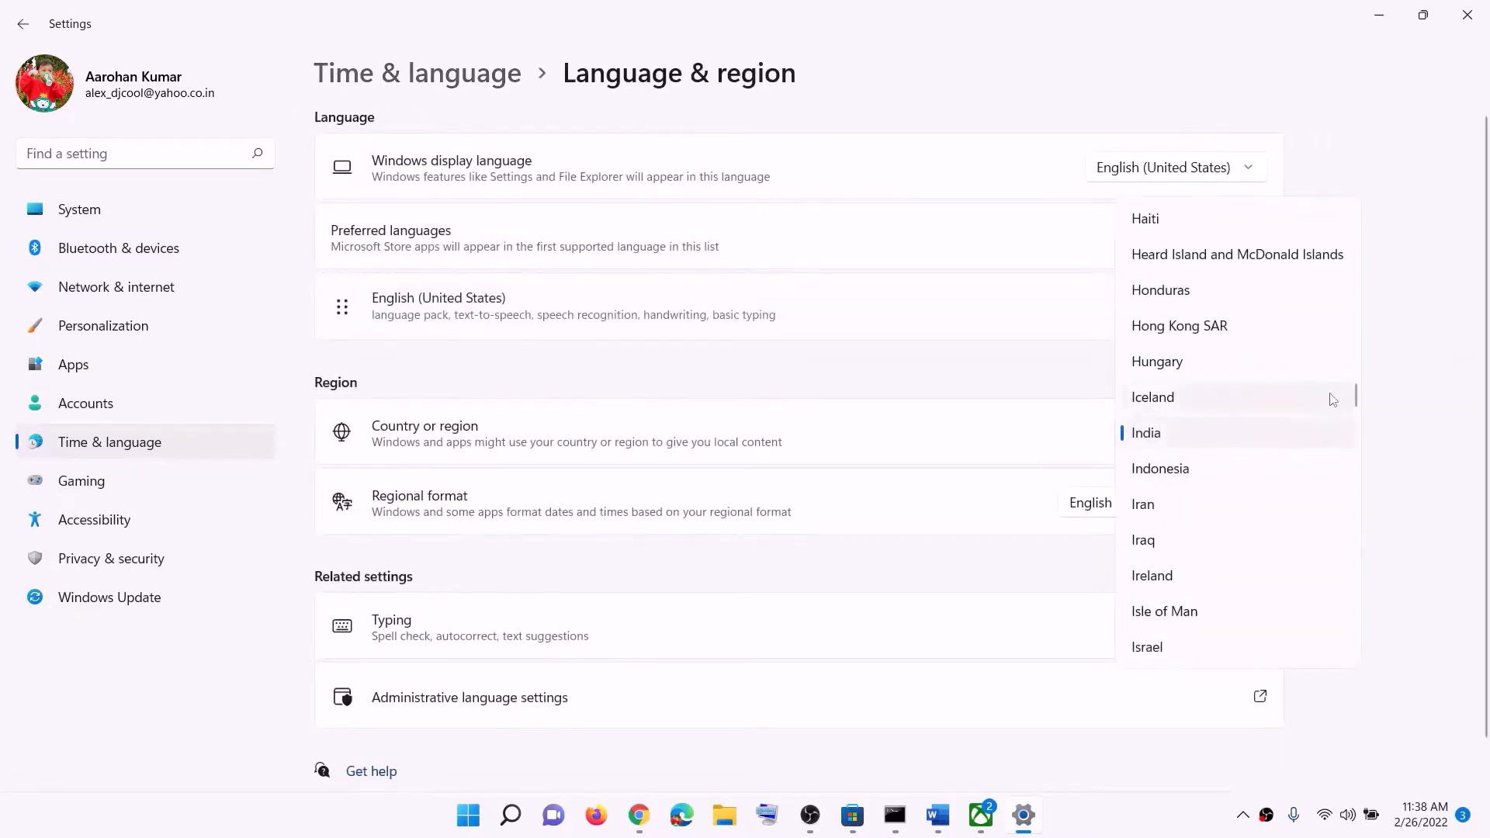
left_click(1397, 412)
left_click(1470, 17)
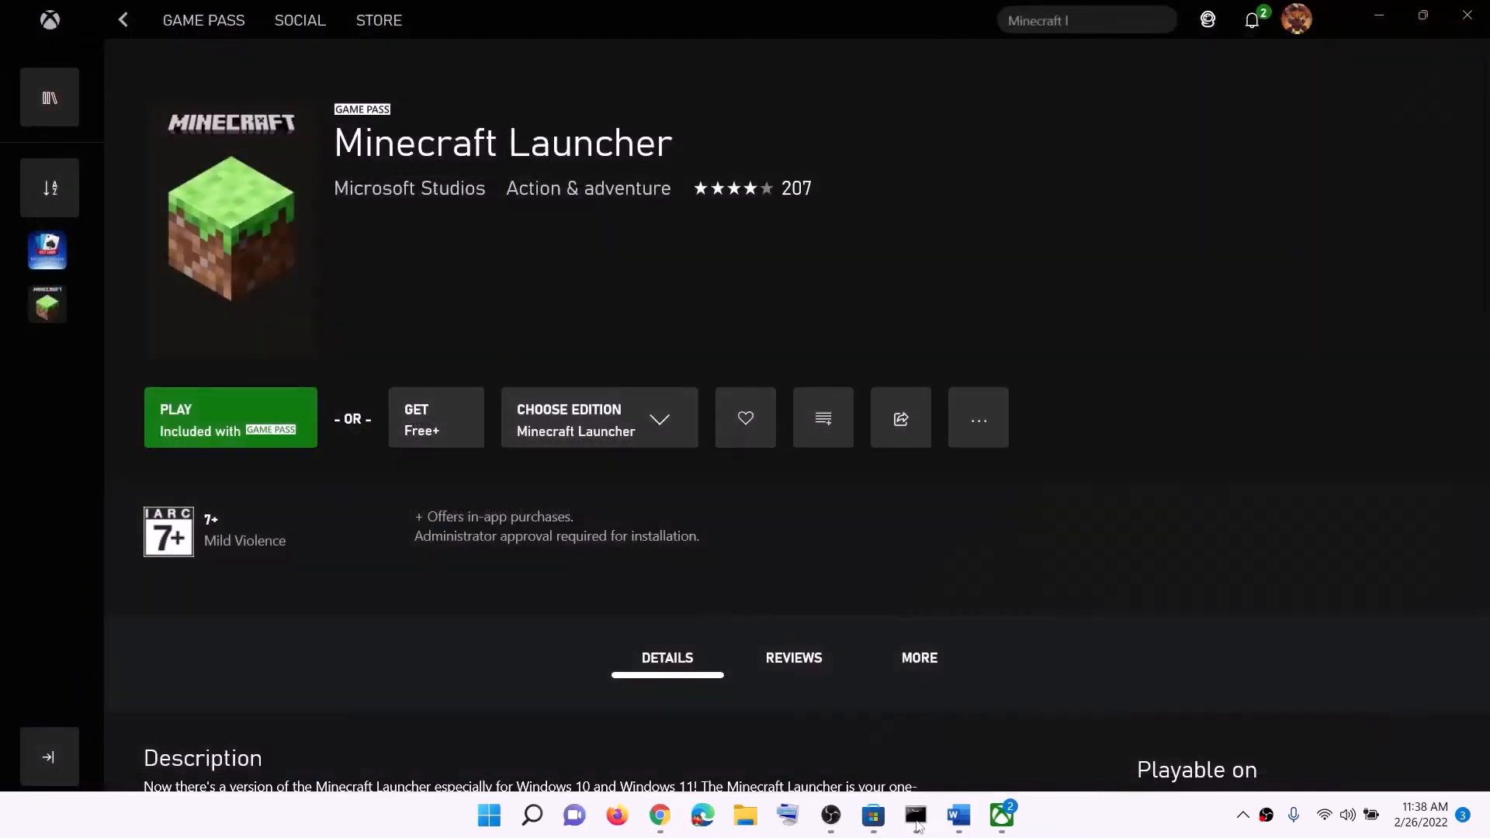
Read Step 2 in Word about switching installation sources, and view the Minecraft Launcher pages in Microsoft Store and the Xbox app
left_click(957, 819)
scroll(646, 487, "down", 3)
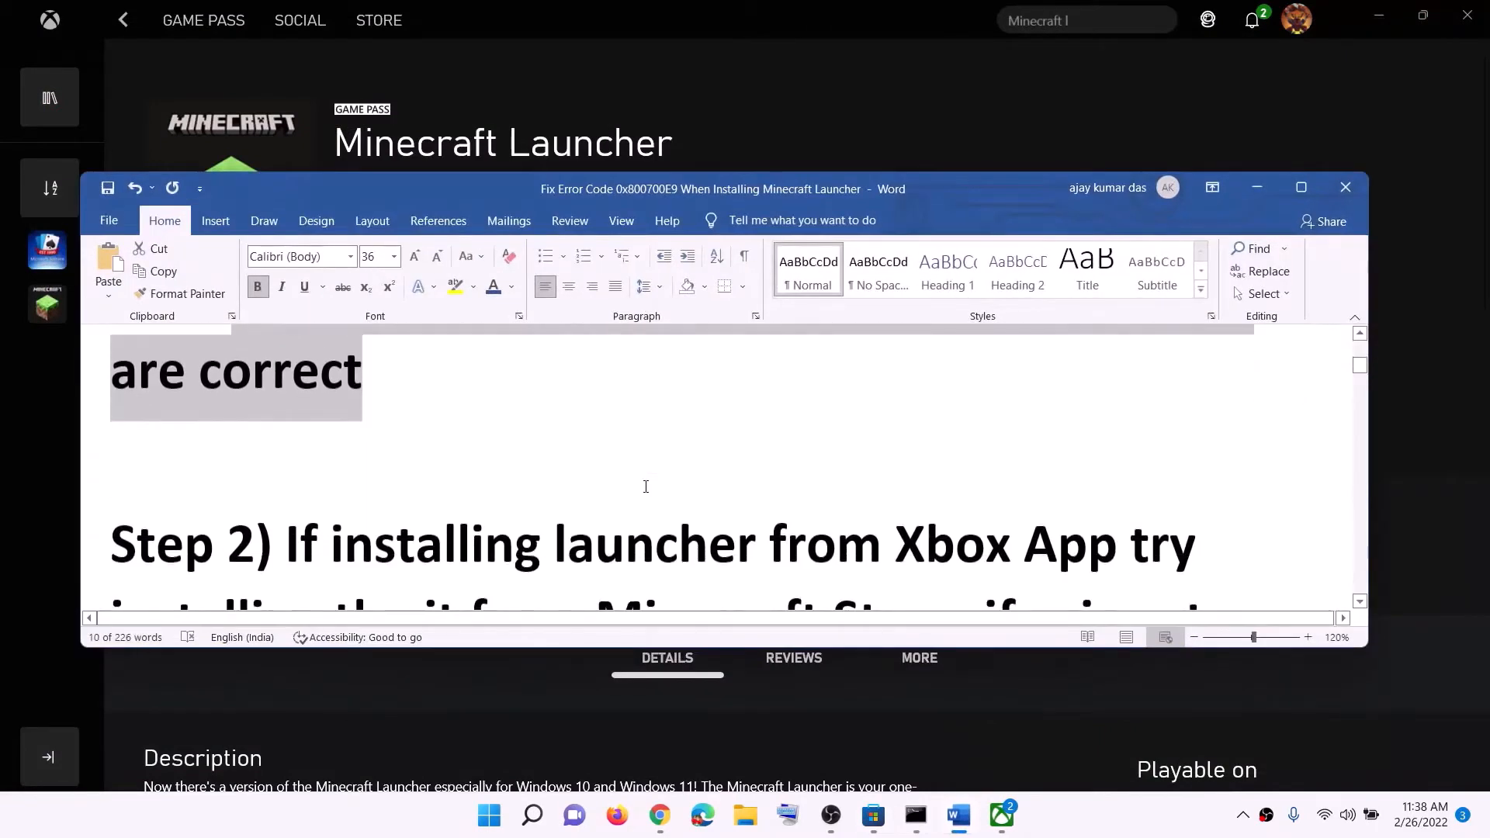
scroll(645, 486, "down", 1)
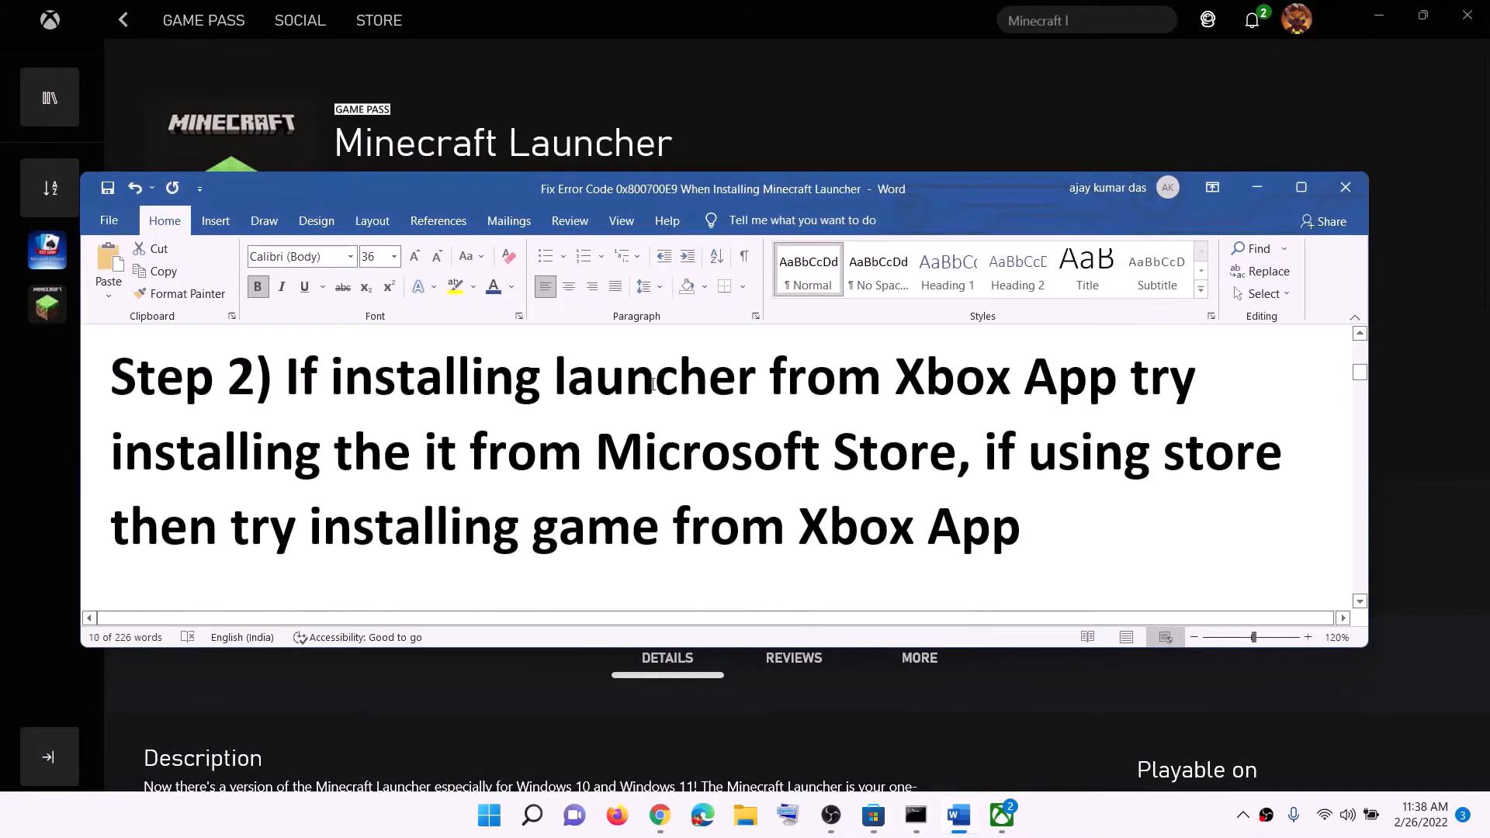
left_click_drag(1057, 378, 555, 377)
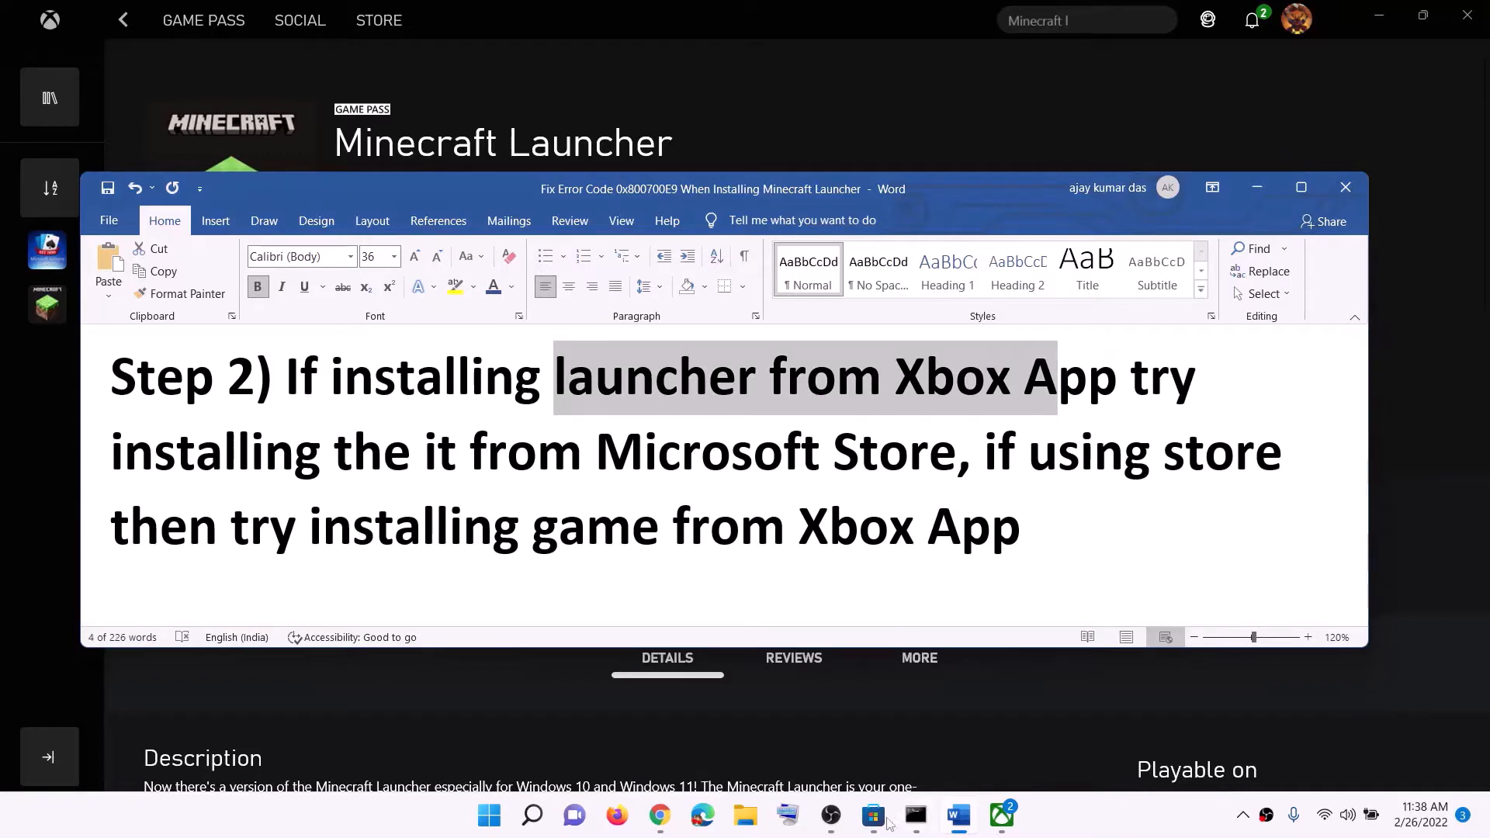
left_click(874, 817)
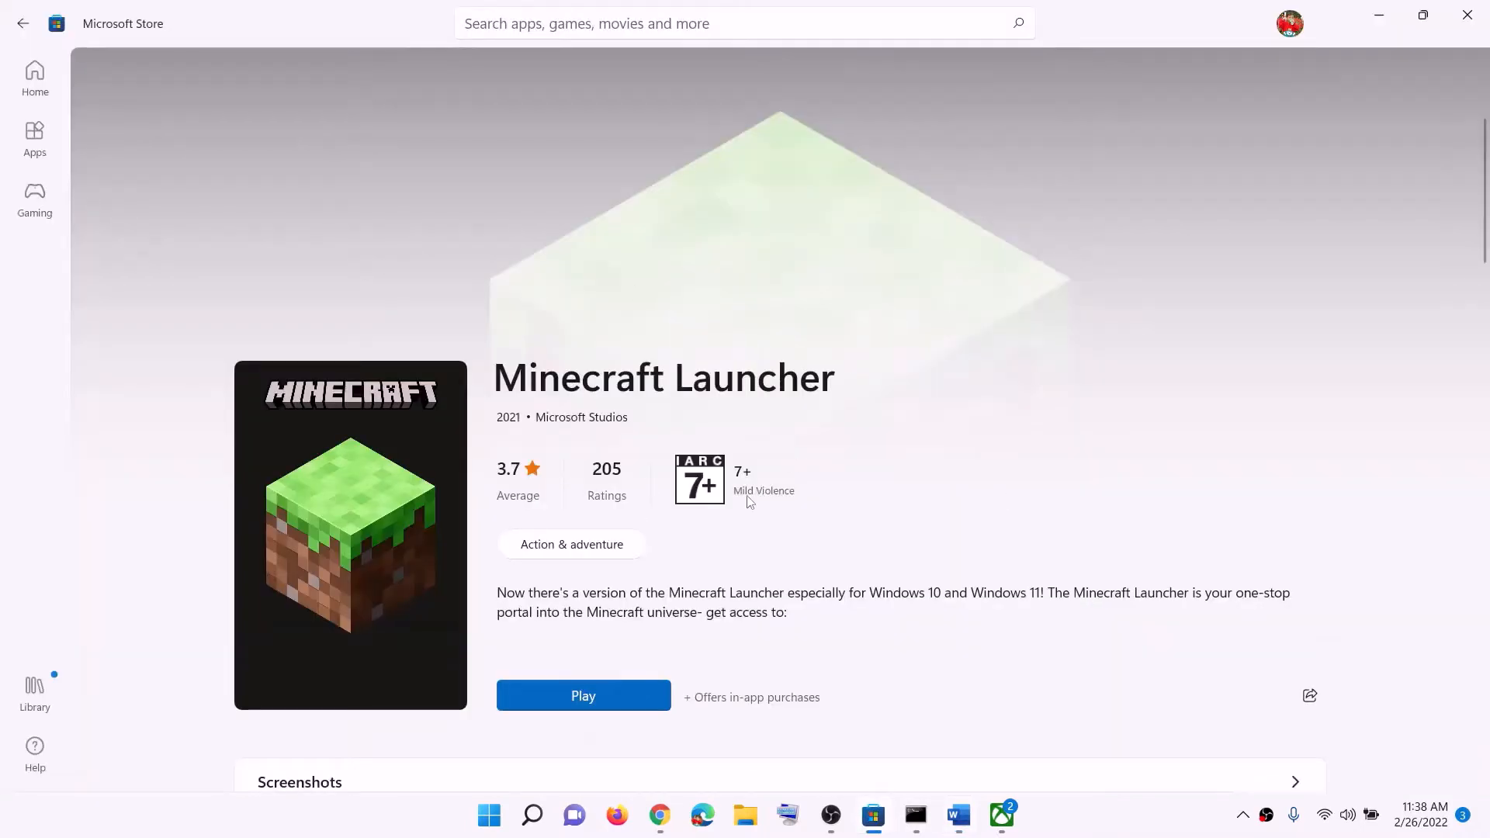
left_click(1002, 815)
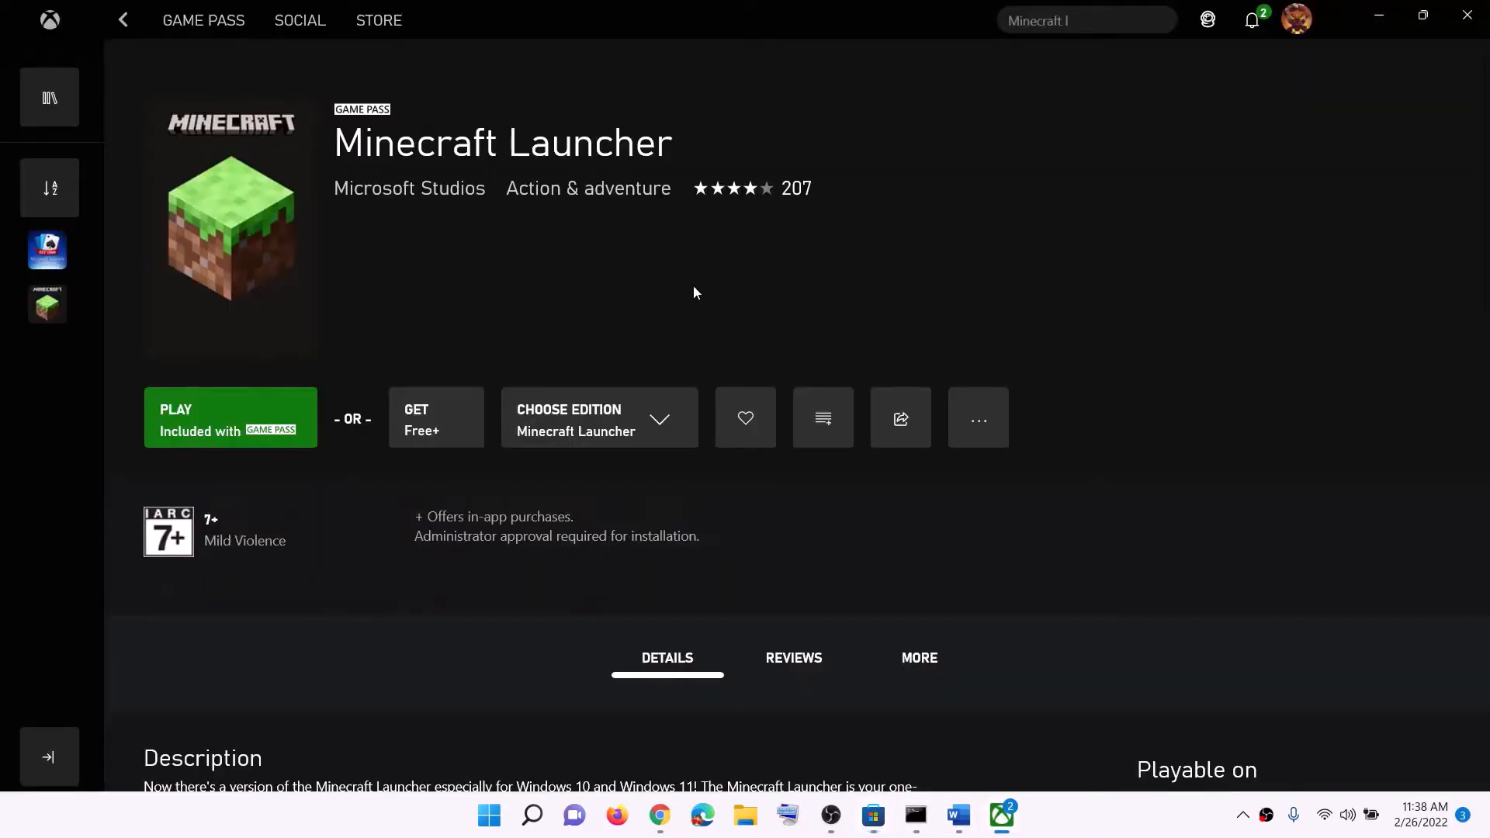
Search for "xbox" in the Start menu and in Microsoft Store, and return to the Xbox app
left_click(491, 816)
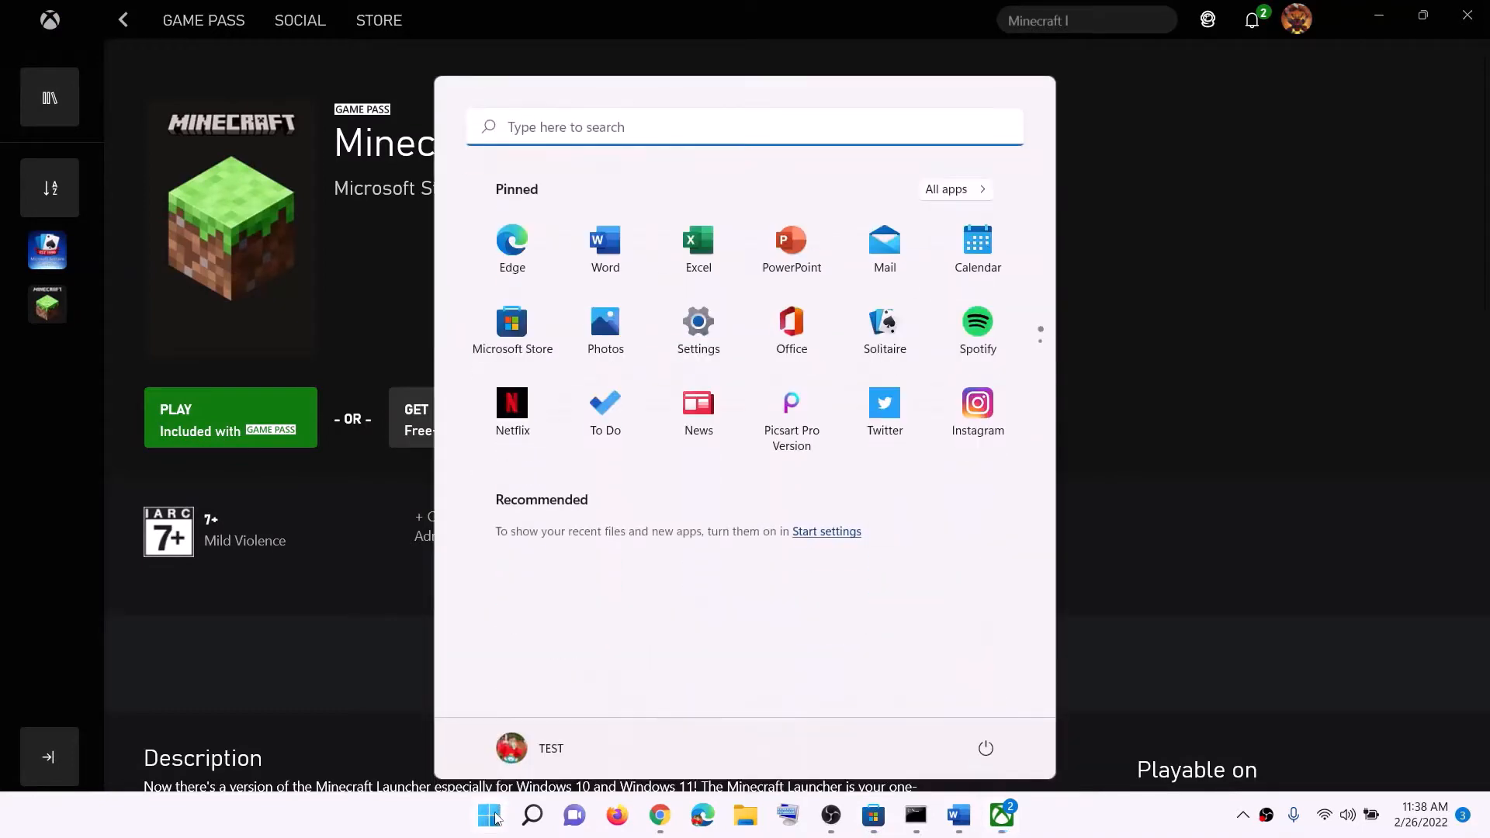
type("xbox")
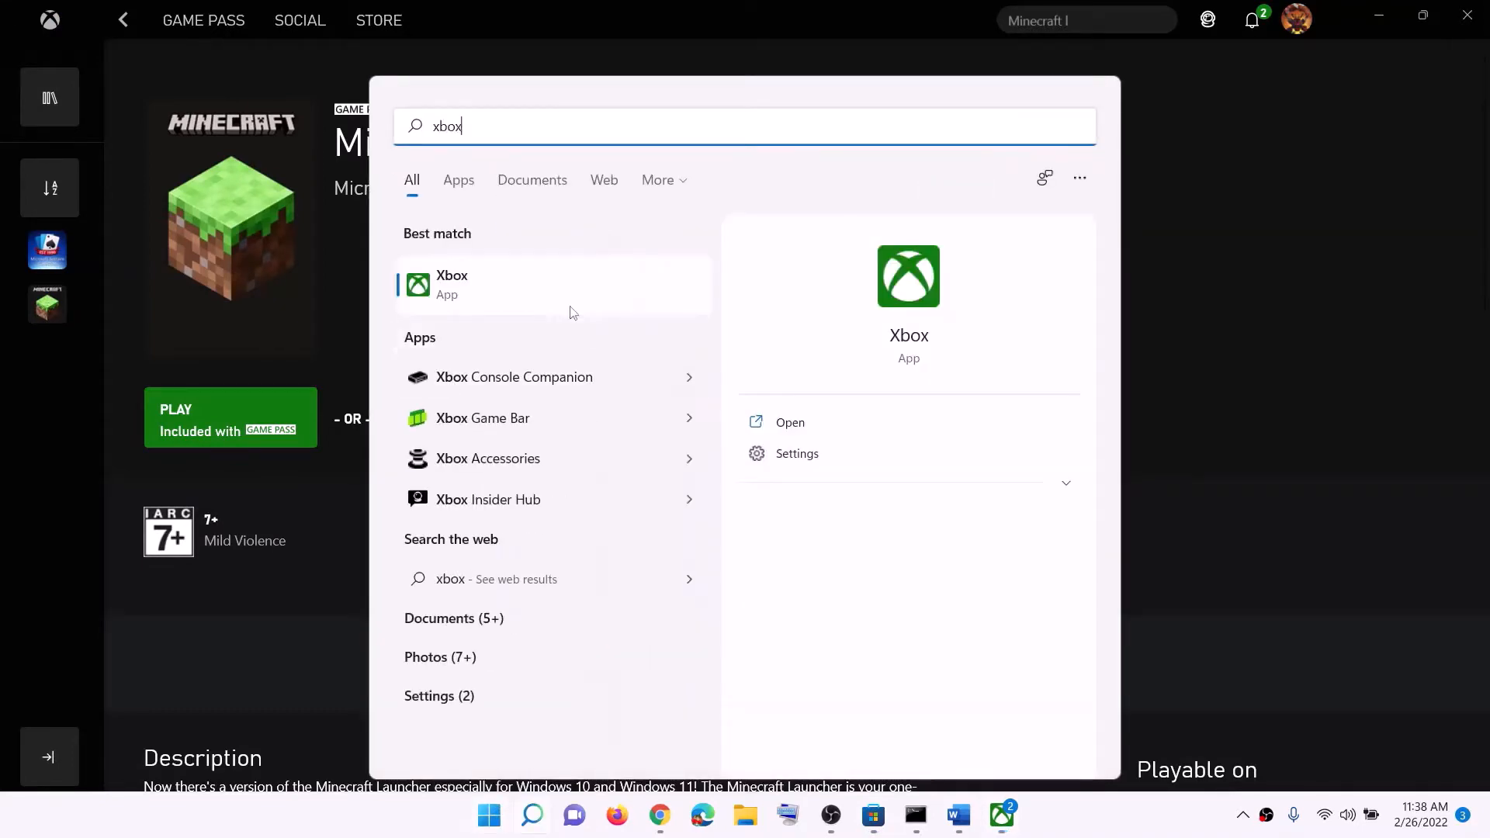
left_click(873, 816)
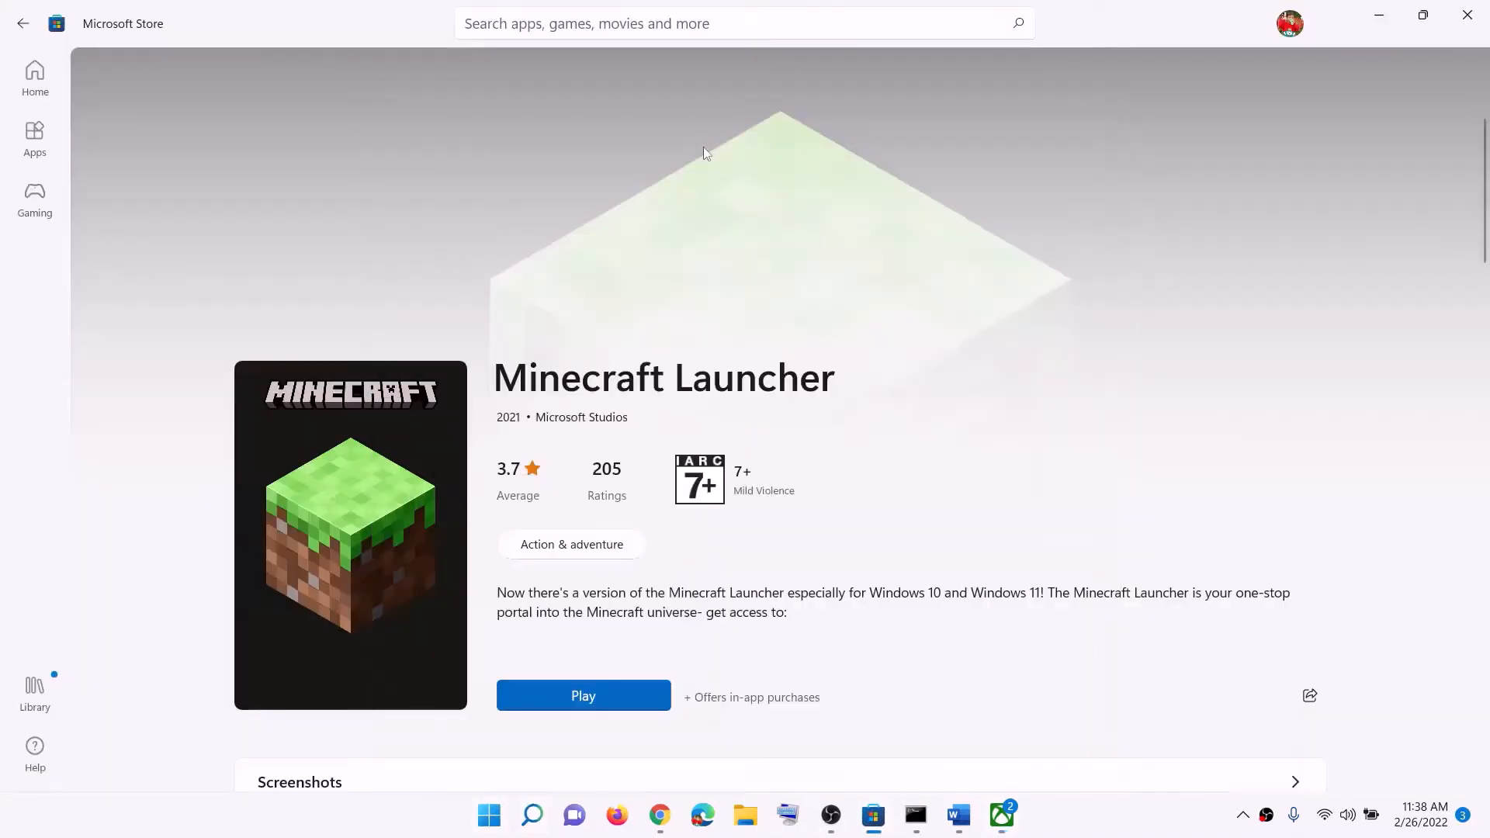
left_click(534, 28)
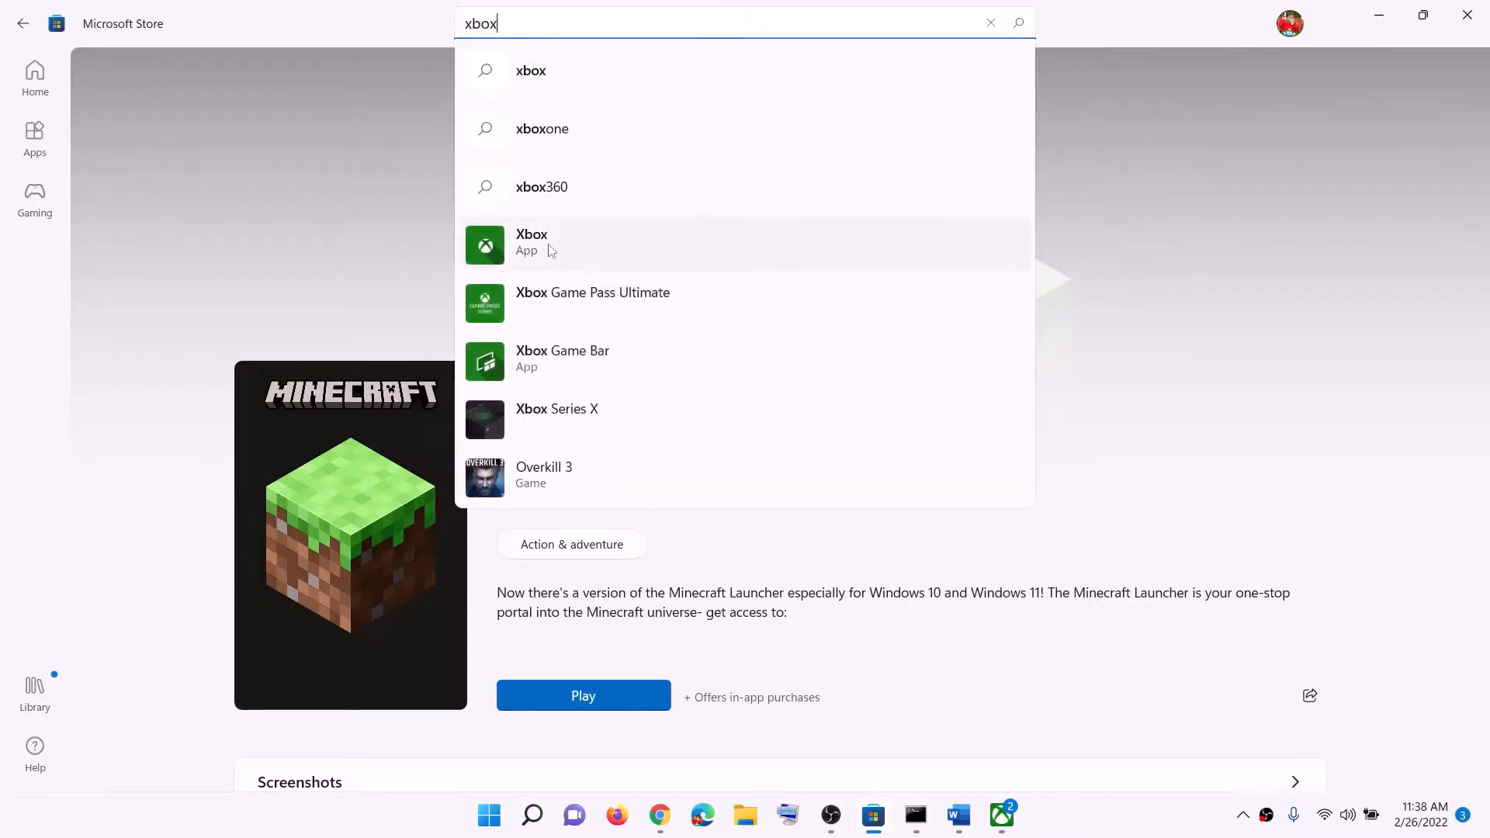
left_click(1002, 815)
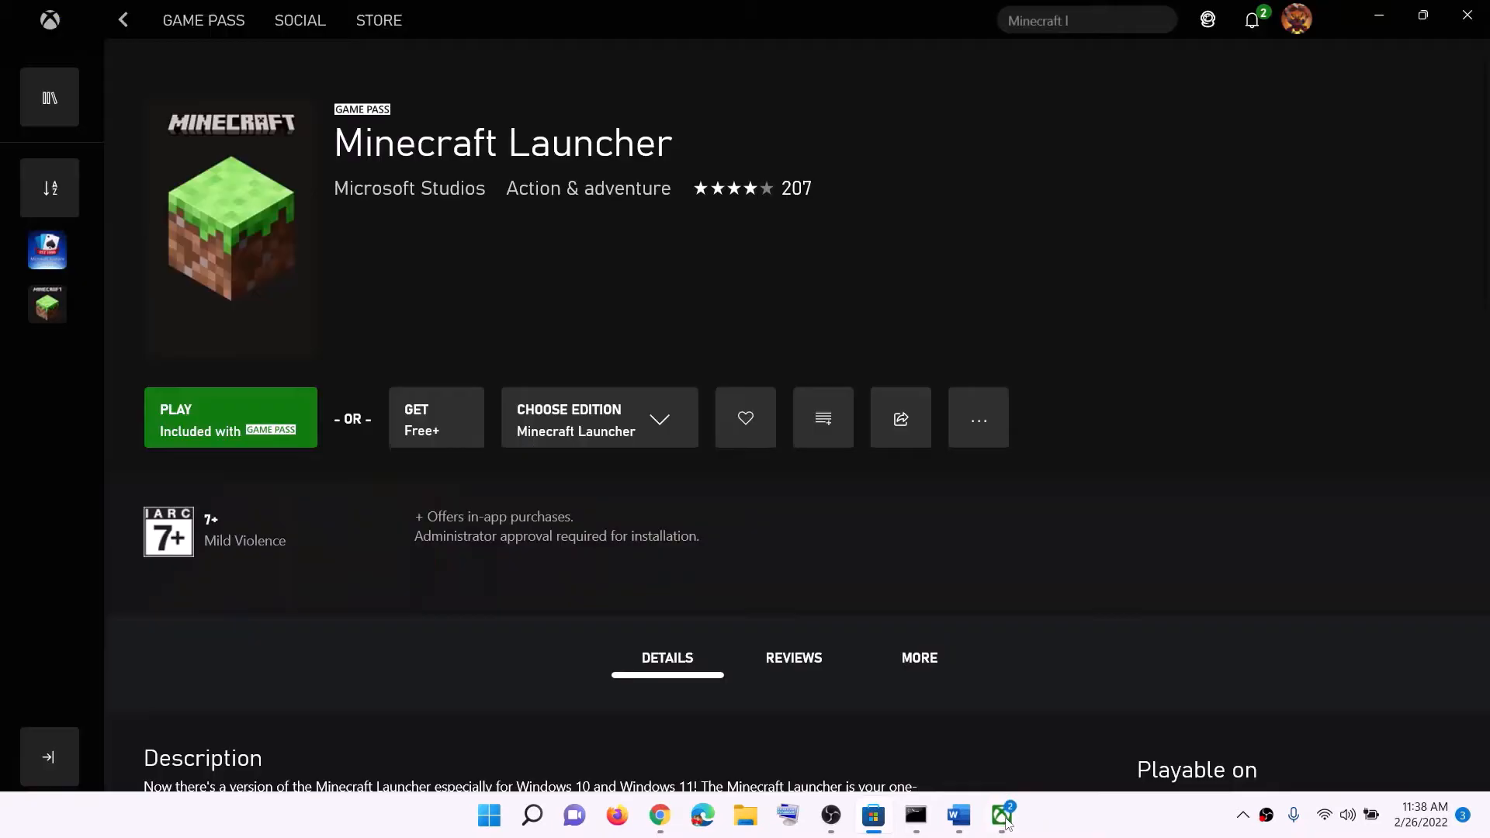
Highlight the Minecraft Launcher title on its page in the Xbox app
left_click_drag(329, 147, 674, 149)
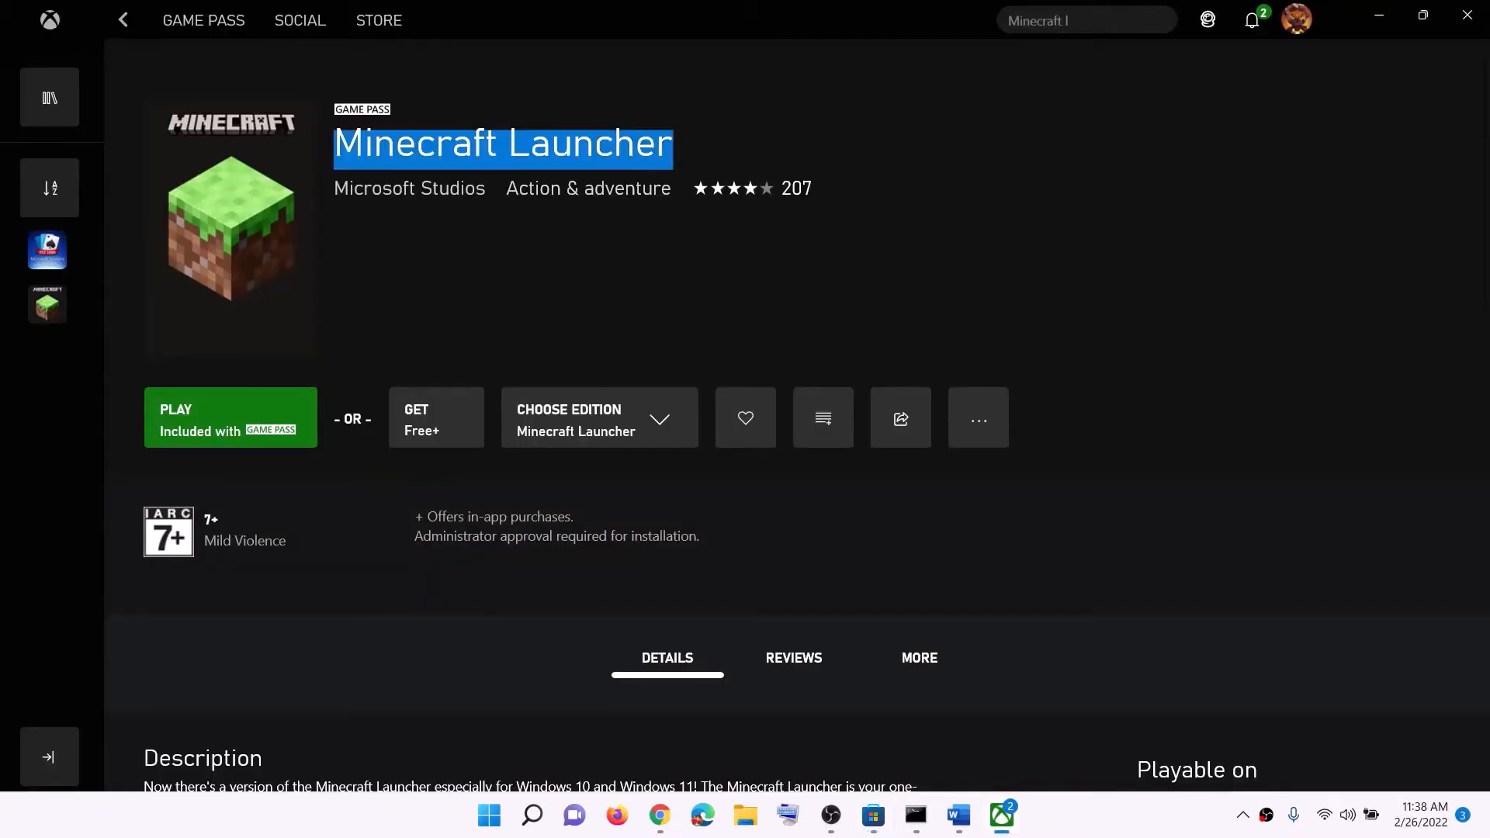
left_click(347, 151)
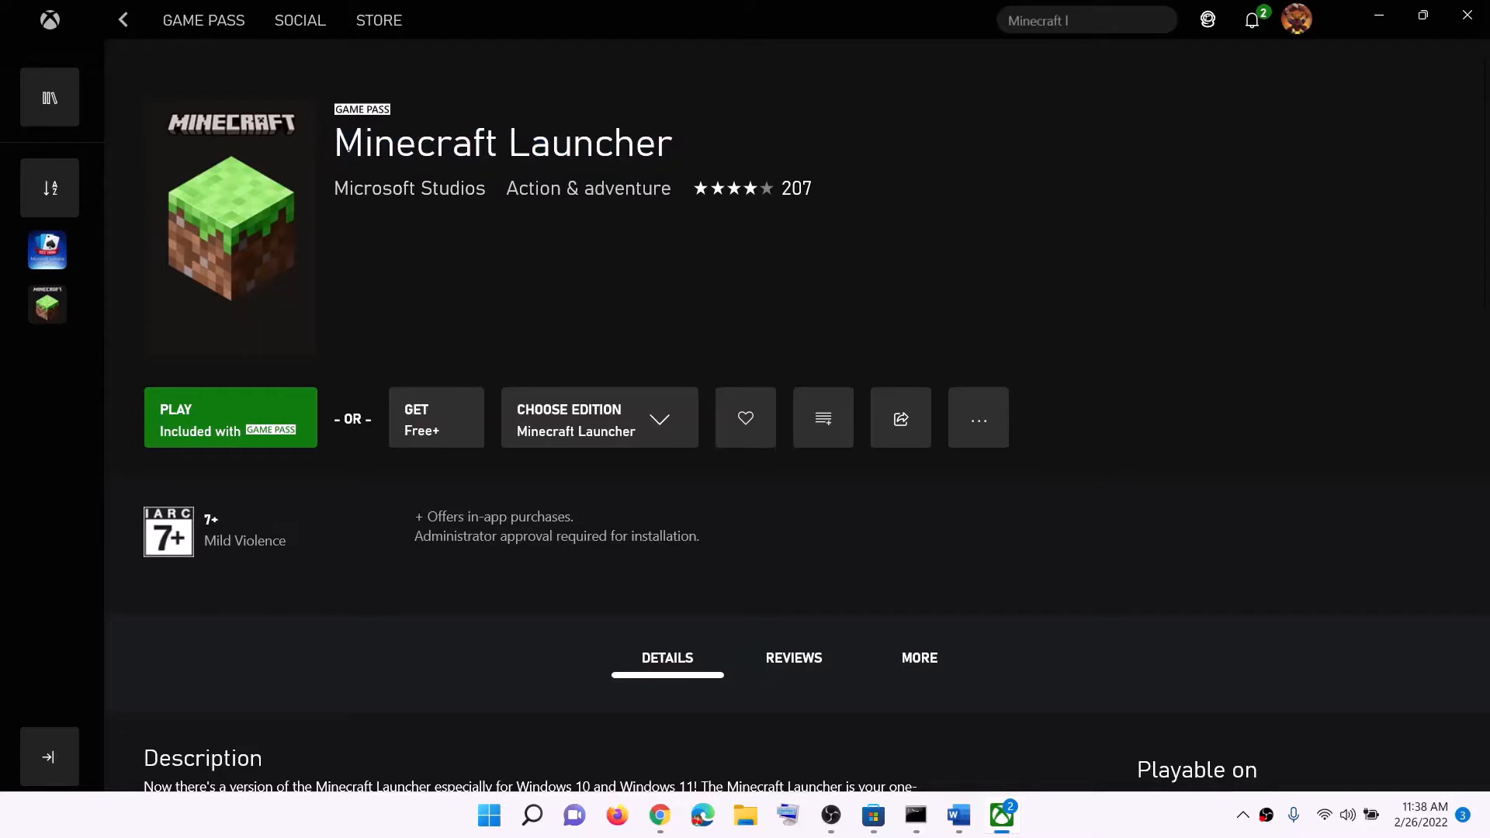
left_click_drag(333, 147, 674, 149)
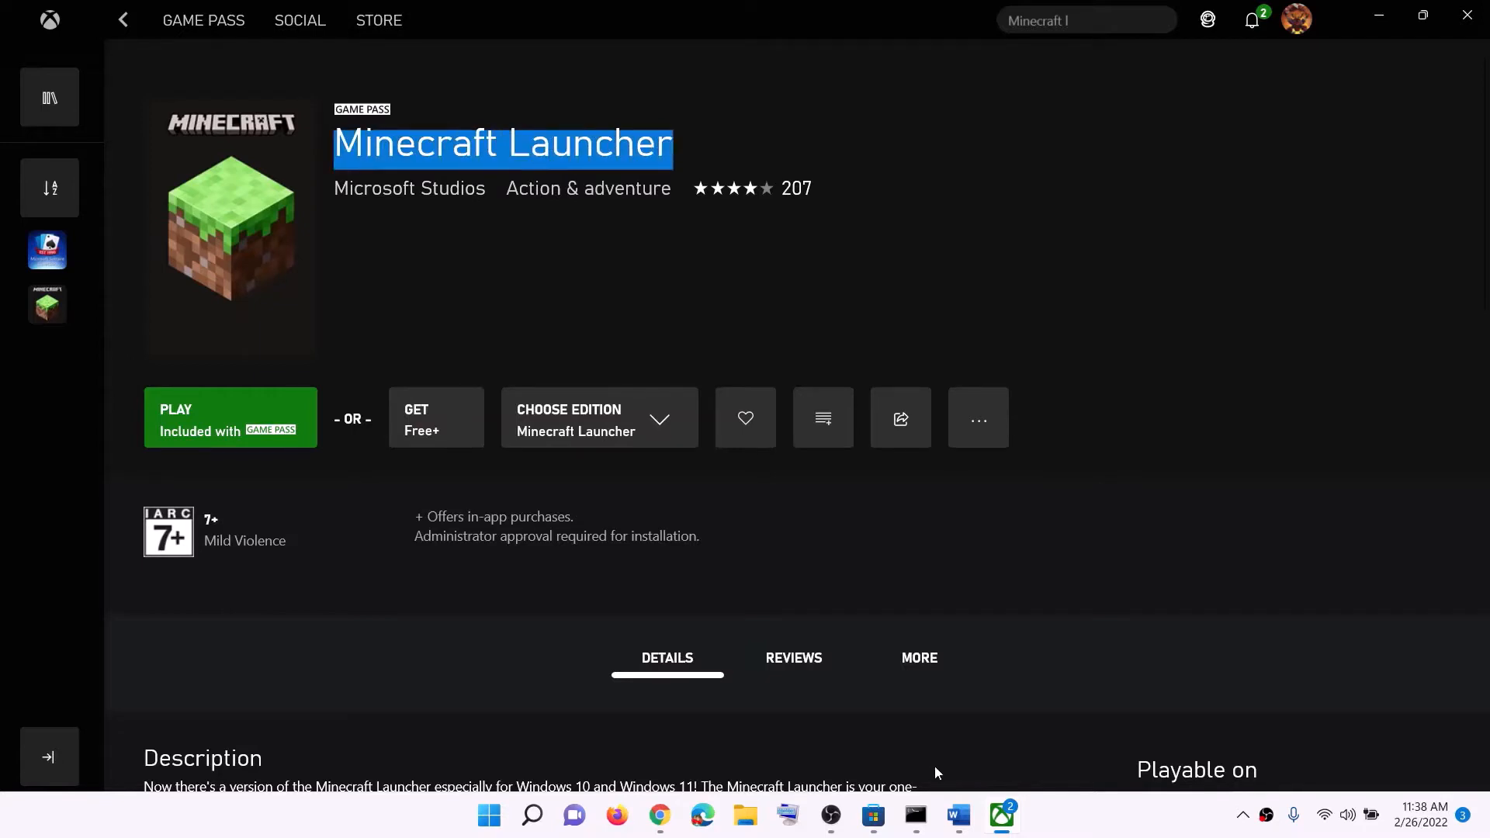
Clear the search text in Microsoft Store, look through the Library for Minecraft Launcher and available updates, and minimize the store
left_click(876, 829)
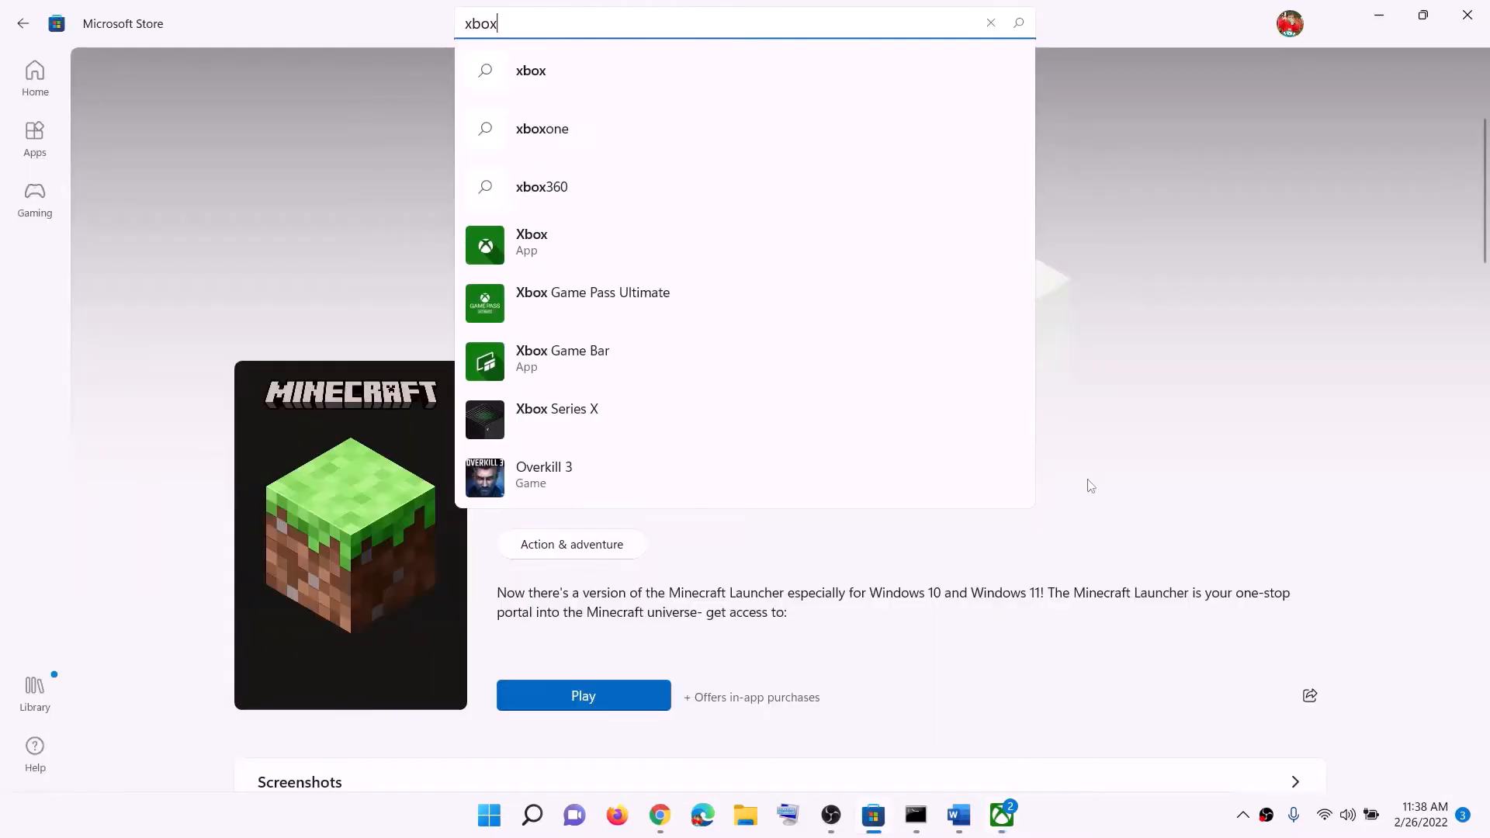
left_click_drag(569, 24, 237, 4)
key("BackSpace")
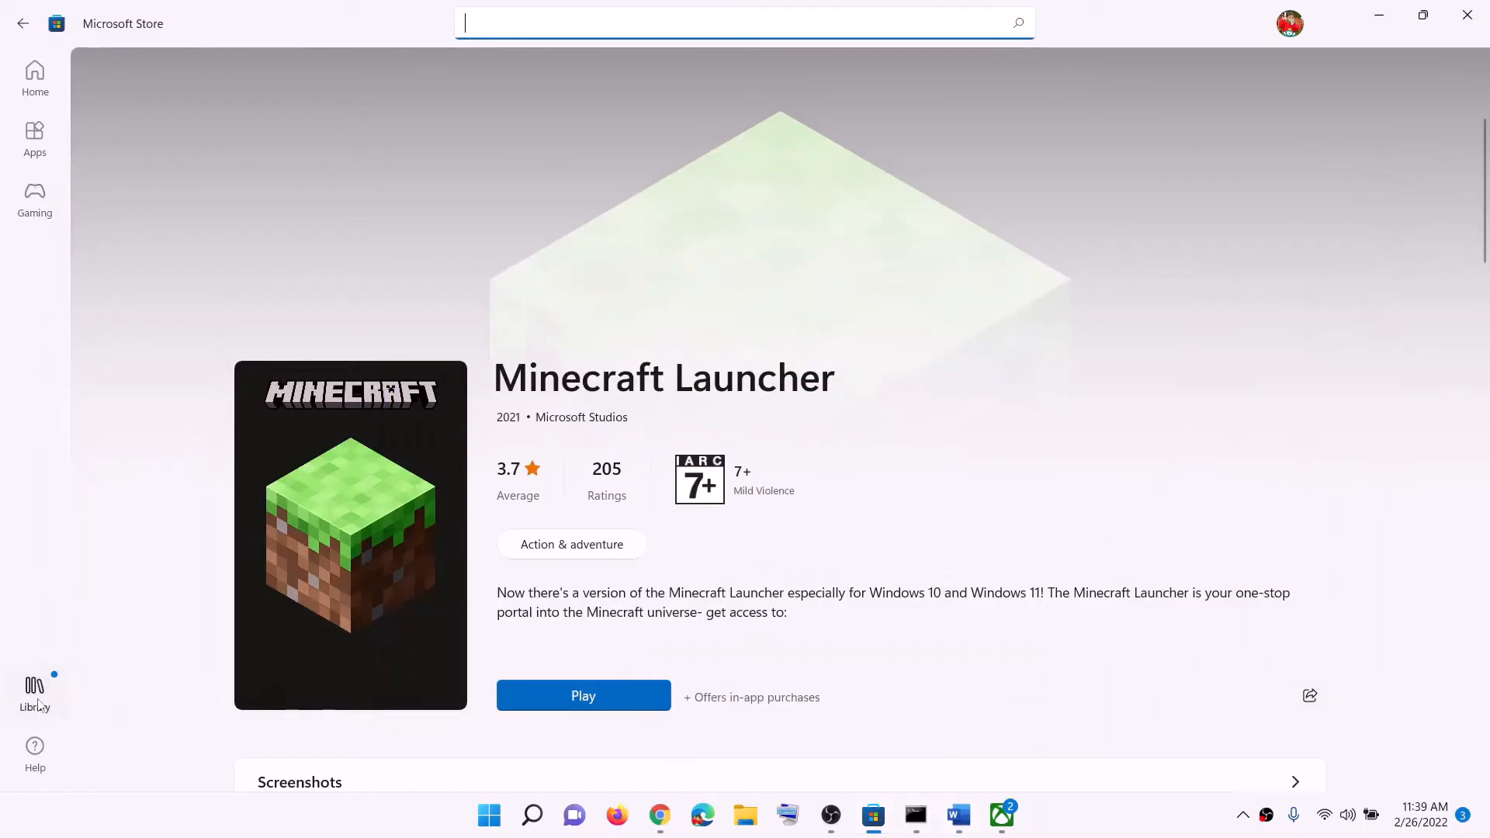
left_click(34, 702)
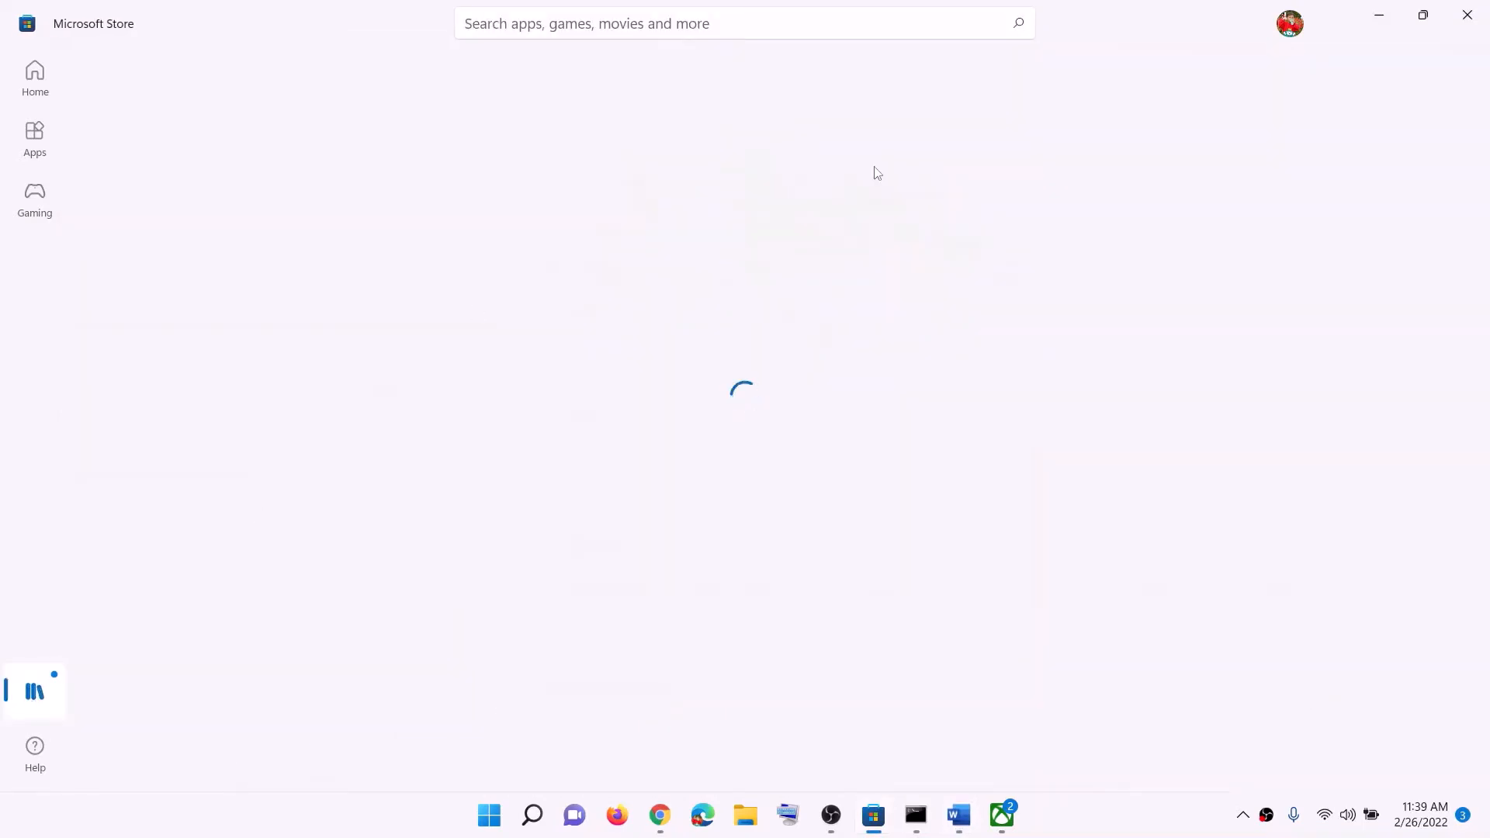
scroll(805, 425, "down", 2)
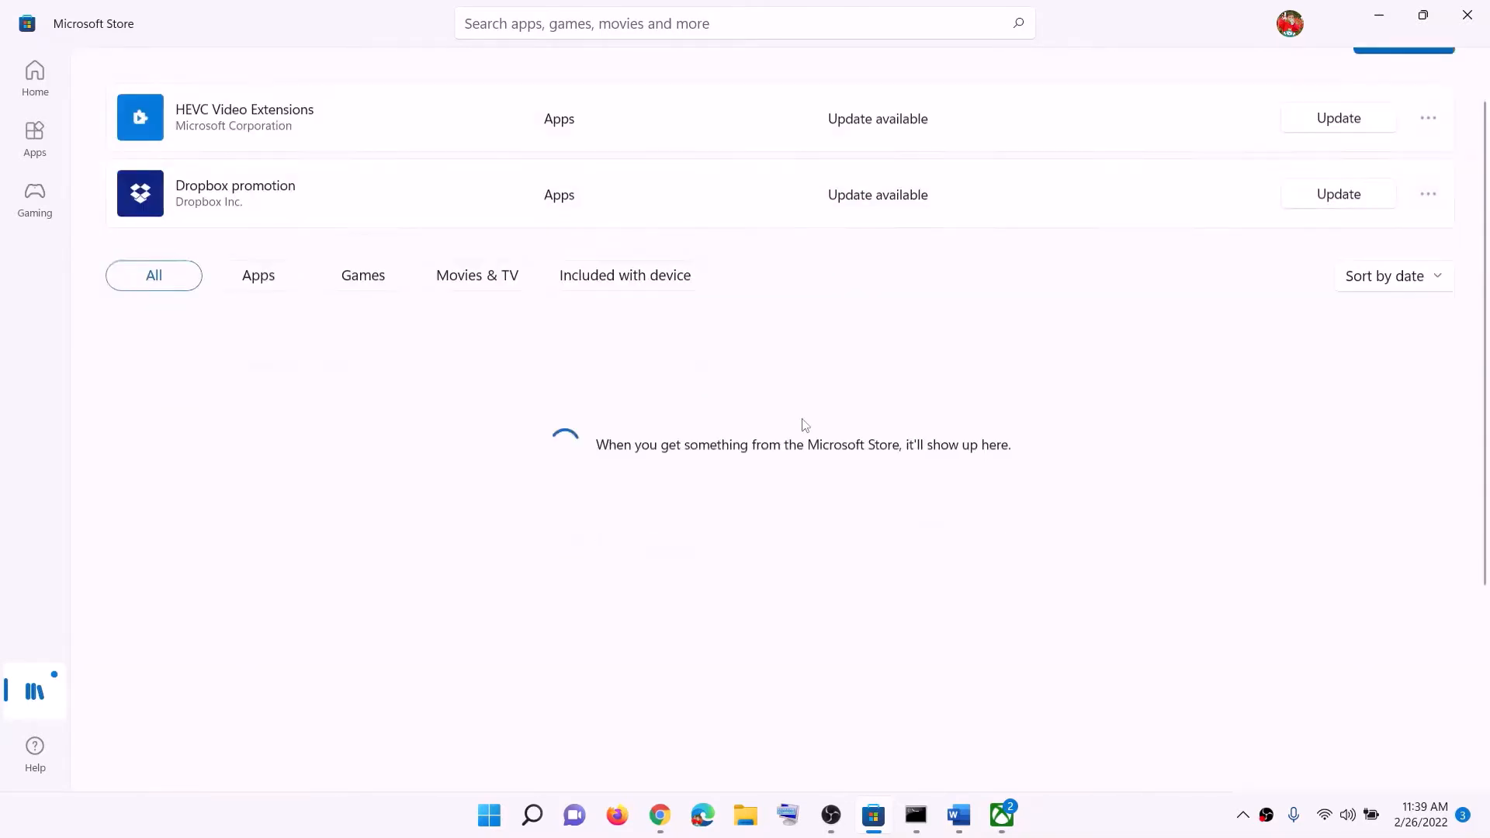
scroll(805, 425, "down", 1)
scroll(821, 508, "up", 3)
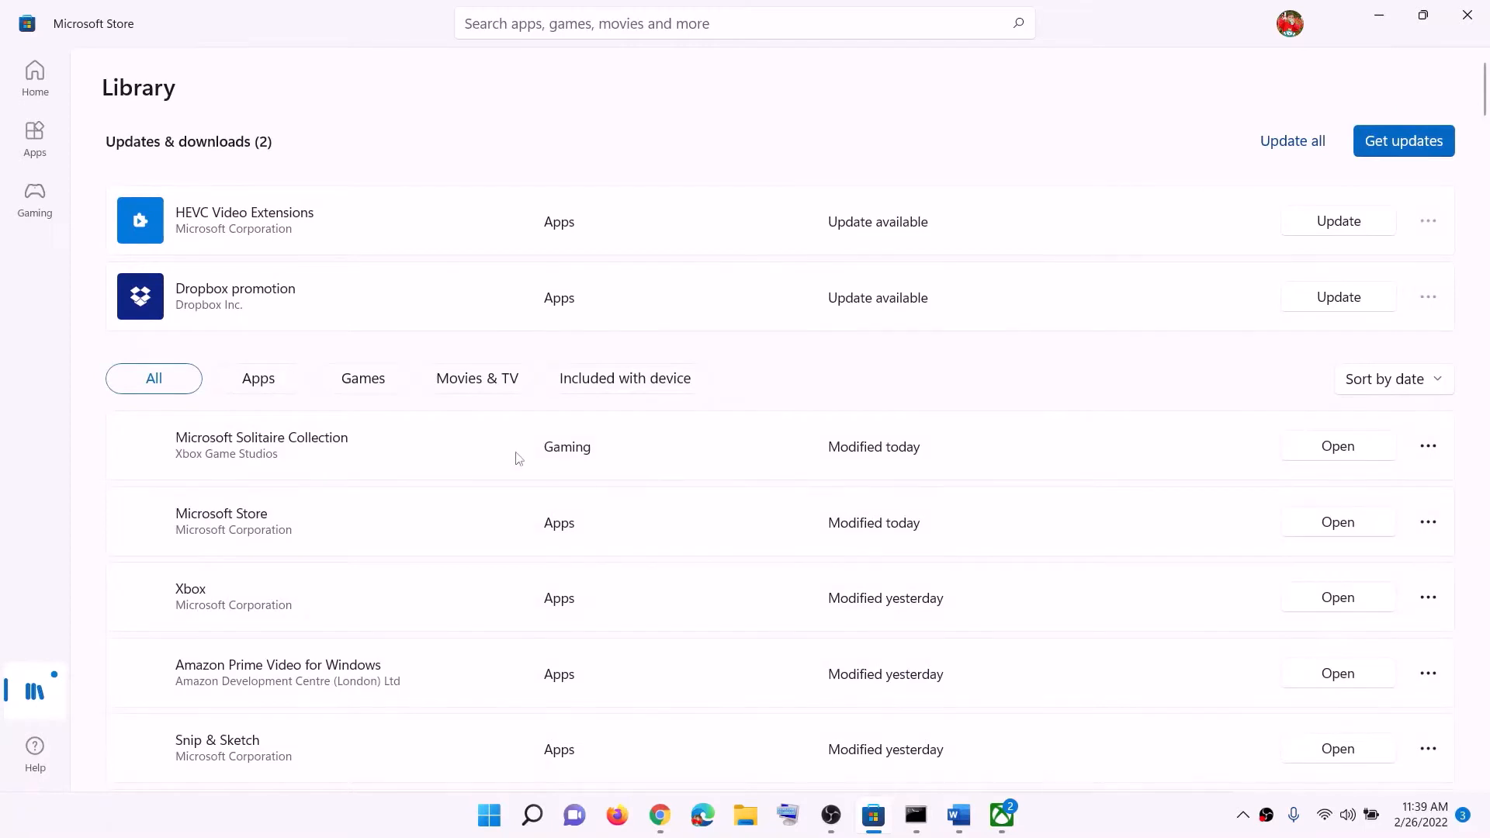
scroll(655, 556, "down", 2)
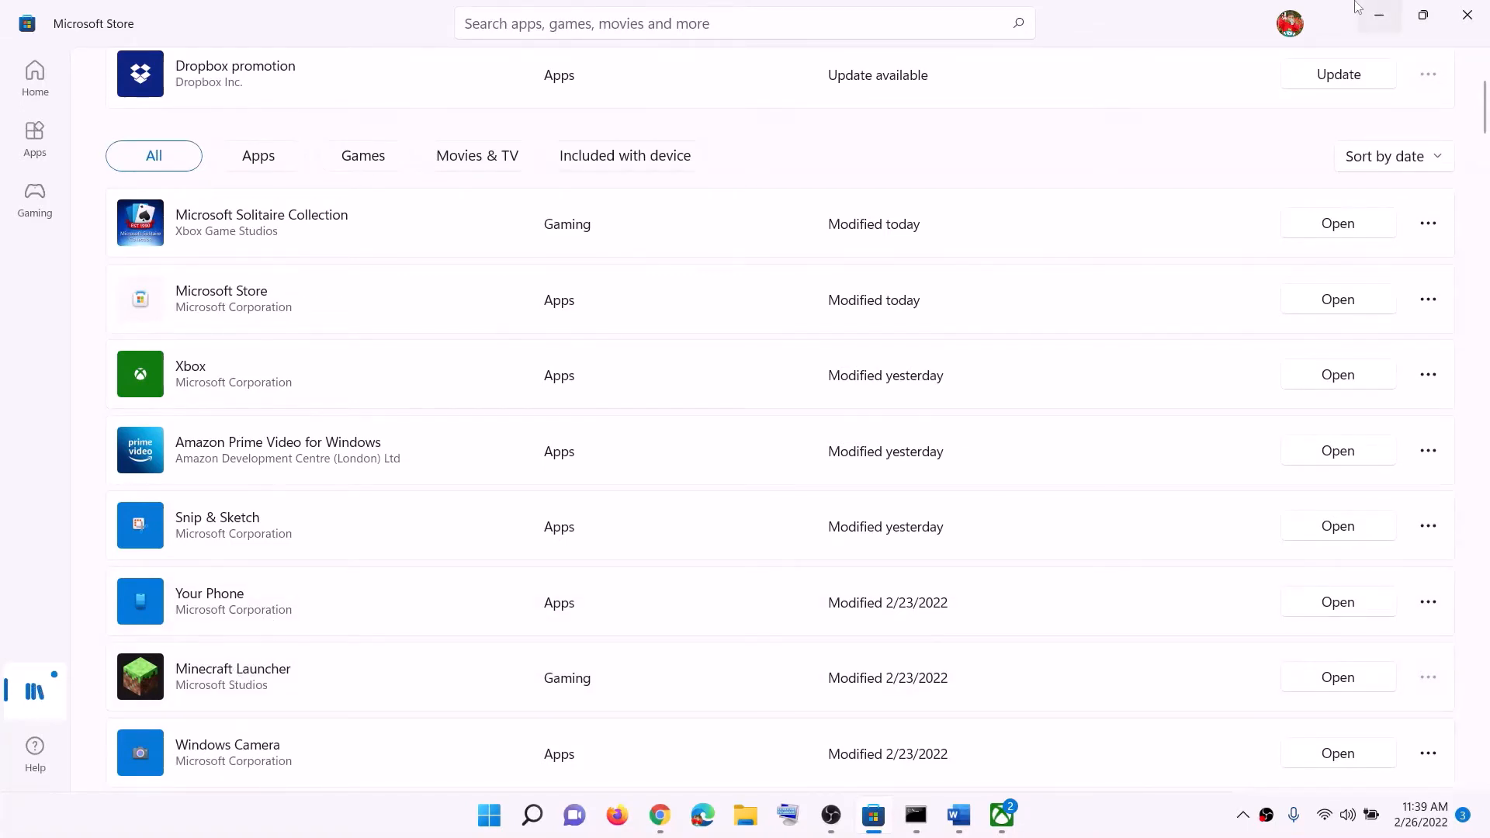
left_click(1380, 13)
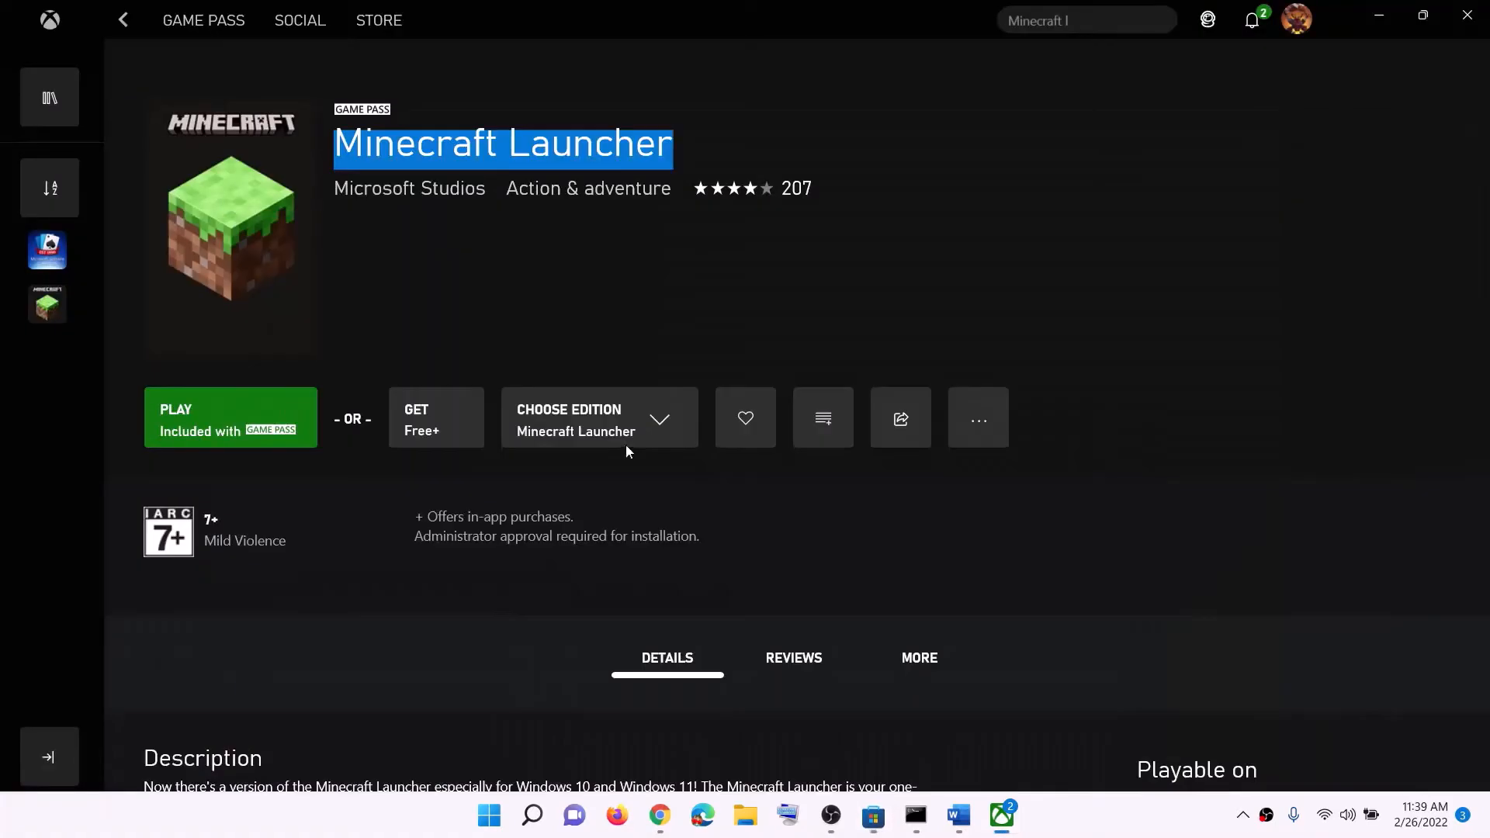
Read Step 3 in Word about downloading from the Minecraft website, and highlight its instruction and download link
left_click(956, 820)
scroll(710, 501, "down", 3)
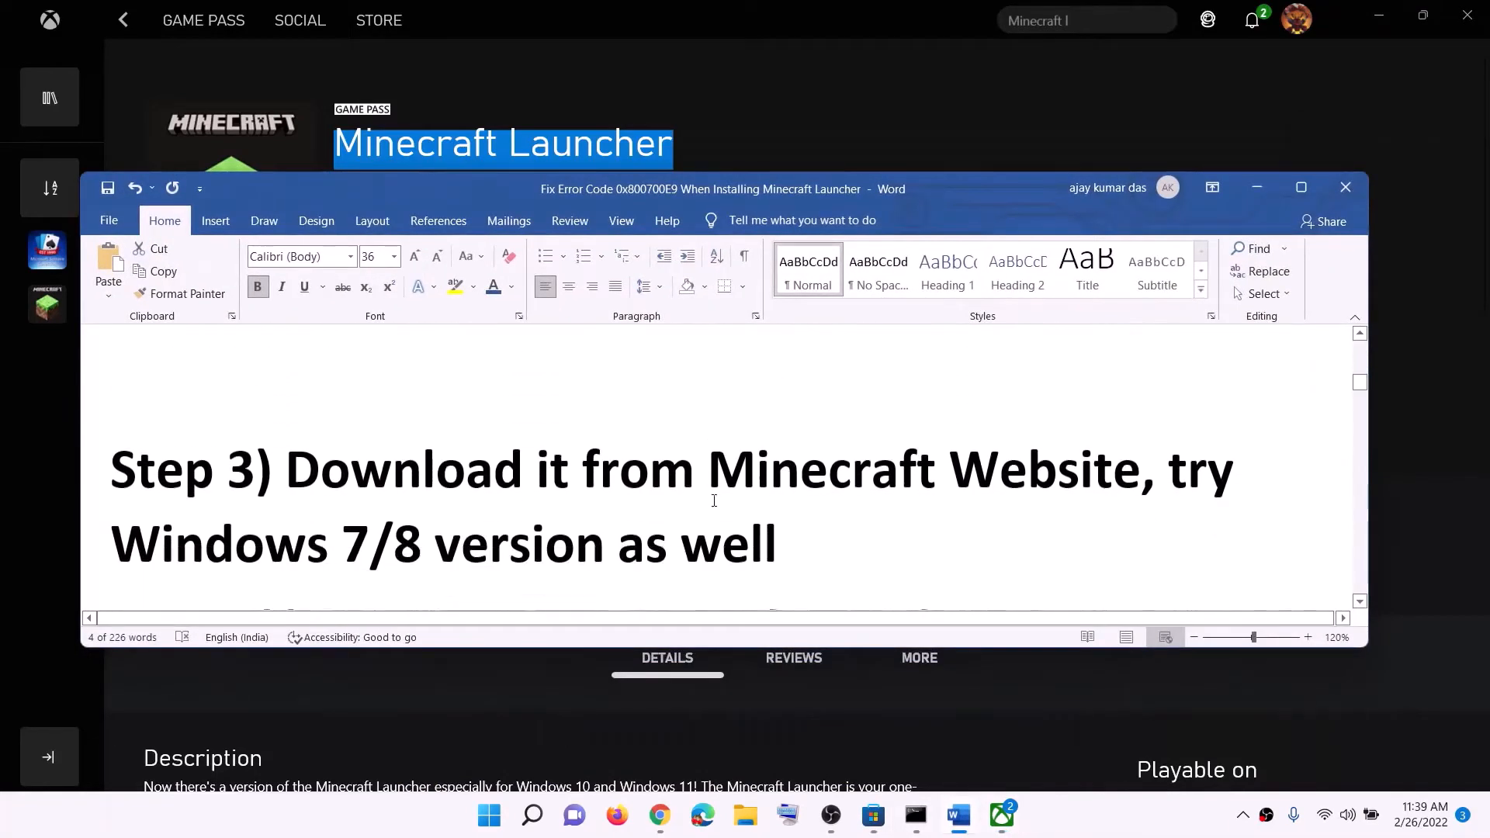
scroll(713, 500, "down", 1)
left_click_drag(1005, 406, 1137, 419)
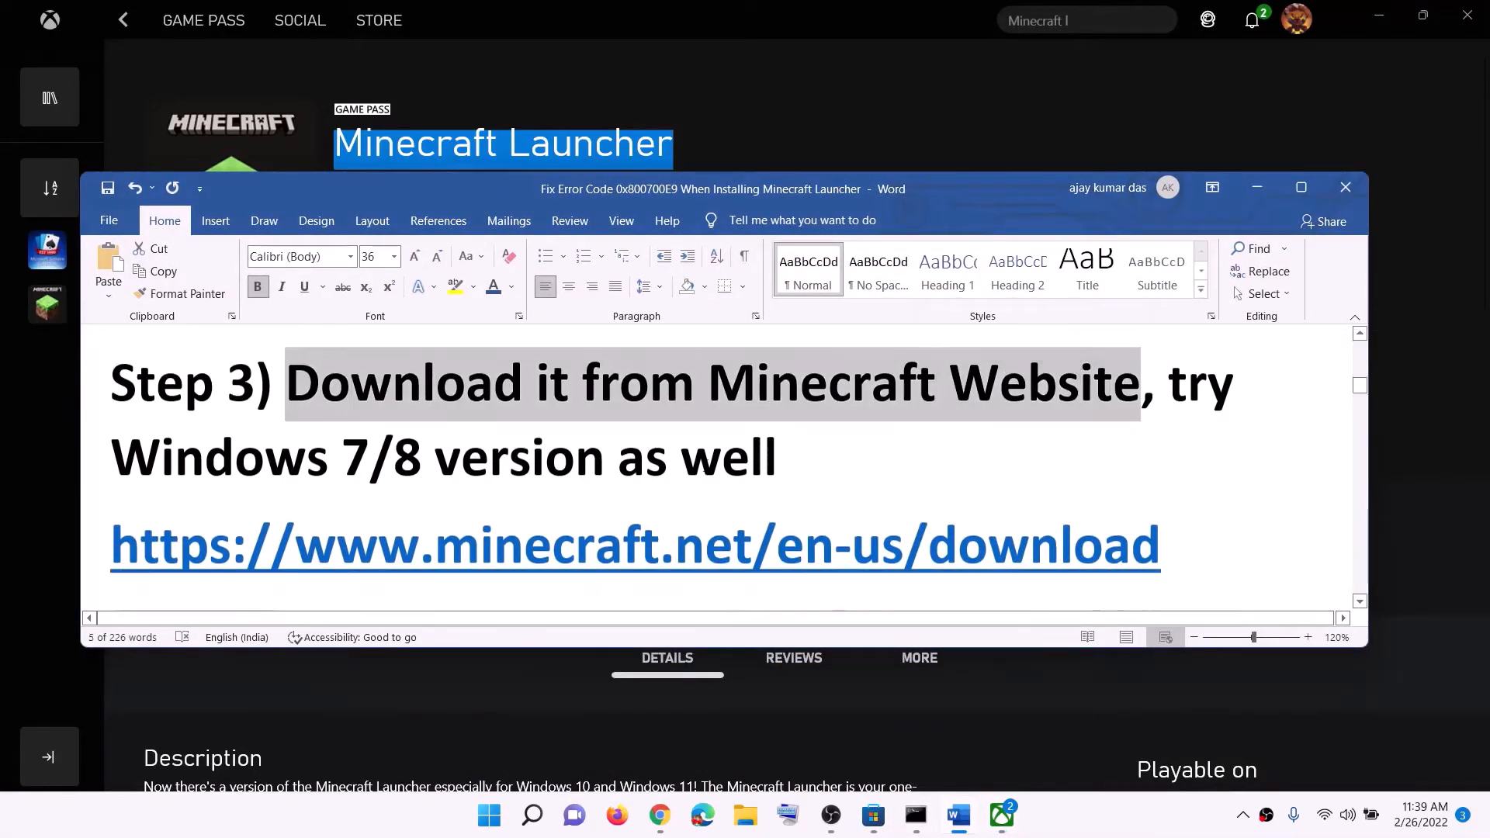
scroll(1179, 529, "down", 1)
triple_click(1178, 529)
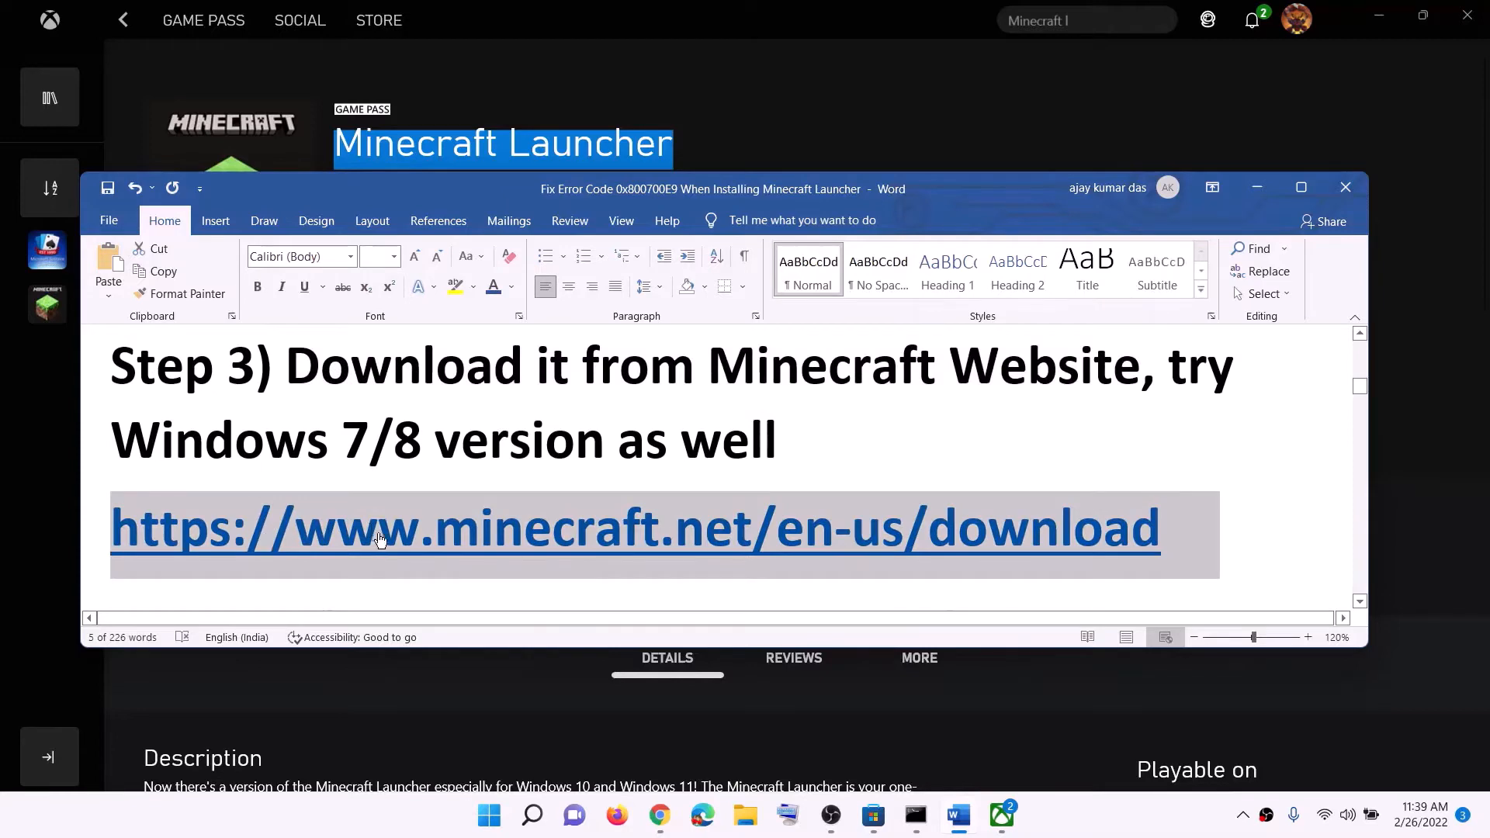
Switch to the Minecraft download page in Chrome and download the Windows 7/8 installer
left_click(658, 815)
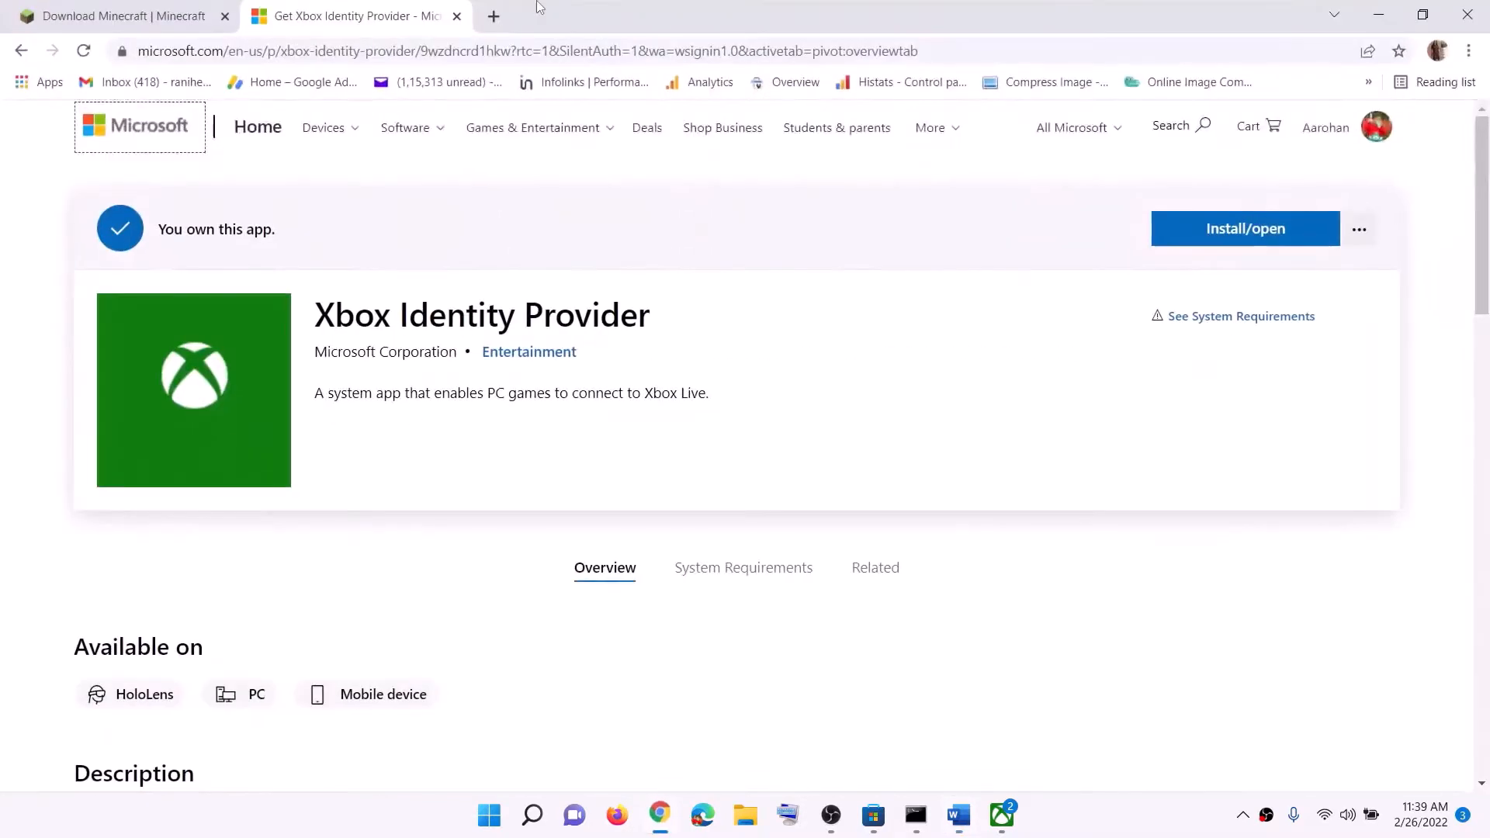
left_click(194, 17)
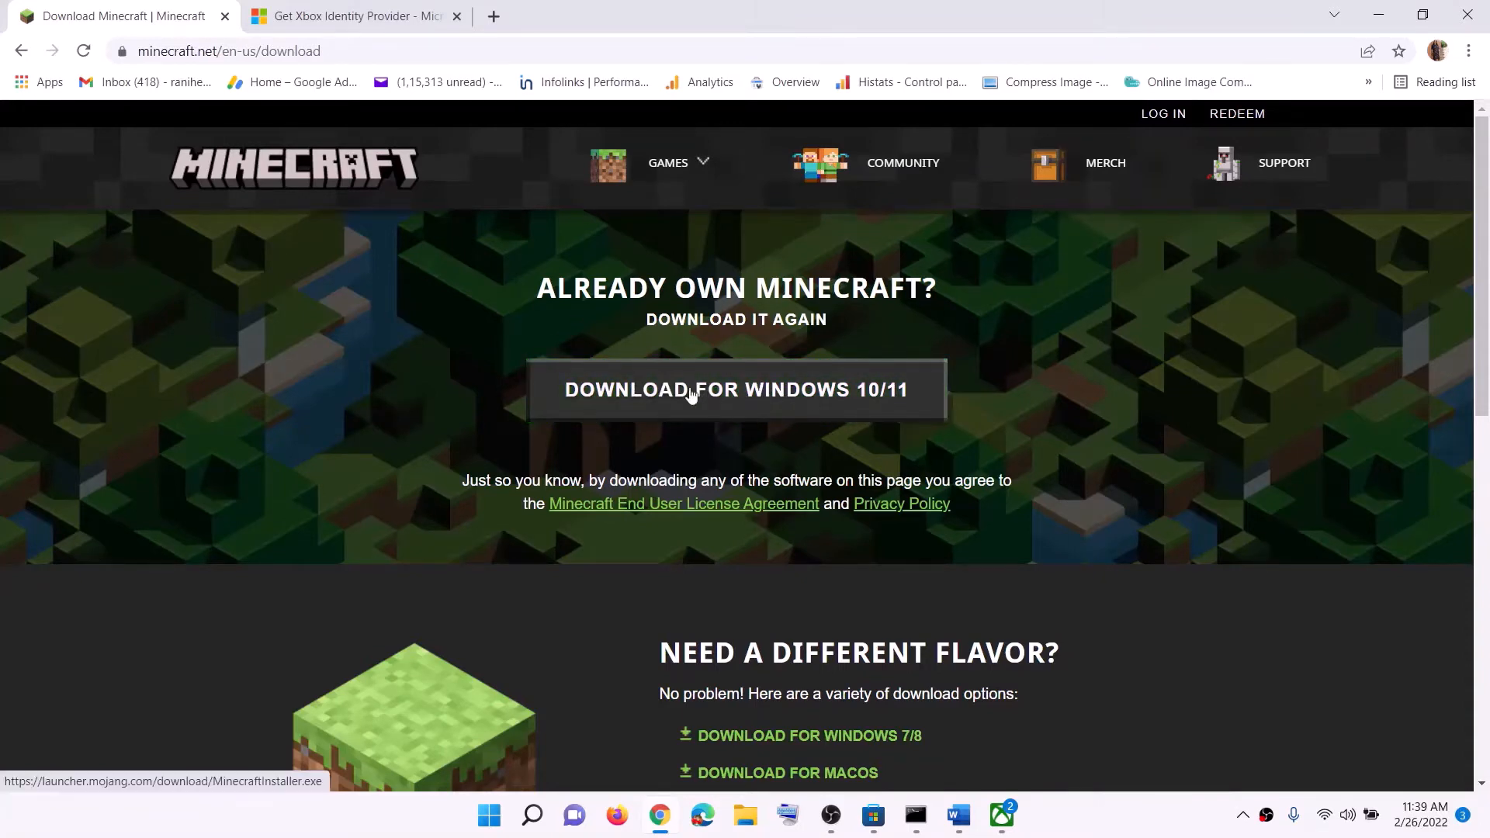
scroll(869, 421, "down", 1)
scroll(869, 421, "down", 3)
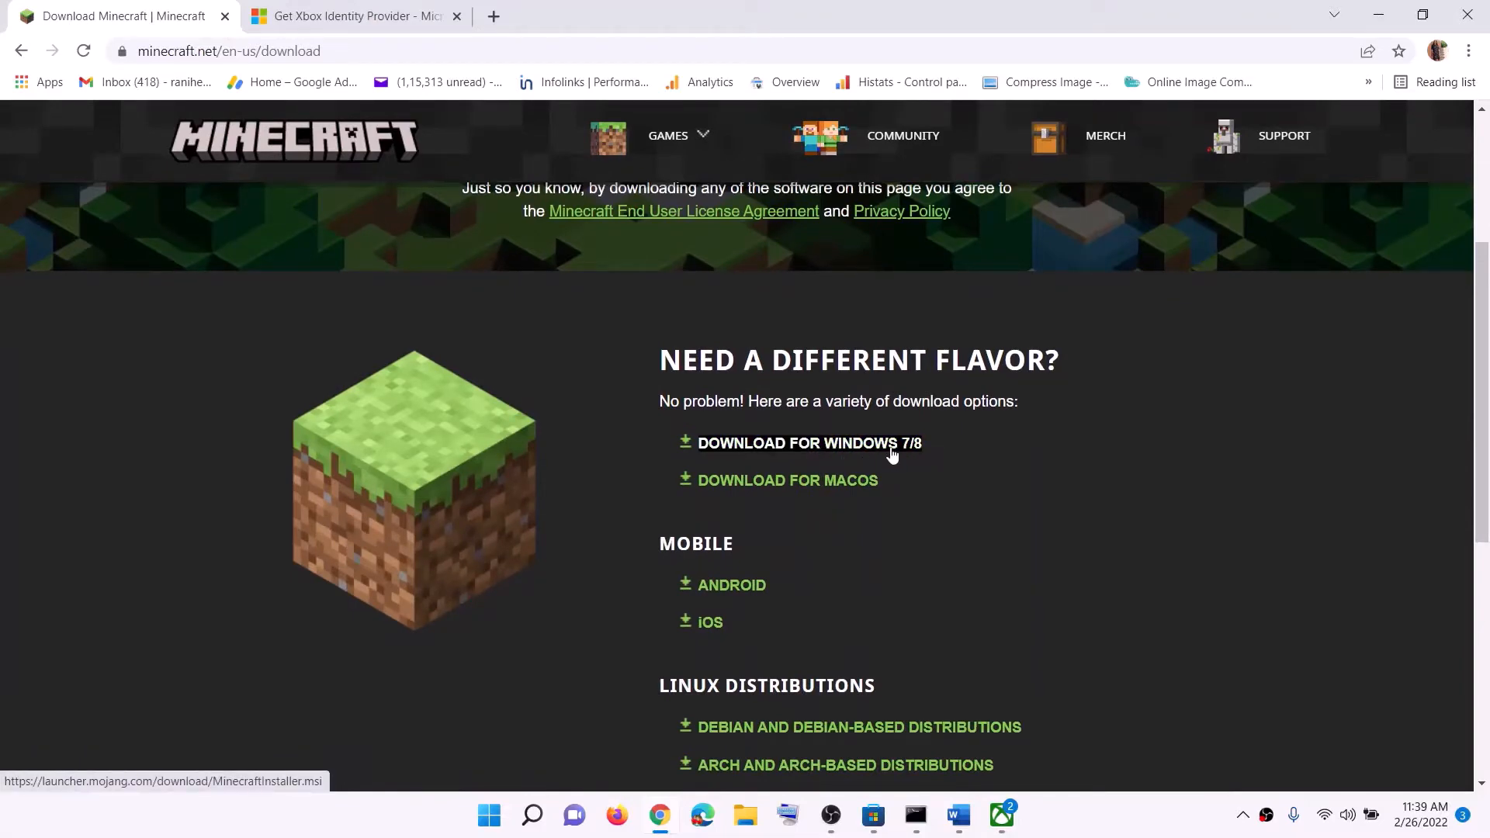
left_click(842, 454)
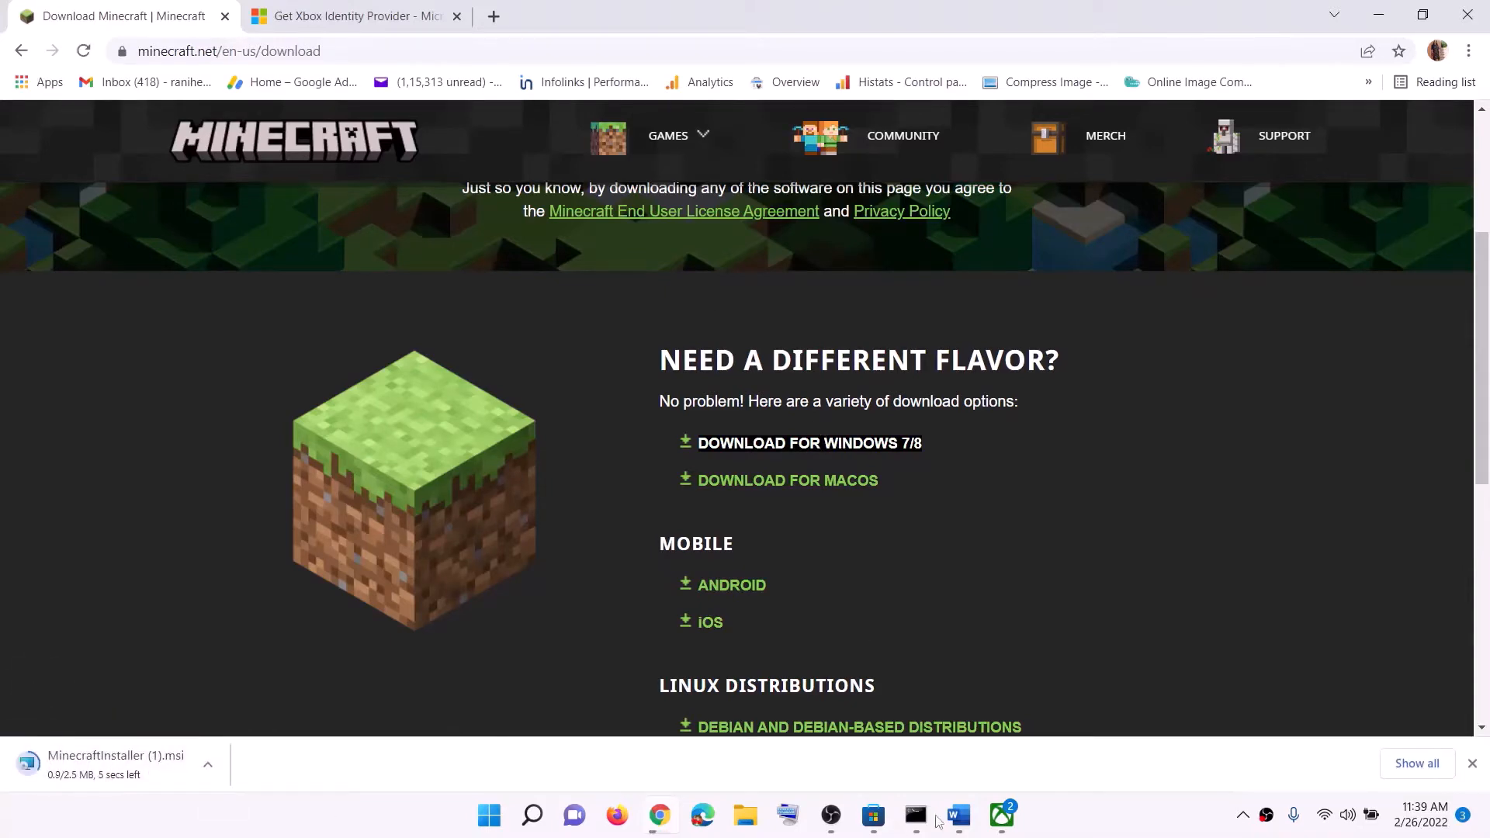
Return to Word and copy the full Get-AppxPackage PowerShell command under Step 4
left_click(960, 814)
triple_click(528, 519)
scroll(526, 418, "down", 2)
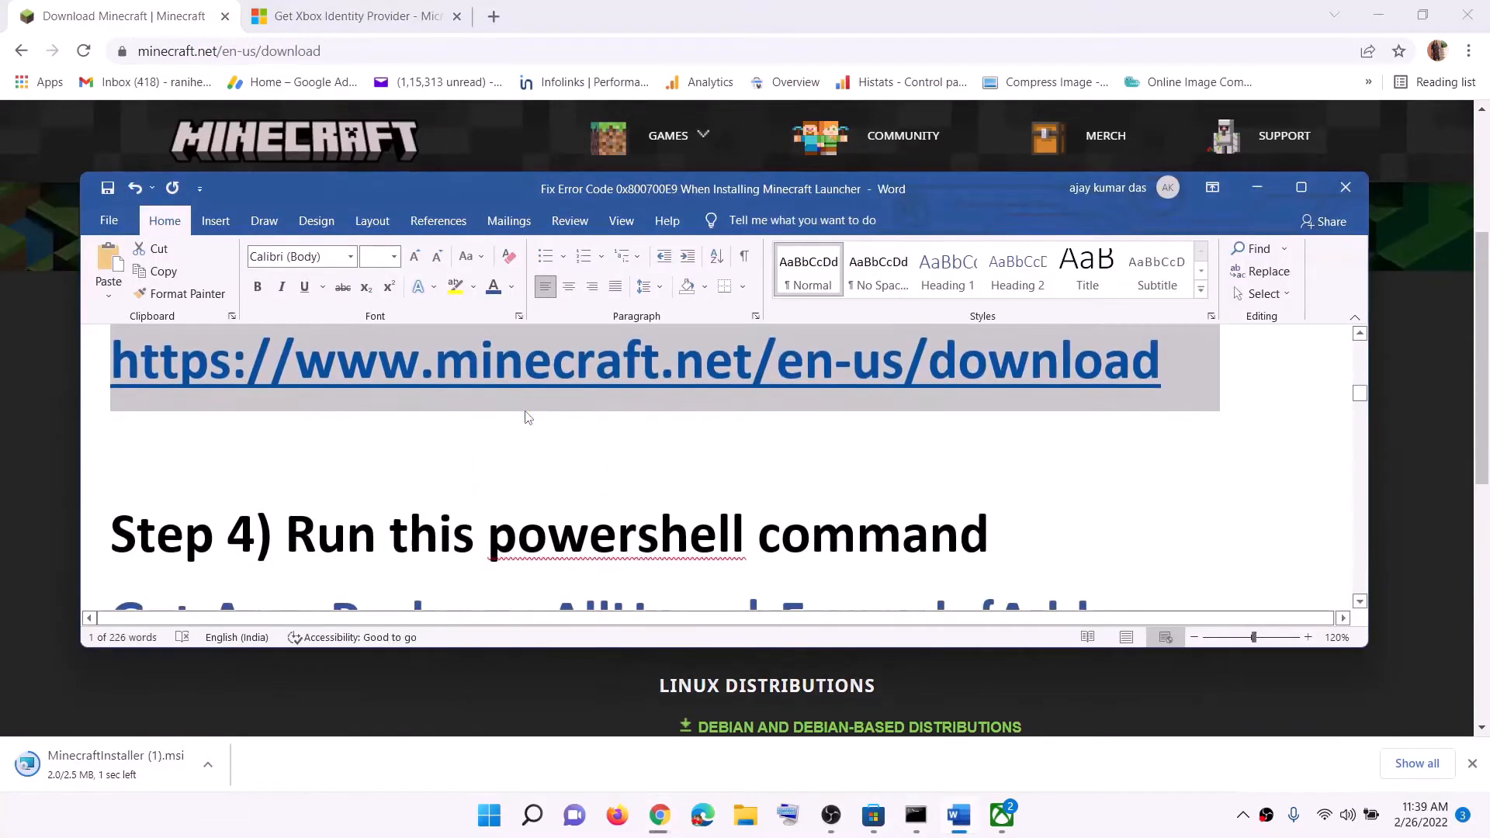
scroll(526, 417, "down", 3)
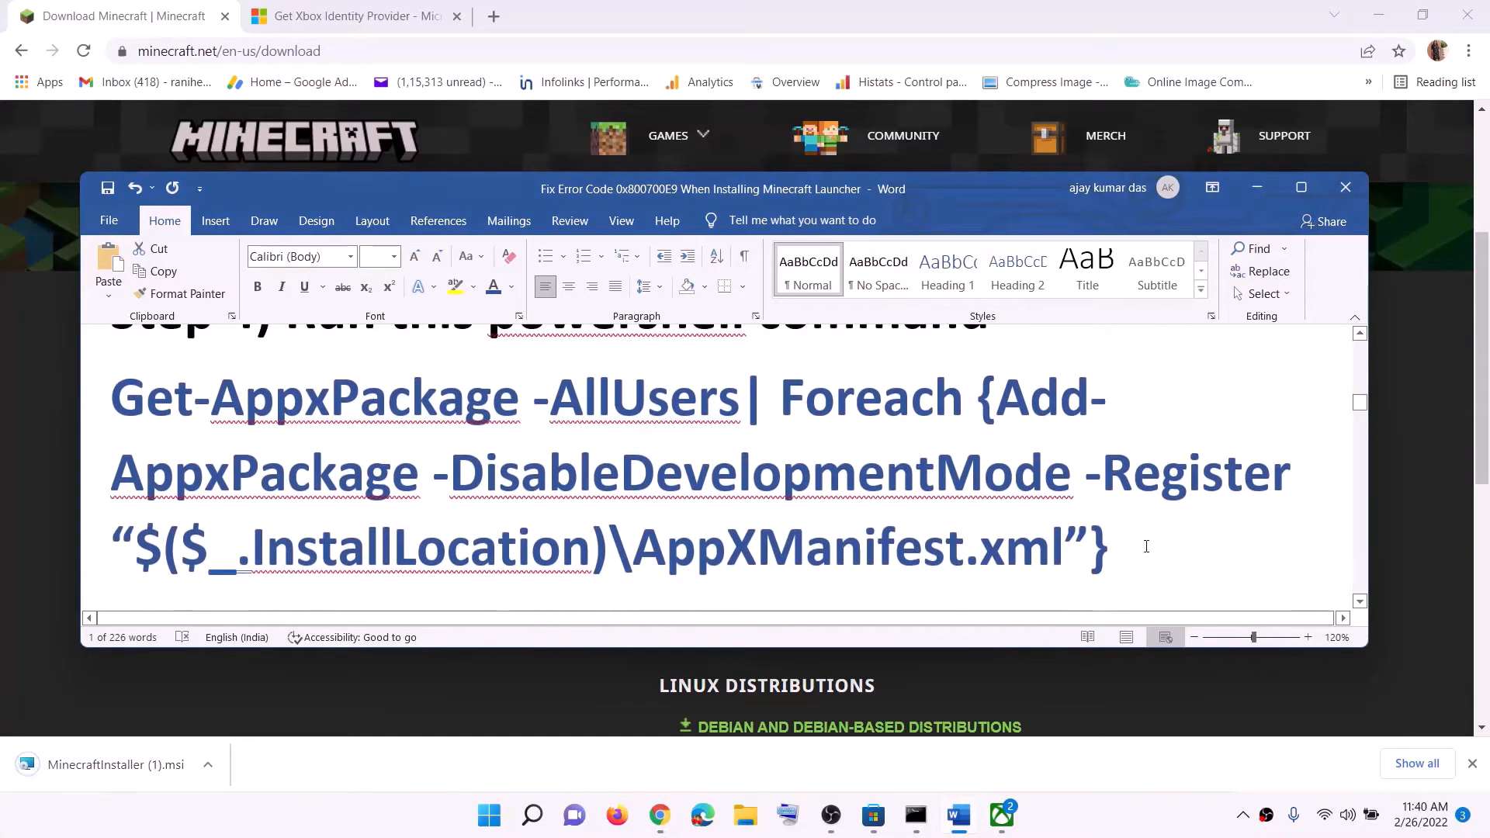
left_click_drag(1146, 547, 111, 398)
key("super+c")
right_click(242, 427)
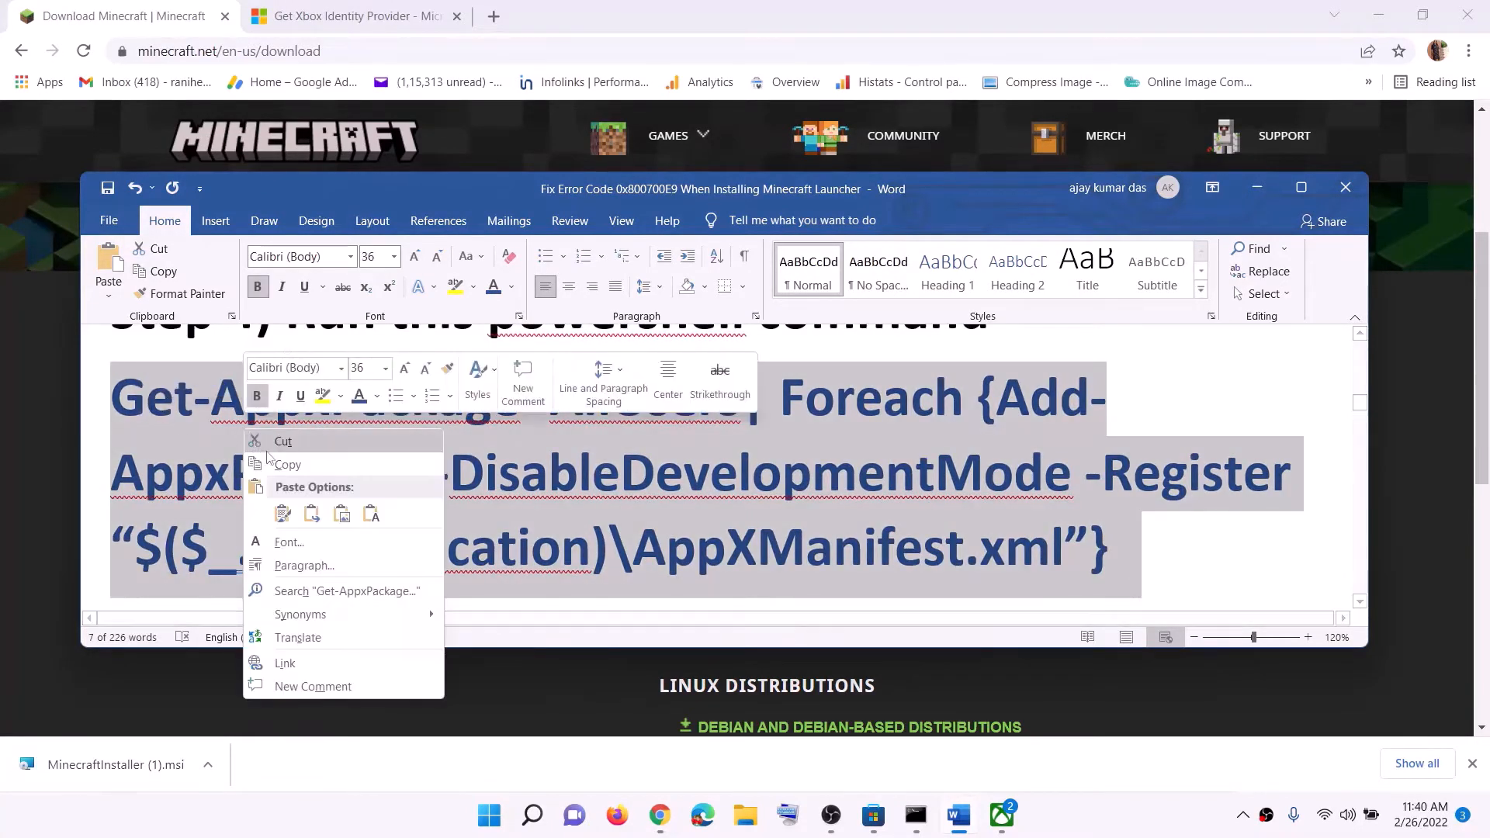
left_click(285, 465)
Search Windows for "powershell" and run Windows PowerShell as administrator, allowing it to make changes
left_click(489, 815)
left_click(497, 823)
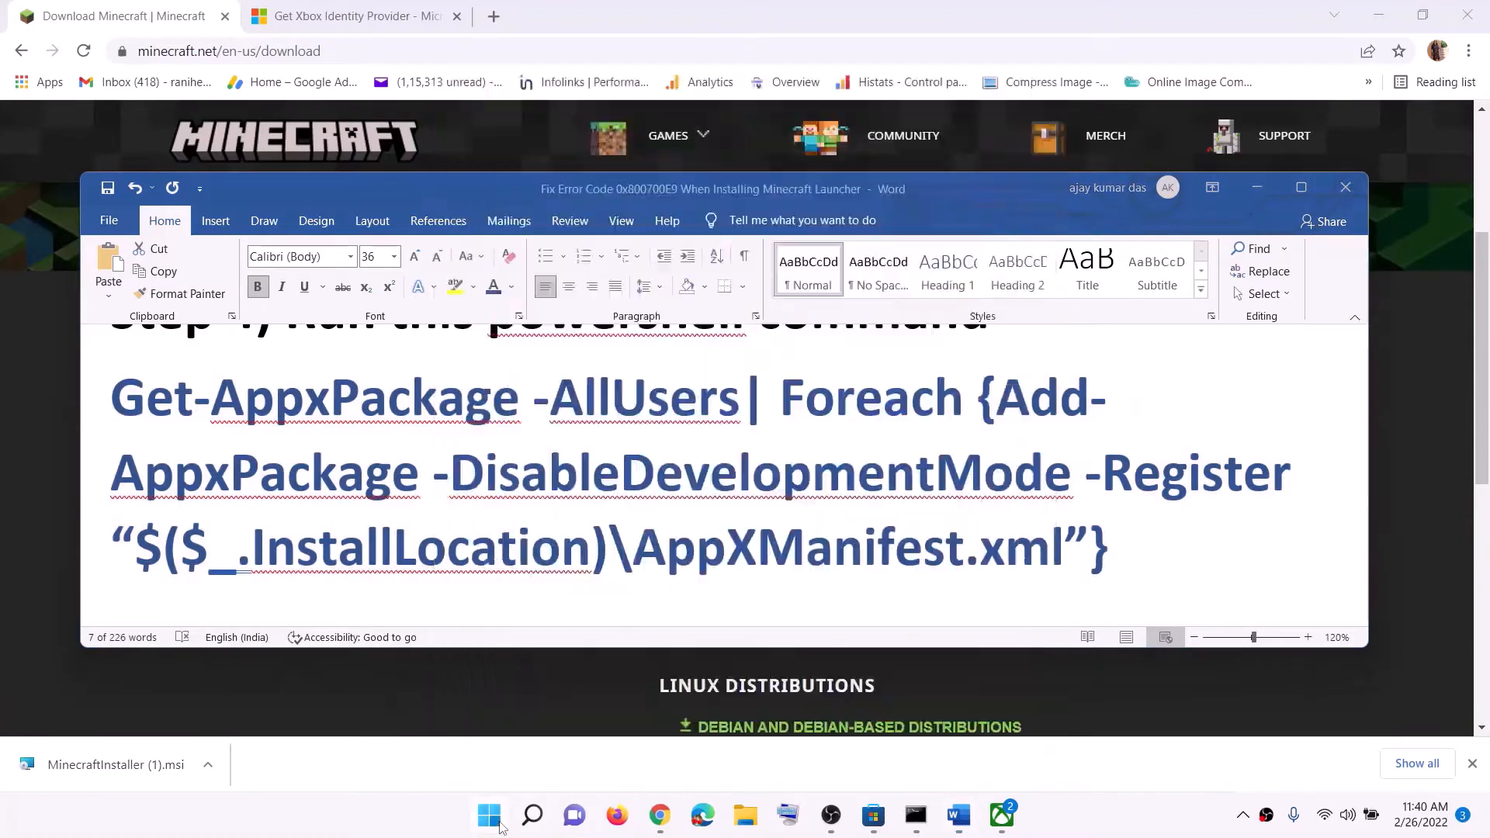
left_click(500, 827)
type("powershe")
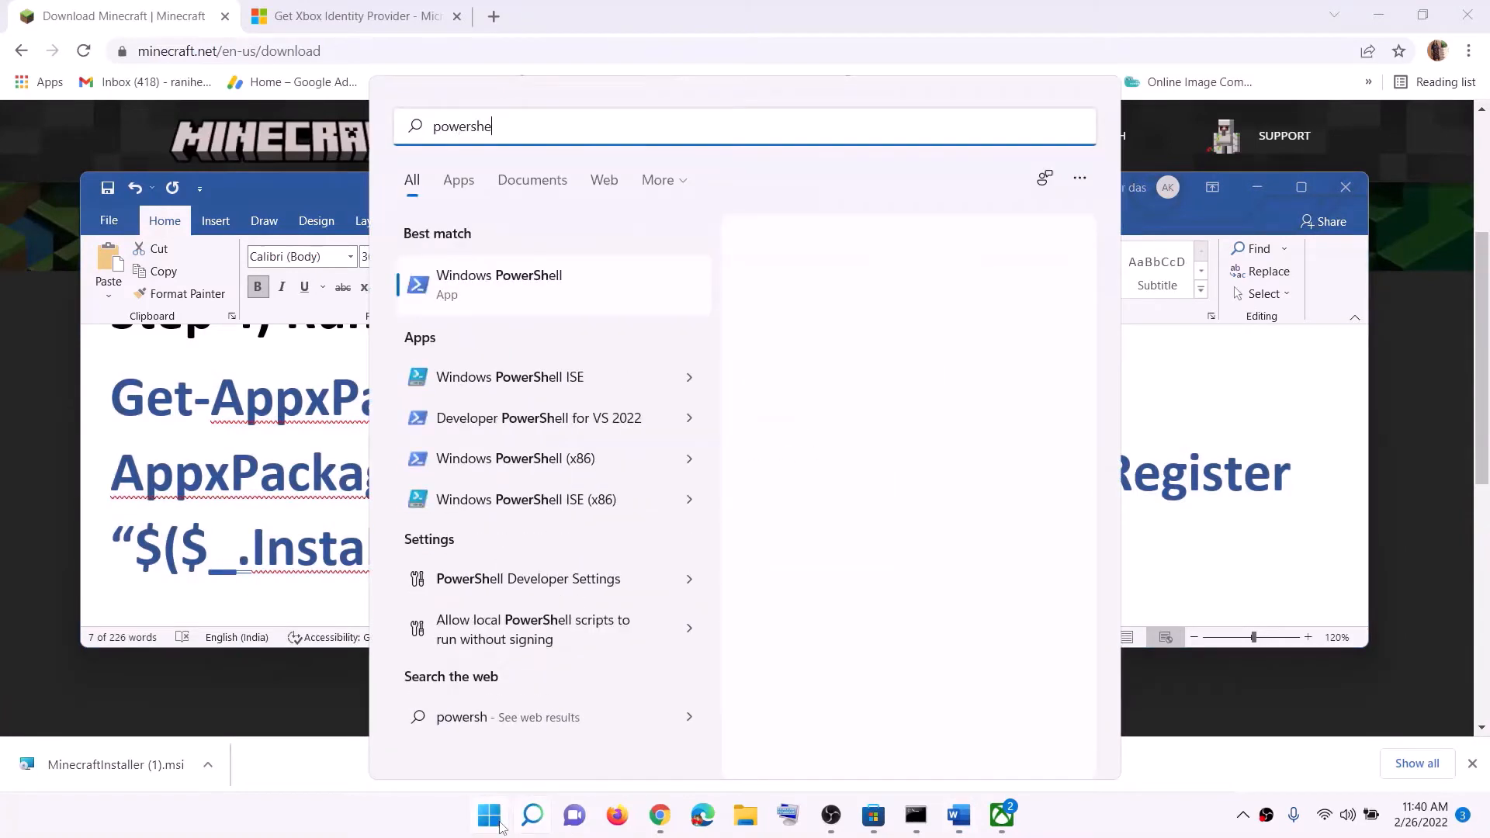
type("ll")
right_click(552, 277)
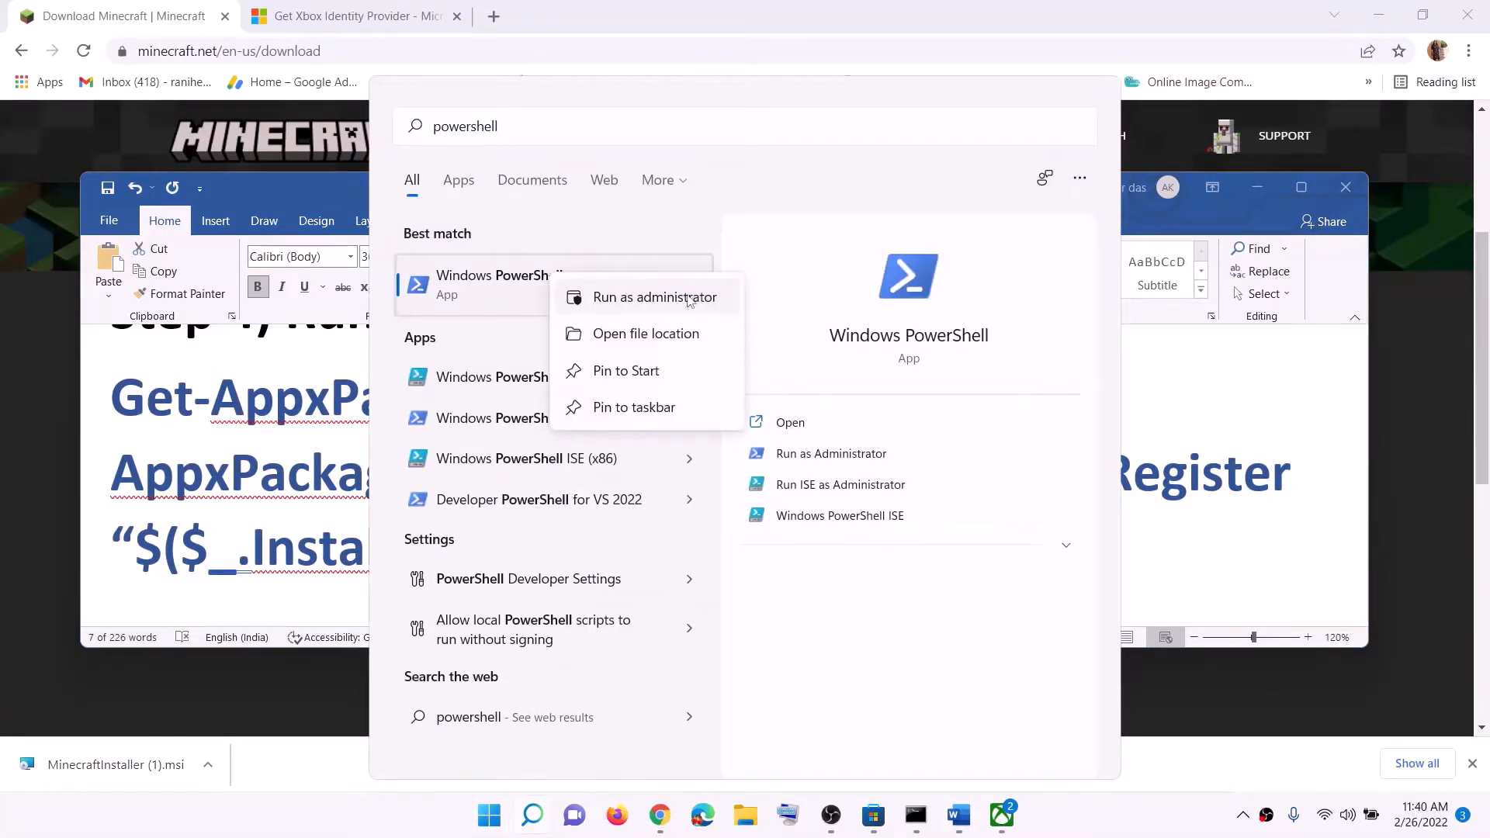
left_click(690, 301)
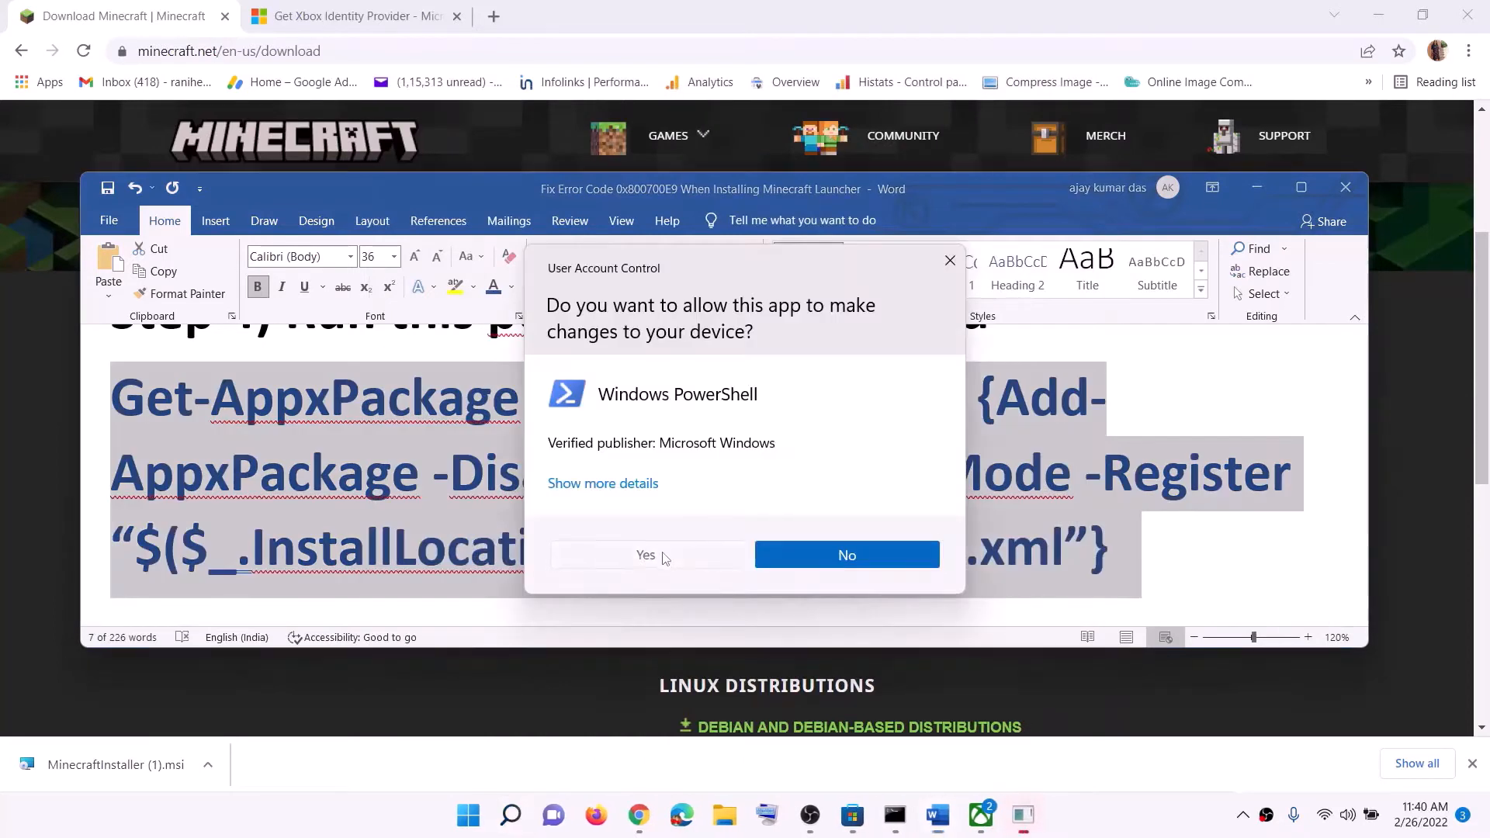
left_click(664, 557)
Run the copied Get-AppxPackage re-registration command in the administrator PowerShell window, and close the window
left_click_drag(611, 124, 800, 184)
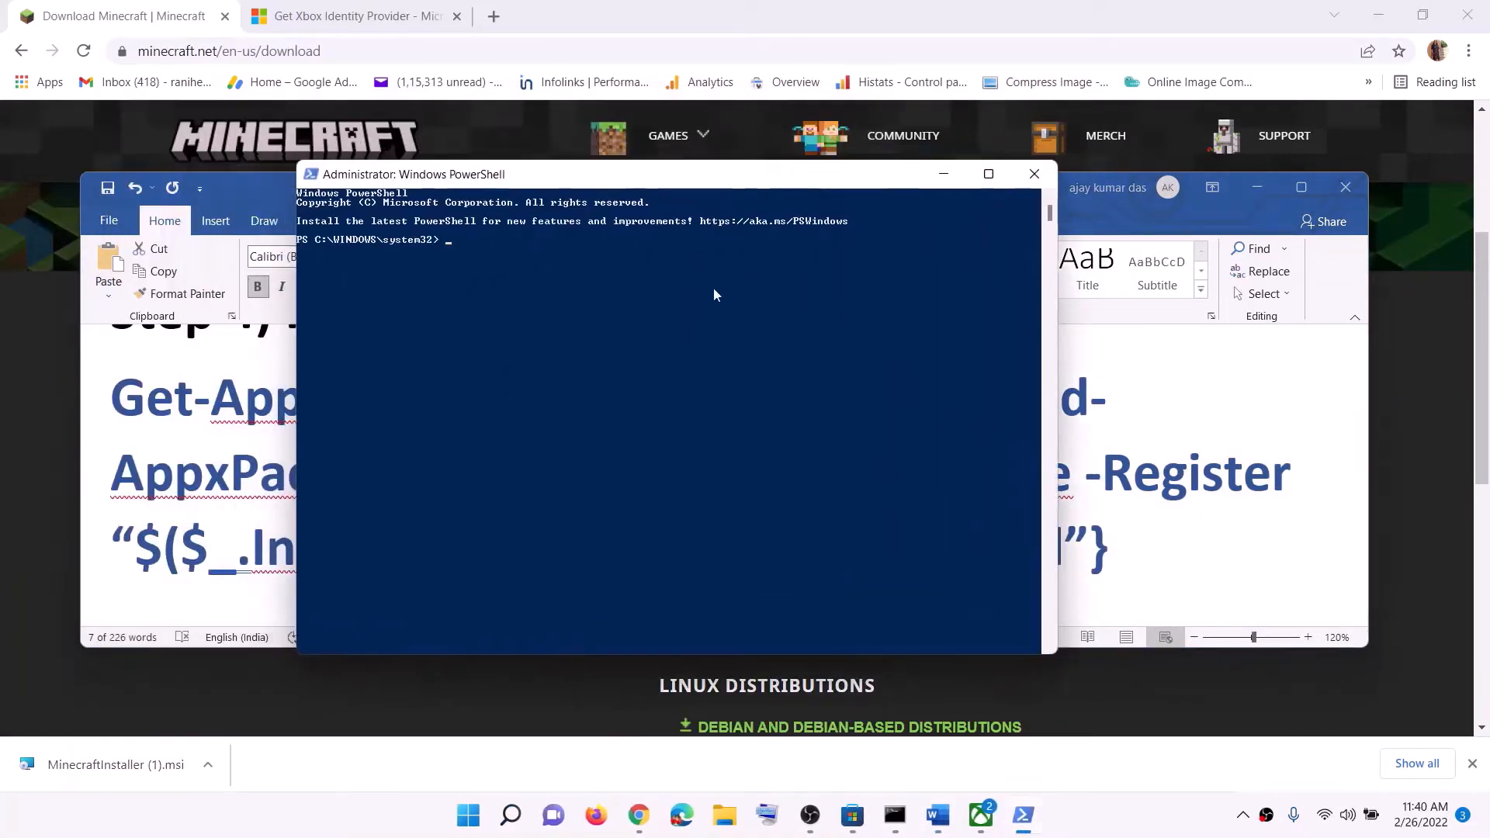
right_click(599, 335)
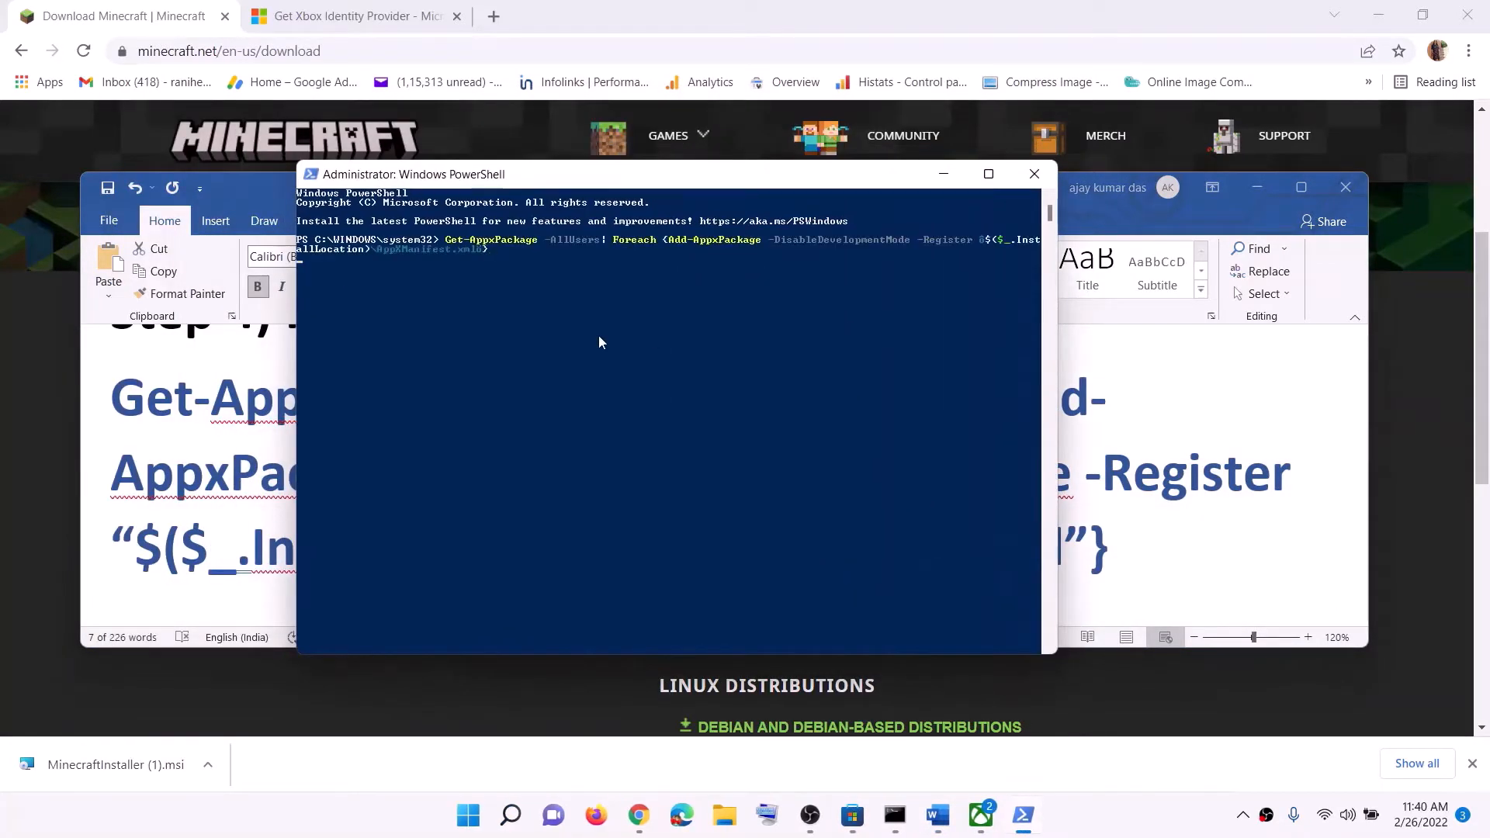
key("Return")
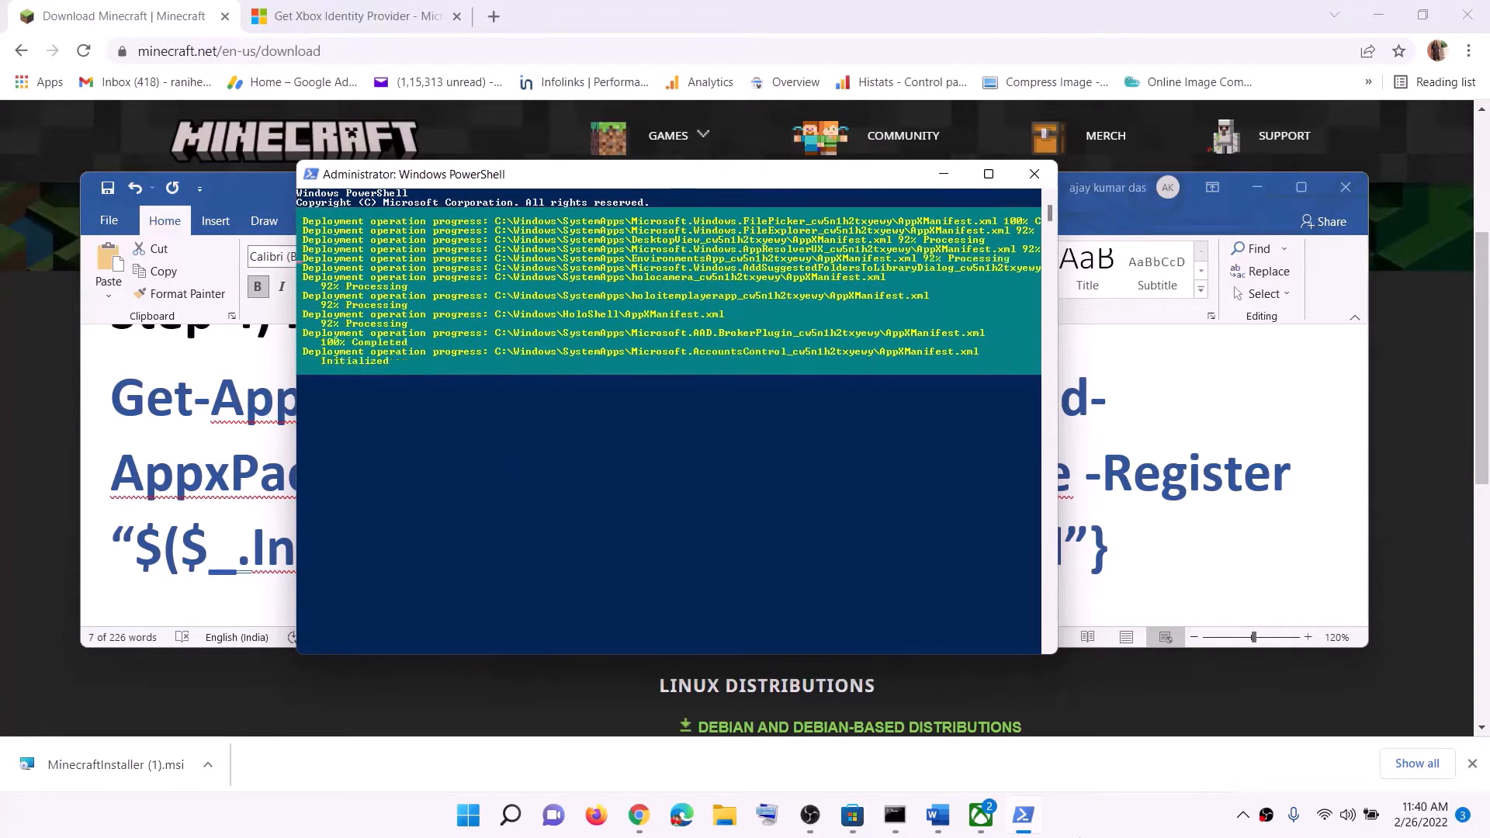
left_click(1160, 821)
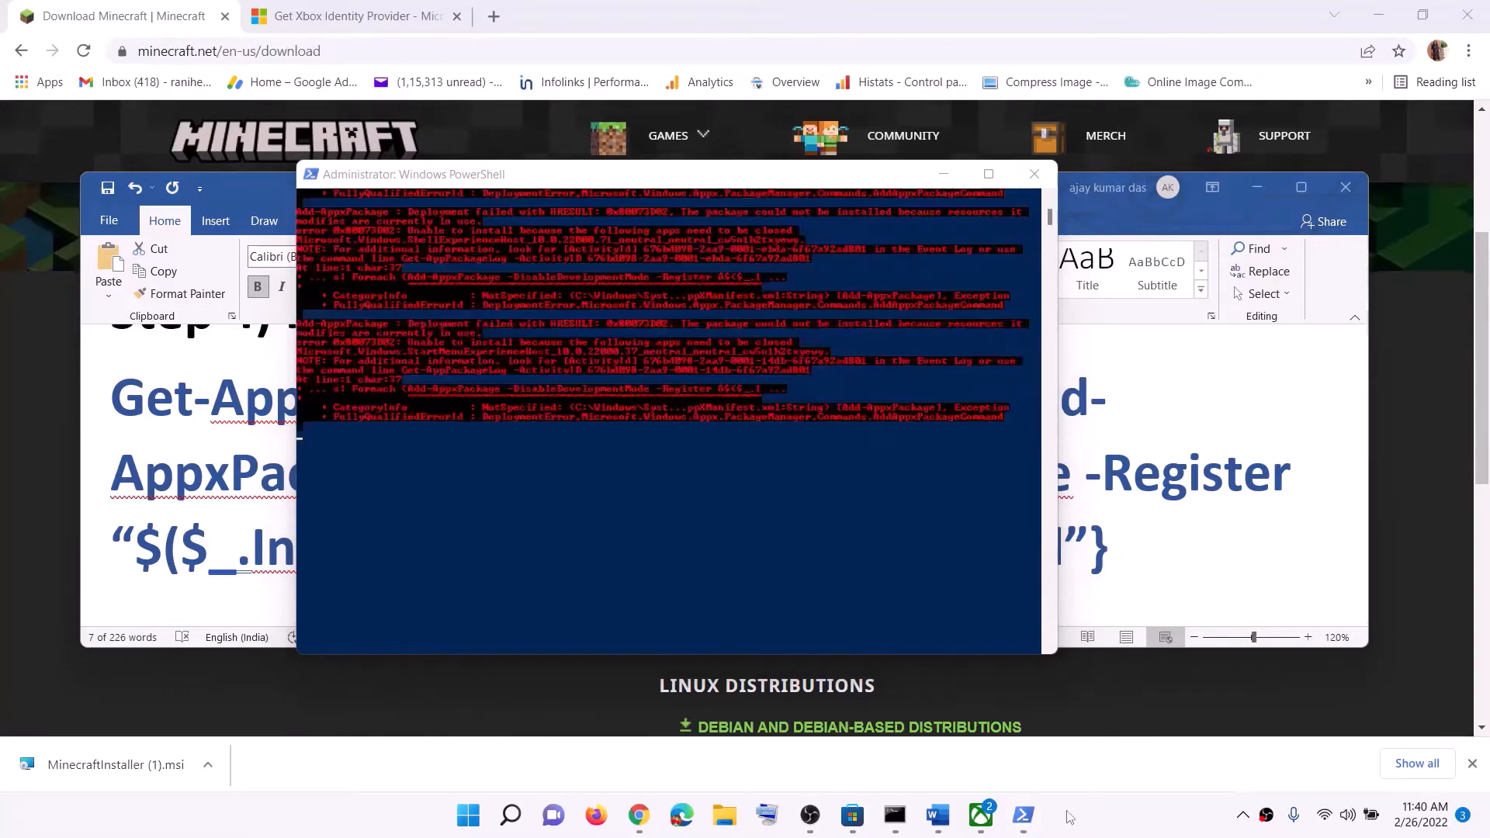
left_click(1034, 174)
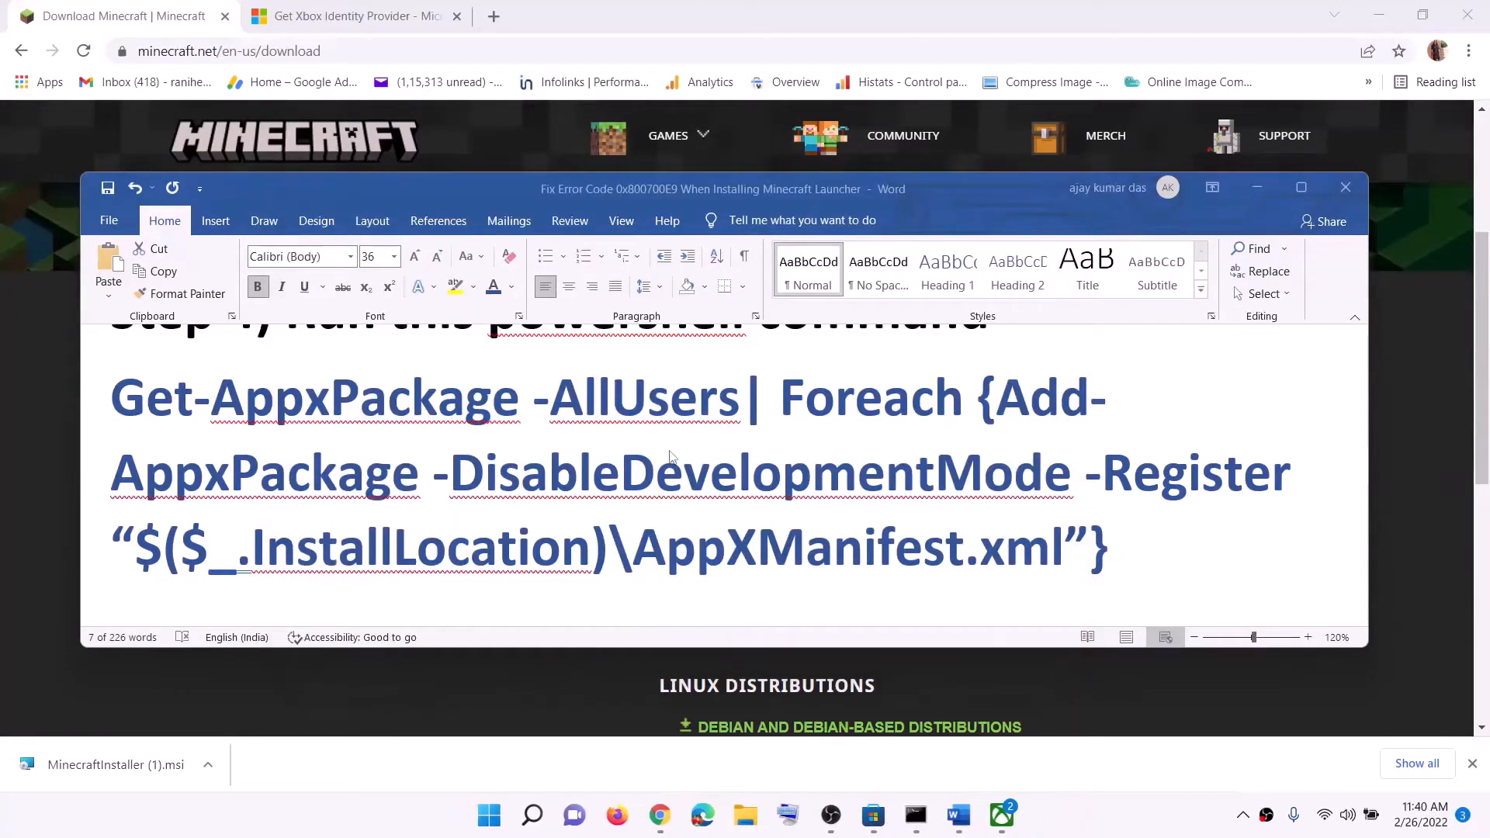
Read Step 5 in the Word document, then browse File Explorer to the current user's profile folder under C:\Users
scroll(632, 475, "down", 5)
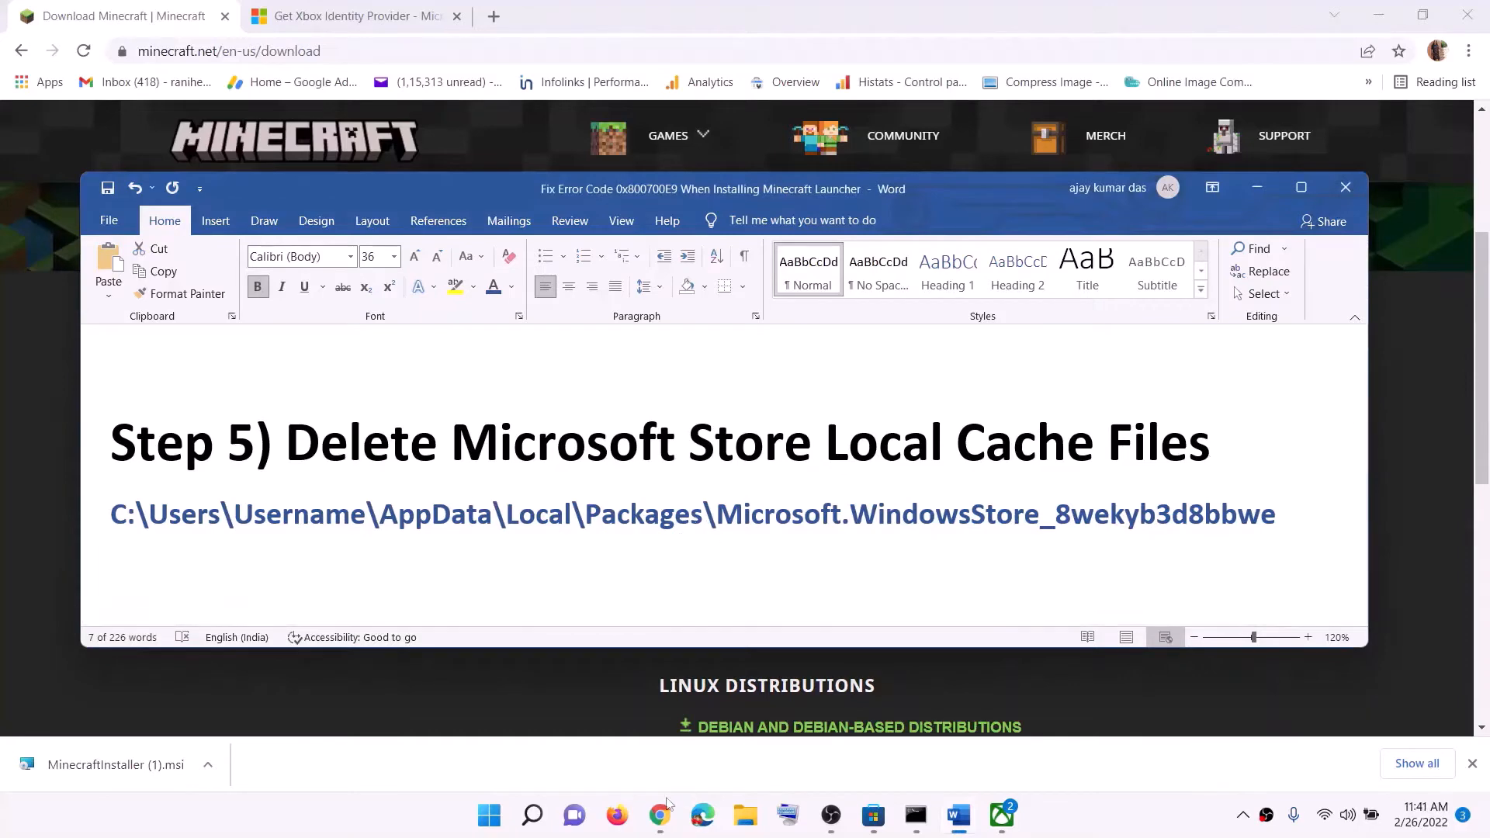
left_click(743, 825)
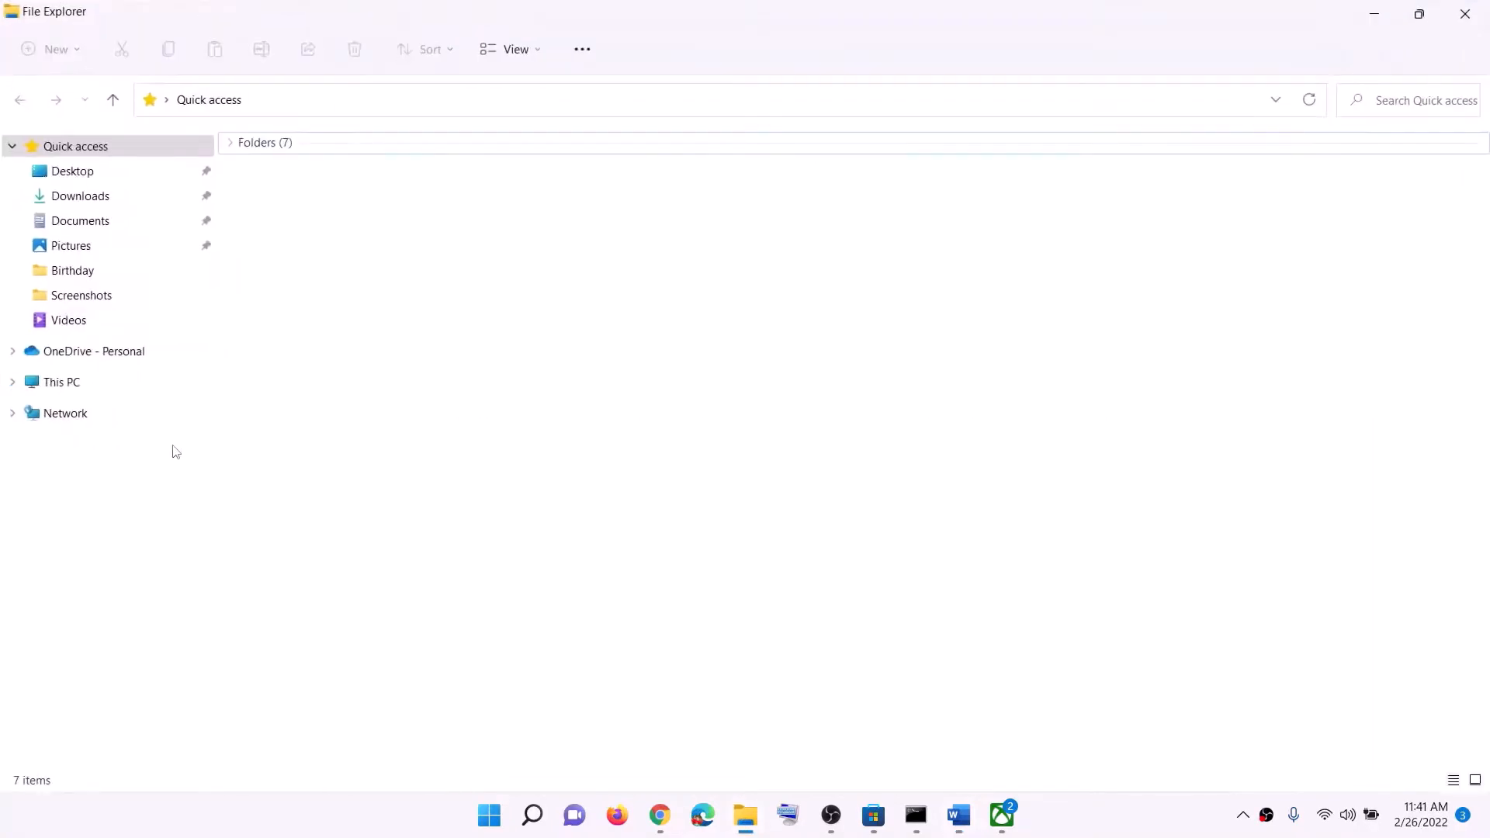
left_click(55, 384)
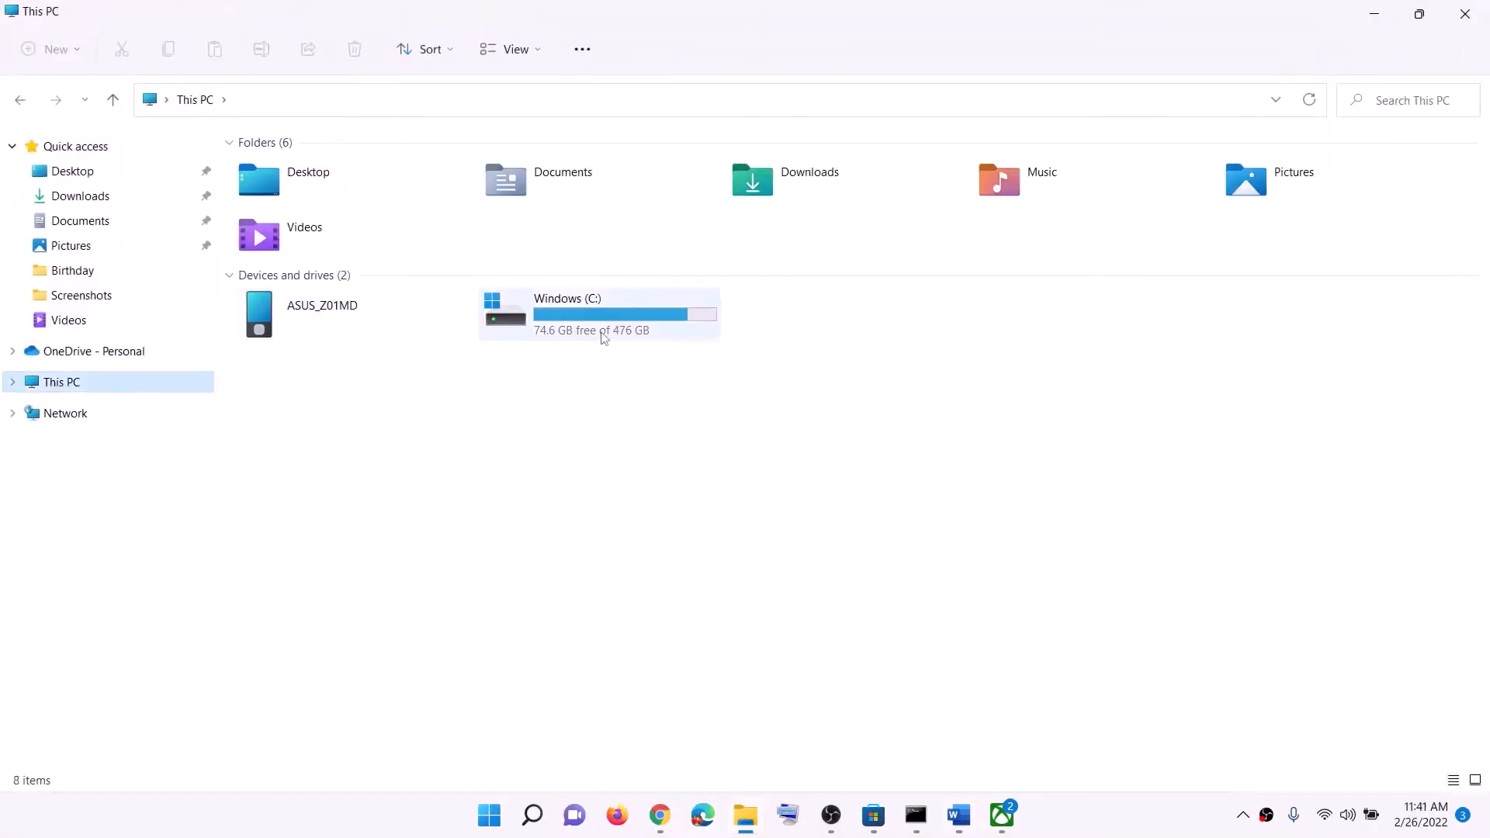
double_click(591, 326)
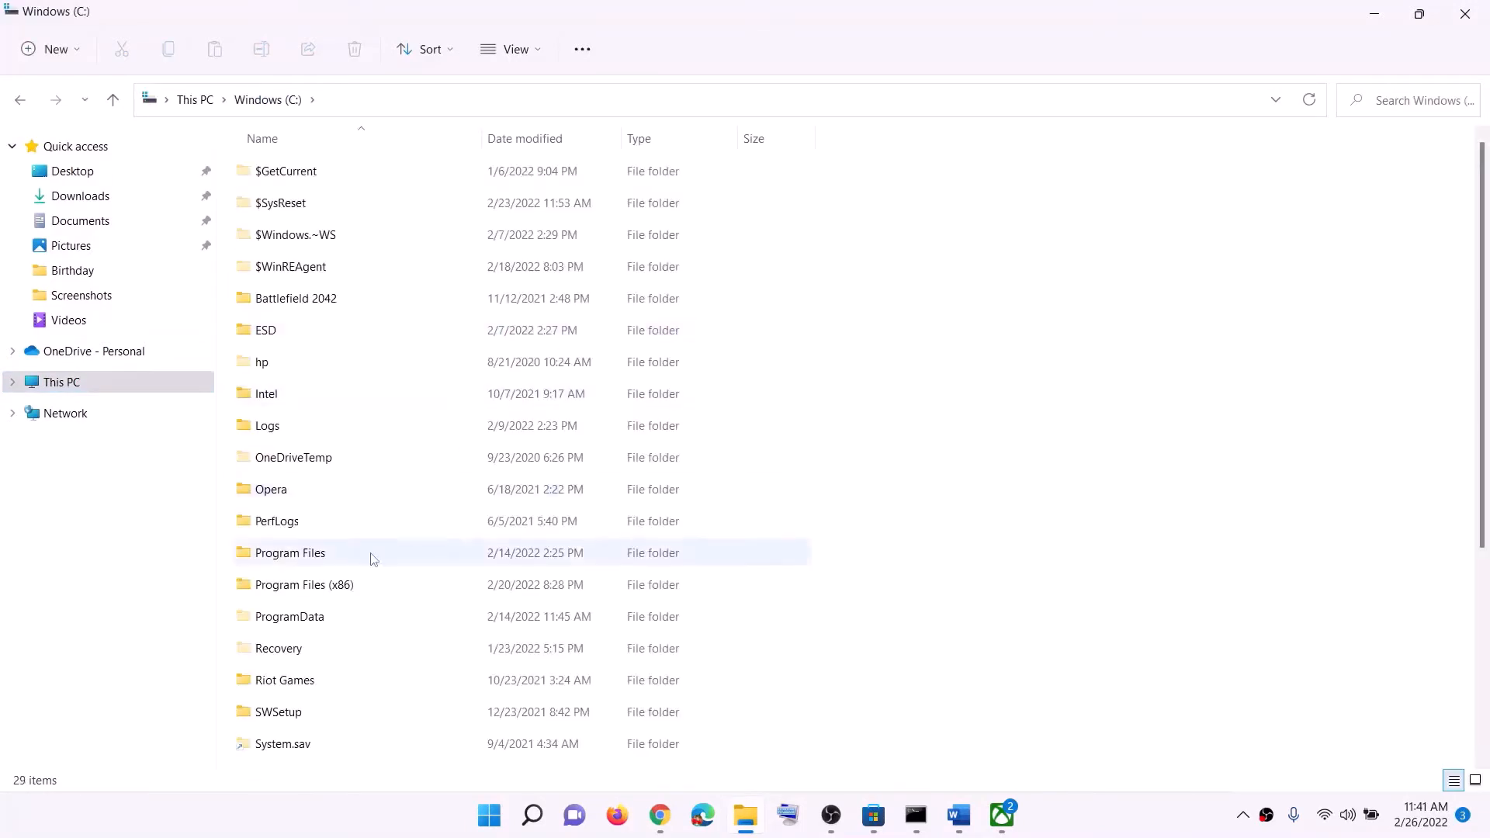
scroll(376, 597, "down", 3)
left_click(306, 541)
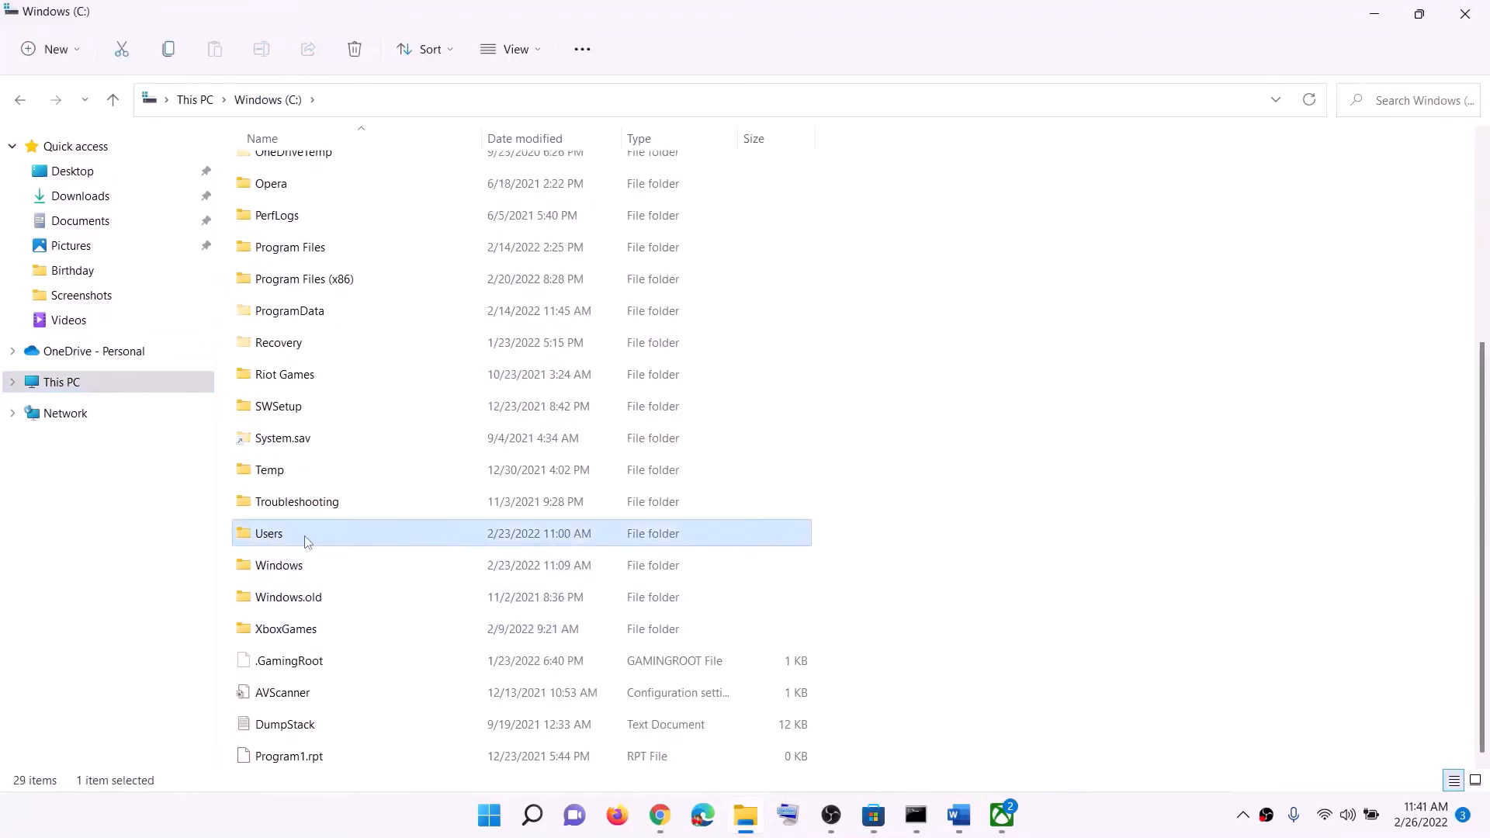
double_click(301, 541)
left_click(284, 301)
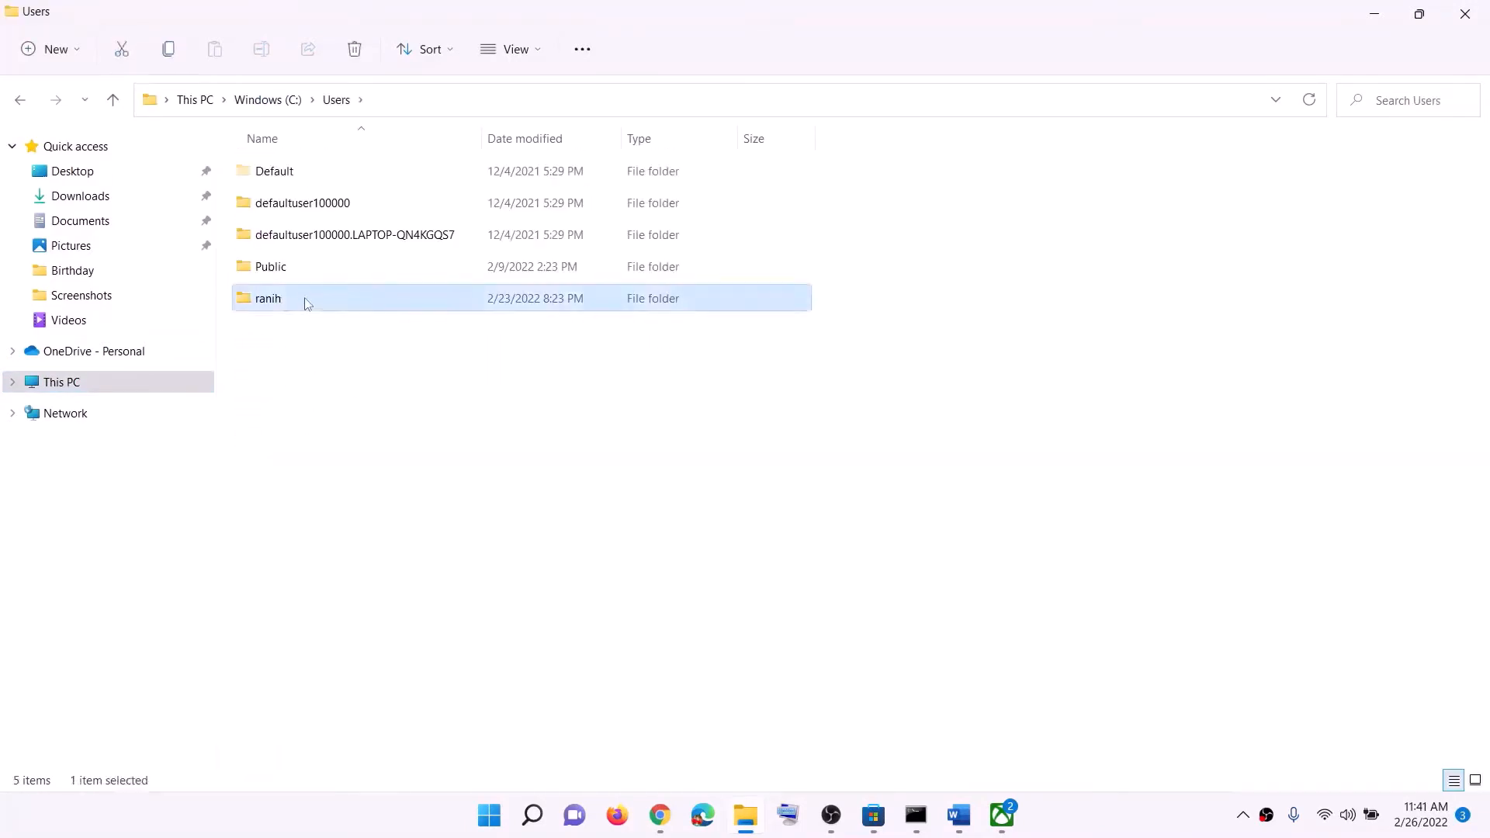
double_click(304, 302)
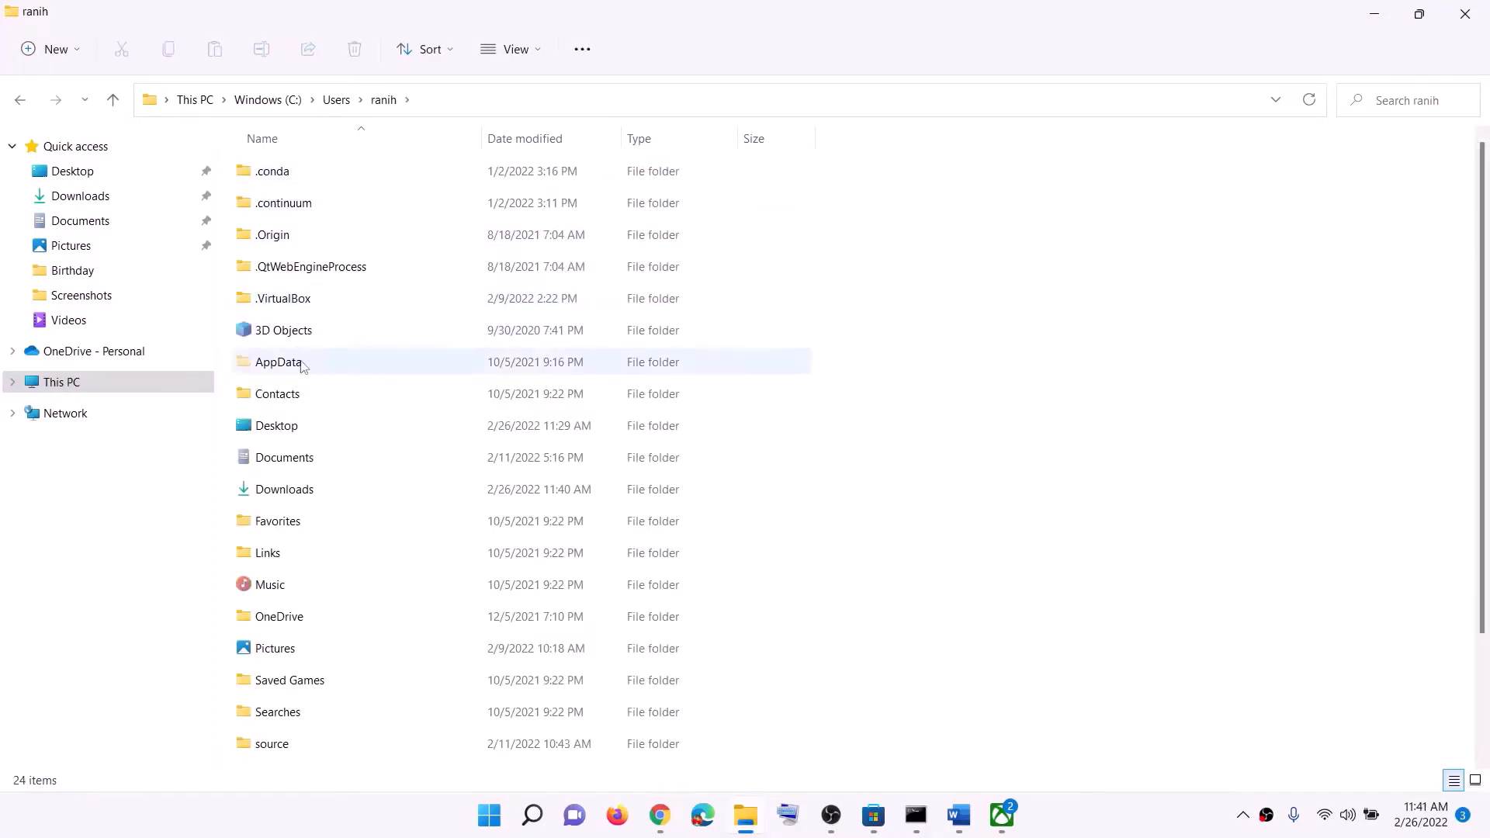
Check in File Explorer's display options whether hidden items are set to show, so the AppData folder can be accessed
left_click(289, 369)
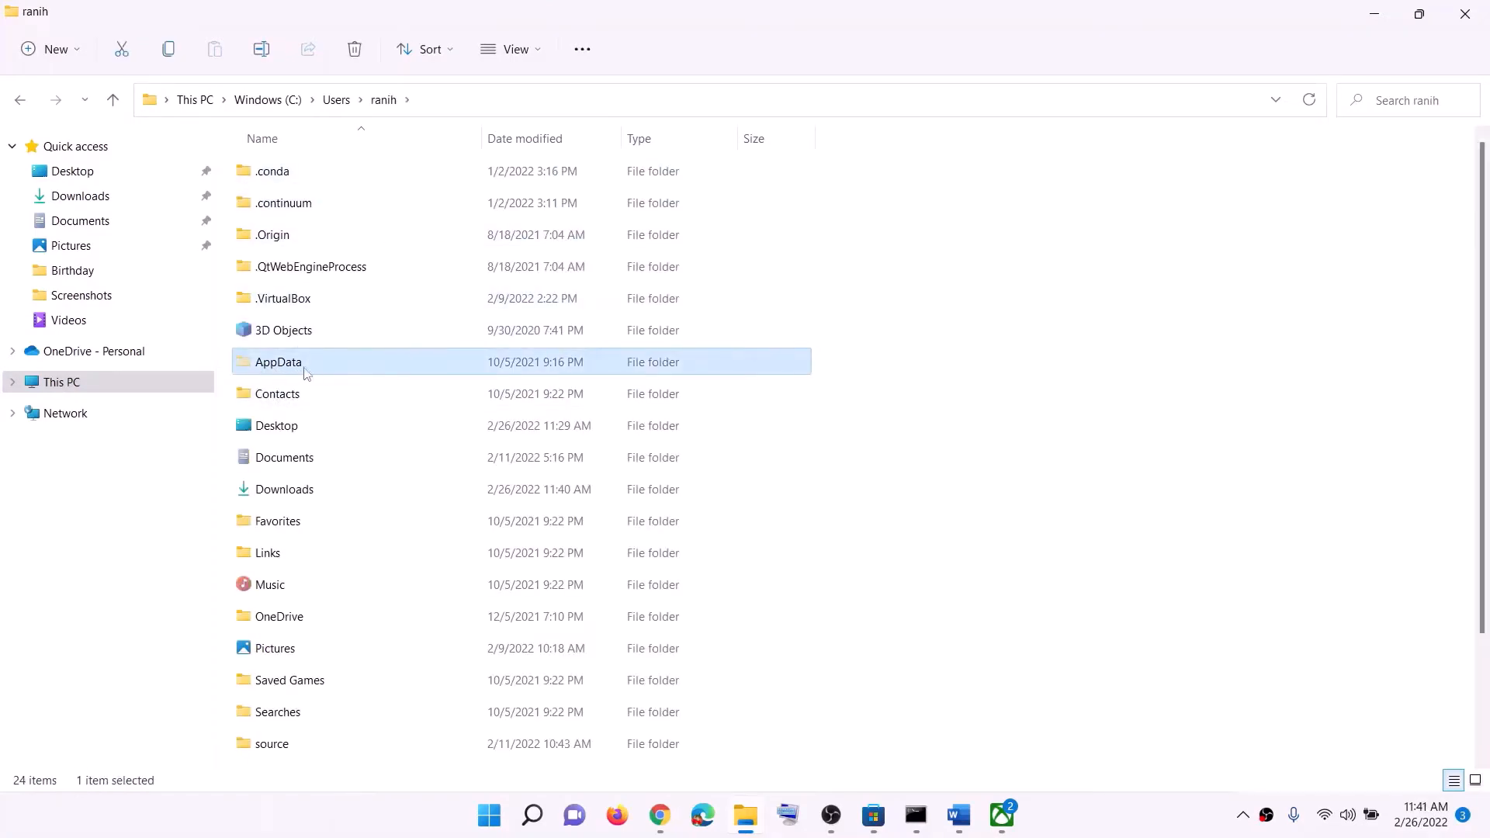
left_click(543, 50)
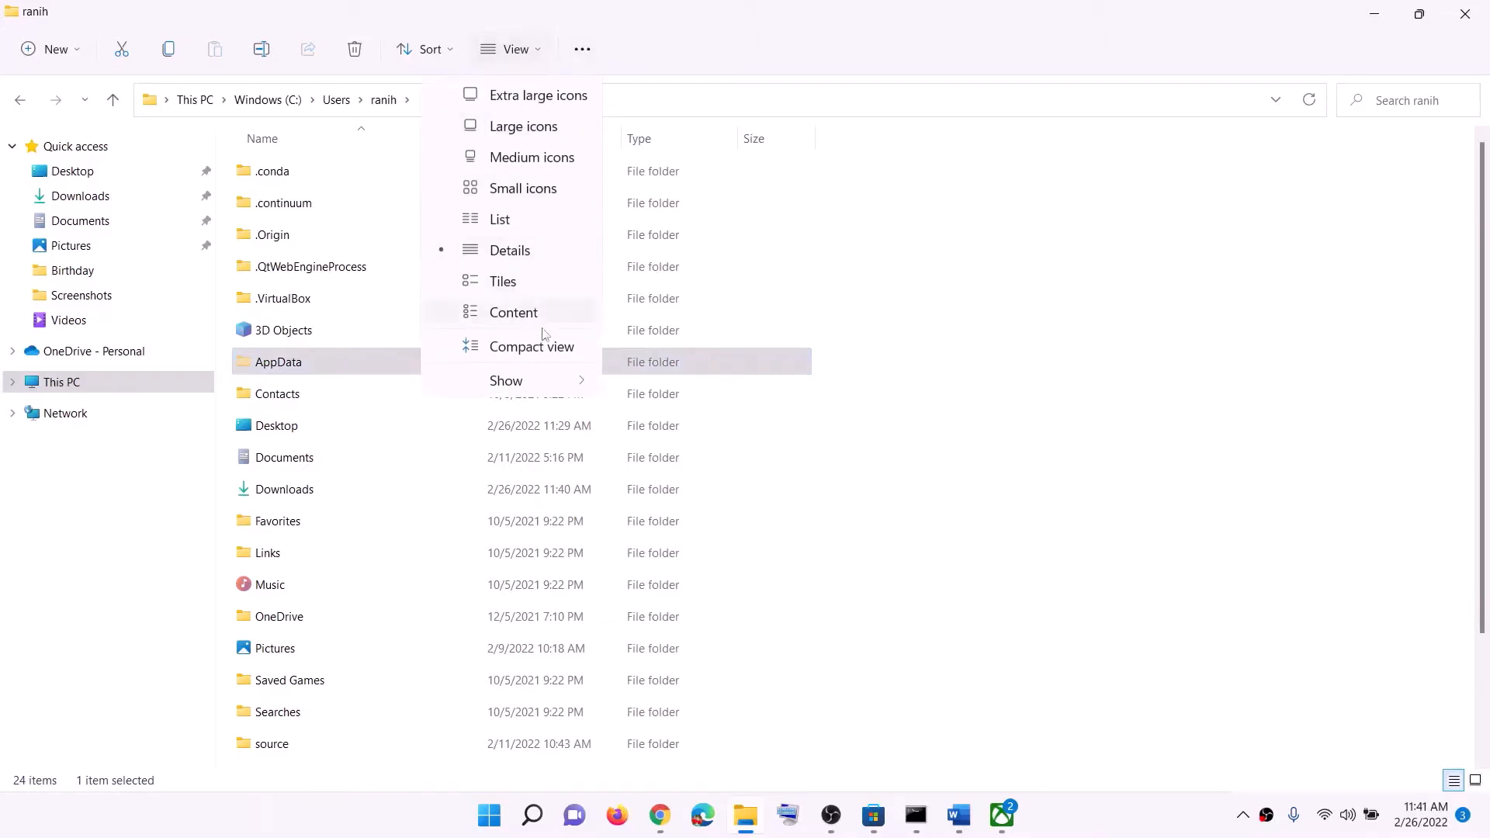
mouse_move(527, 386)
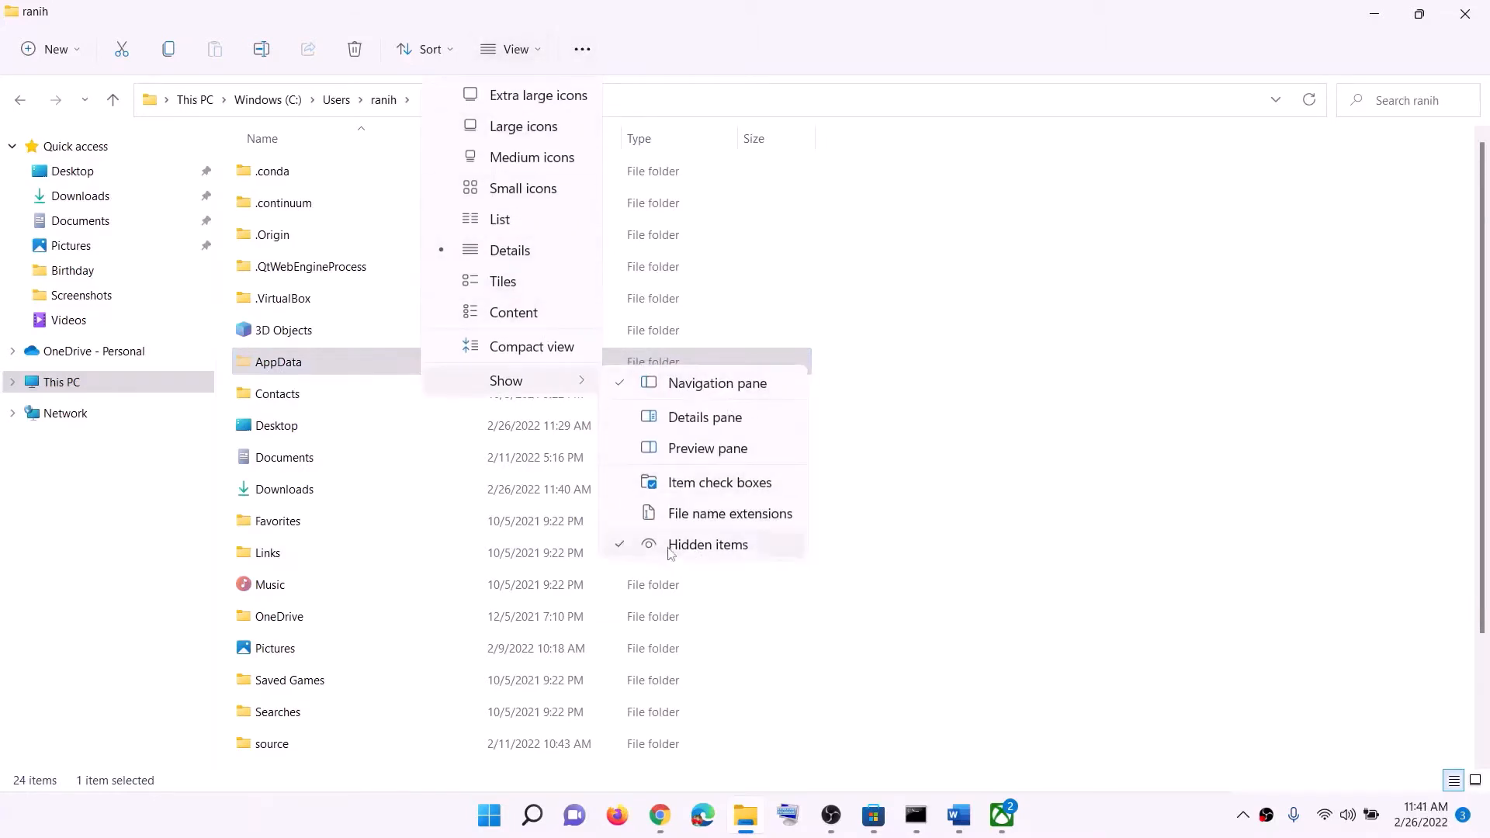
left_click(683, 41)
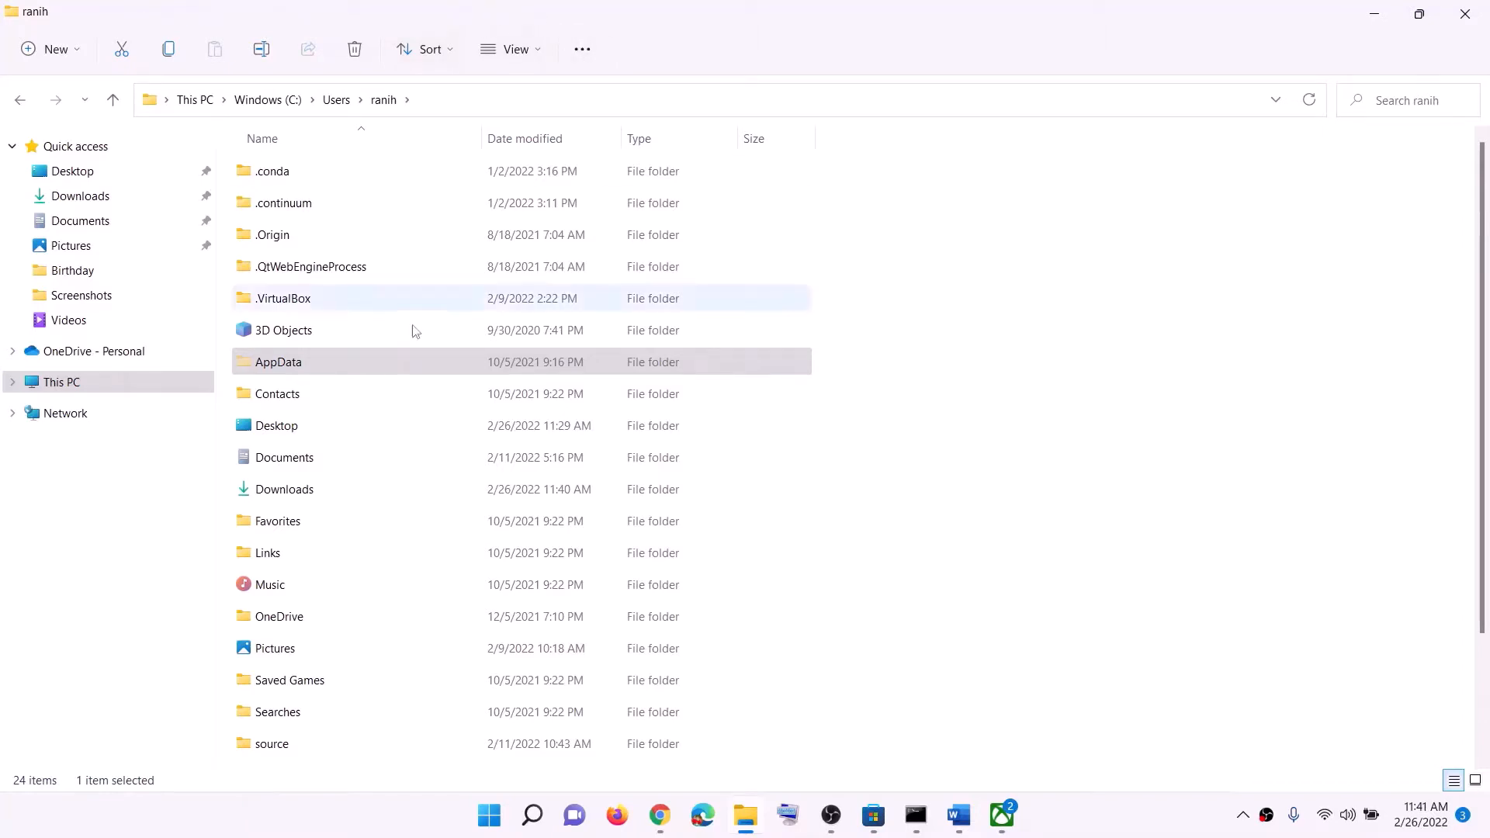
Open the Packages folder inside AppData\Local of the user's profile
left_click(270, 361)
double_click(292, 363)
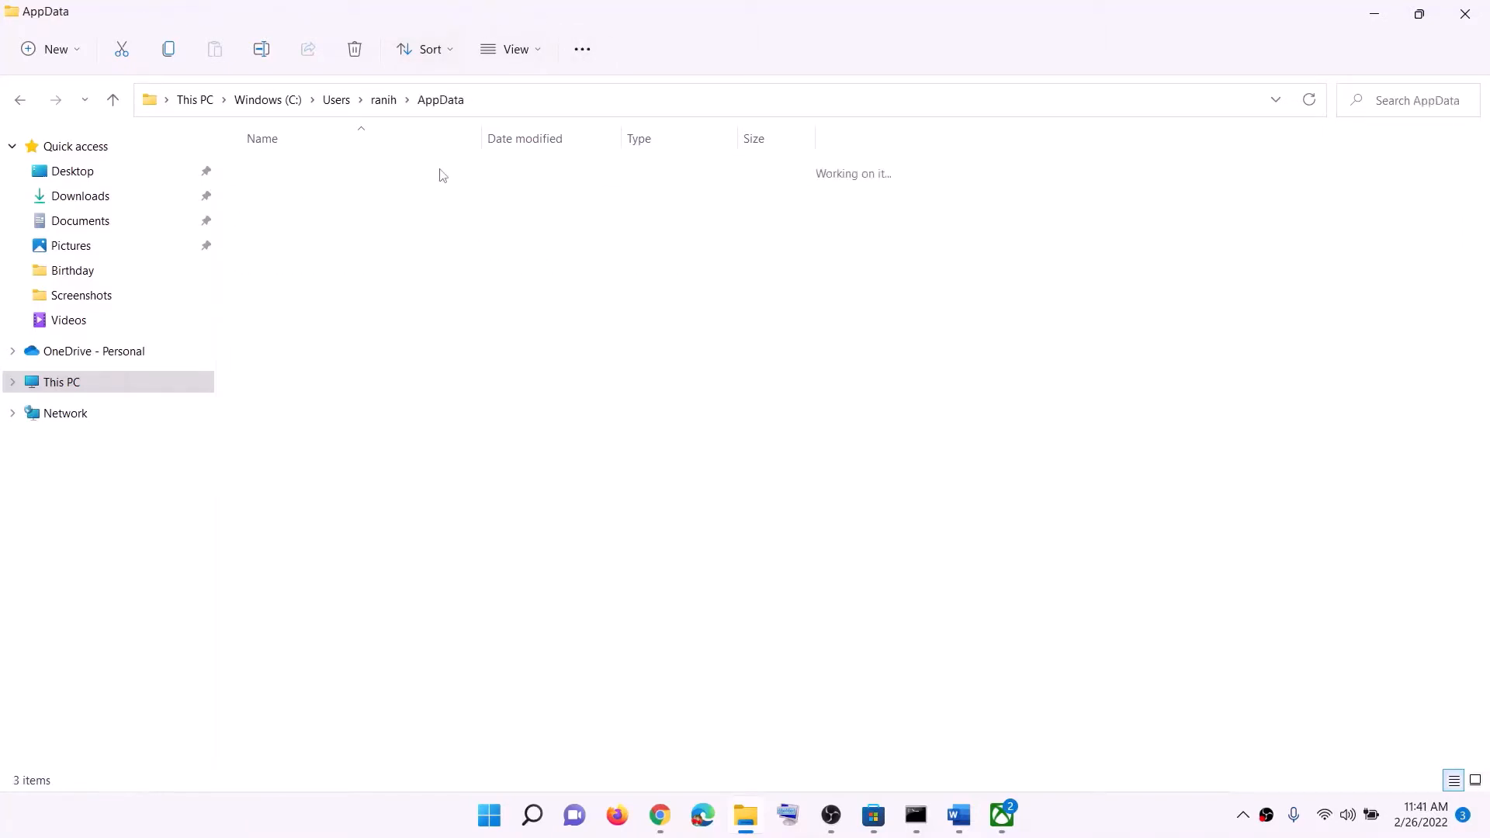
double_click(292, 180)
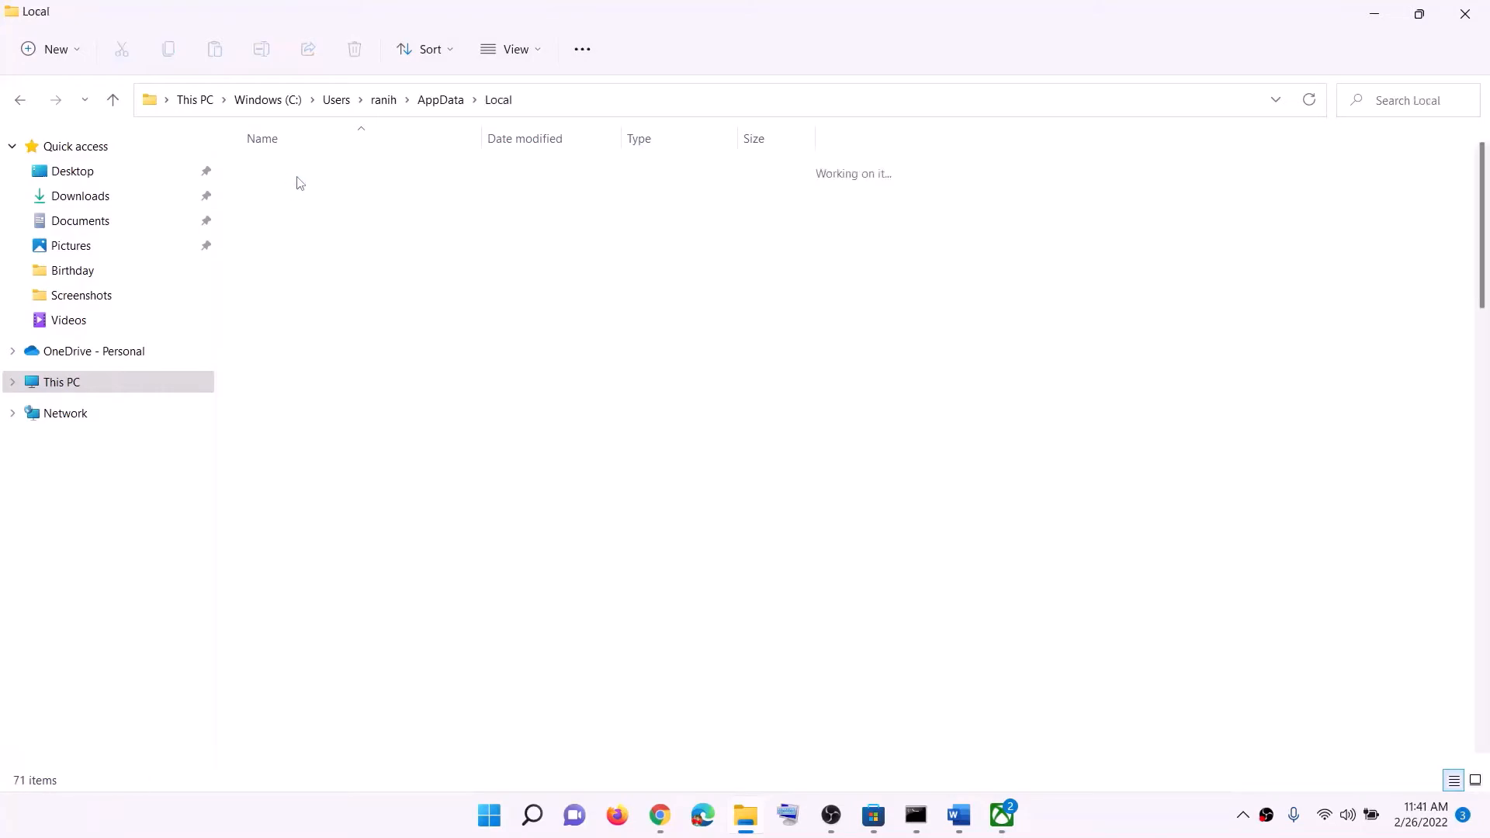
left_click(288, 299)
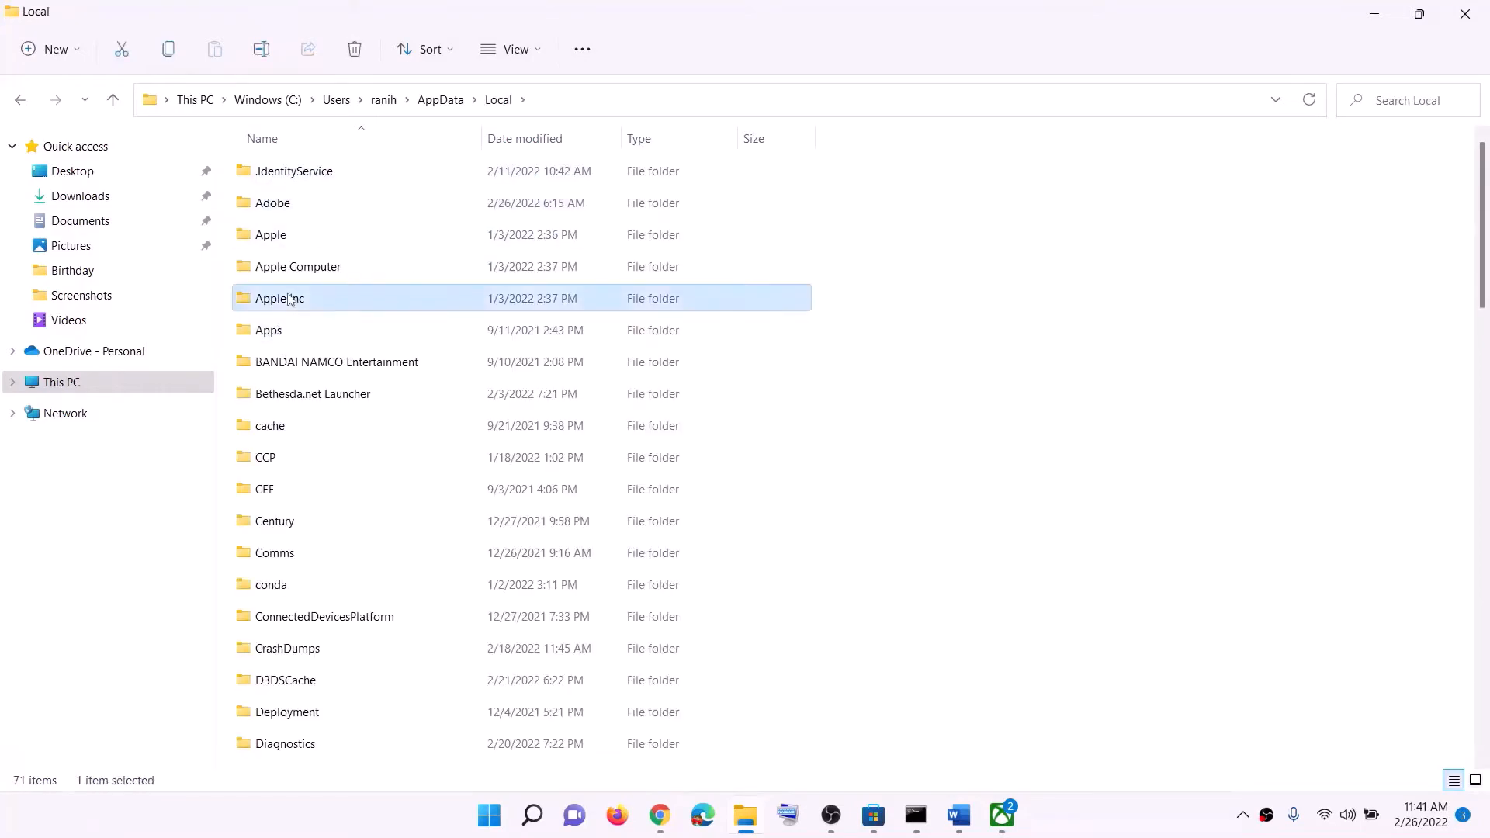
scroll(295, 233, "down", 14)
double_click(299, 172)
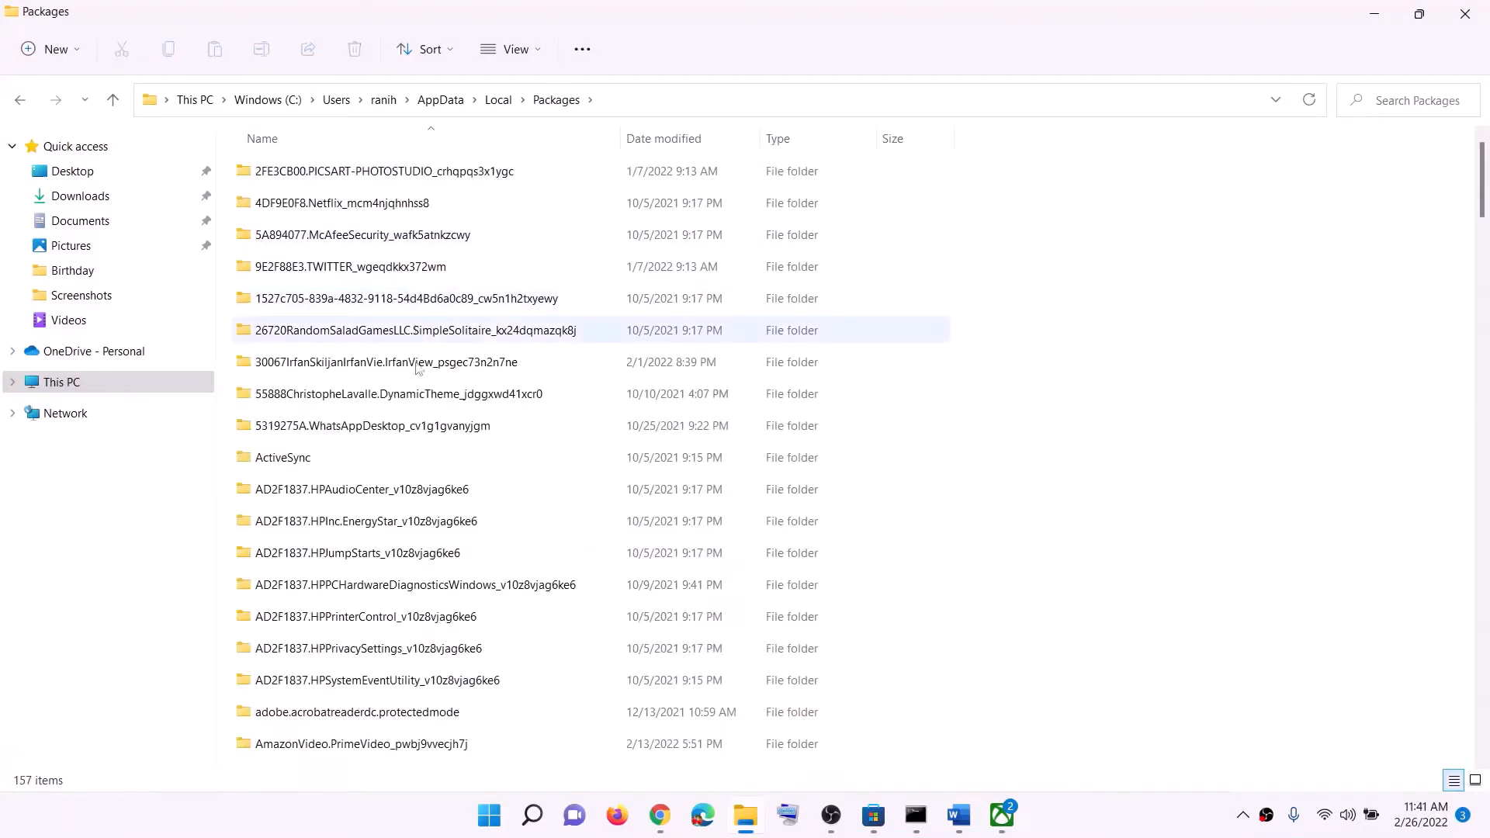
Find and open the Microsoft.WindowsStore_8wekyb3d8bbwe folder within Packages
scroll(416, 366, "down", 20)
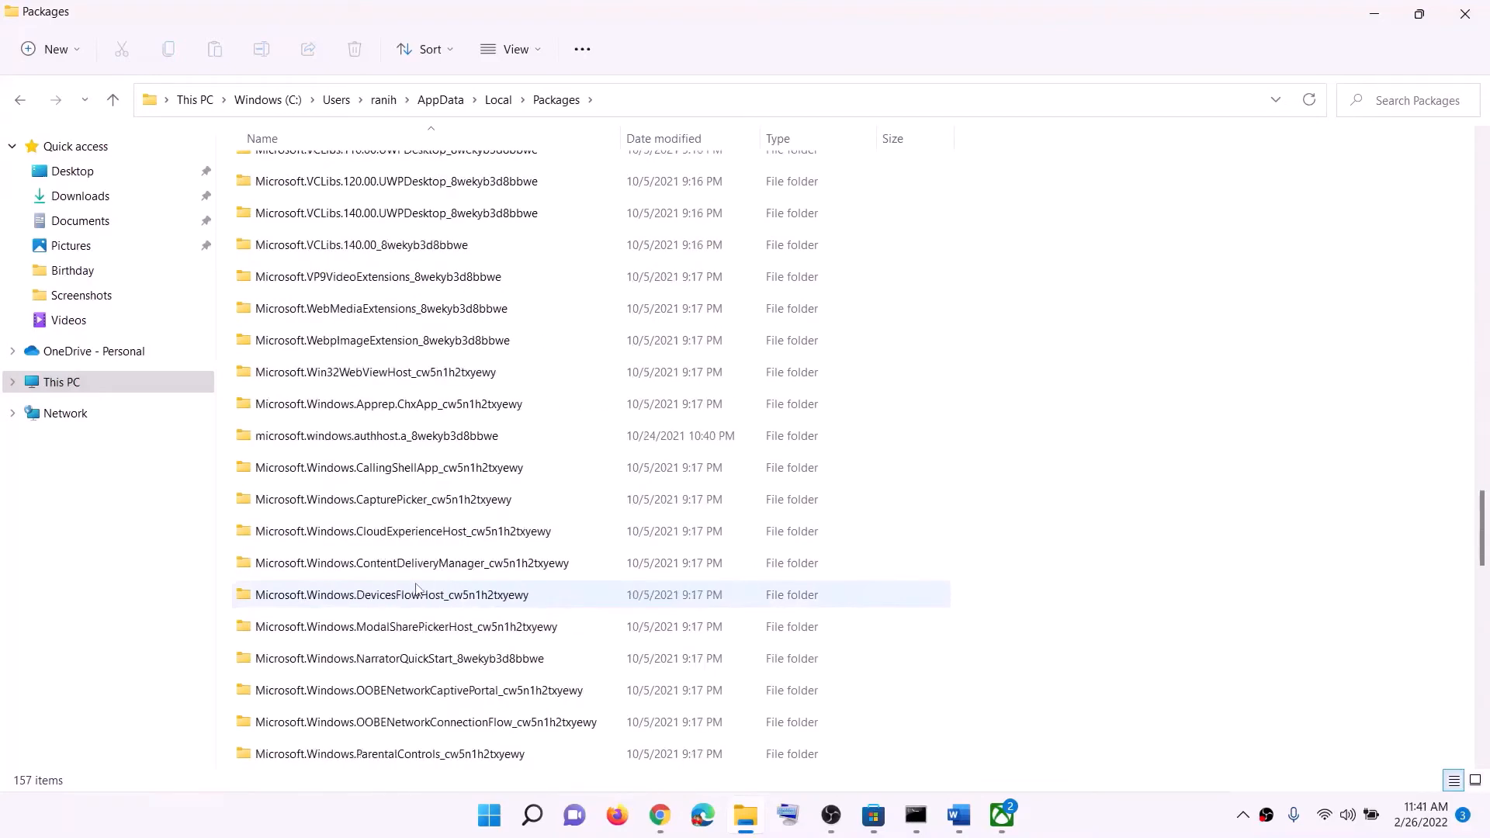
scroll(416, 589, "down", 4)
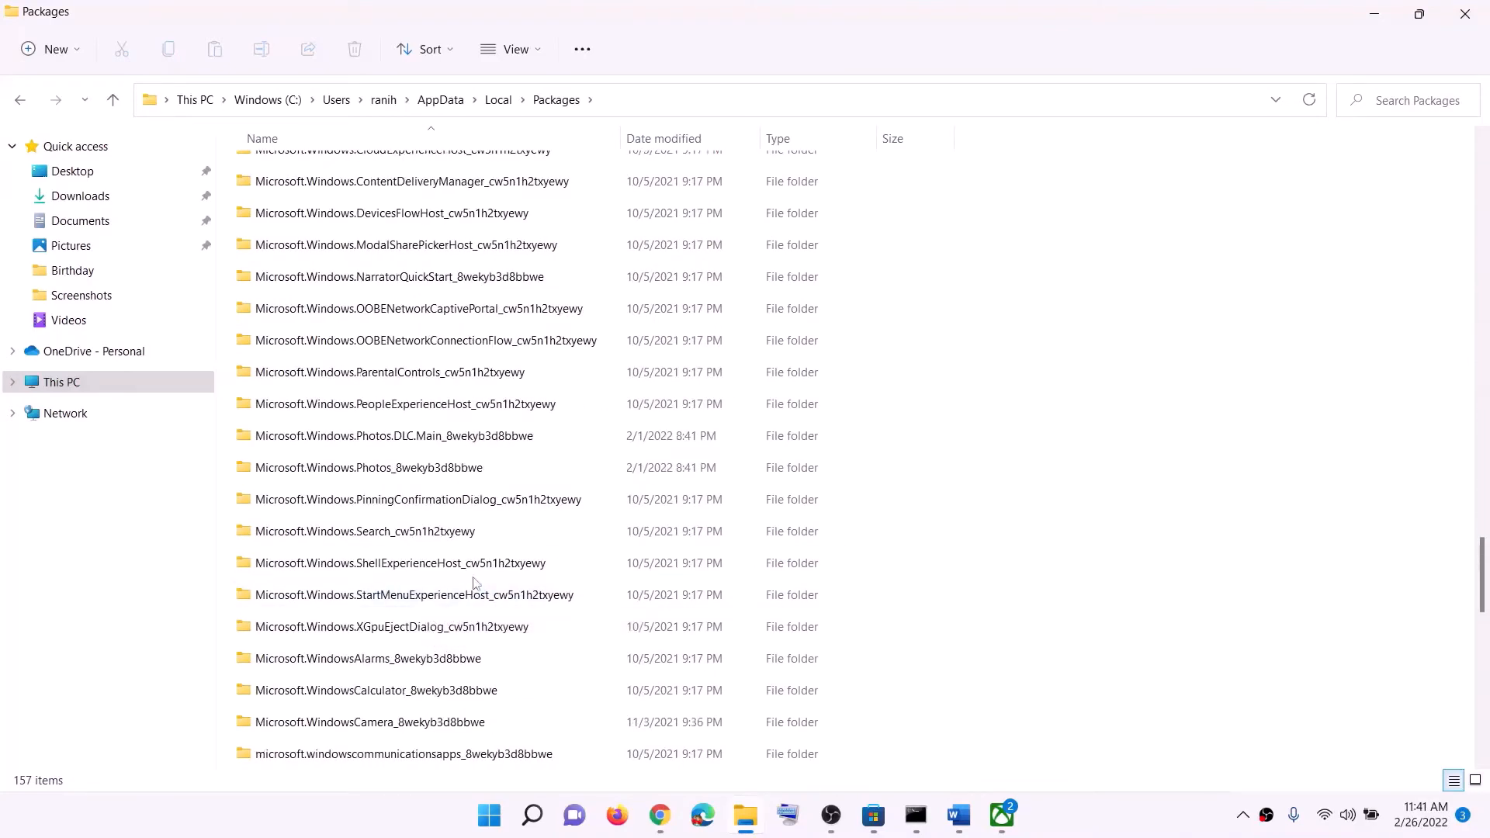
scroll(482, 581, "down", 1)
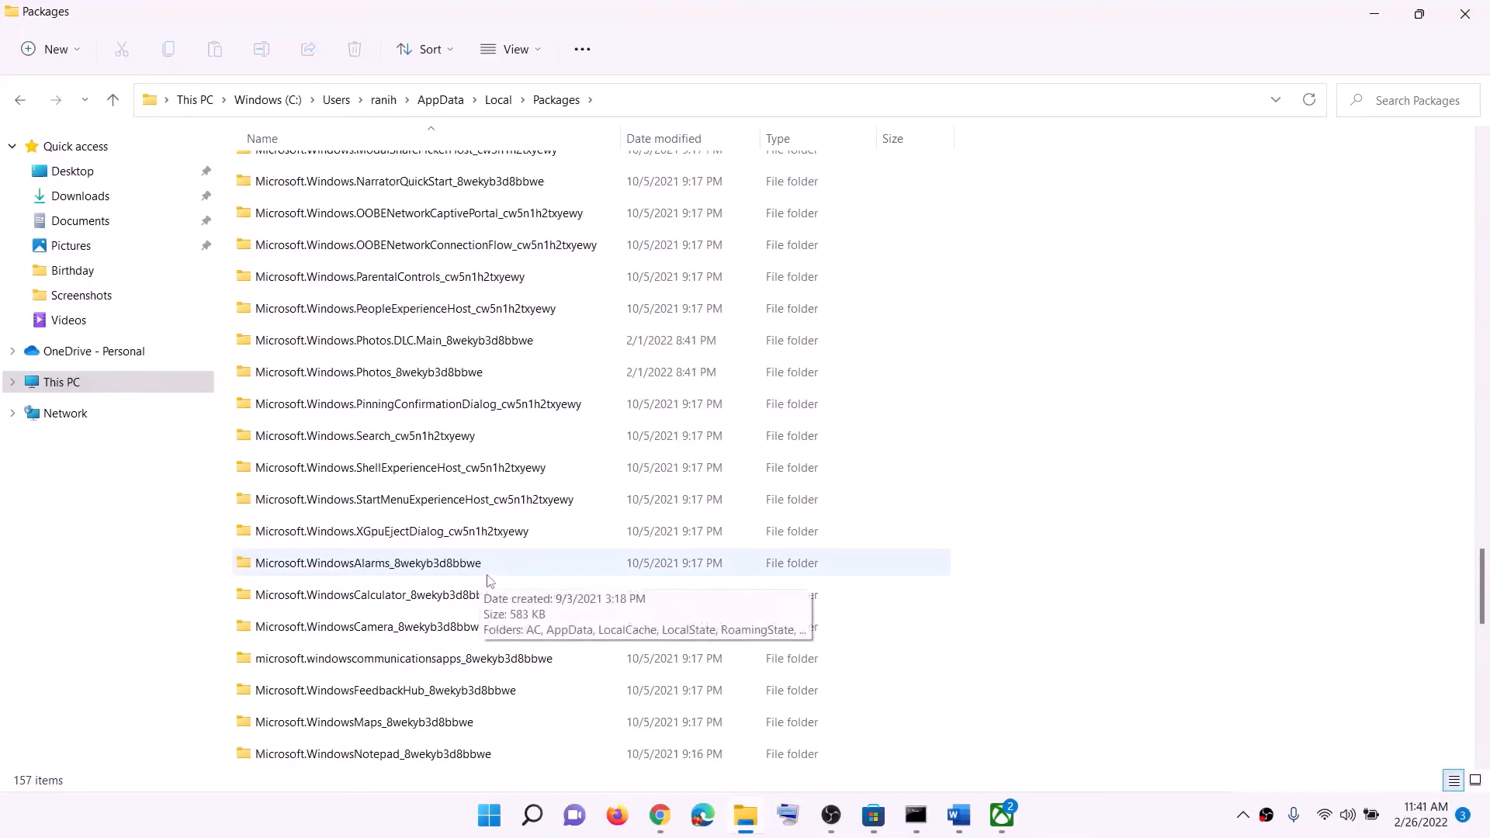
scroll(490, 580, "down", 2)
left_click(363, 634)
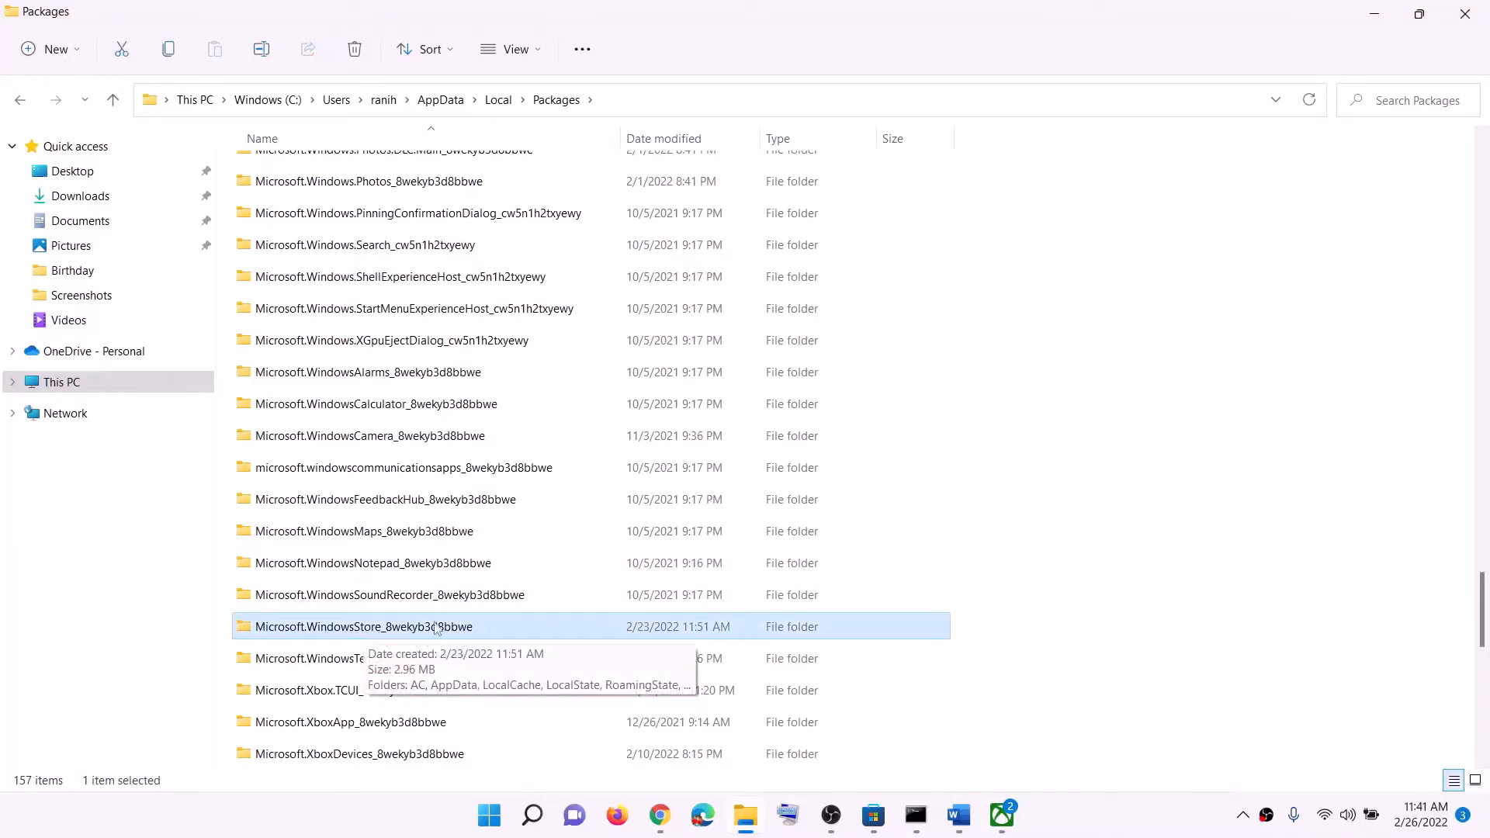
double_click(372, 630)
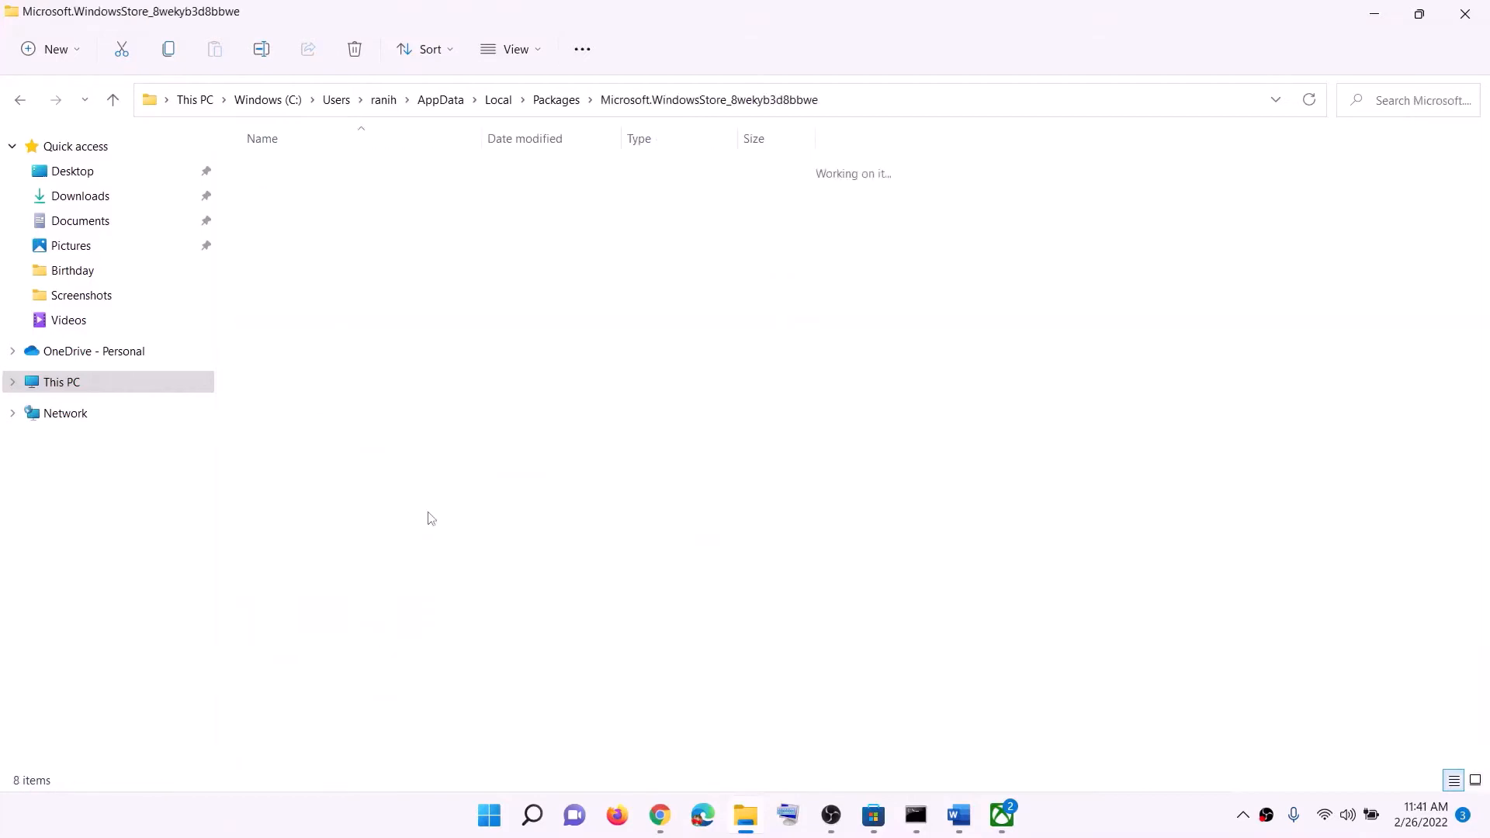
Delete the LocalCache folder inside the Microsoft Store package folder
left_click(313, 247)
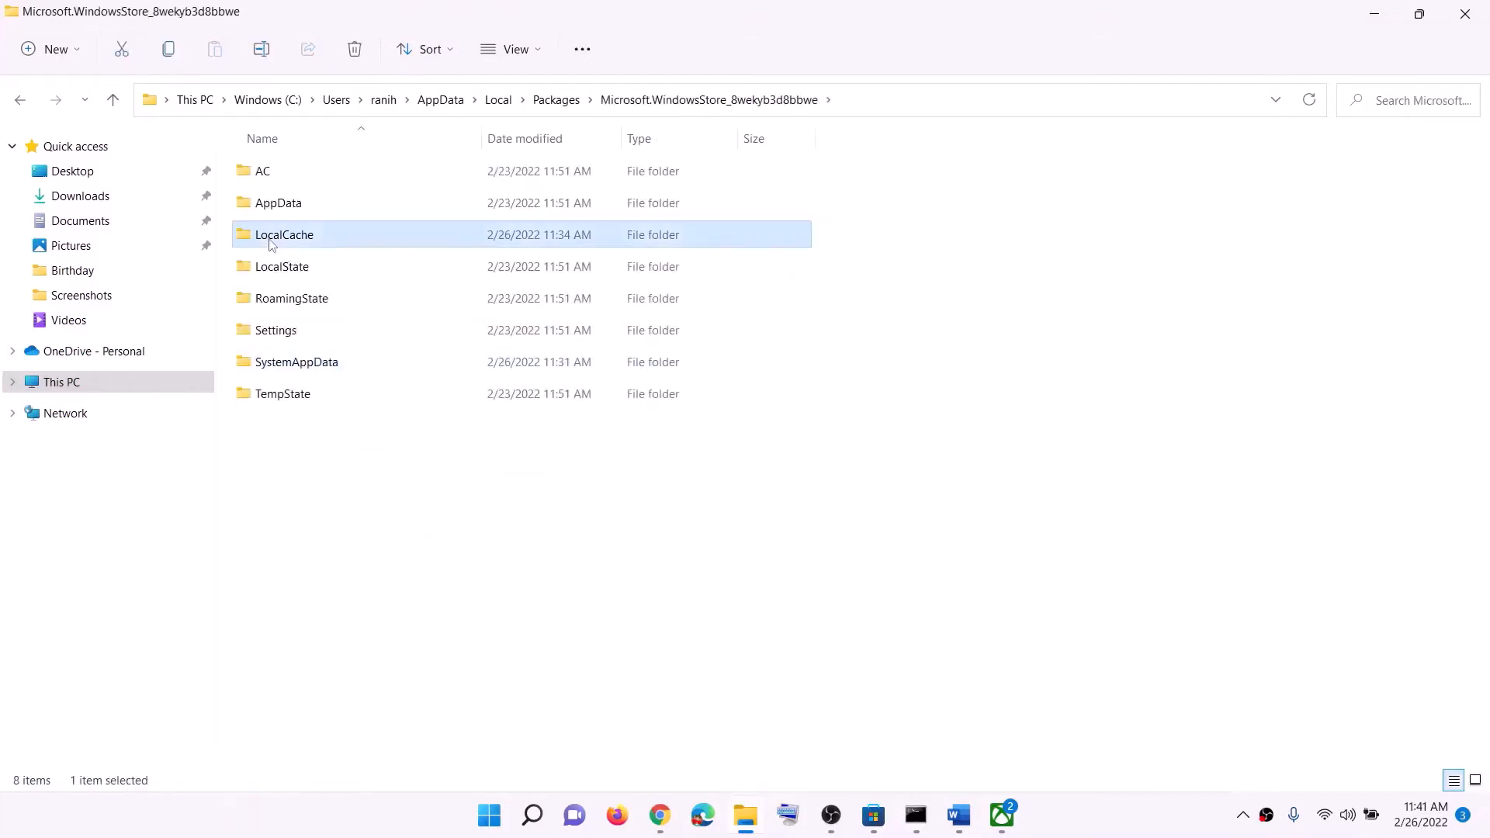
right_click(318, 242)
left_click(445, 260)
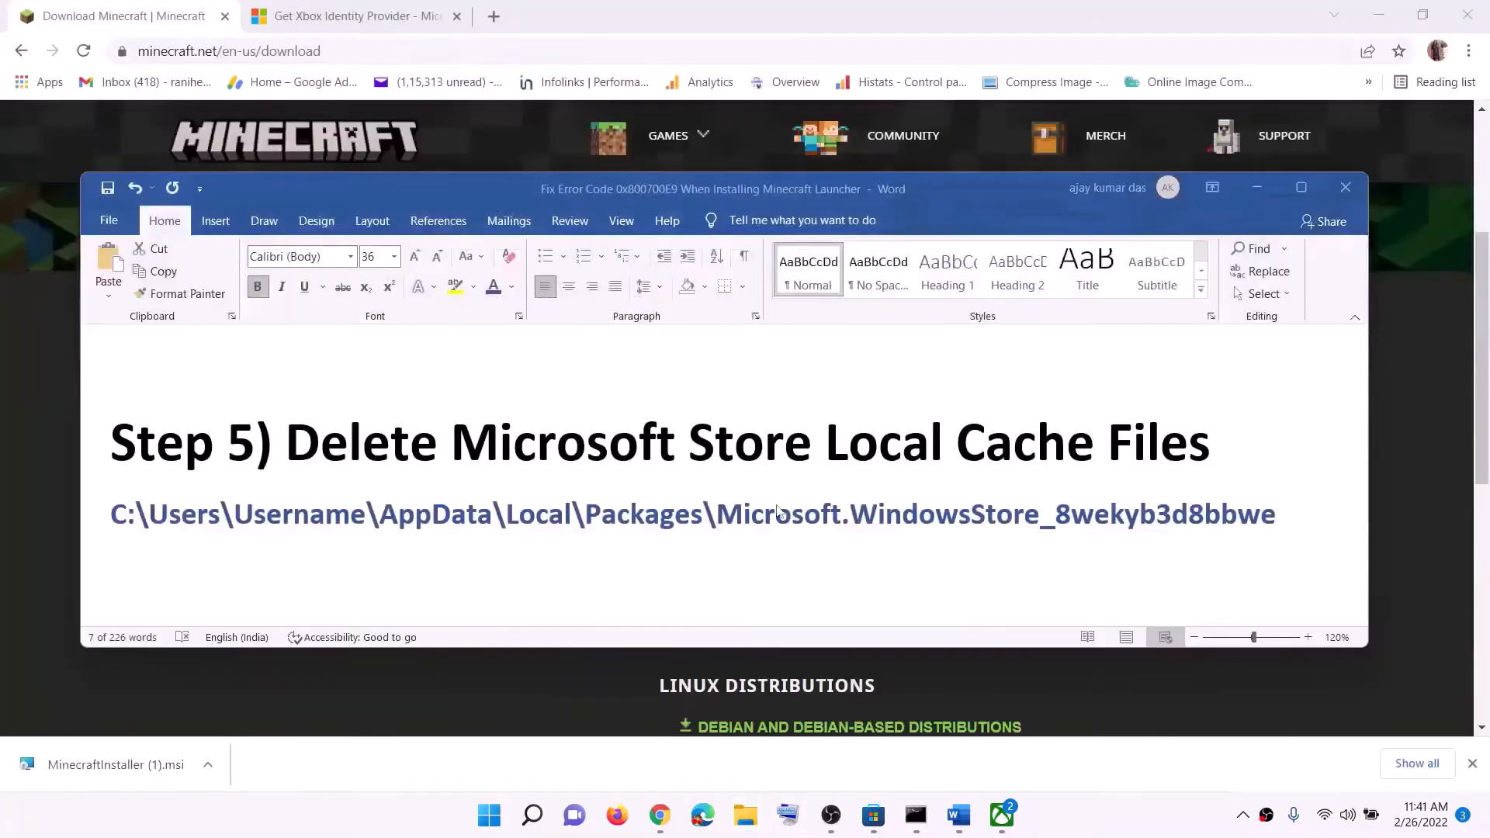
Go to Step 6 in the Word document, search Windows for "store" and open the Microsoft Store app settings
scroll(461, 503, "down", 5)
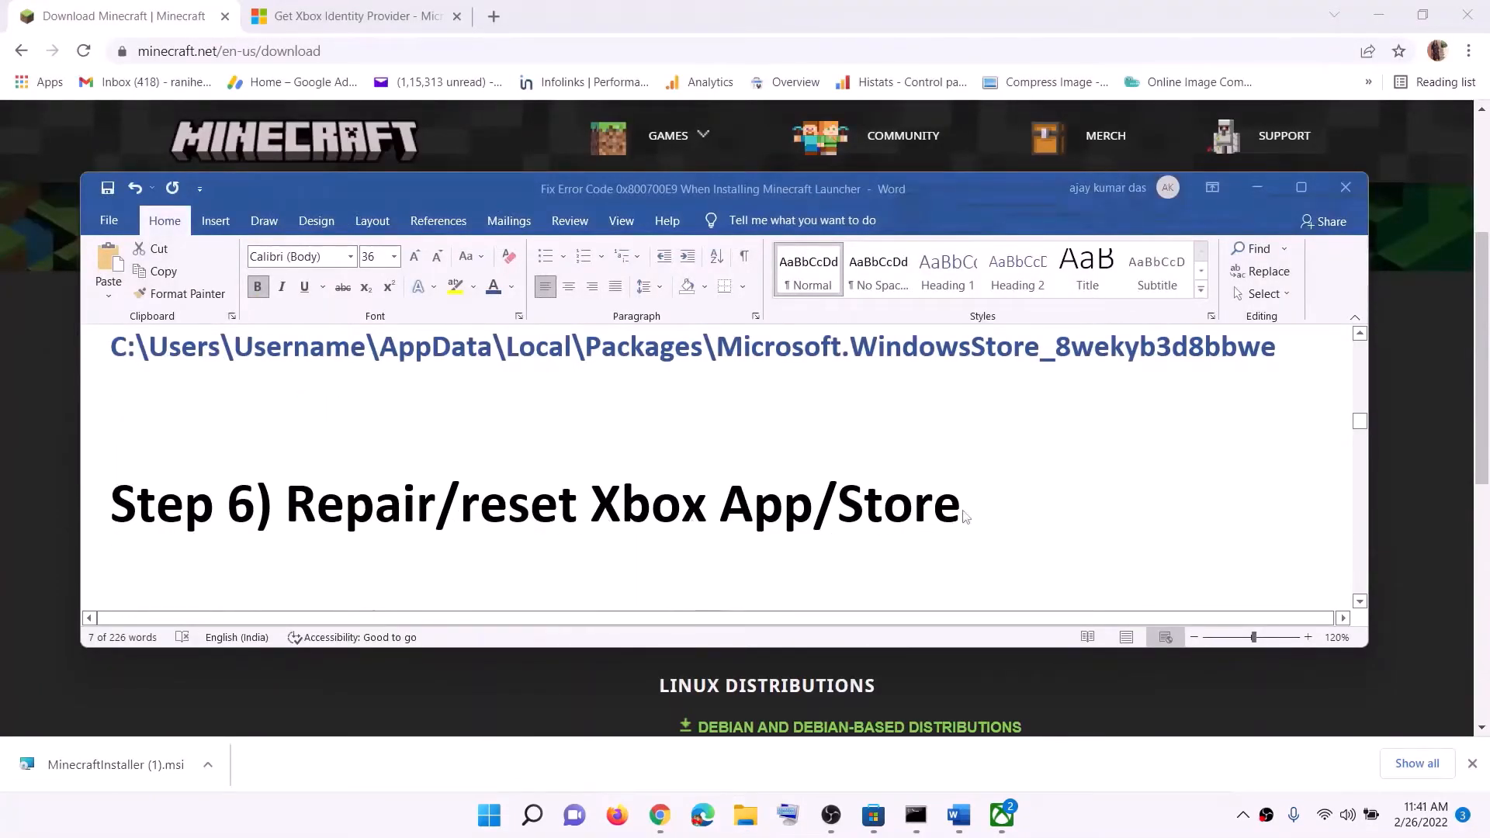
left_click(494, 819)
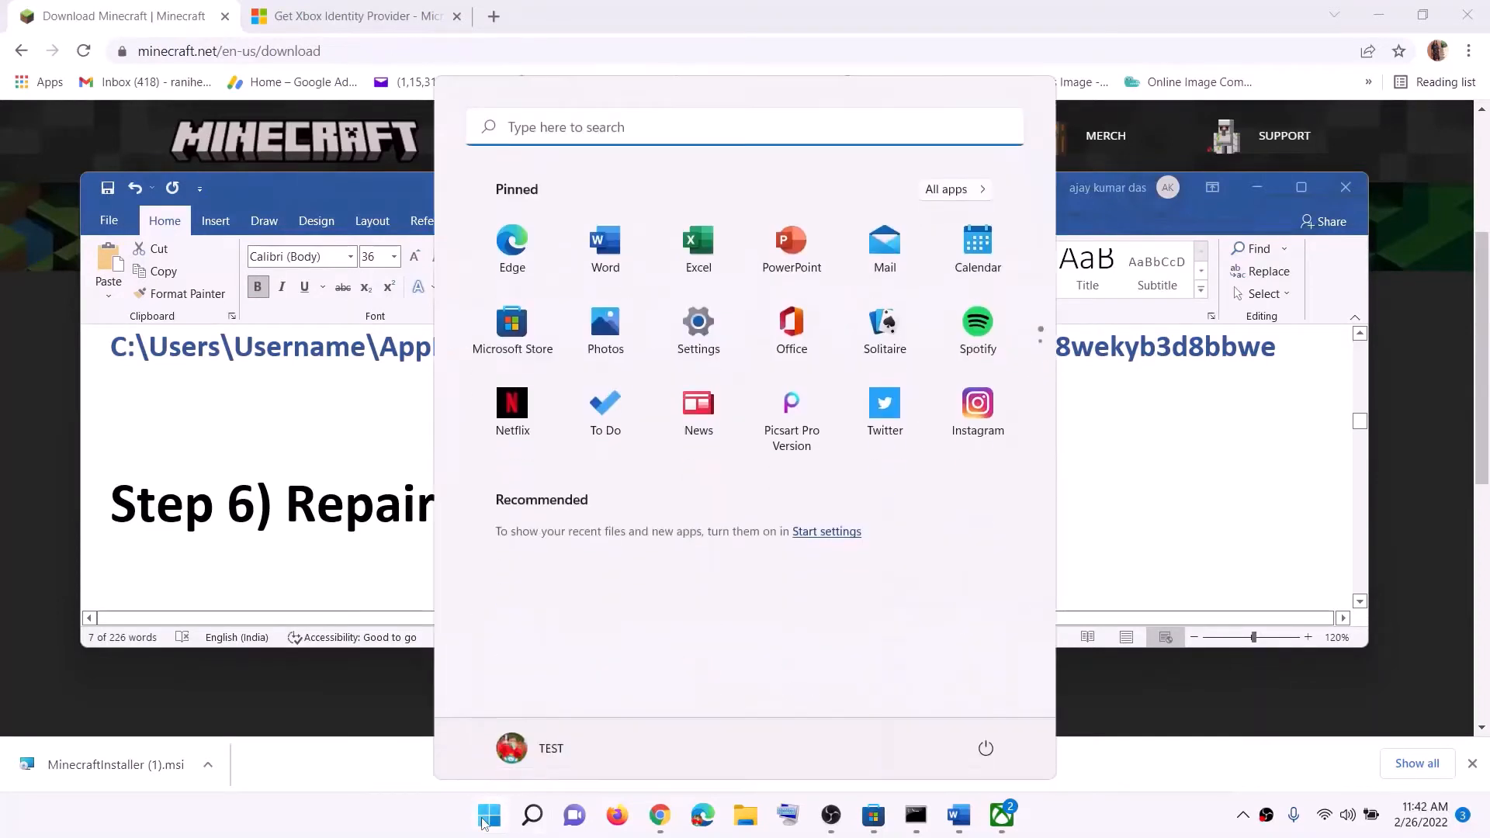
type("store")
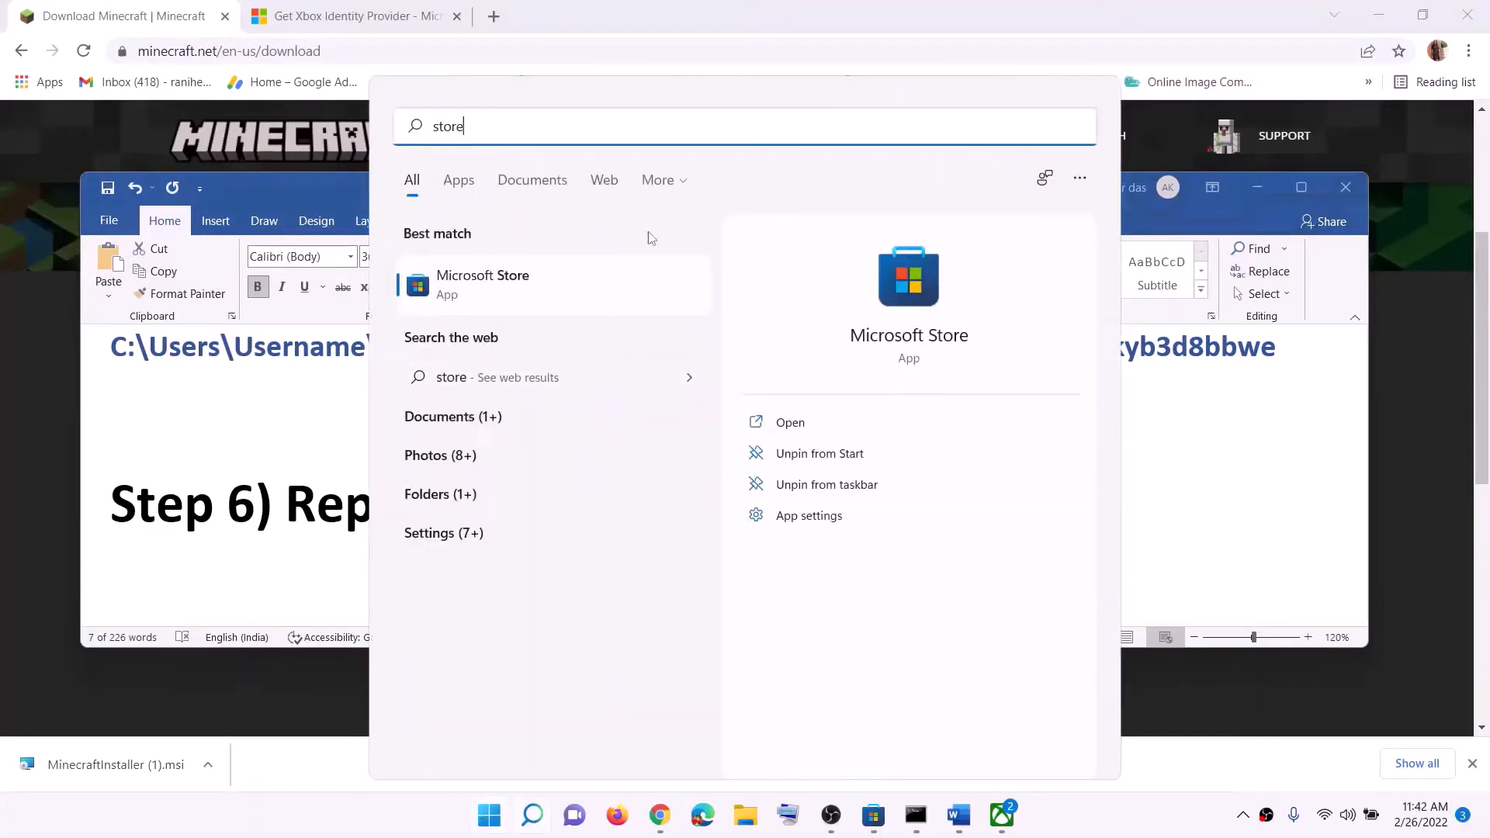
right_click(536, 303)
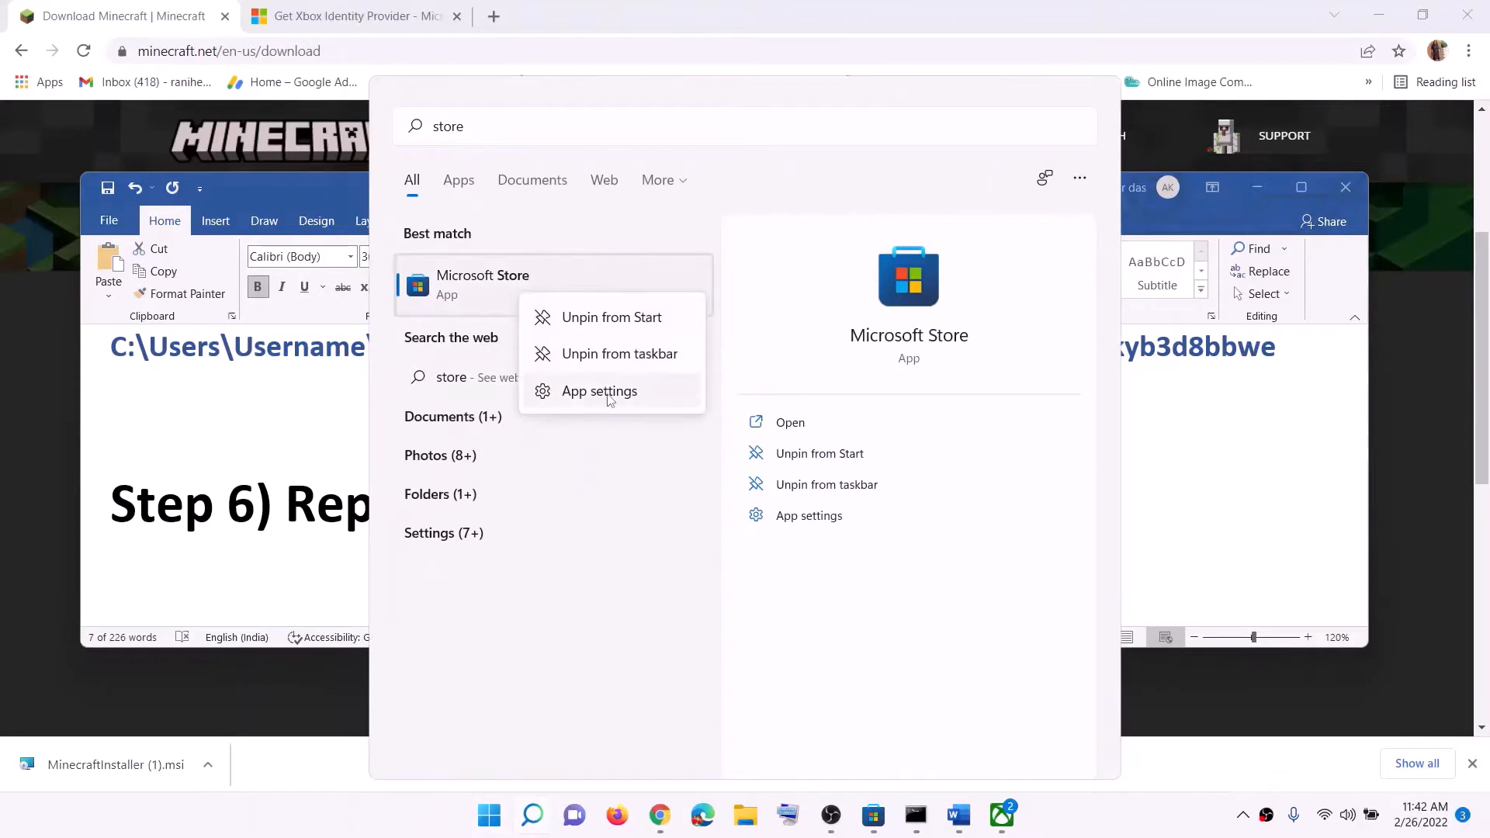
key("Escape")
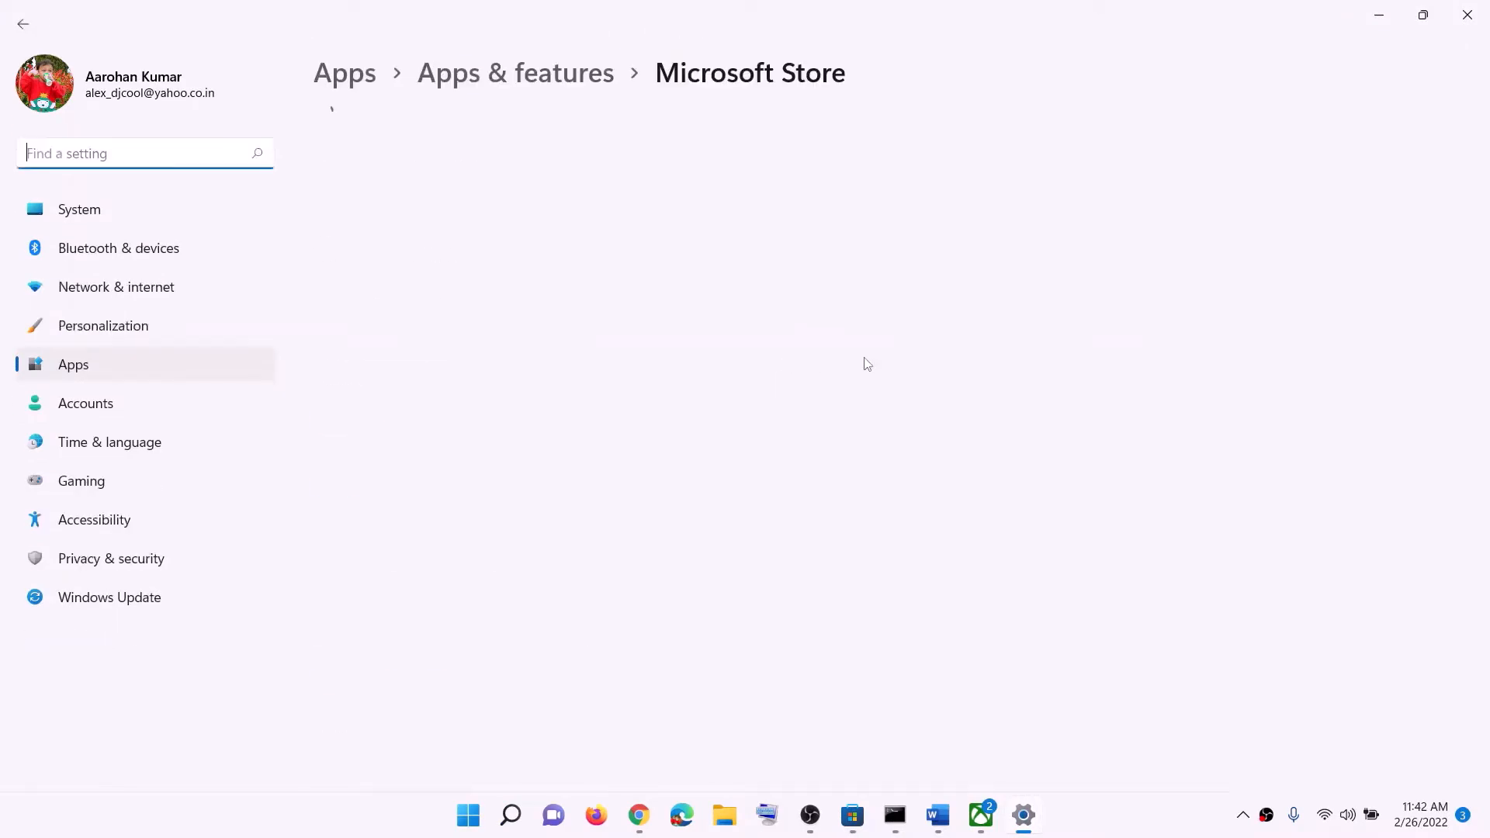
Repair the Microsoft Store app, then reset it and confirm deleting its data
scroll(809, 436, "down", 10)
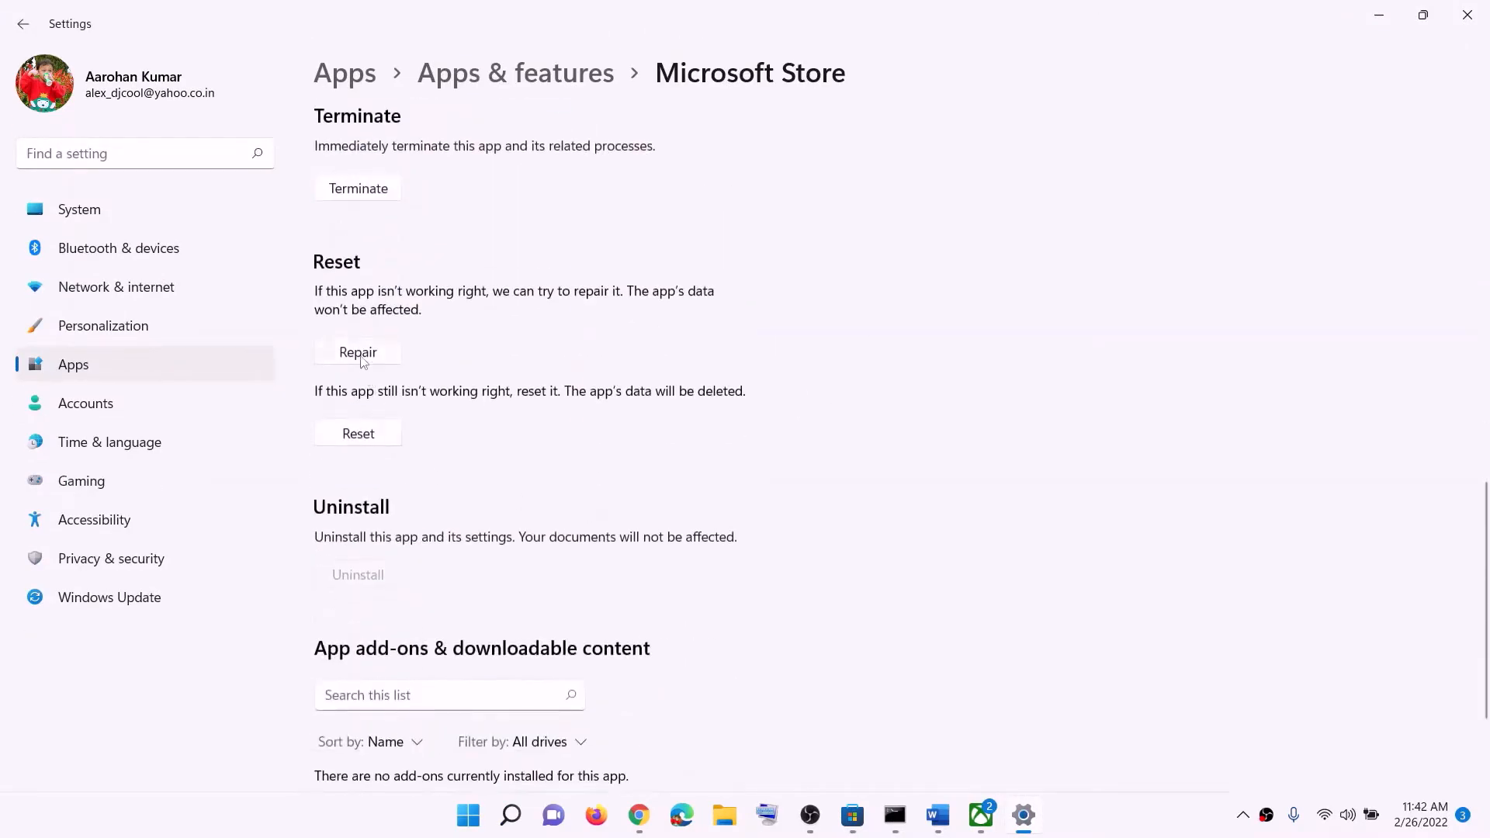
left_click(361, 354)
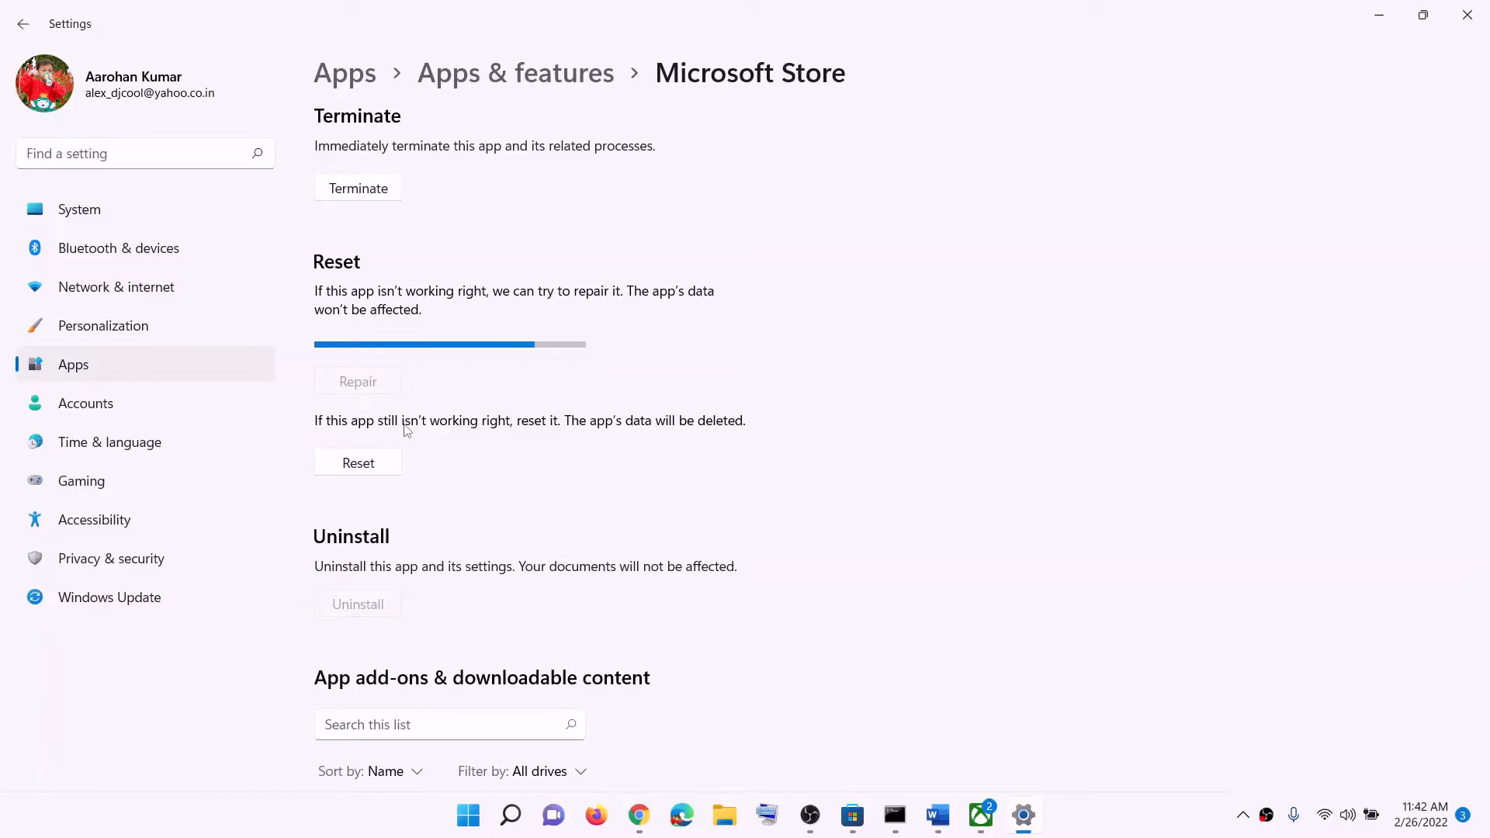
left_click(375, 465)
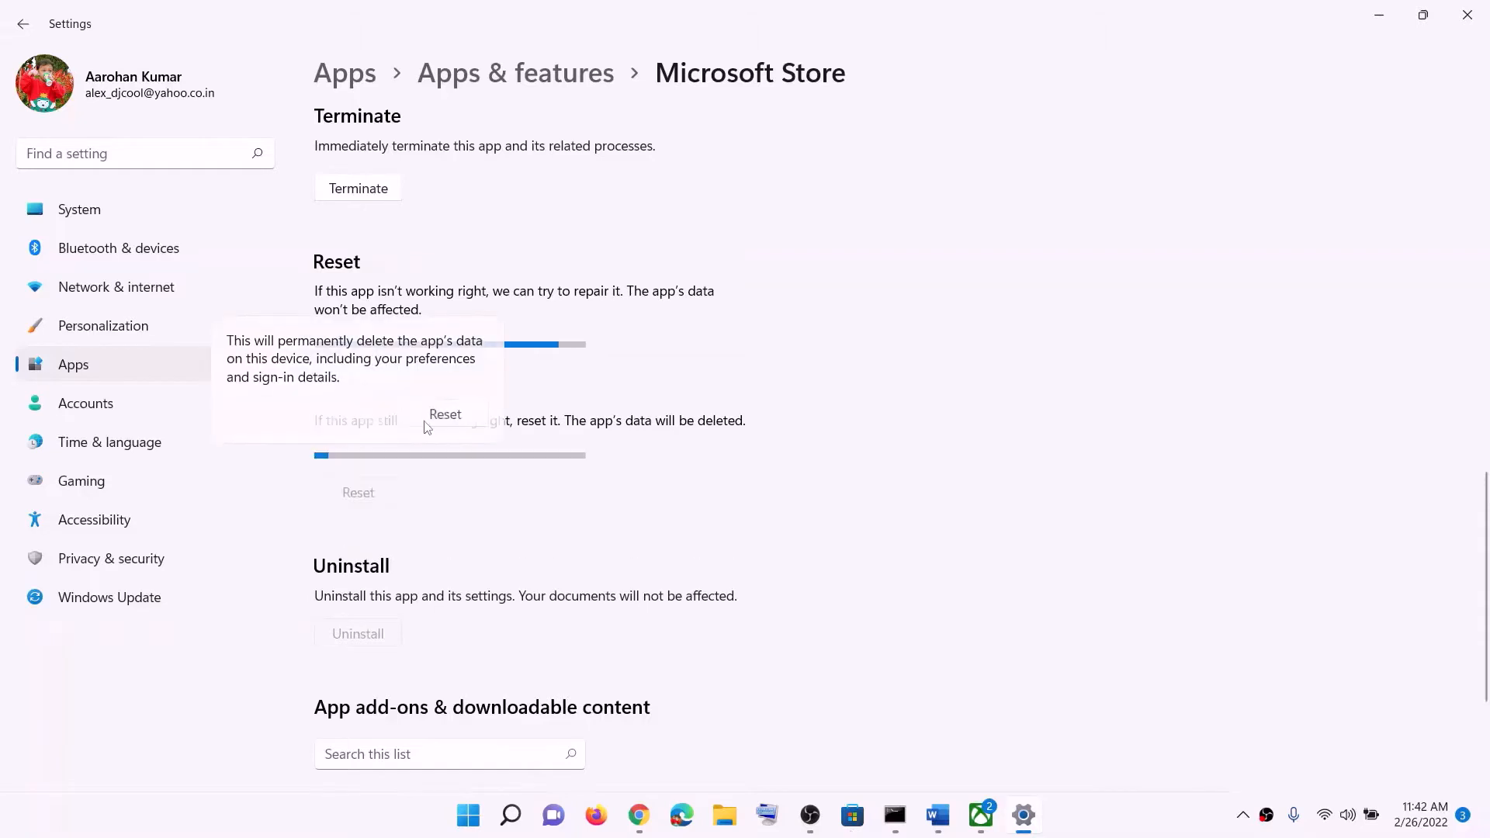
left_click(426, 423)
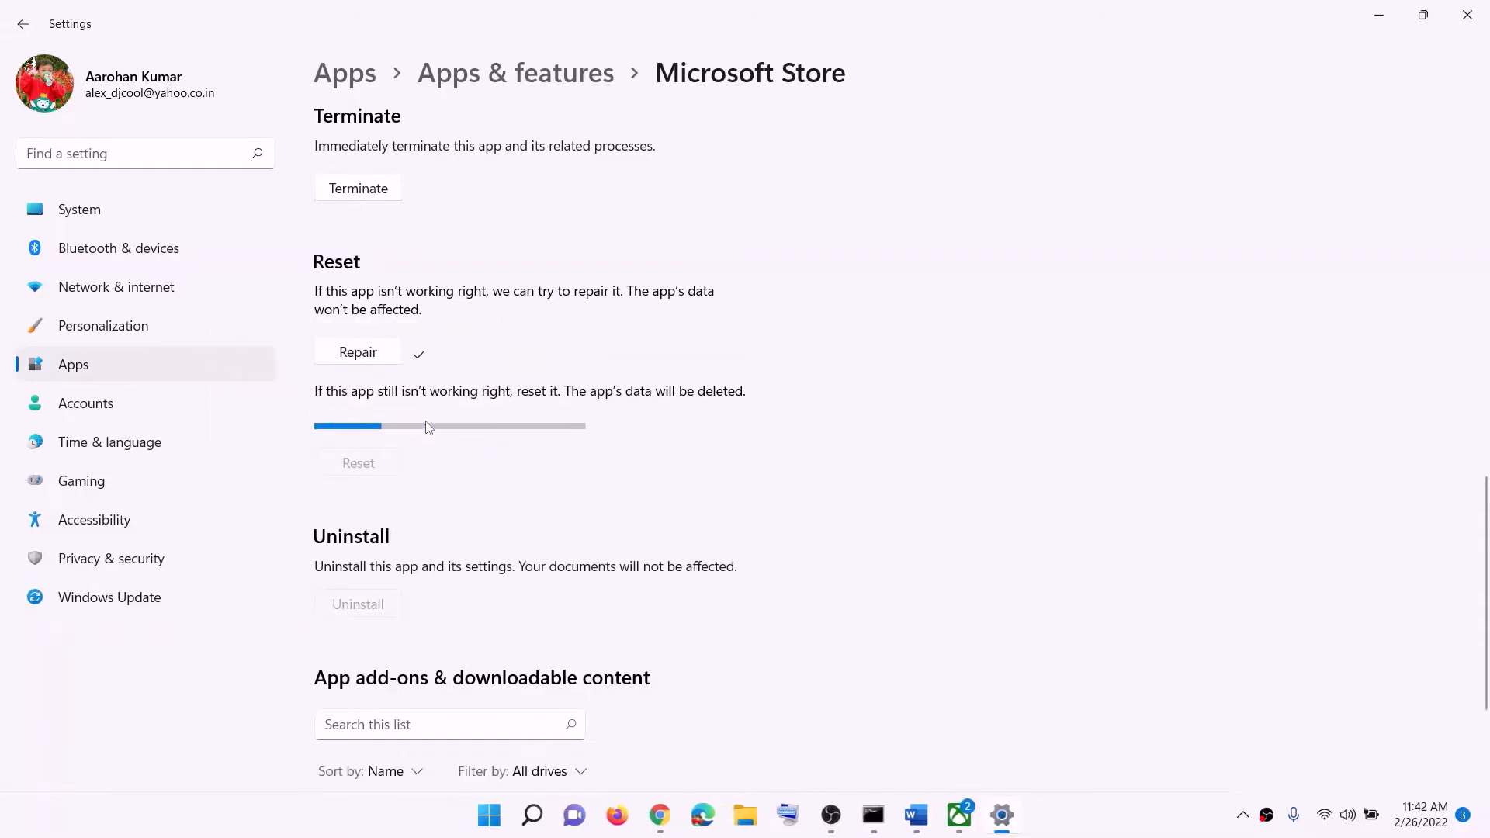
Search Windows for "xbox" and open the Xbox app's settings at its repair and reset options
left_click(500, 813)
type("xbox")
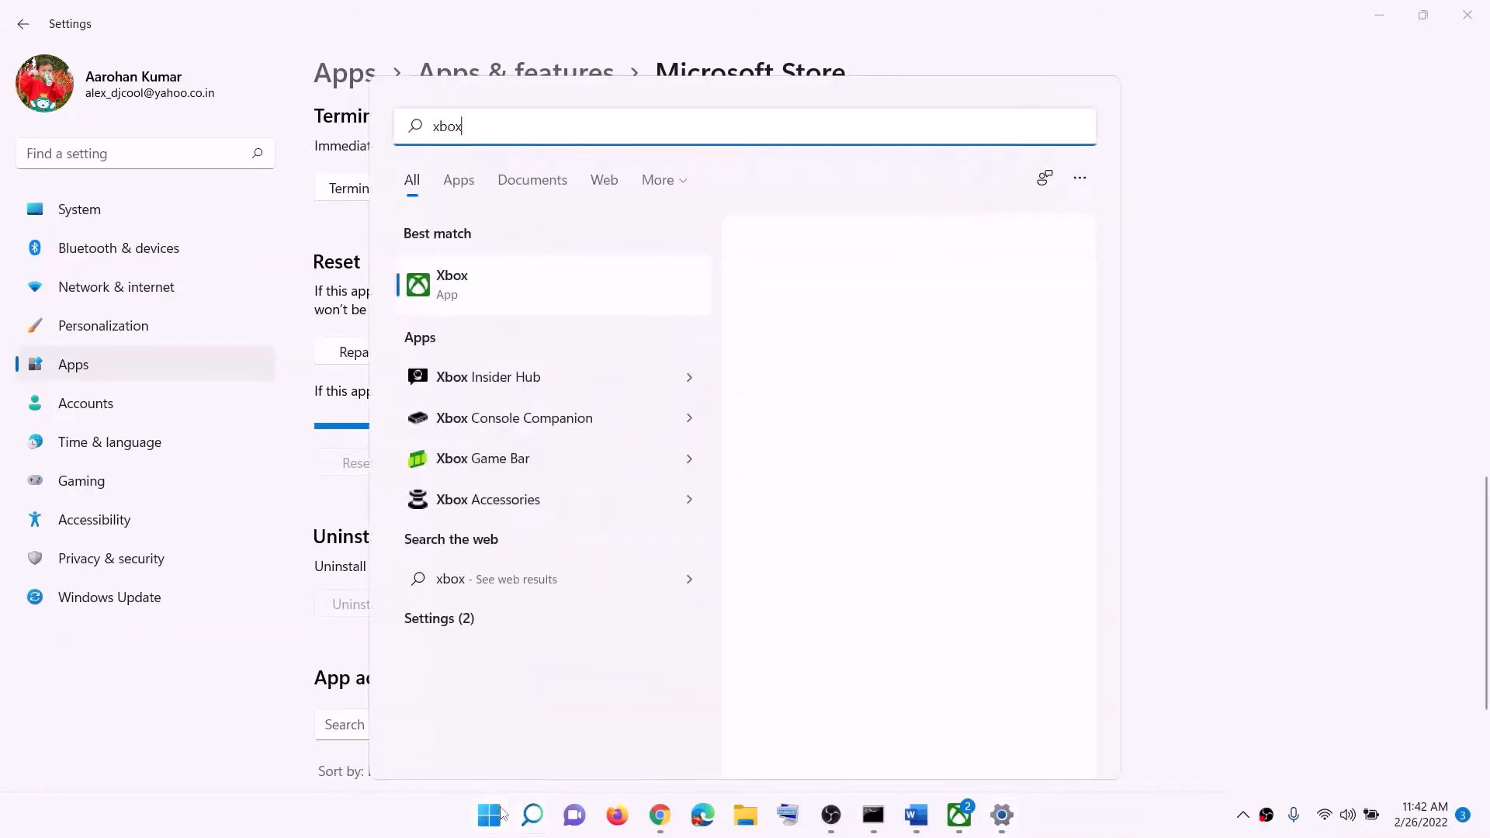
right_click(469, 291)
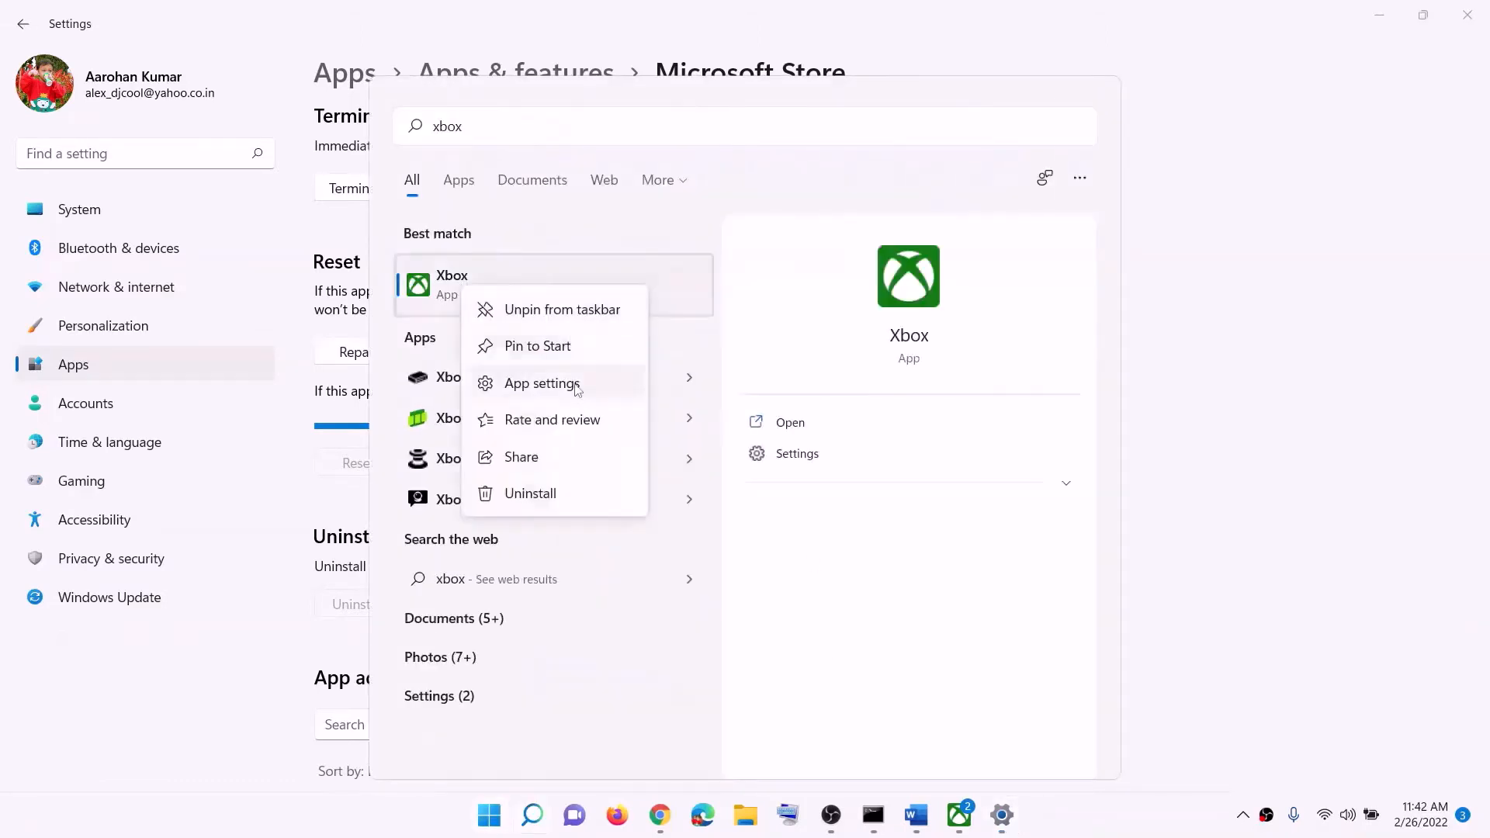
left_click(572, 386)
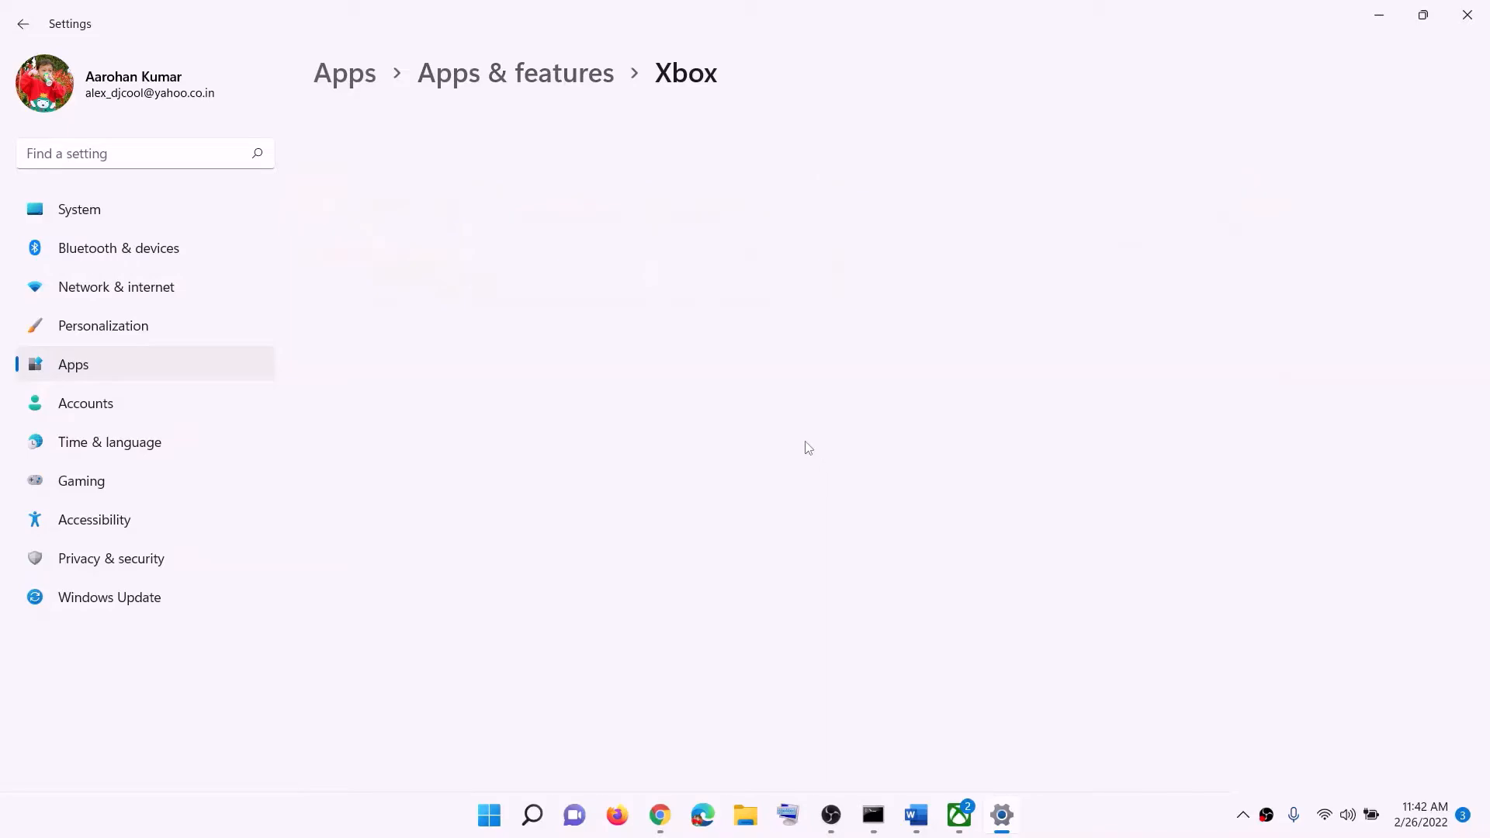
scroll(781, 466, "down", 10)
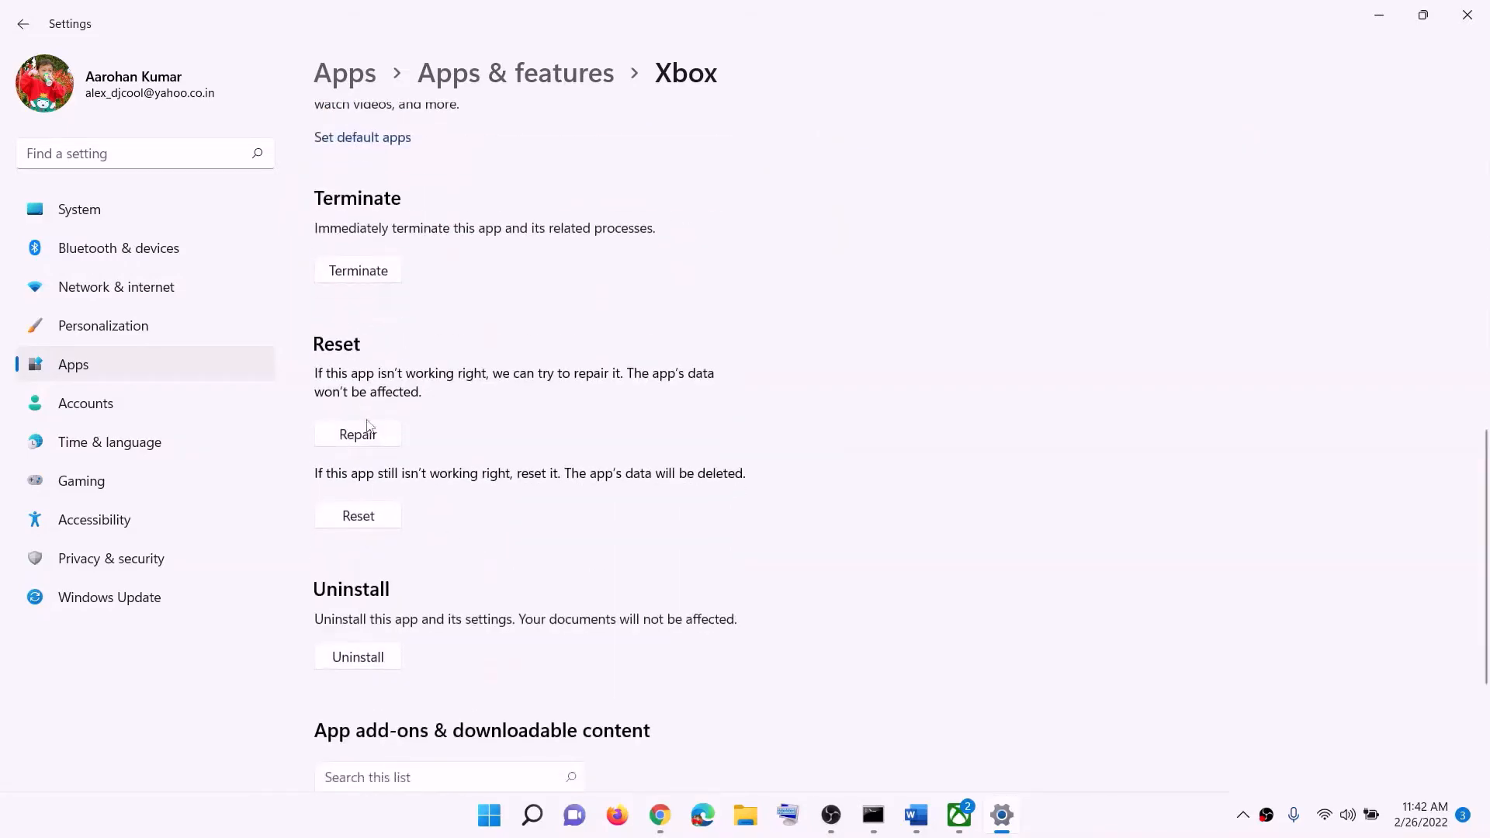
Repair the Xbox app, then reset it and confirm deleting its data
left_click(368, 428)
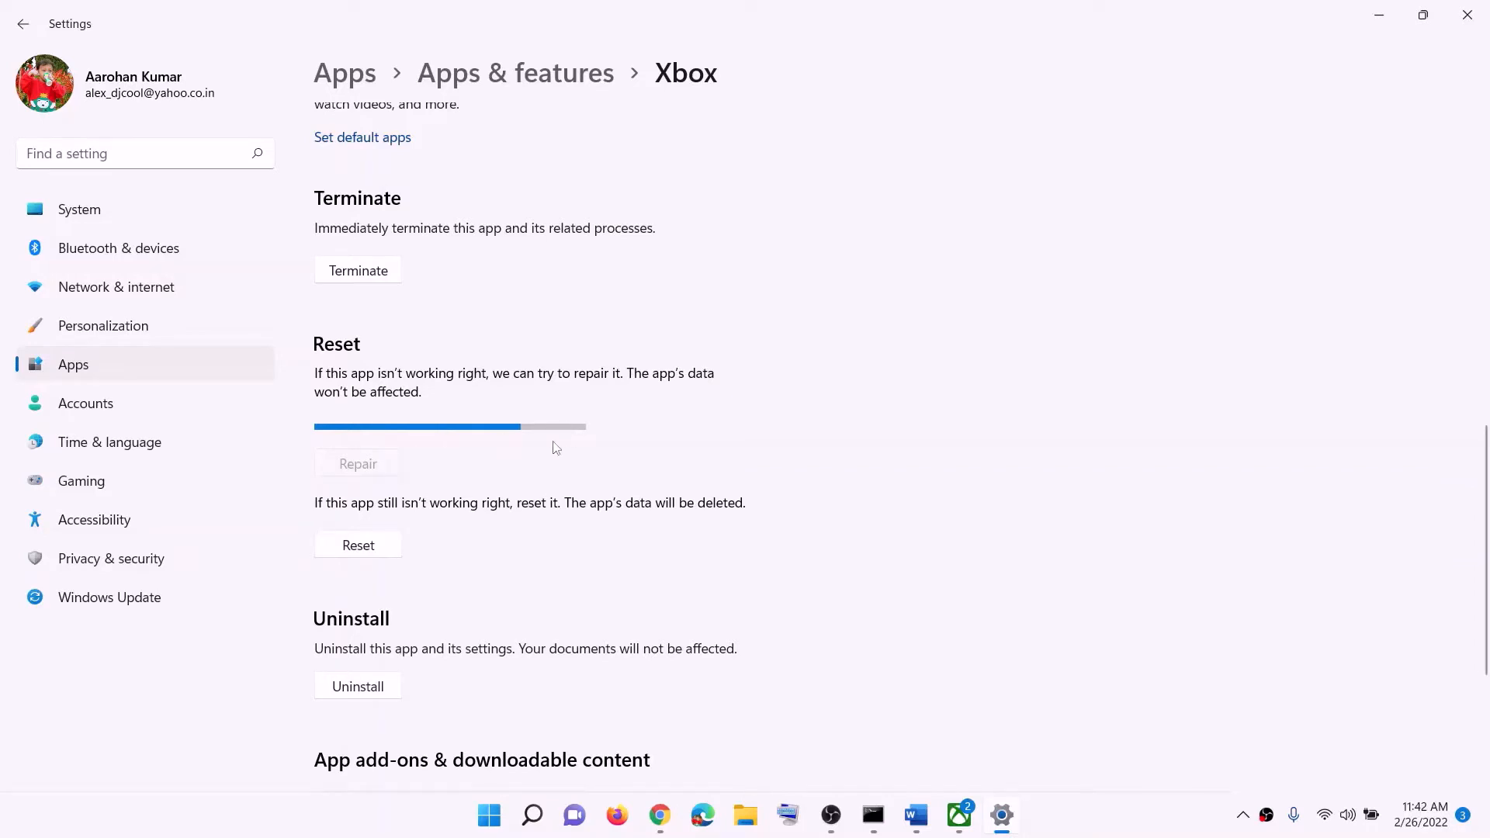
left_click(366, 518)
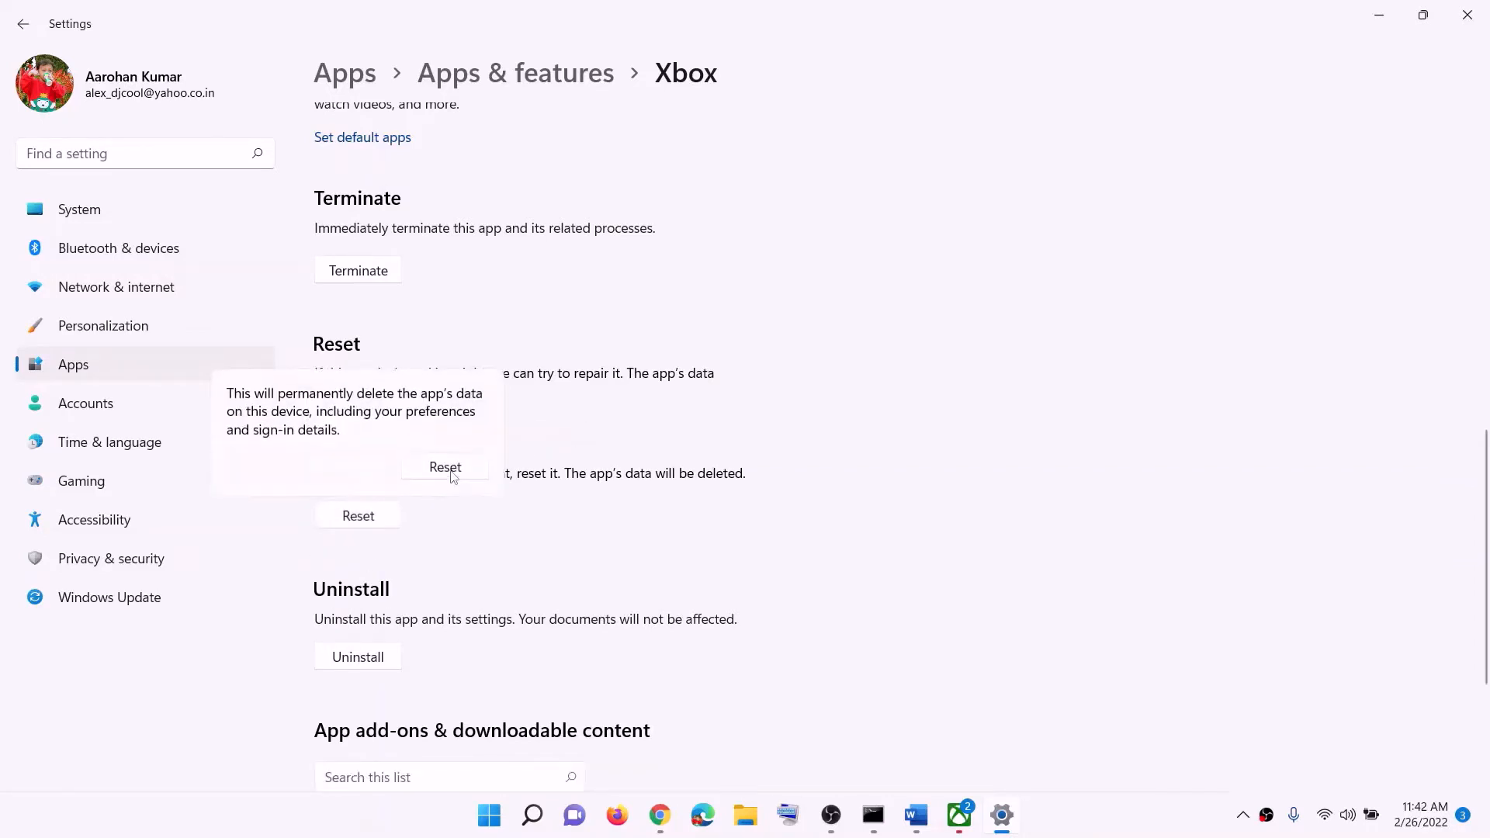
left_click(449, 469)
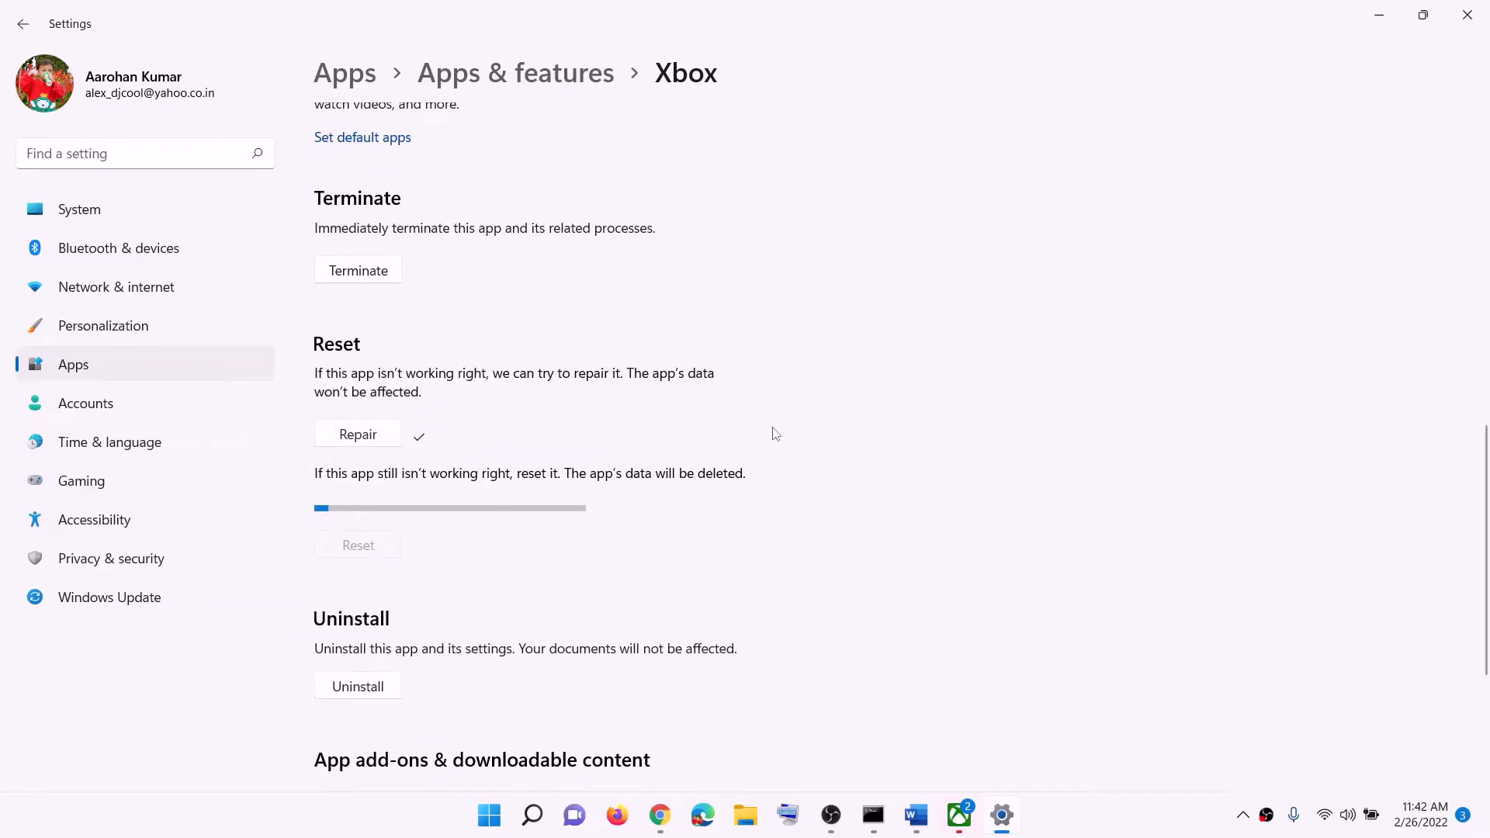
Switch to the Word document, go to Step 7 and highlight "Xbox App/Store from store library"
mouse_move(916, 815)
left_click(914, 725)
scroll(412, 497, "down", 3)
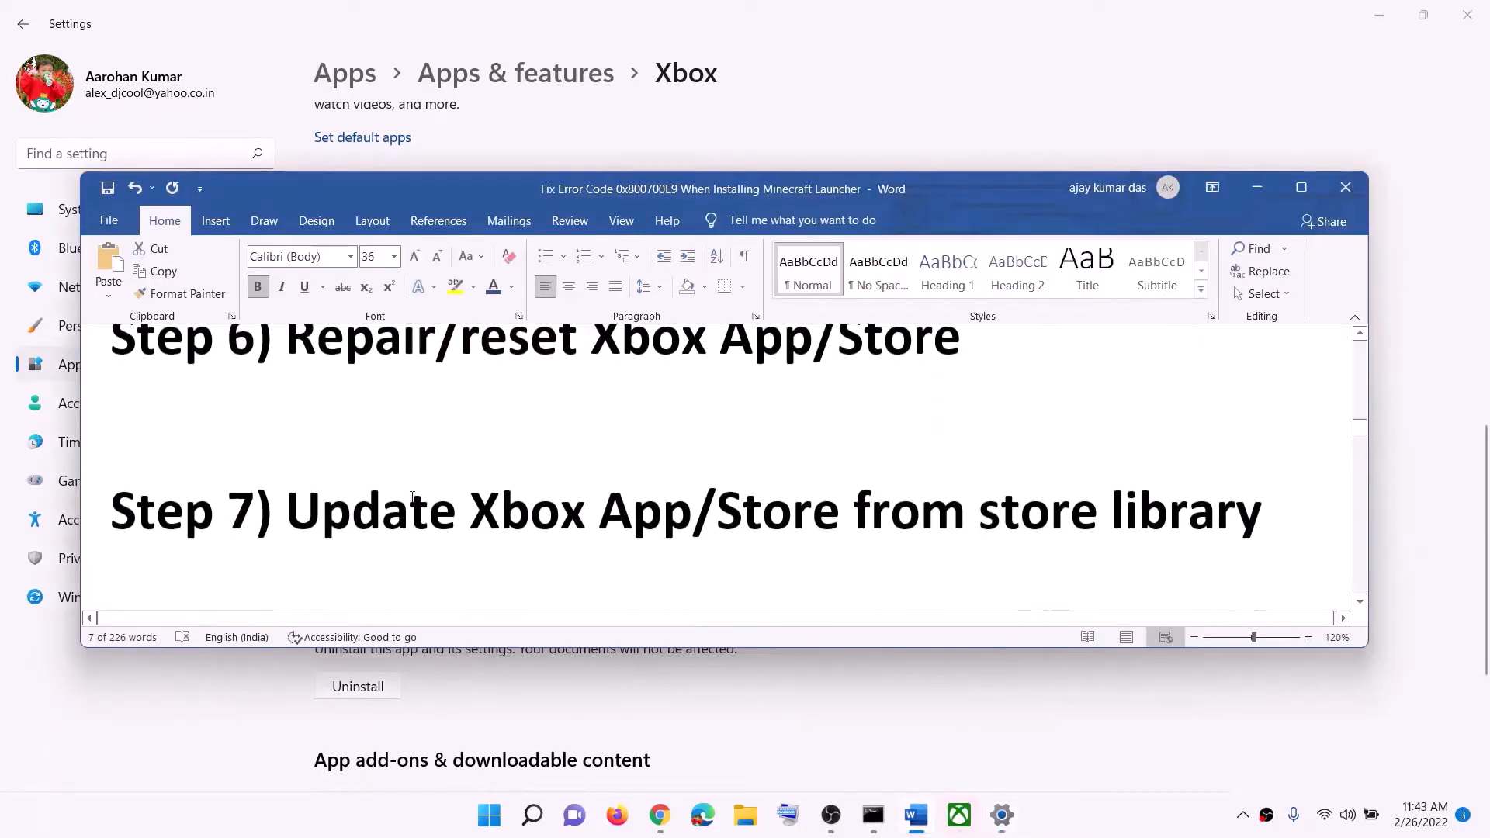
left_click_drag(470, 513, 853, 515)
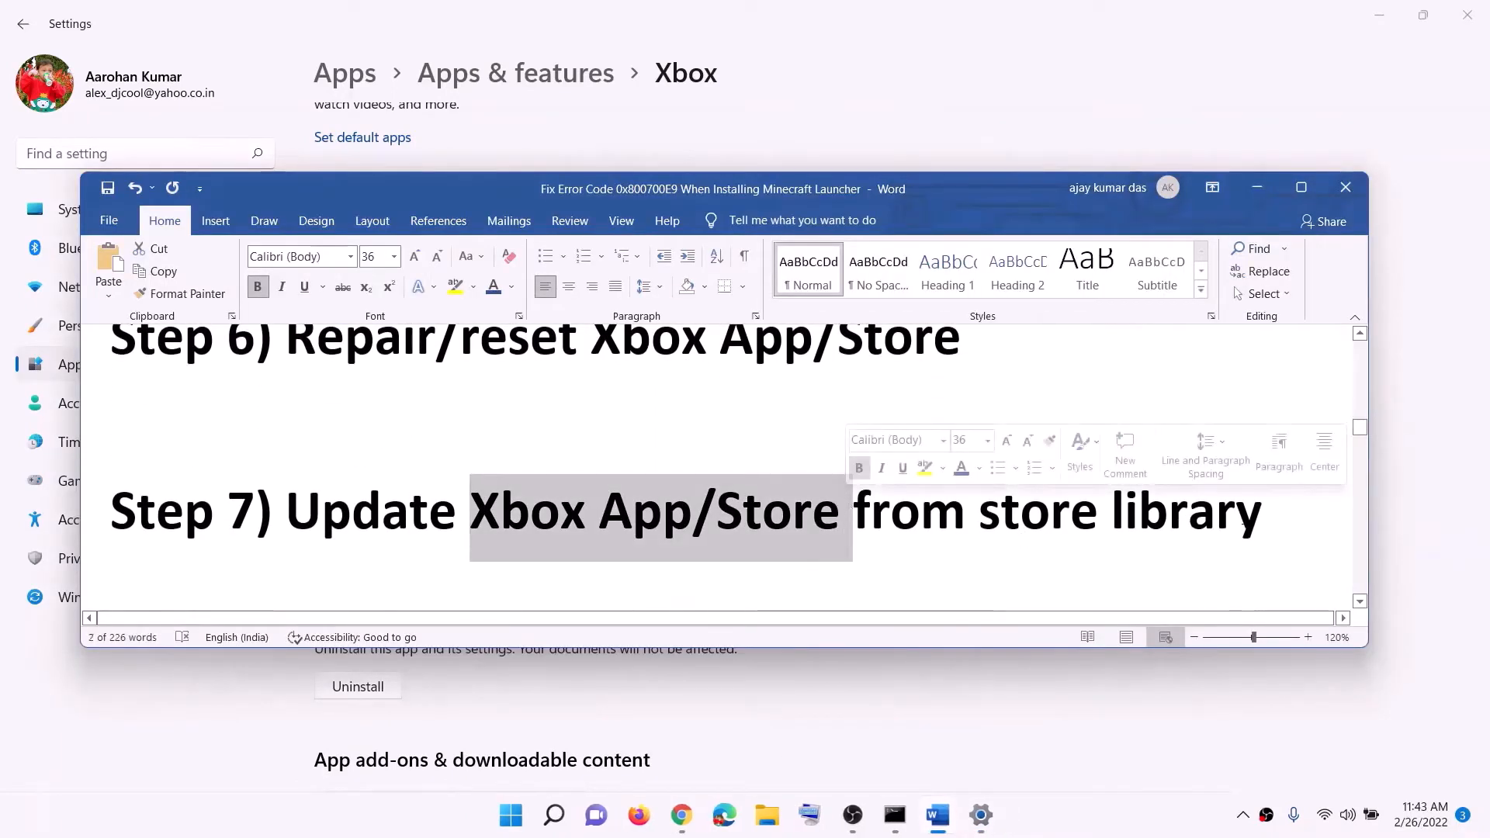
key("shift+End")
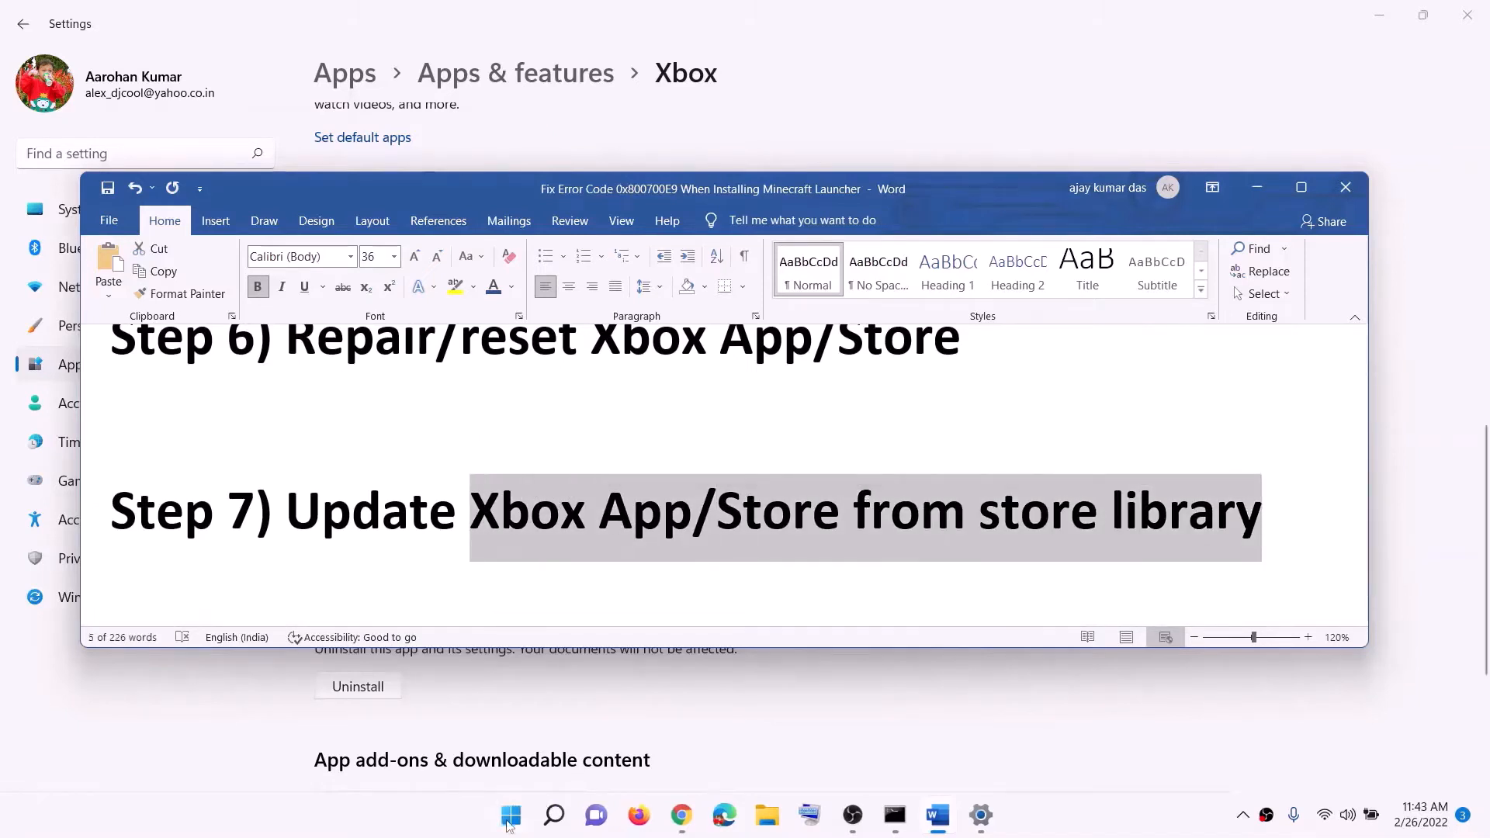
Search Windows for "sto", open Microsoft Store and check for app updates in its library
left_click(510, 816)
type("sto")
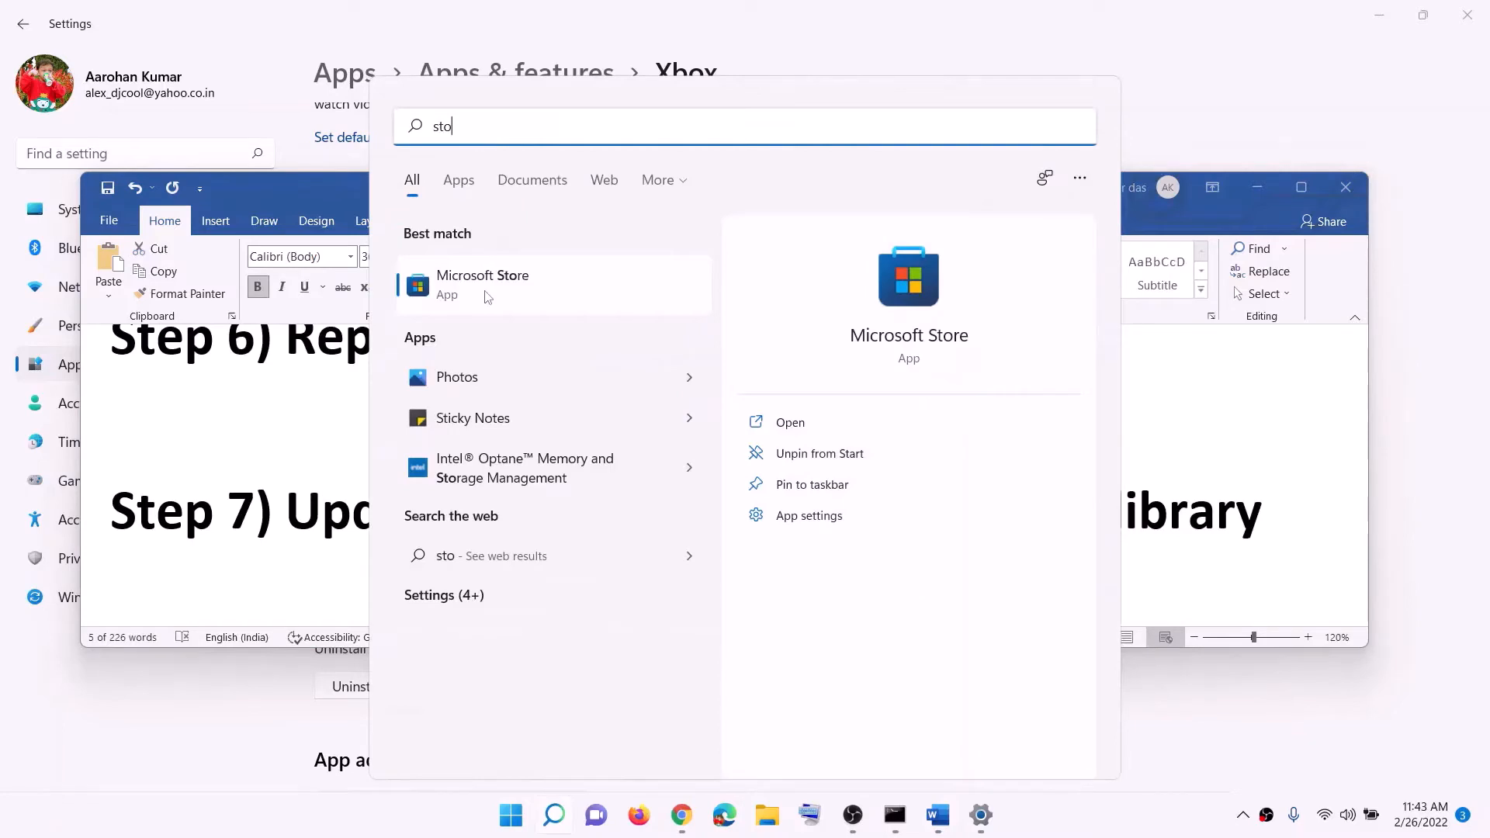
left_click(487, 297)
left_click(1046, 19)
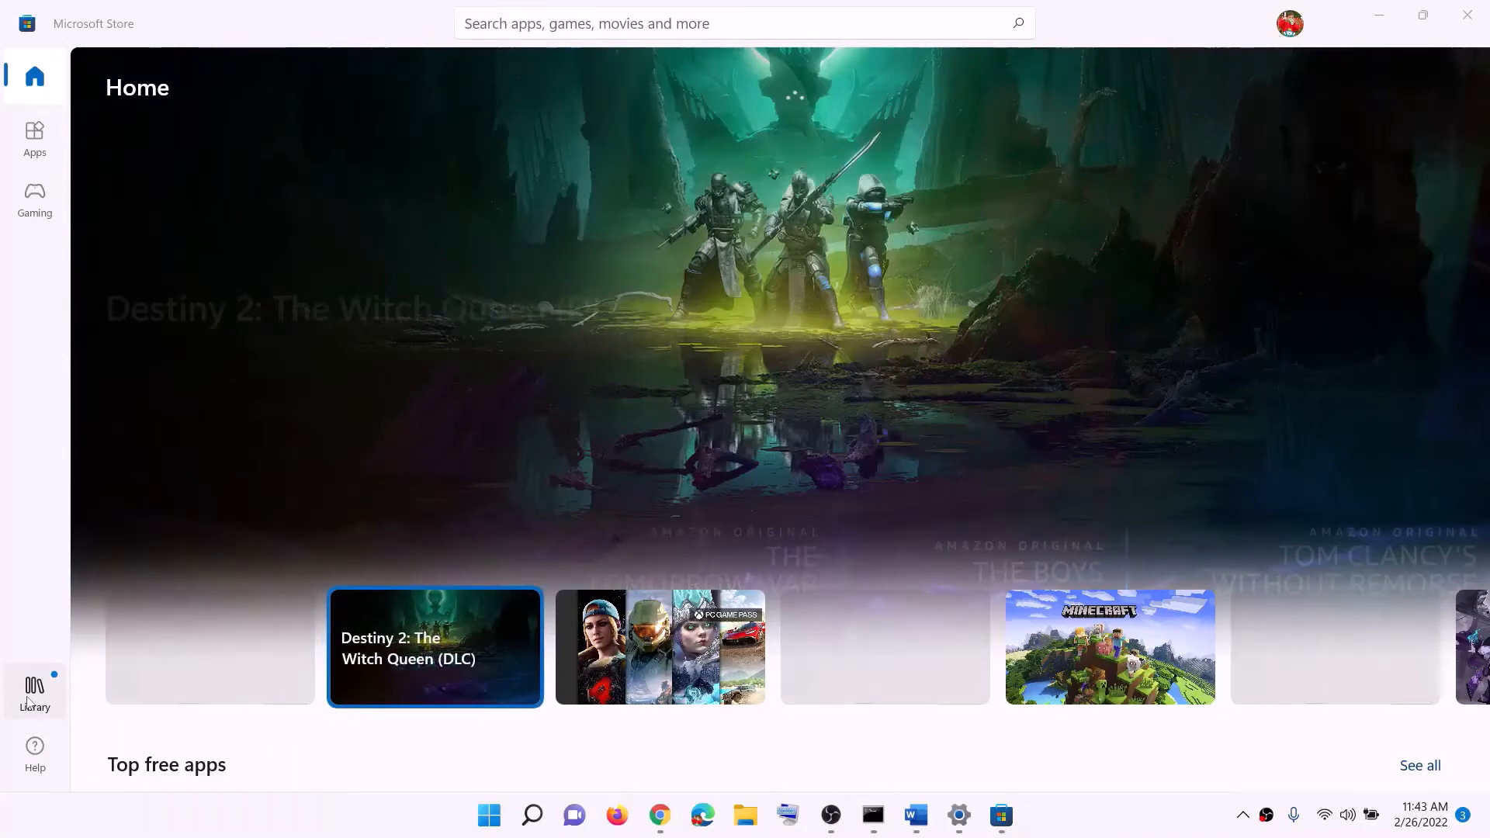
left_click(27, 702)
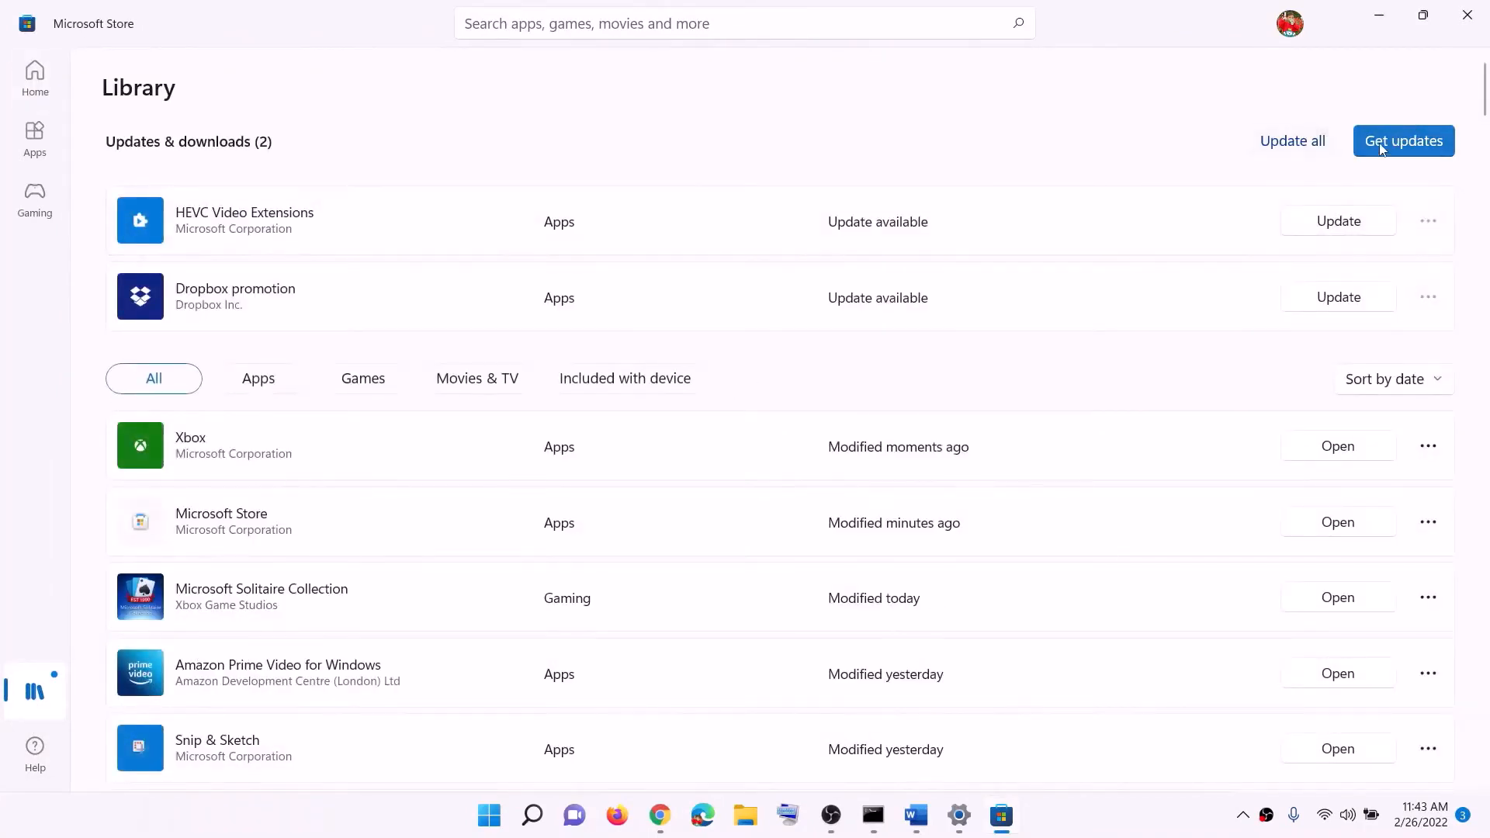
left_click(1434, 152)
Go to Step 8 in the Word document and copy the Xbox Identity Provider link
left_click(916, 824)
scroll(553, 379, "down", 1)
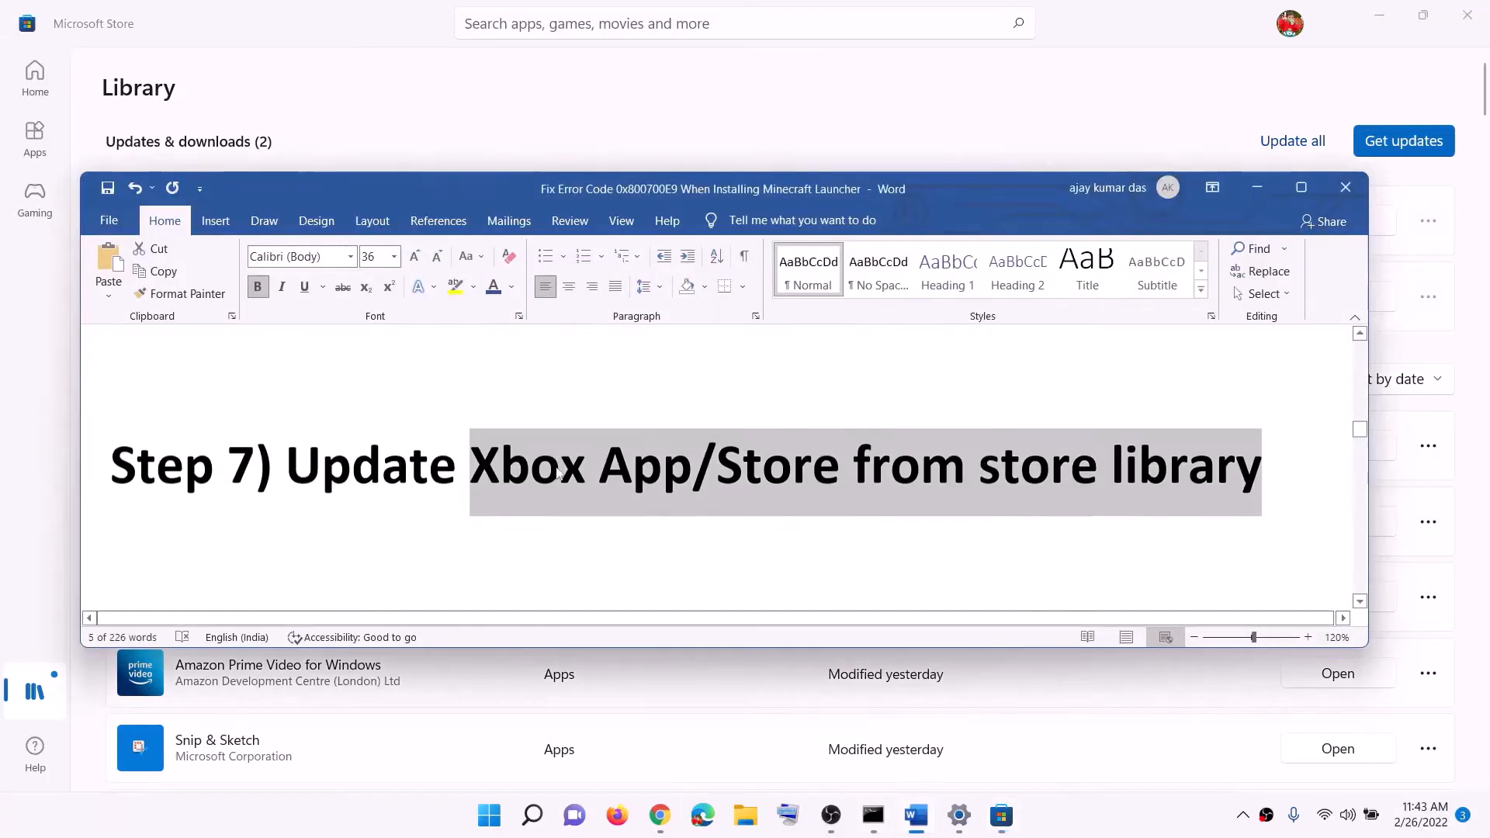
scroll(557, 467, "down", 2)
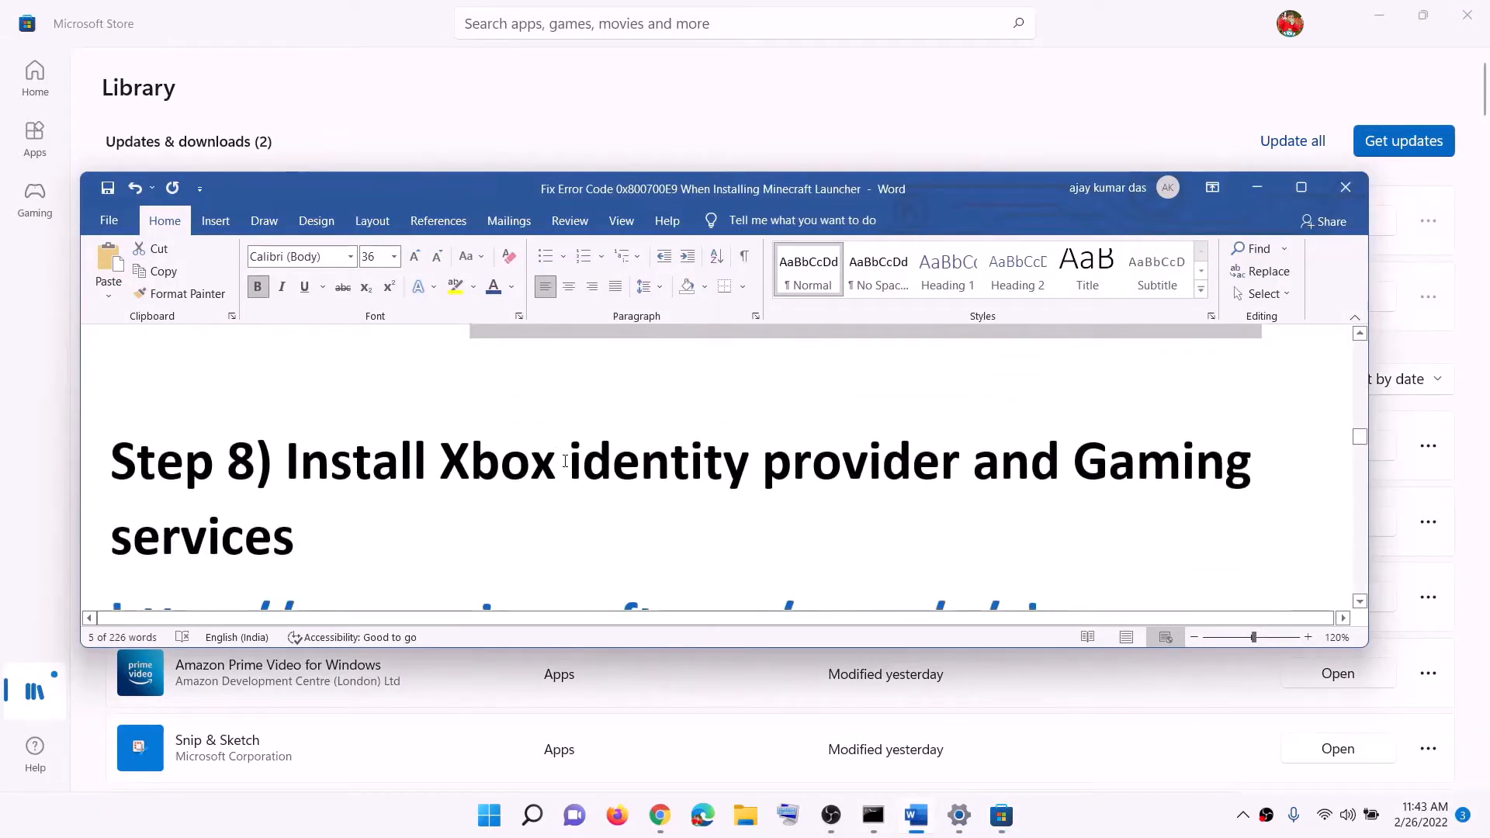
left_click_drag(285, 461, 1059, 464)
scroll(896, 525, "down", 3)
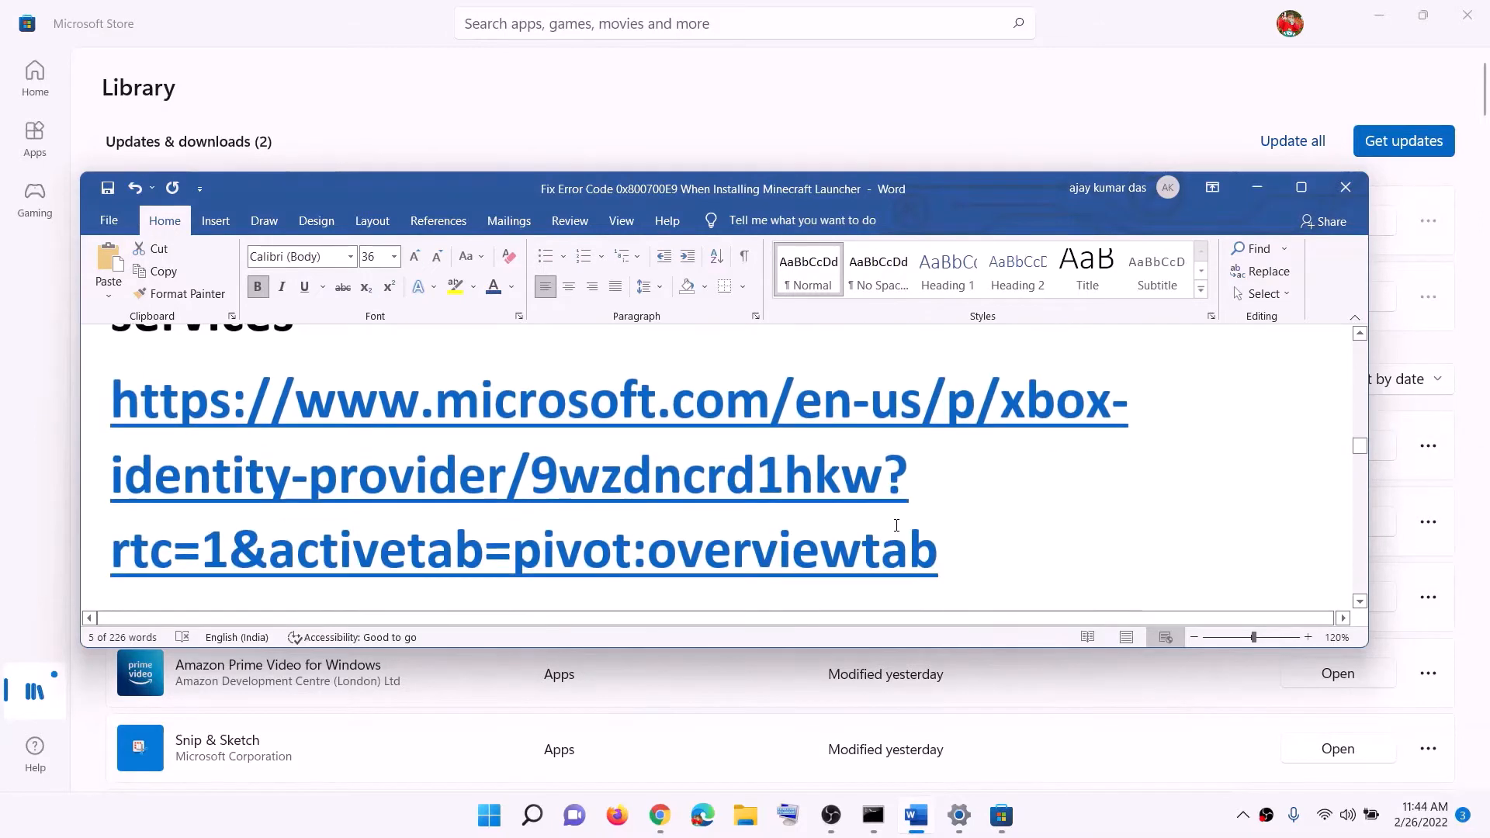
scroll(896, 525, "down", 1)
triple_click(976, 492)
right_click(309, 397)
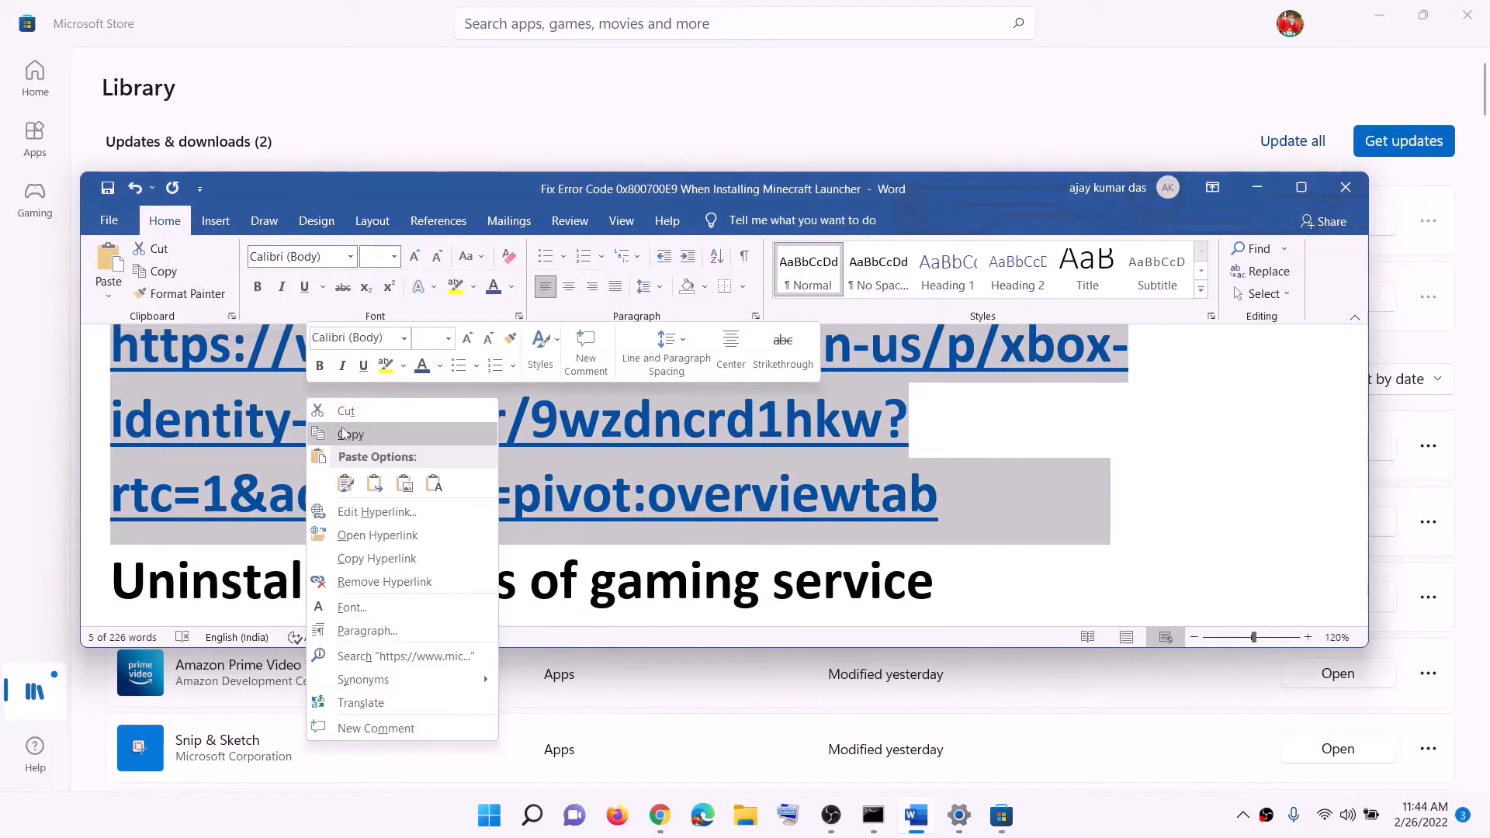
left_click(344, 433)
Switch to the Xbox Identity Provider page in Chrome, choose to install or open it, and allow opening Microsoft Store
left_click(659, 815)
left_click(346, 17)
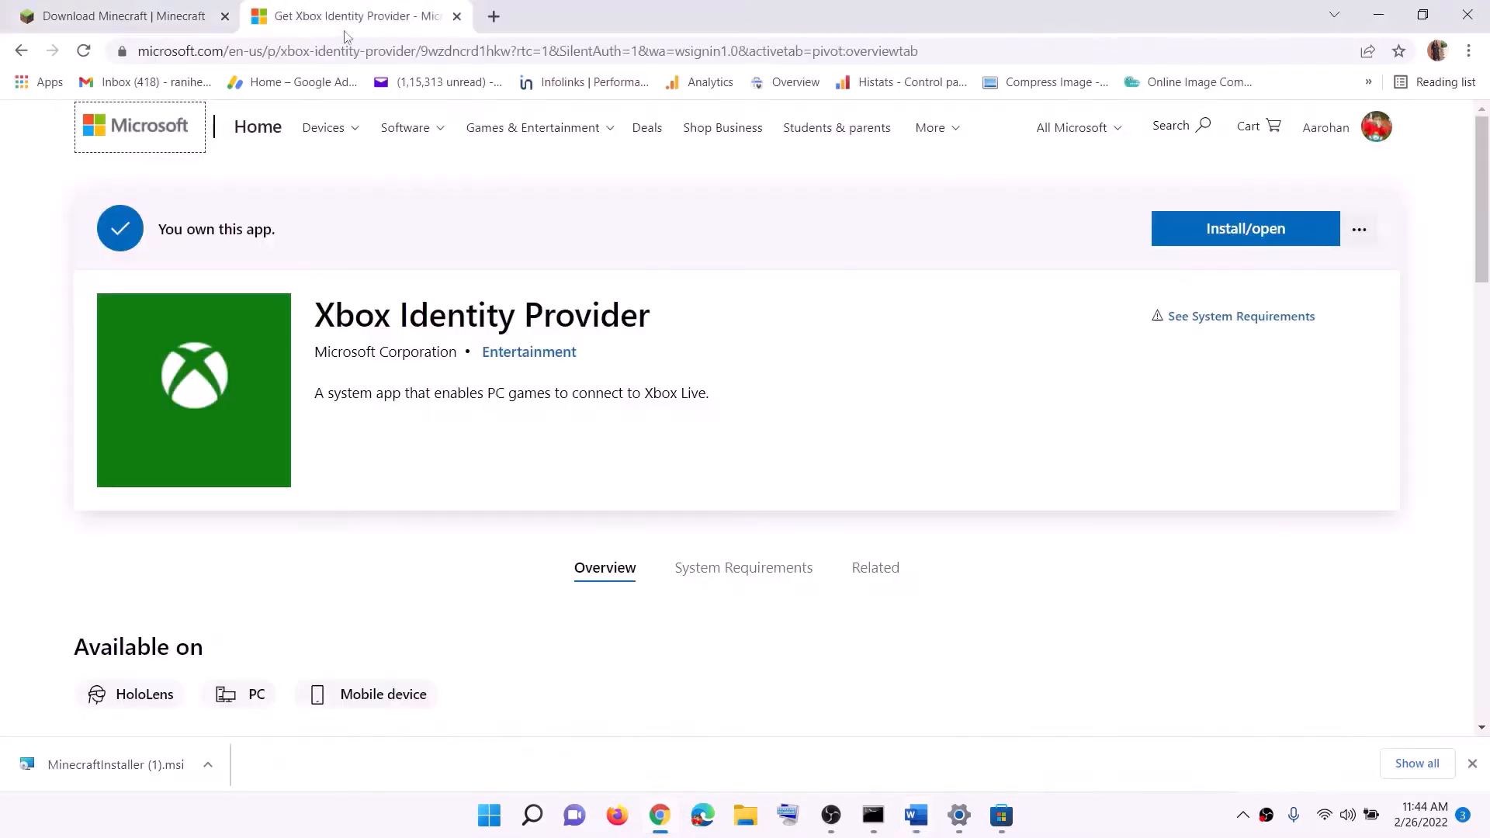
left_click(1254, 241)
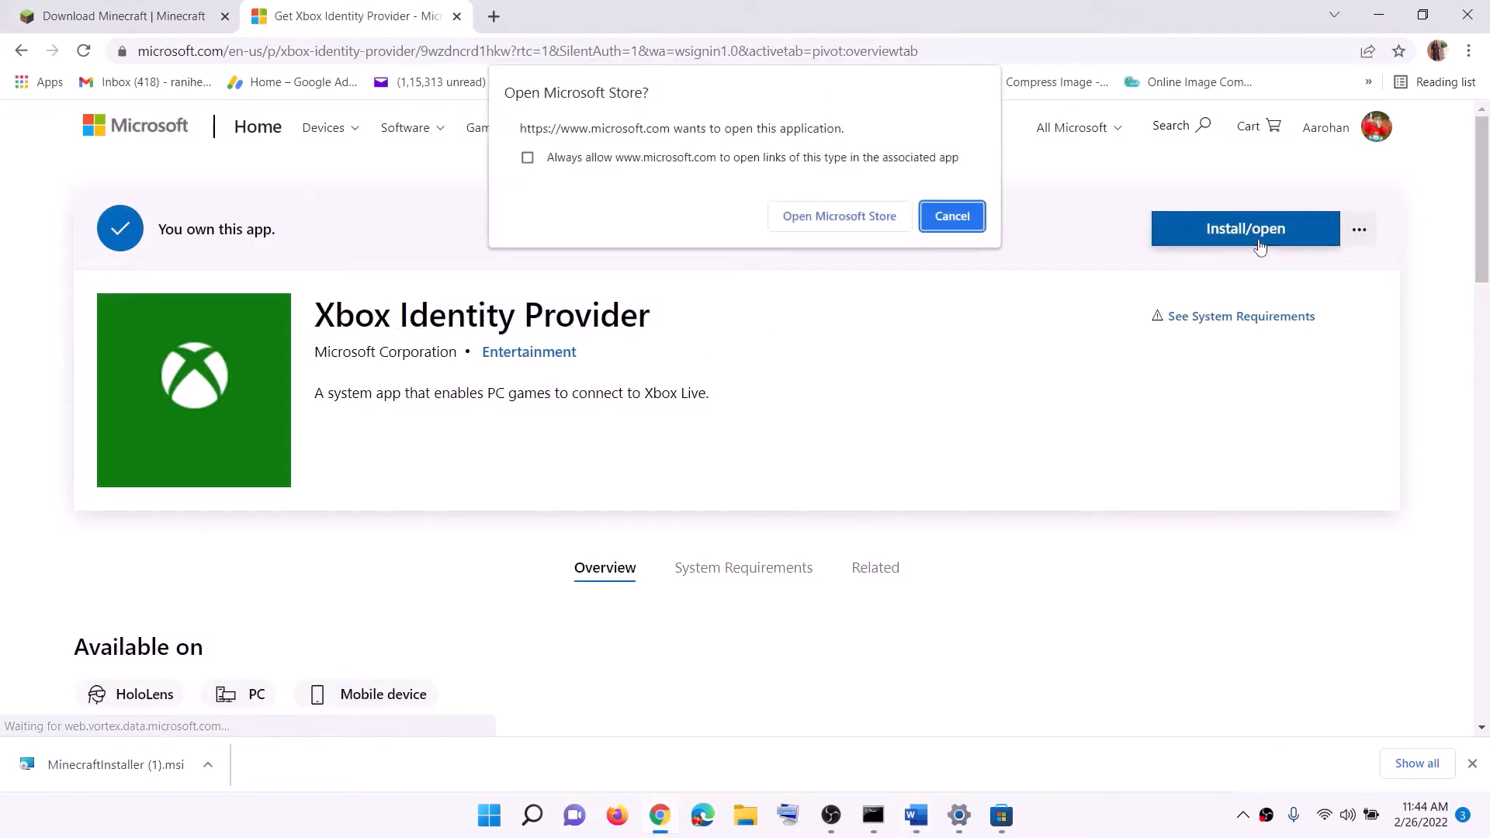
left_click(844, 223)
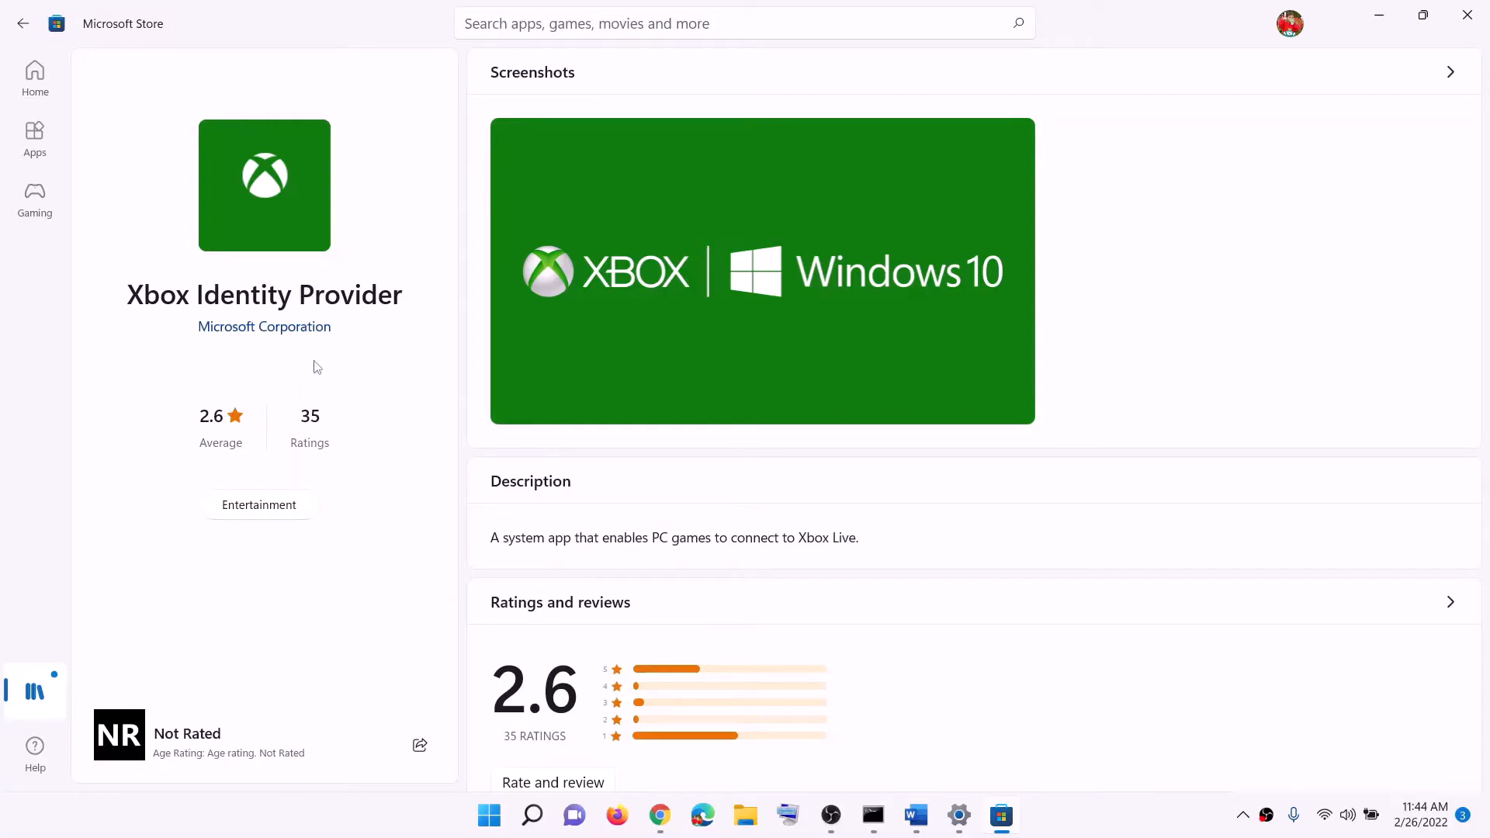
In the Word document, copy the command get-appxpackage Microsoft.GamingServices | remove-AppxPackage -allusers under the gaming service uninstall heading
left_click(915, 815)
scroll(402, 433, "down", 4)
left_click_drag(402, 434, 935, 423)
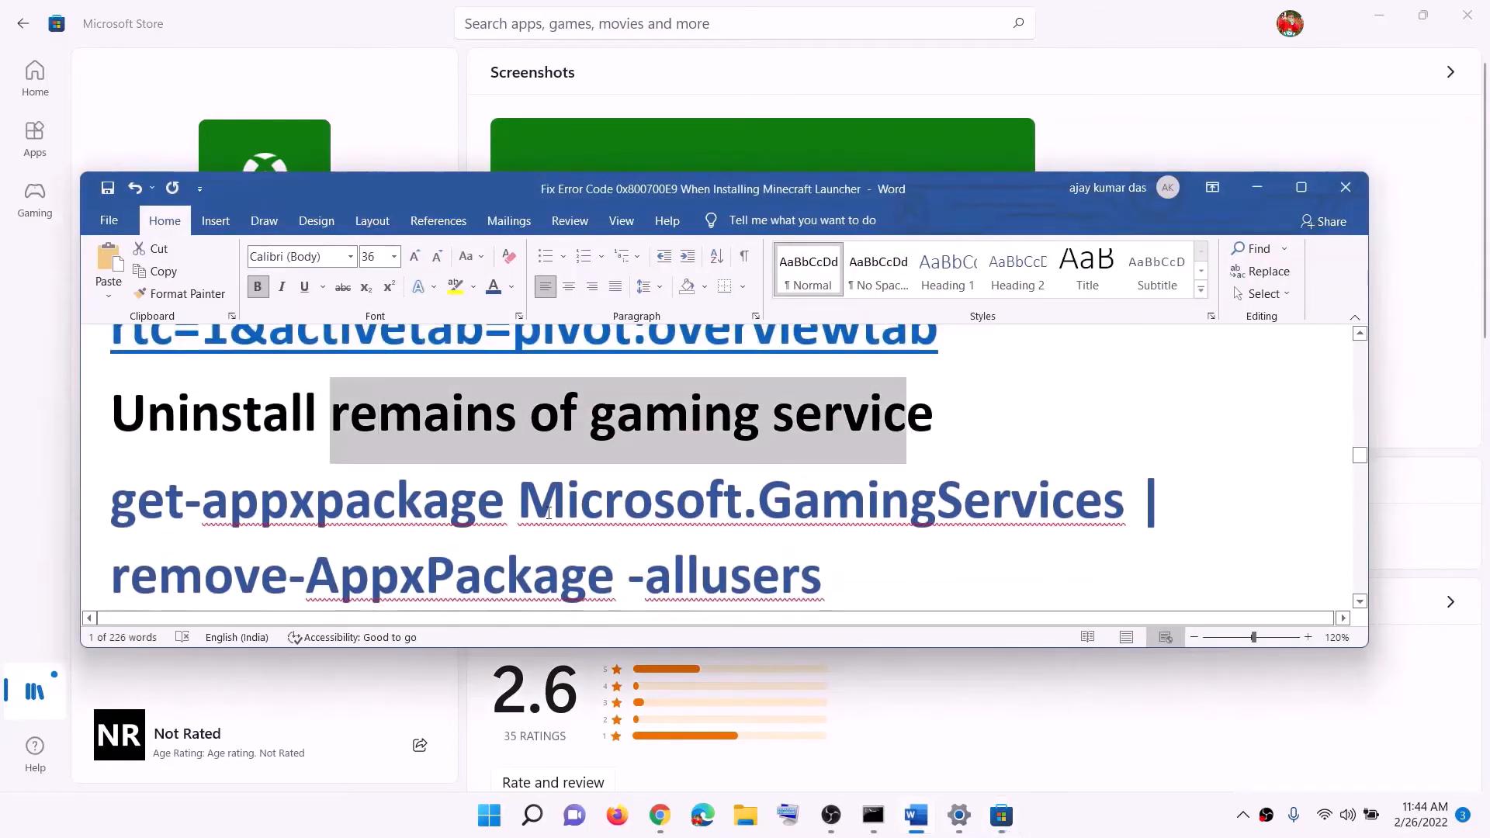
scroll(740, 507, "down", 2)
left_click_drag(833, 463, 112, 388)
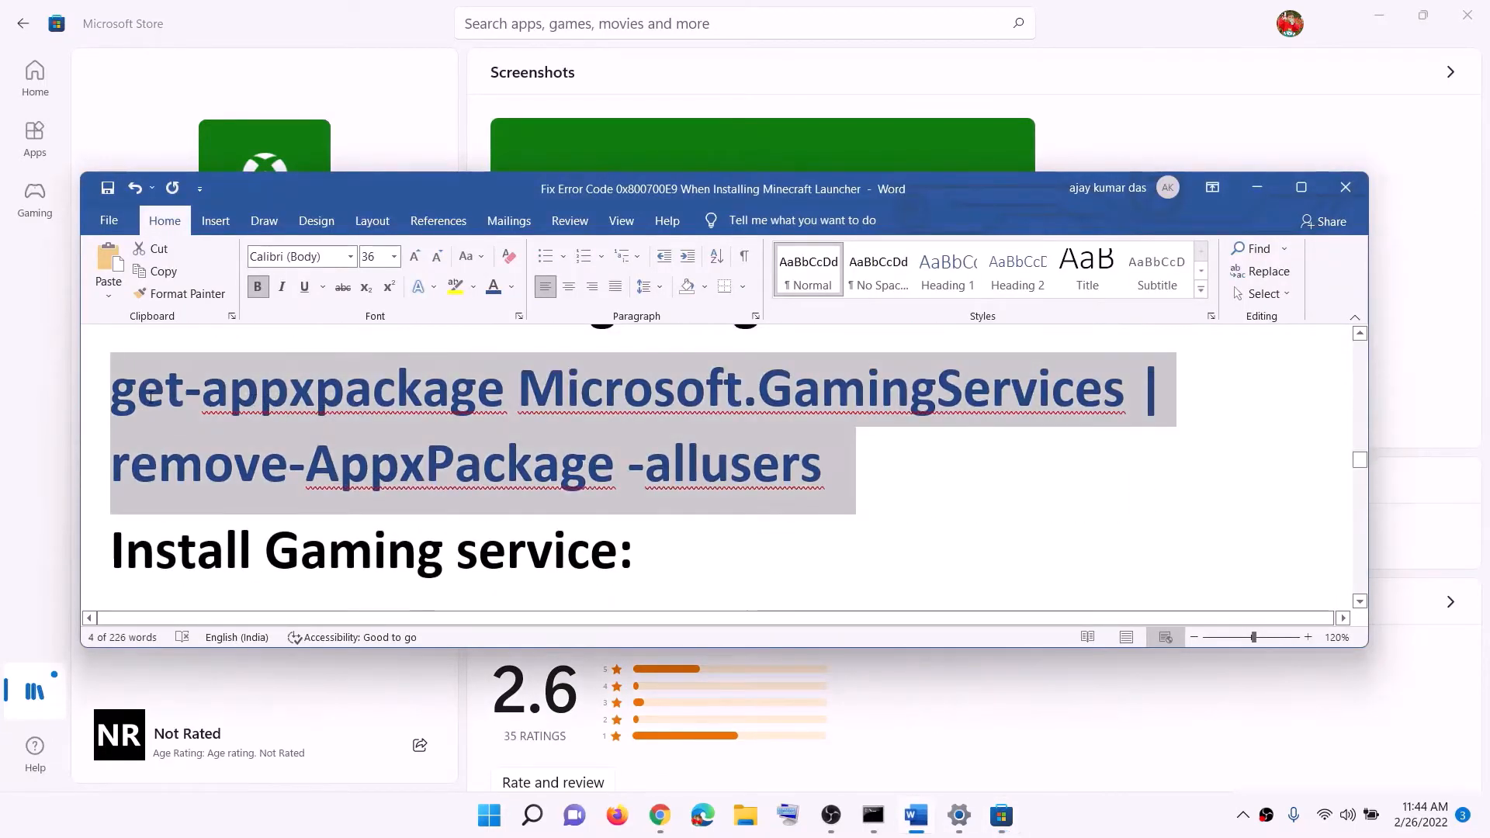
right_click(237, 427)
left_click(282, 462)
Search Windows for "powershell" and run Windows PowerShell as administrator, allowing it to make changes
left_click(485, 824)
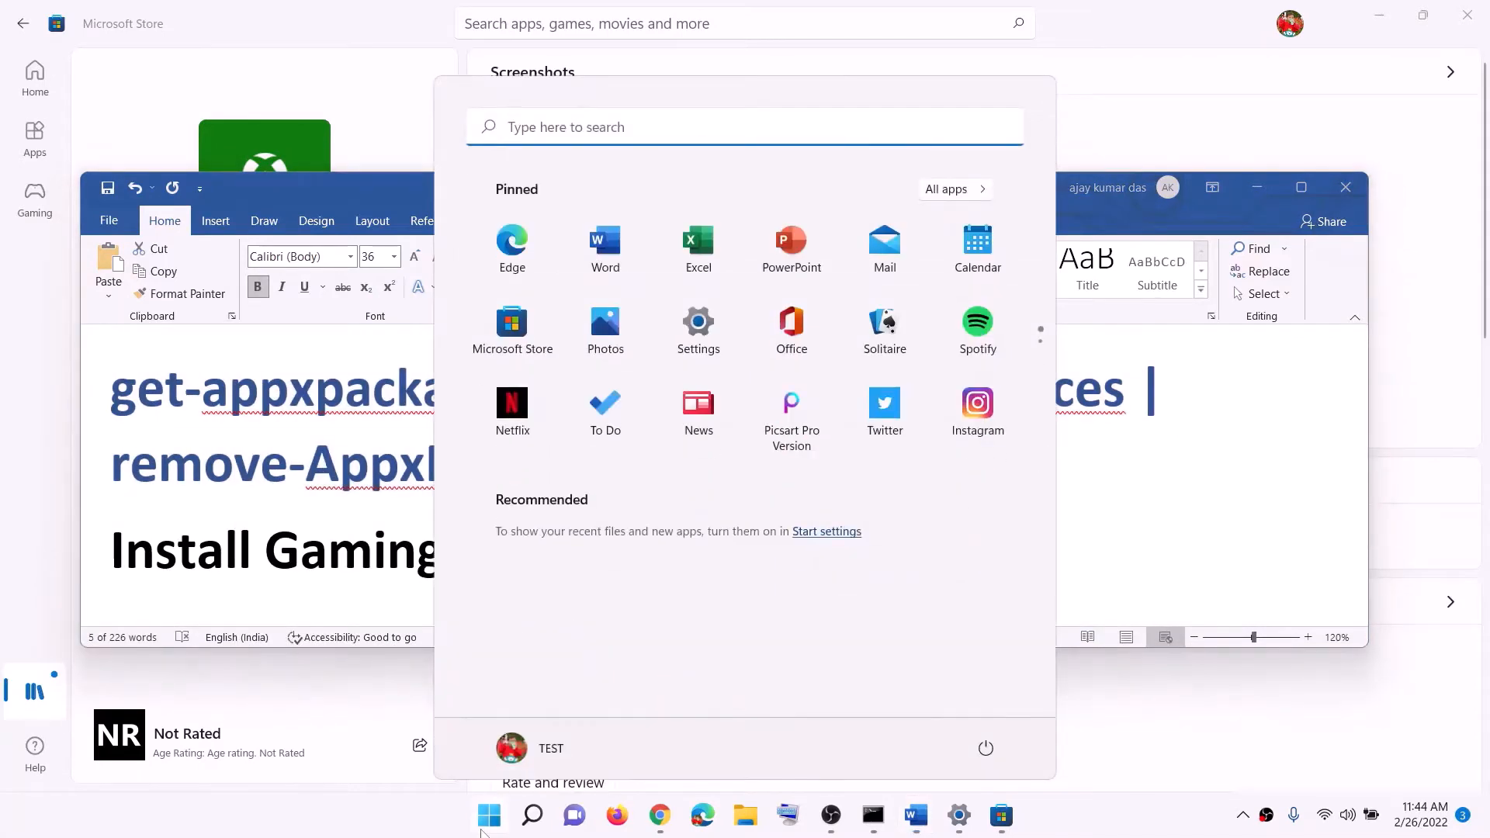
type("powershell")
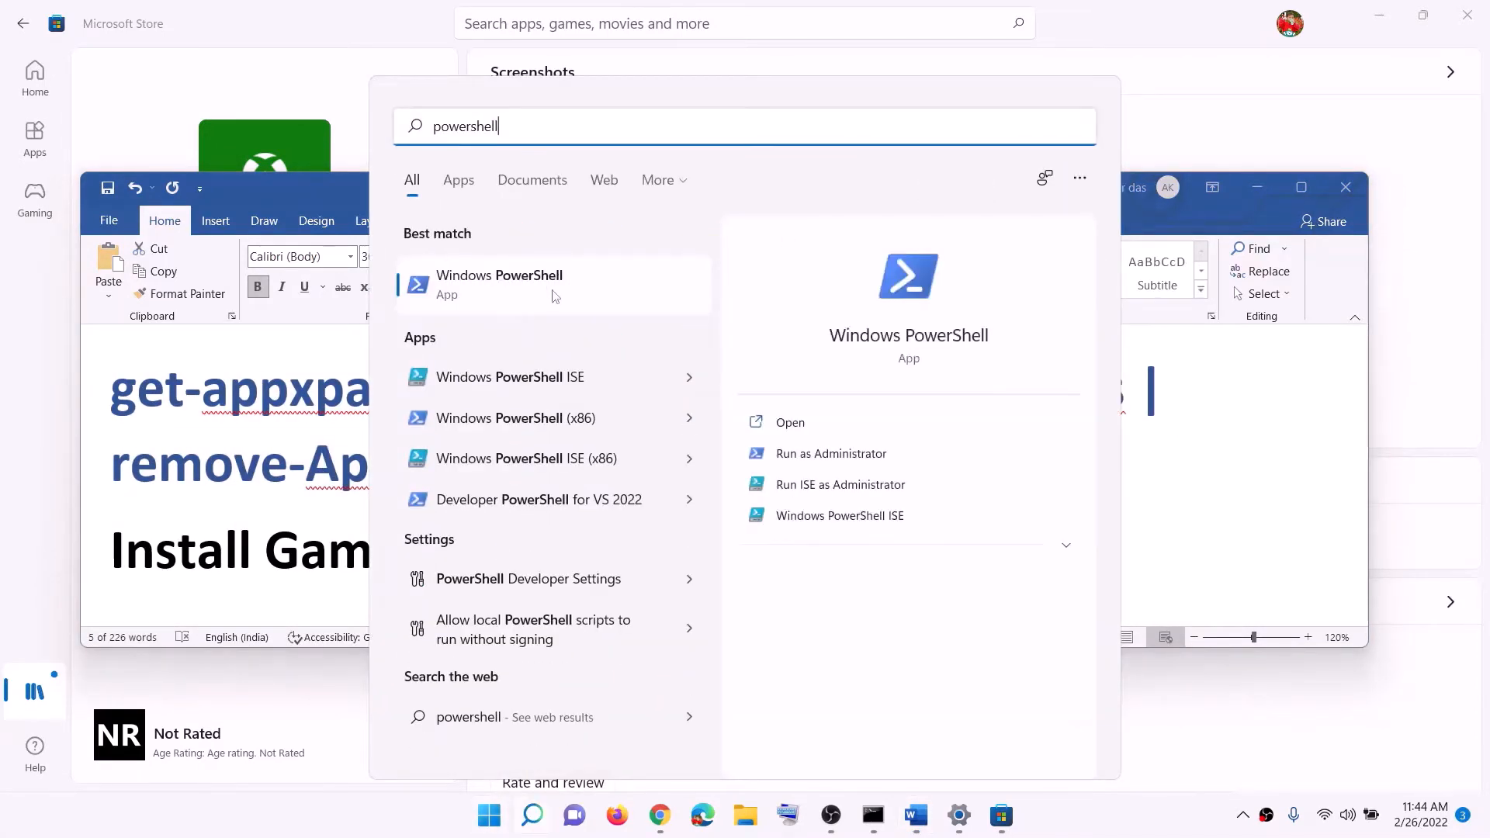
right_click(582, 302)
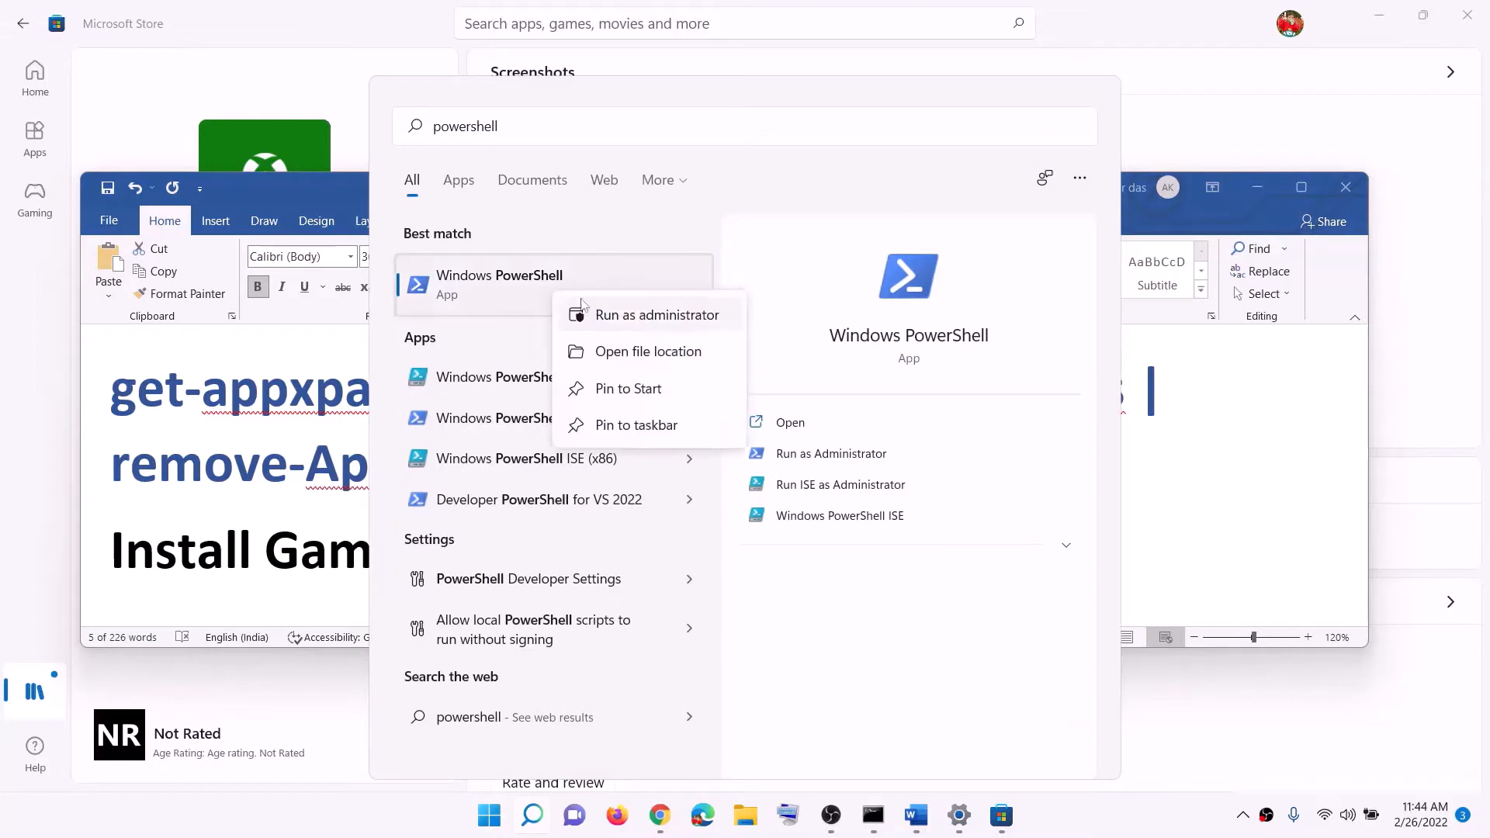
left_click(644, 317)
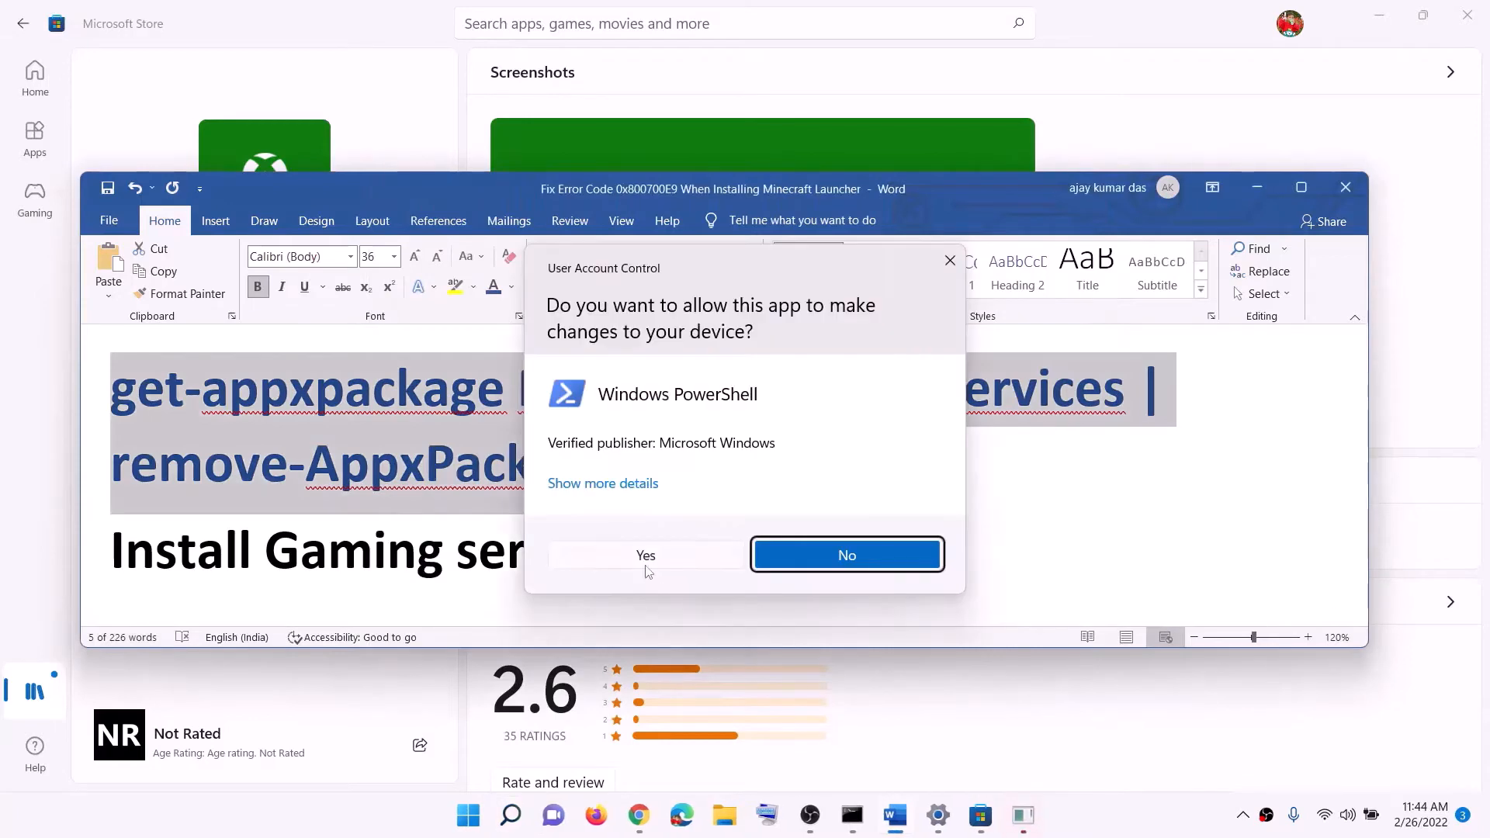
left_click(647, 560)
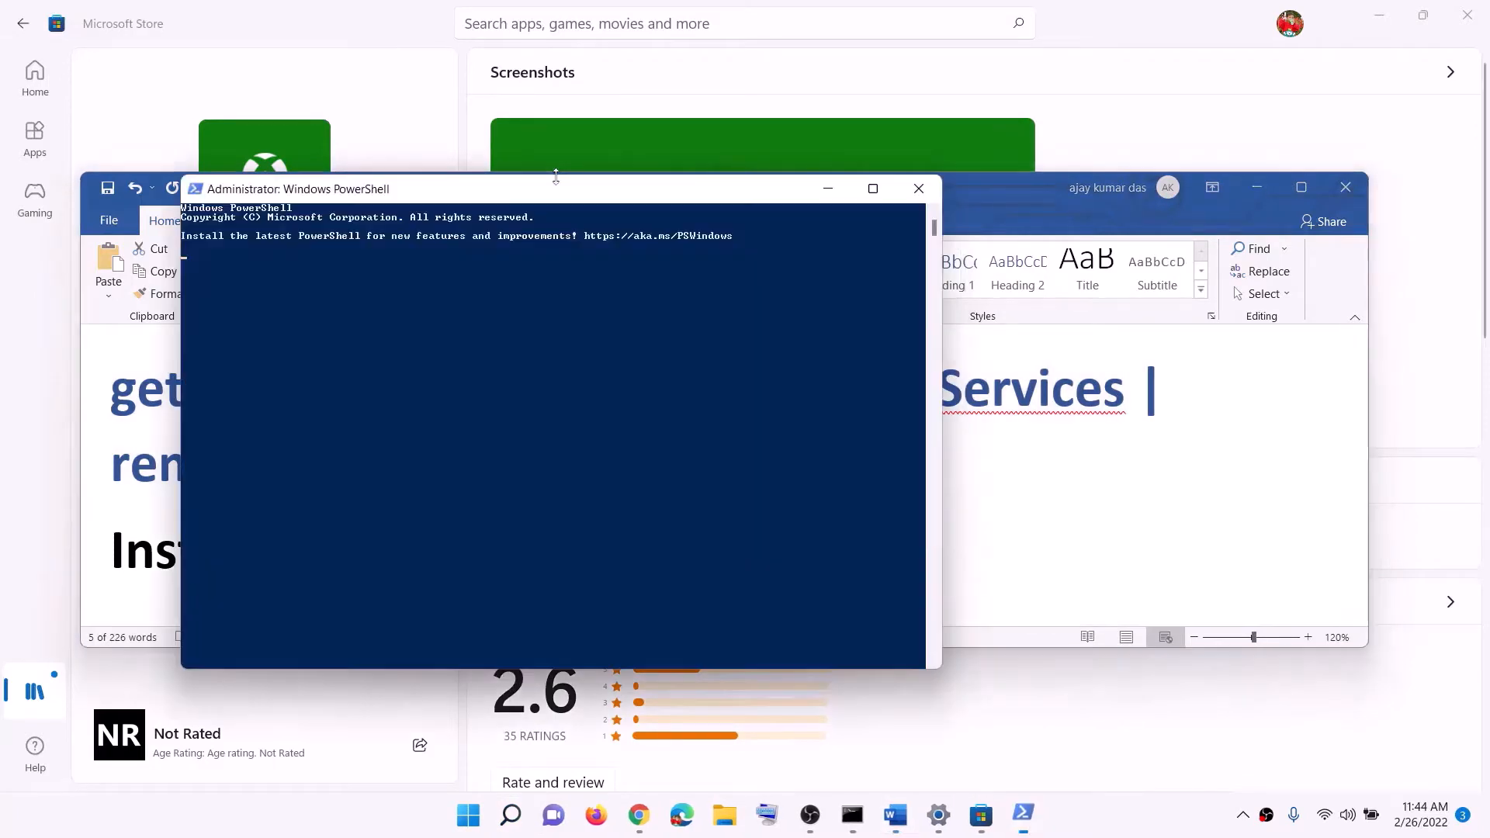
Paste and run the copied Microsoft.GamingServices removal command in the administrator PowerShell window
left_click_drag(558, 196, 657, 205)
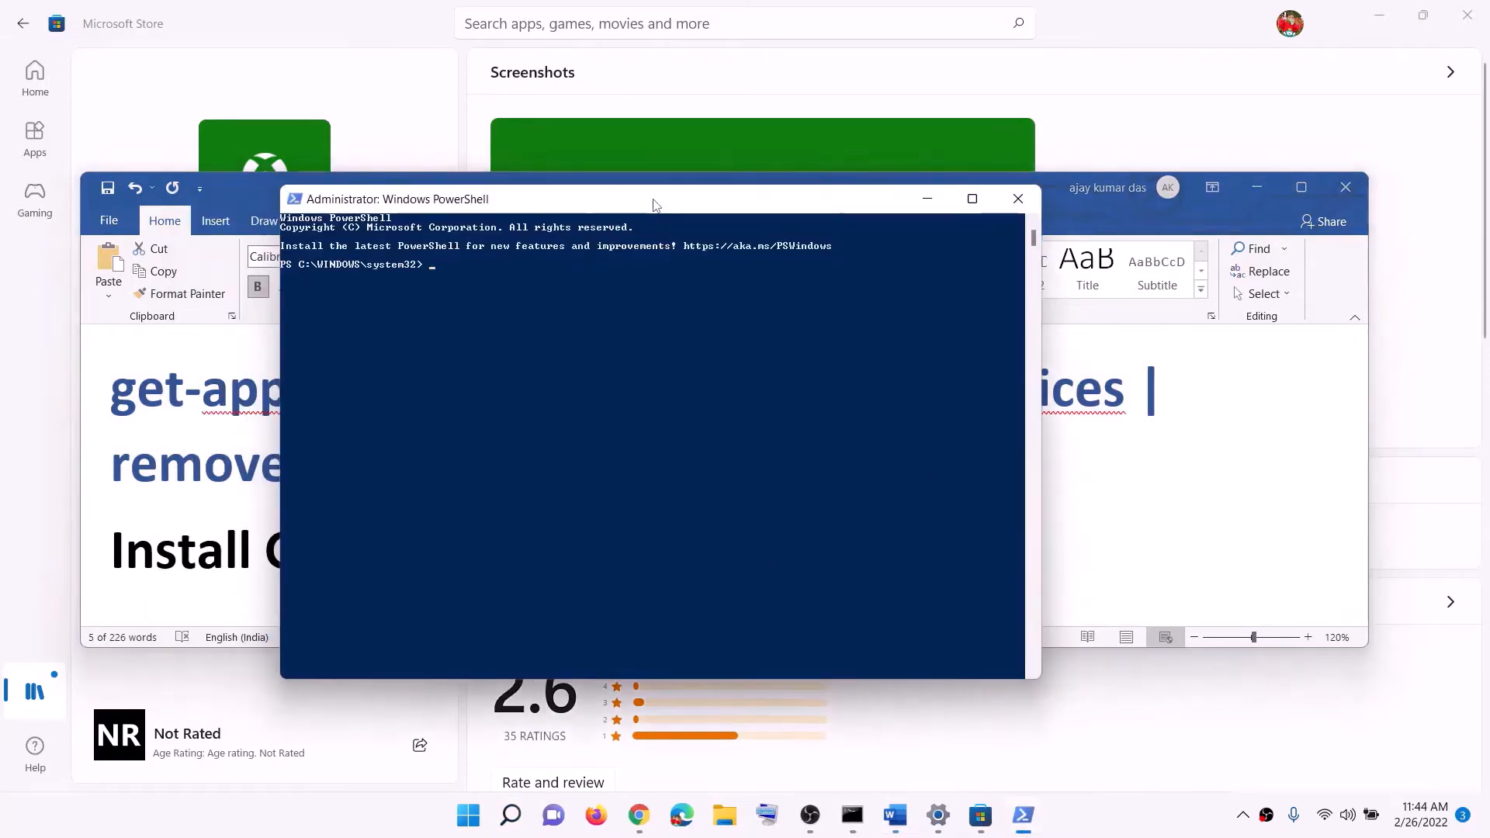
key("ctrl+v")
key("Return")
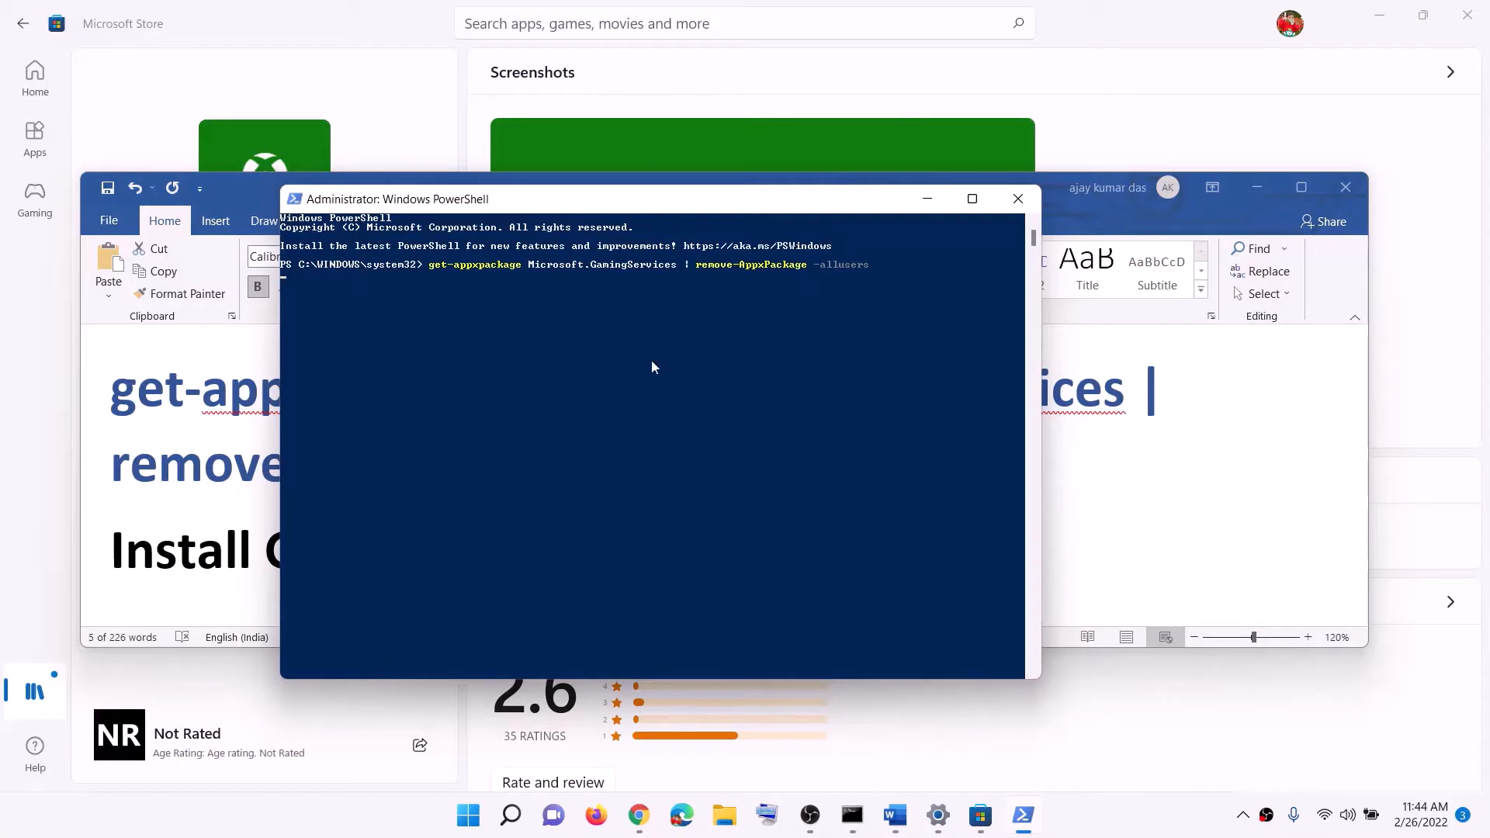
In the Word document, copy the command start ms-windows-store://pdp/?productid=9MWPM2CQNLHN under "Install Gaming service"
left_click(152, 420)
scroll(340, 421, "down", 2)
left_click_drag(822, 550, 113, 471)
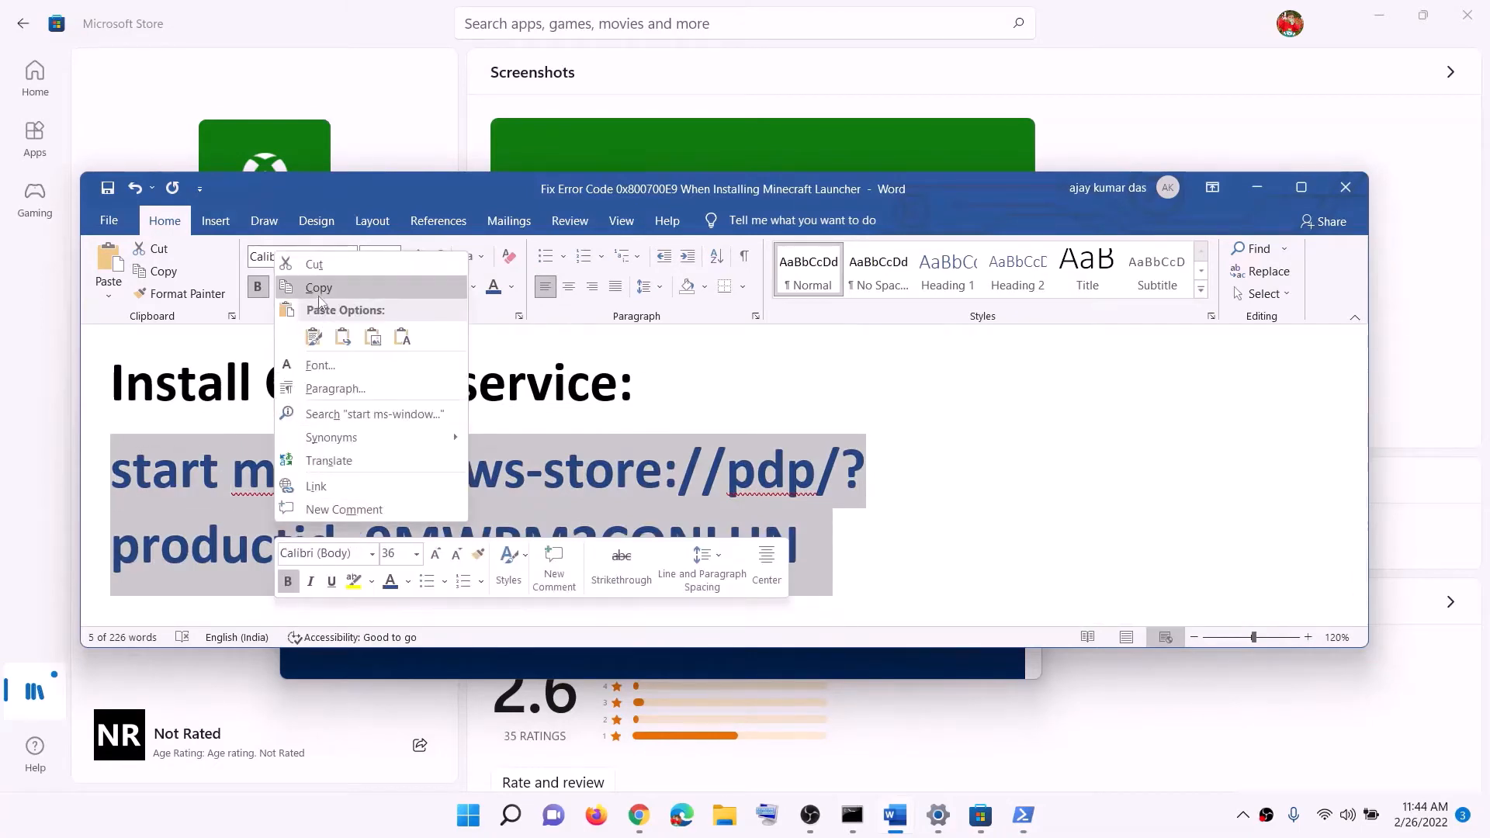
left_click(318, 287)
Run the copied store command in PowerShell and install Gaming Services from its Microsoft Store page
key("alt+Tab")
key("ctrl+v")
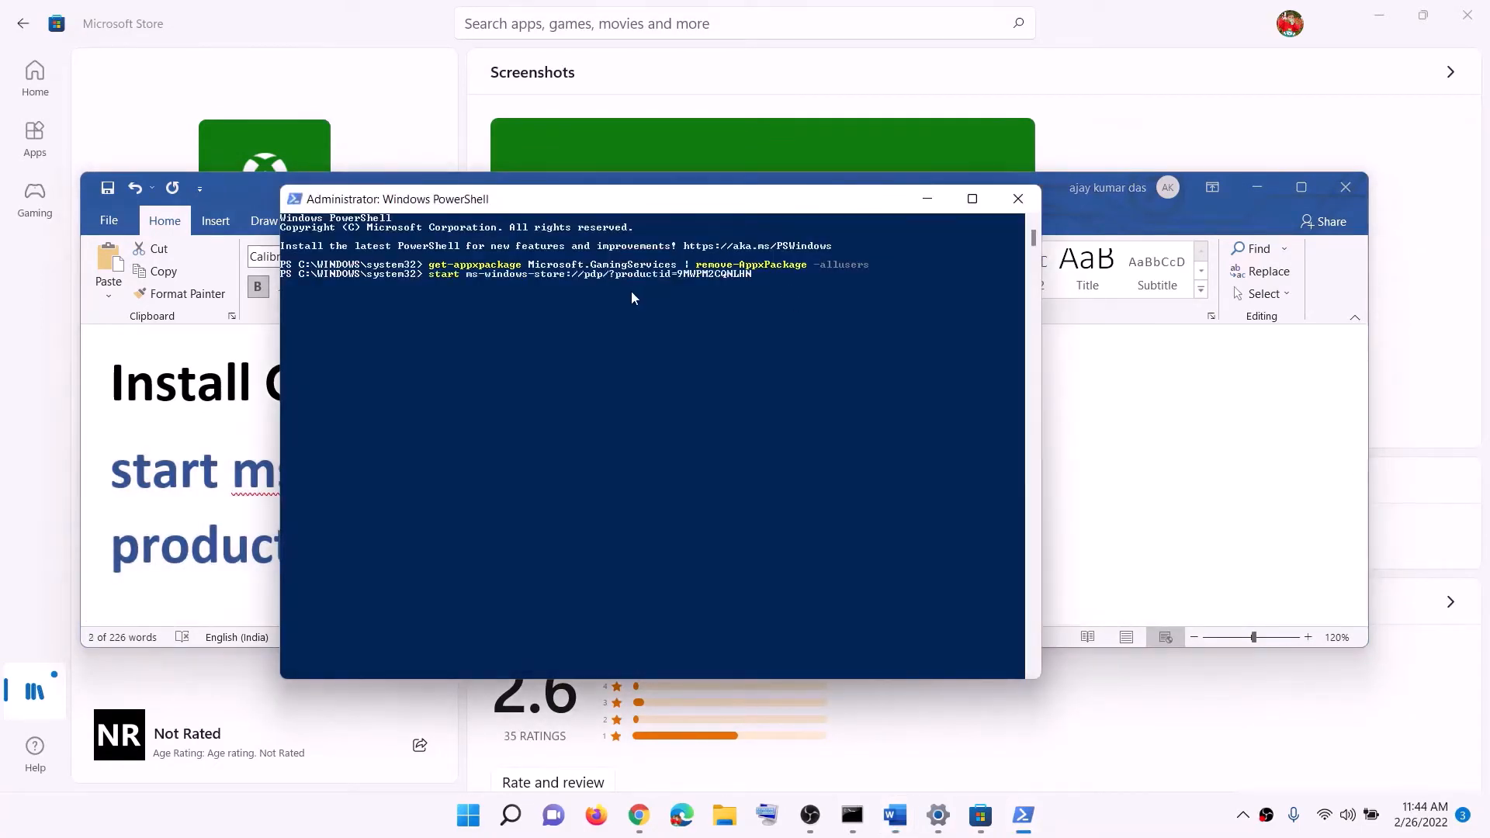
key("Return")
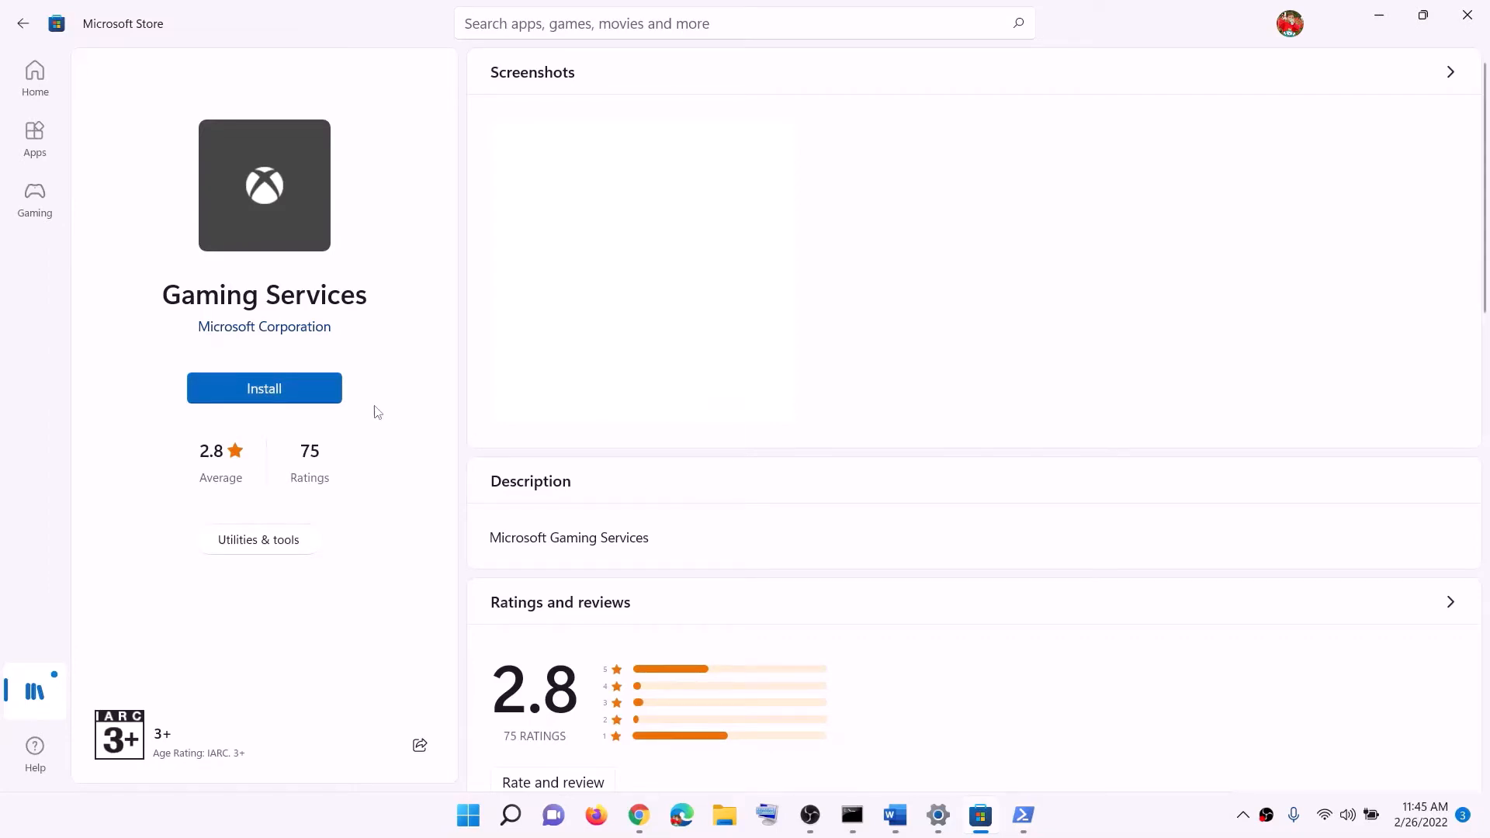
left_click(624, 552)
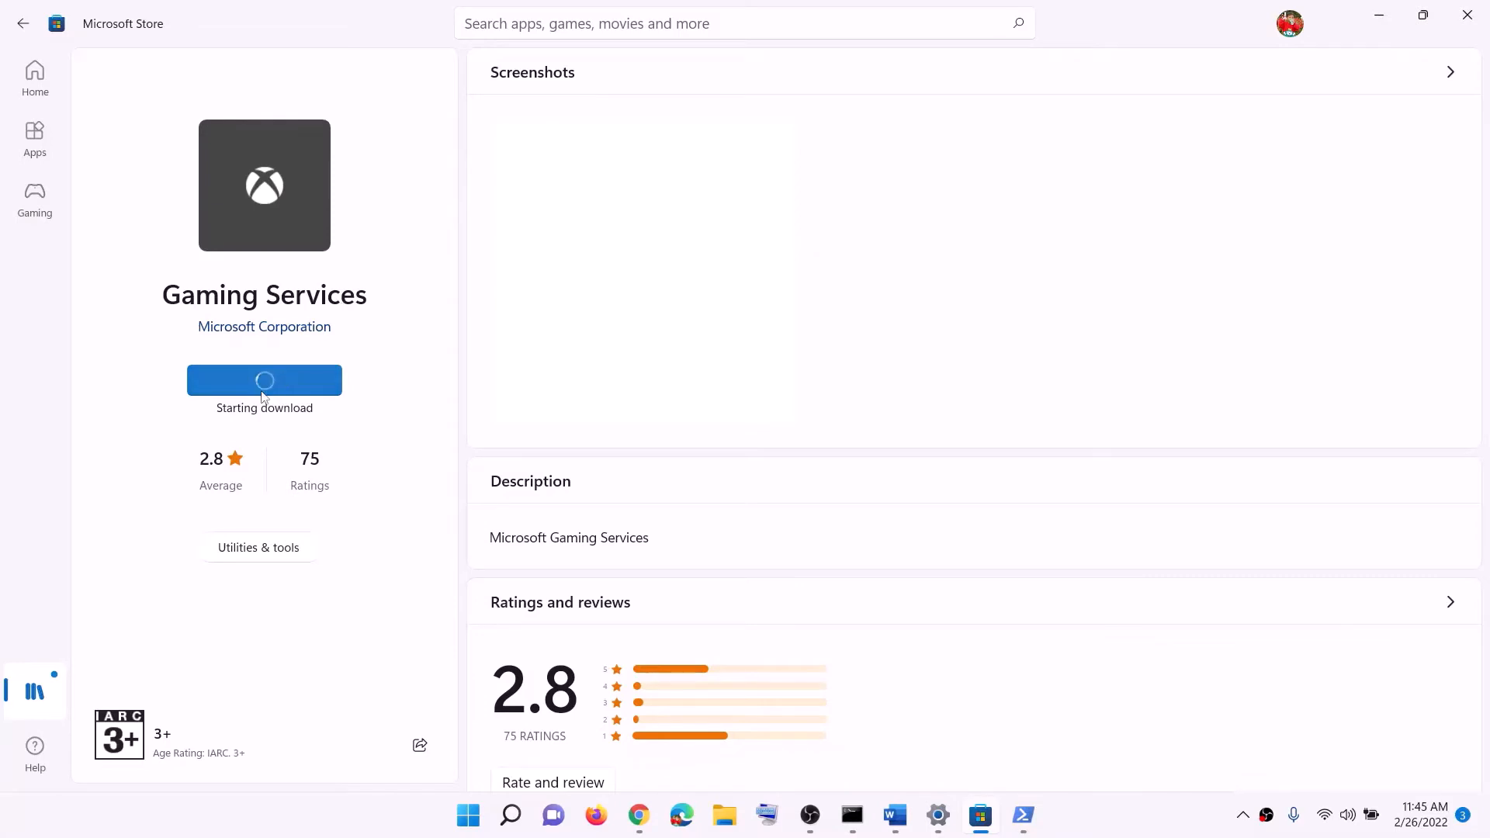
Go to the list of required services in the Word document, then search Windows for "services" and open the Services app
left_click(895, 815)
scroll(481, 488, "down", 3)
scroll(481, 488, "down", 5)
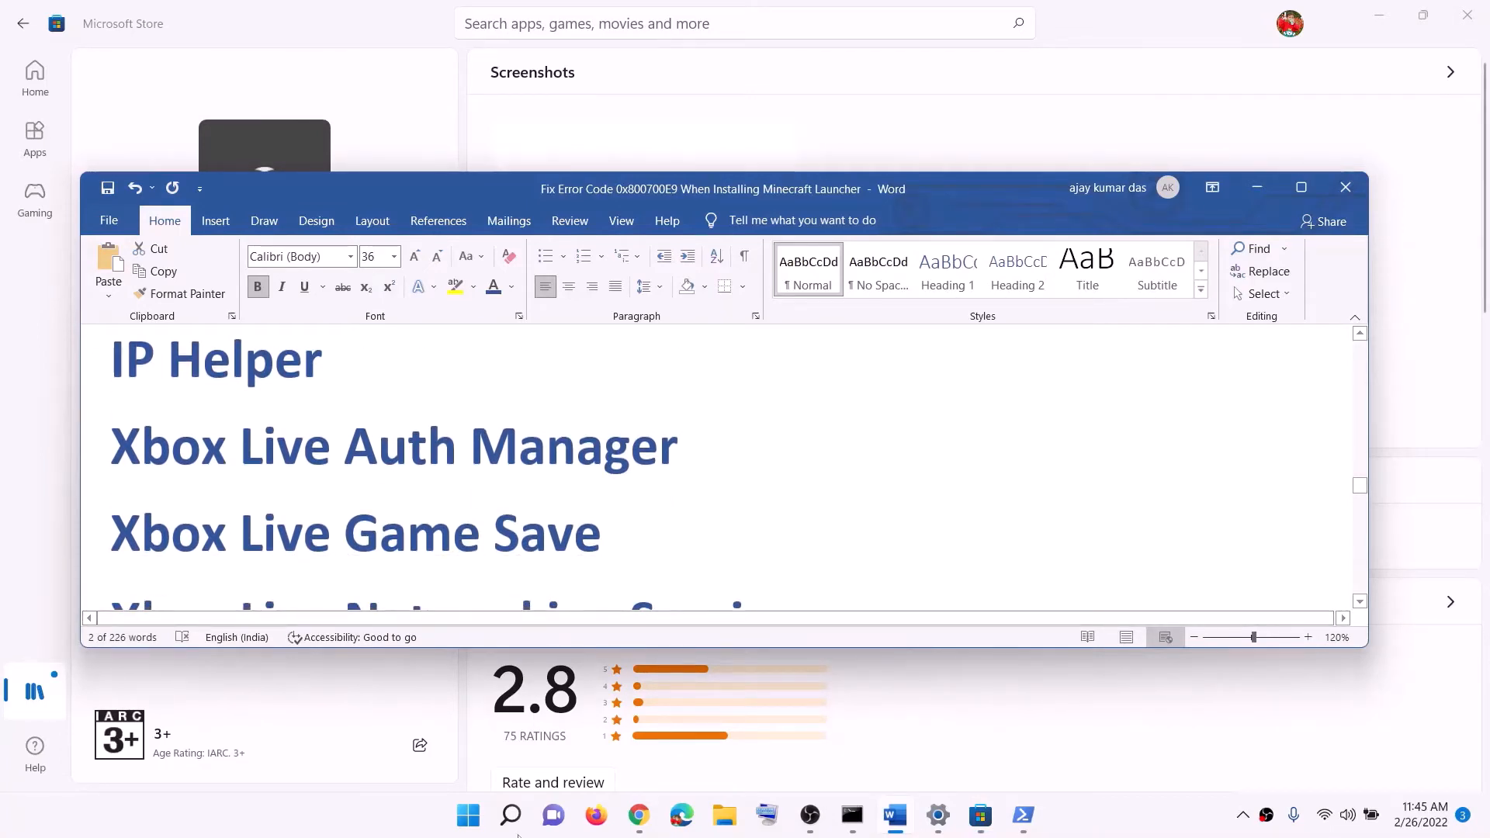
left_click(512, 823)
type("services")
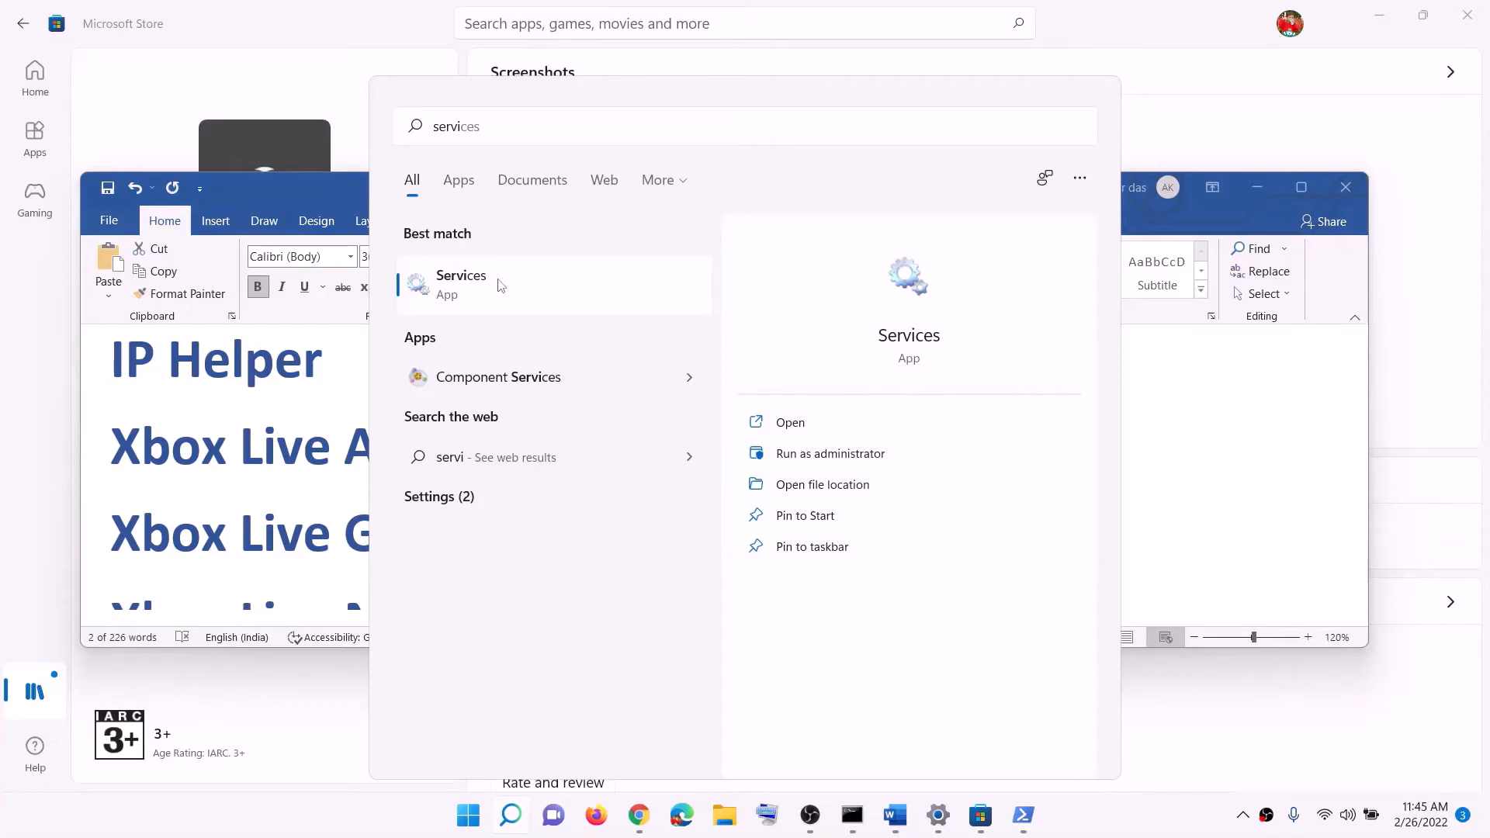
left_click(501, 286)
Set the IP Helper service's startup type to Automatic, apply it and close its properties
left_click(408, 449)
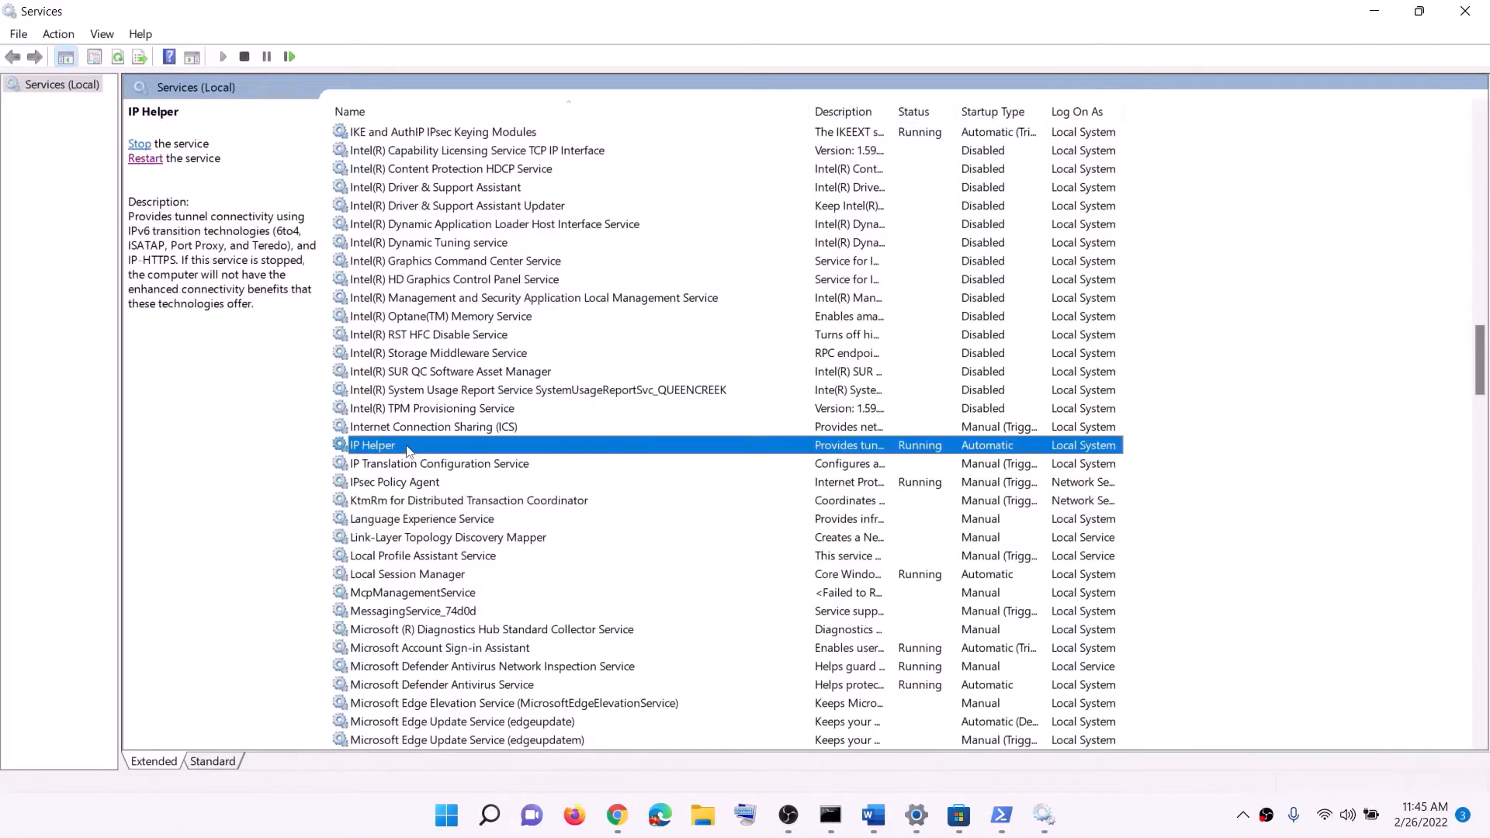
double_click(407, 445)
left_click(702, 382)
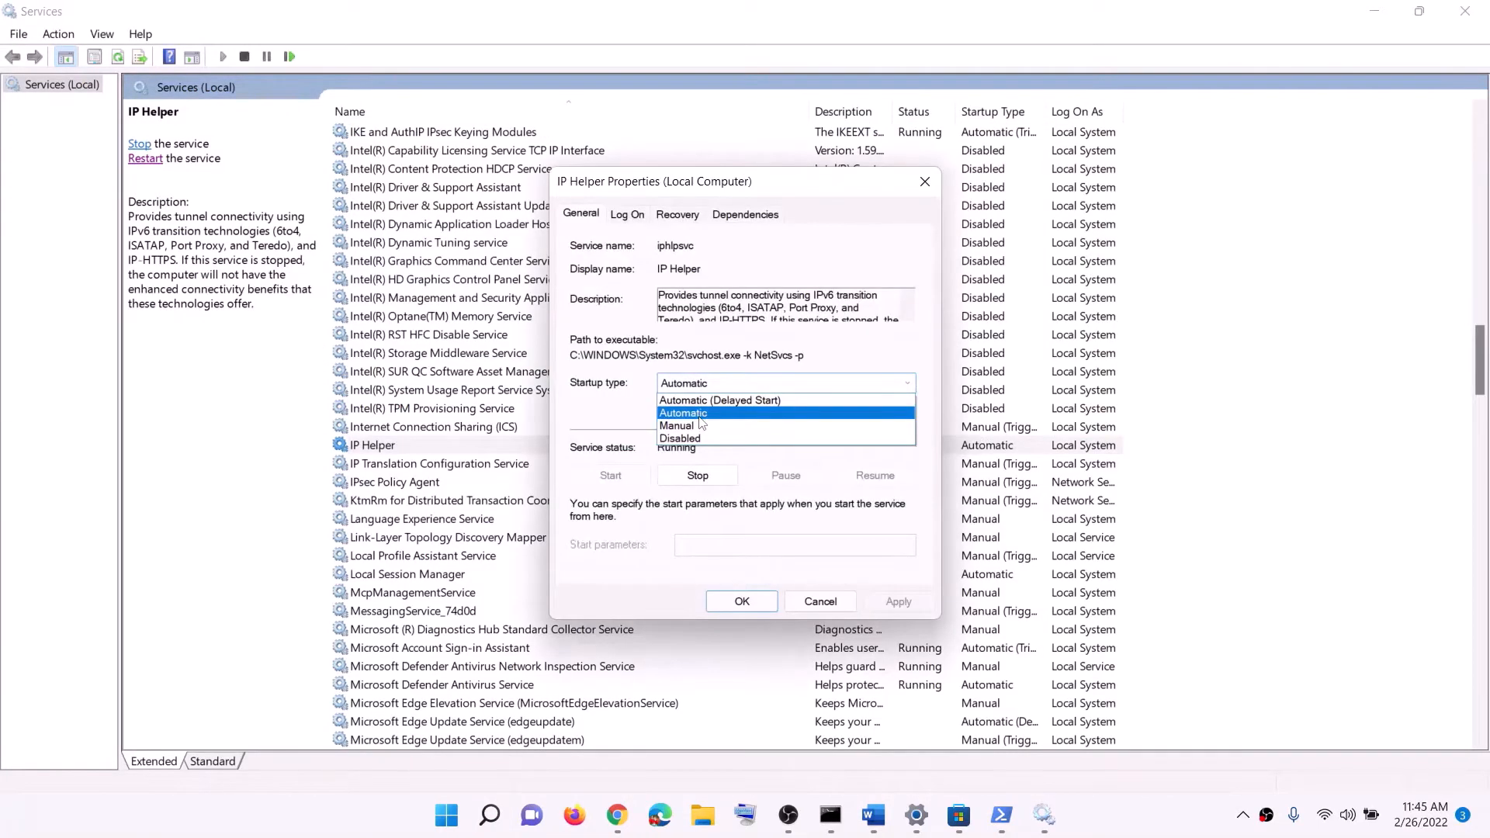
left_click(699, 415)
left_click(896, 602)
left_click(741, 602)
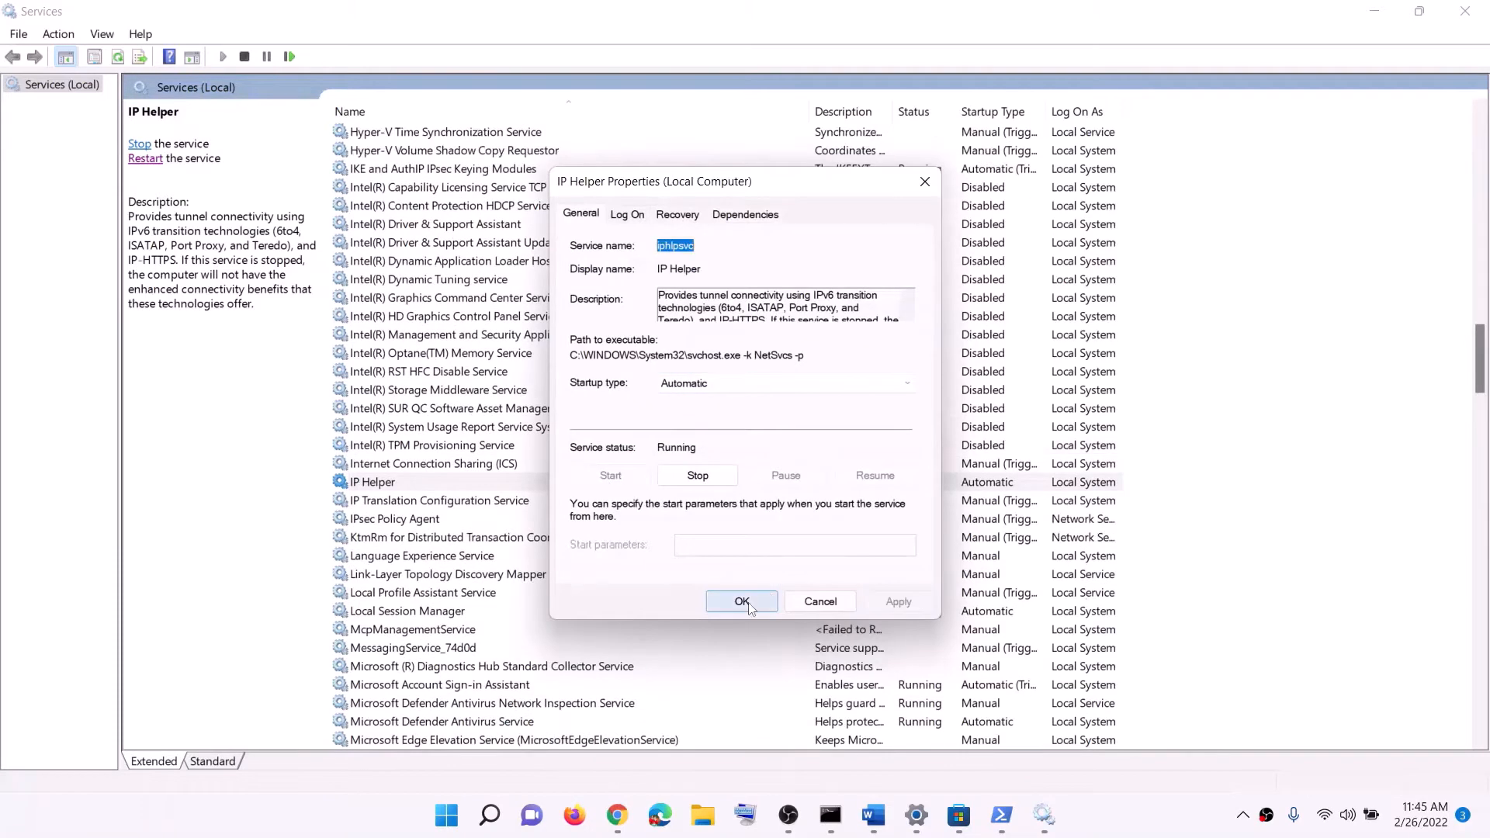
Set the Xbox Accessory Management Service's startup type to Automatic, apply it and close its properties
left_click(430, 684)
key("x")
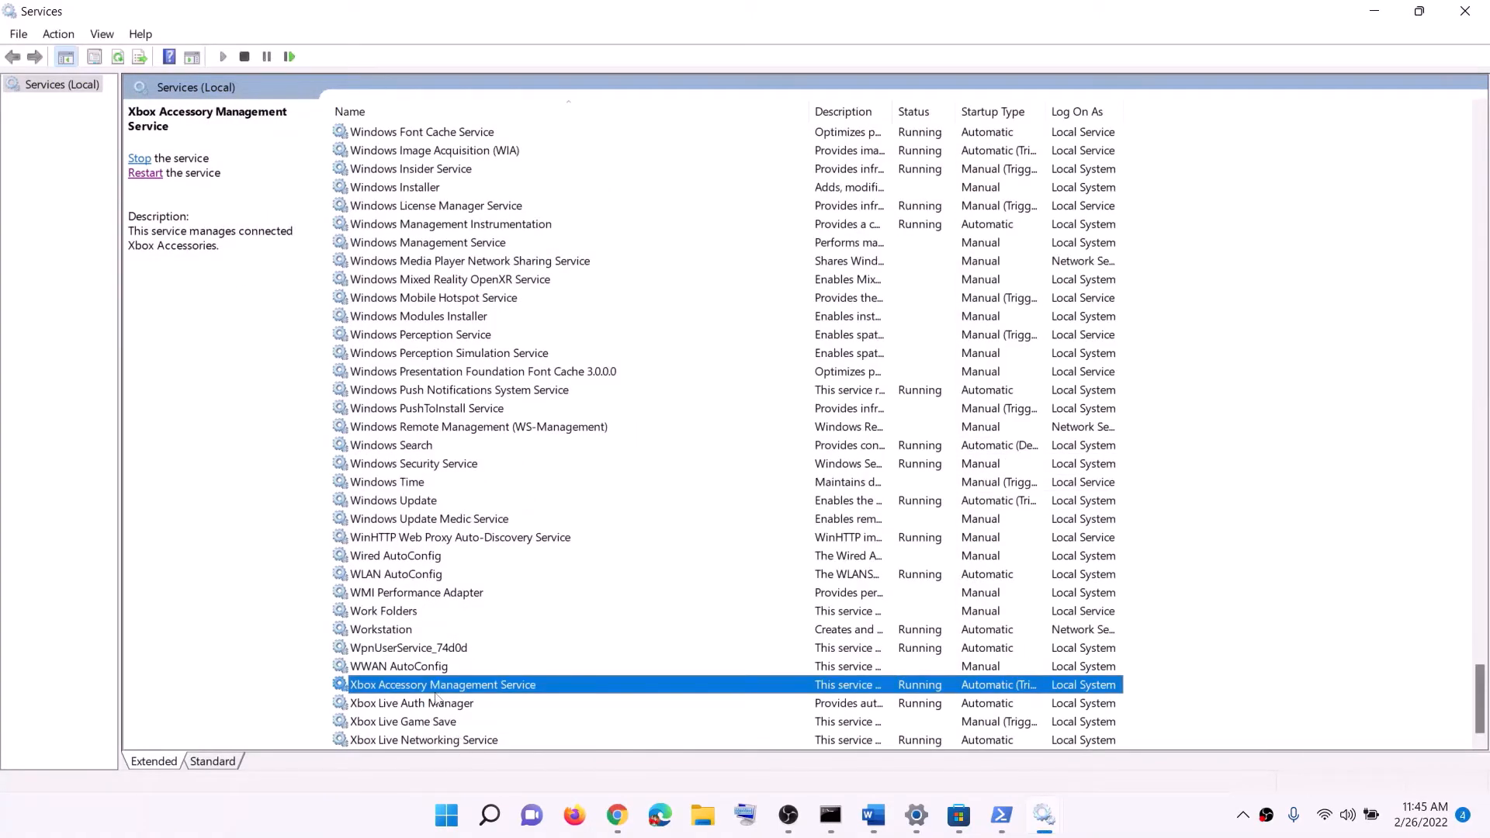
key("Return")
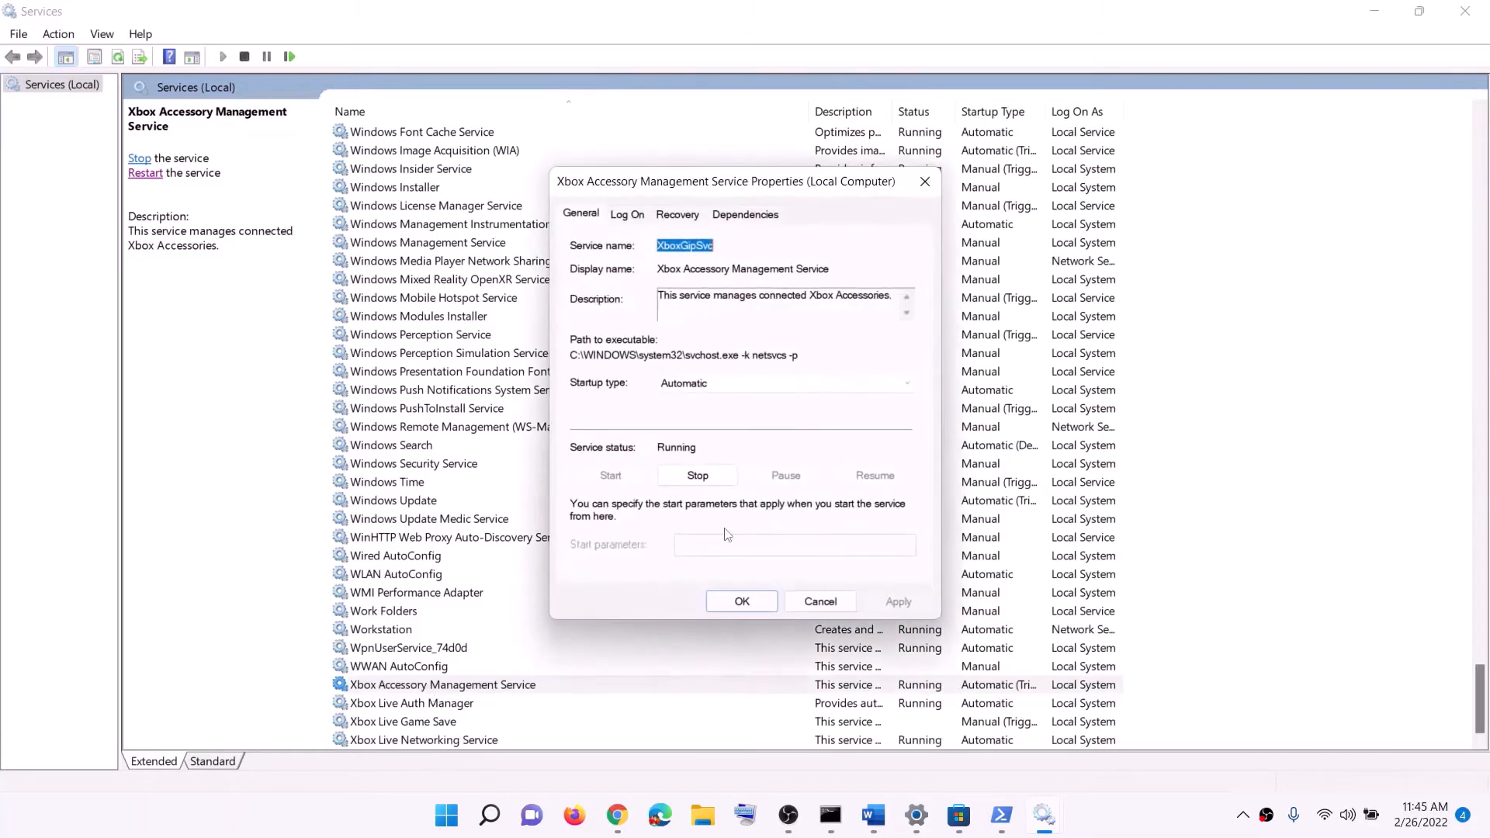
left_click(706, 385)
left_click(702, 399)
left_click(898, 601)
left_click(742, 601)
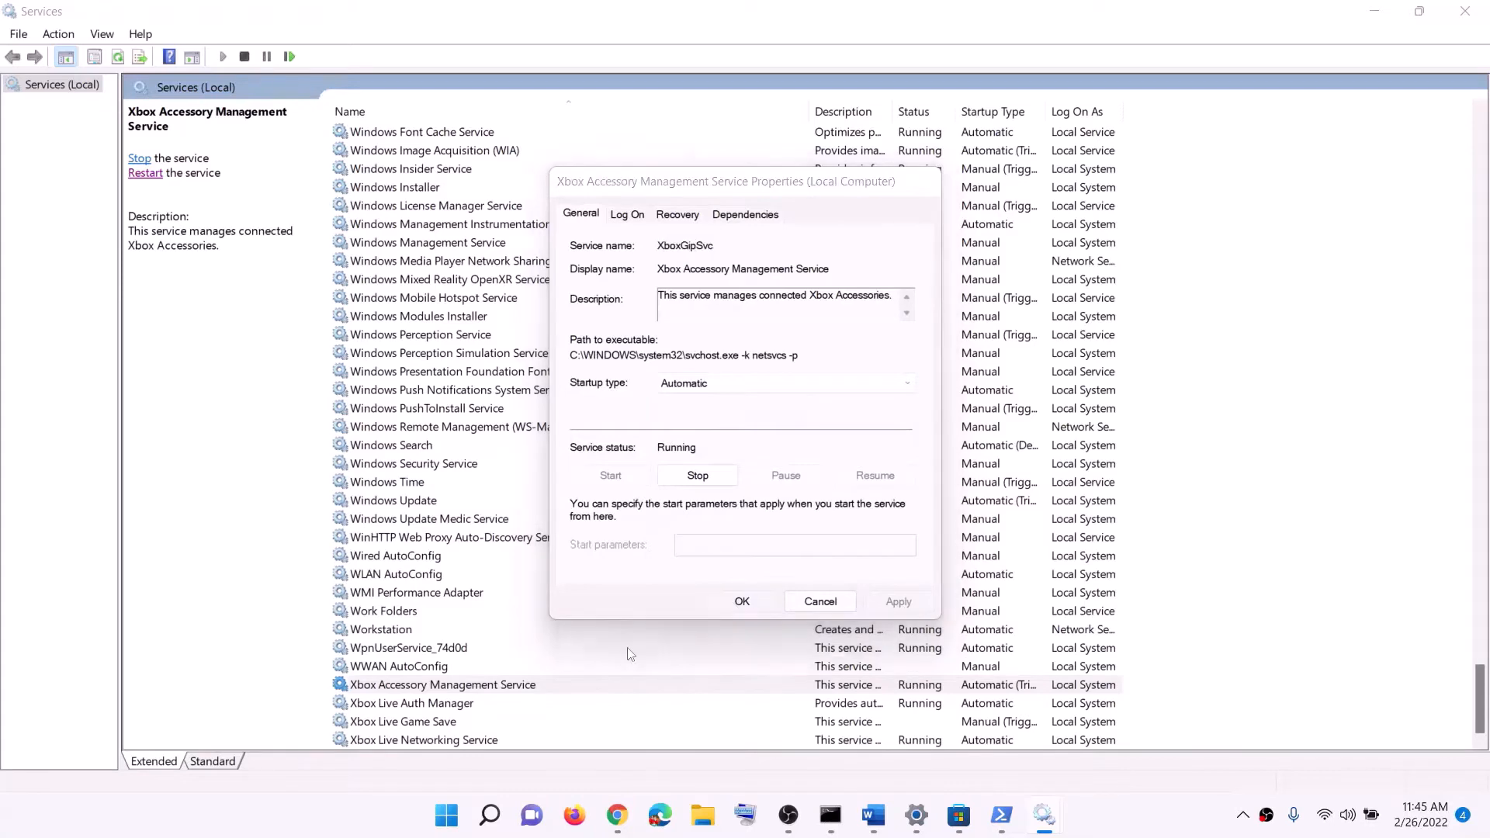
Set the Xbox Live Auth Manager service's startup type to Automatic, apply it and close its properties
double_click(453, 703)
left_click(716, 384)
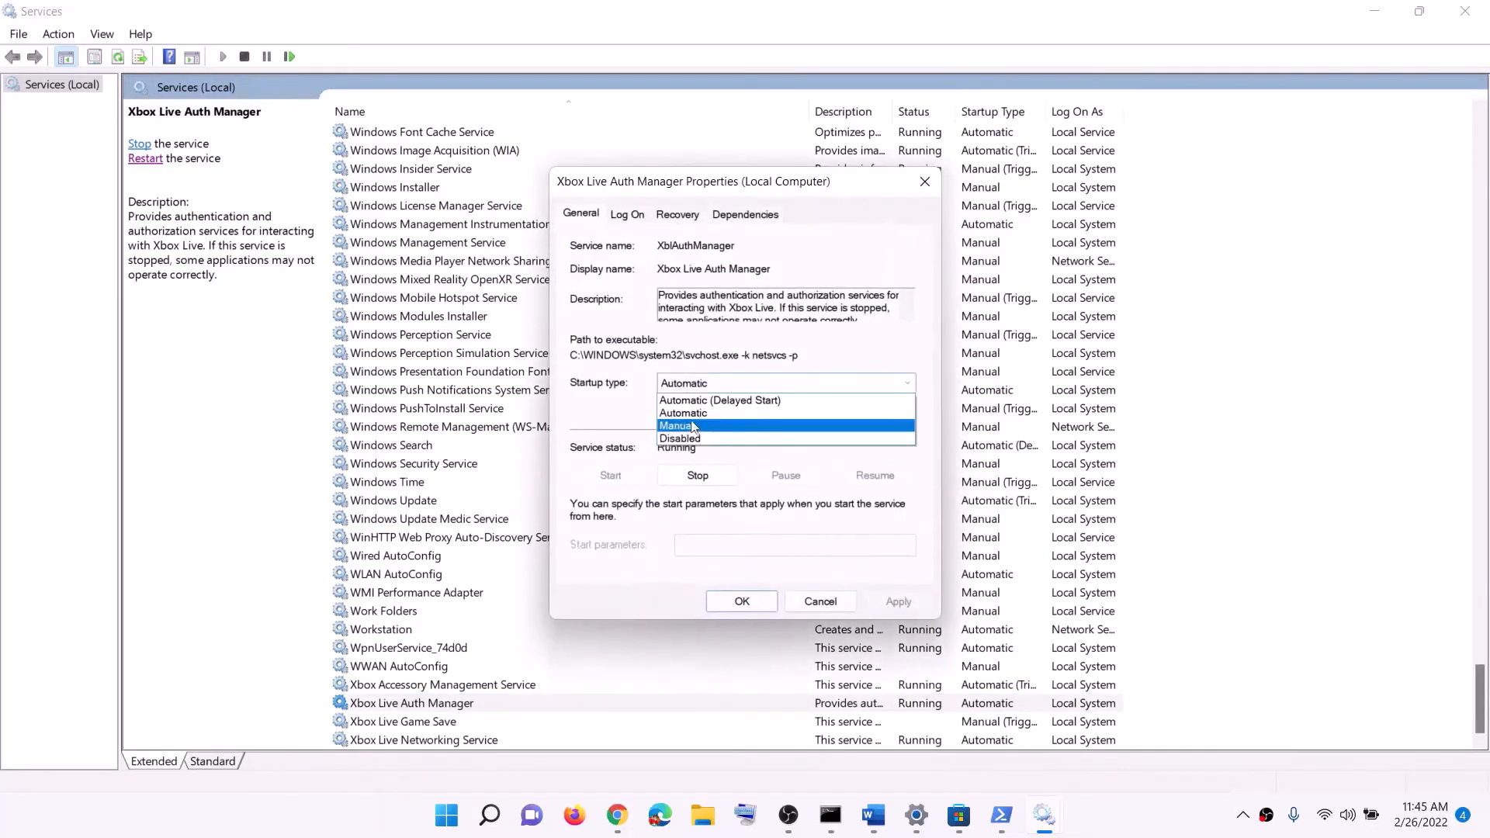
left_click(702, 409)
left_click(900, 602)
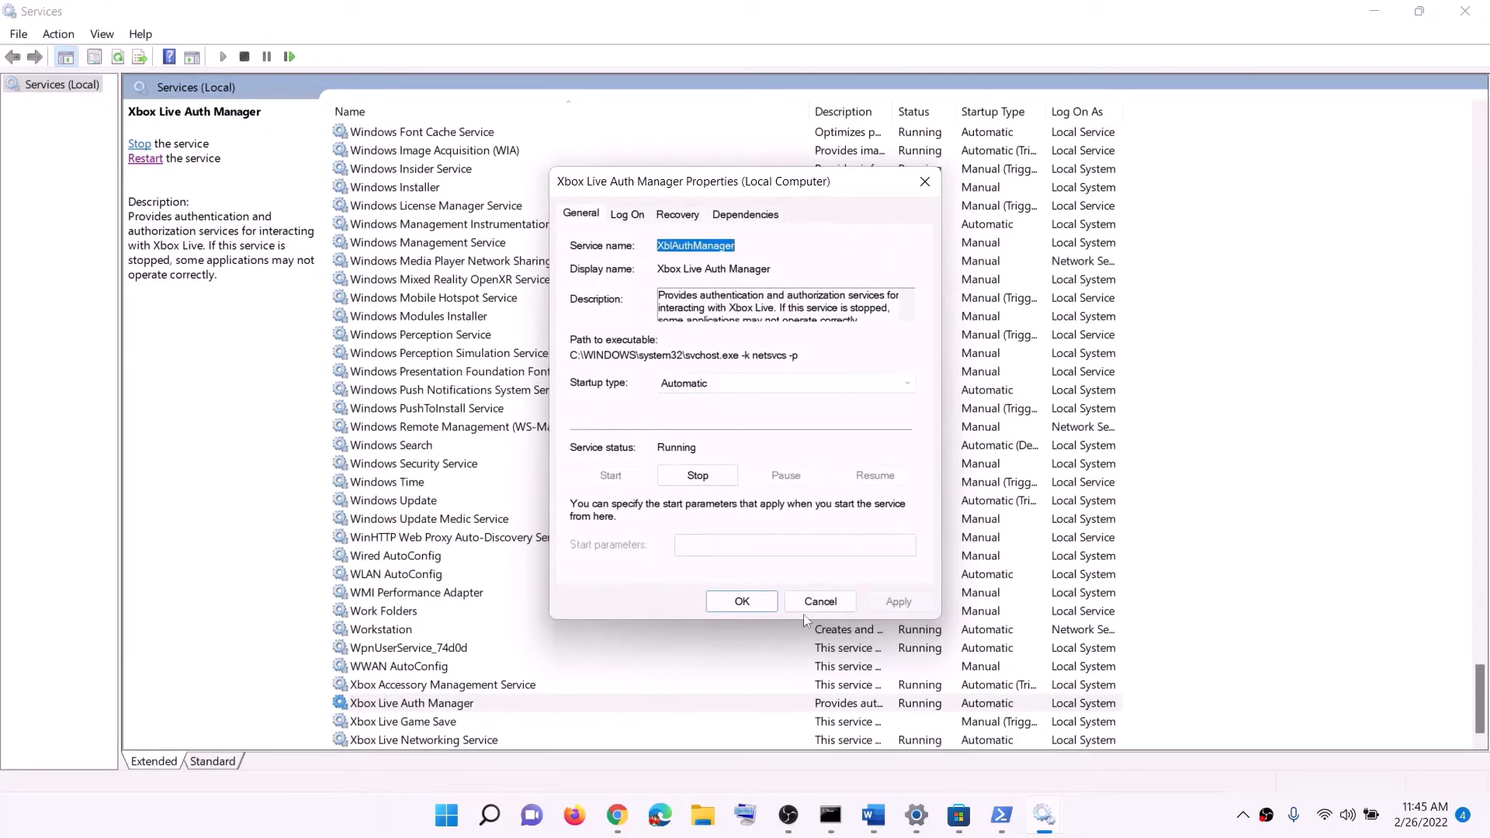
left_click(742, 601)
Set the Xbox Live Game Save service's startup type to Automatic, apply it, start the service and close its properties
key("Down")
key("Return")
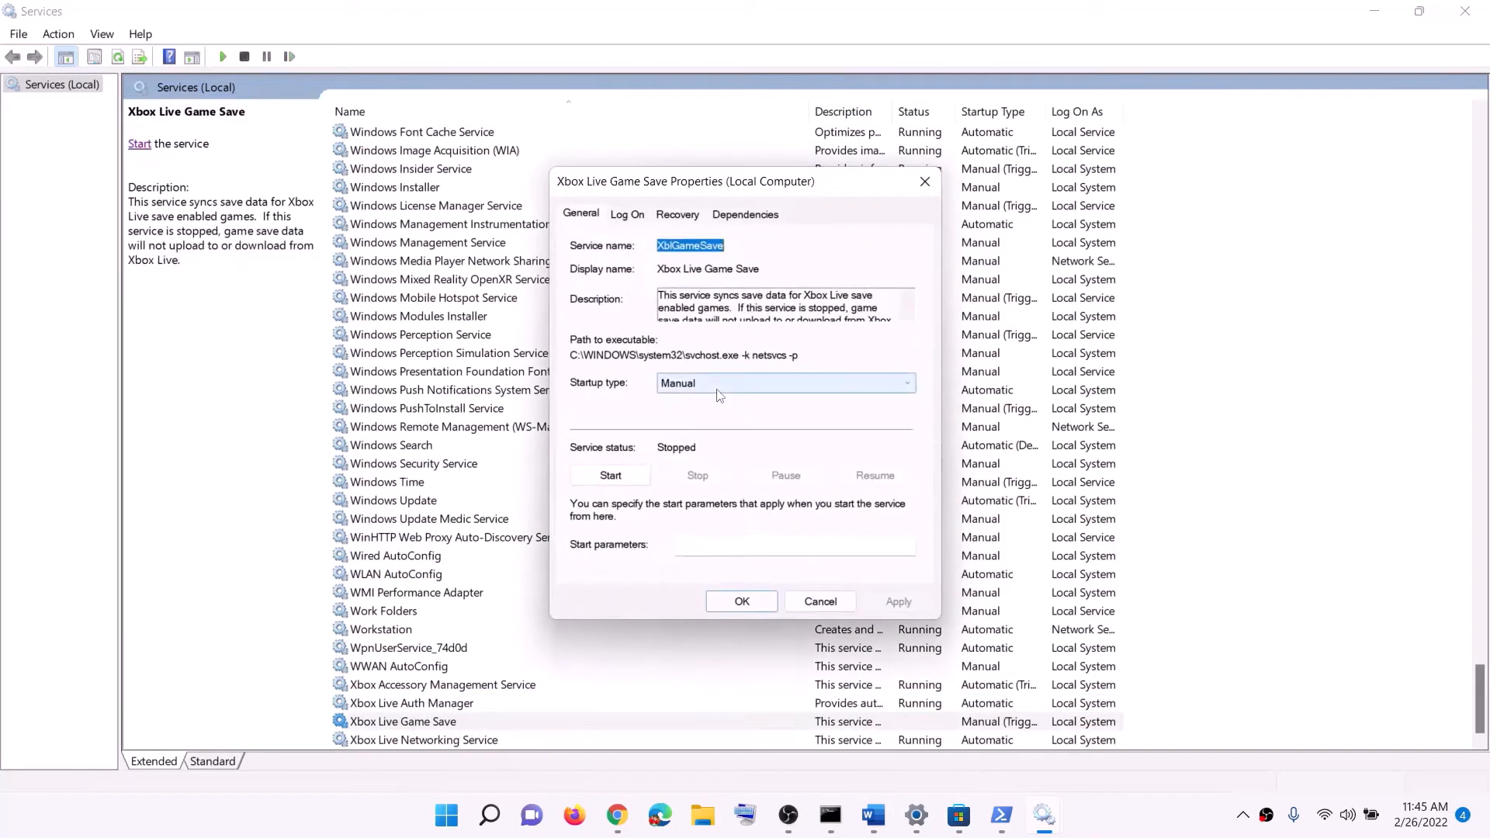
left_click(715, 384)
left_click(706, 413)
left_click(899, 602)
left_click(611, 475)
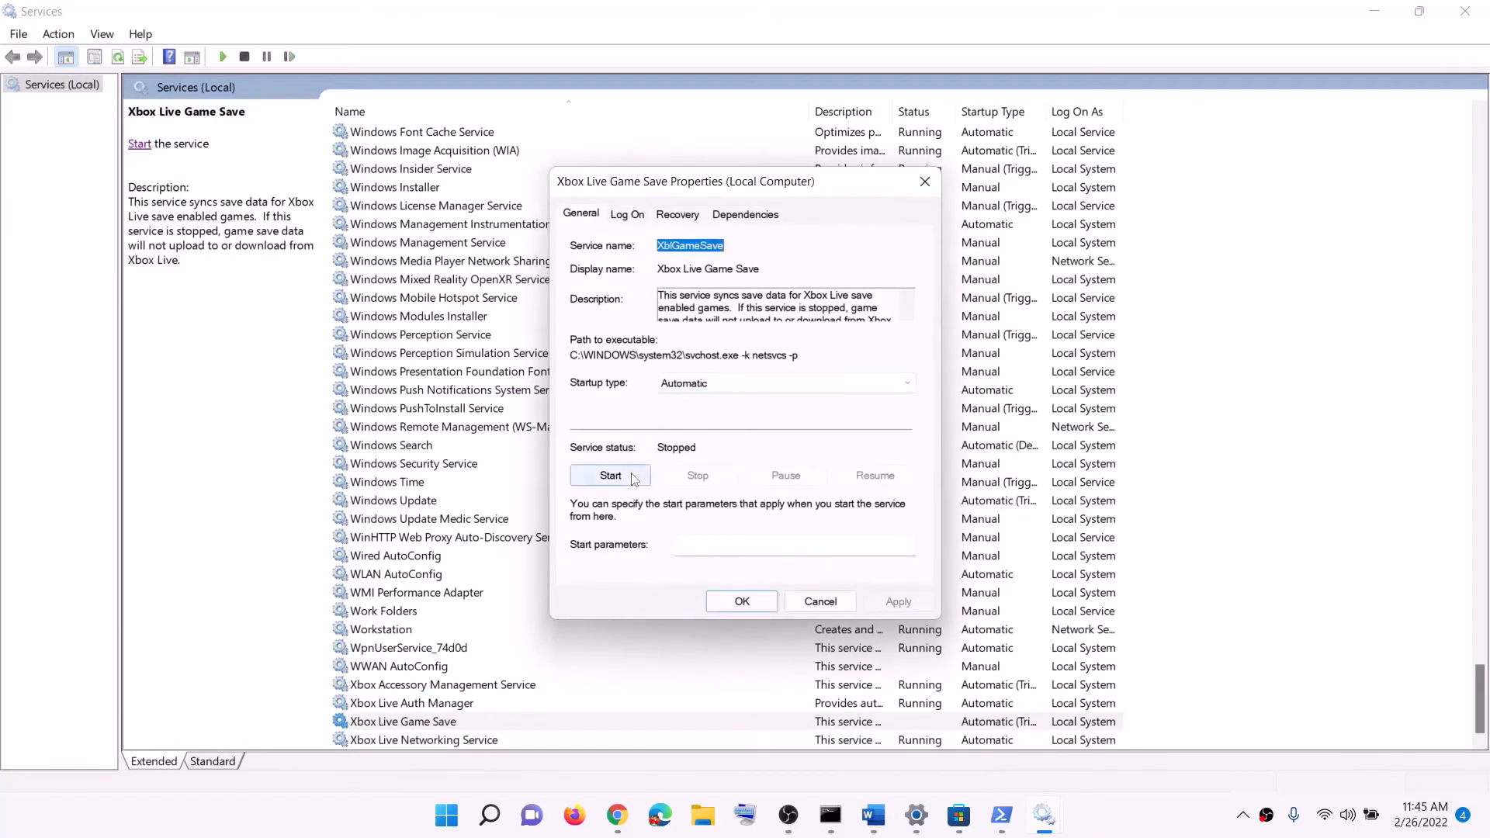
left_click(742, 602)
Set the Xbox Live Networking Service's startup type to Automatic, apply it and close its properties
key("Down")
key("Return")
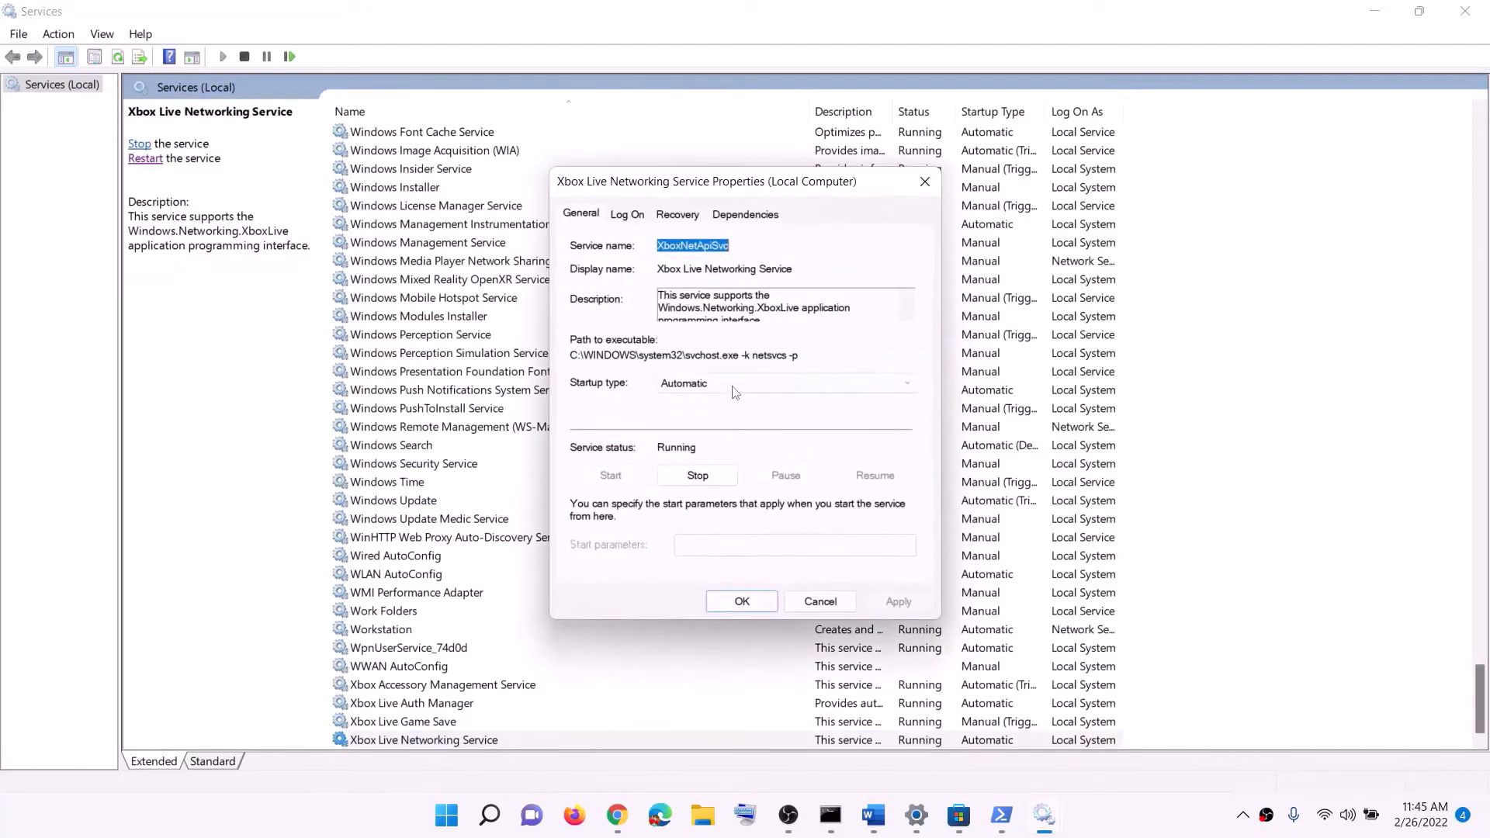
left_click(729, 383)
left_click(706, 412)
left_click(891, 599)
left_click(741, 602)
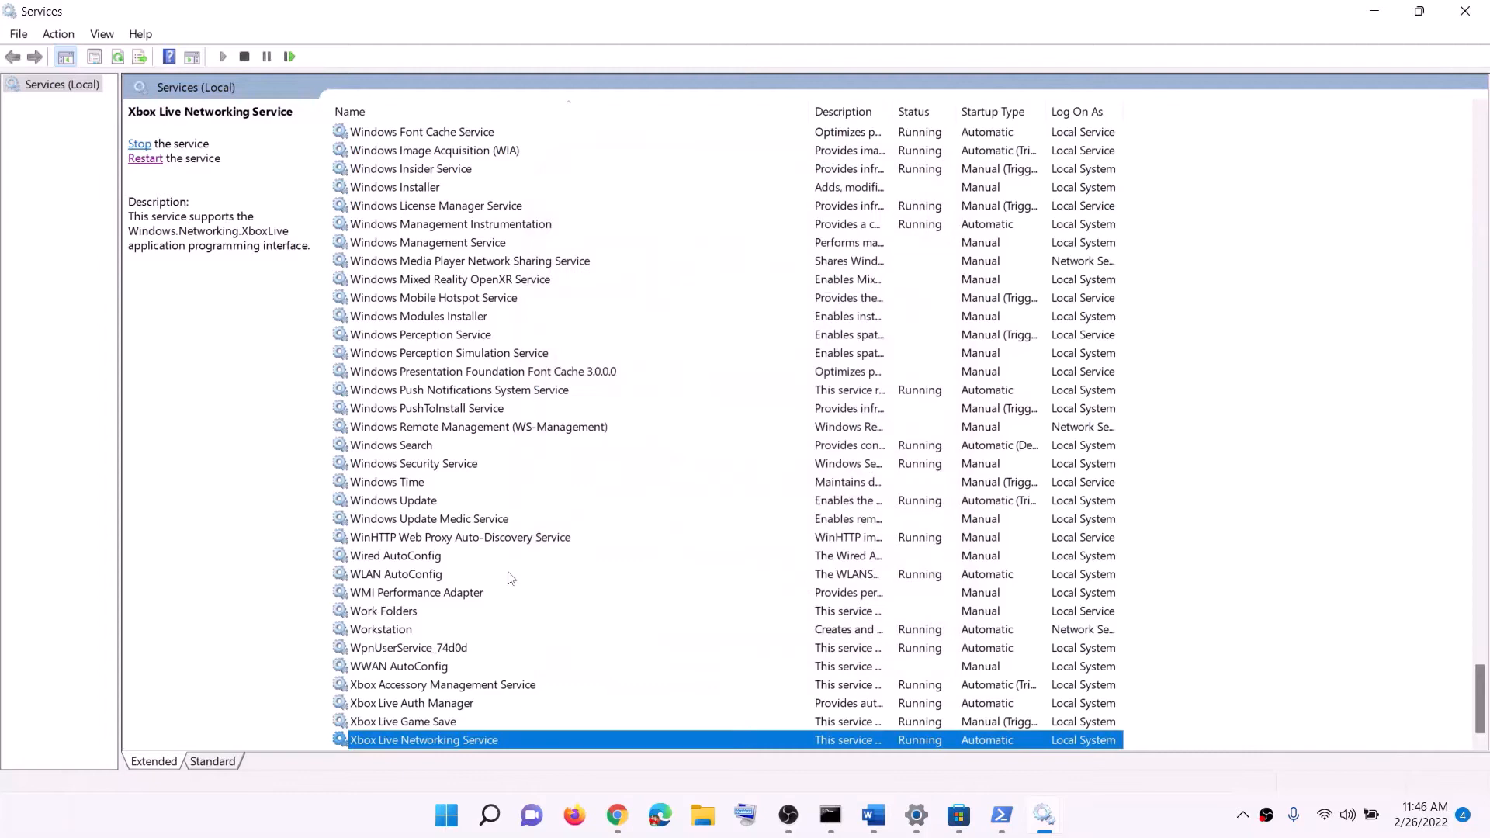
Set the Windows Update service's startup type to Automatic, apply it and close its properties
left_click(409, 500)
double_click(652, 510)
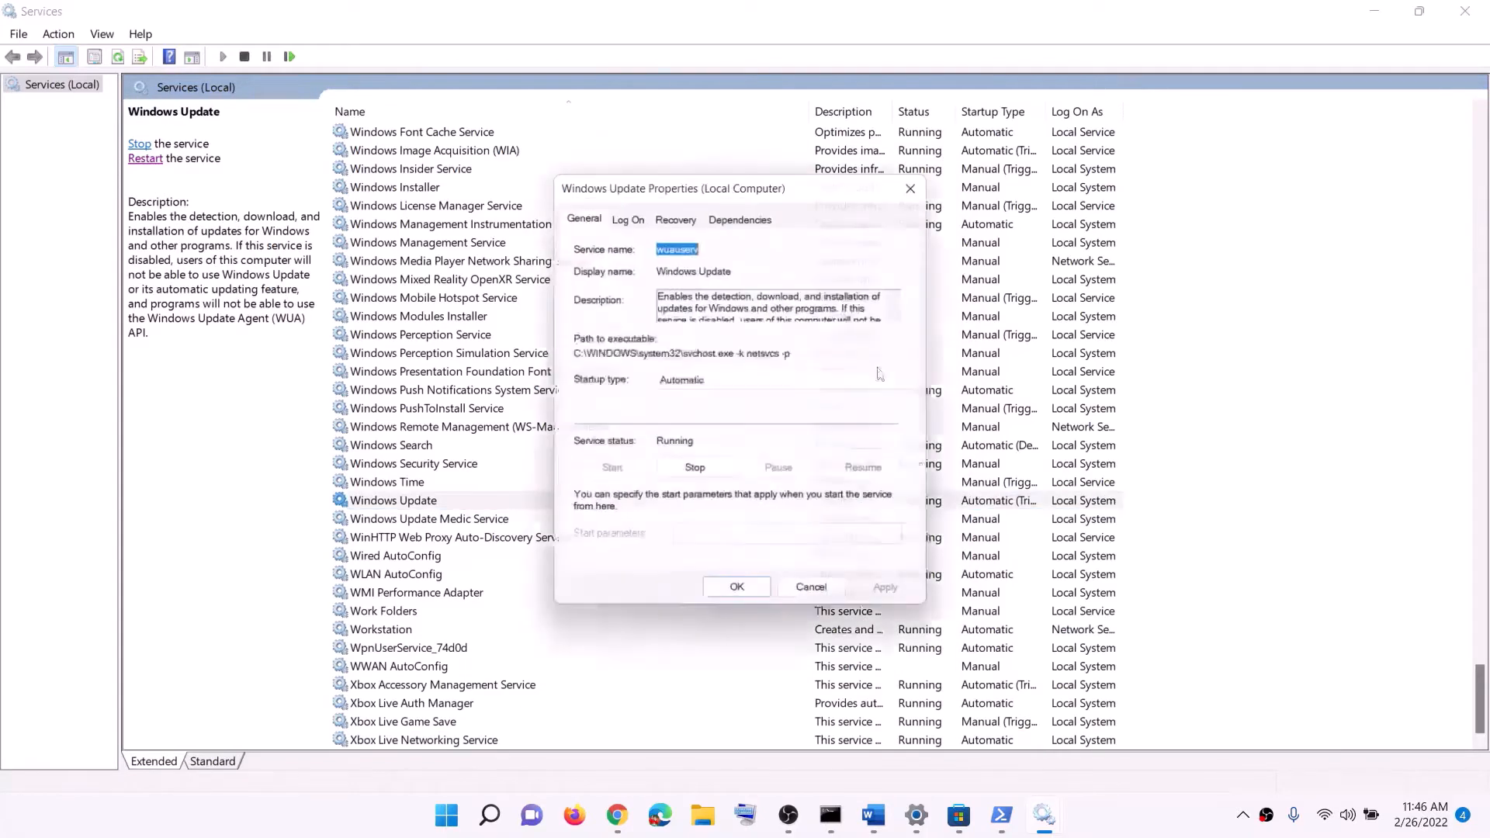
left_click(752, 380)
left_click(851, 508)
left_click(898, 602)
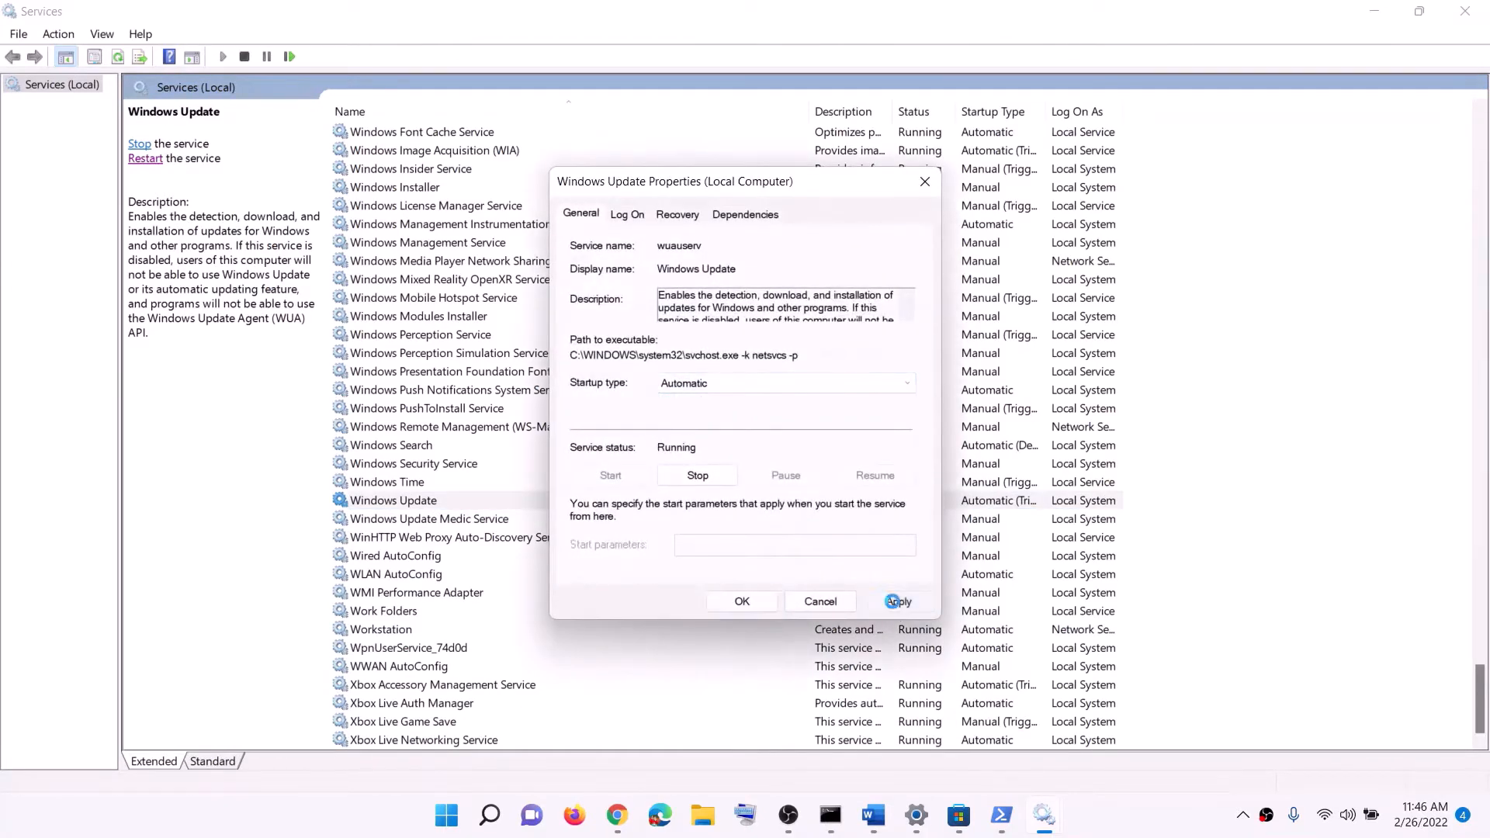
left_click(742, 603)
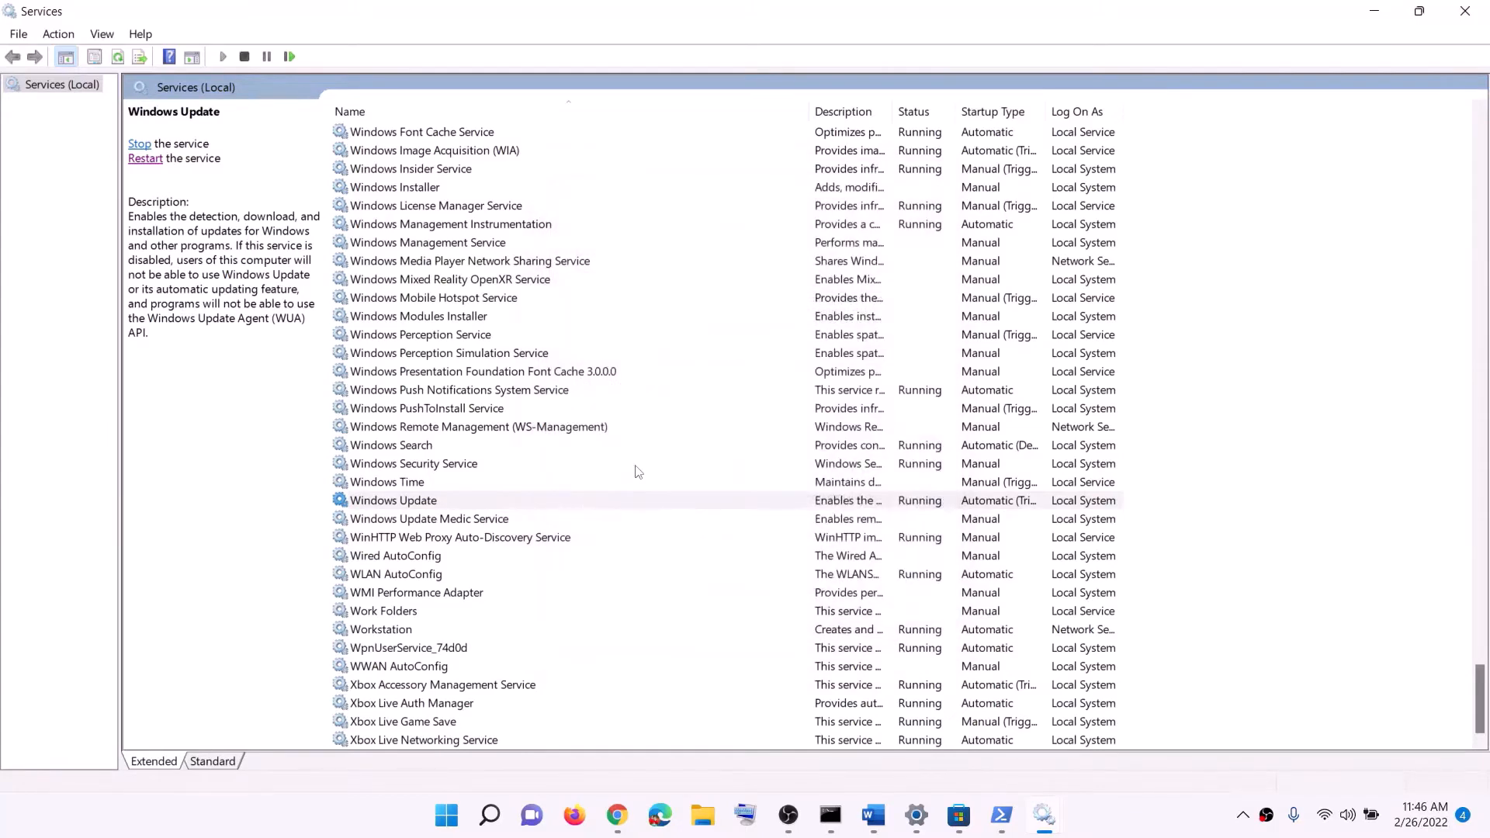
Find the two Gaming Services entries in the service list and check their status and startup type
left_click(509, 429)
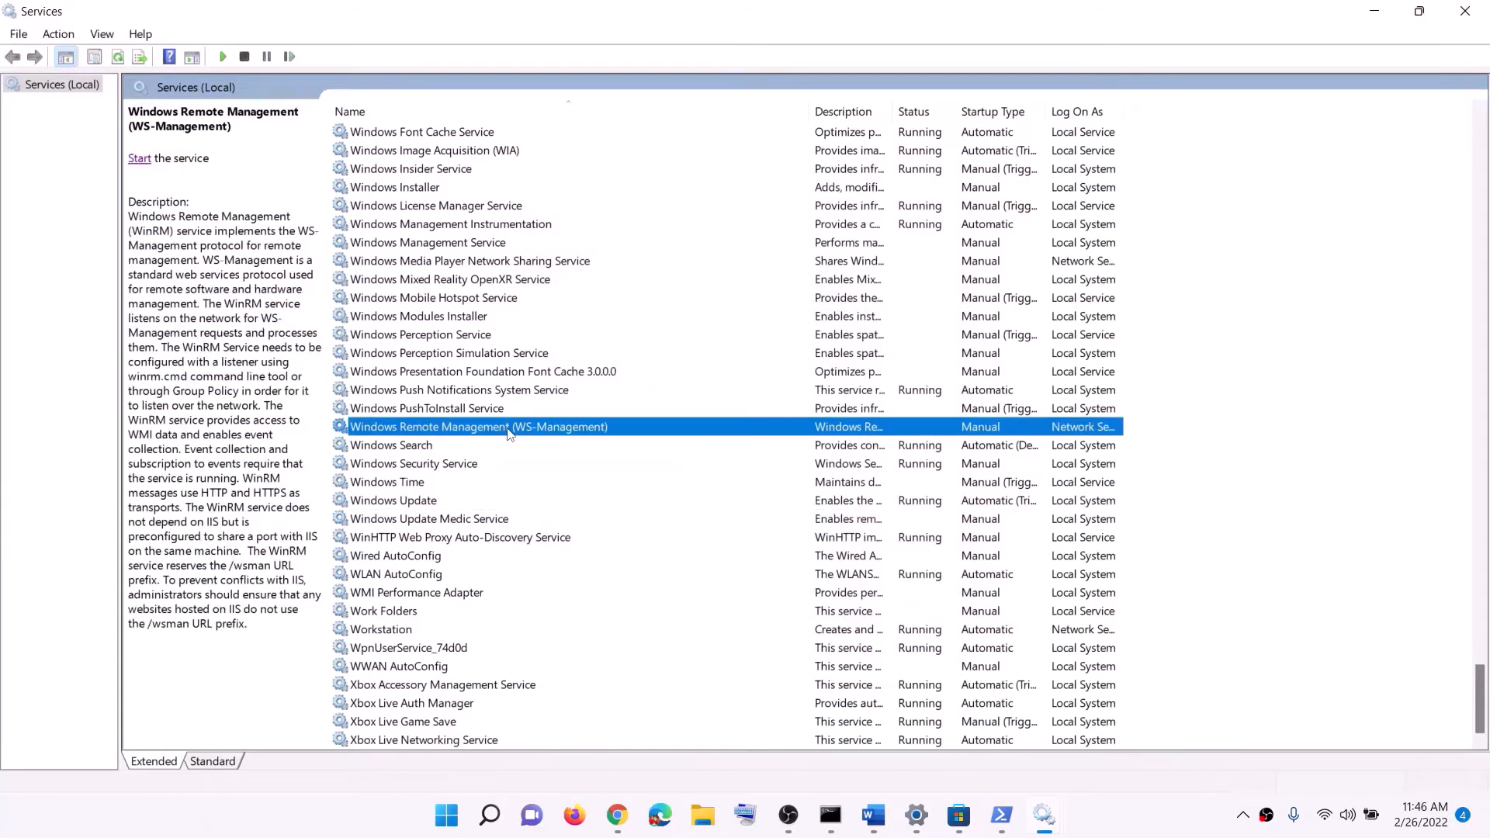
key("g")
scroll(825, 467, "up", 3)
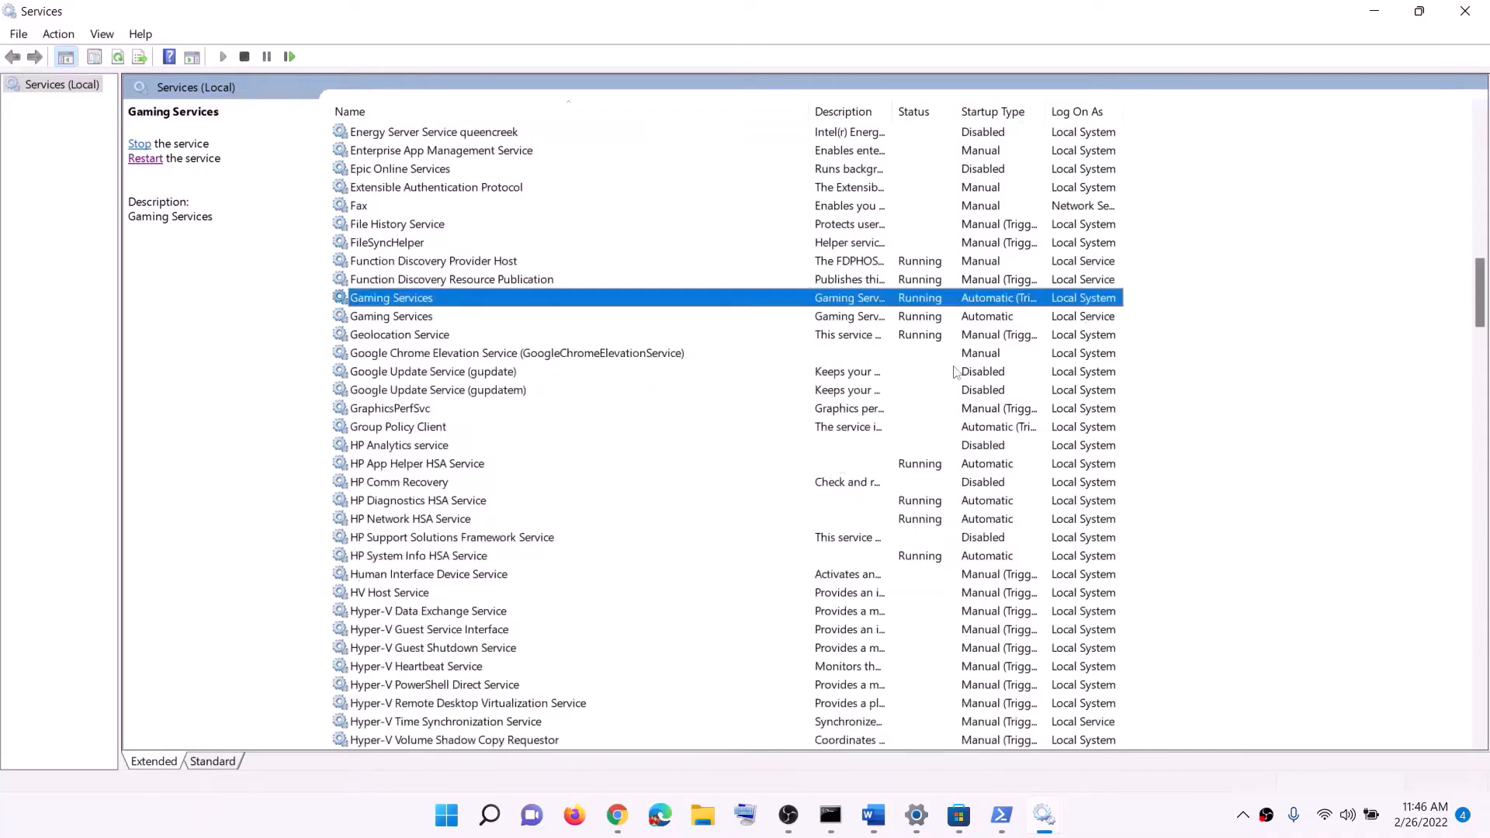
left_click(919, 312)
left_click(918, 300)
left_click(921, 322)
left_click(924, 302)
right_click(918, 304)
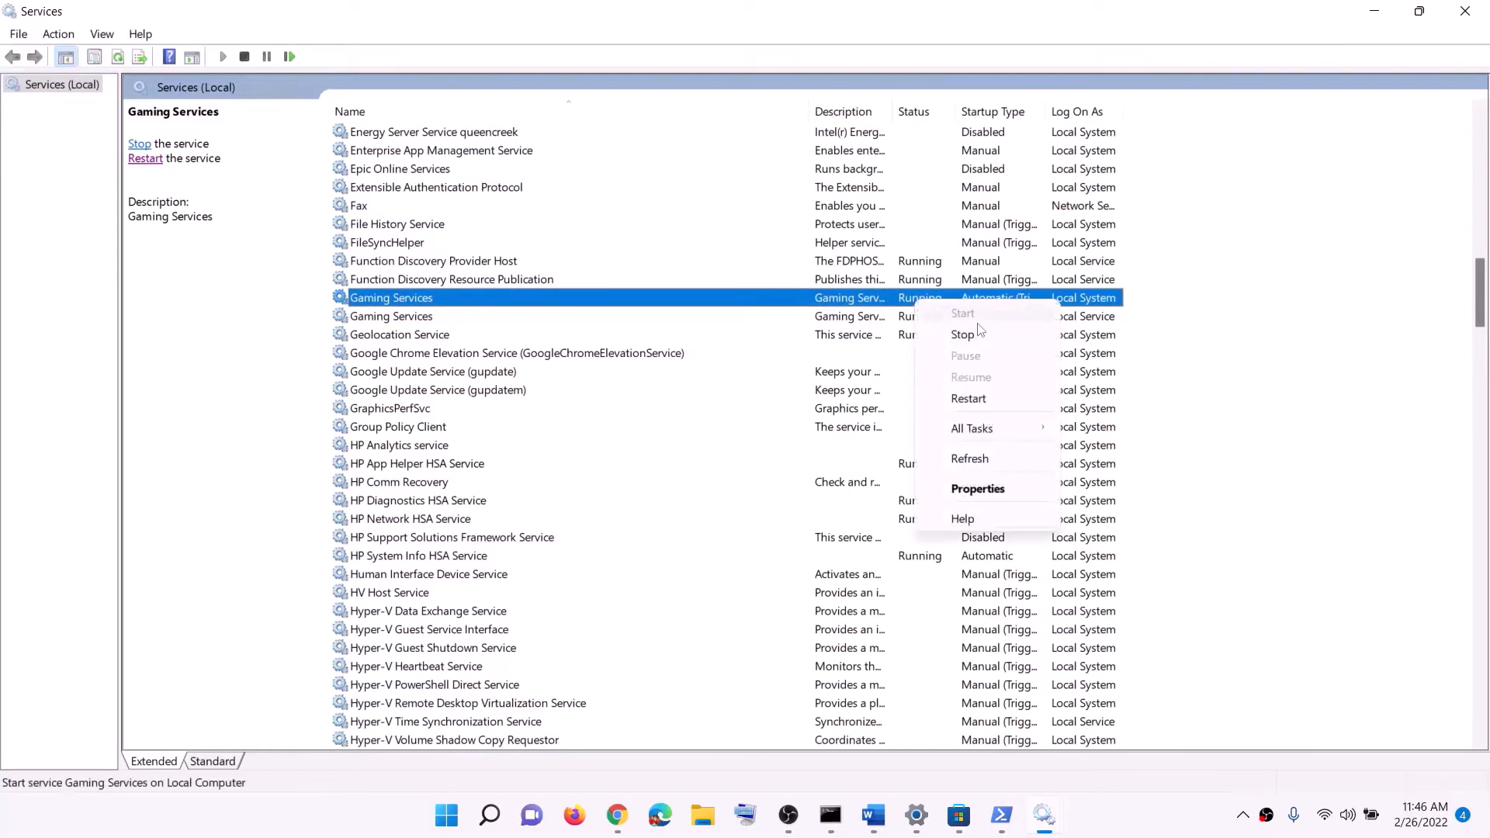
left_click(908, 316)
left_click(916, 300)
left_click(918, 319)
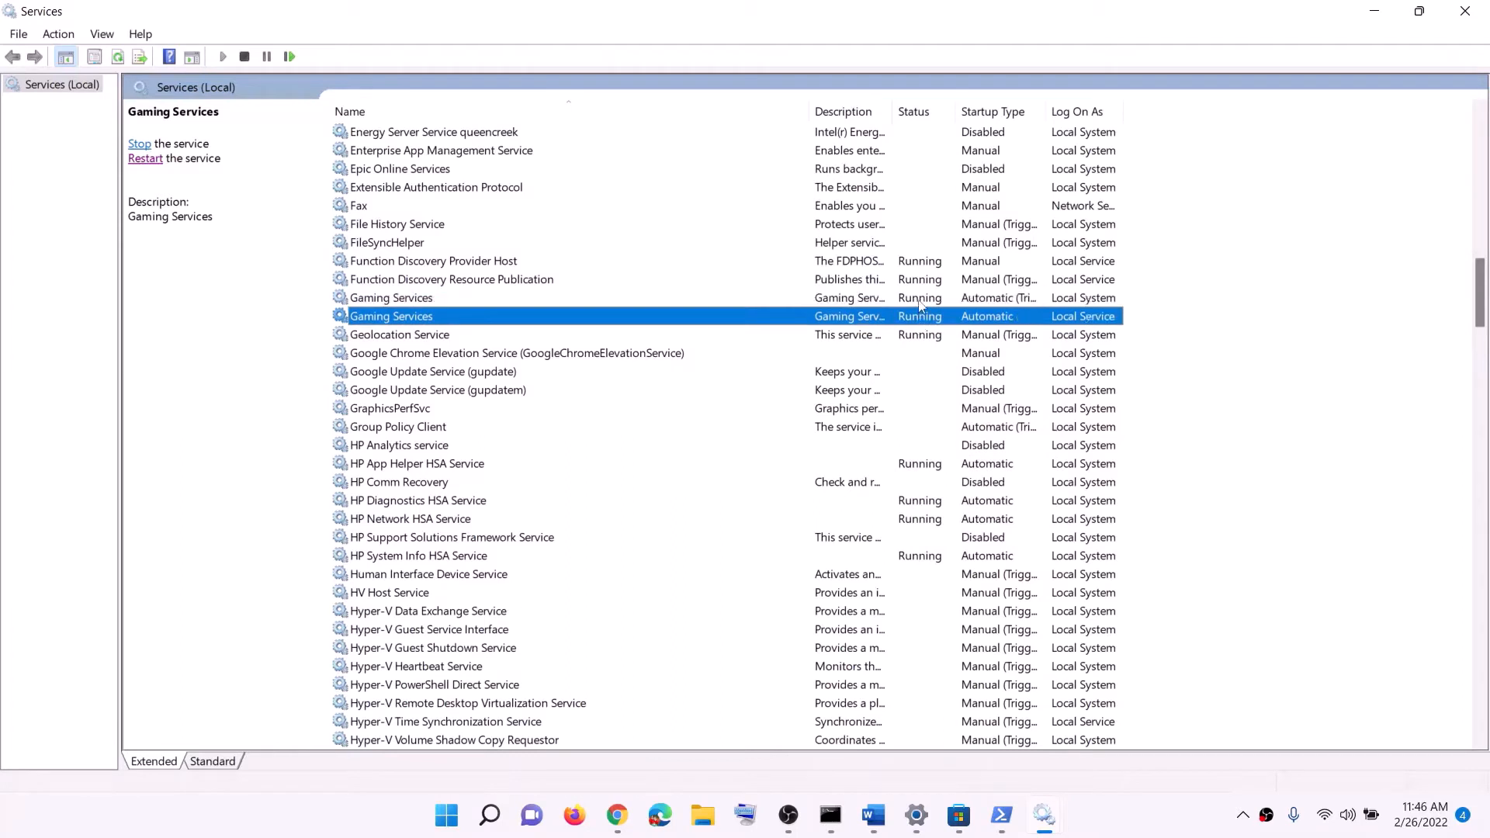
left_click(919, 304)
left_click(920, 315)
left_click(923, 303)
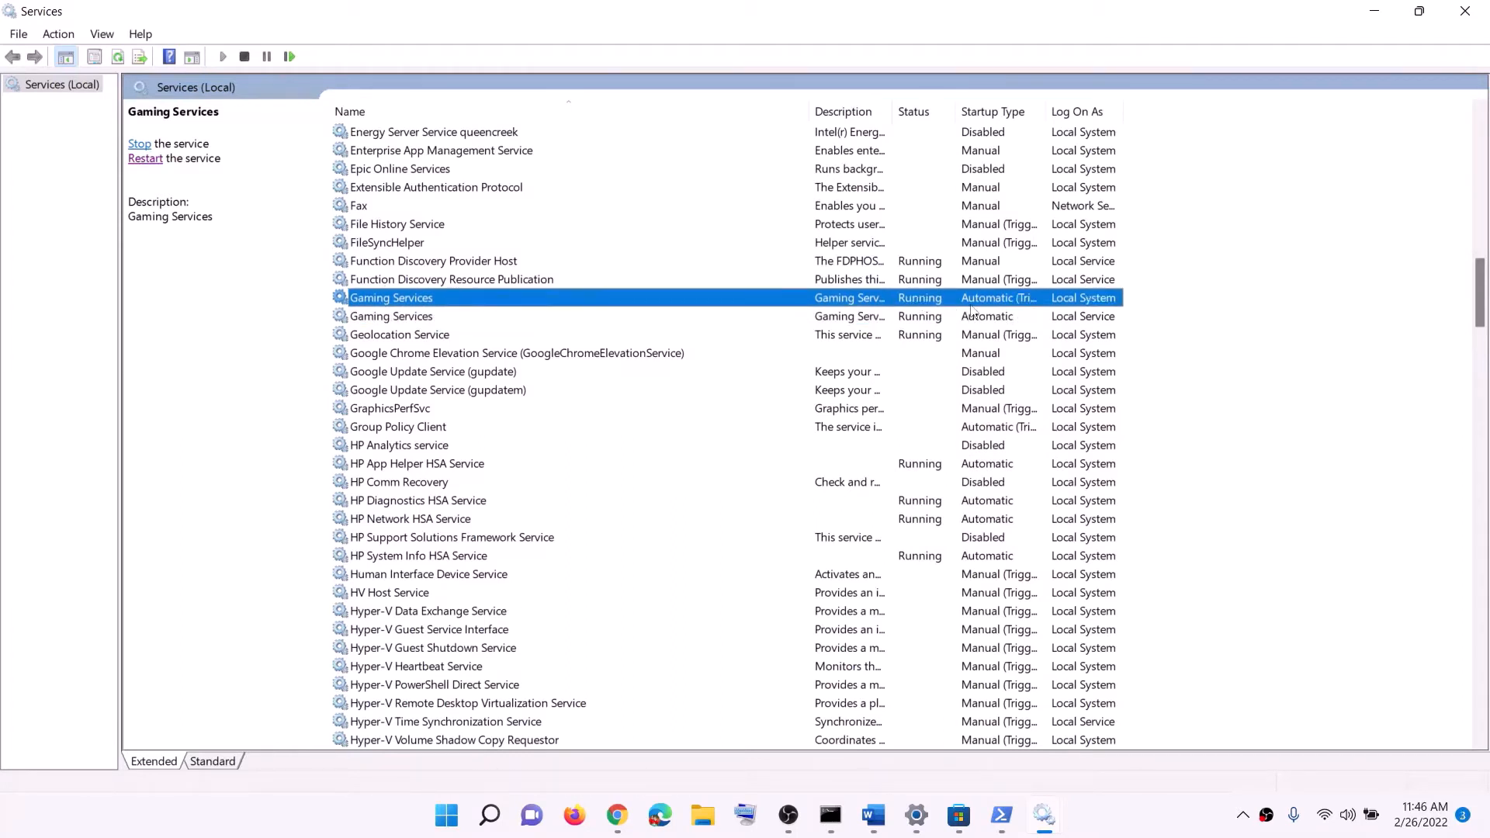
Stop the first Gaming Services entry and the second one below it
right_click(925, 308)
left_click(954, 335)
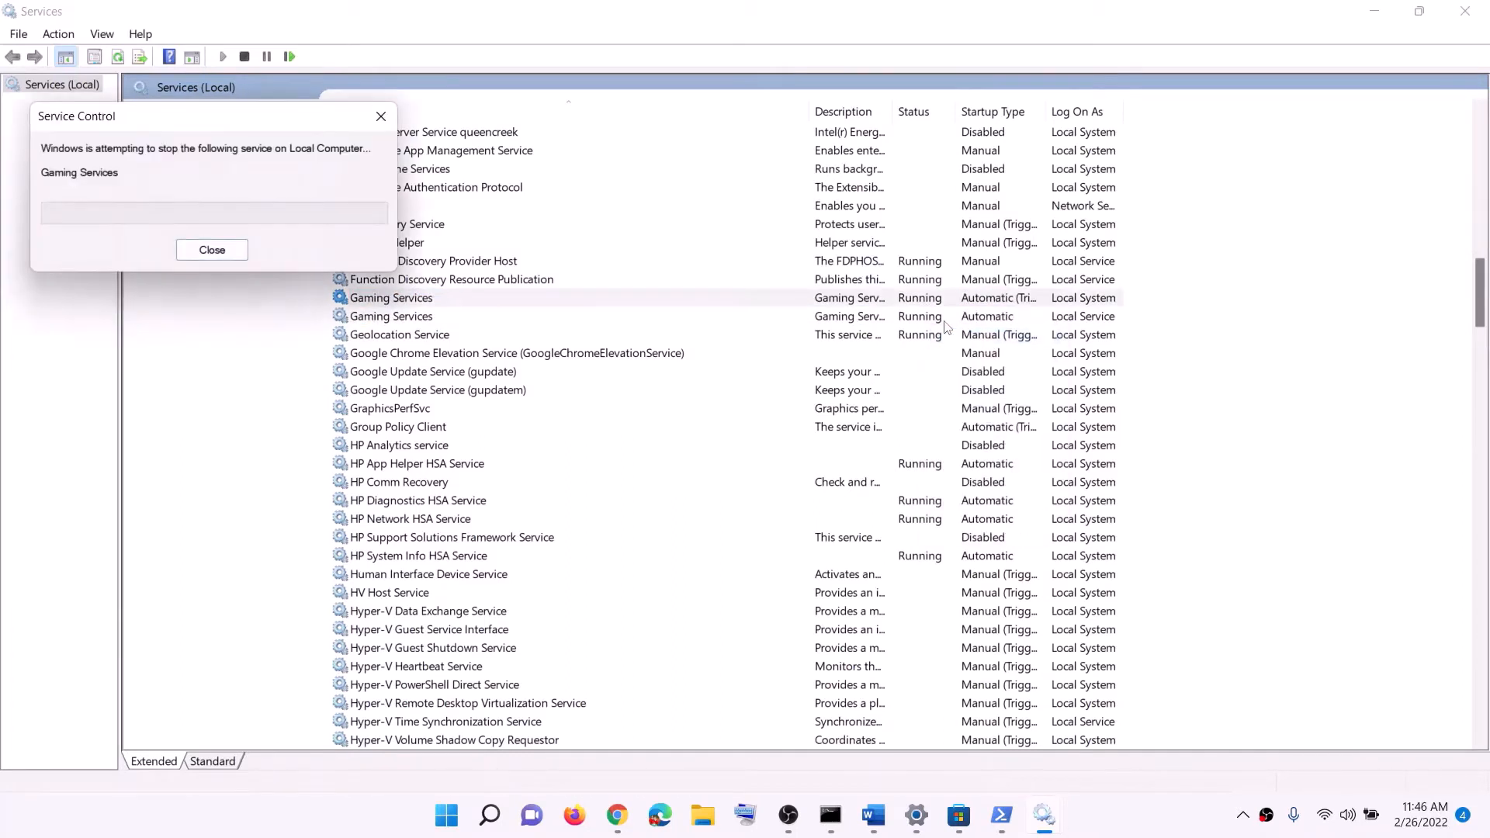
left_click(924, 318)
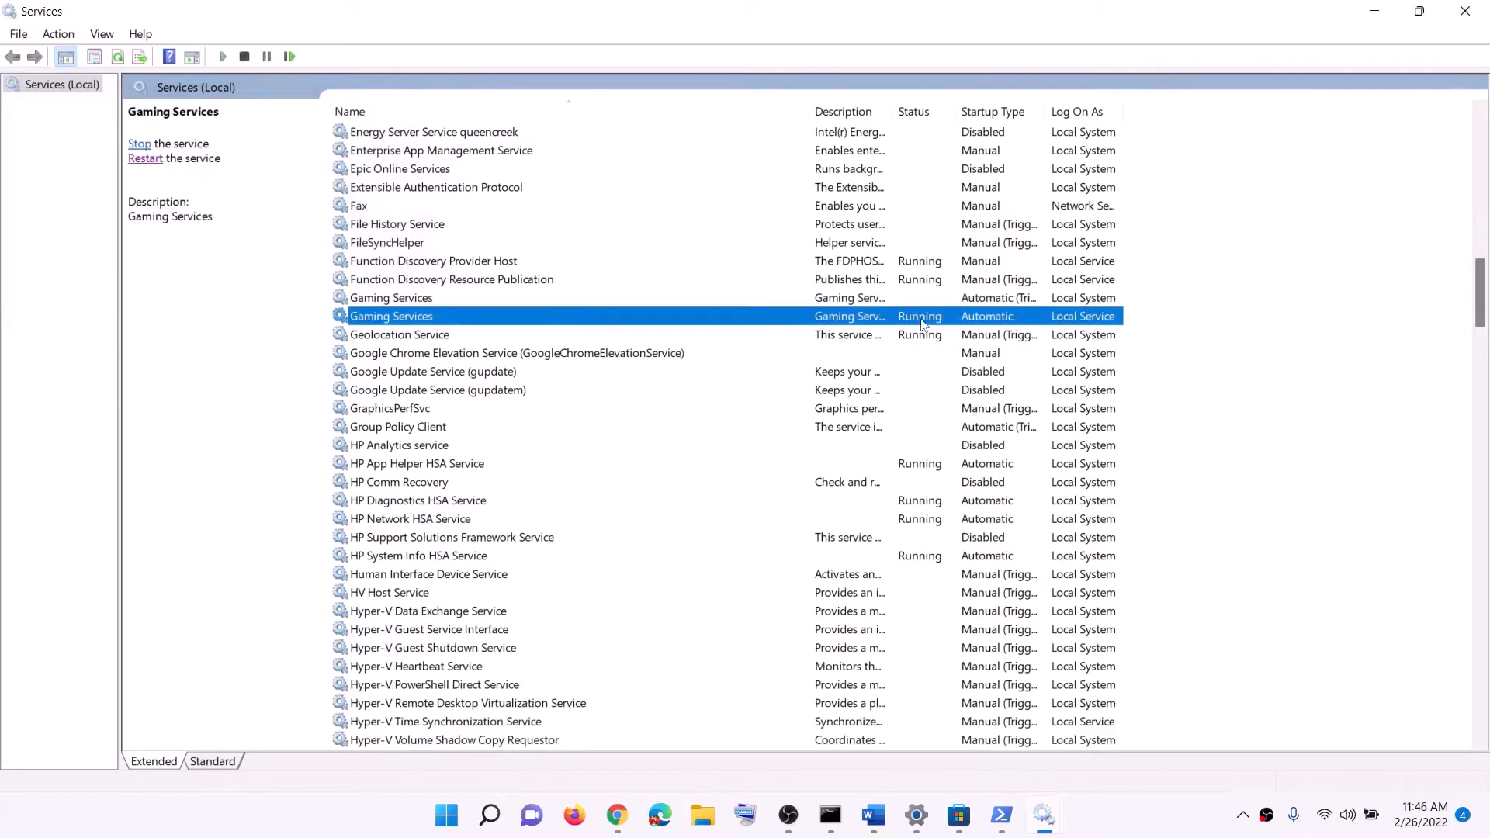
right_click(921, 320)
left_click(967, 354)
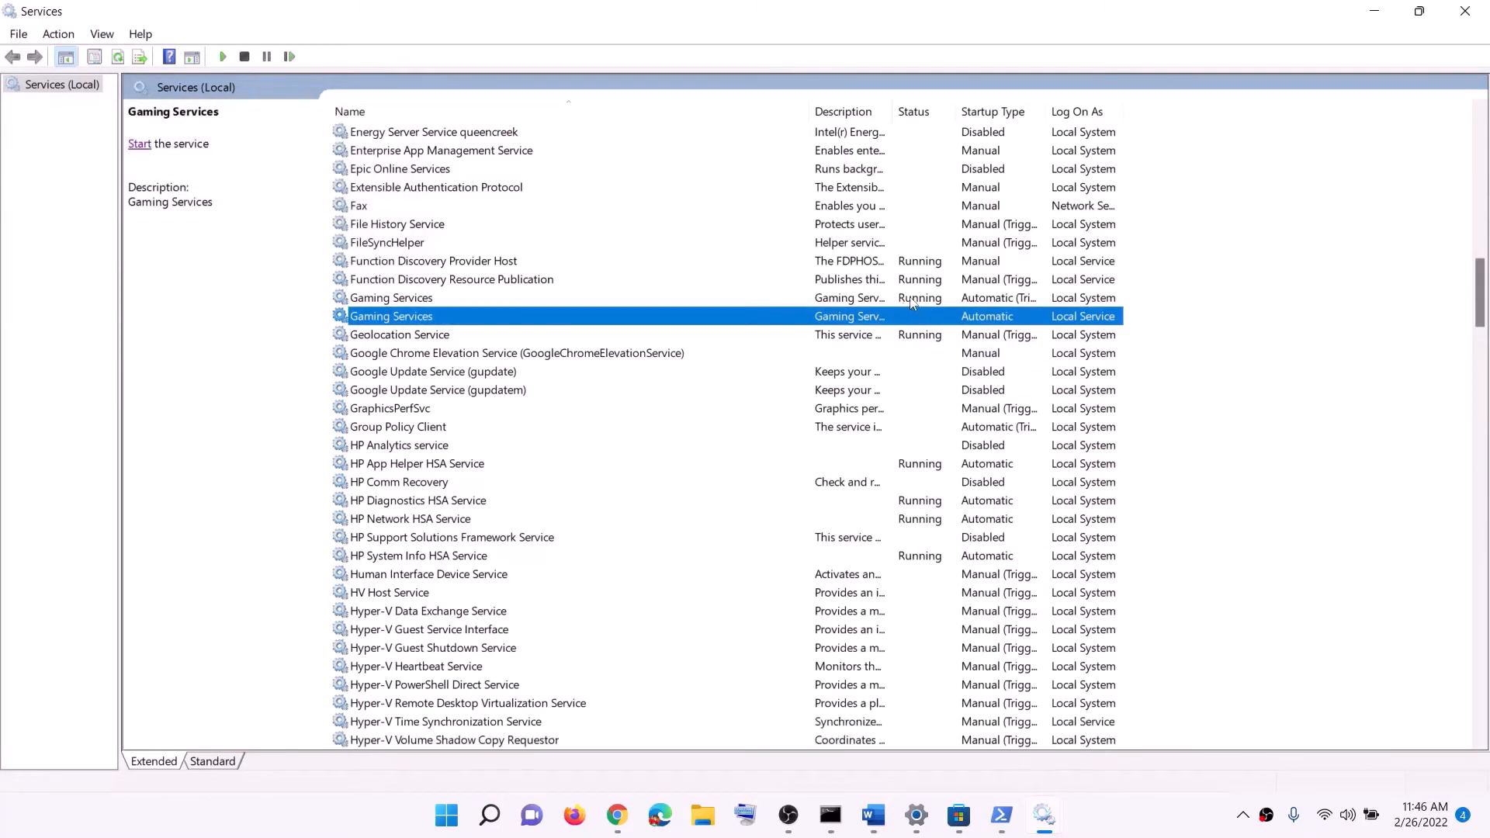
Restart the first Gaming Services entry and start the second one
left_click(912, 301)
right_click(912, 303)
left_click(979, 391)
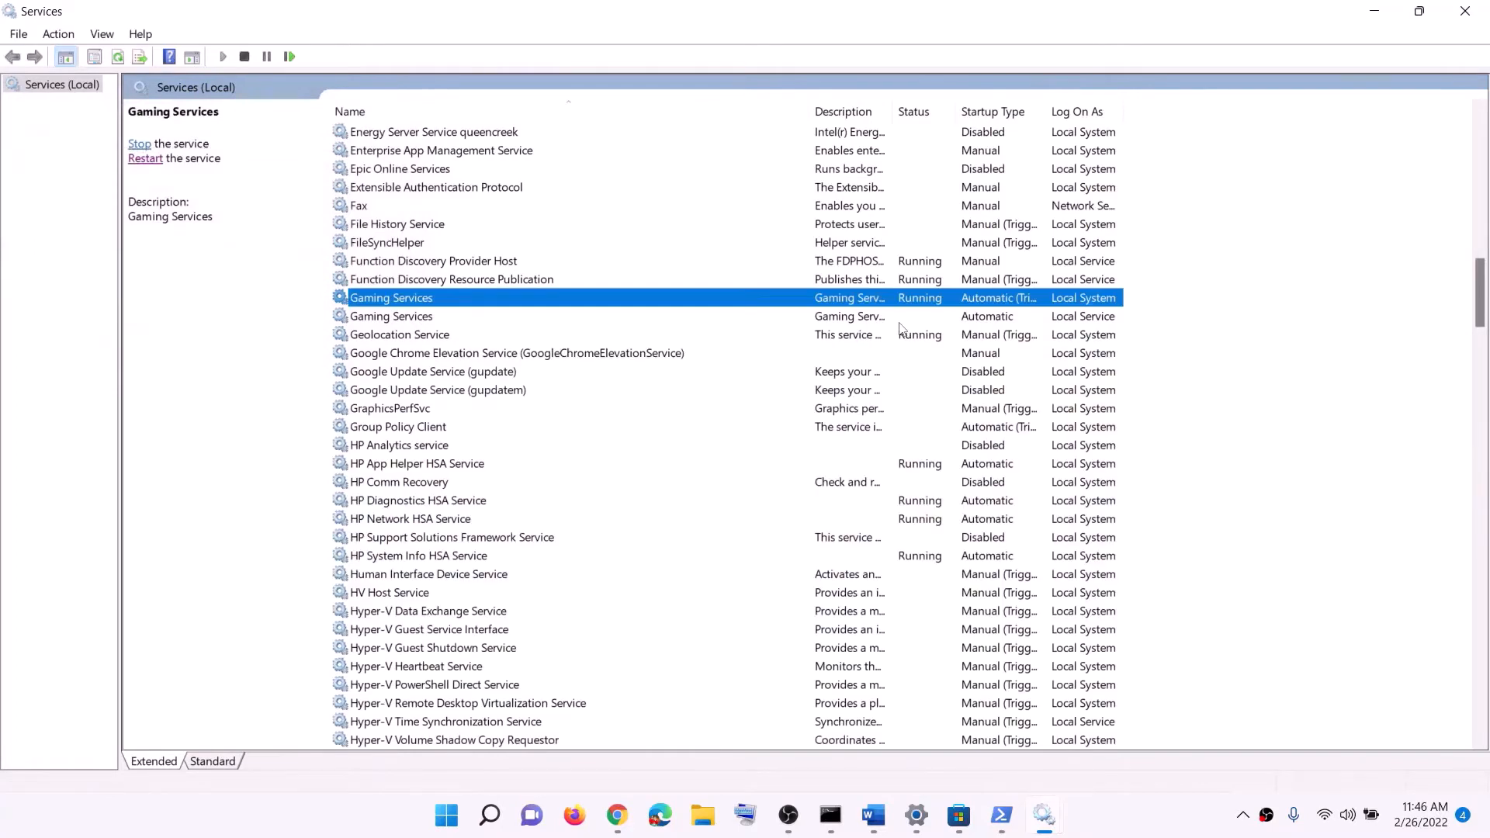
left_click(900, 320)
right_click(899, 327)
left_click(931, 339)
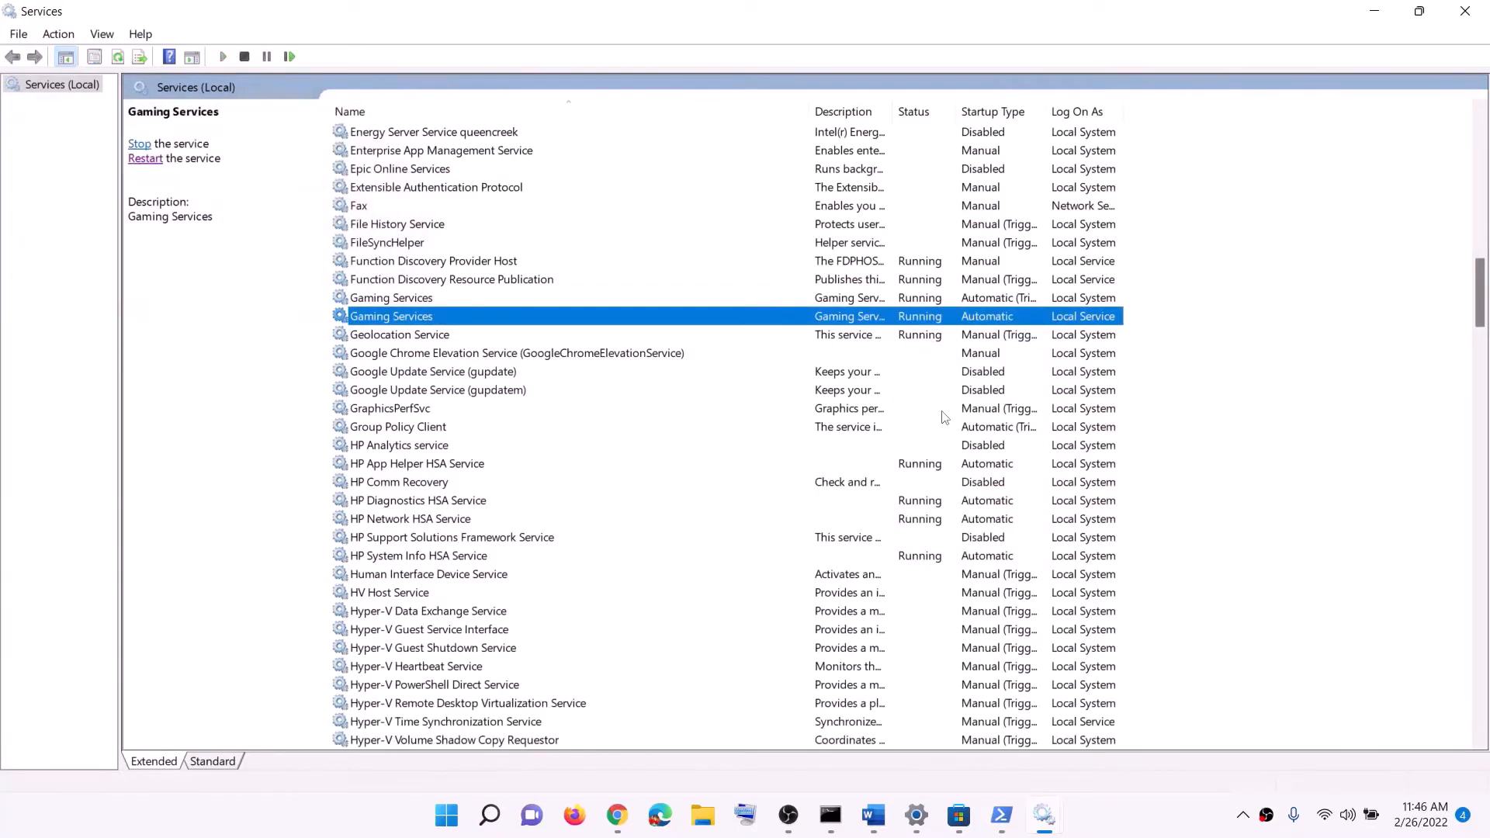
Set the Microsoft Store Install Service's startup type to Automatic, apply it and close its properties
left_click(774, 428)
key("m")
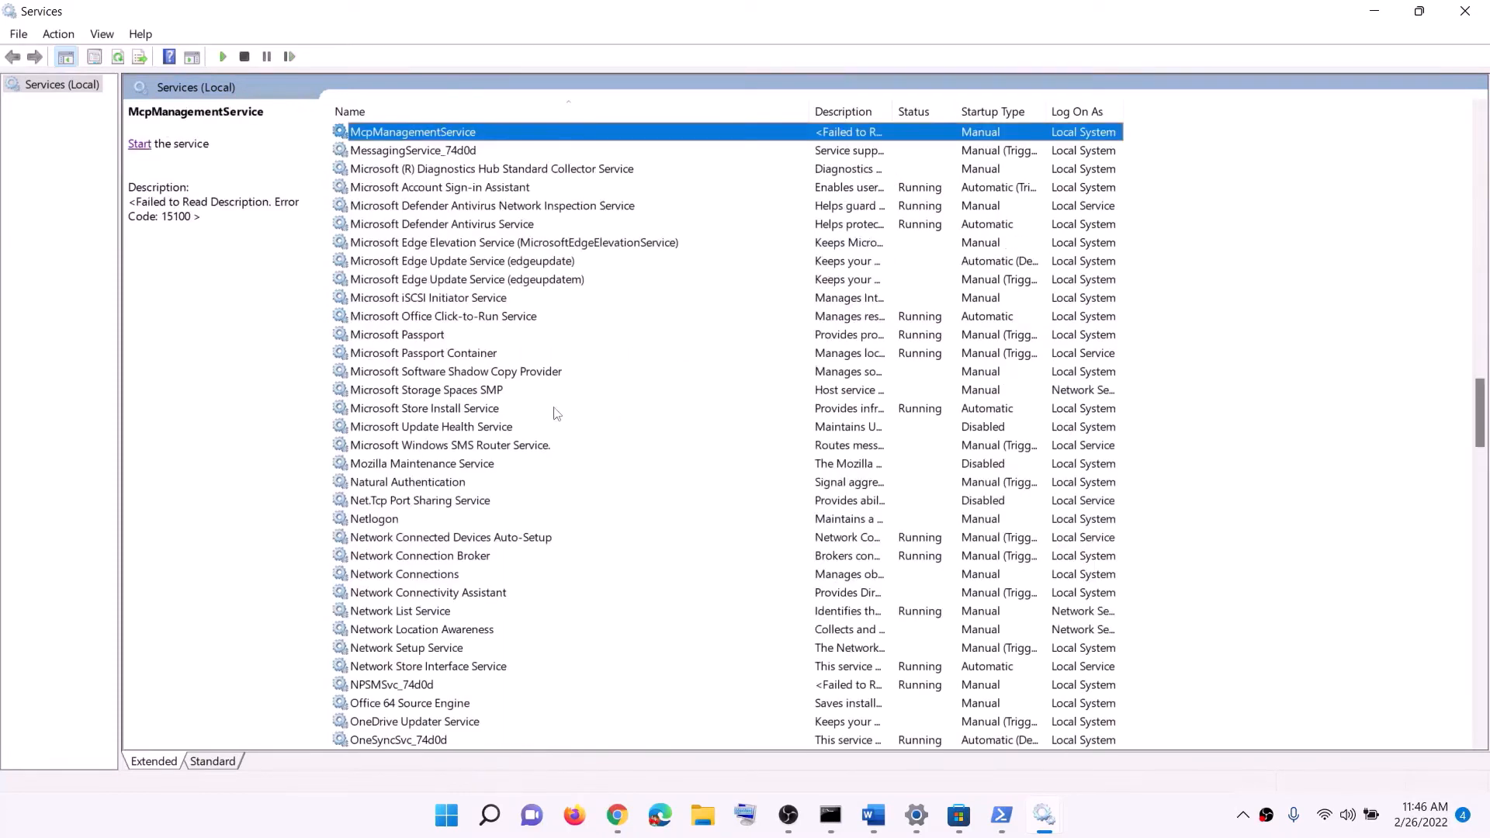
left_click(471, 410)
double_click(821, 411)
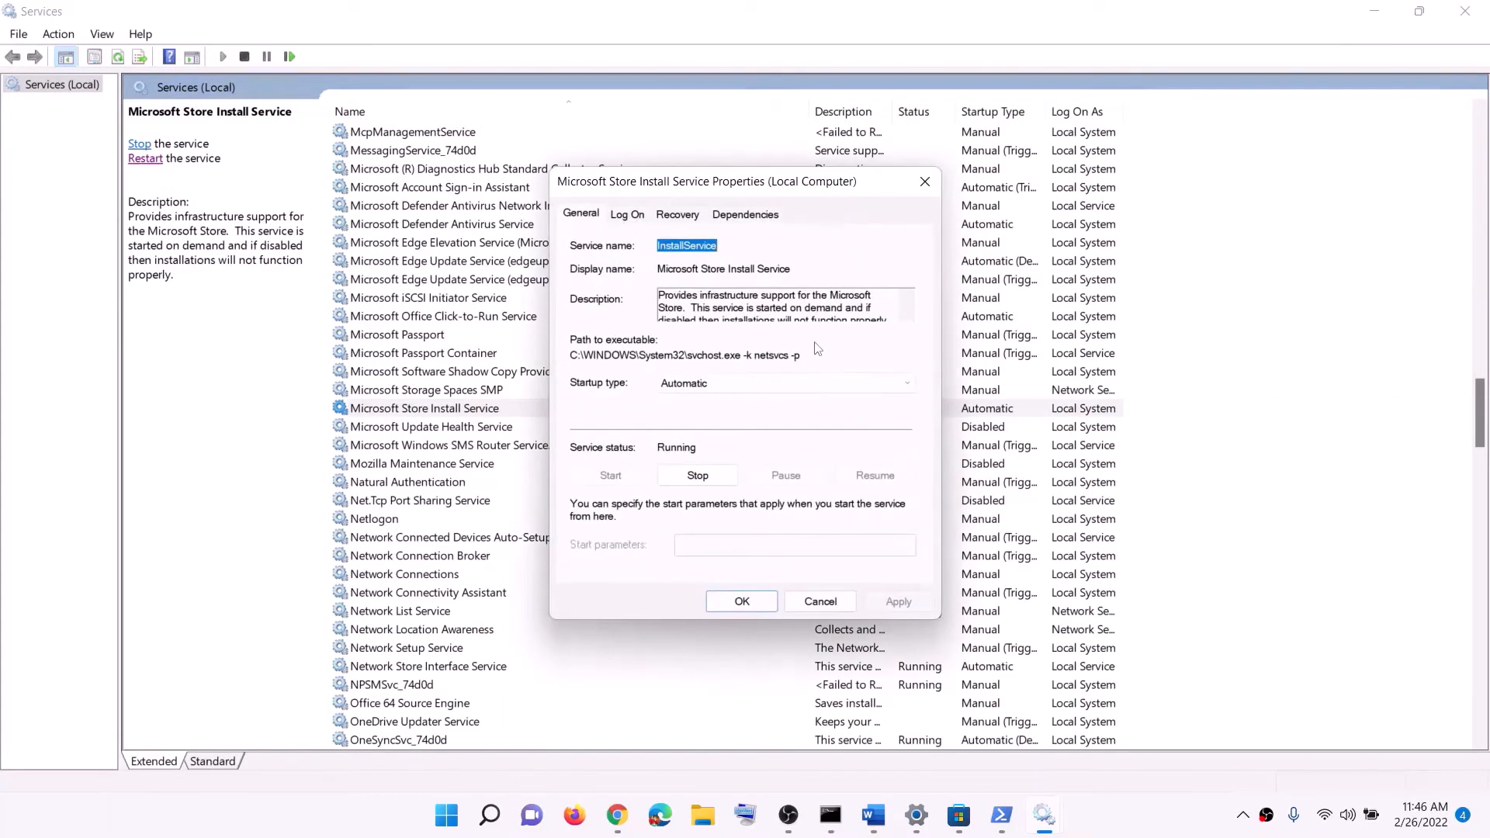
left_click(729, 386)
left_click(714, 417)
left_click(916, 605)
left_click(733, 597)
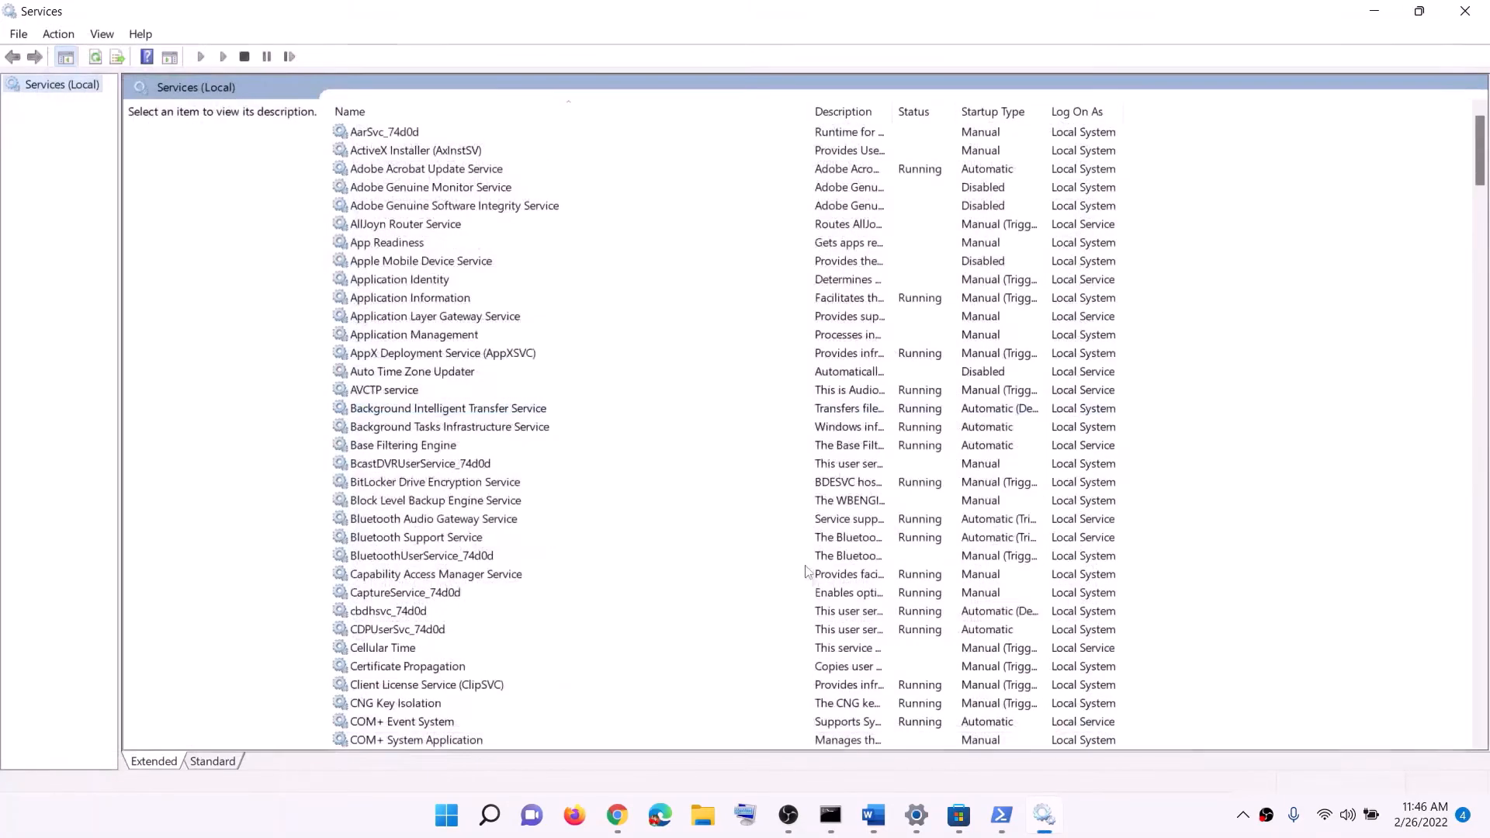
Switch to the Word document, review the rest of the service list and select "Update Windows" in Step 10
left_click(871, 815)
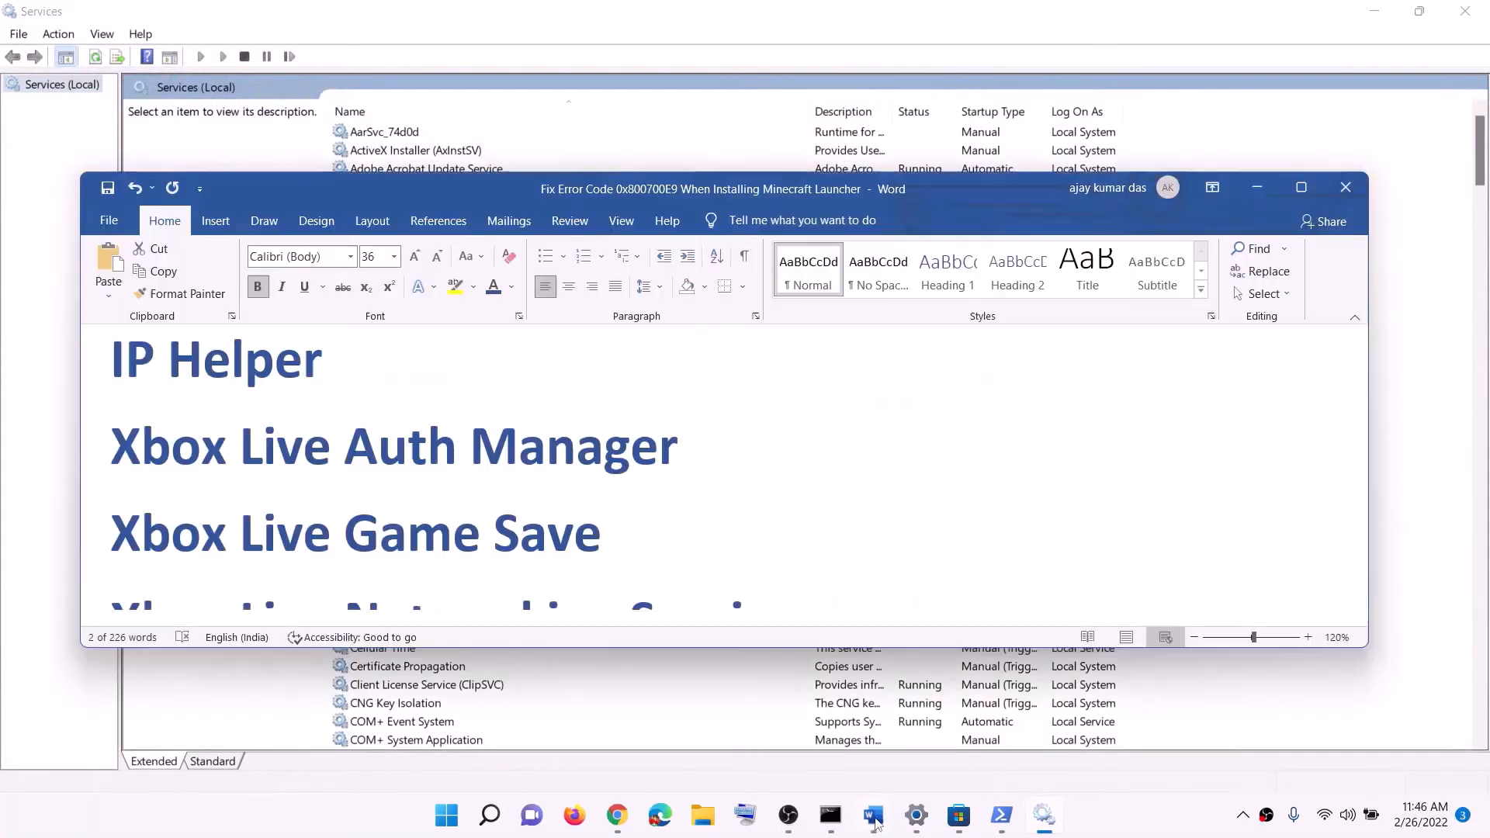
scroll(572, 495, "down", 3)
scroll(575, 498, "down", 5)
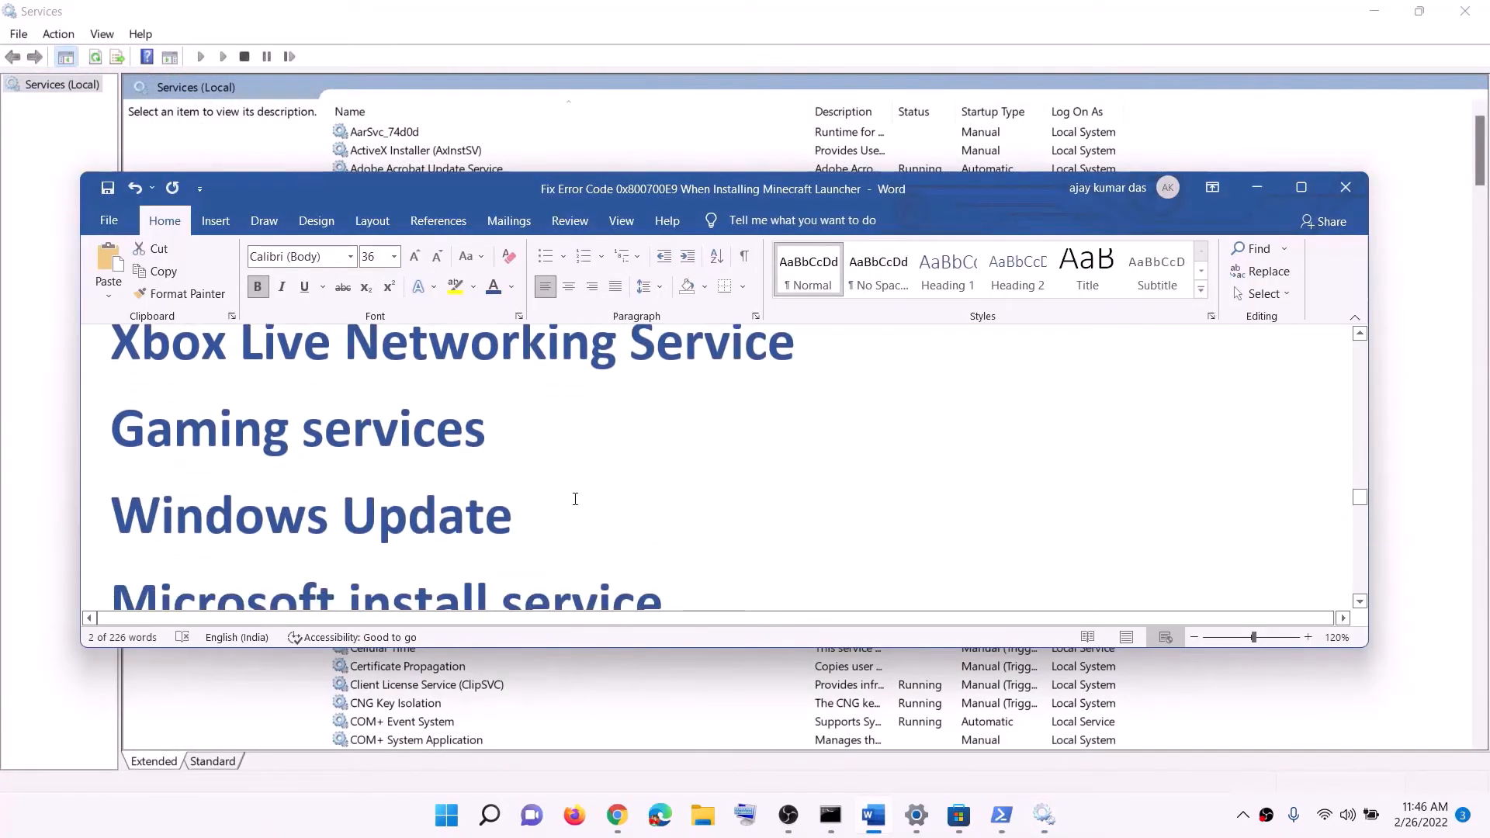
left_click_drag(315, 501, 748, 504)
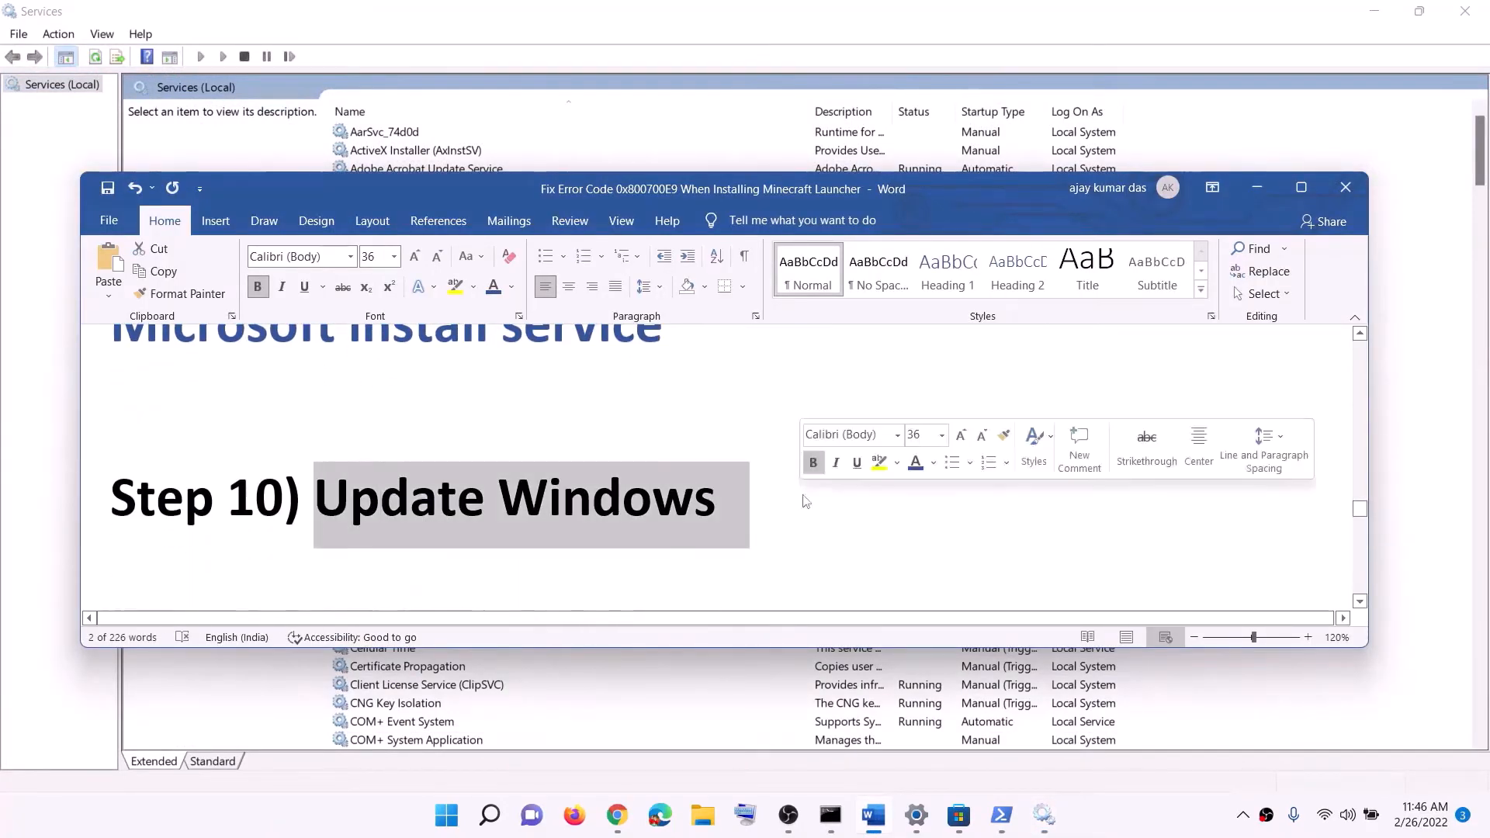
Open Windows Update in the Settings app and check for updates
left_click(446, 815)
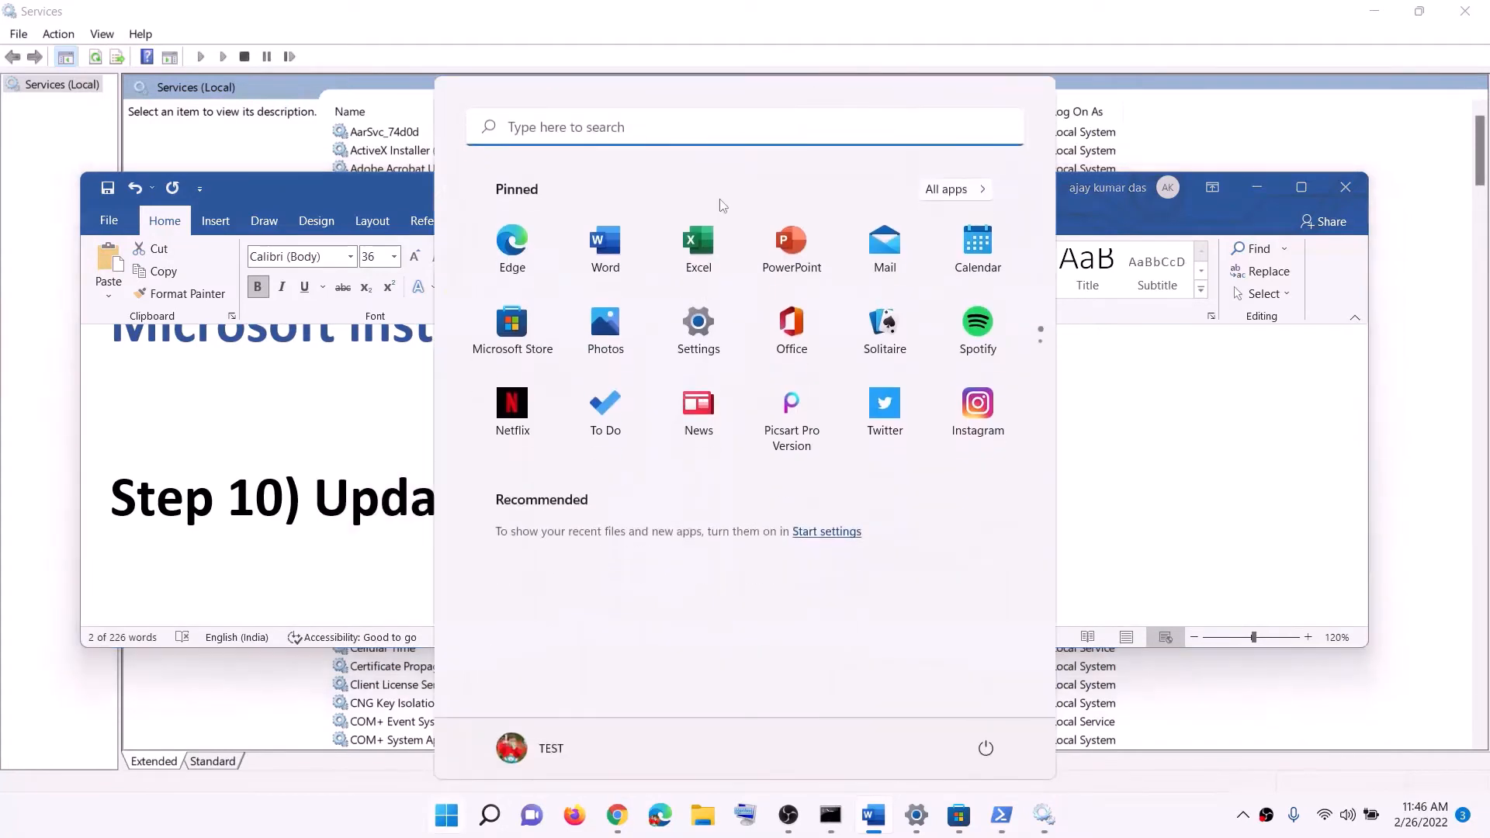
left_click(698, 334)
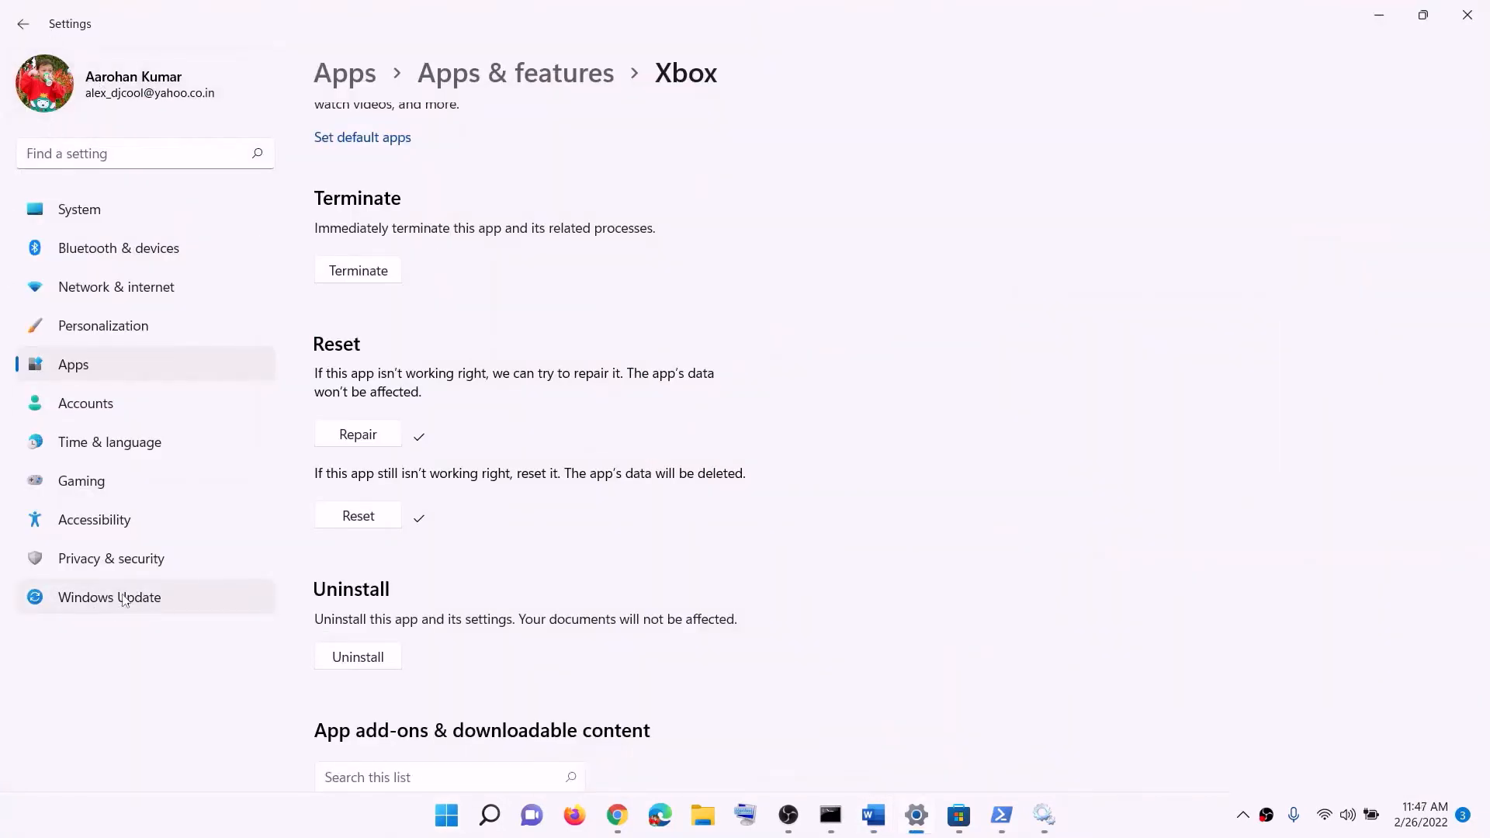
left_click(165, 604)
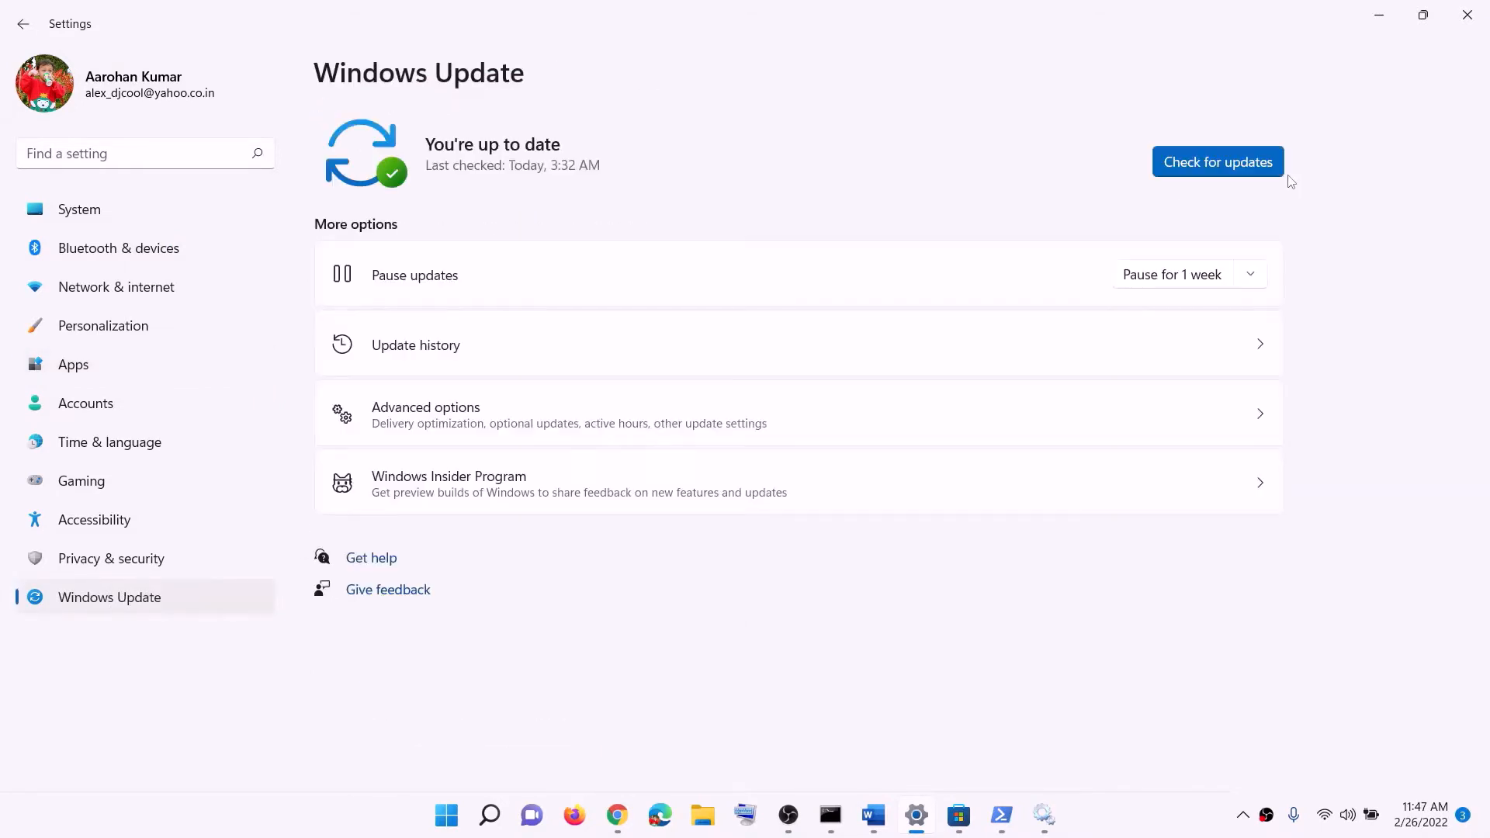
left_click(1212, 164)
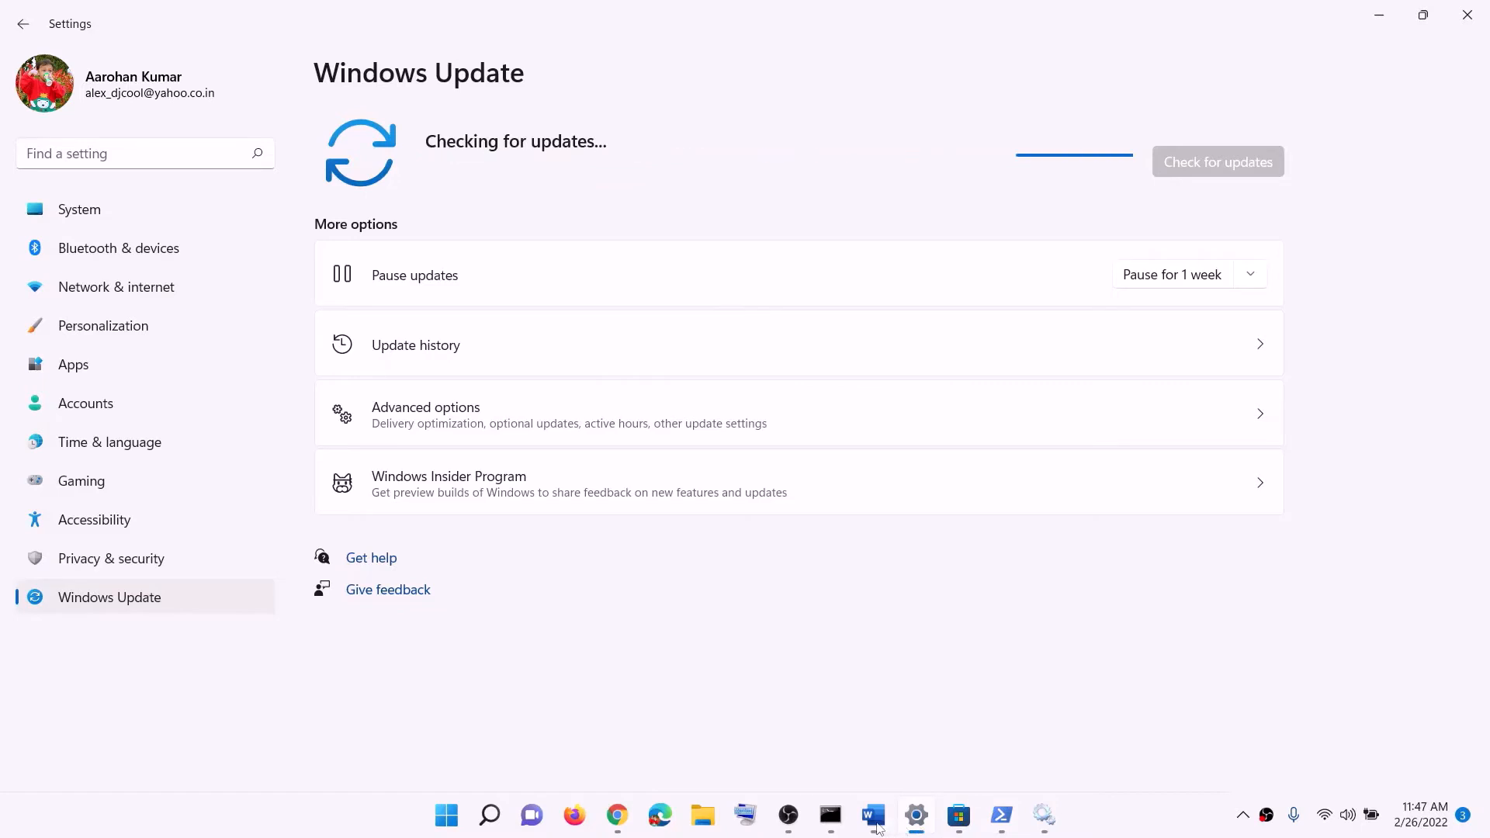
Copy WSRESET from Step 11 in the Word document and search Windows for it
left_click(873, 817)
scroll(468, 473, "down", 4)
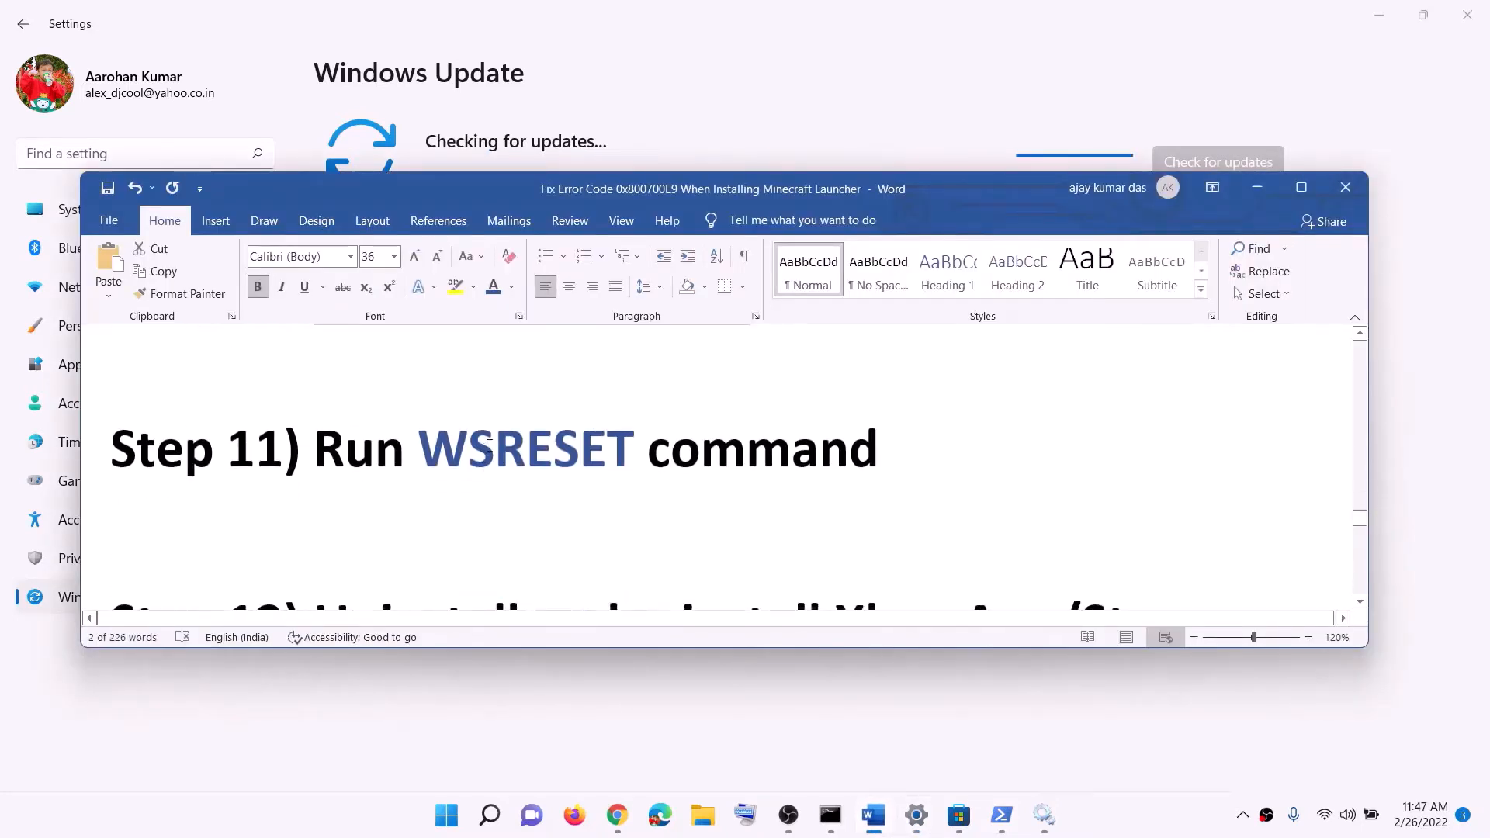
double_click(502, 493)
key("ctrl+c")
left_click(447, 815)
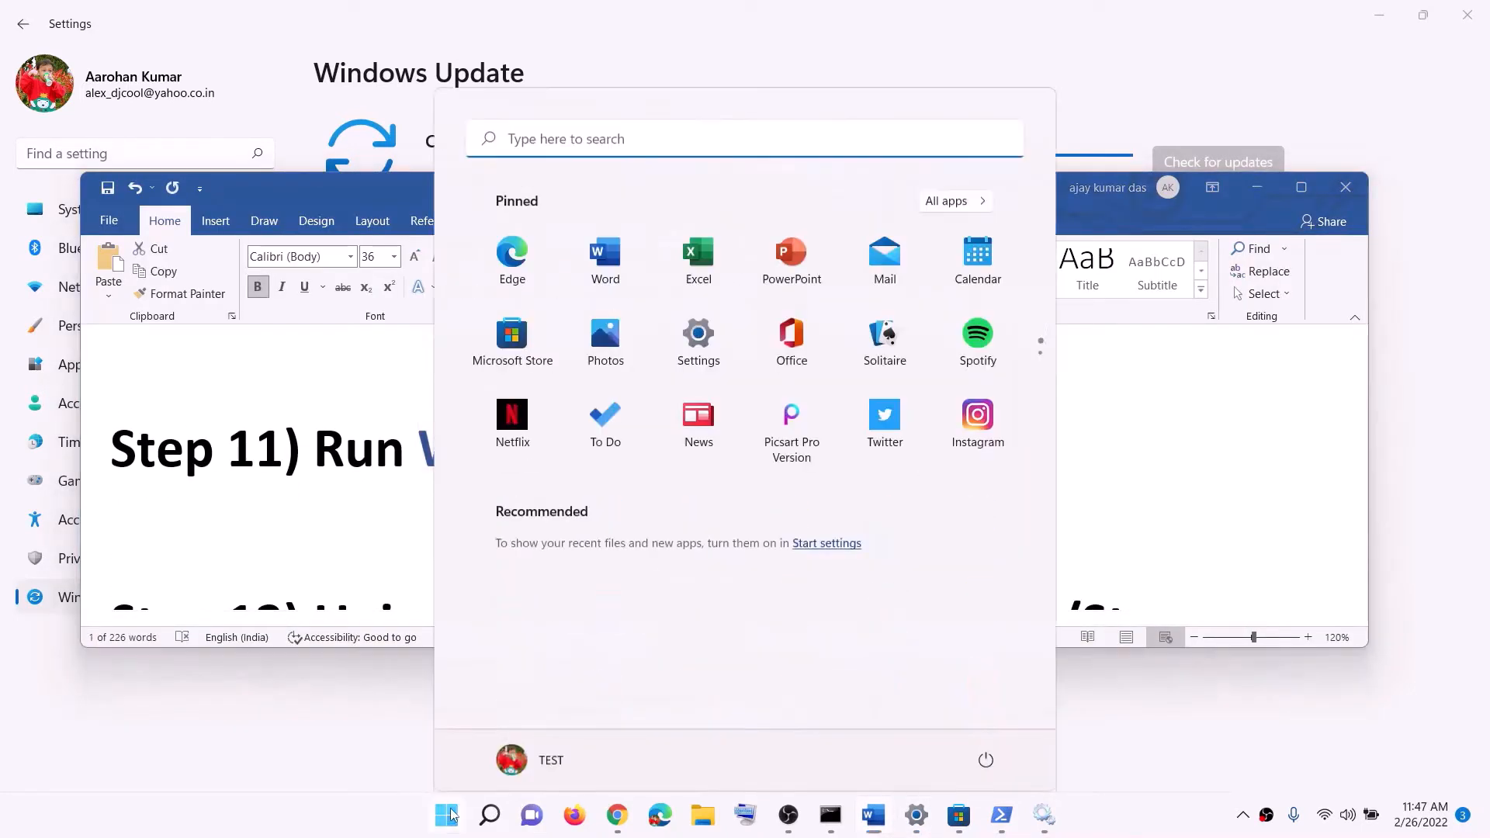
key("ctrl+v")
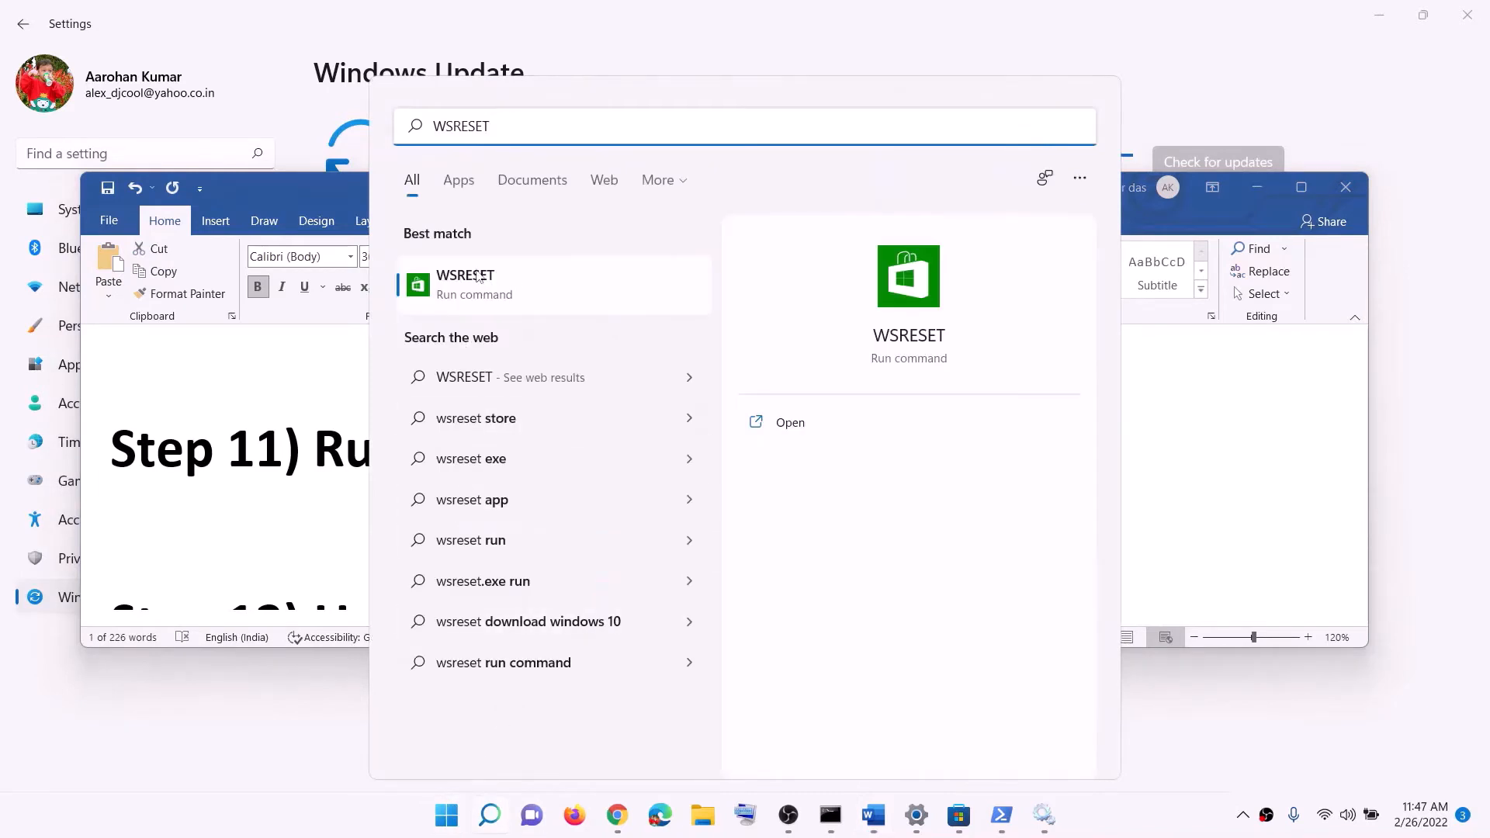
Run the WSRESET command to reset Microsoft Store and move its console window out of the way
left_click(540, 293)
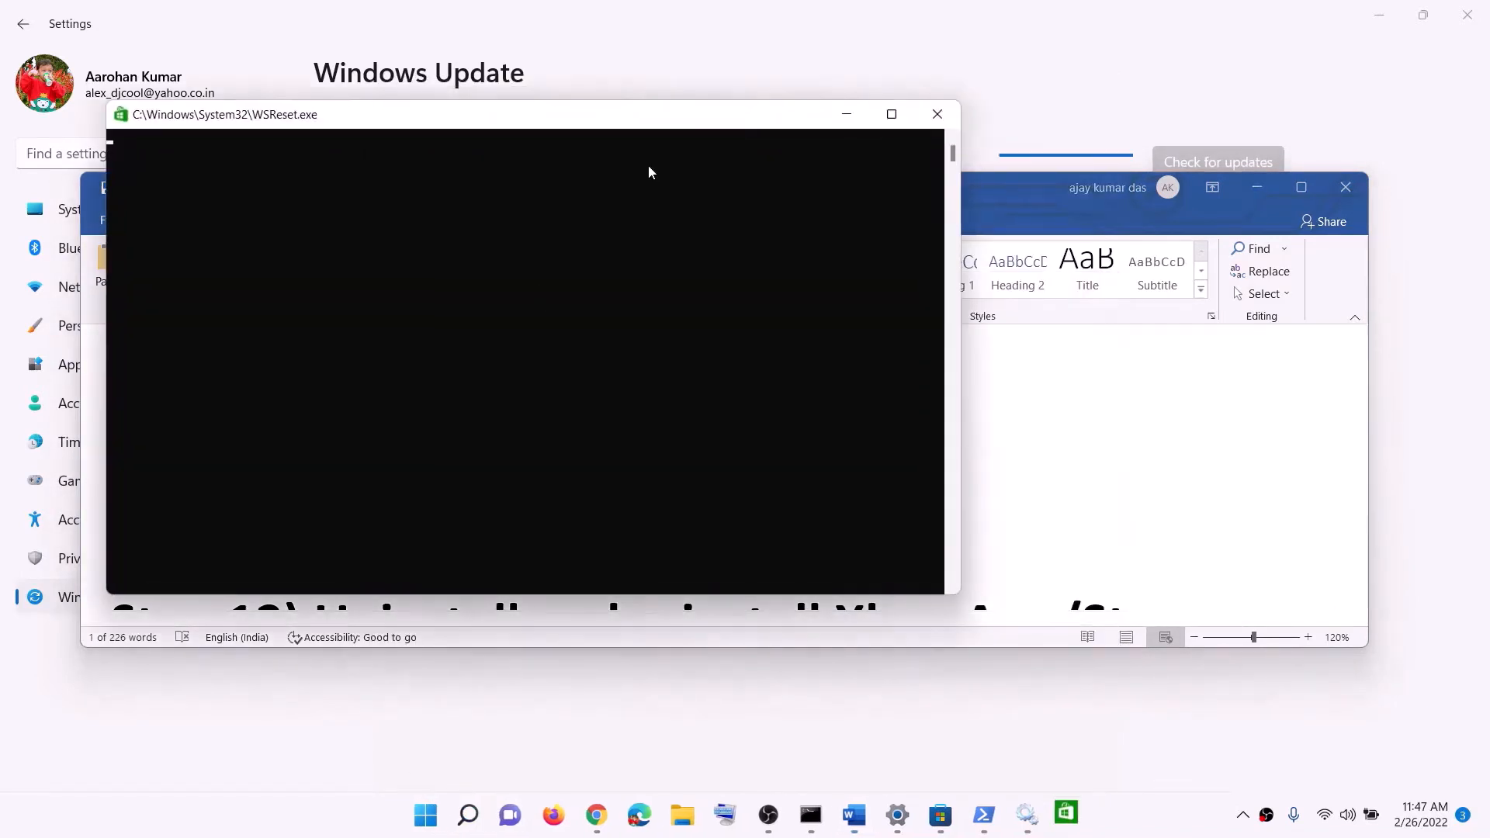
left_click_drag(584, 124, 864, 233)
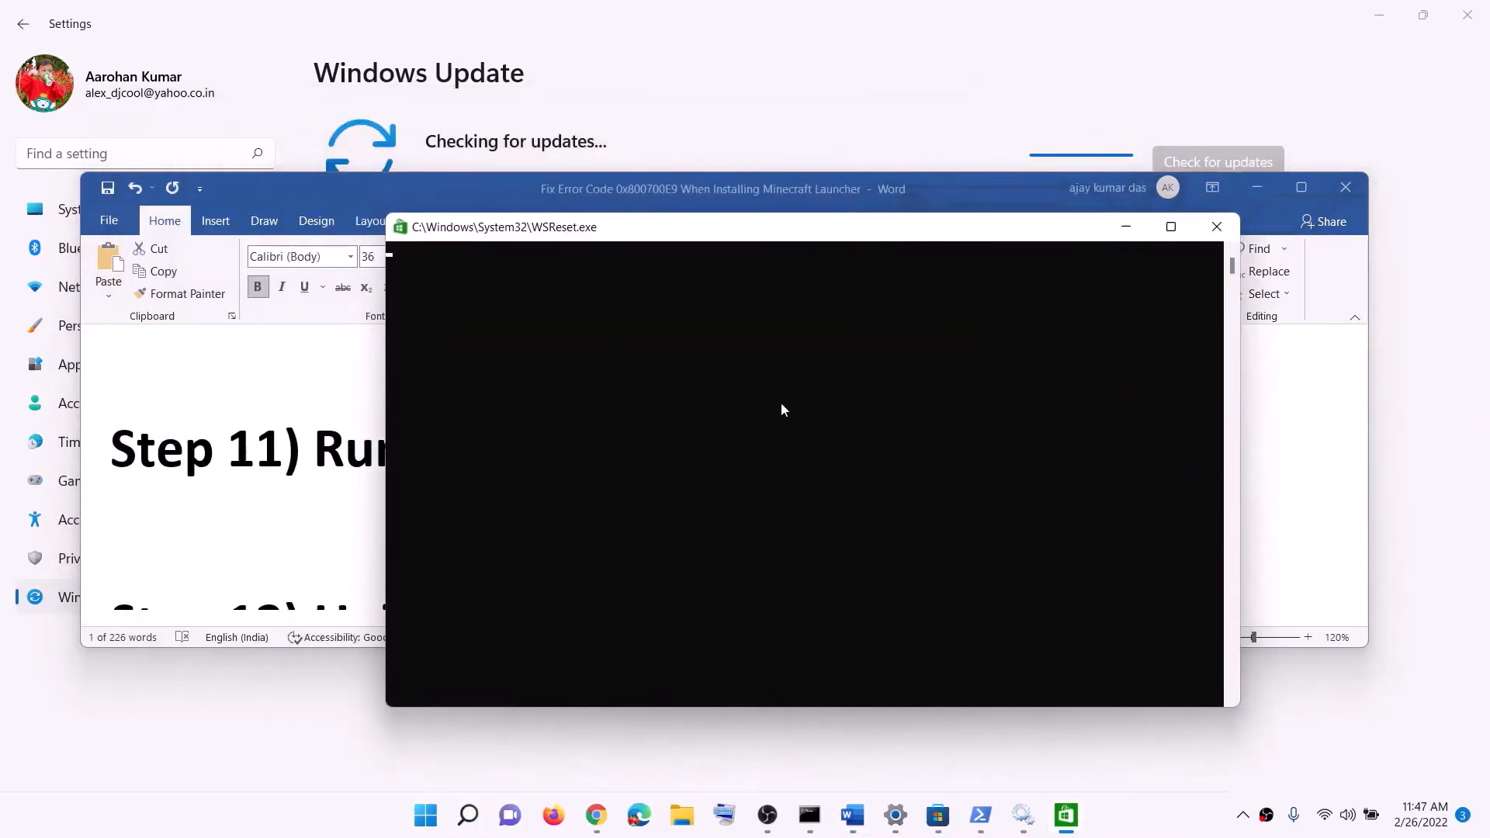
left_click(1124, 832)
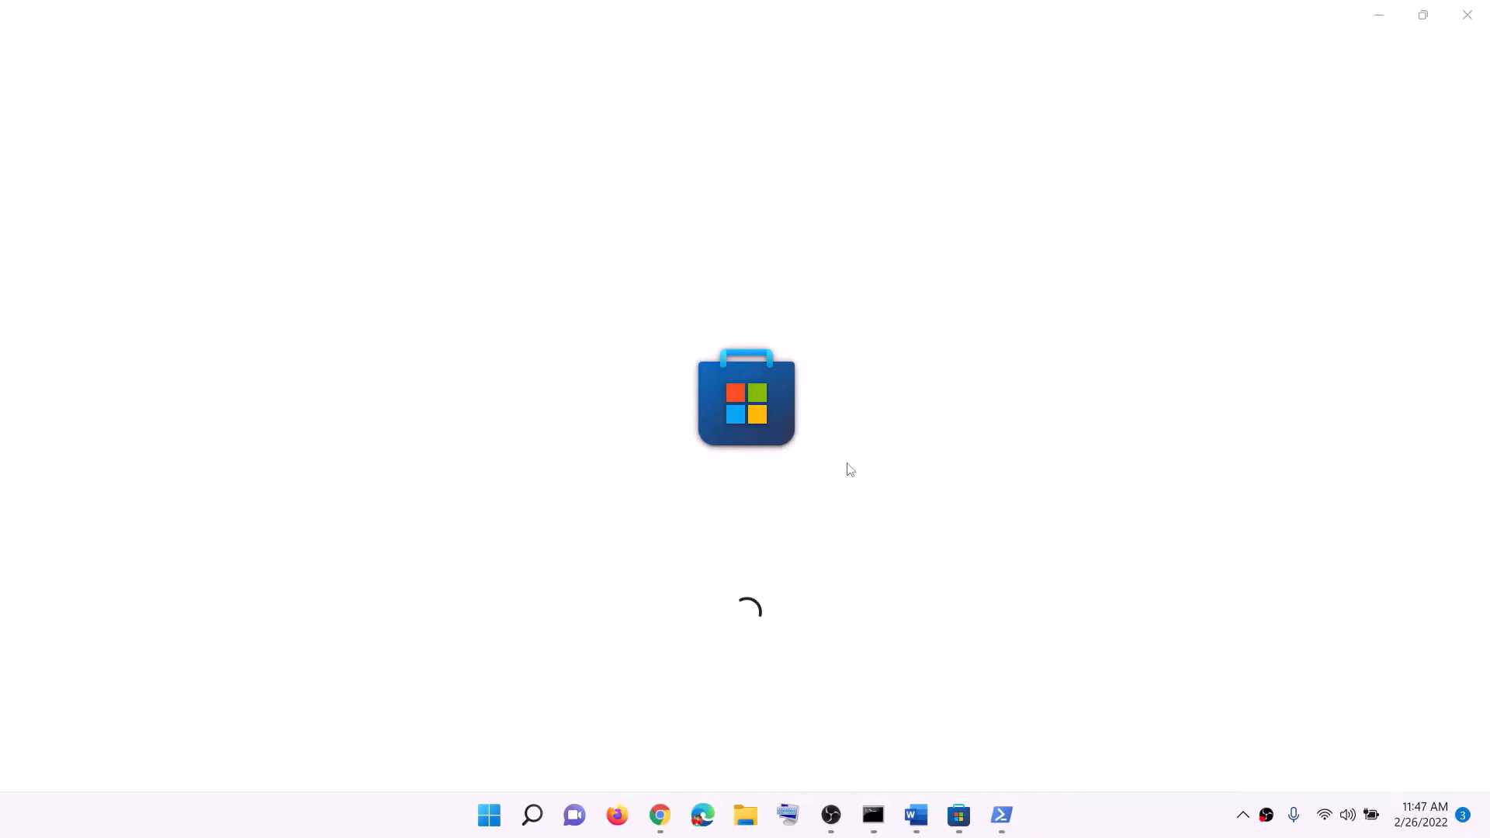
Switch to Step 12 in the Word document and run Get-AppxPackage -allusers *WindowsStore* | Remove-AppxPackage in the administrator PowerShell
left_click(916, 726)
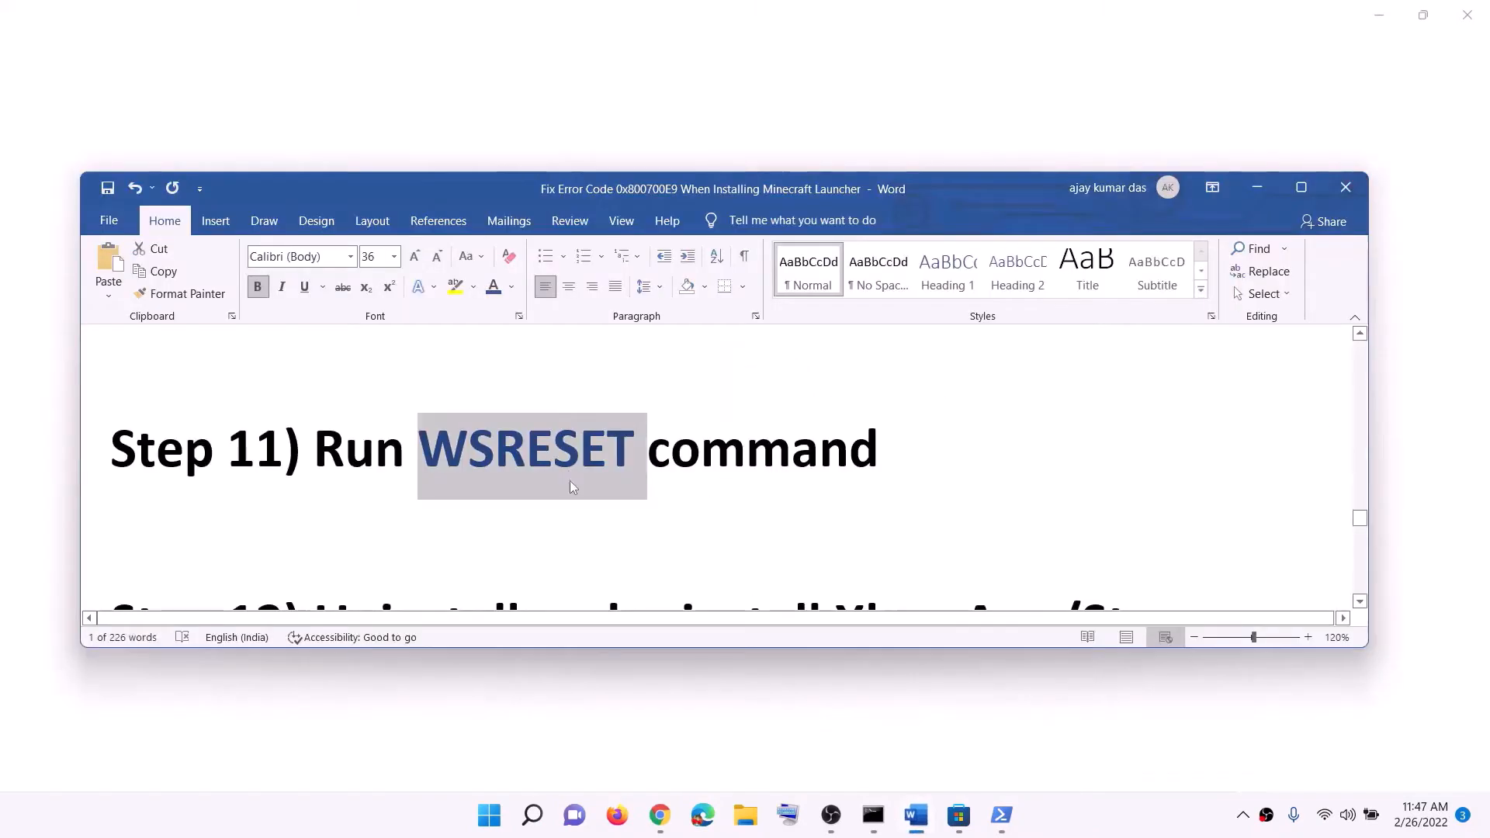
scroll(571, 481, "down", 3)
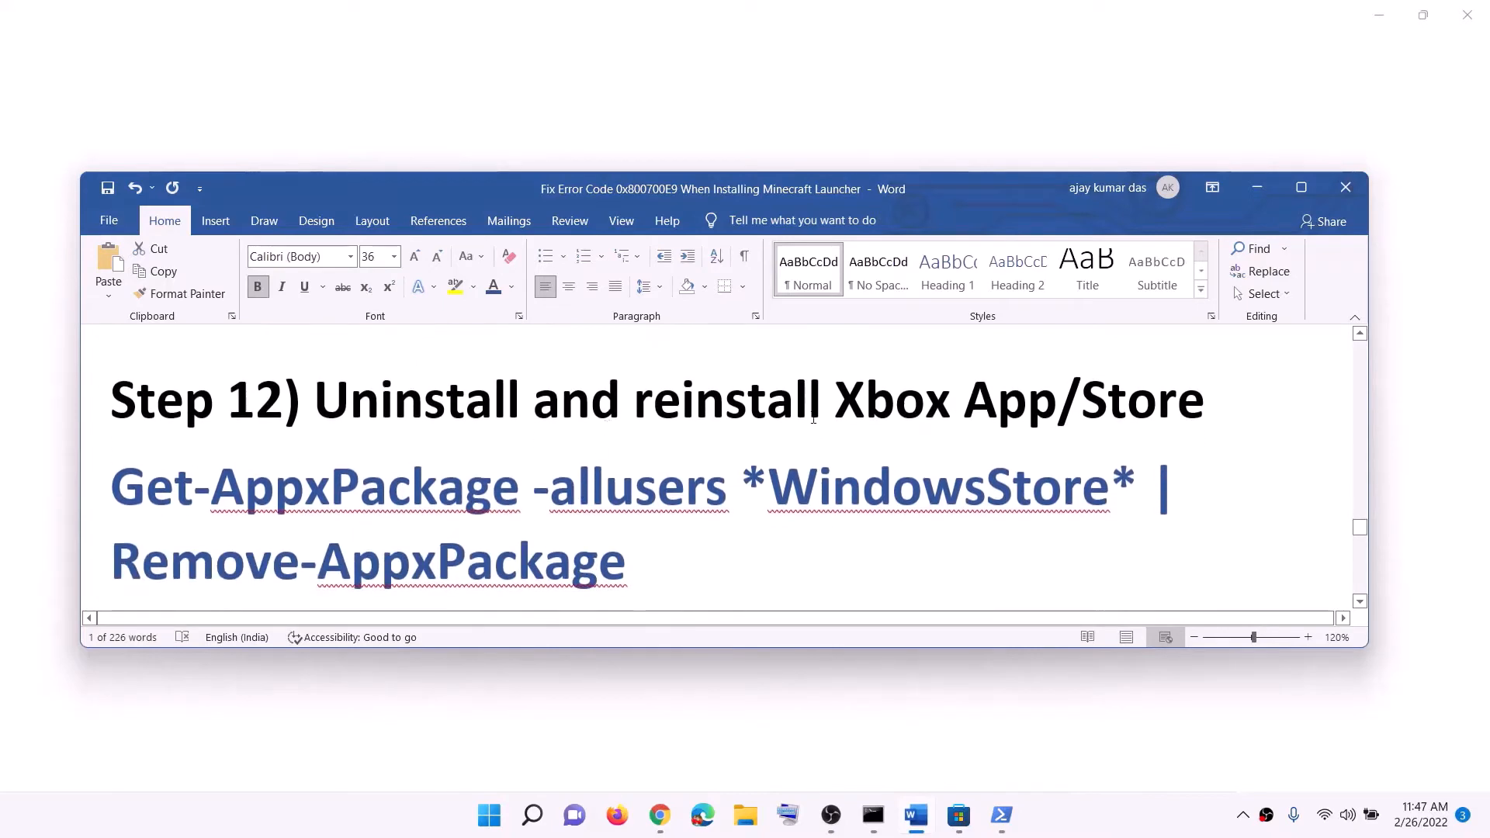
left_click_drag(835, 403, 1107, 407)
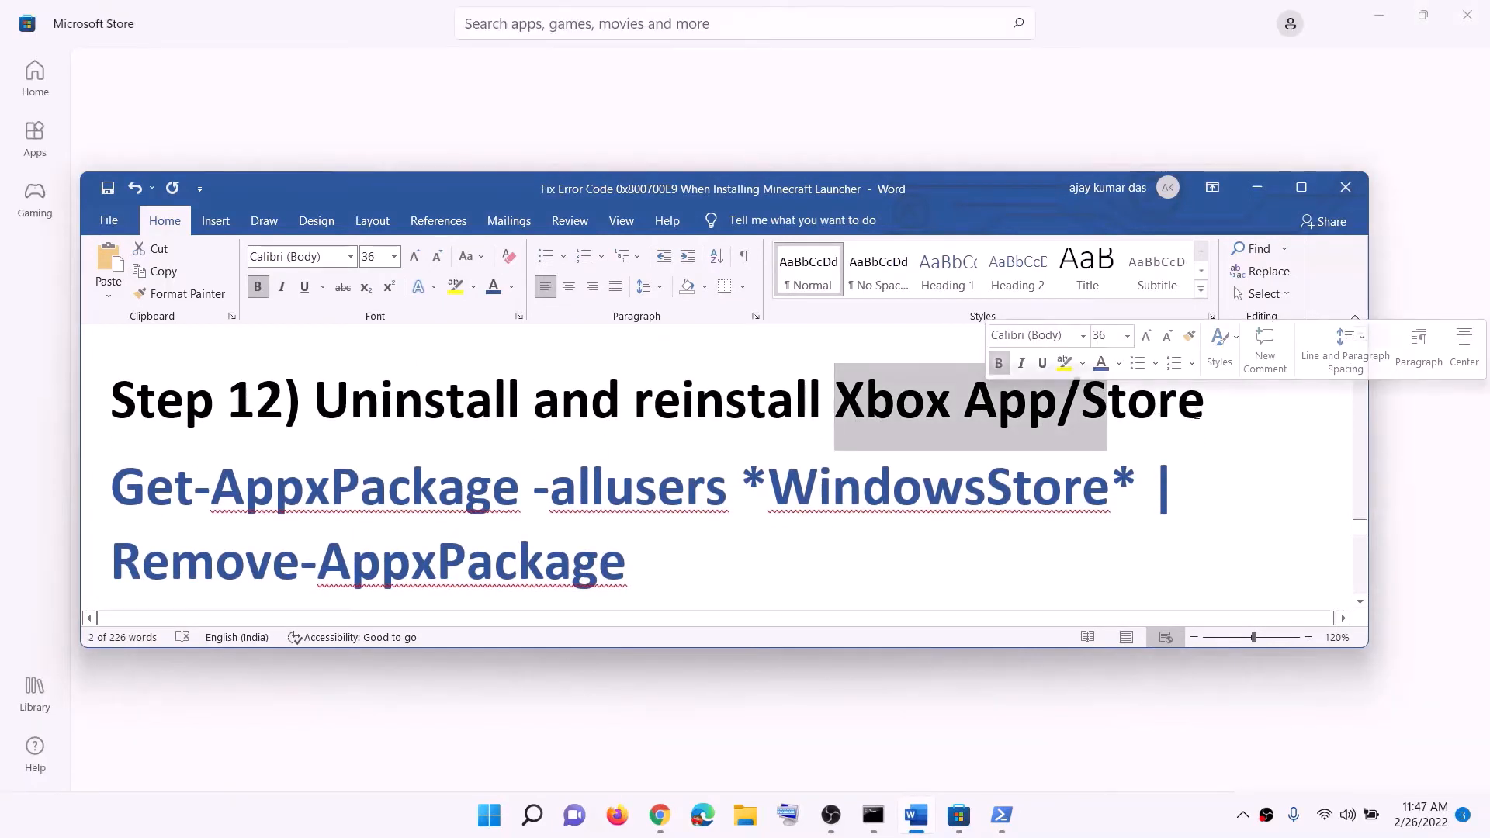
left_click_drag(1202, 412, 768, 407)
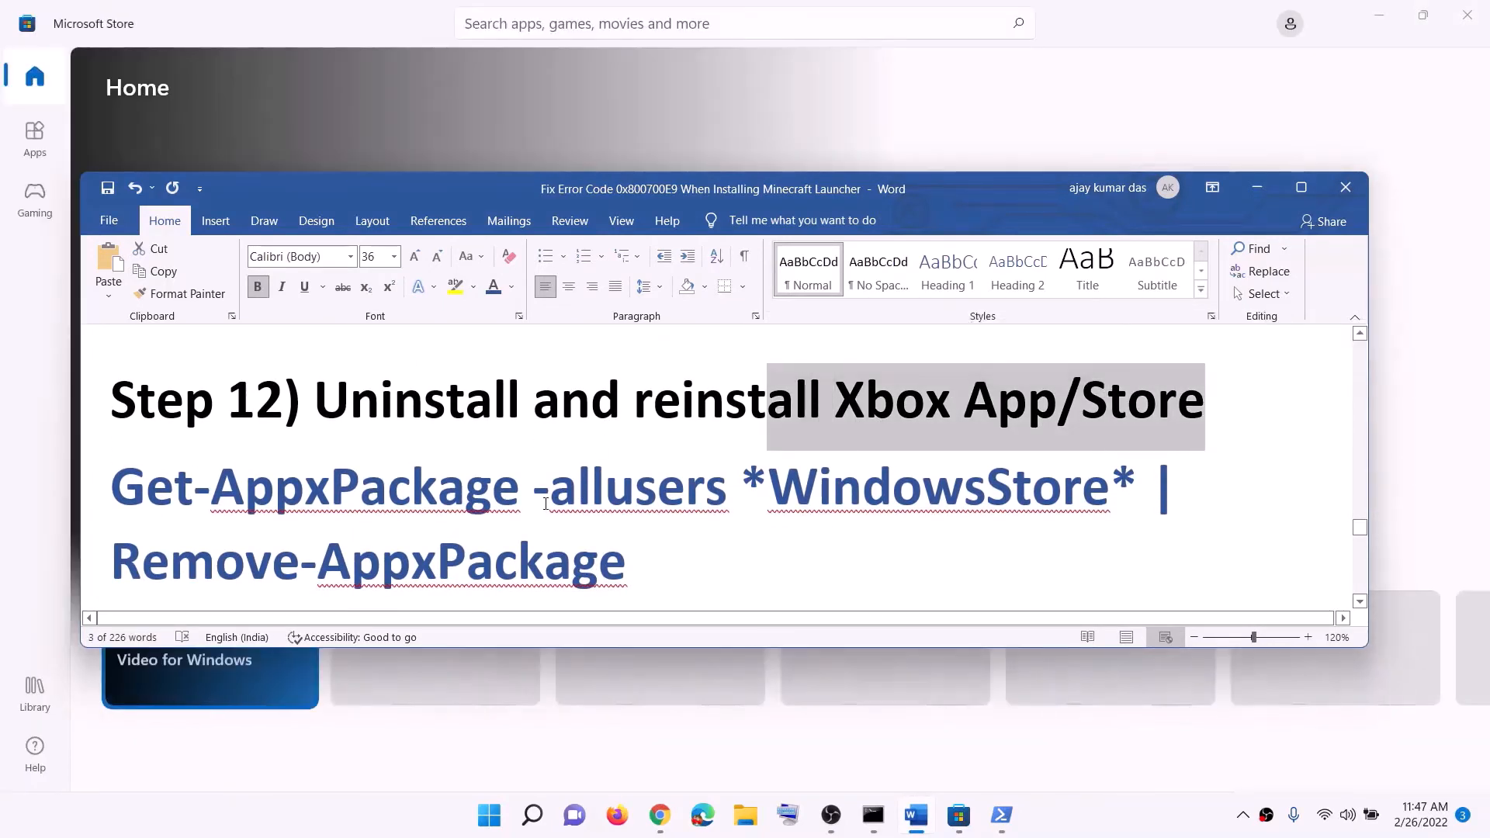
scroll(545, 503, "down", 1)
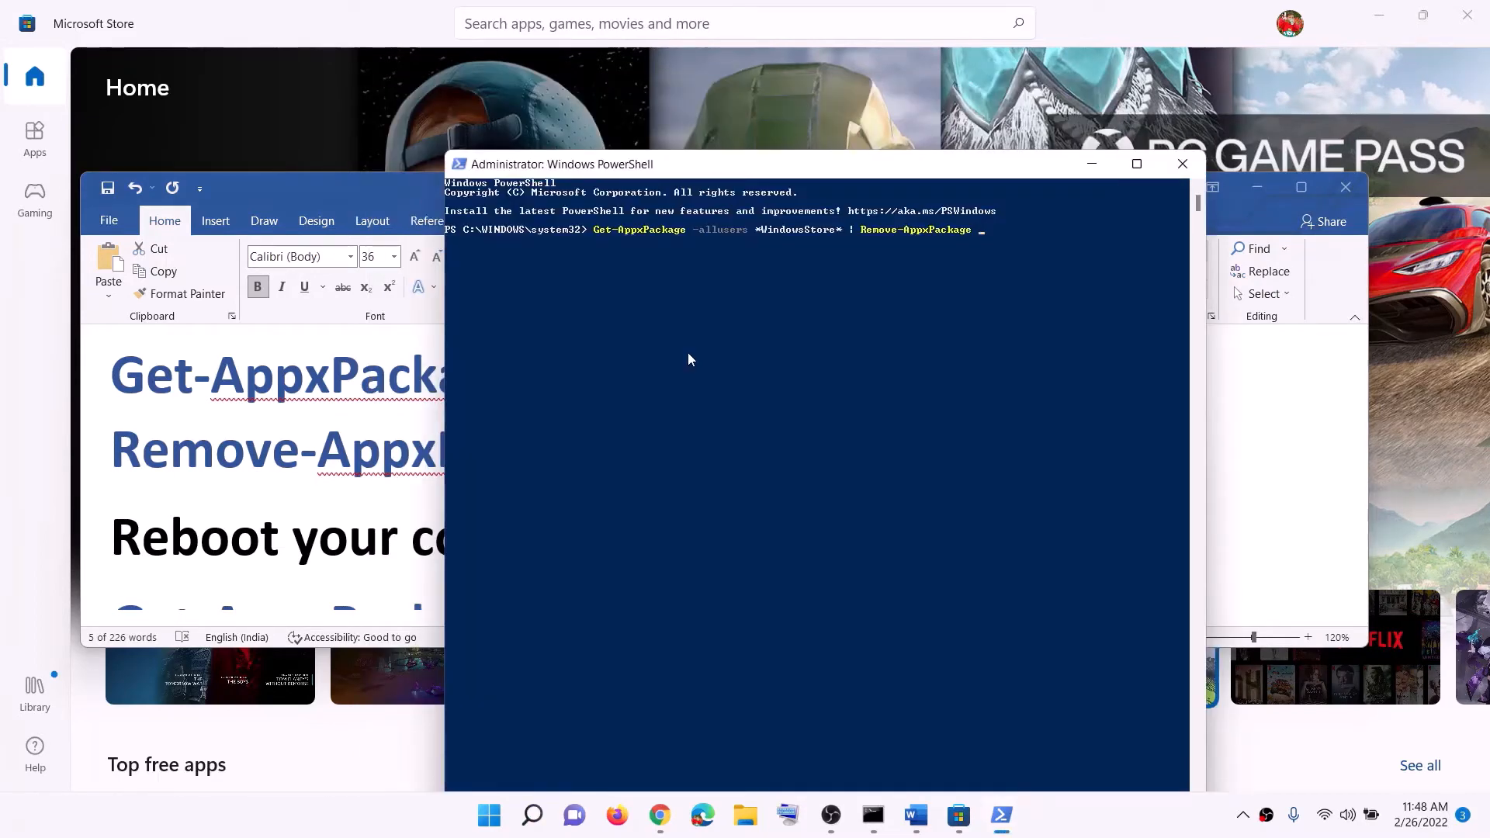
key("Return")
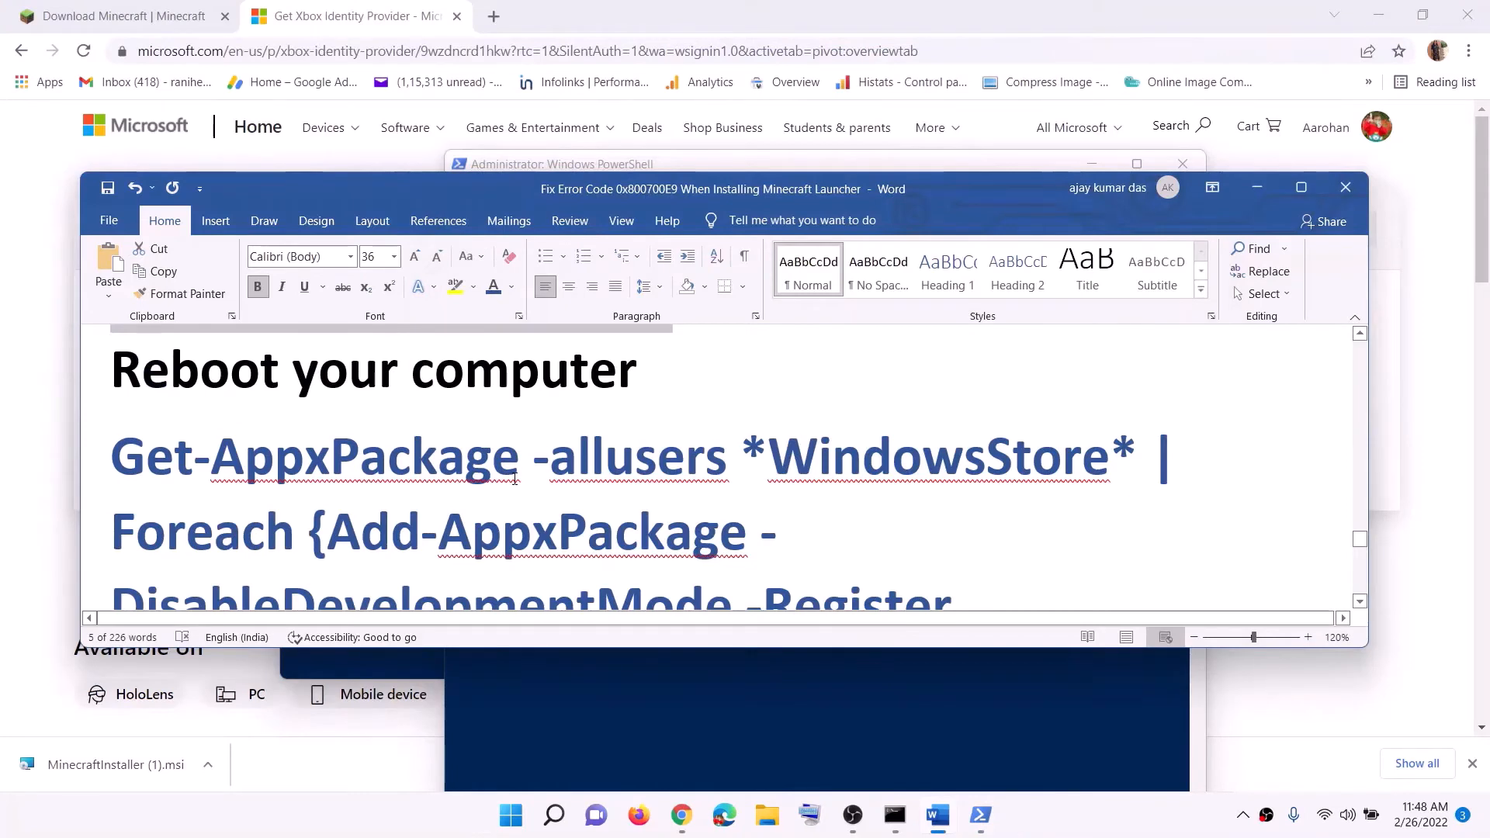
Go to the Store reinstall command in the document, search Windows for powershell and run Windows PowerShell as administrator
scroll(514, 479, "down", 2)
left_click(512, 814)
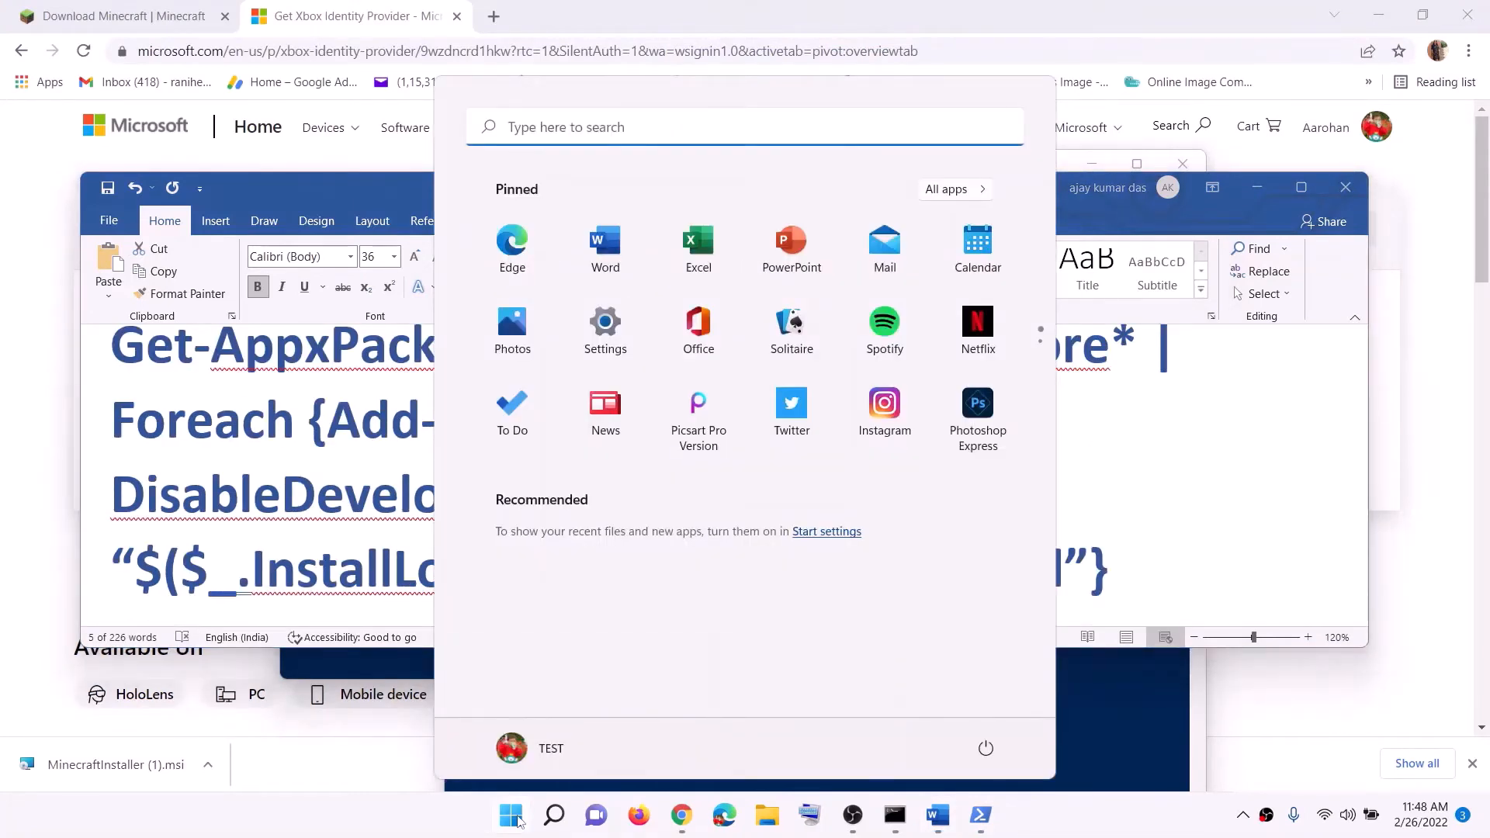
type("powershell")
right_click(496, 289)
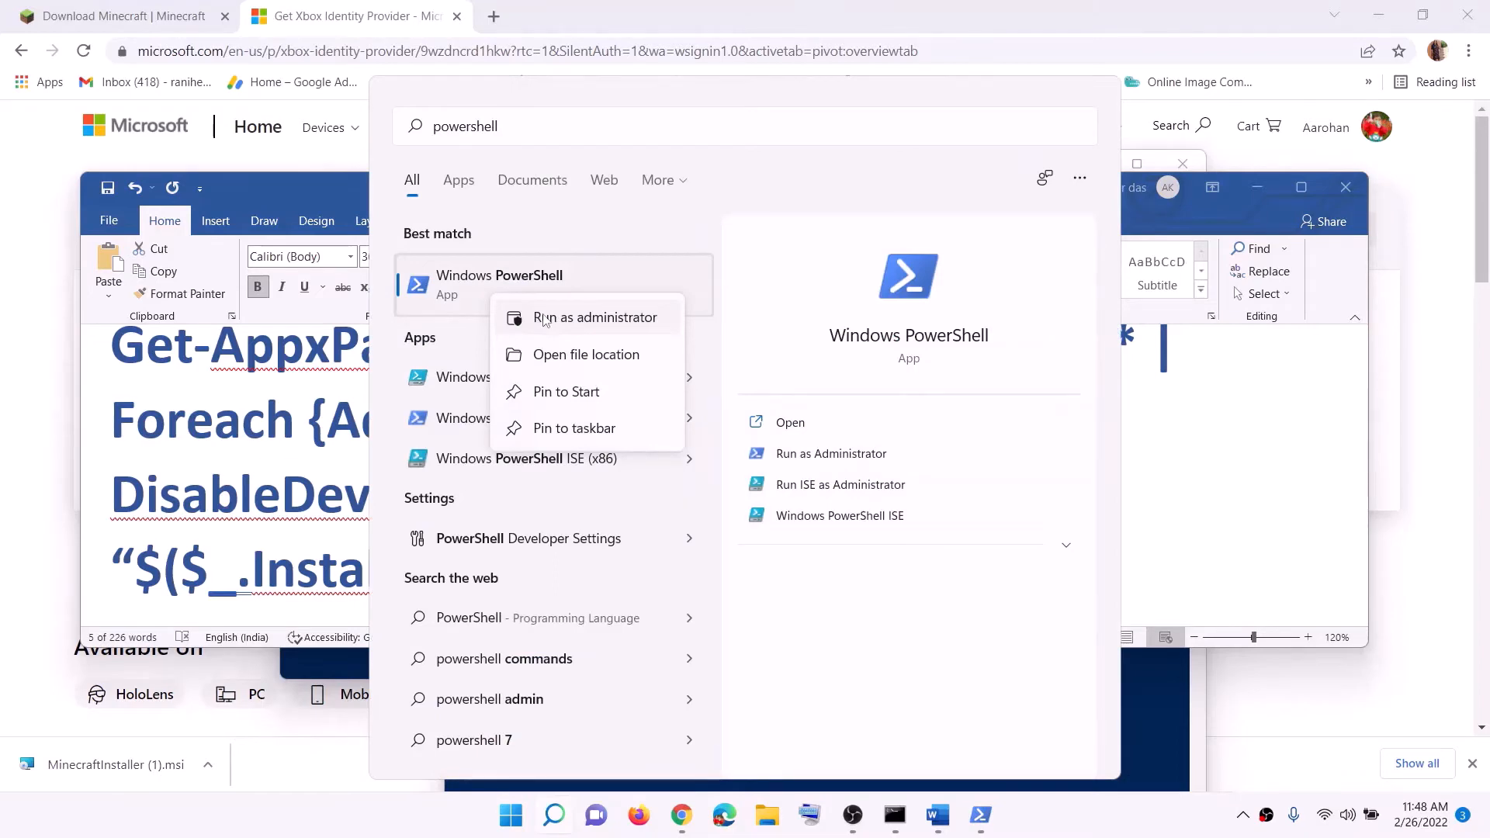
left_click(543, 319)
left_click(848, 552)
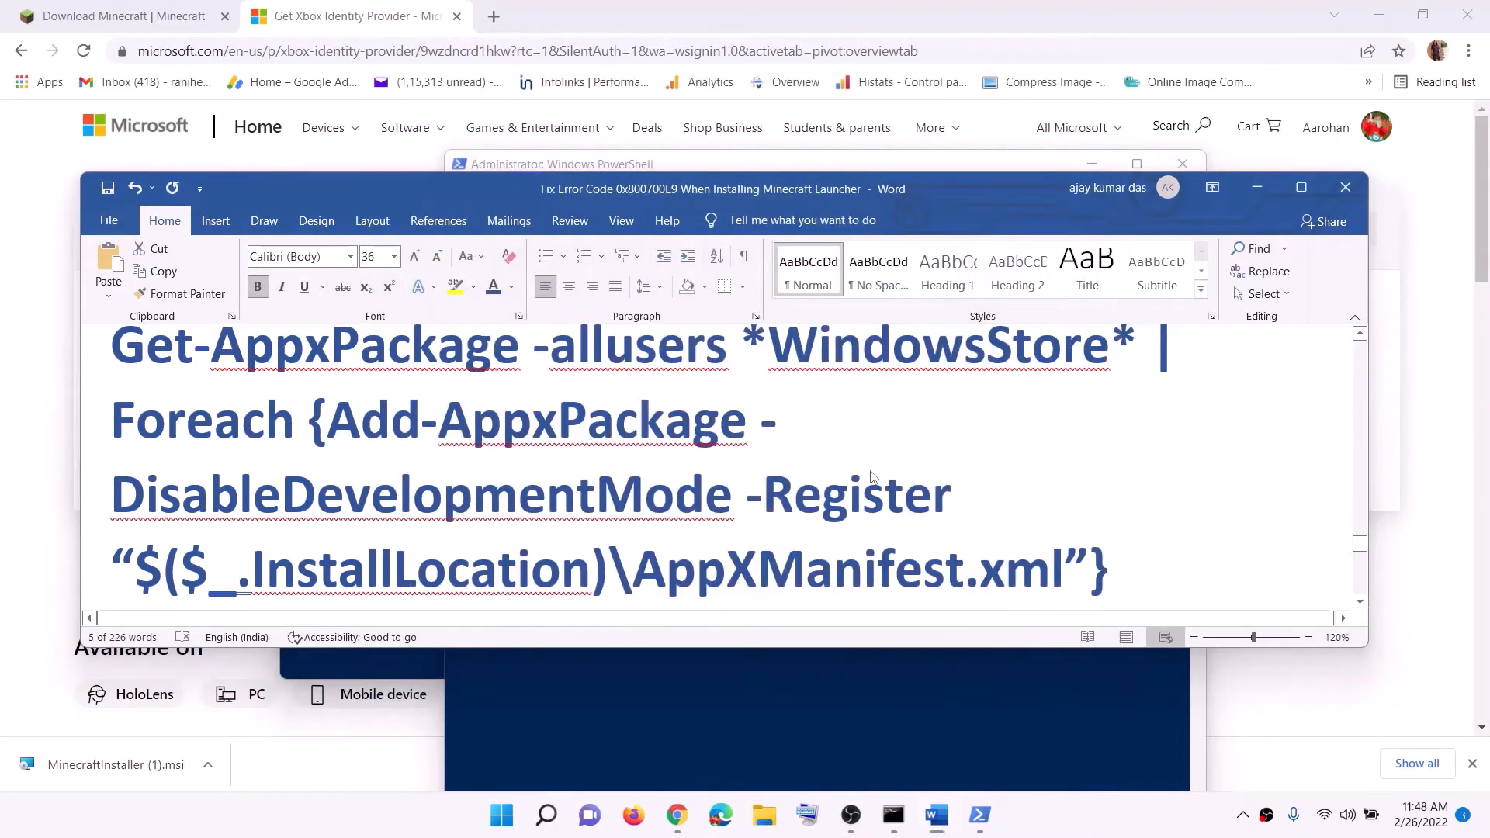
Copy the full Get-AppxPackage -allusers *WindowsStore* | Foreach {Add-AppxPackage ...} command from Step 12 in the Word document
scroll(741, 459, "up", 1)
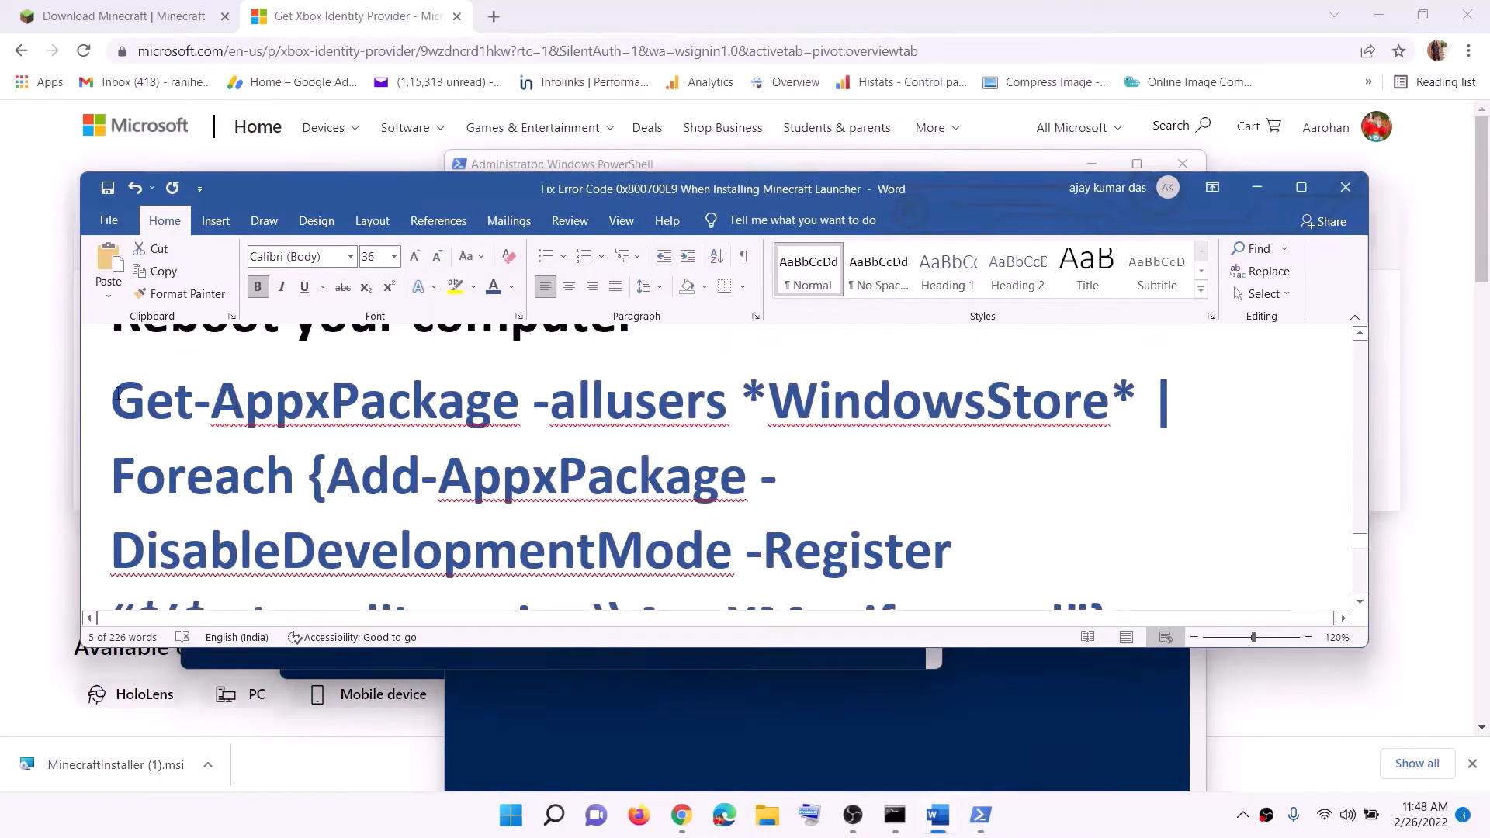
left_click_drag(111, 400, 1149, 559)
right_click(672, 442)
left_click(716, 470)
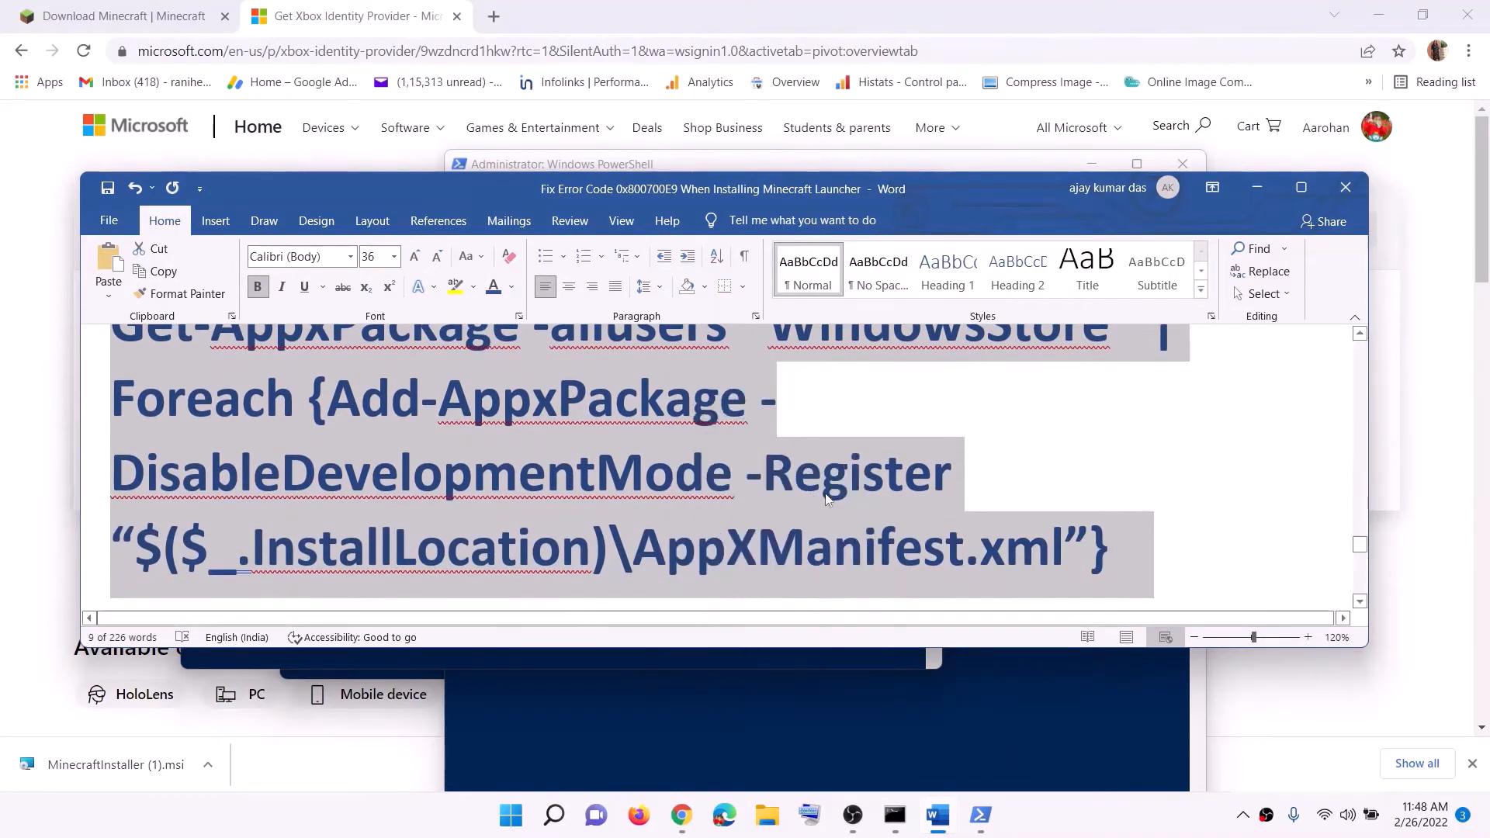
scroll(698, 466, "down", 1)
Switch to the new administrator PowerShell window, then paste and run the copied WindowsStore Add-AppxPackage command
left_click(991, 813)
left_click(1110, 714)
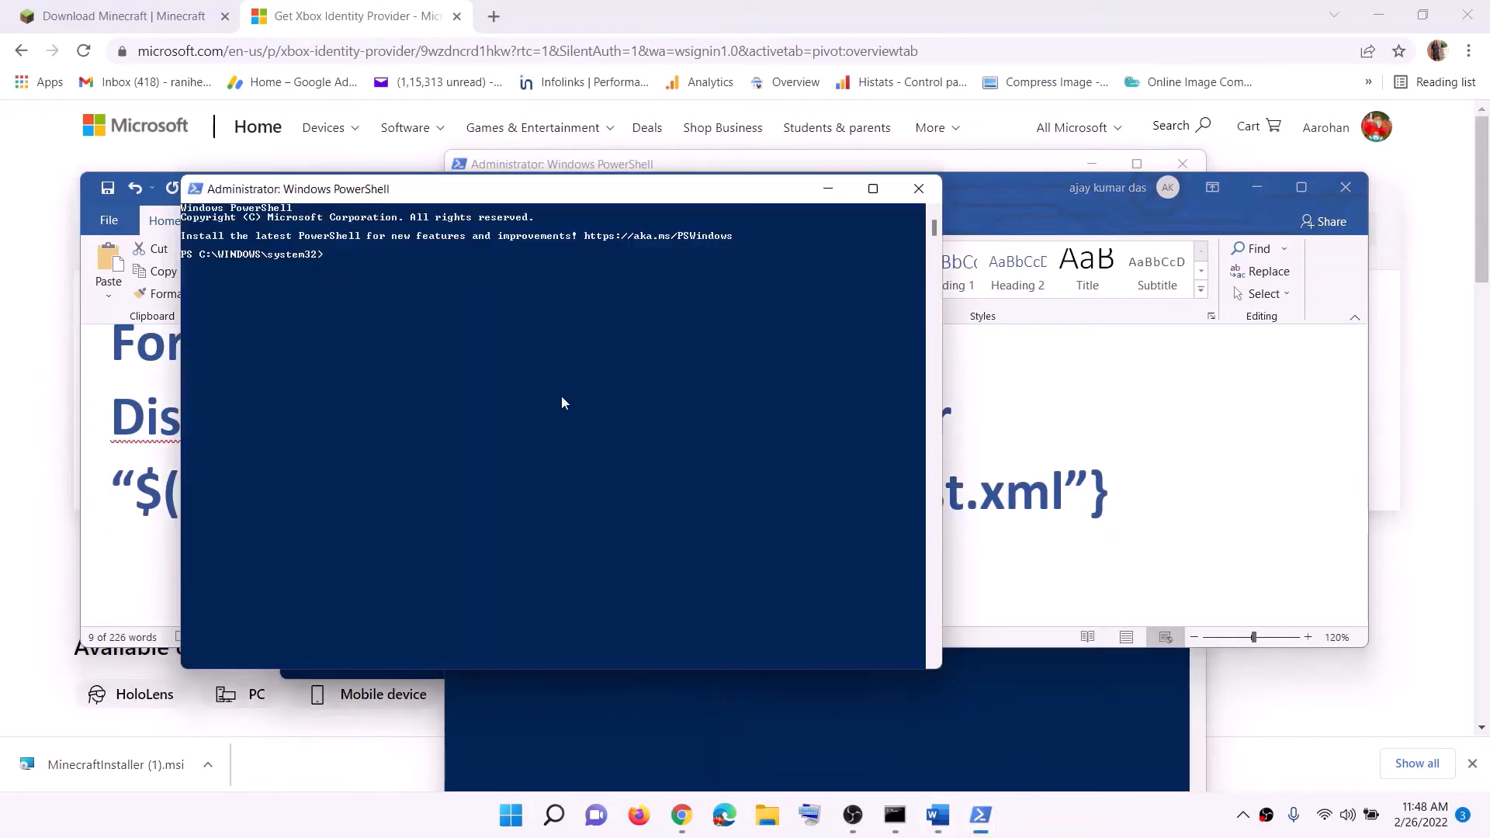
right_click(561, 396)
key("Return")
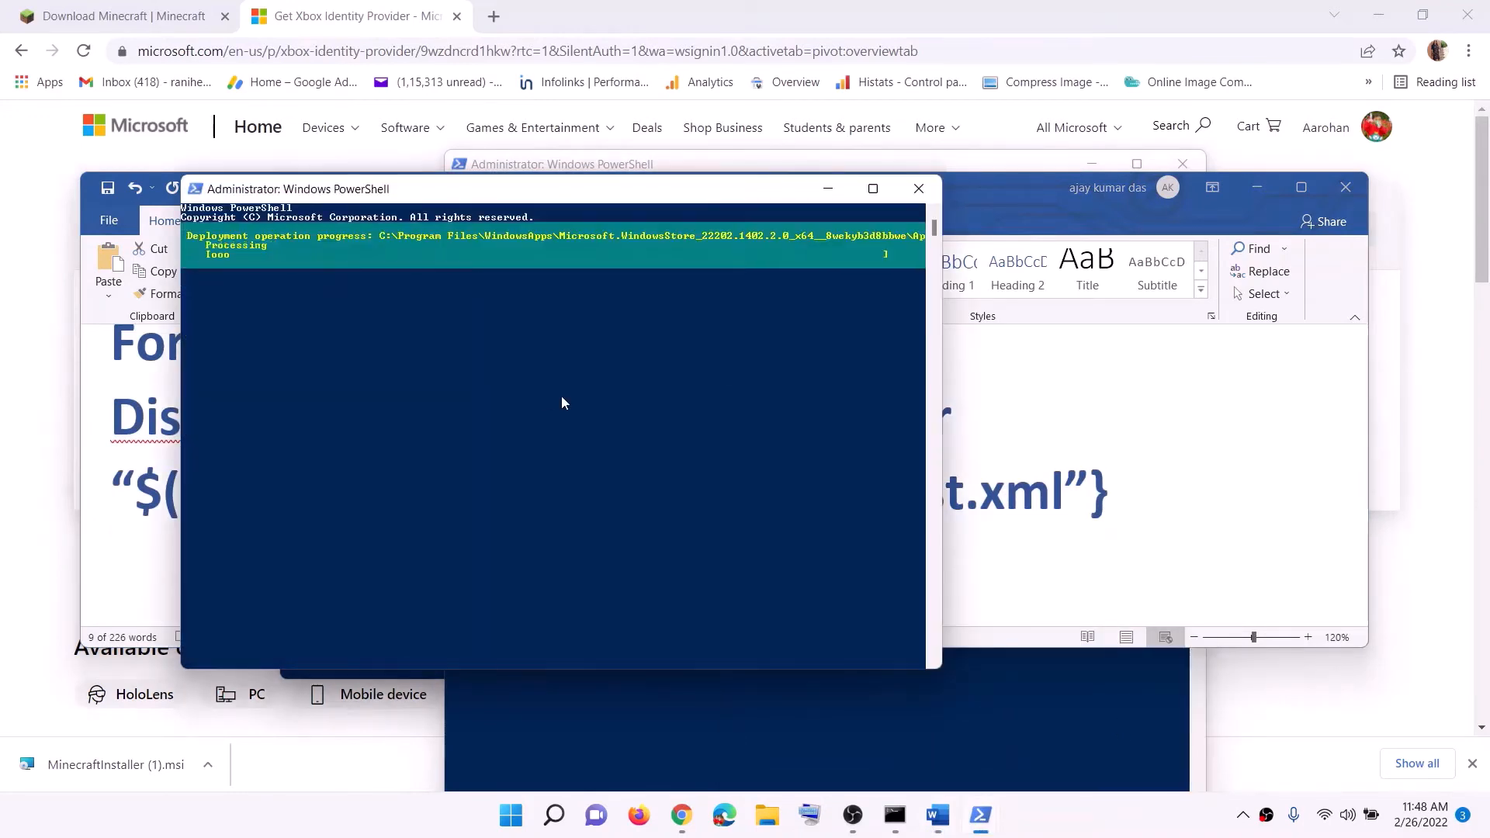
Search Windows for store and open Microsoft Store
left_click(511, 822)
type("st")
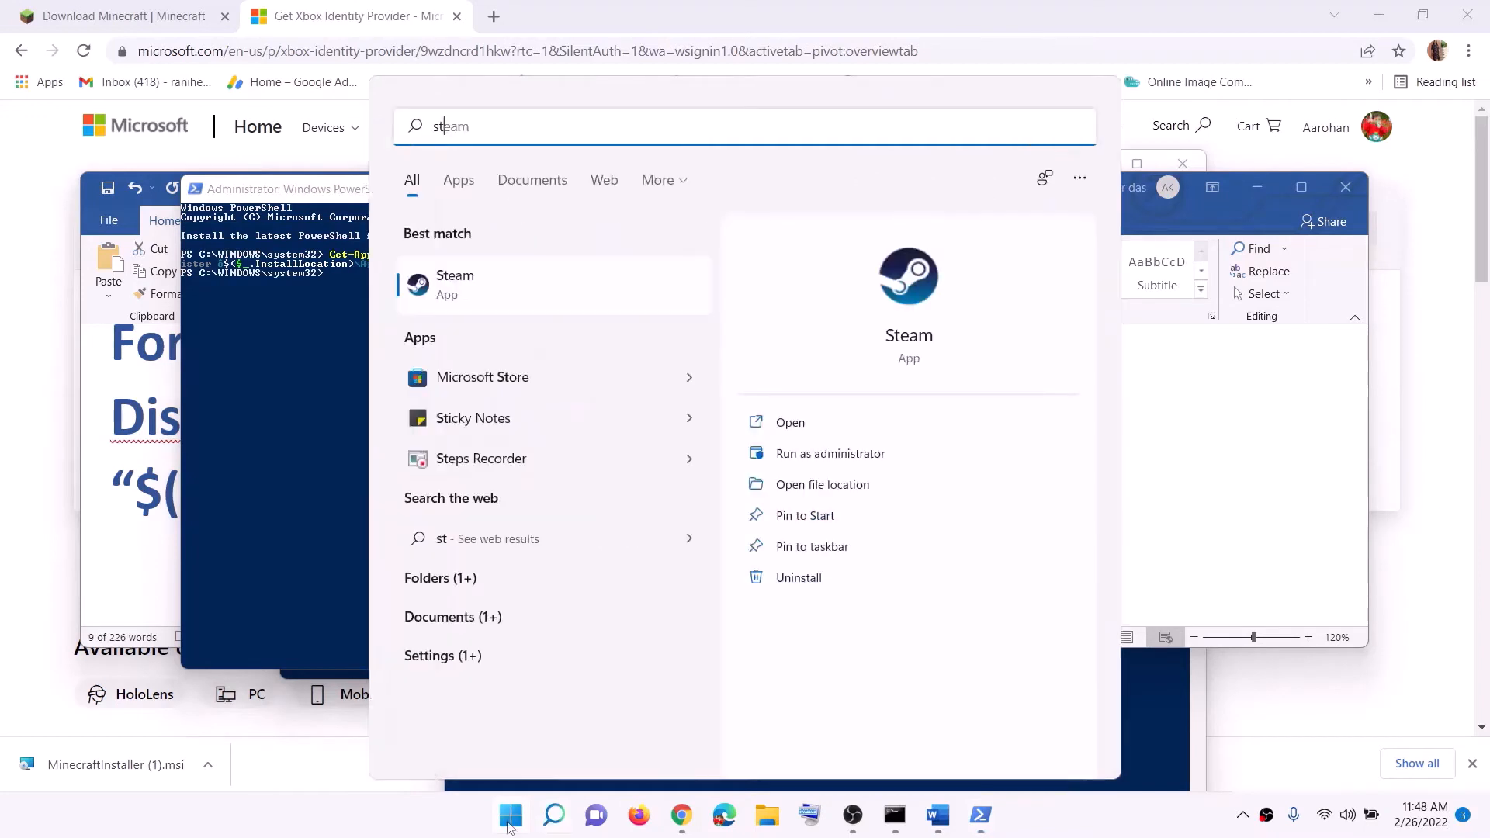
type("ore")
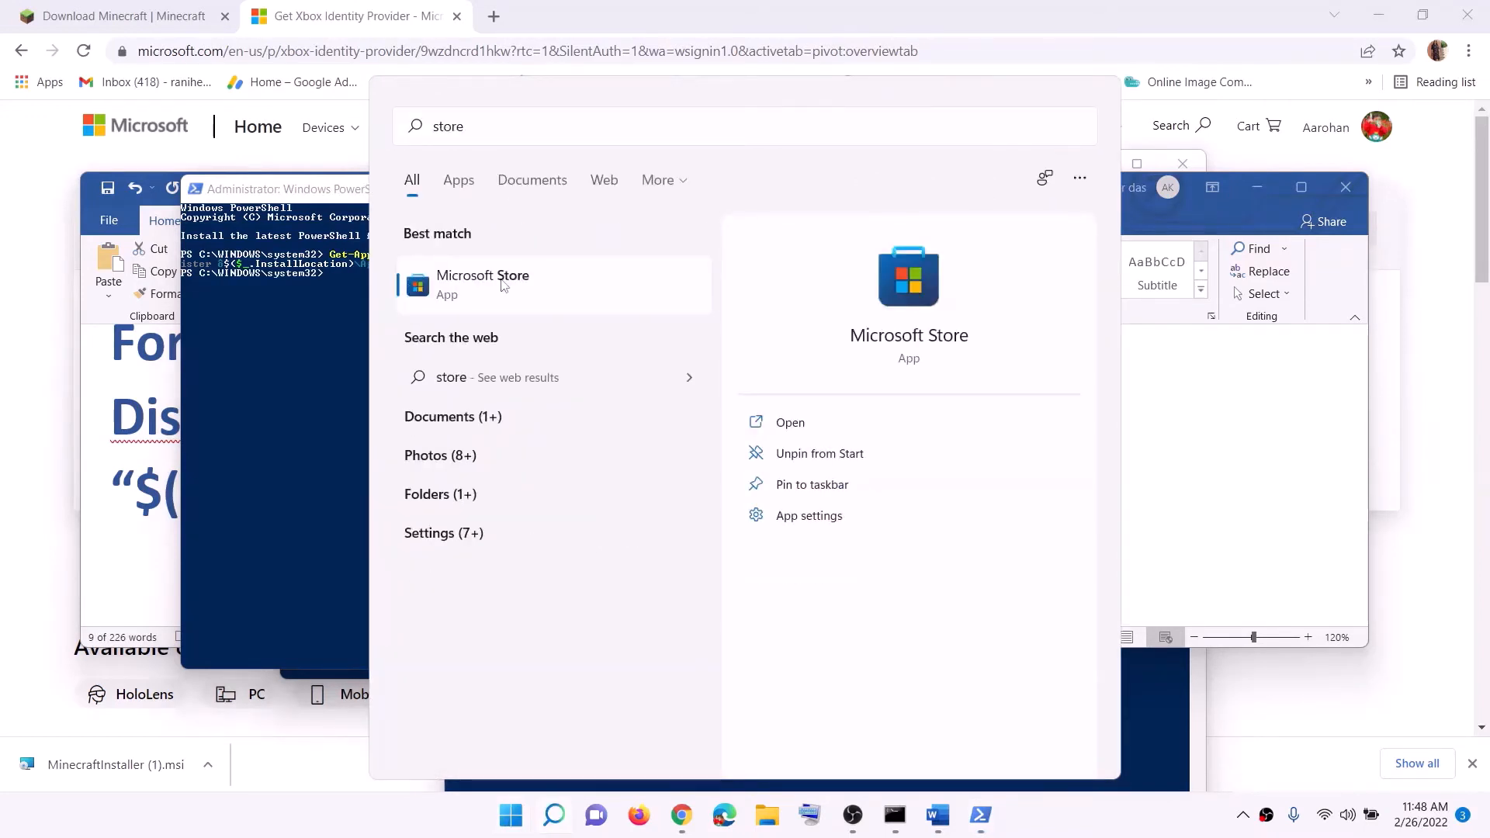
left_click(501, 284)
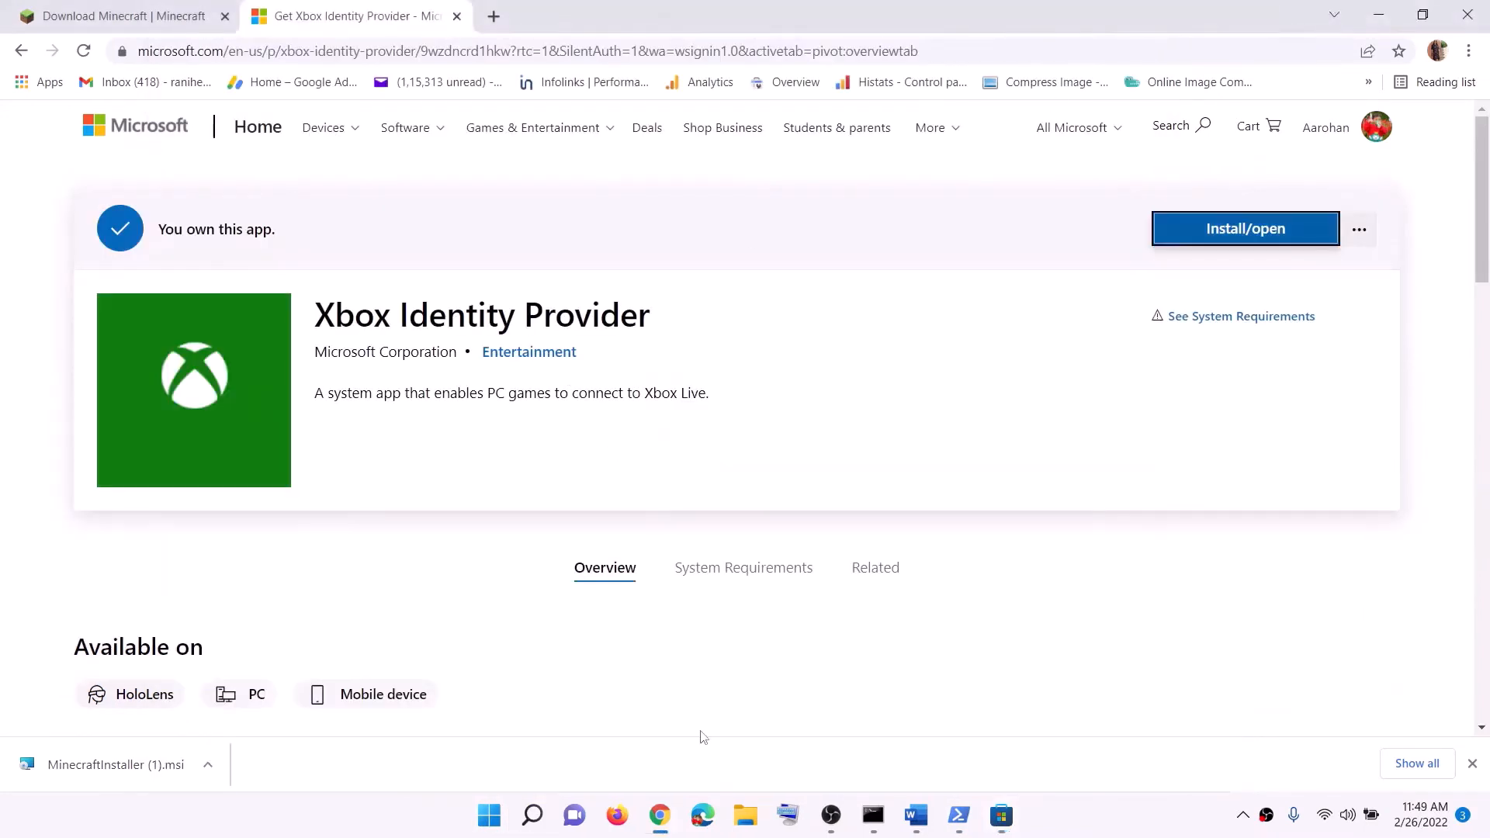
Switch to the Word document and review Step 13 about installing to the C drive or a different drive
left_click(916, 816)
scroll(536, 481, "down", 5)
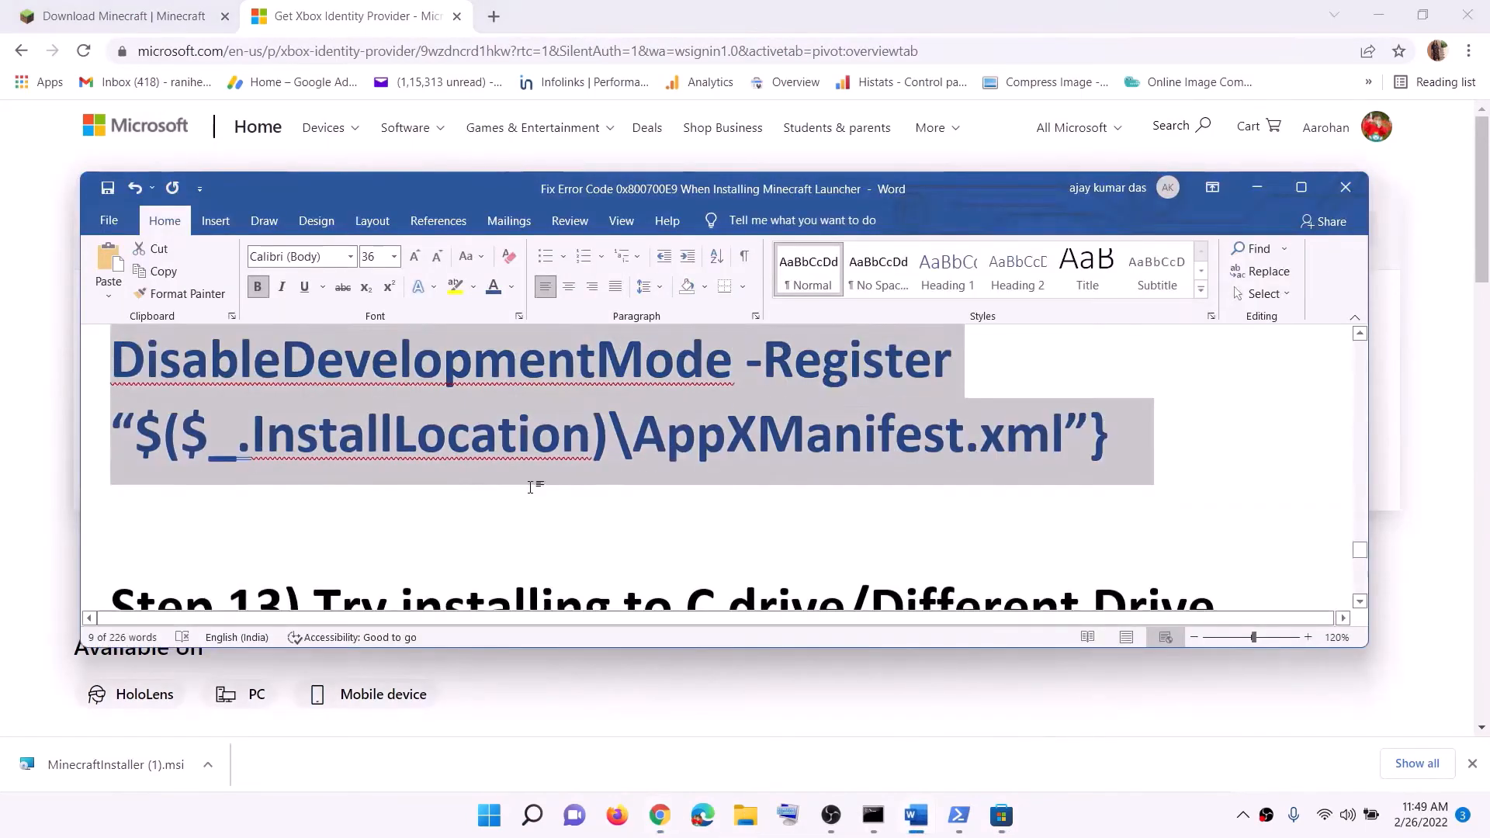
scroll(546, 483, "up", 1)
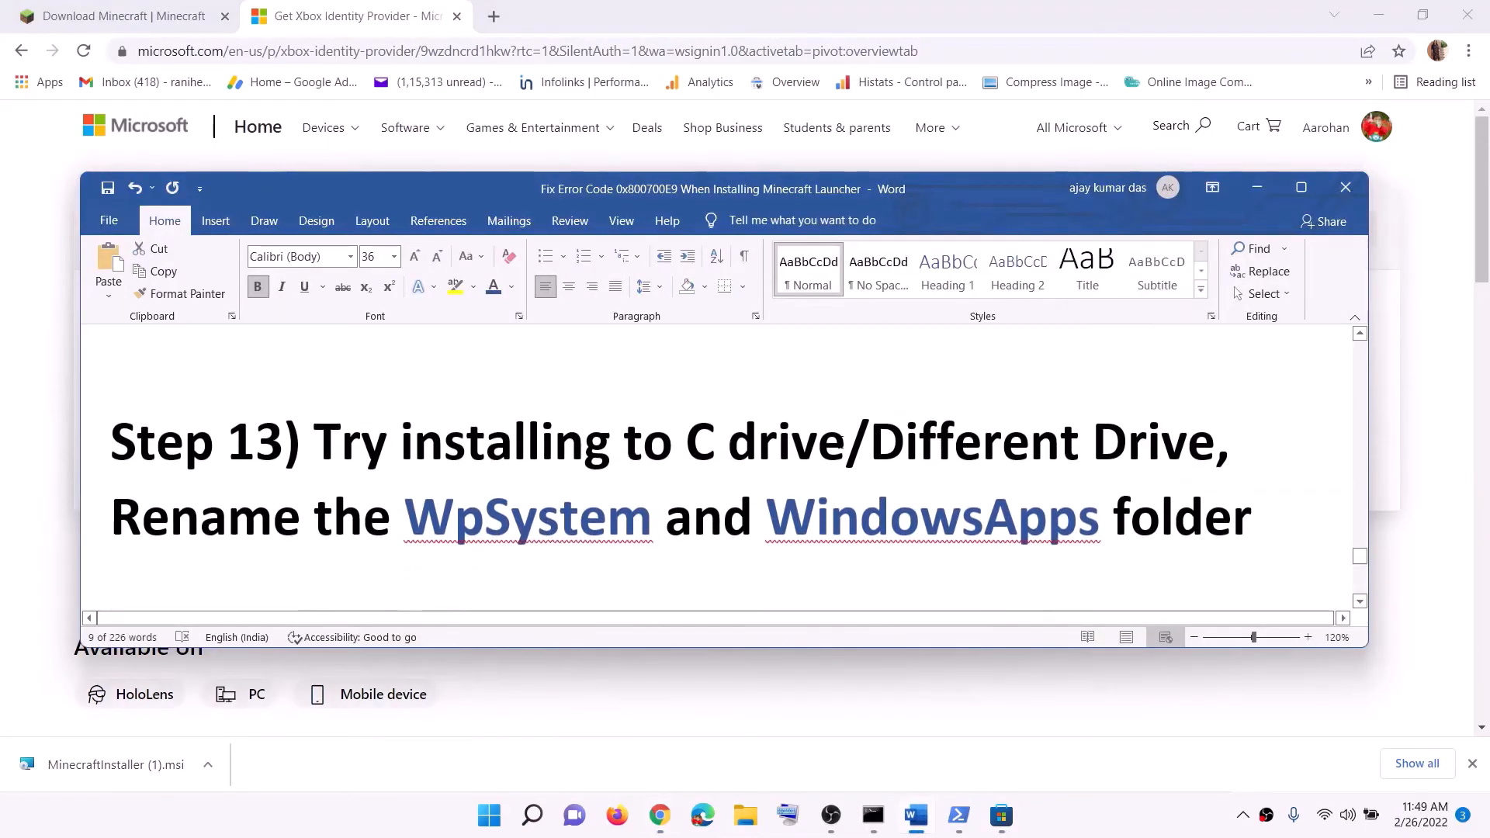
left_click_drag(395, 442, 908, 448)
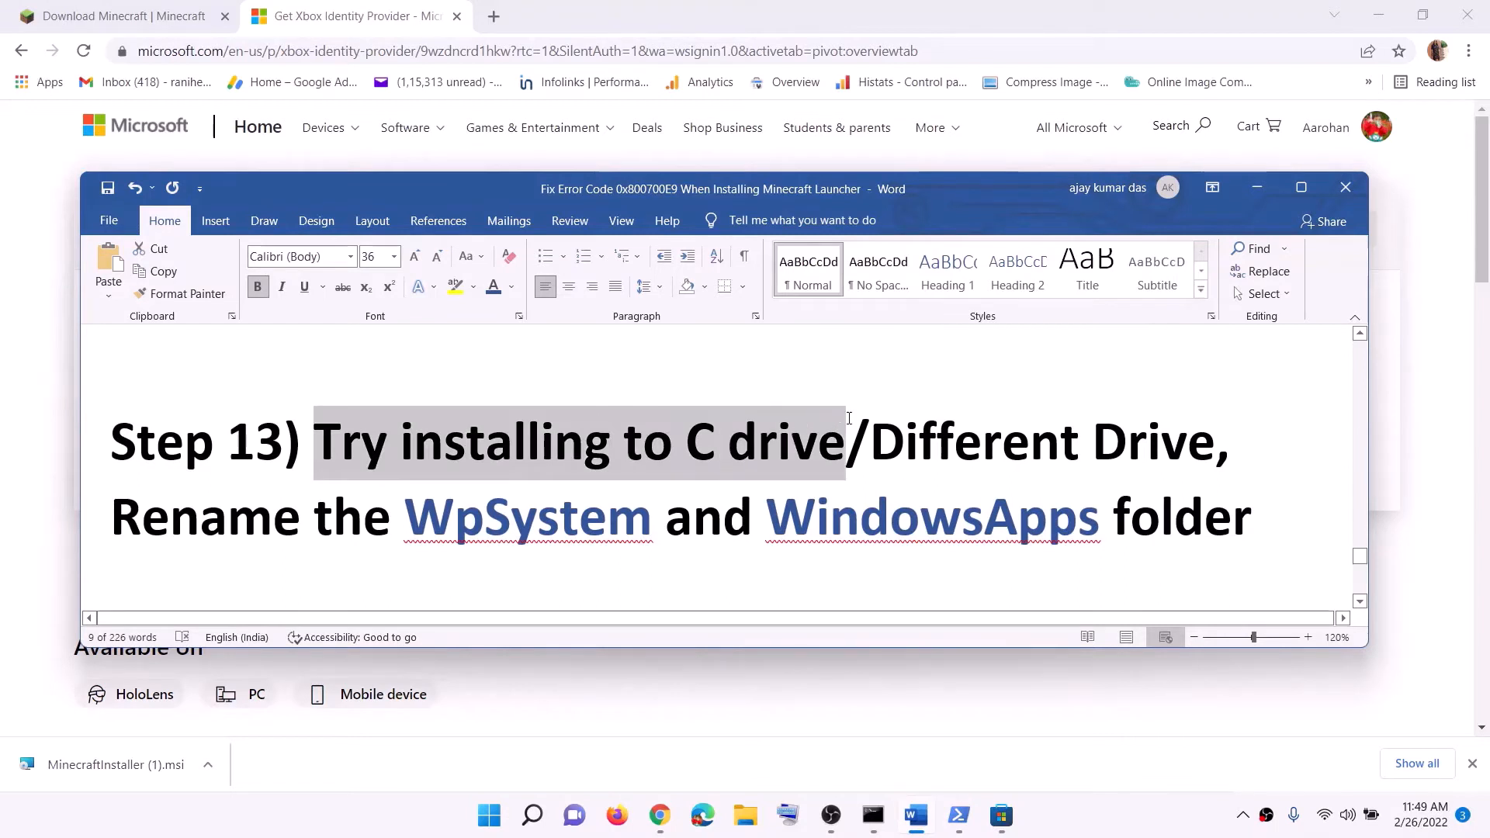
left_click(906, 448)
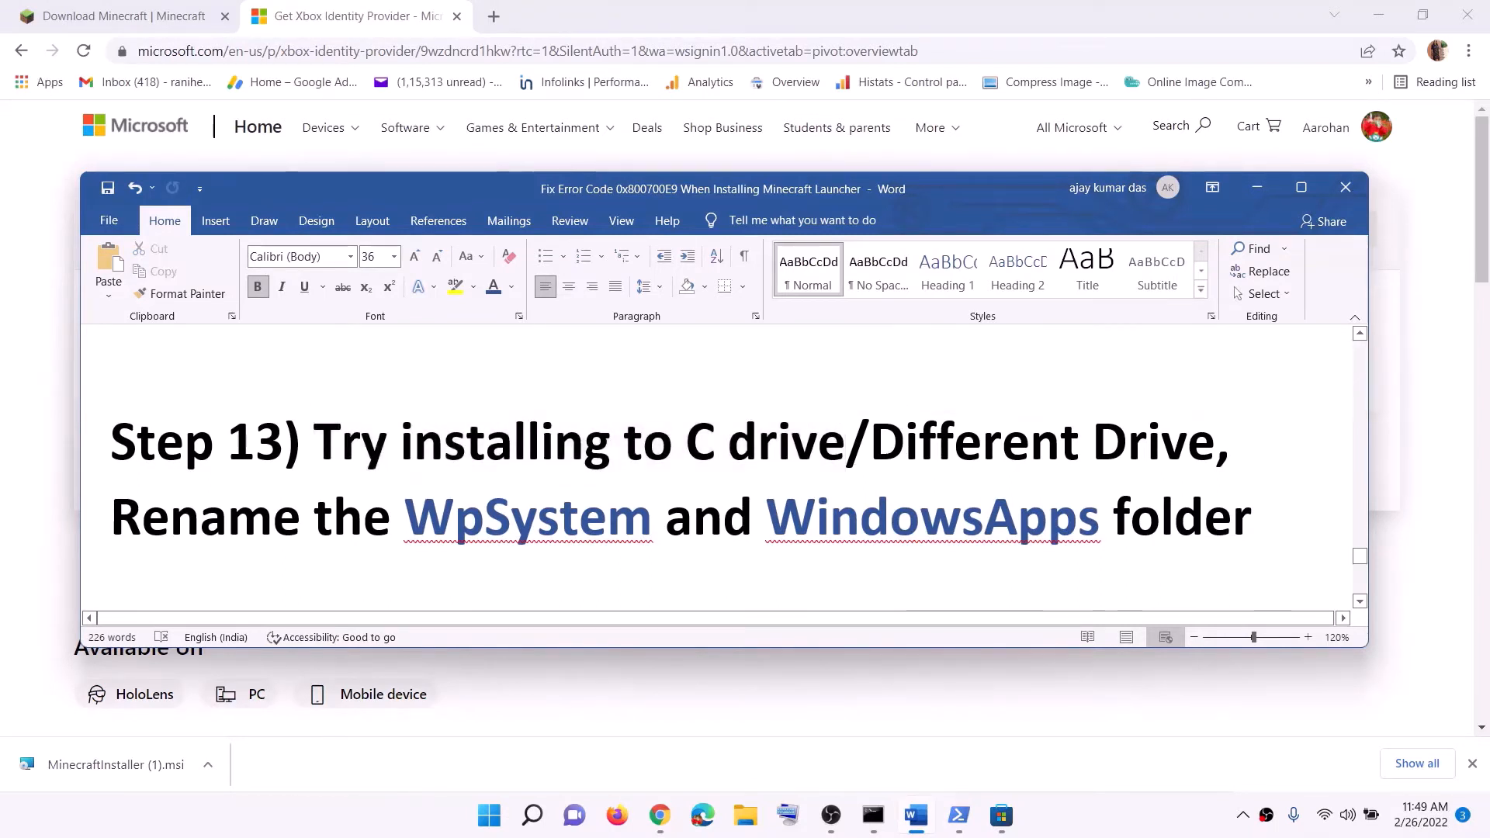
left_click_drag(689, 448, 1162, 454)
left_click(982, 454)
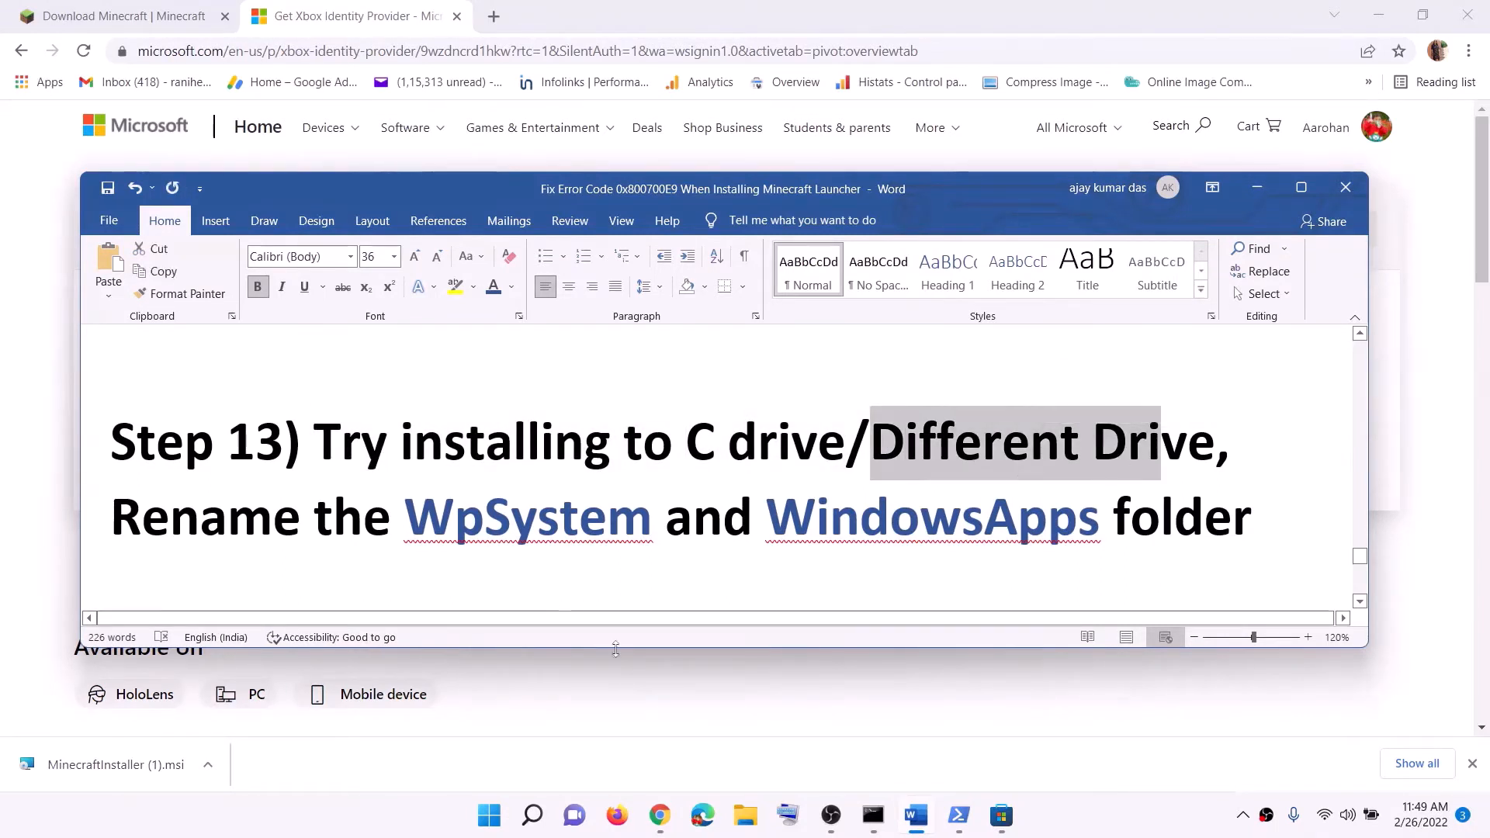
Open the Settings app and go to the Storage page for where new content is saved
key("super")
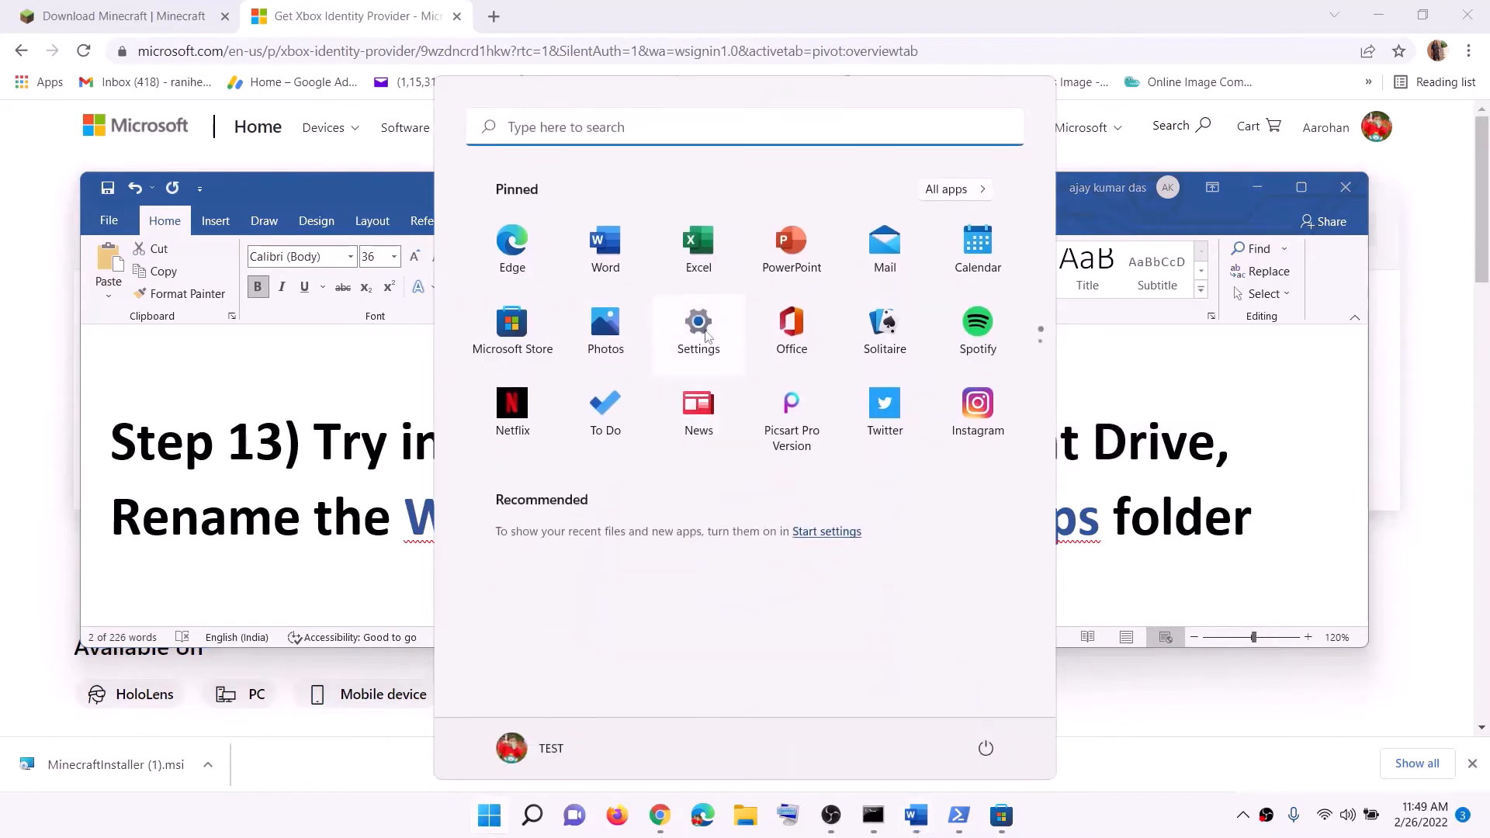
left_click(698, 330)
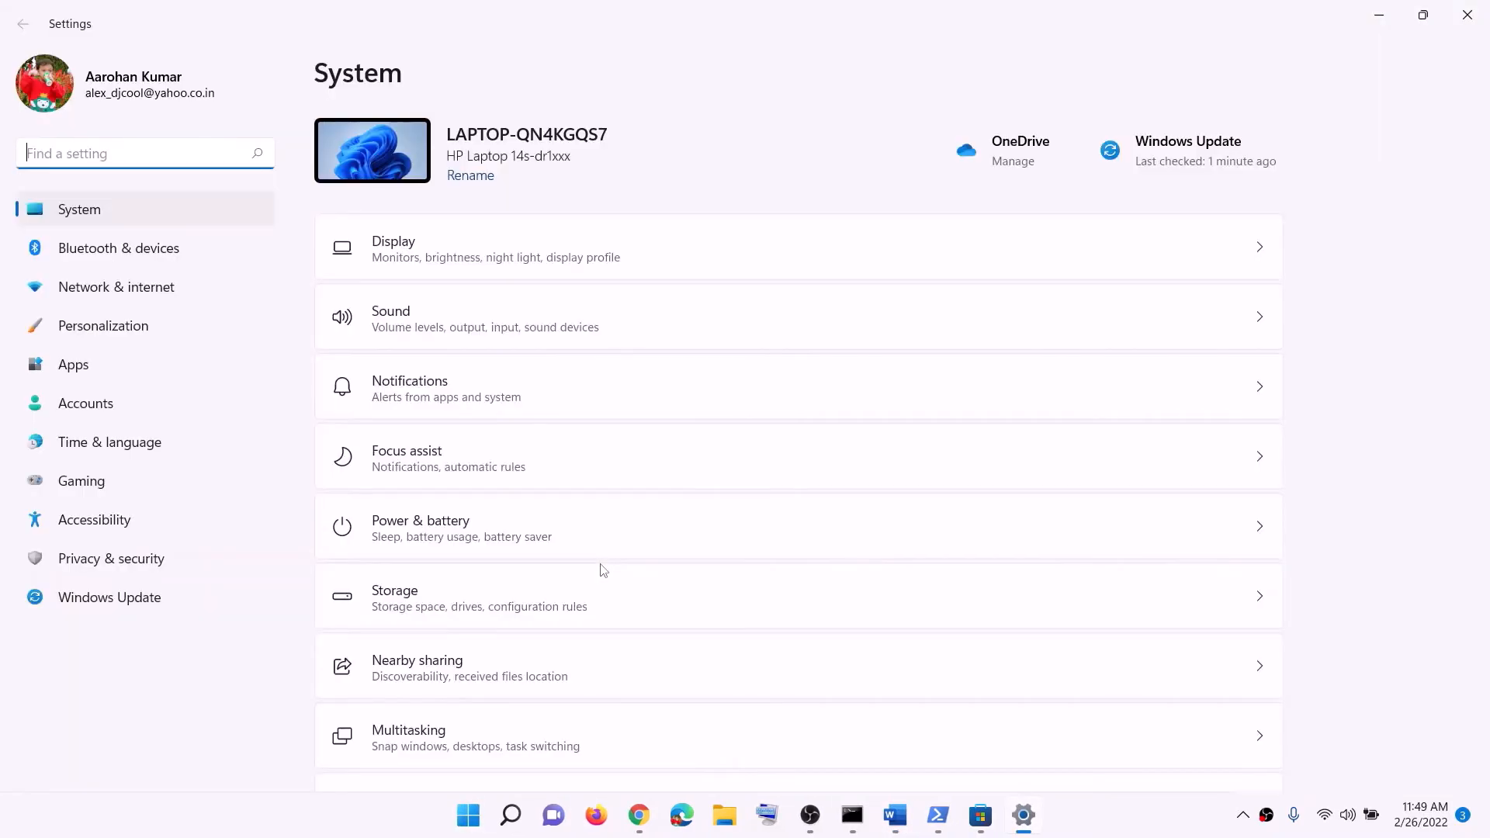
scroll(502, 585, "down", 5)
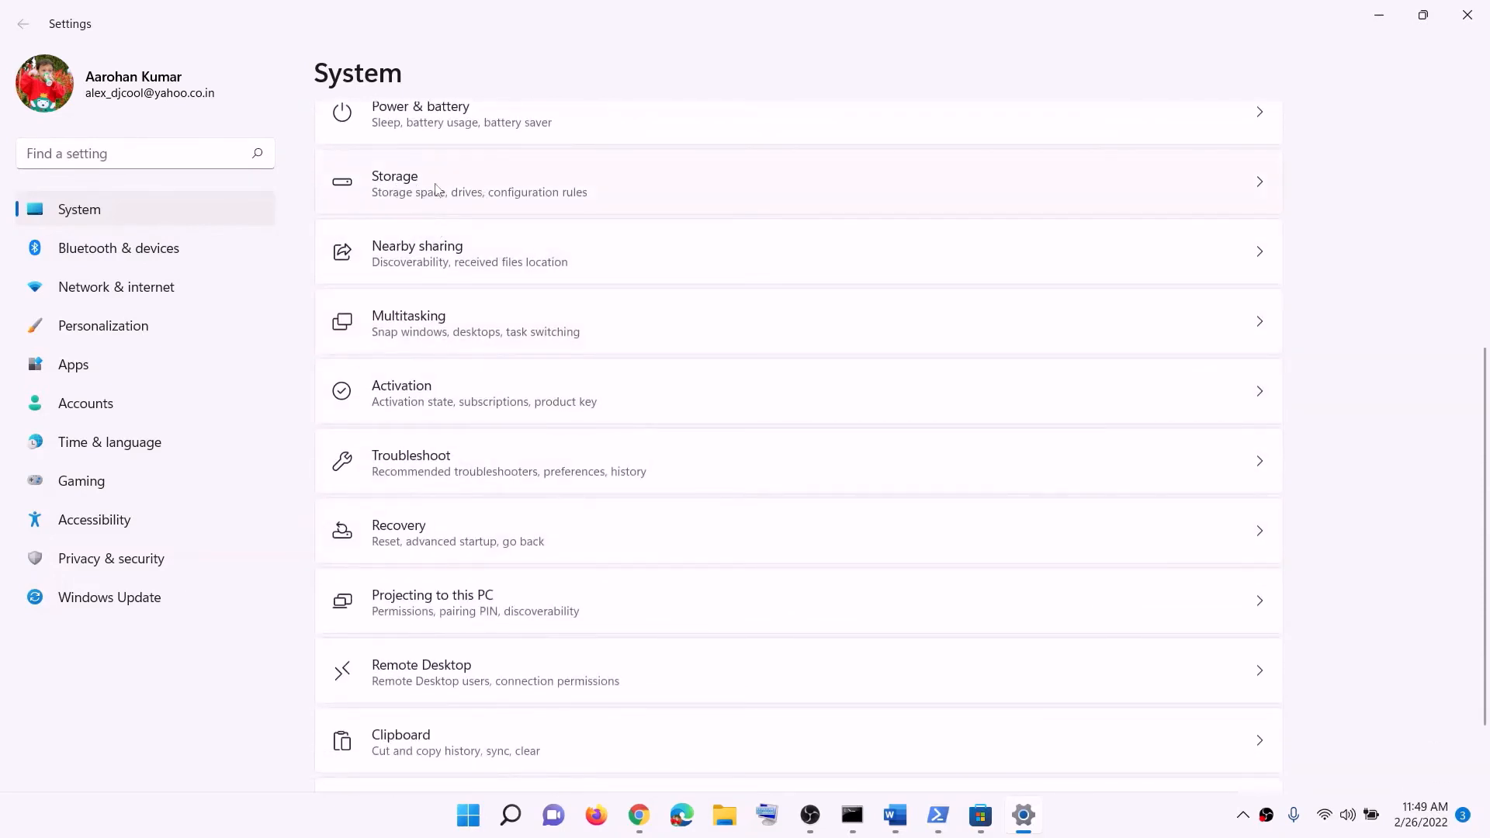
left_click(419, 181)
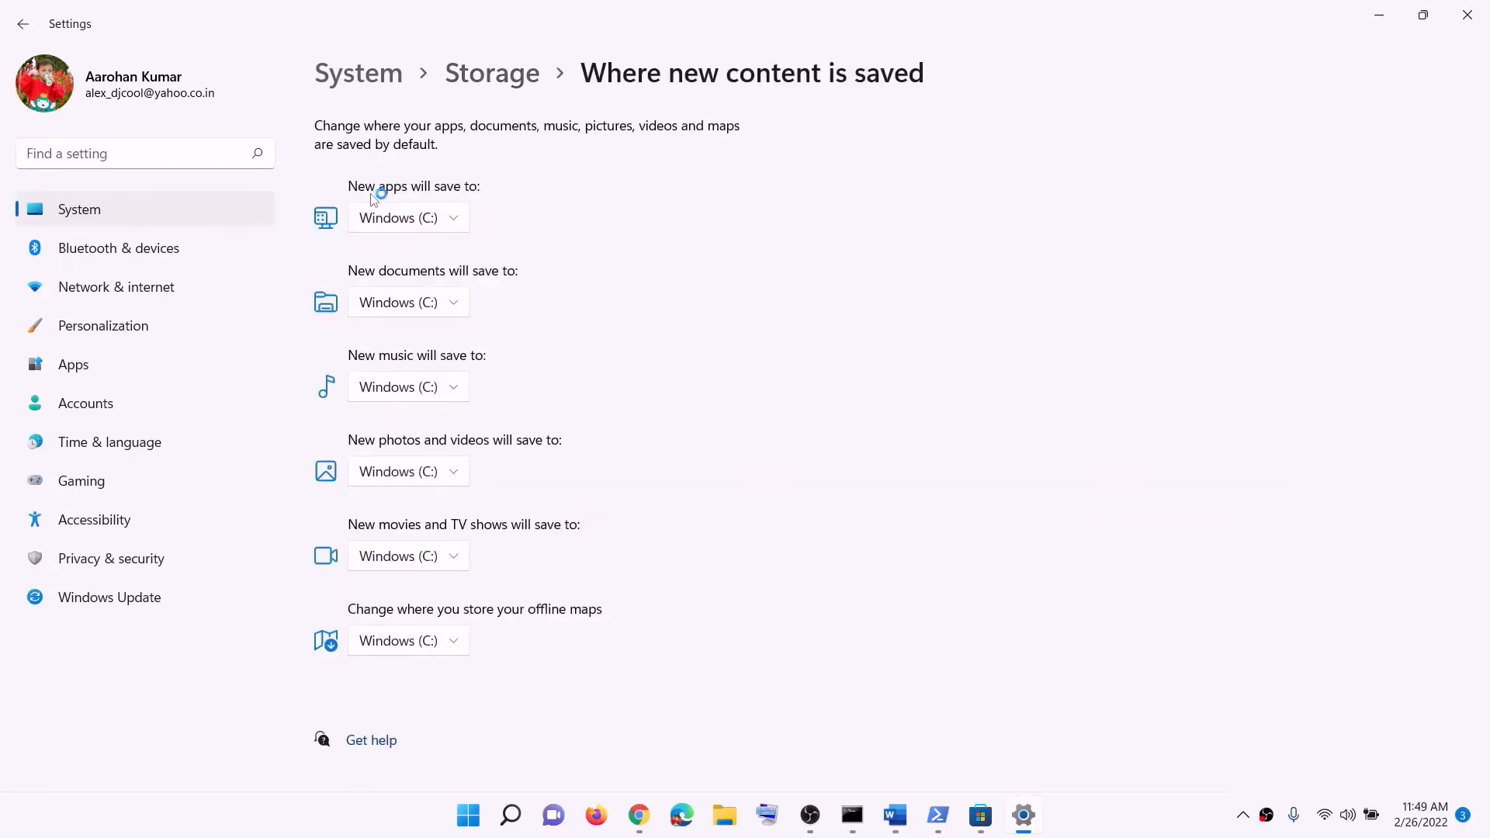
Examine the drive choices for where new apps are saved and close the Settings app
left_click(464, 226)
left_click(411, 219)
left_click(456, 230)
left_click(455, 228)
left_click(460, 225)
left_click(504, 235)
left_click(457, 218)
left_click(611, 232)
left_click(1467, 14)
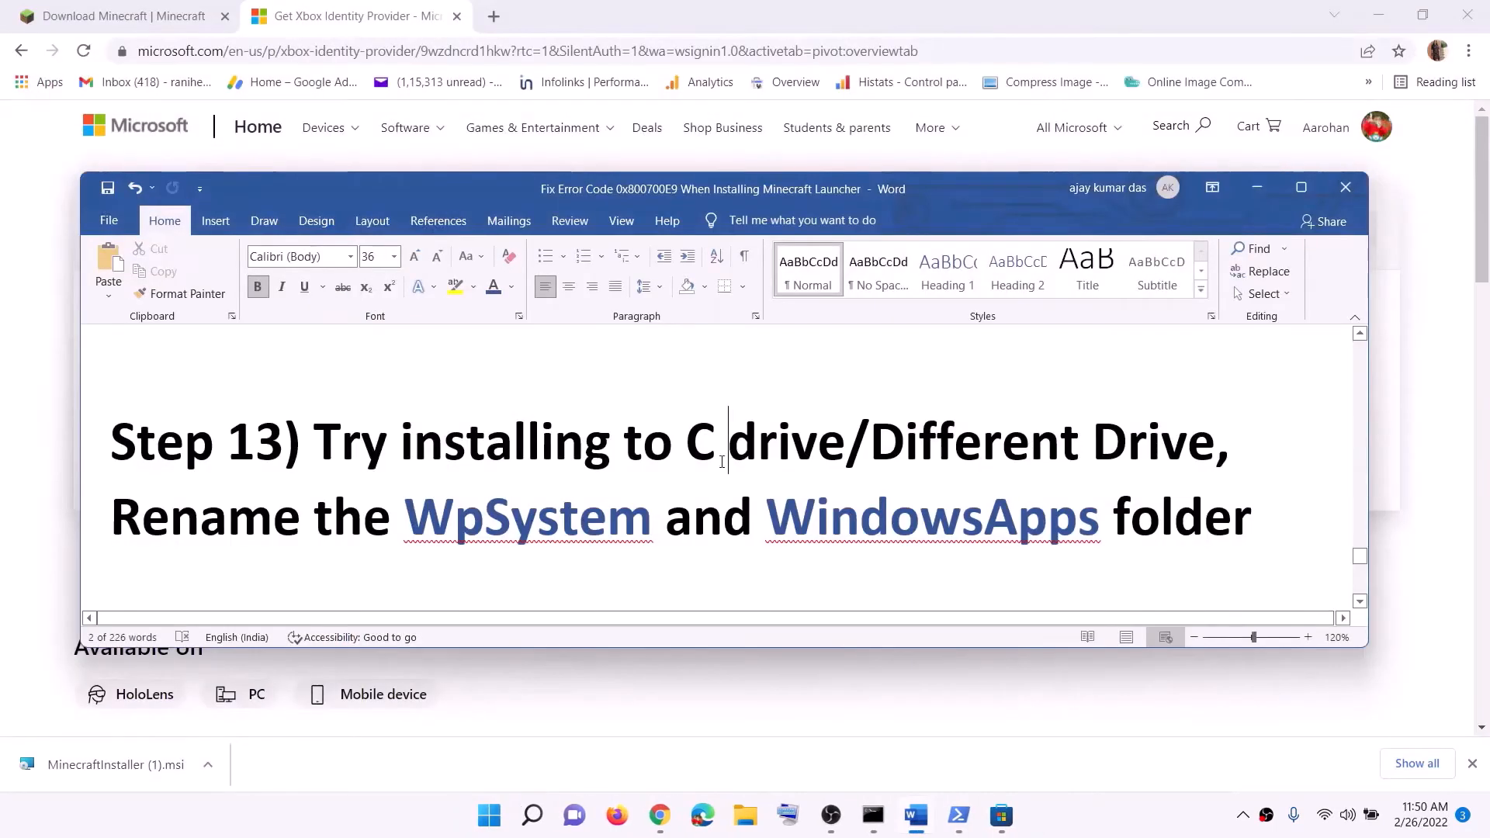
Review Step 13 in the Word document, highlighting the different-drive option and the WpSystem and WindowsApps folder names
left_click_drag(688, 456, 903, 456)
left_click(1001, 457)
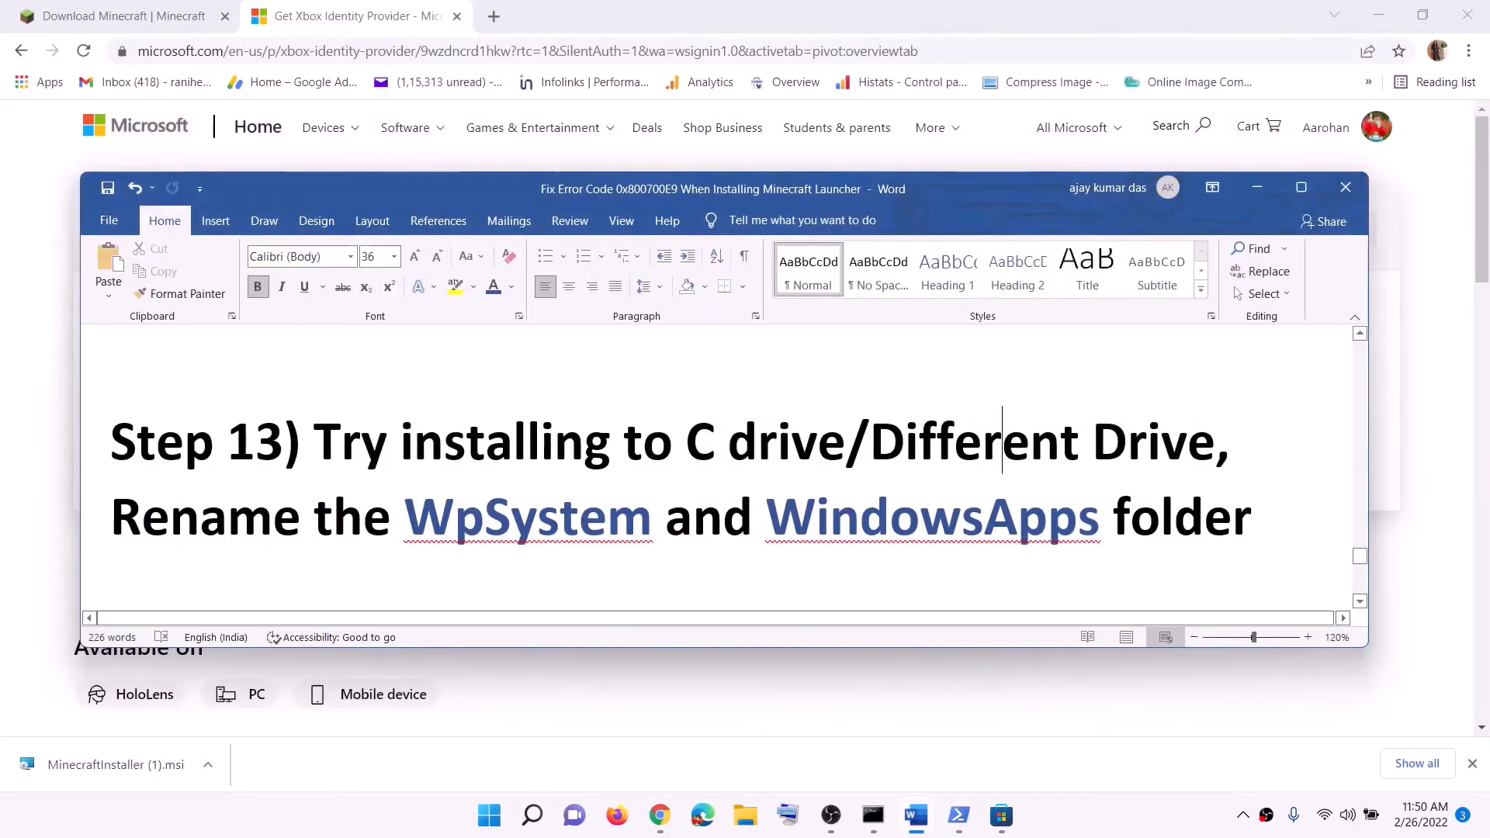
left_click_drag(1001, 446, 1127, 447)
scroll(351, 463, "down", 1)
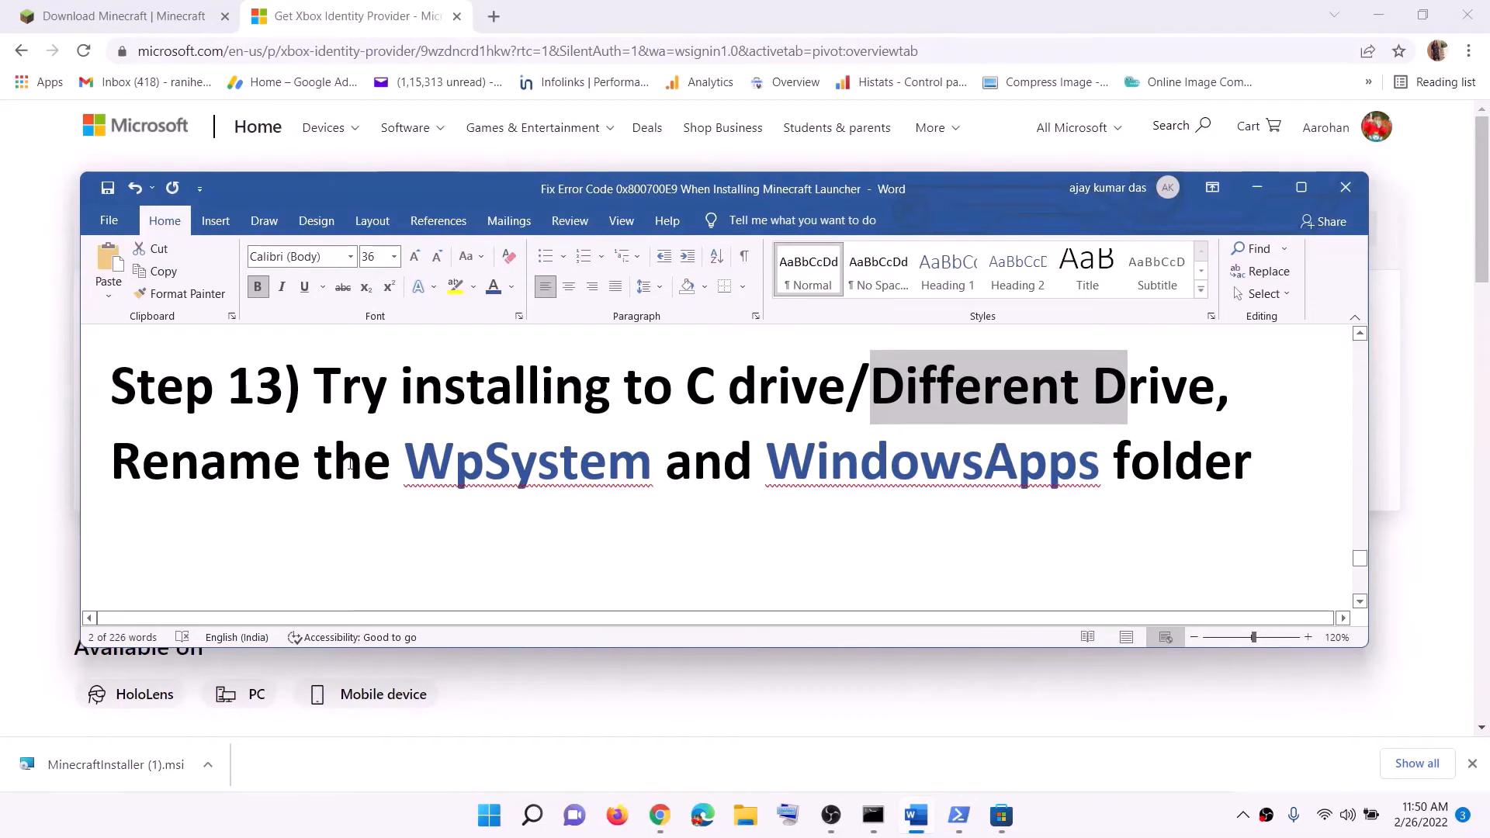
left_click_drag(421, 455, 950, 456)
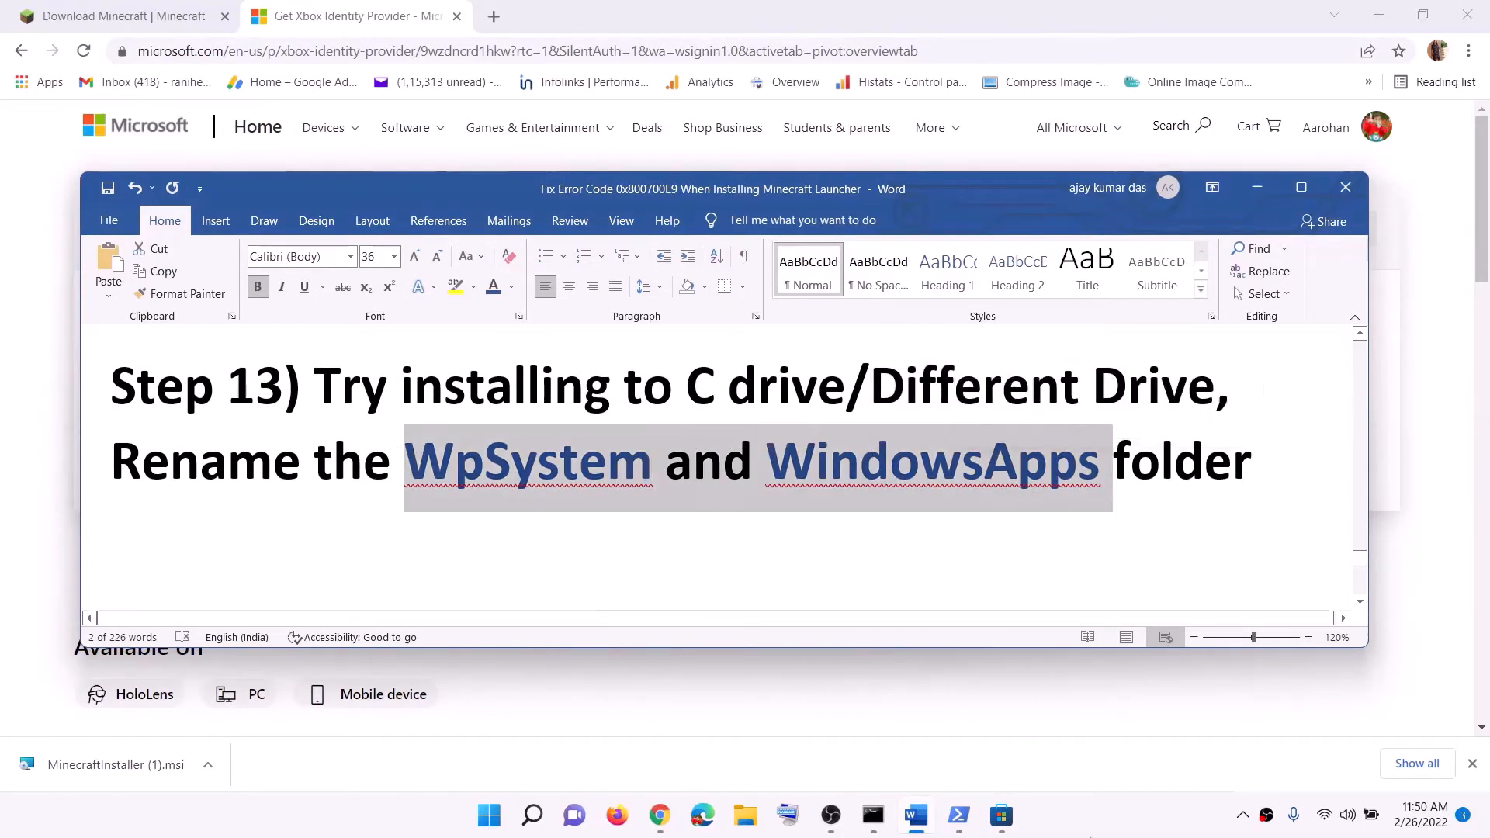
left_click(950, 456)
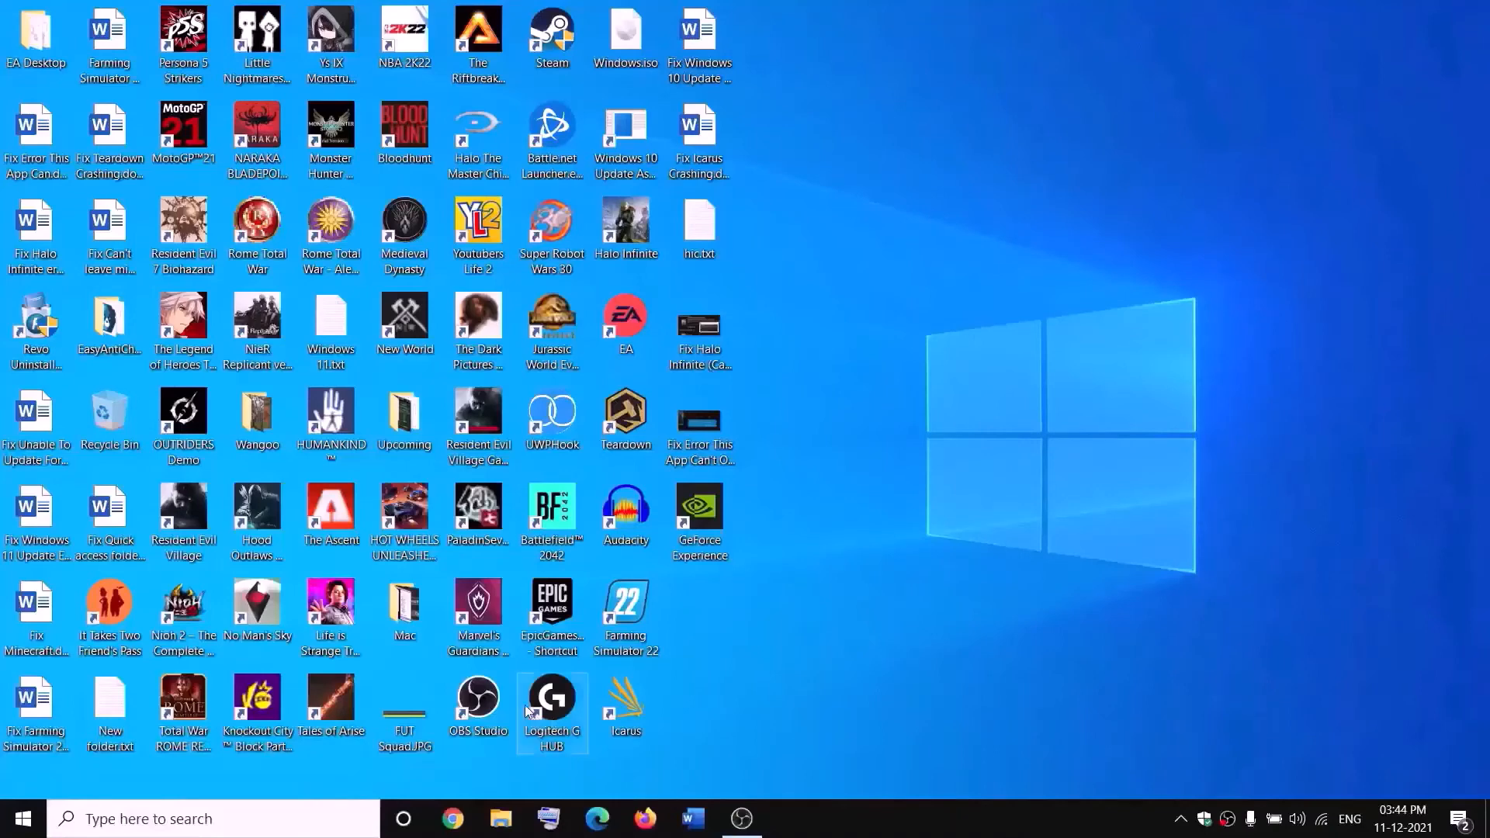
Open File Explorer, go to New Volume (D:) under This PC and locate the WpSystem folder
left_click(501, 819)
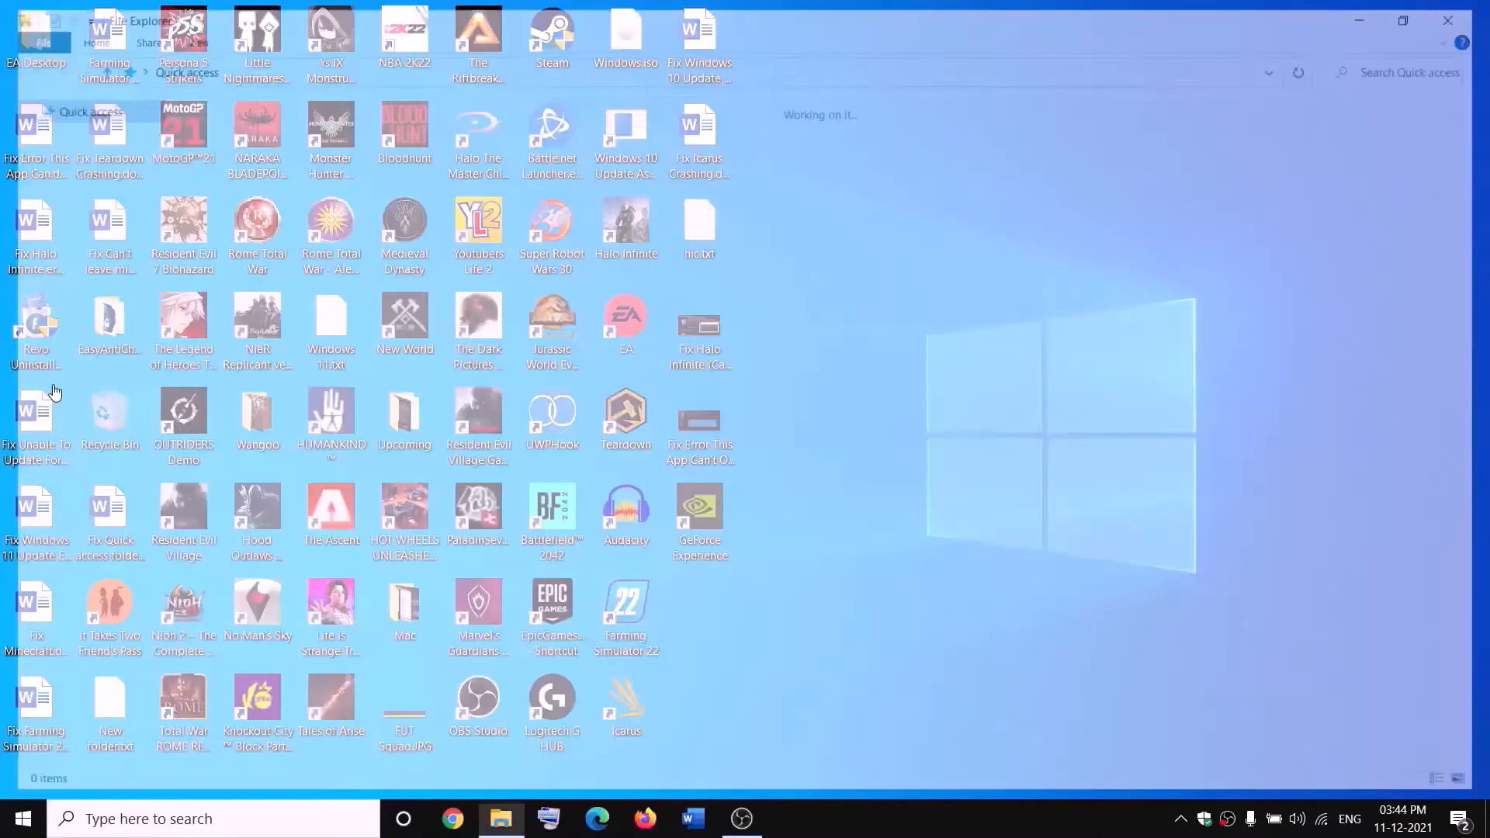
left_click(78, 403)
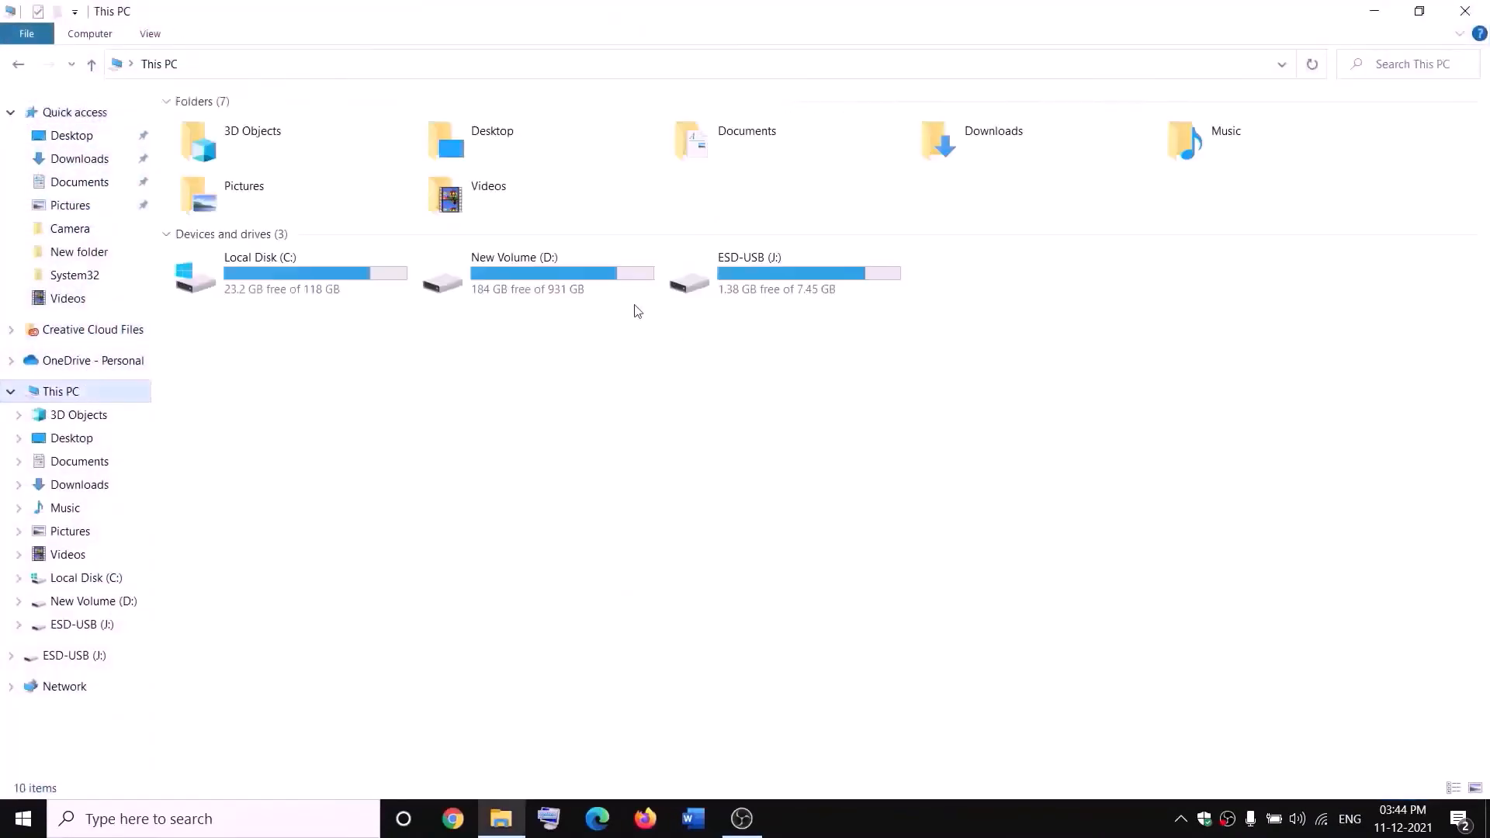
double_click(556, 290)
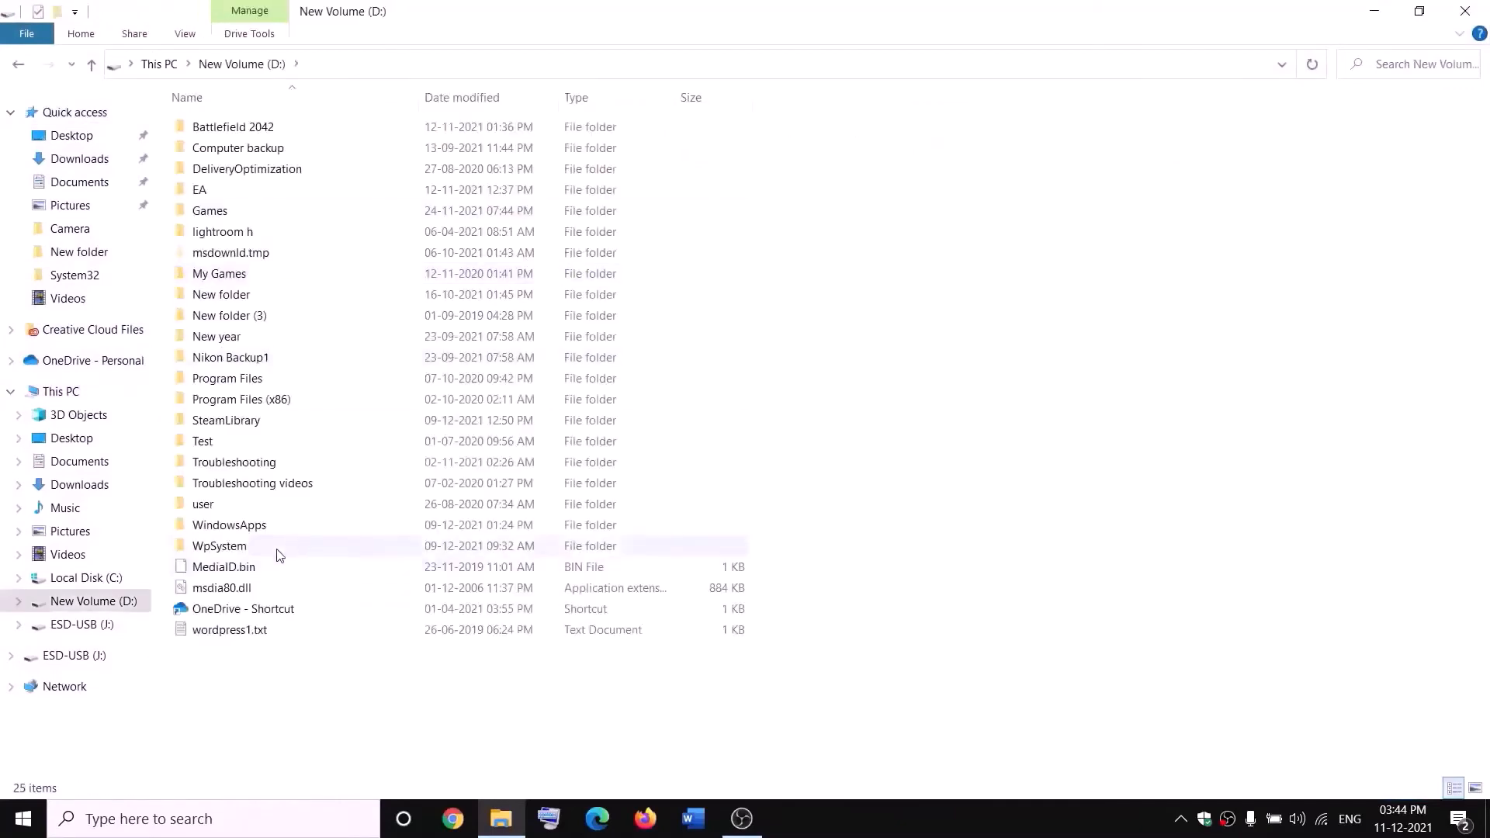
left_click(310, 547)
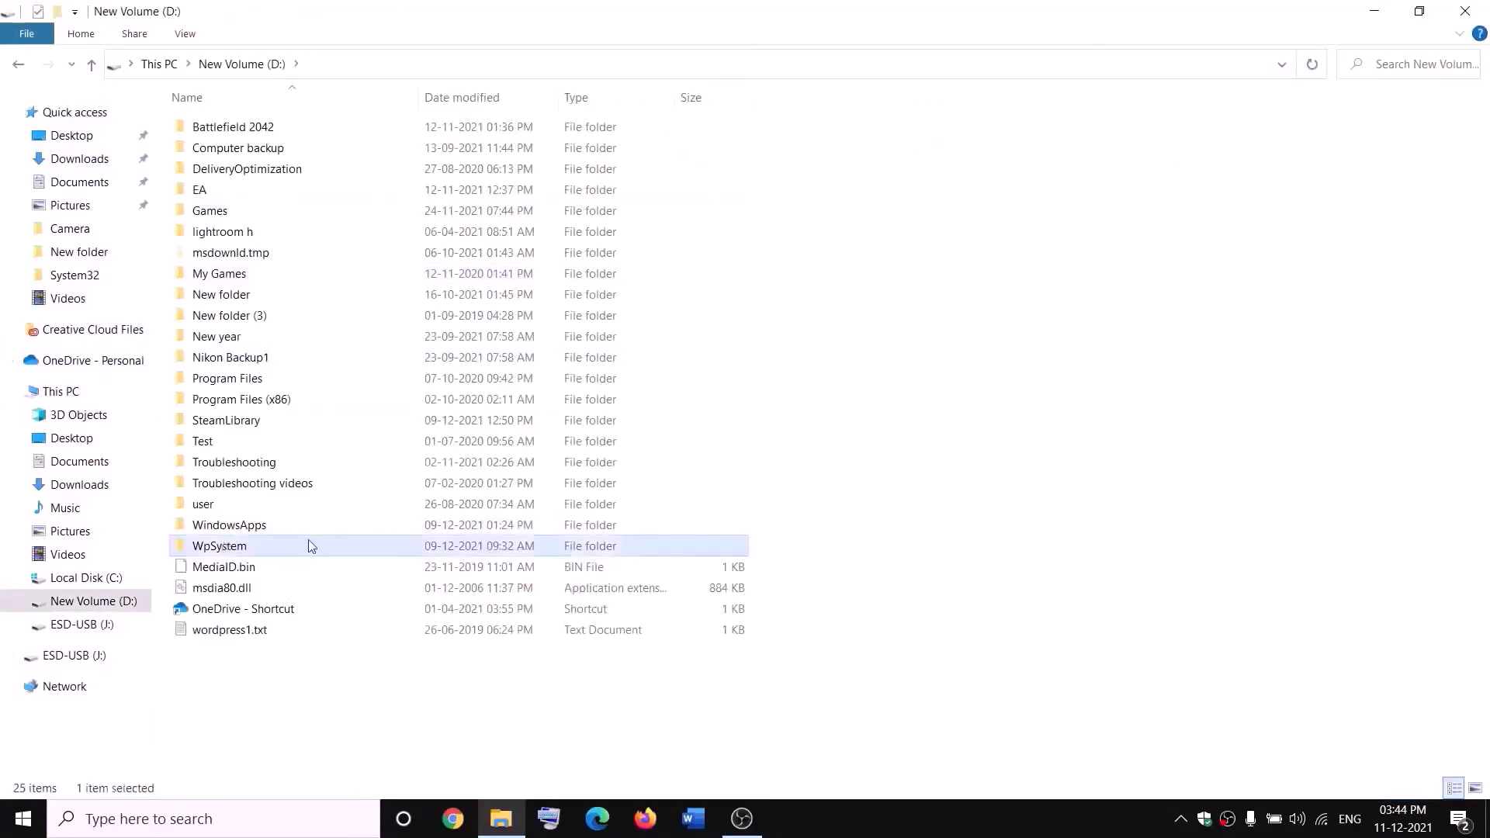
right_click(242, 553)
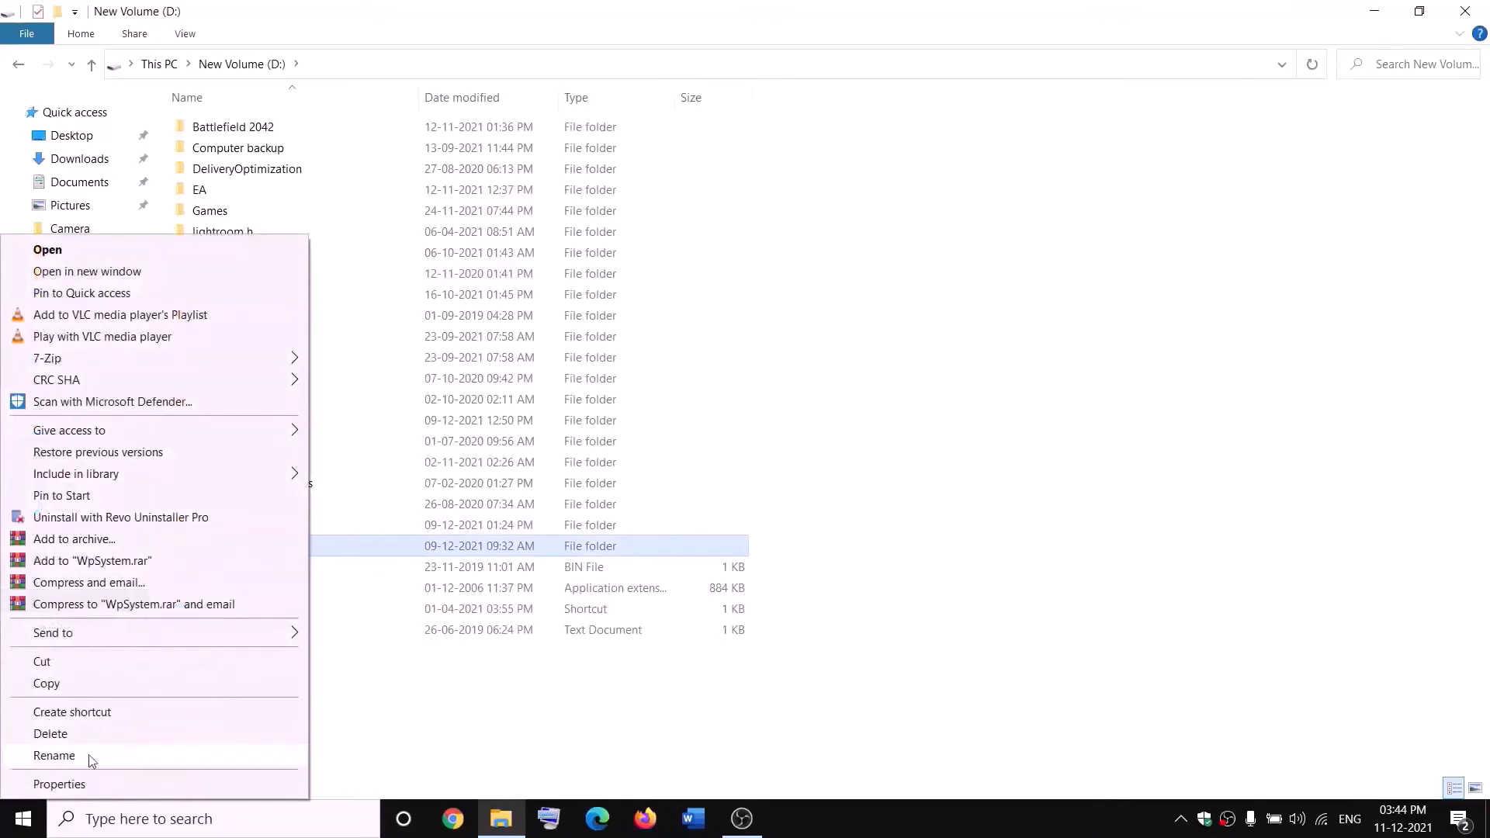
left_click(576, 705)
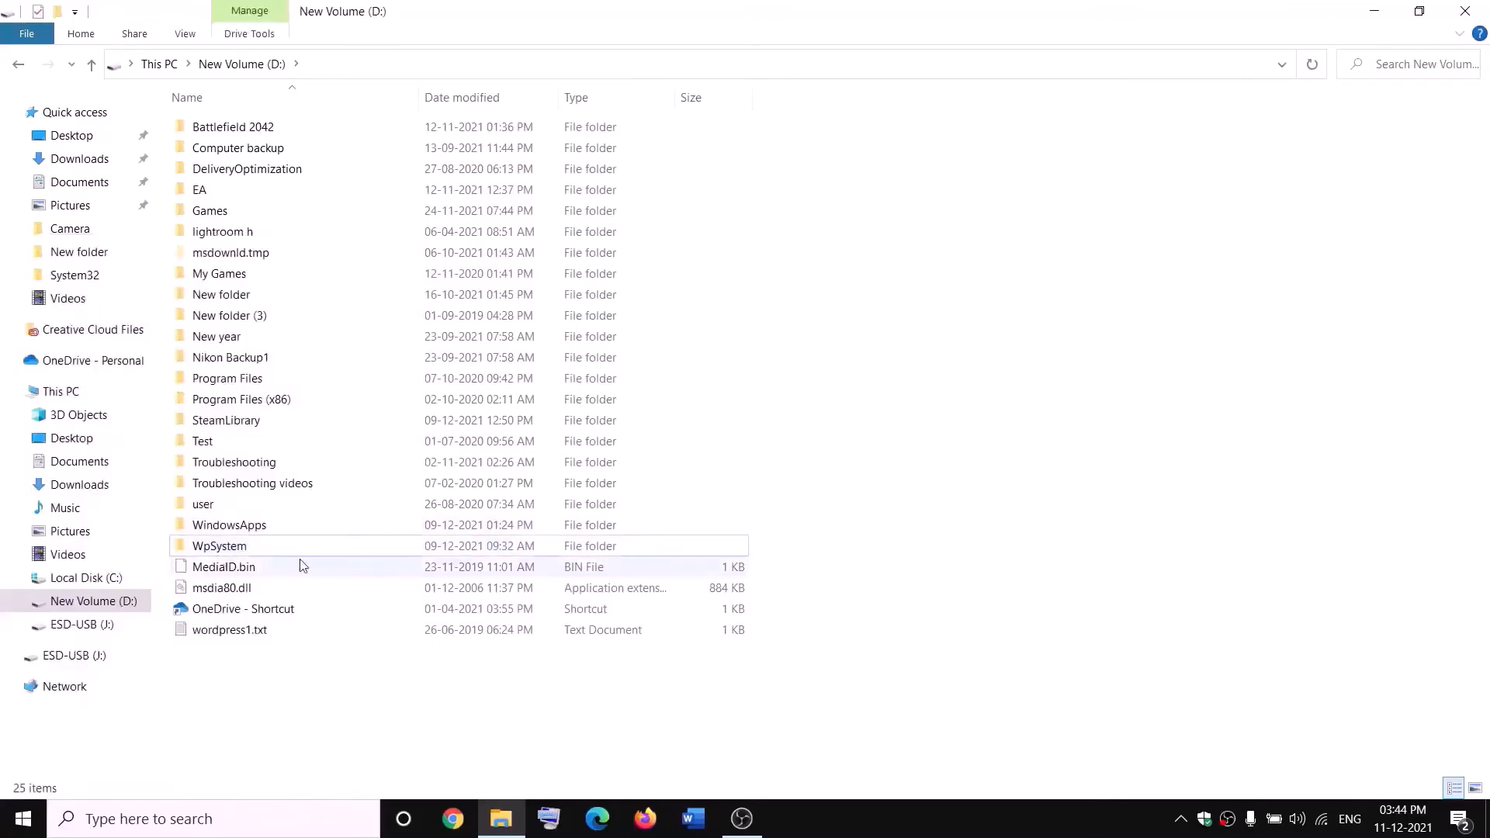
Open the advanced security settings of the WpSystem folder from its properties
mouse_move(255, 549)
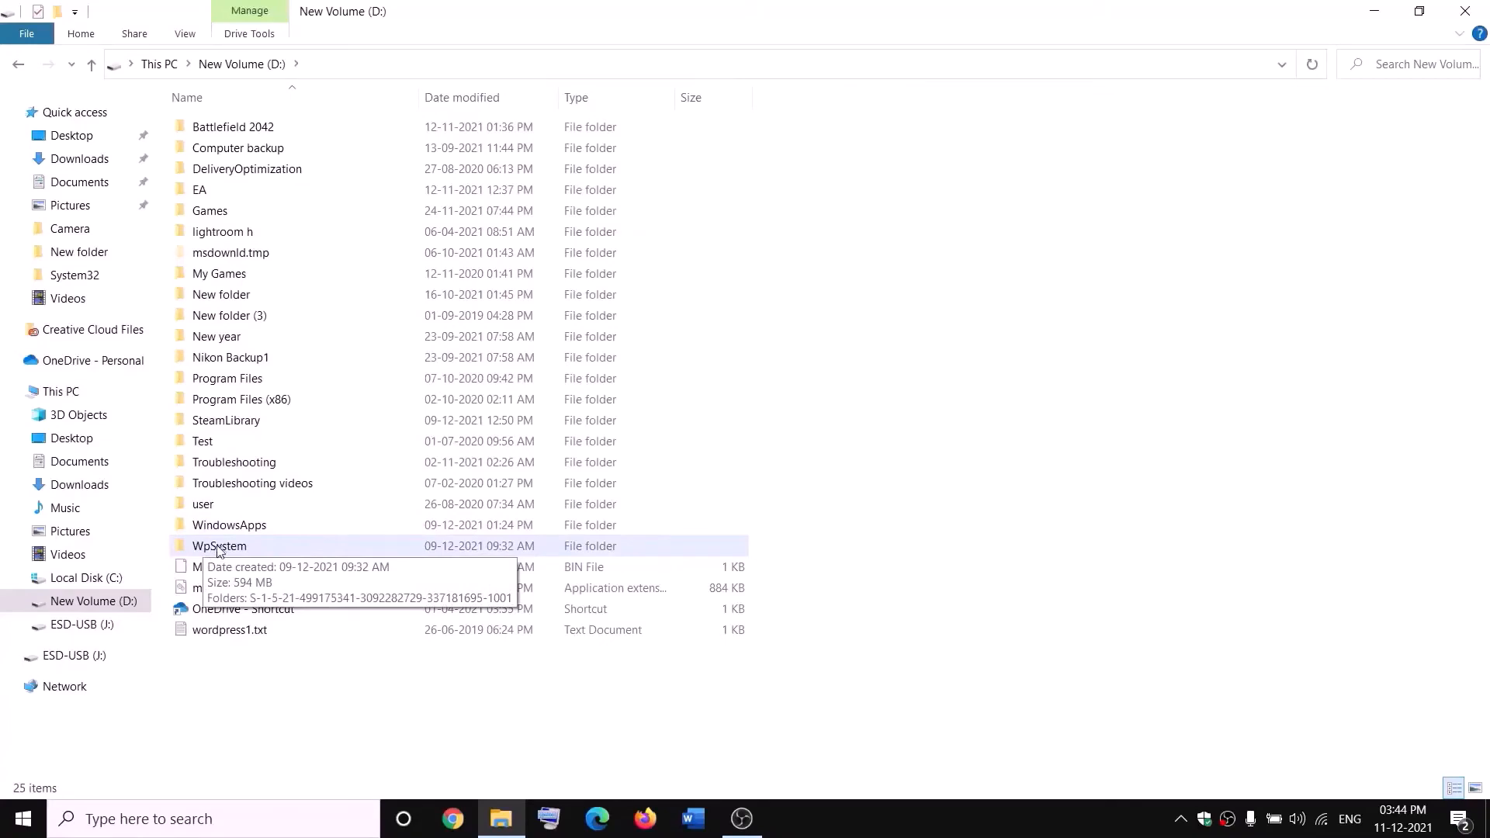
right_click(219, 550)
left_click(93, 783)
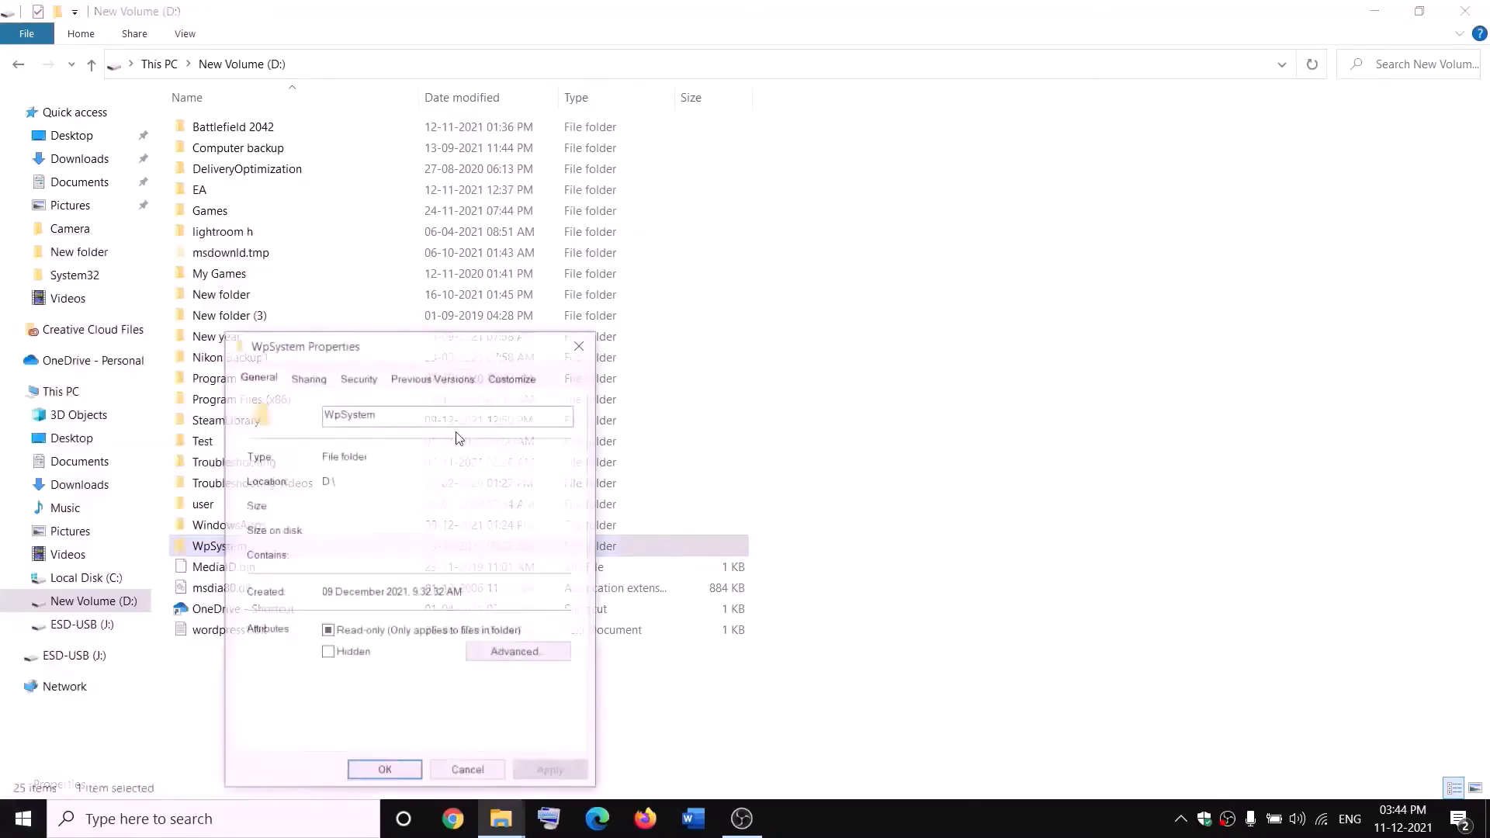
left_click(554, 249)
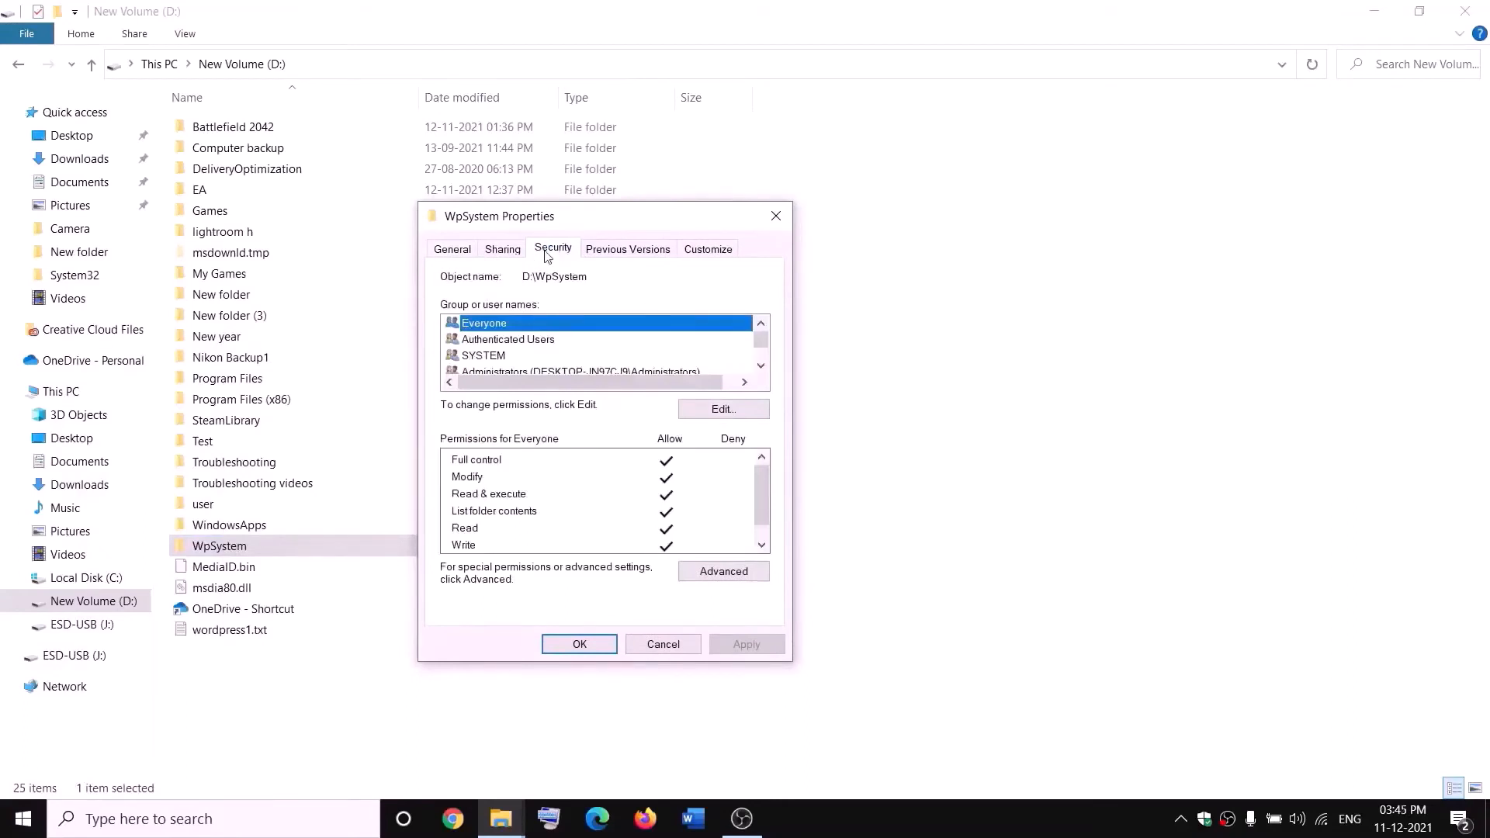
left_click(724, 572)
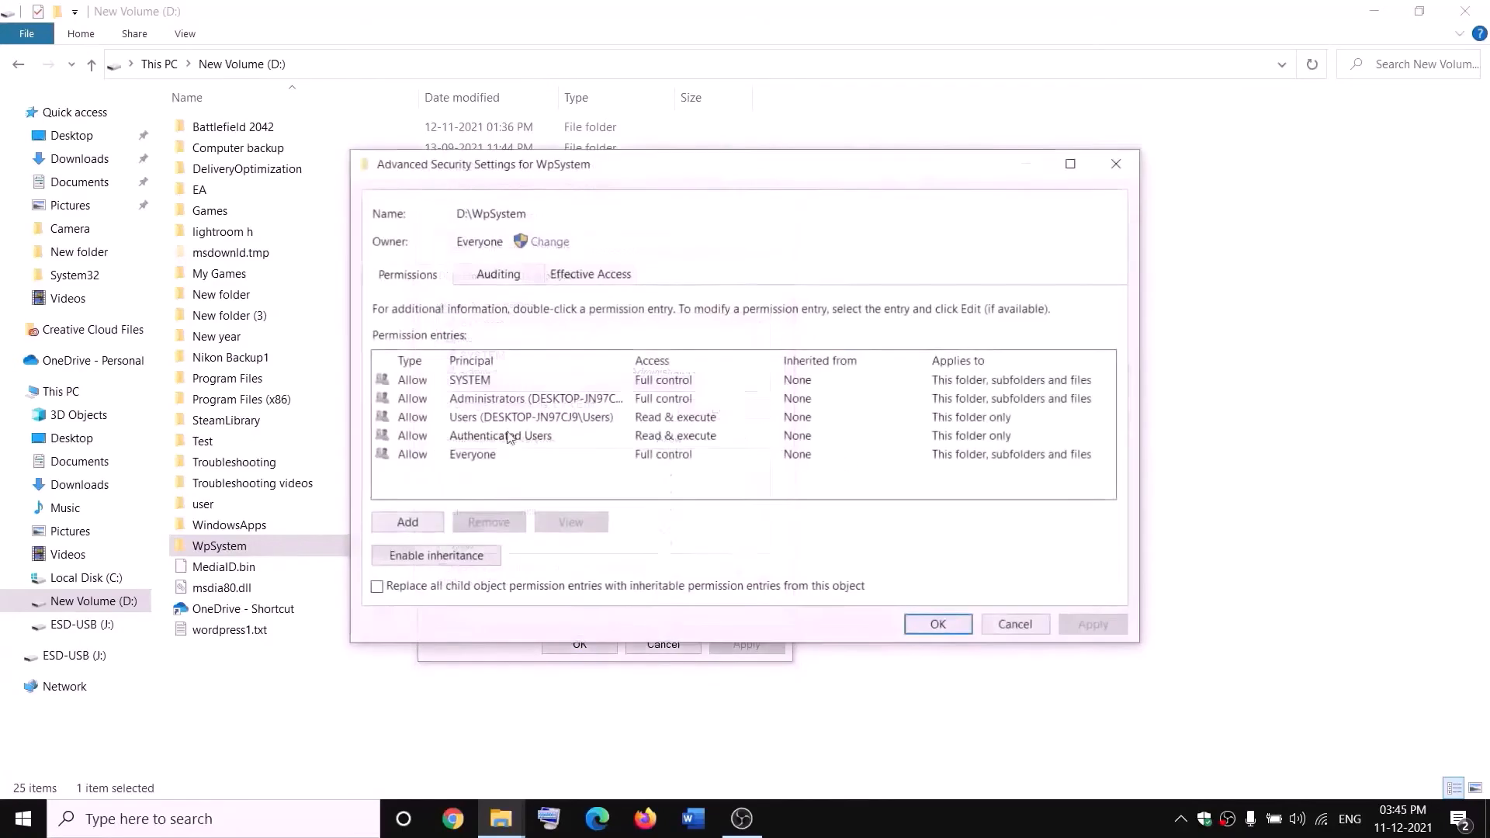
Change the owner of the WpSystem folder to Everyone, checking the name before accepting it
left_click(550, 243)
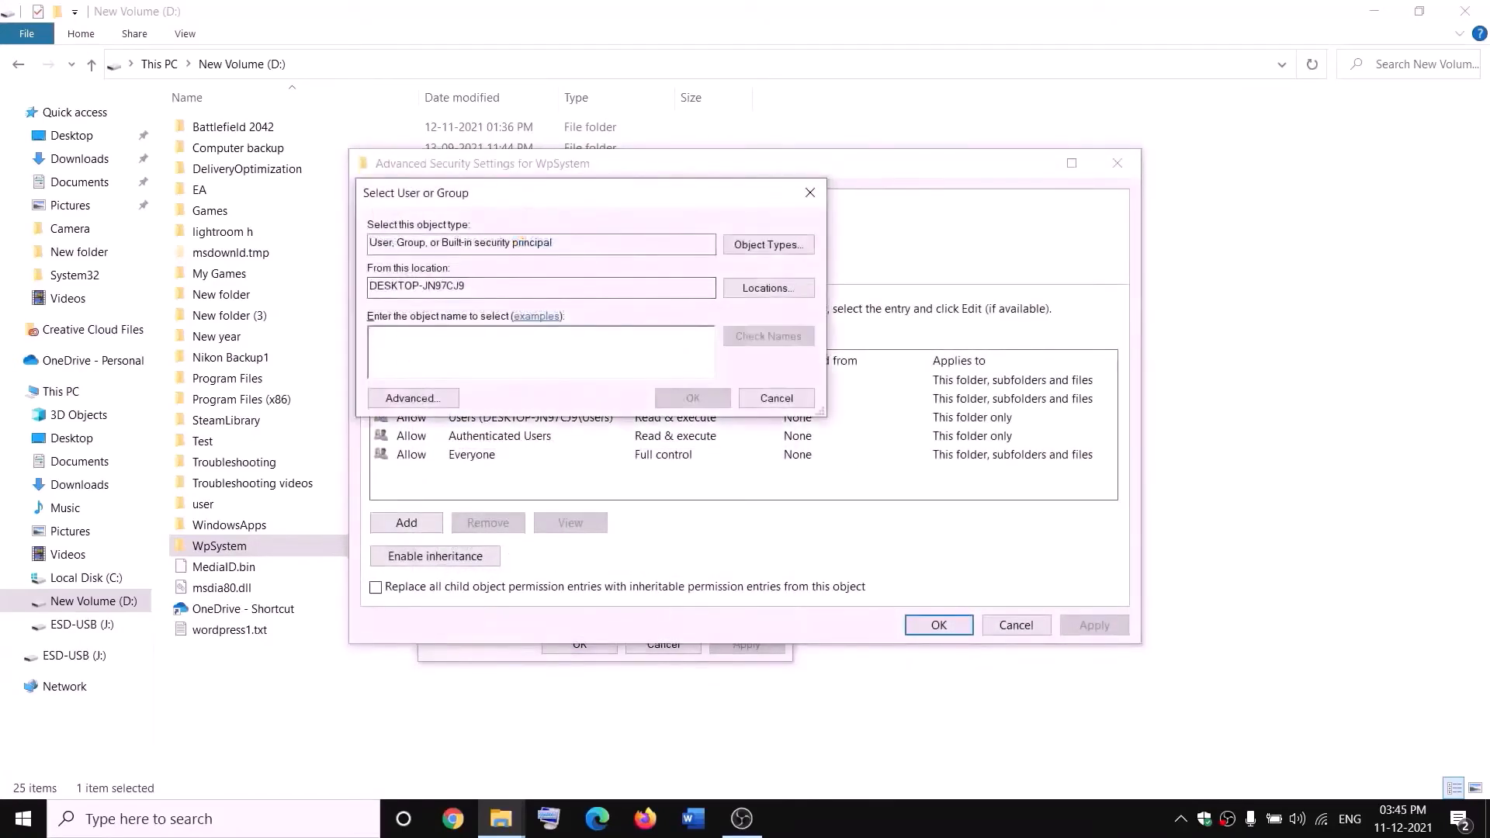
type("w")
key("BackSpace")
type("everyone")
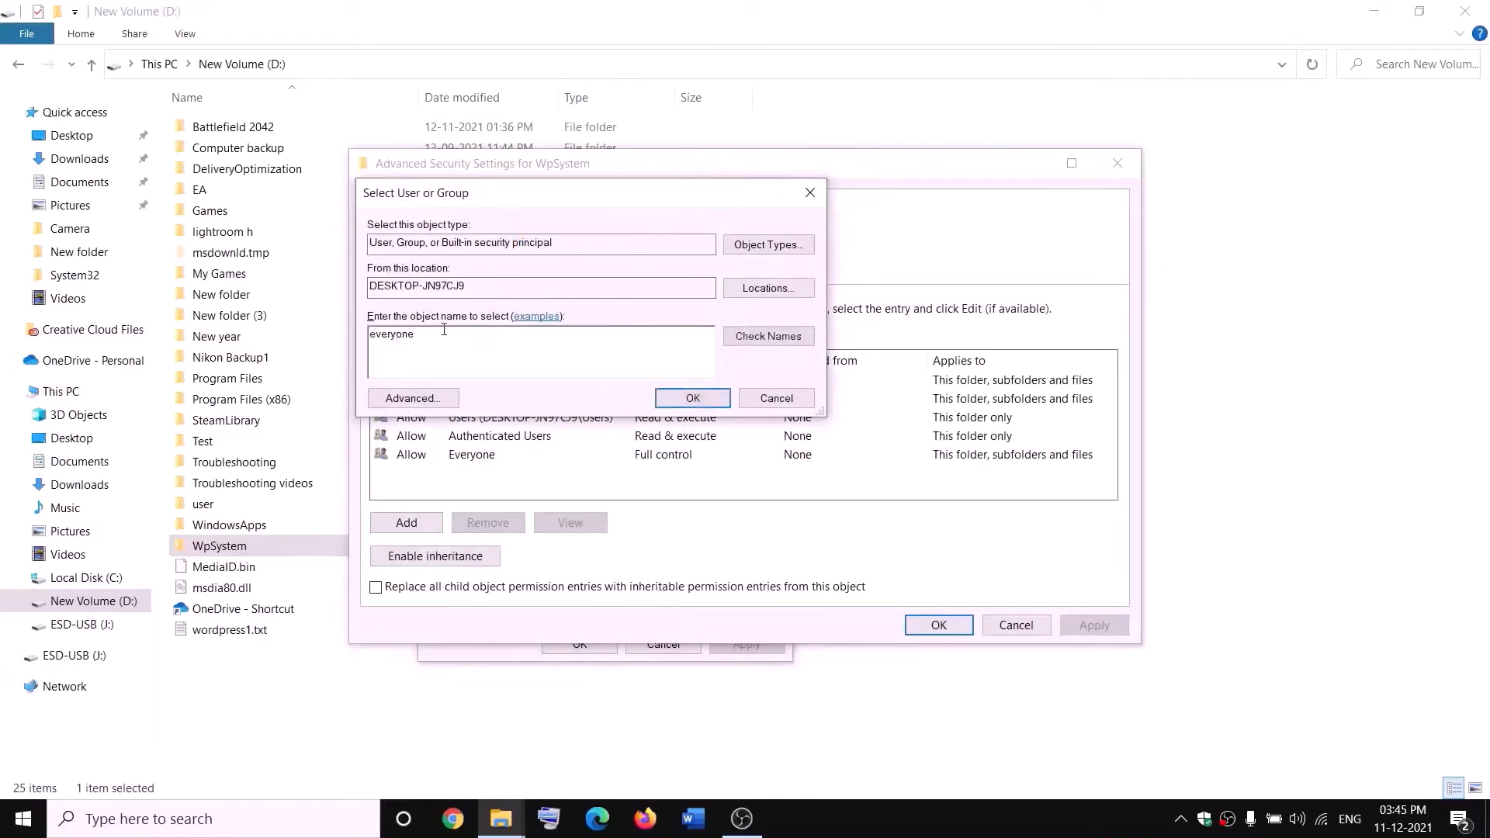
left_click_drag(444, 330, 367, 347)
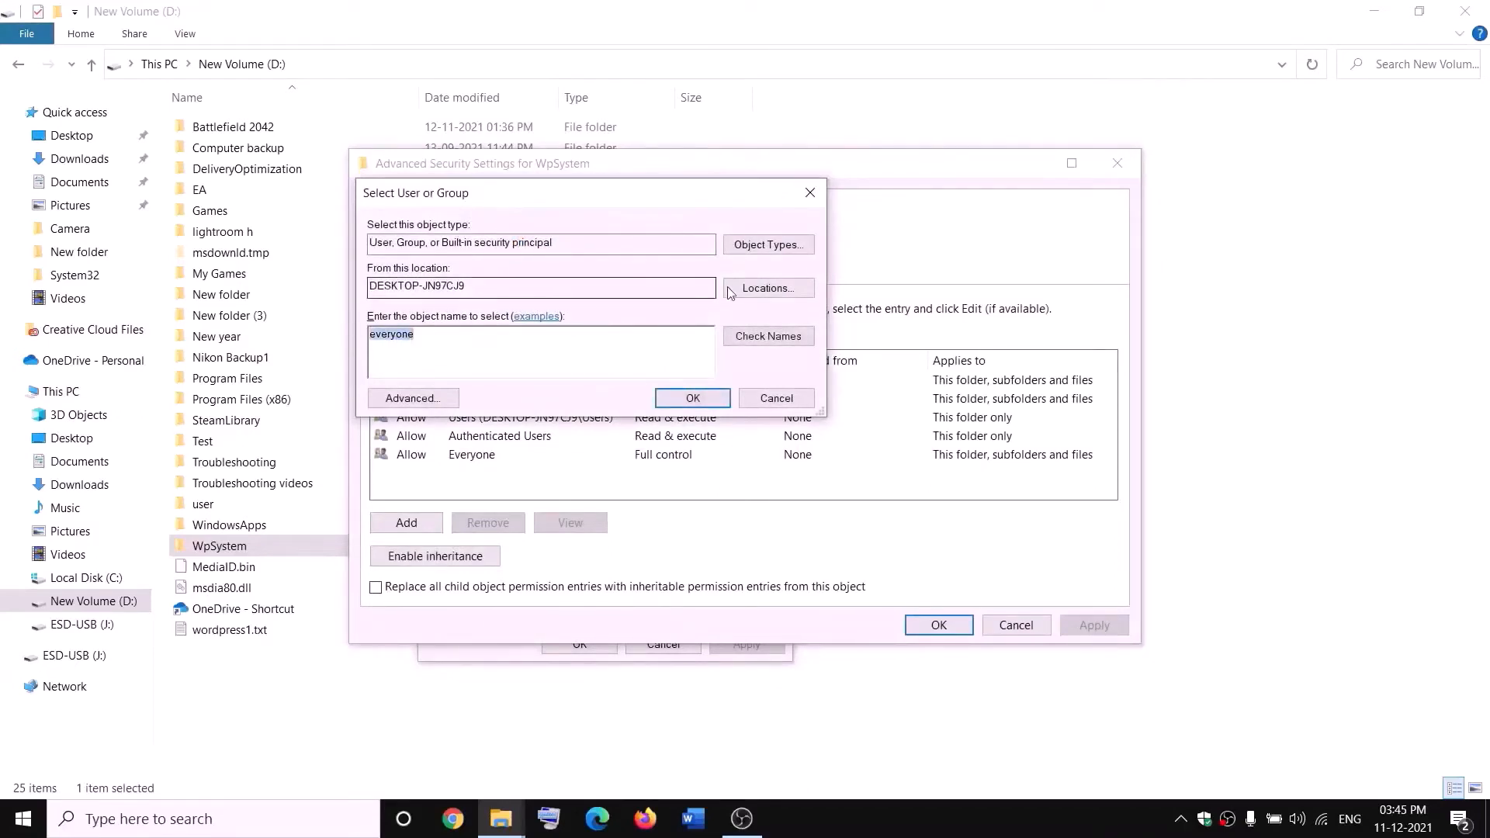
left_click(775, 343)
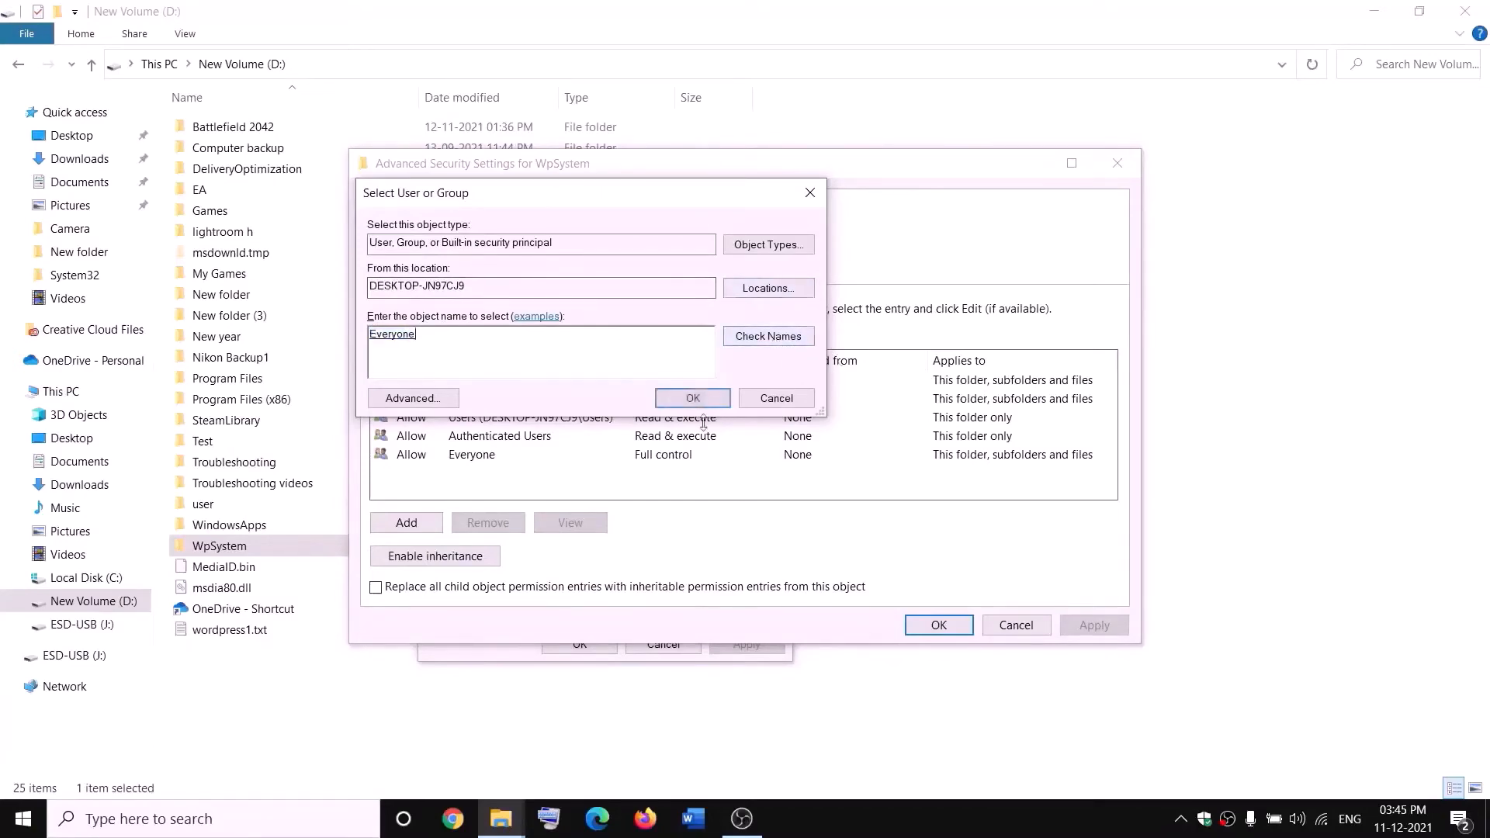
left_click(692, 398)
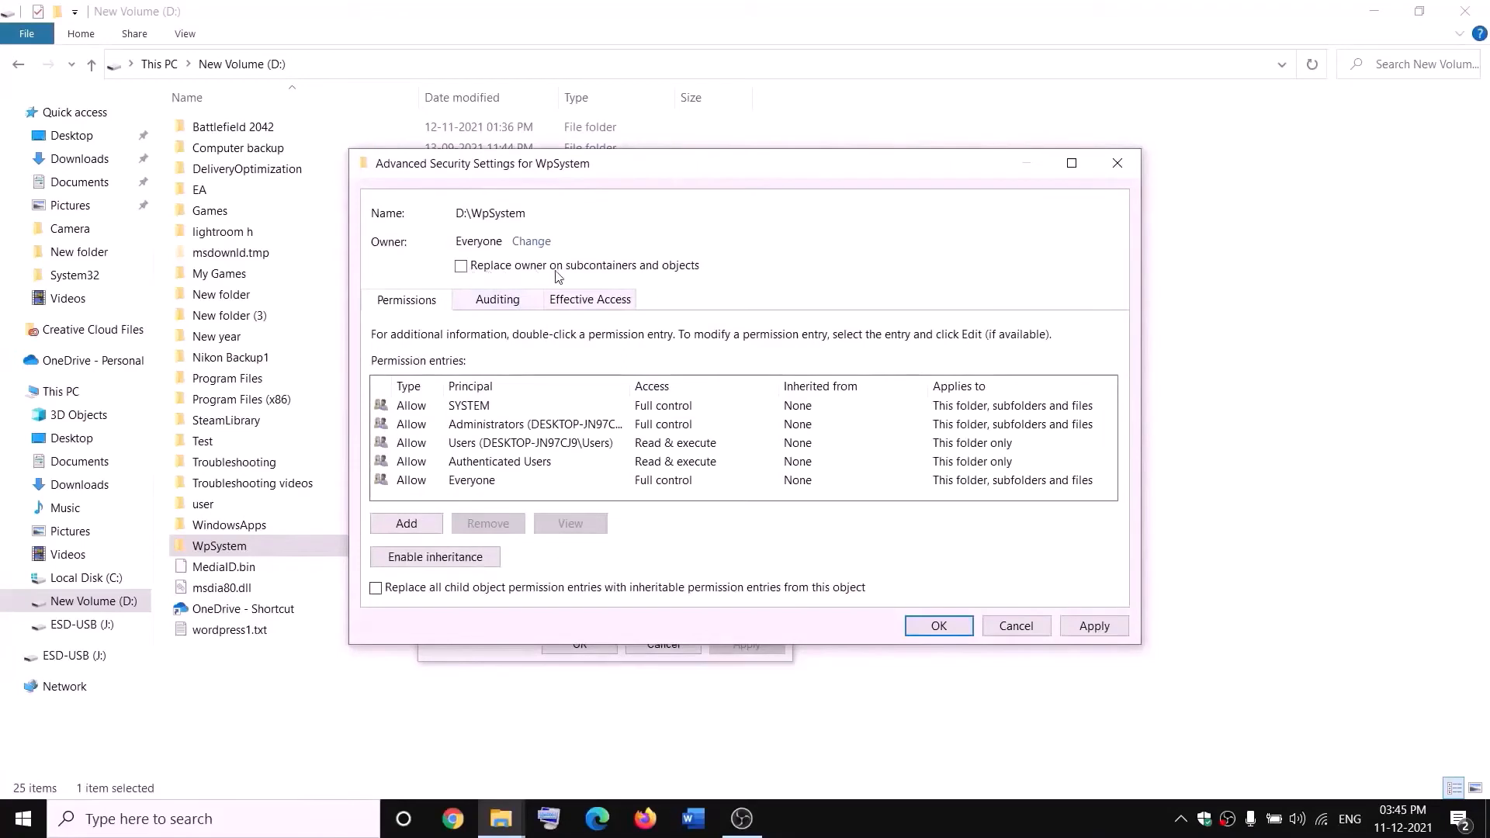
Enable replacing the owner on subcontainers and objects, apply the ownership change and close the WpSystem properties
left_click(462, 266)
left_click(1094, 626)
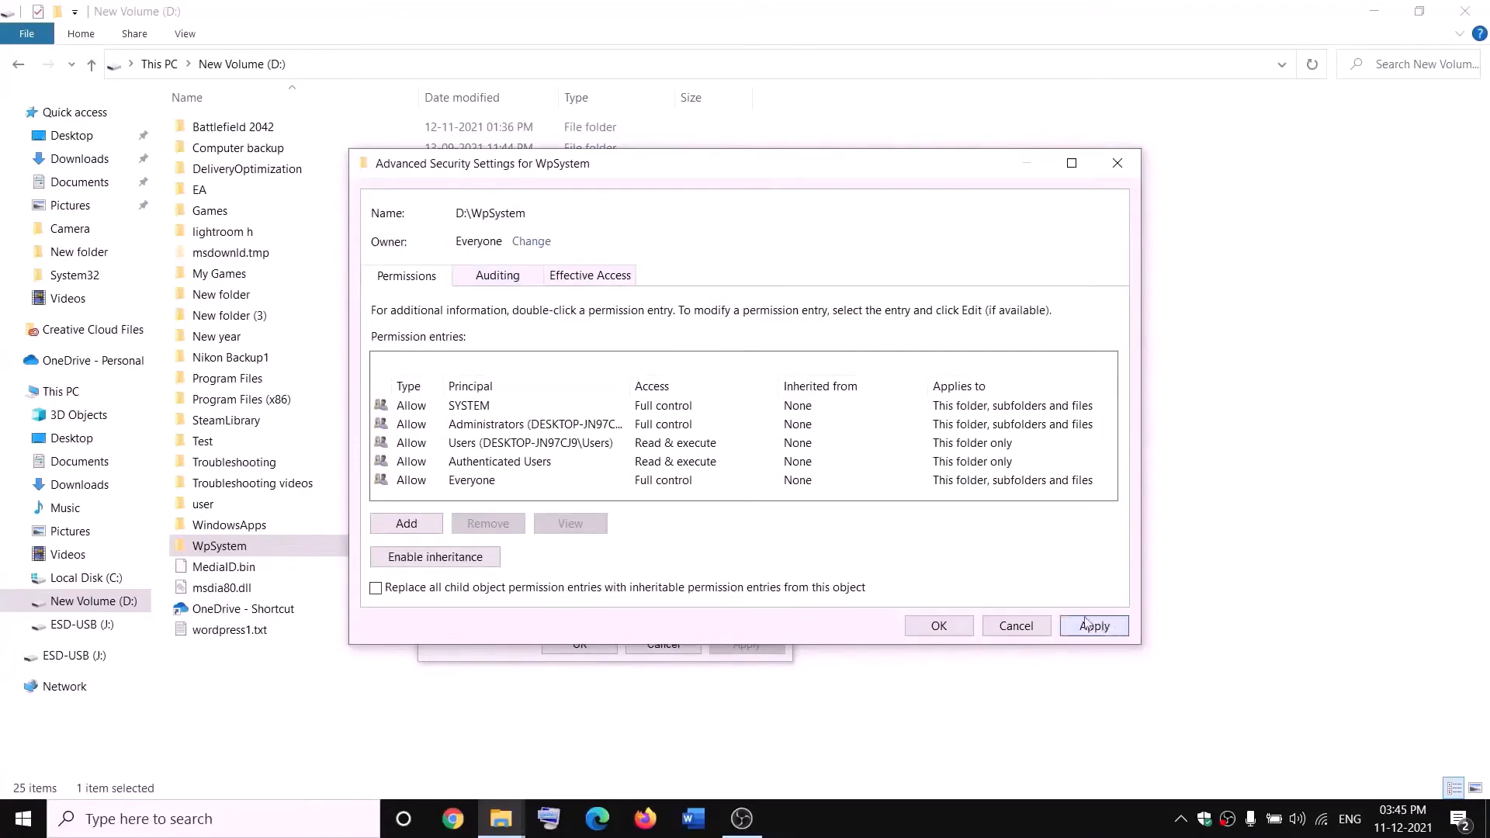
left_click(938, 627)
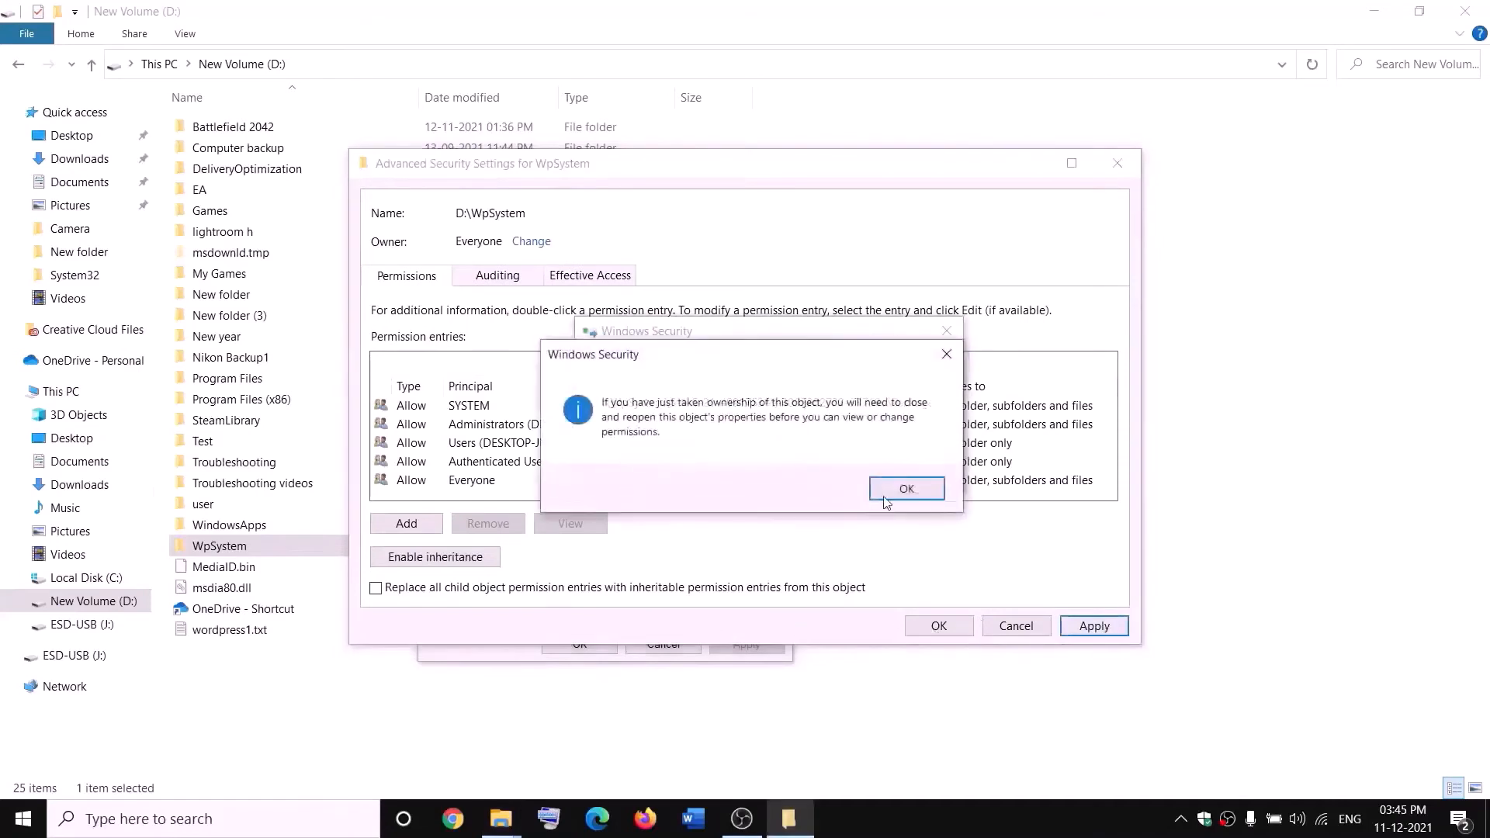
left_click(869, 489)
left_click(580, 644)
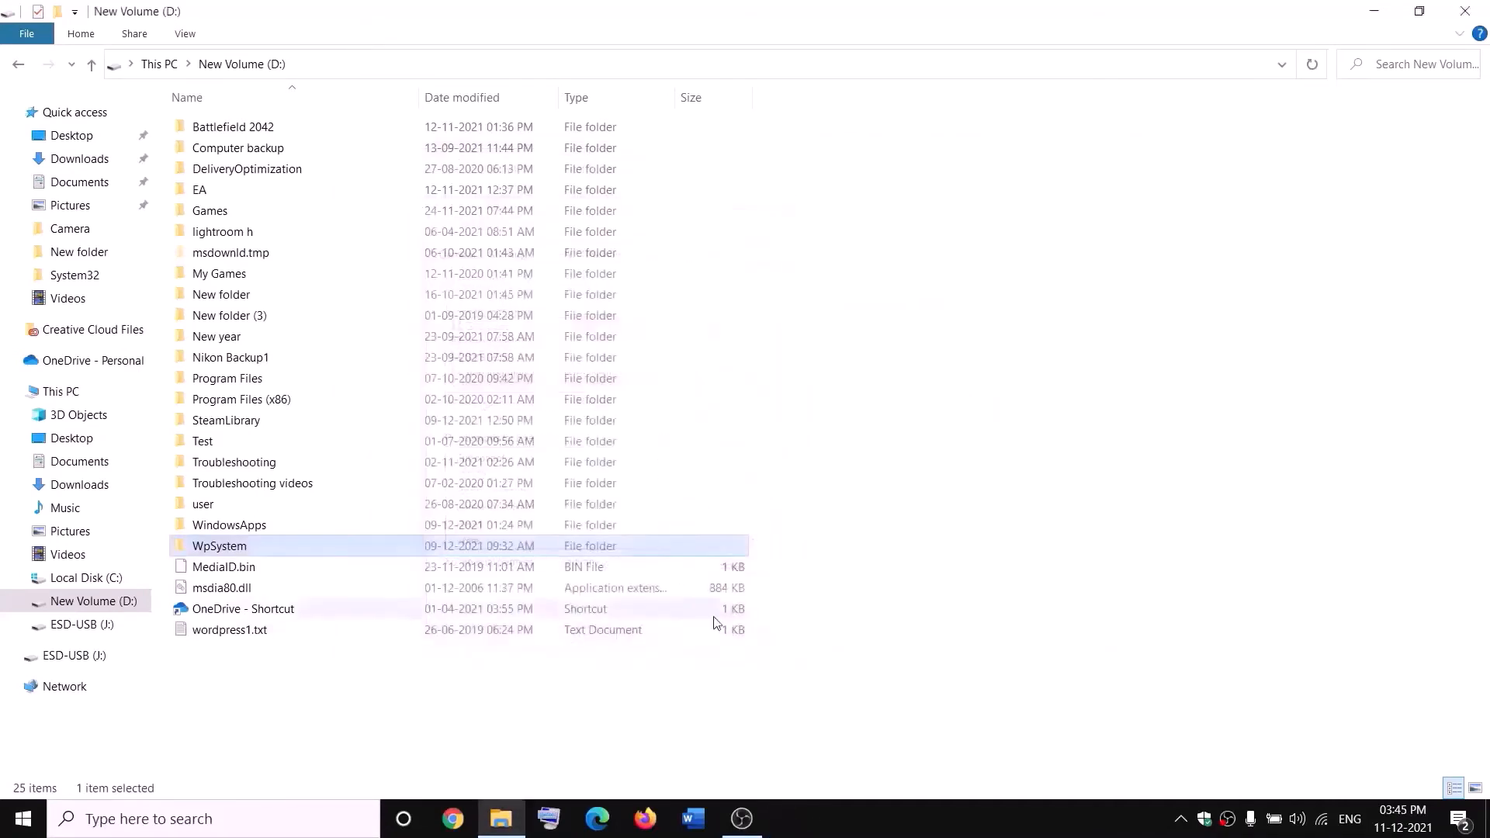
Reopen the WpSystem folder's properties and bring up its advanced security settings again
right_click(223, 549)
left_click(62, 784)
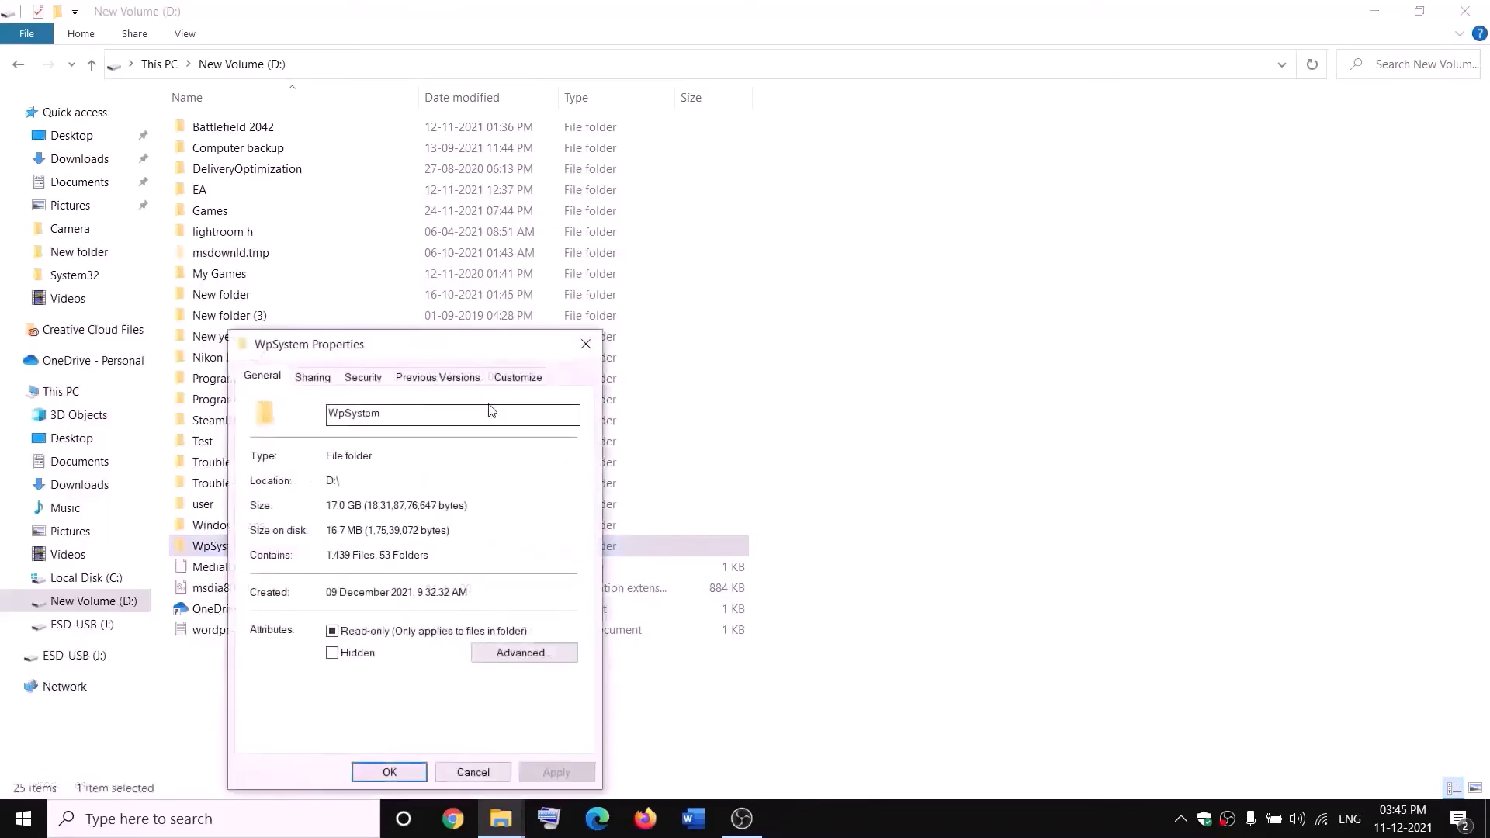
left_click_drag(406, 343, 652, 254)
left_click(547, 284)
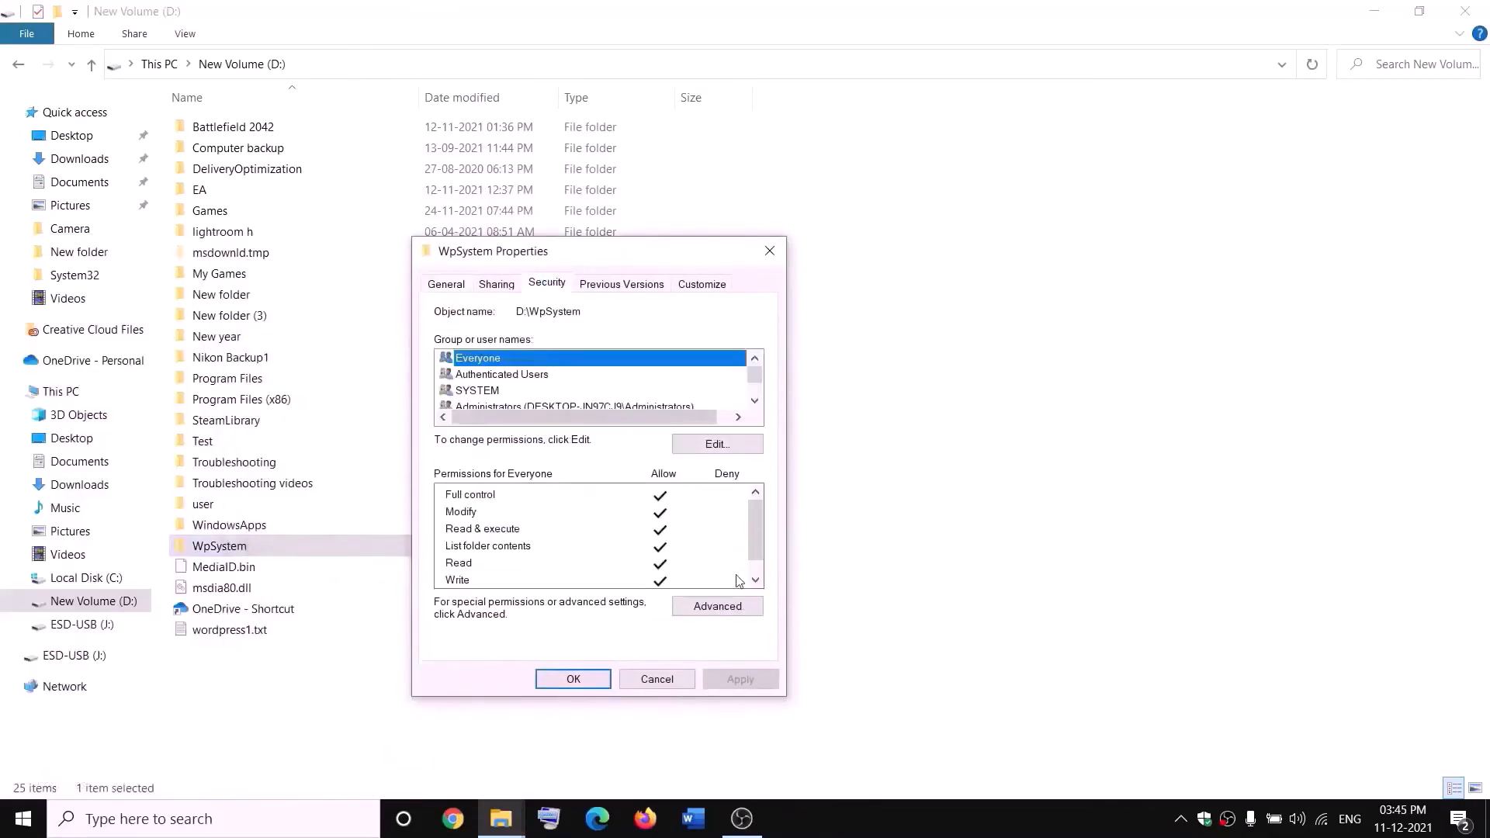
left_click(722, 613)
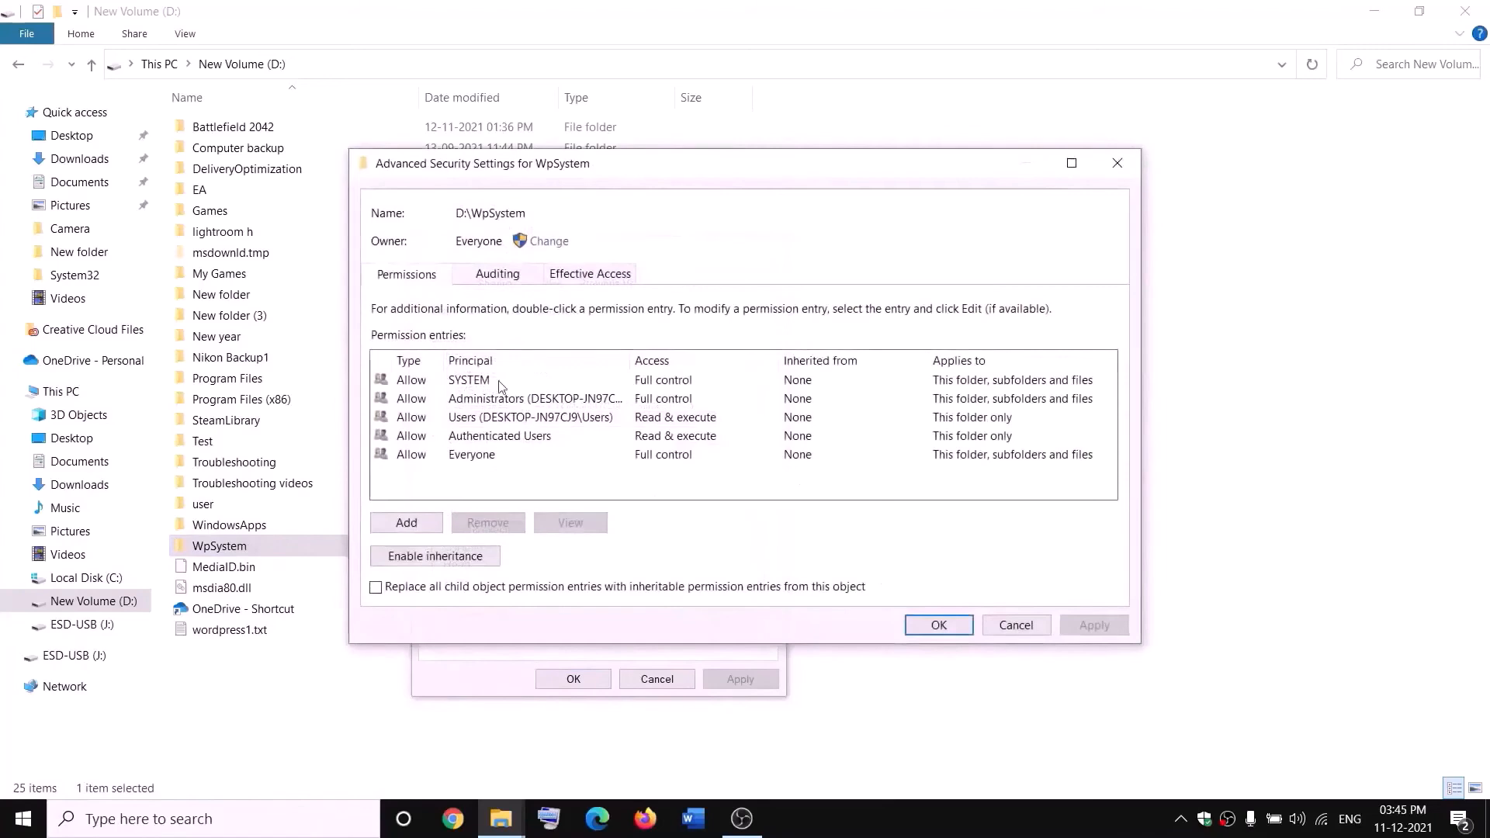
Add a permission entry giving Everyone Full control of the WpSystem folder, then accept the security settings and close the properties
left_click(409, 526)
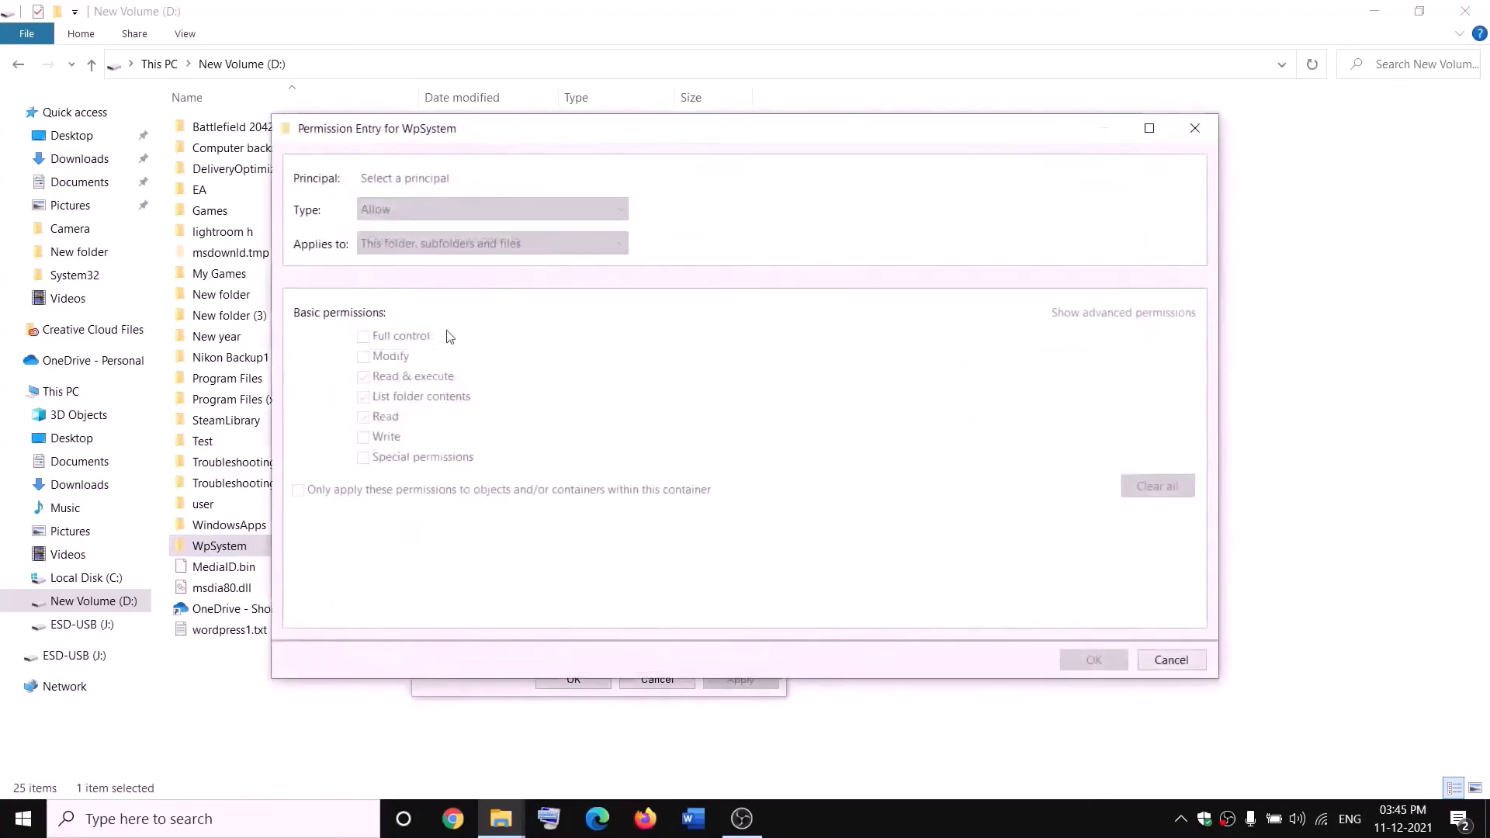
left_click(405, 179)
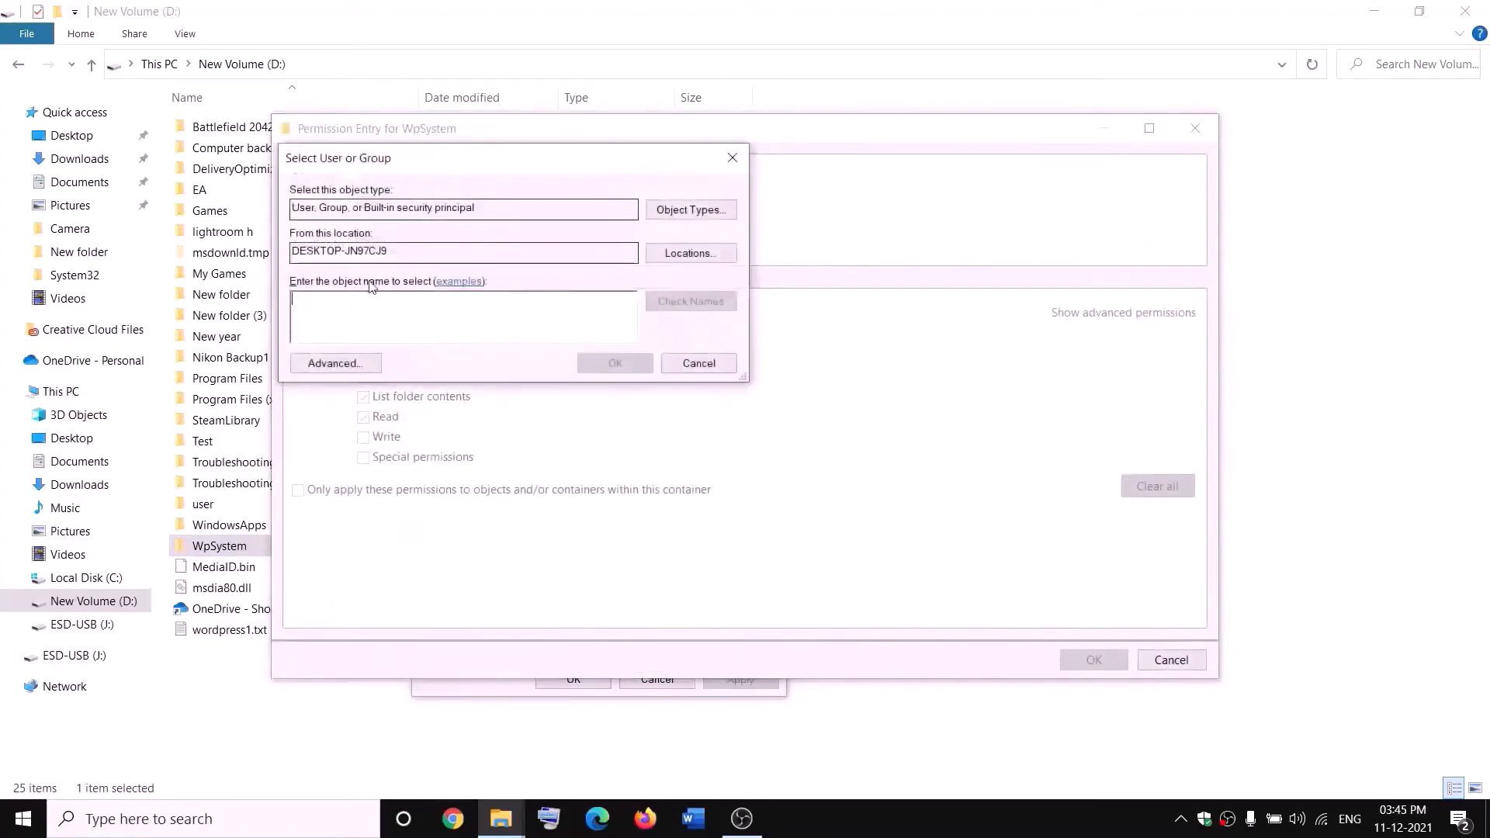
type("everyone")
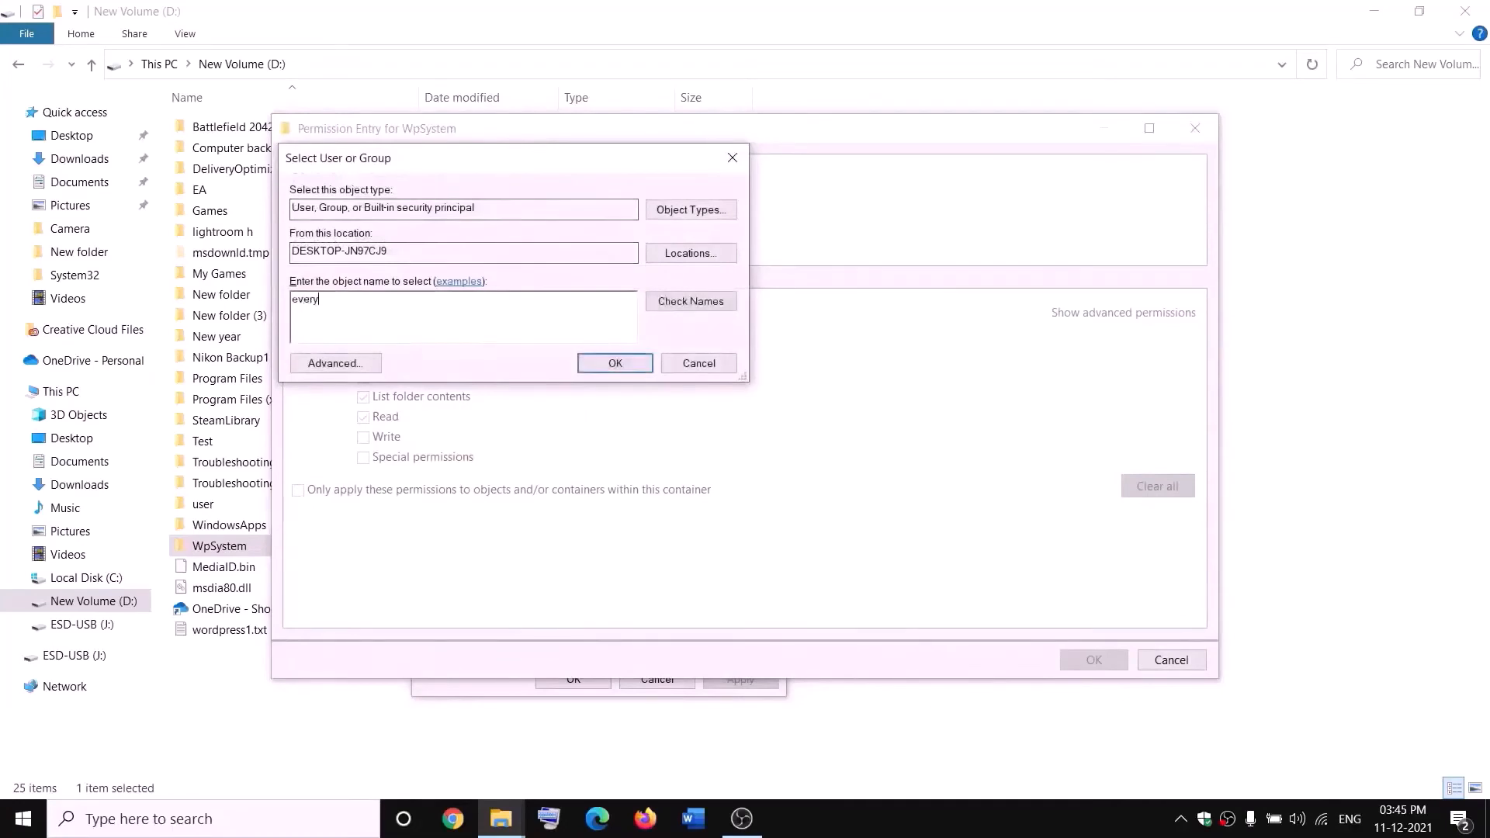
left_click(684, 303)
left_click(617, 363)
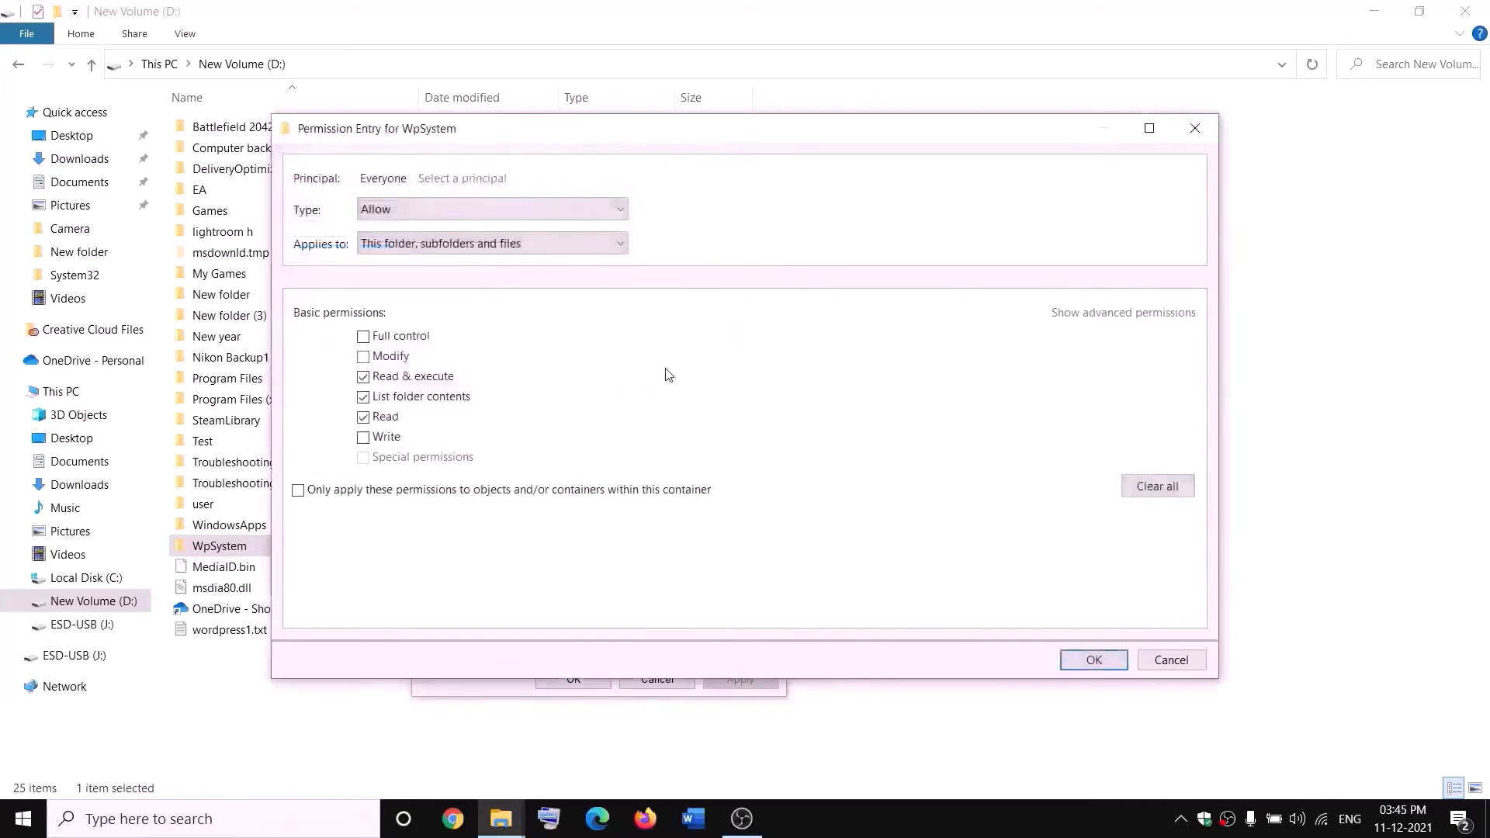
left_click(363, 337)
left_click(1094, 660)
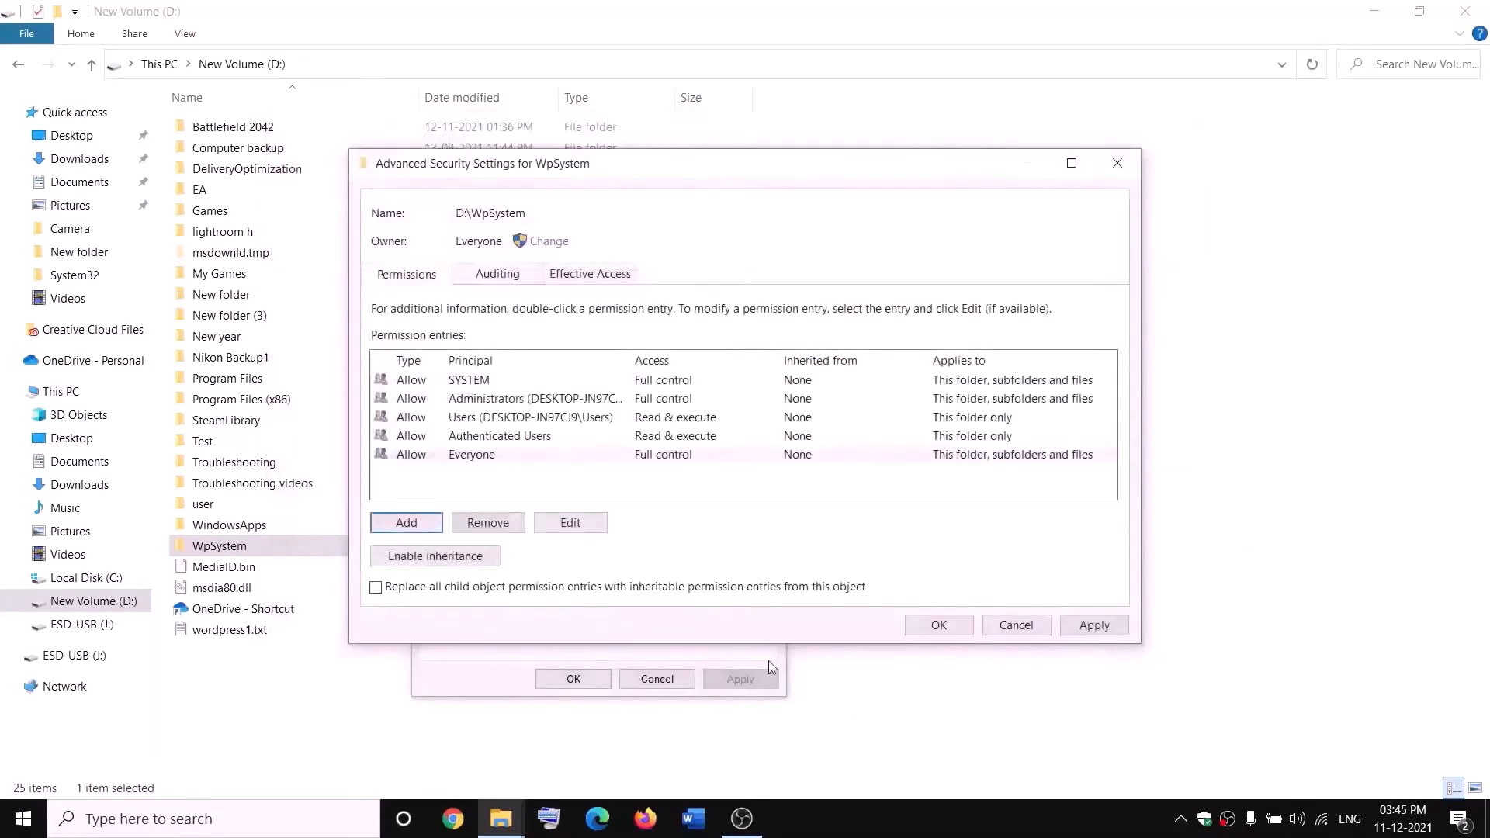
left_click(937, 627)
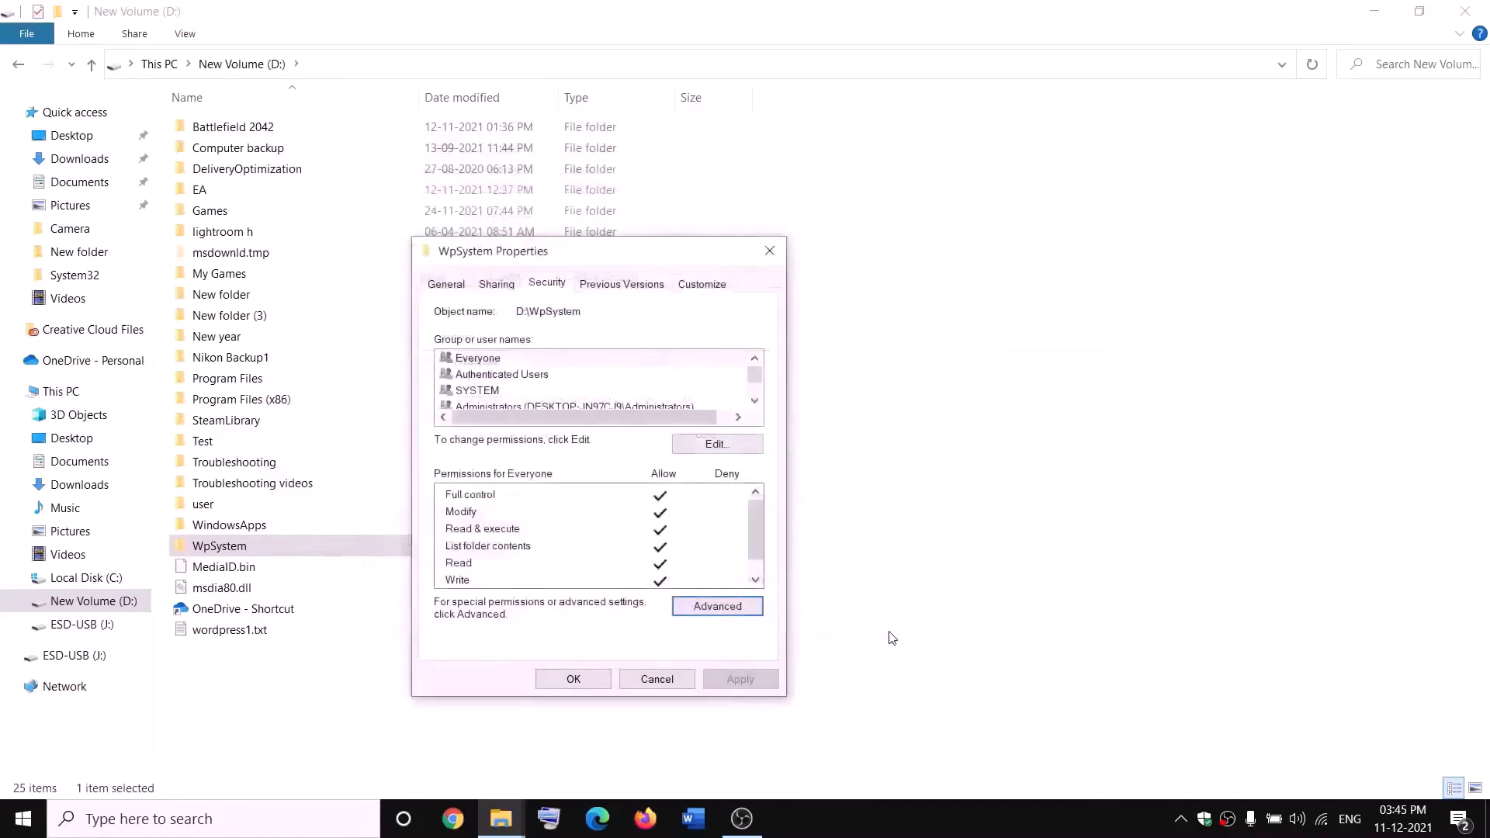
left_click(598, 679)
left_click(584, 676)
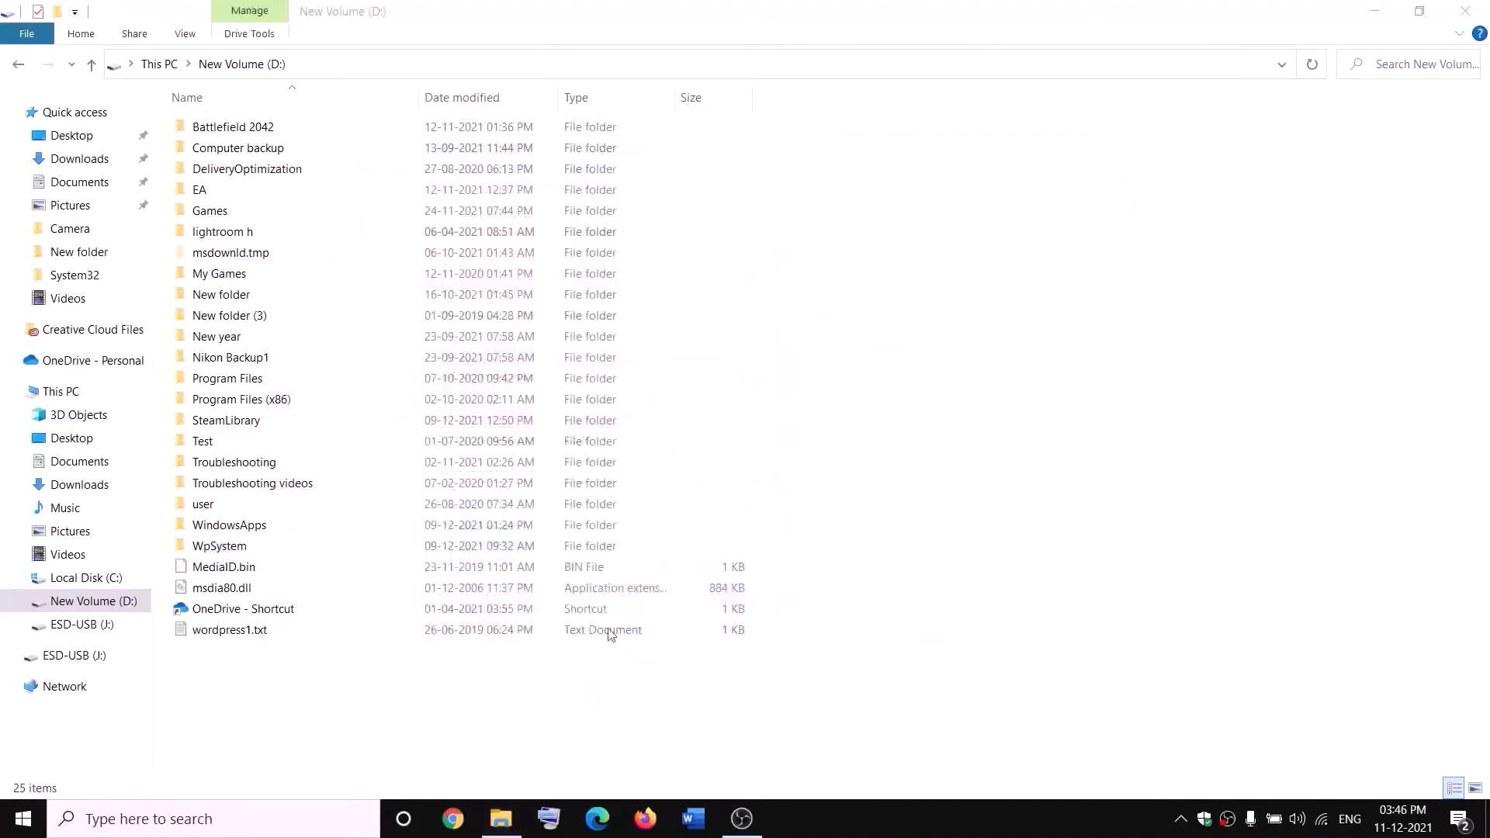
Rename the WpSystem folder on the D drive to WpSystem.old
right_click(237, 548)
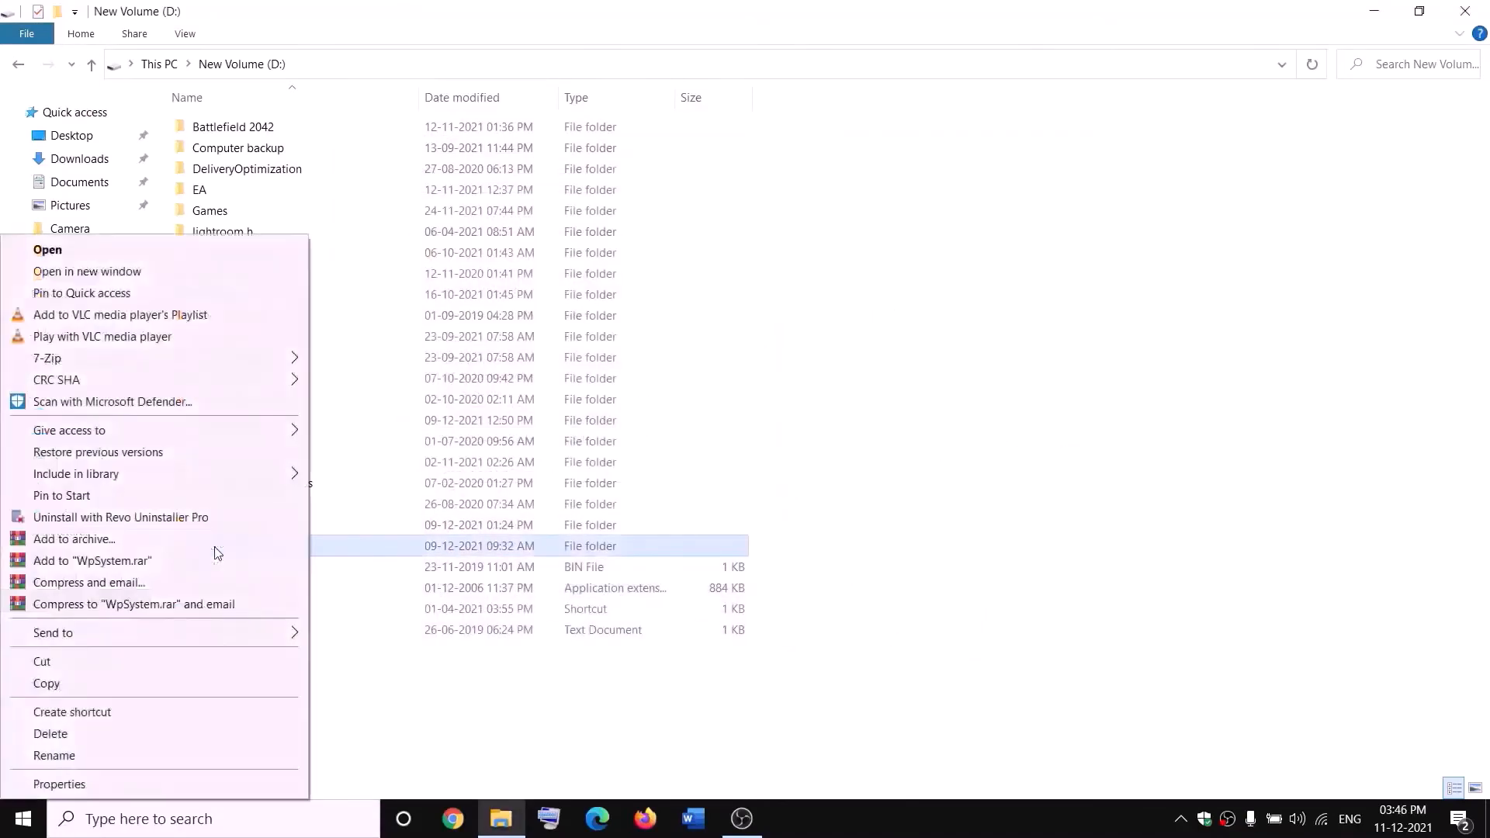
left_click(61, 762)
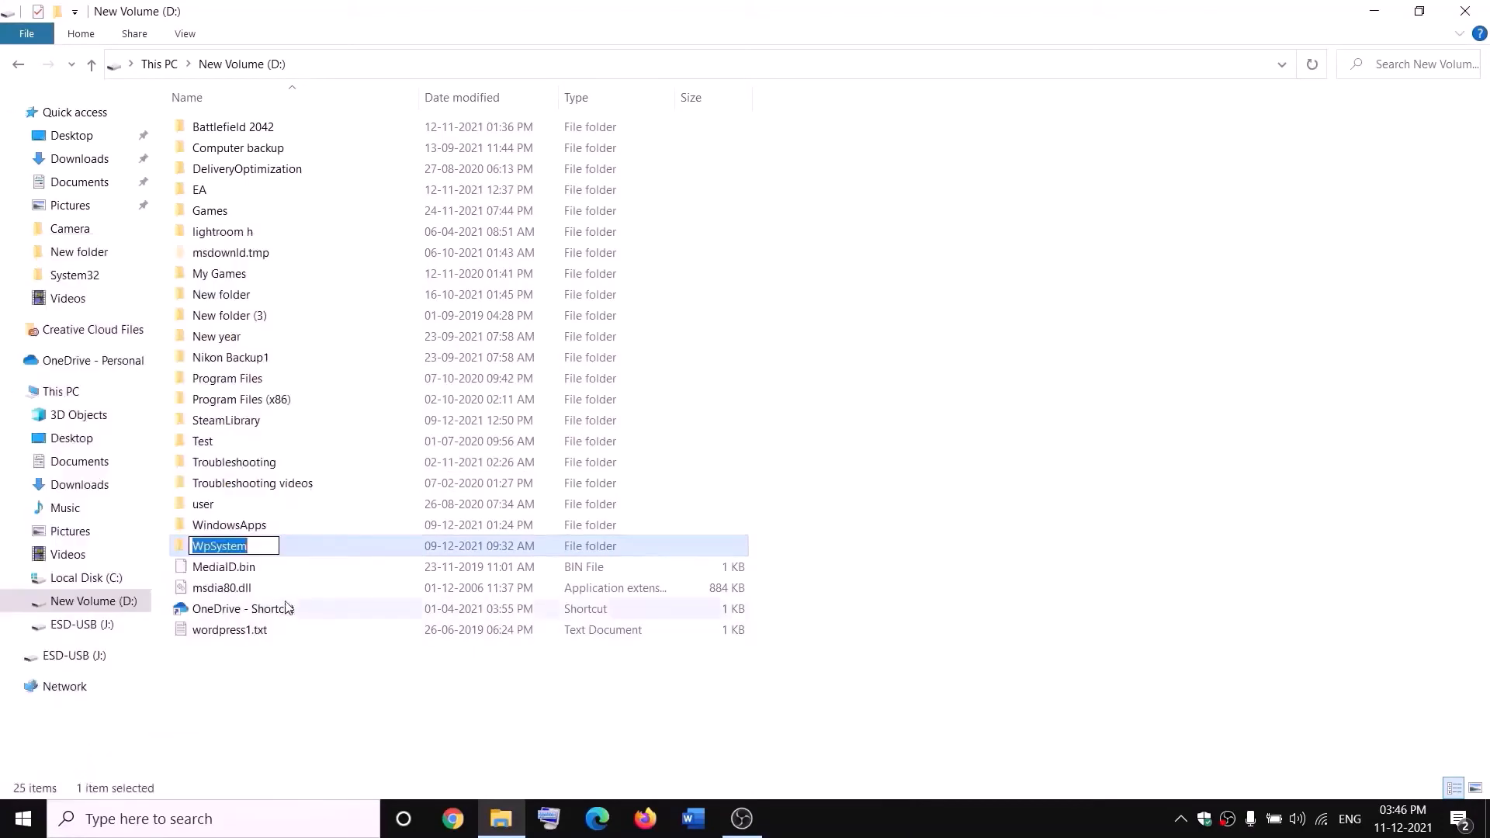
key("End")
type(".old")
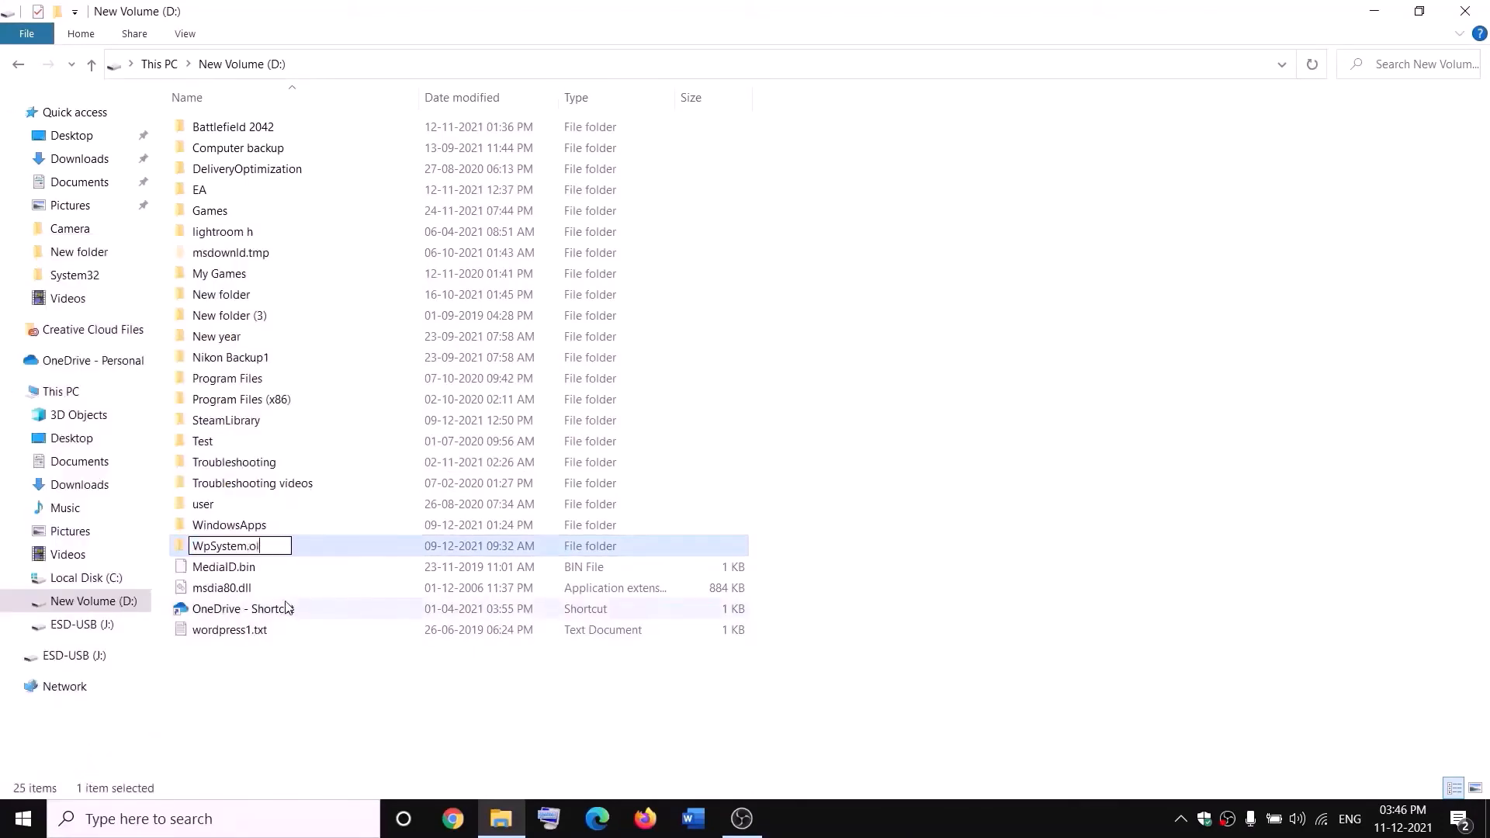
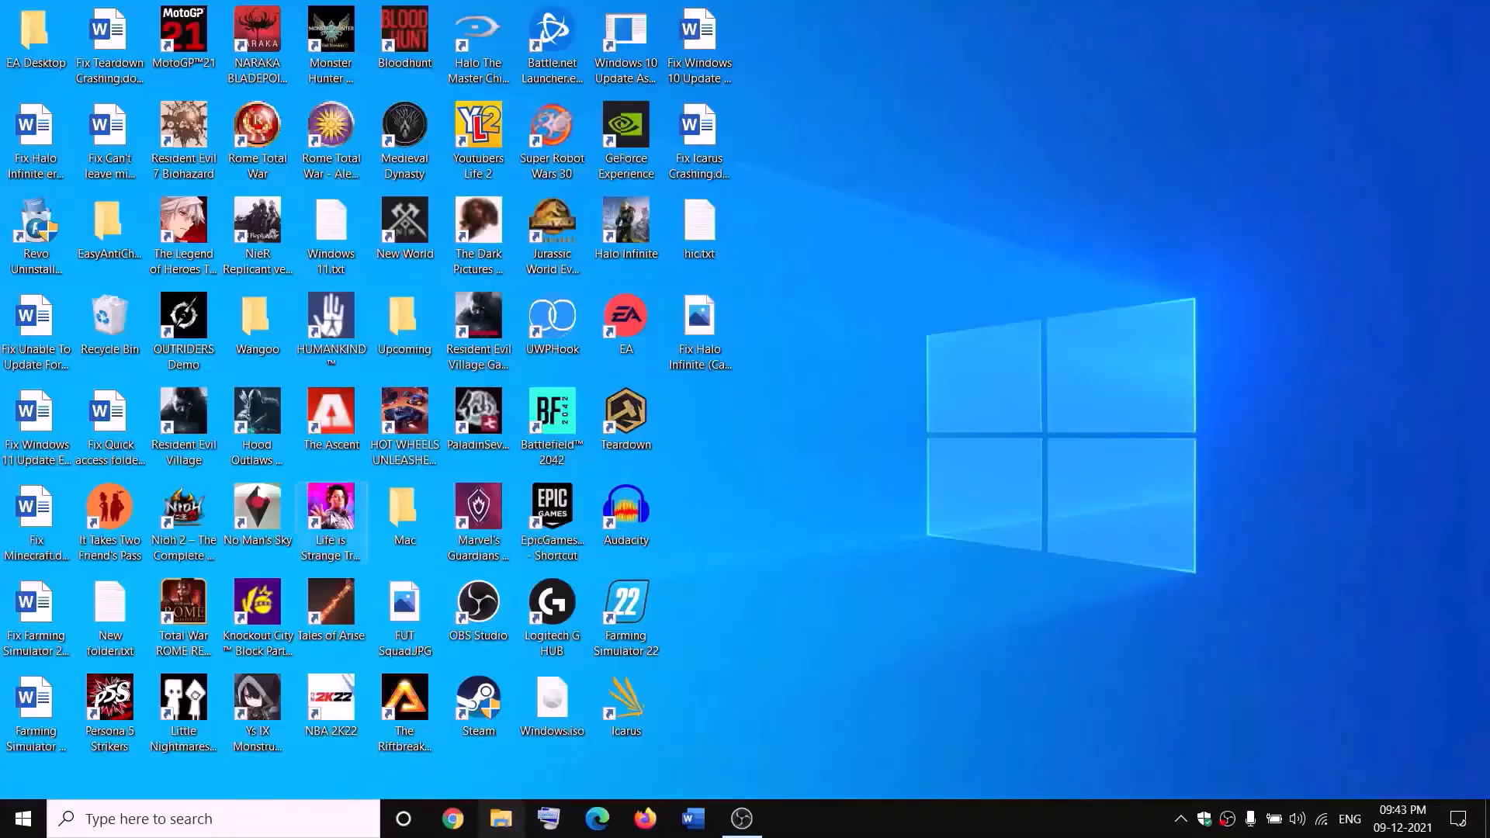
Open the D drive in File Explorer and bring up the advanced security settings of the WindowsApps folder
left_click(500, 819)
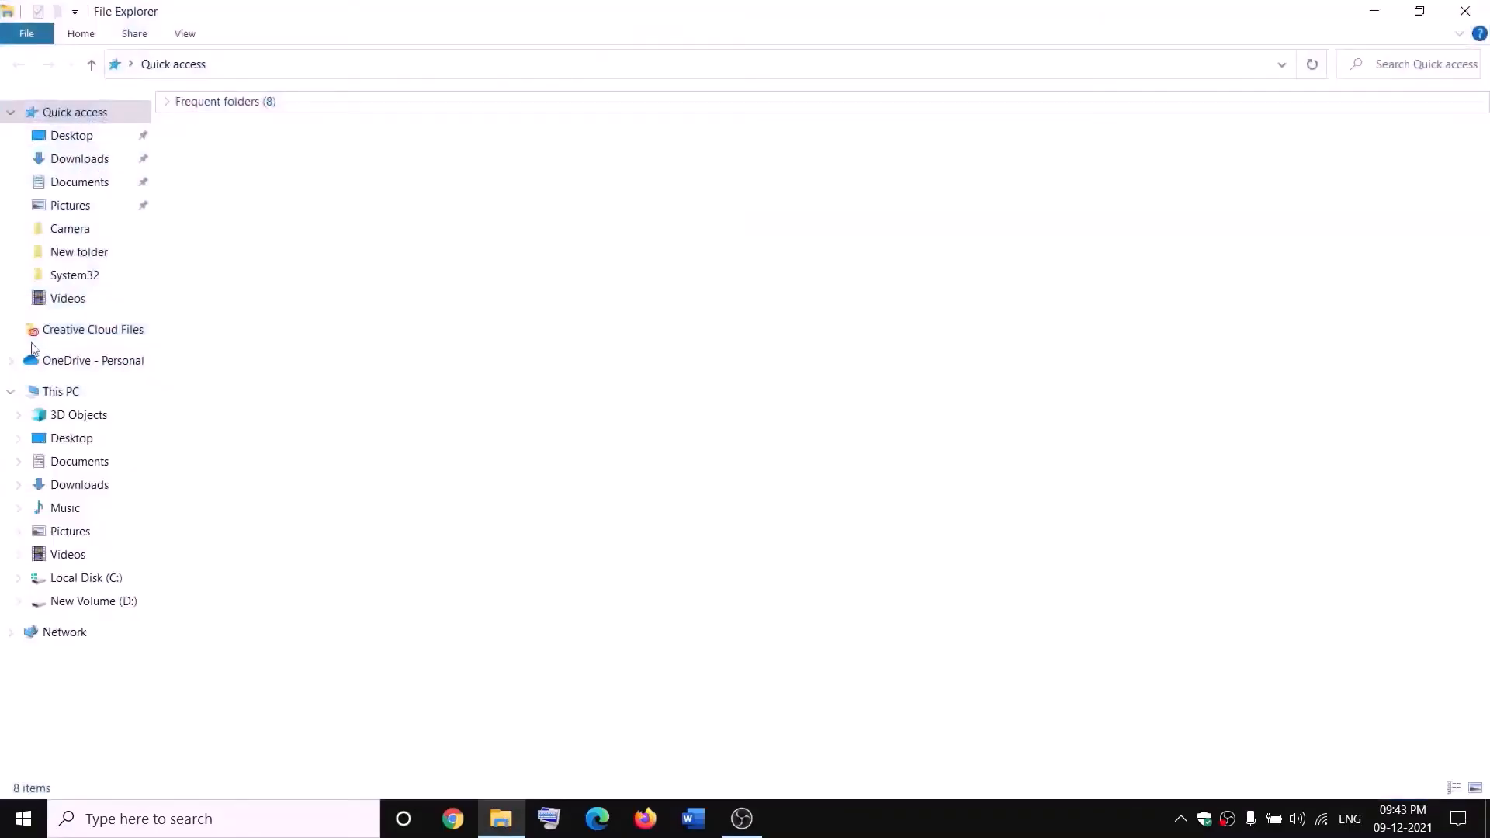
left_click(31, 389)
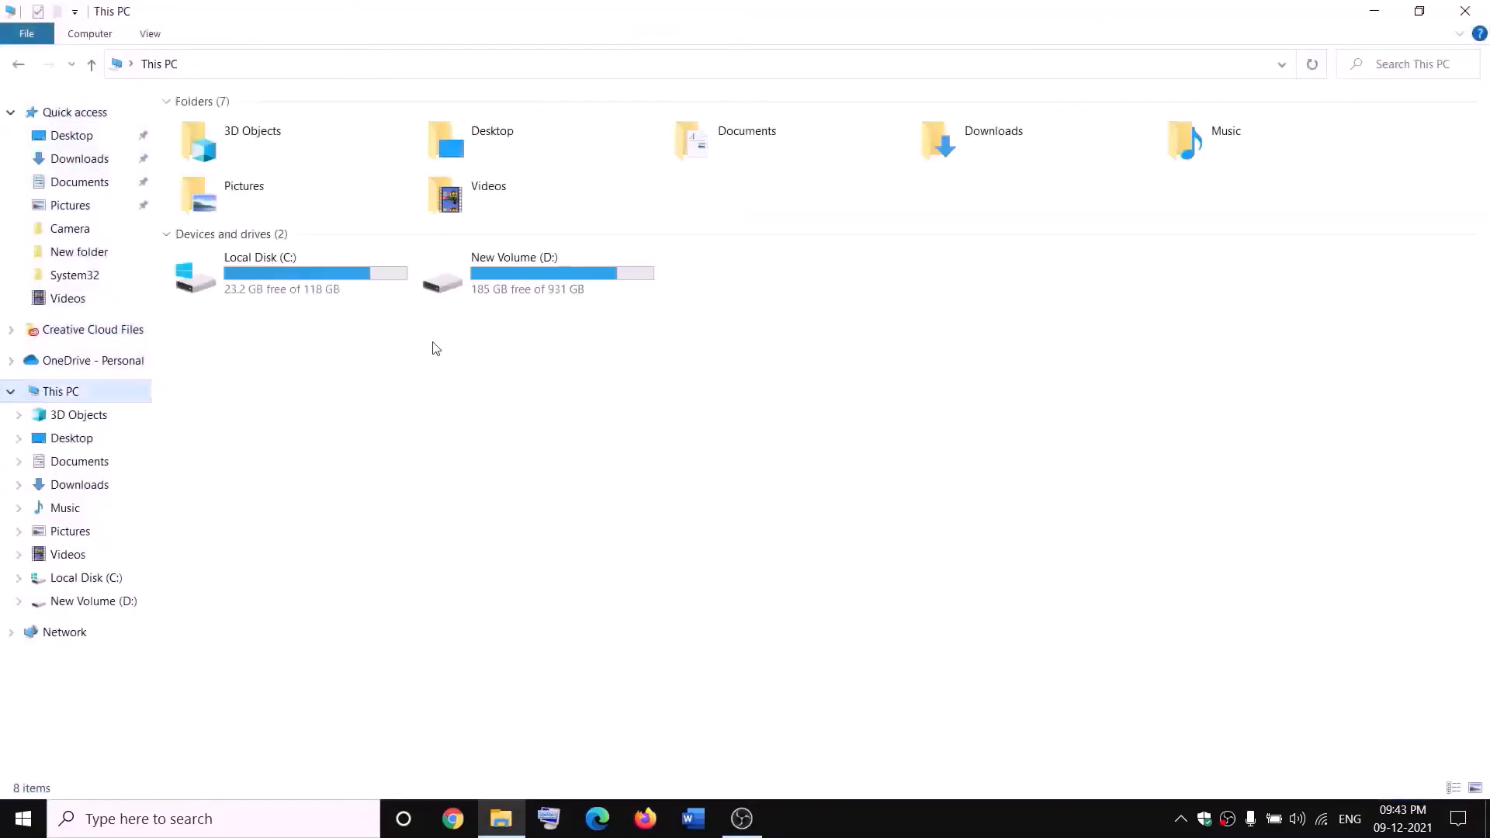
double_click(534, 281)
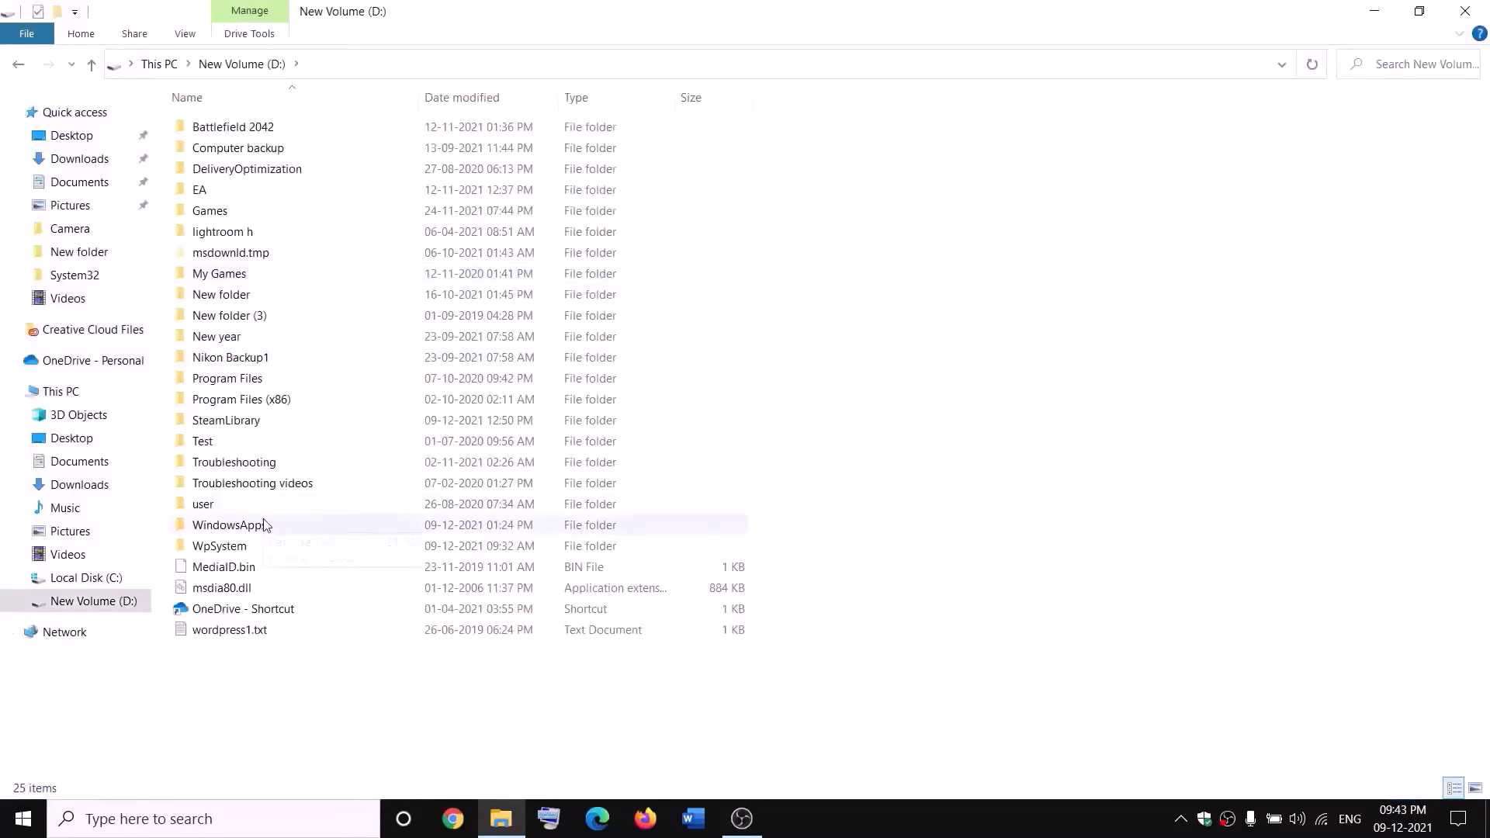
left_click(264, 525)
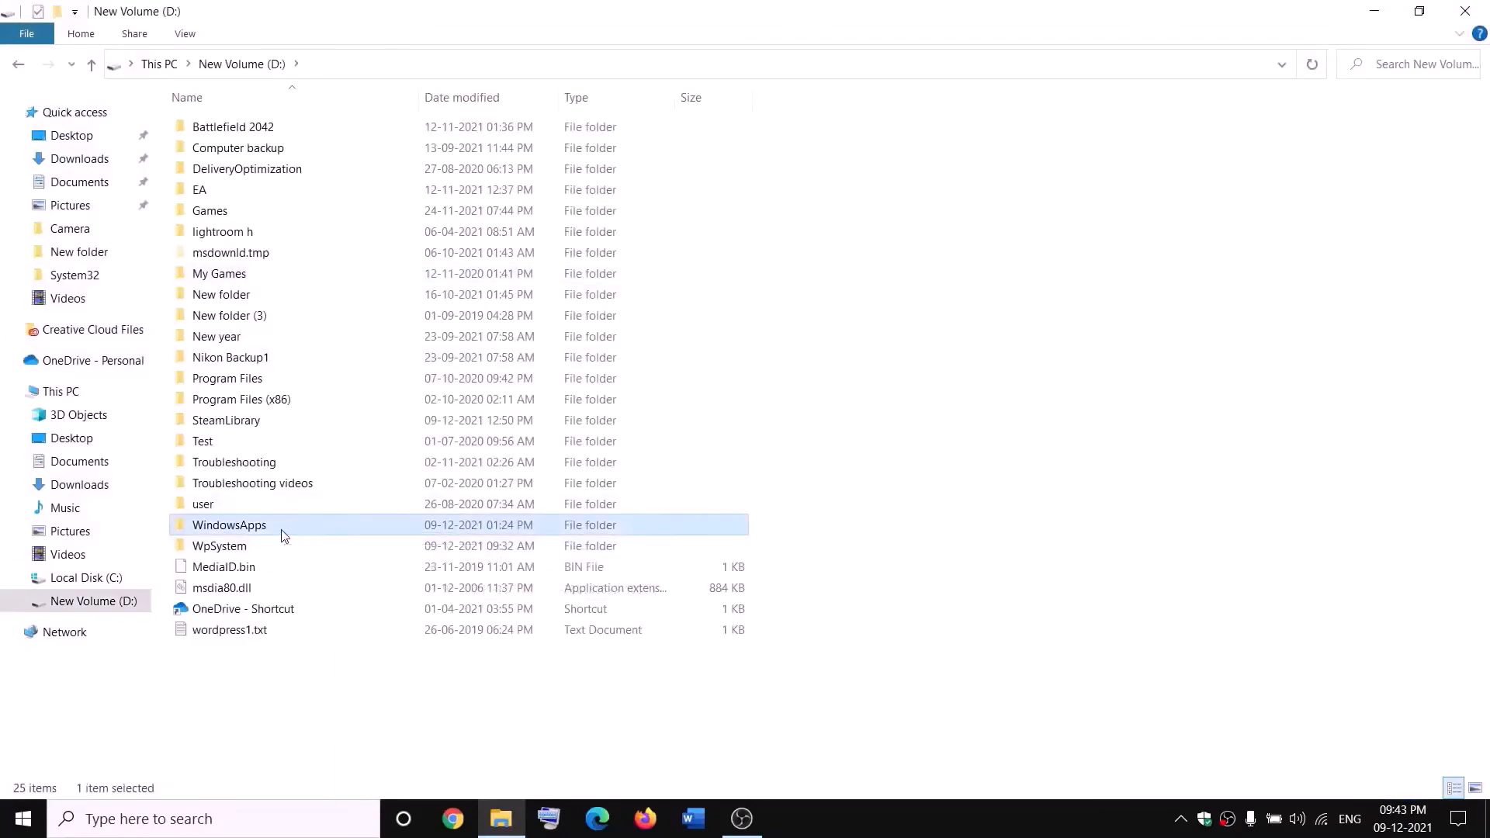
right_click(283, 535)
left_click(71, 788)
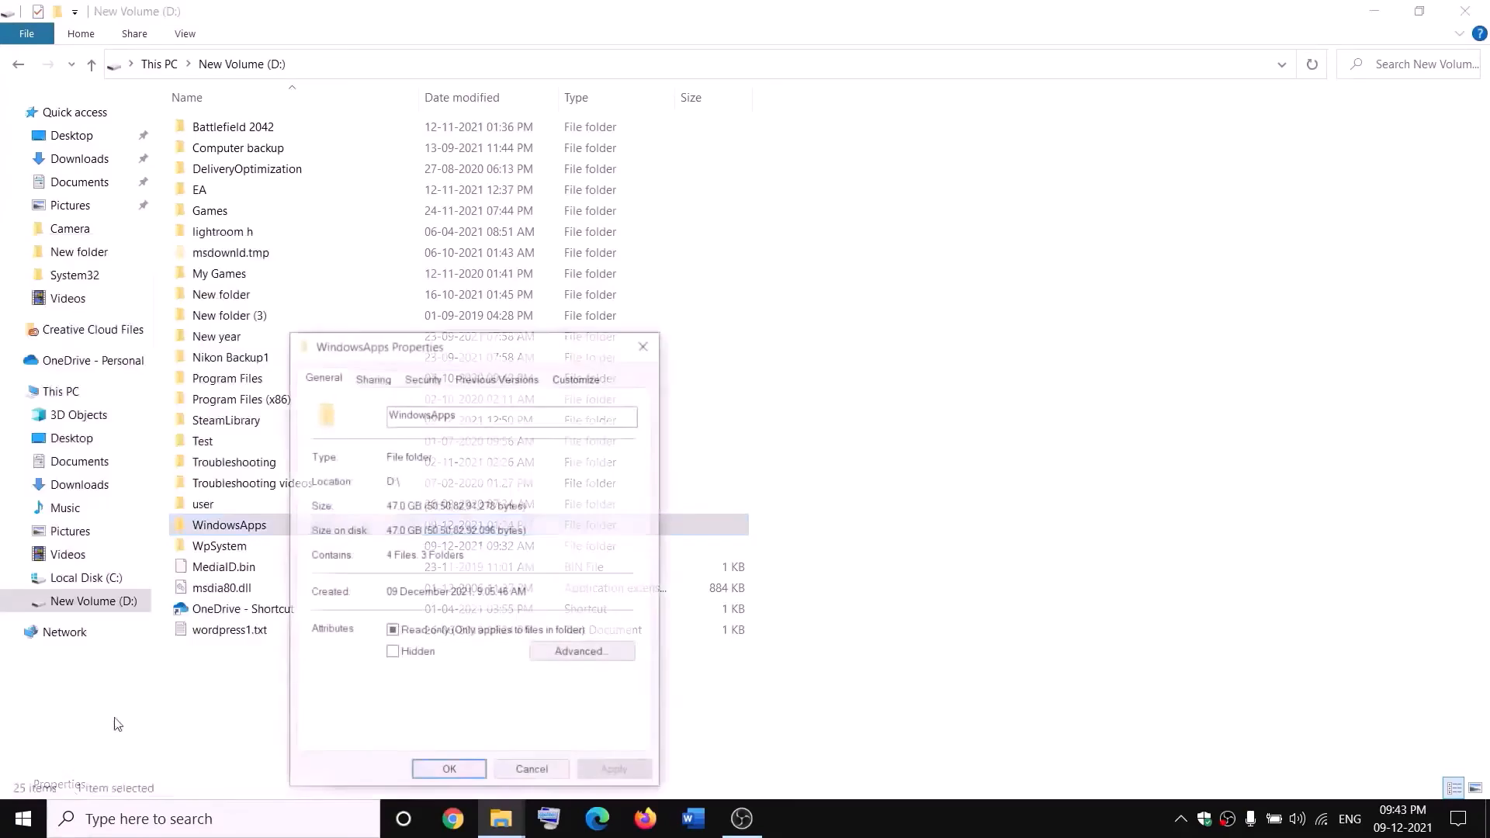
left_click(421, 379)
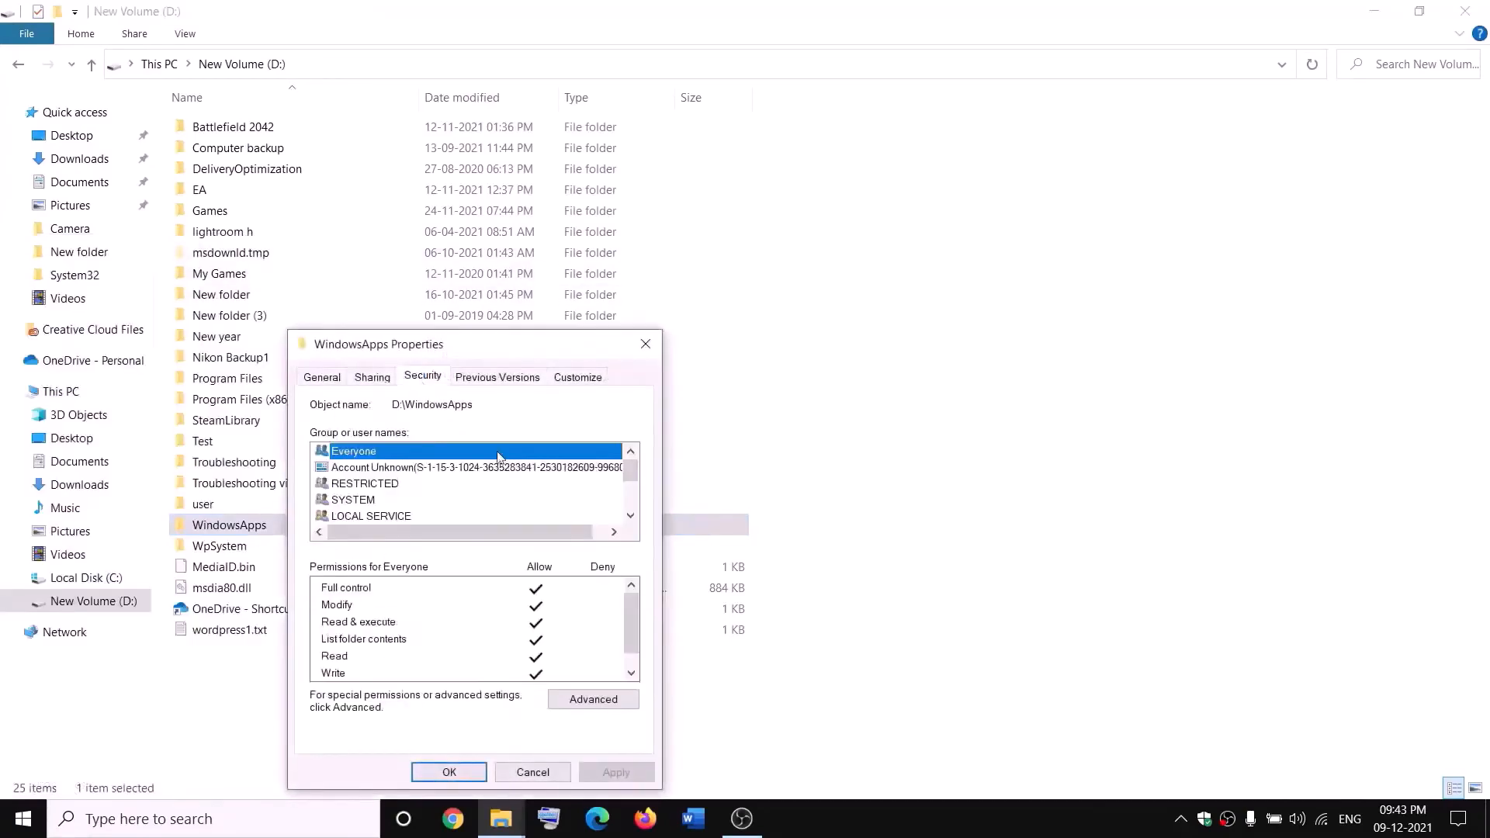
left_click(581, 698)
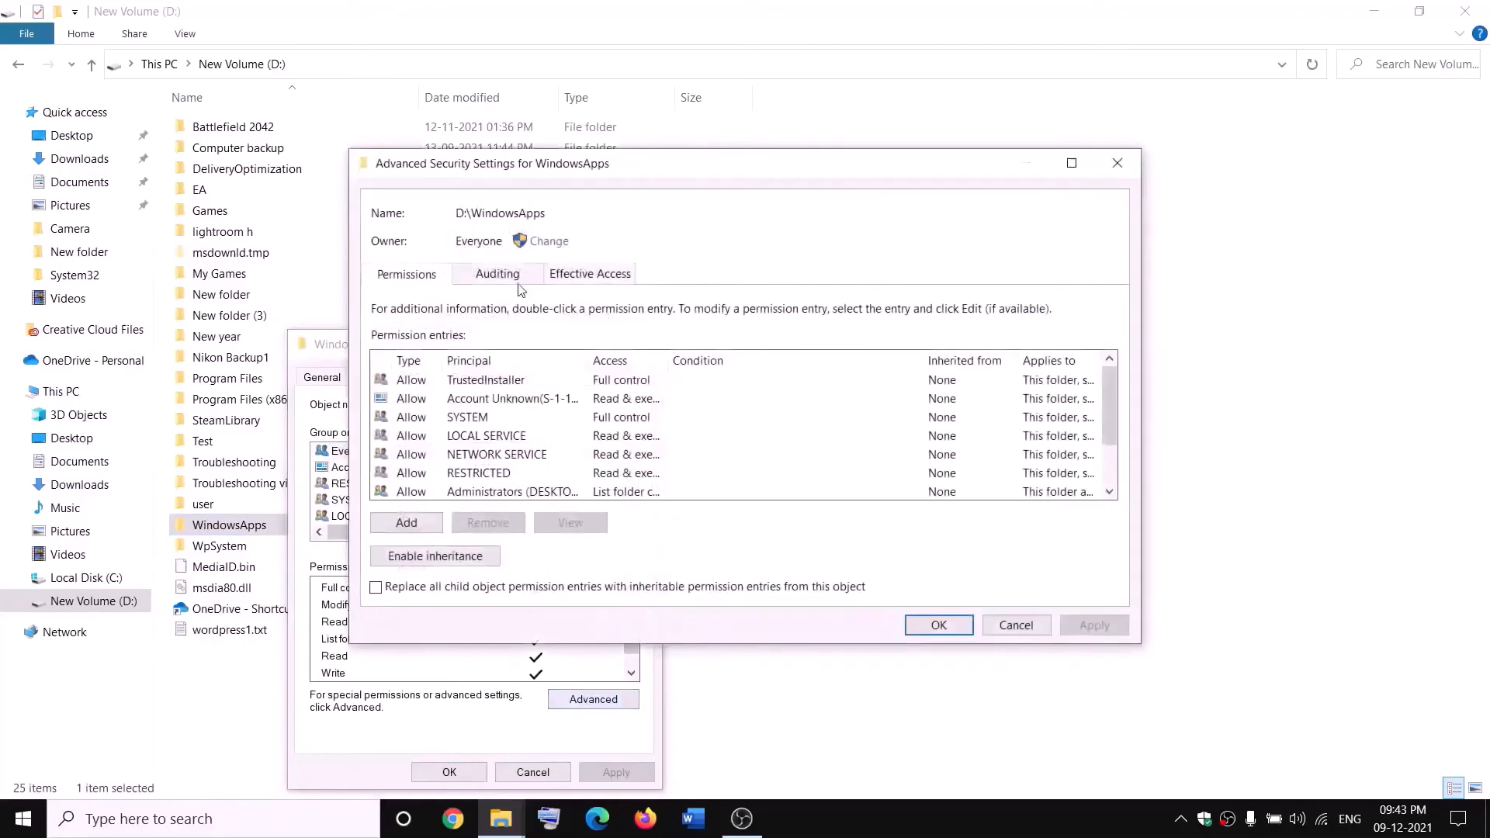
Set the owner of the WindowsApps folder to Everyone
left_click(546, 242)
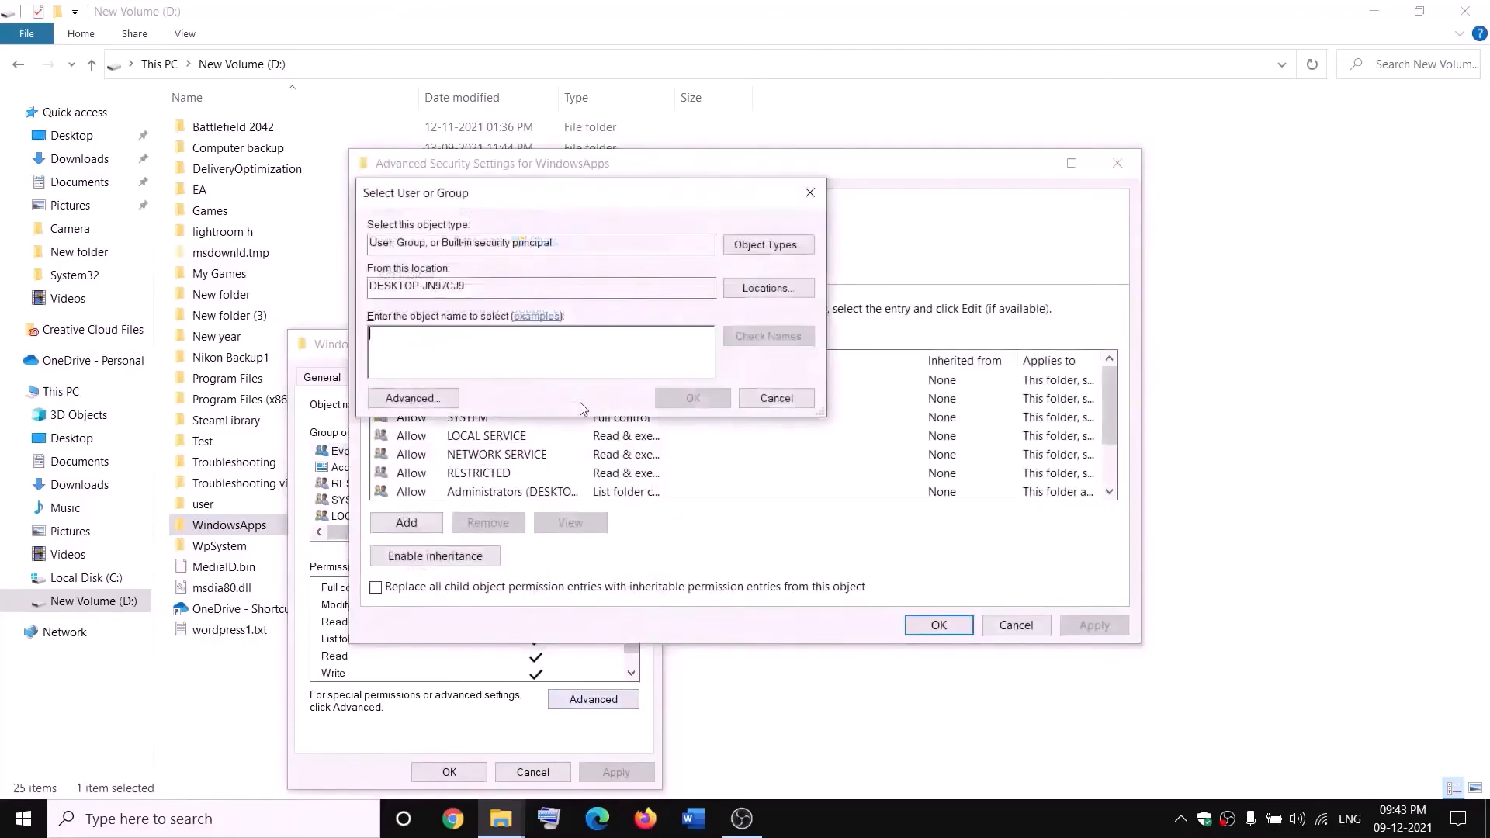
type("everyone")
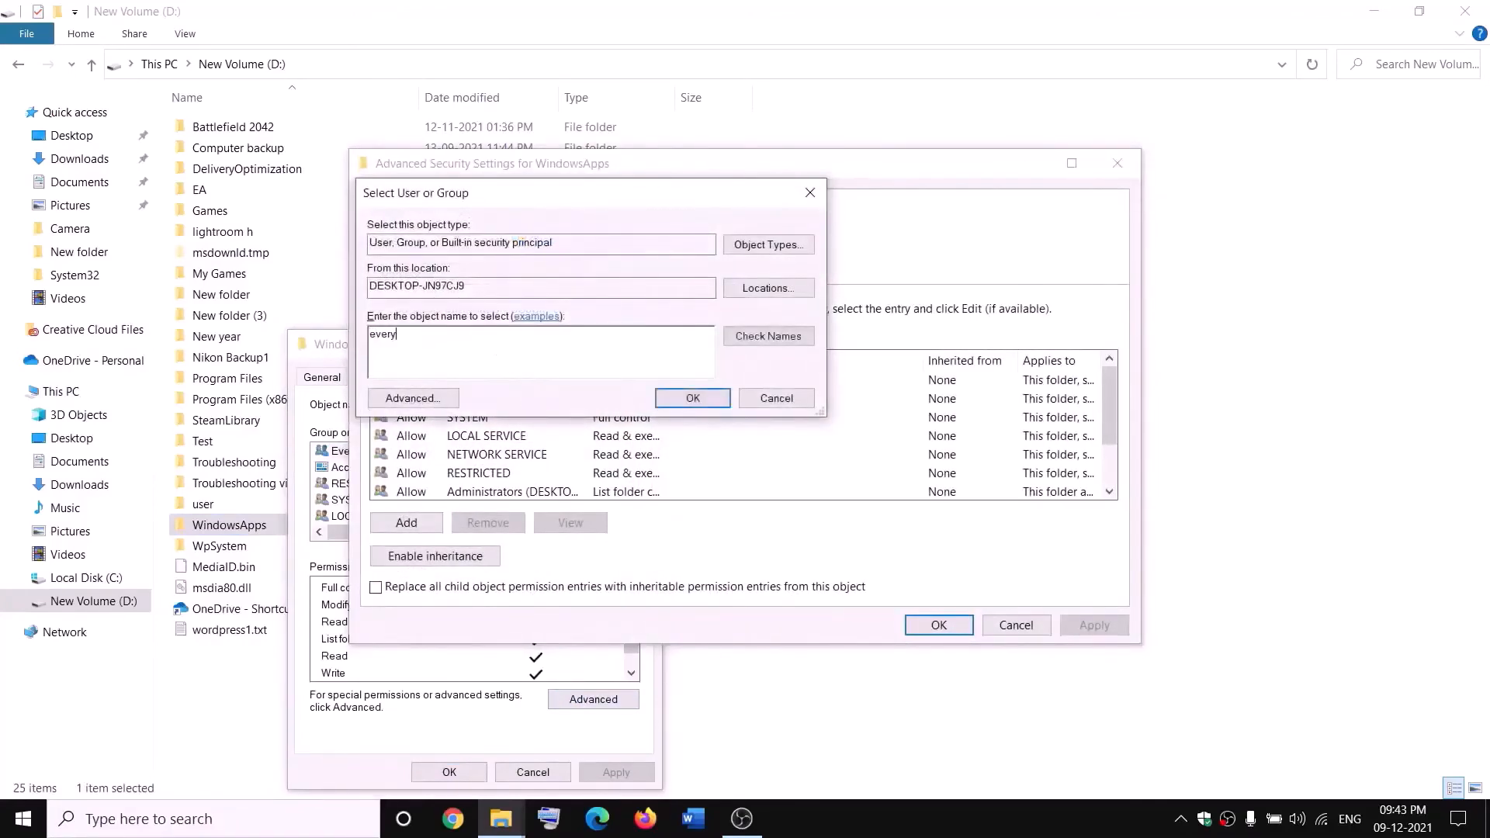
left_click(790, 343)
left_click(693, 399)
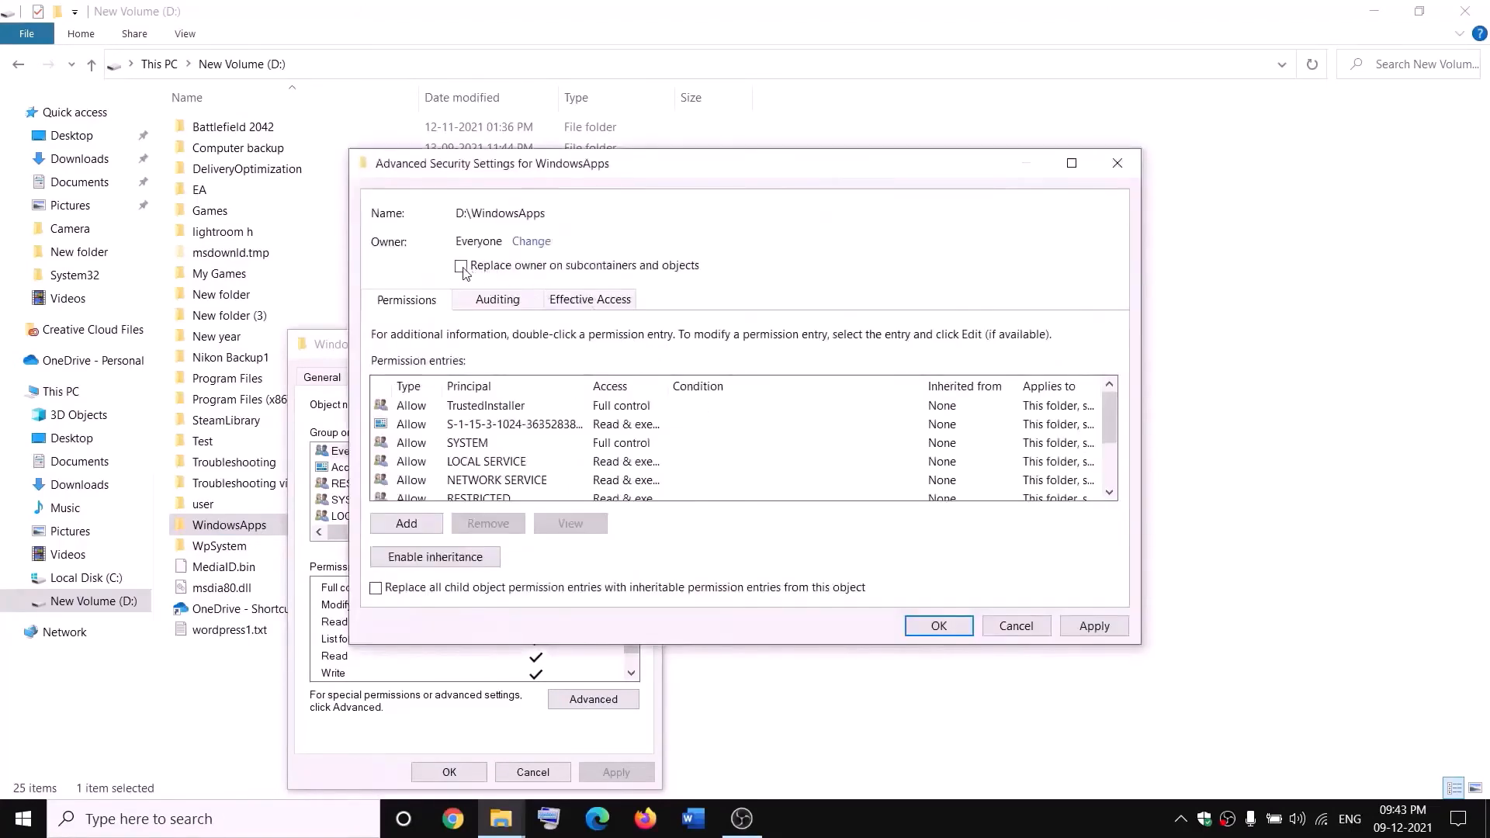
Enable replacing the owner on subcontainers and objects for WindowsApps, apply the ownership change and close the folder's properties
left_click(462, 267)
left_click(1094, 625)
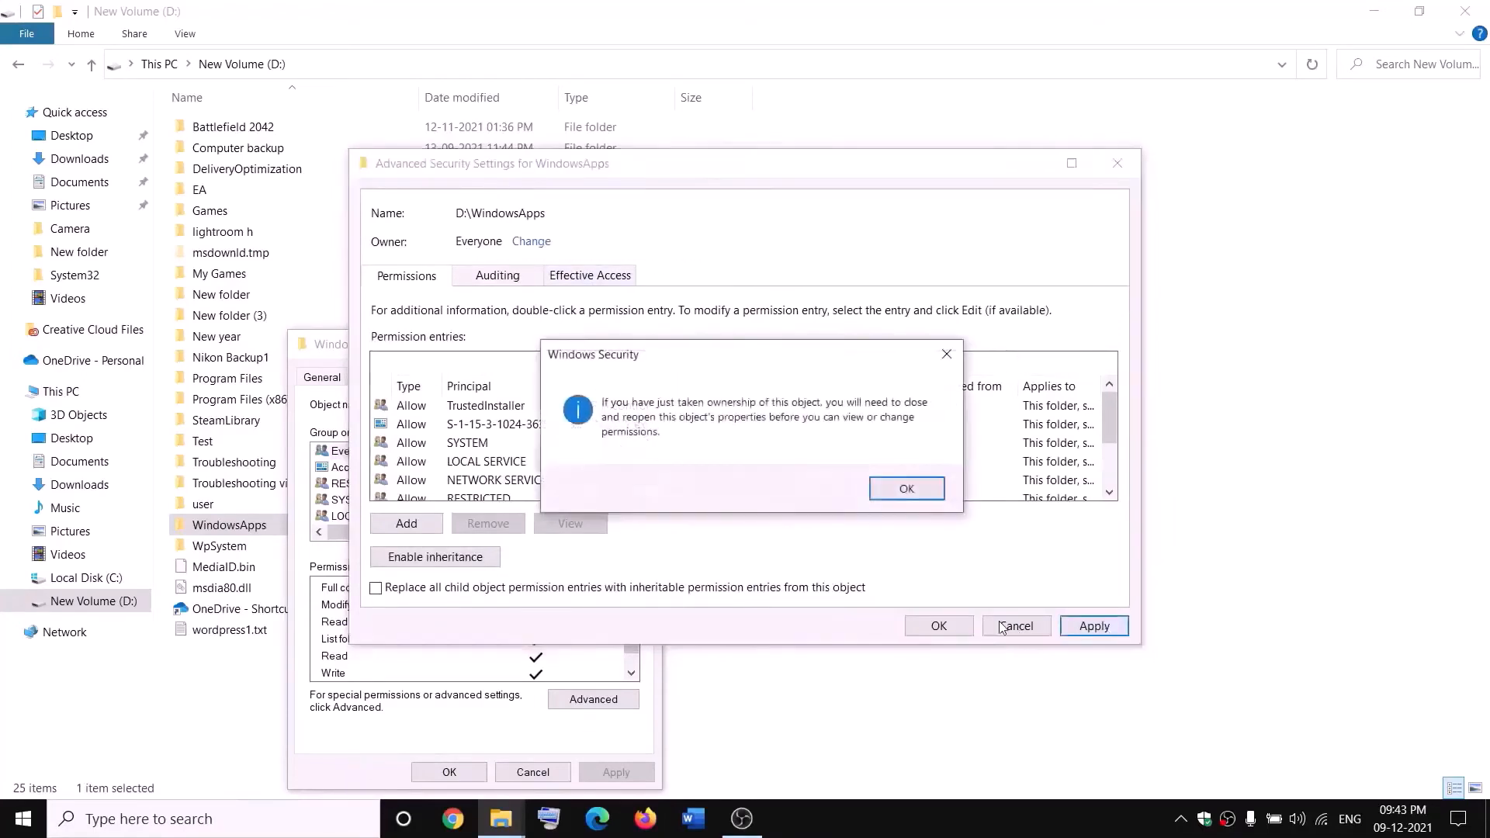
left_click(908, 489)
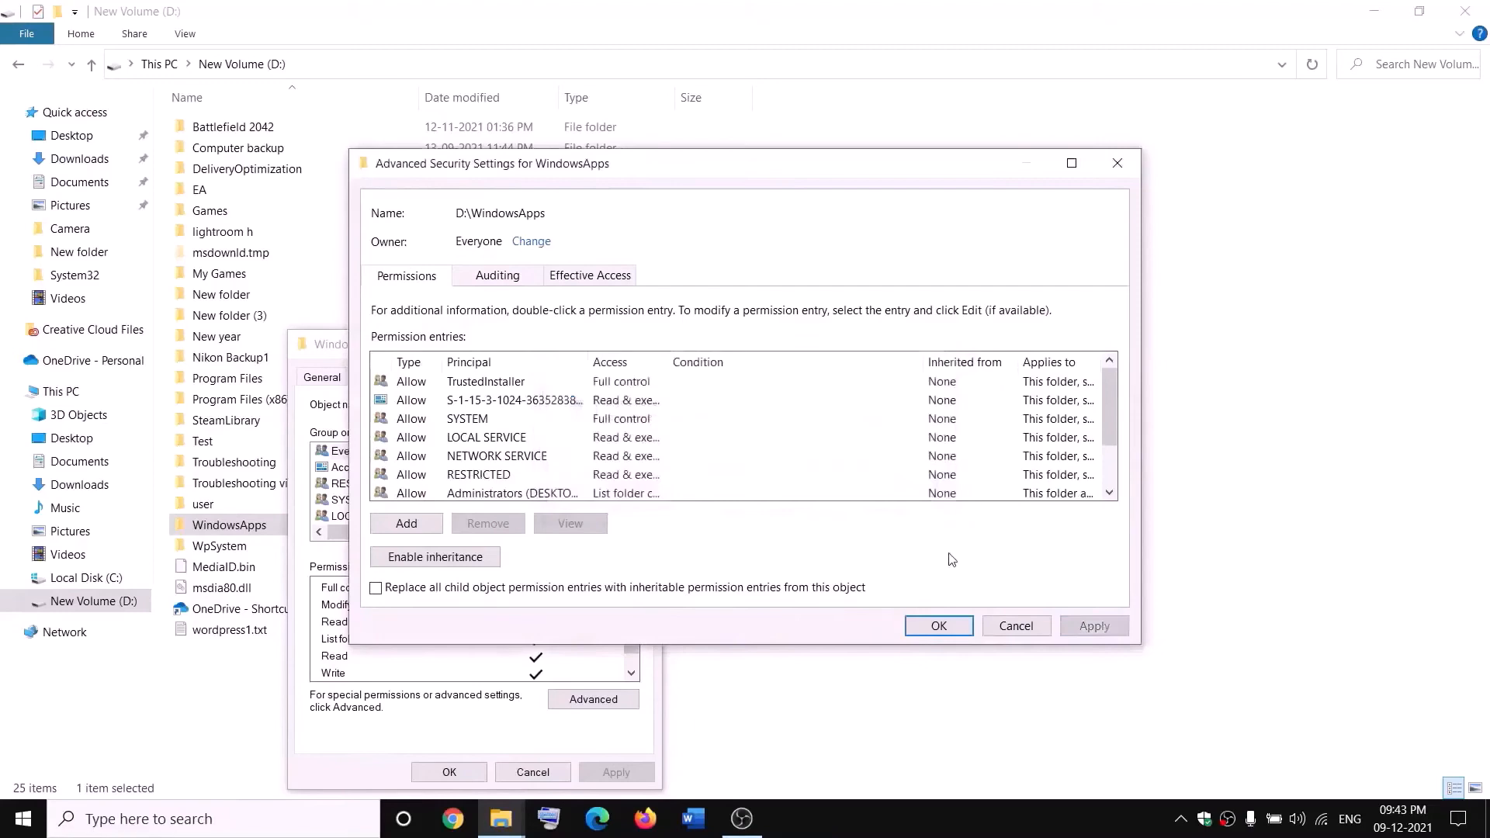
left_click(939, 627)
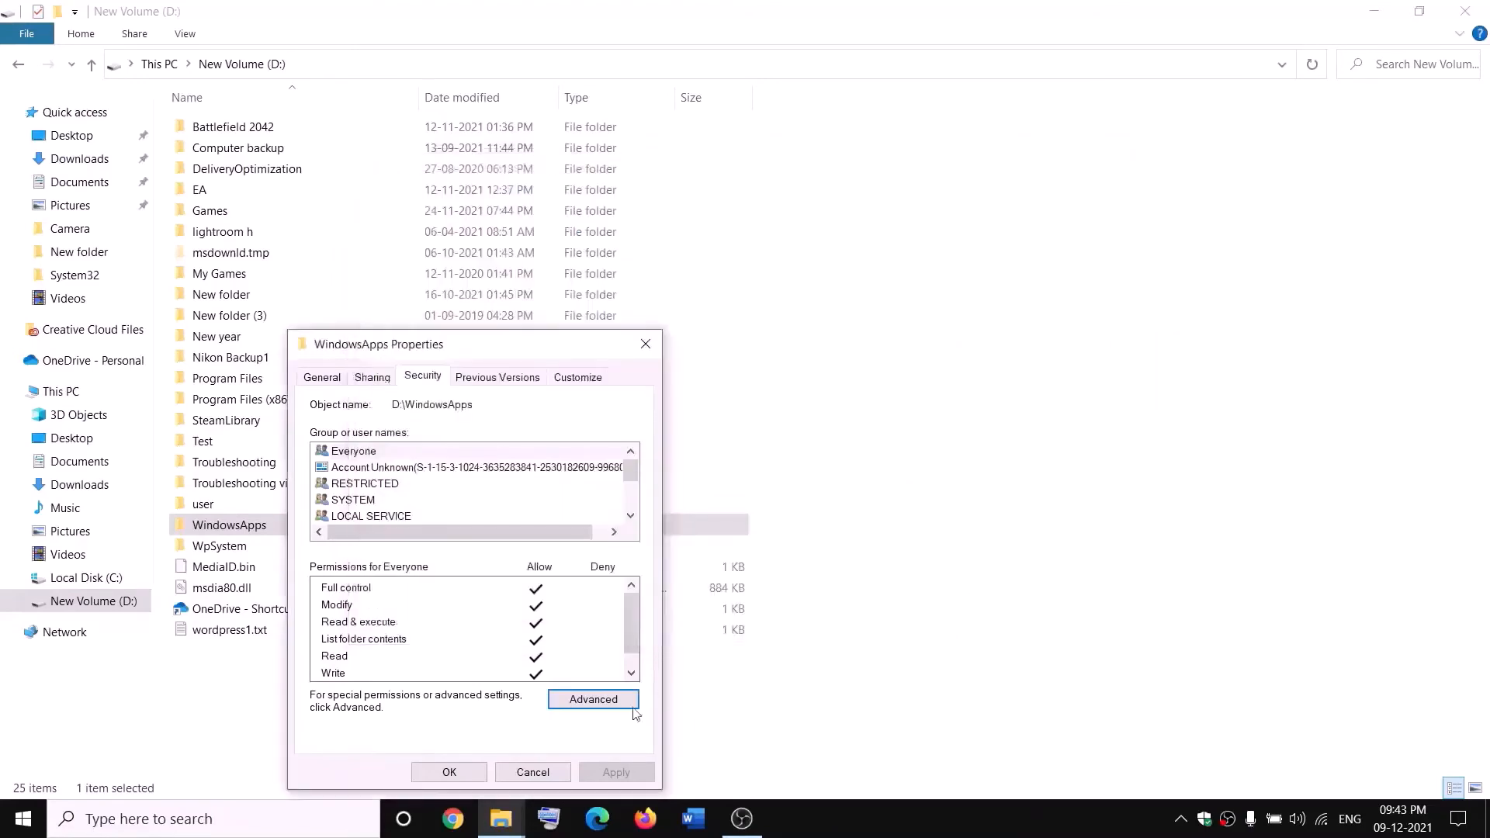
left_click(464, 774)
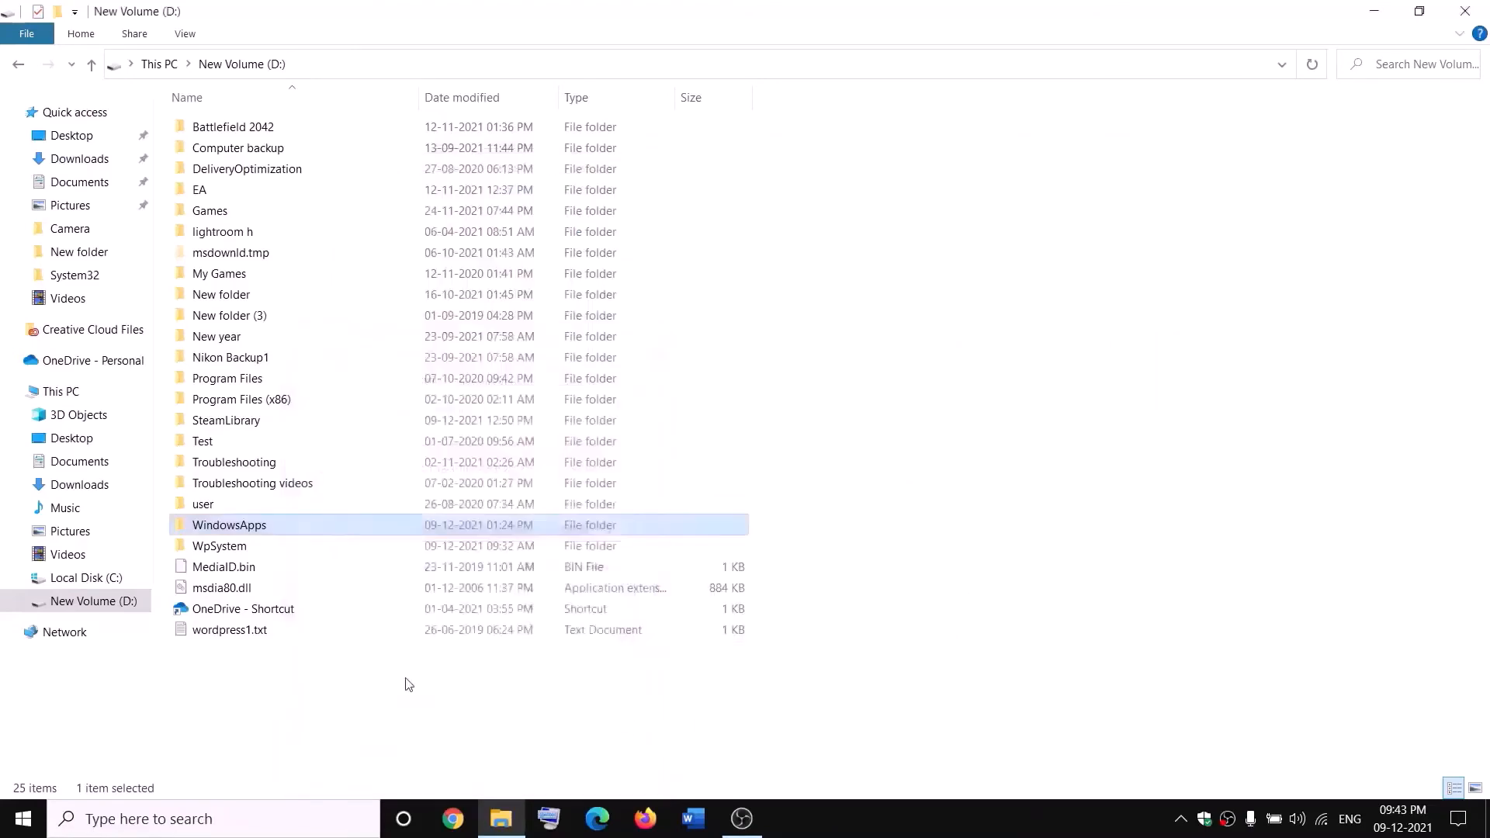
Reopen the WindowsApps folder's properties and return to its advanced security settings
right_click(284, 533)
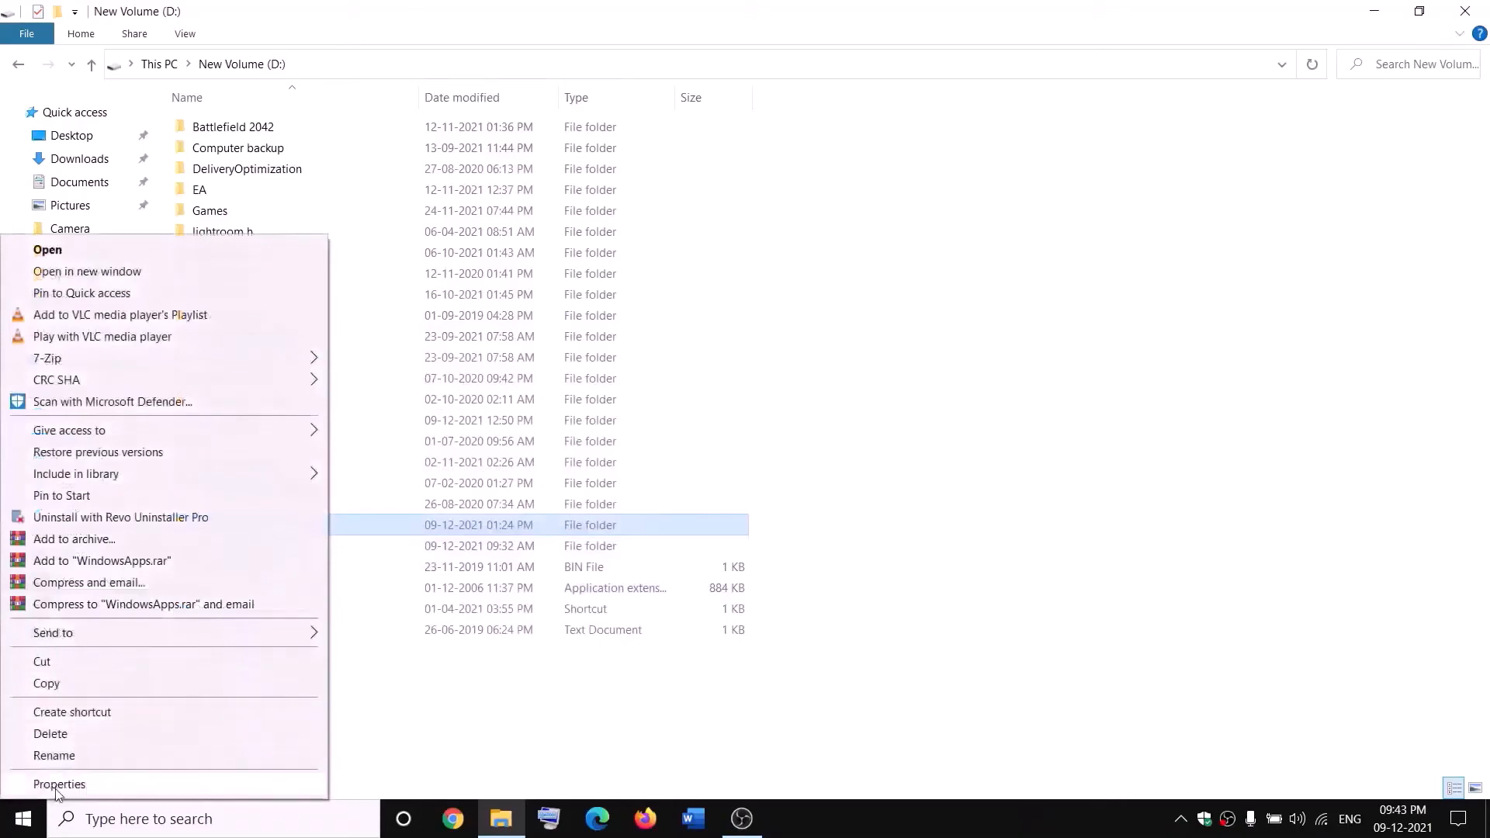
left_click(56, 784)
left_click(437, 380)
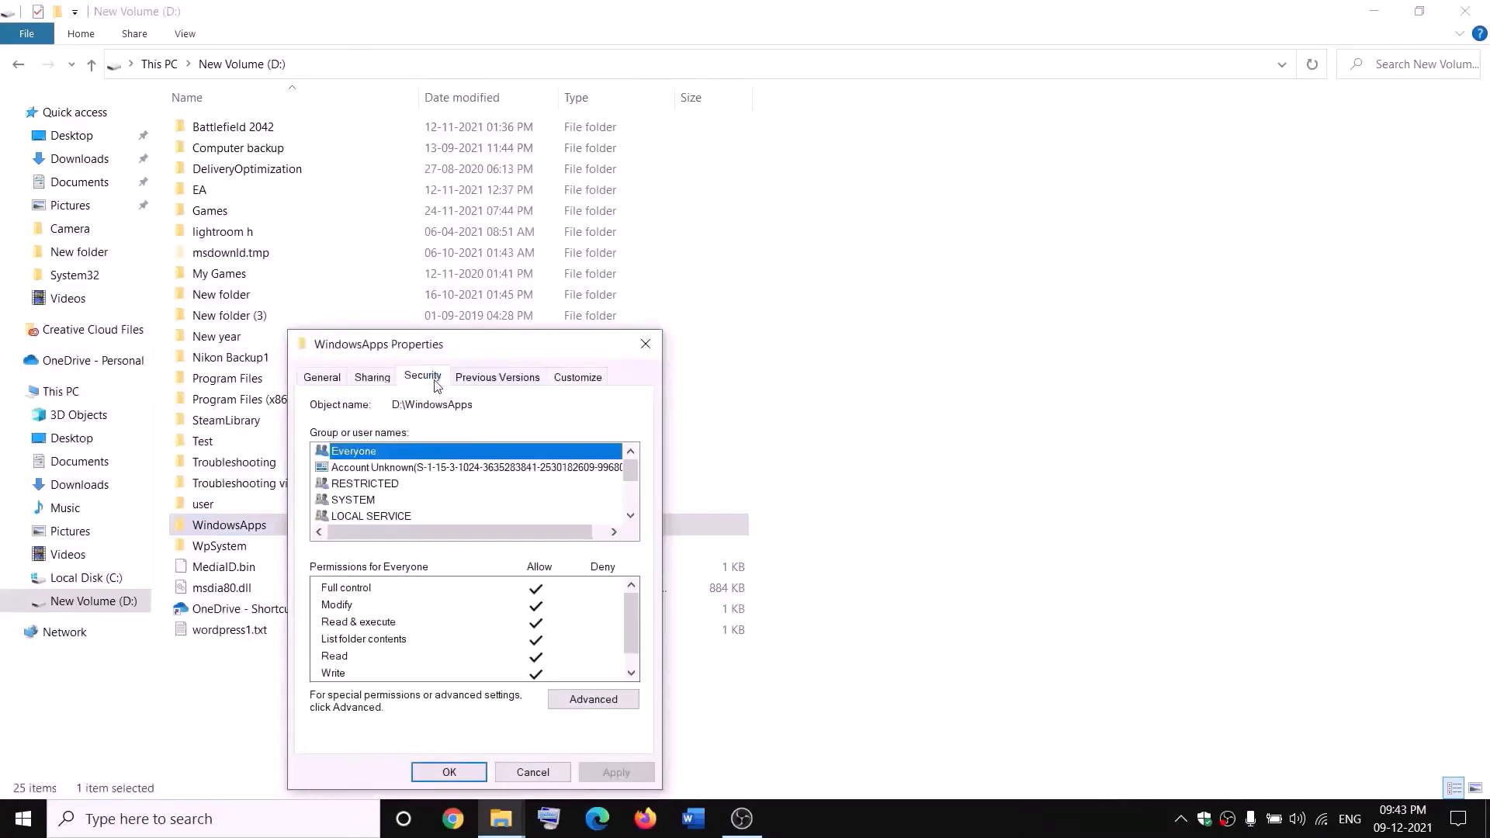
left_click(629, 700)
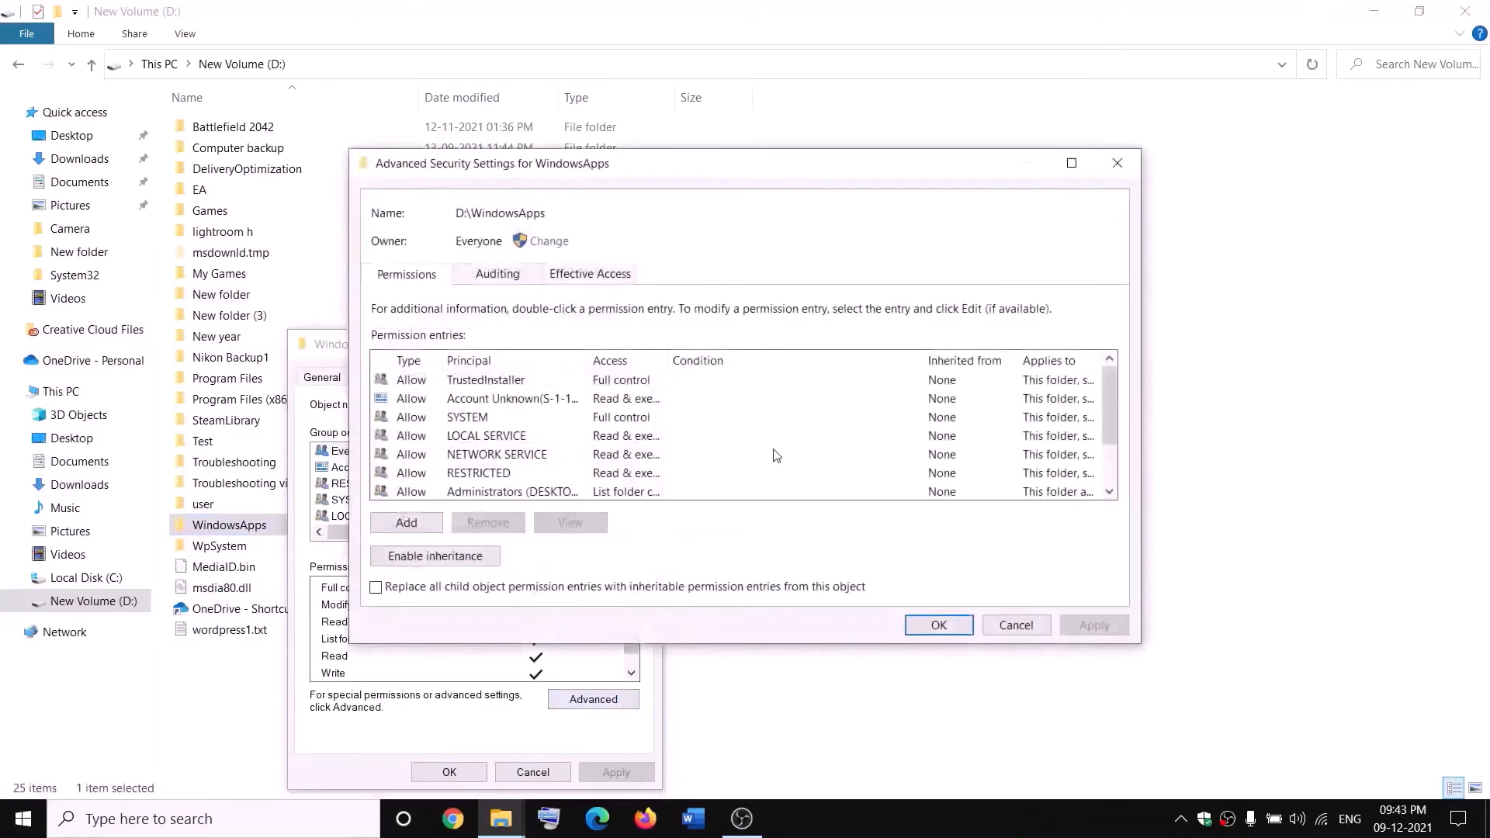
Add a new permission entry for the WindowsApps folder with Everyone as the principal
left_click(409, 523)
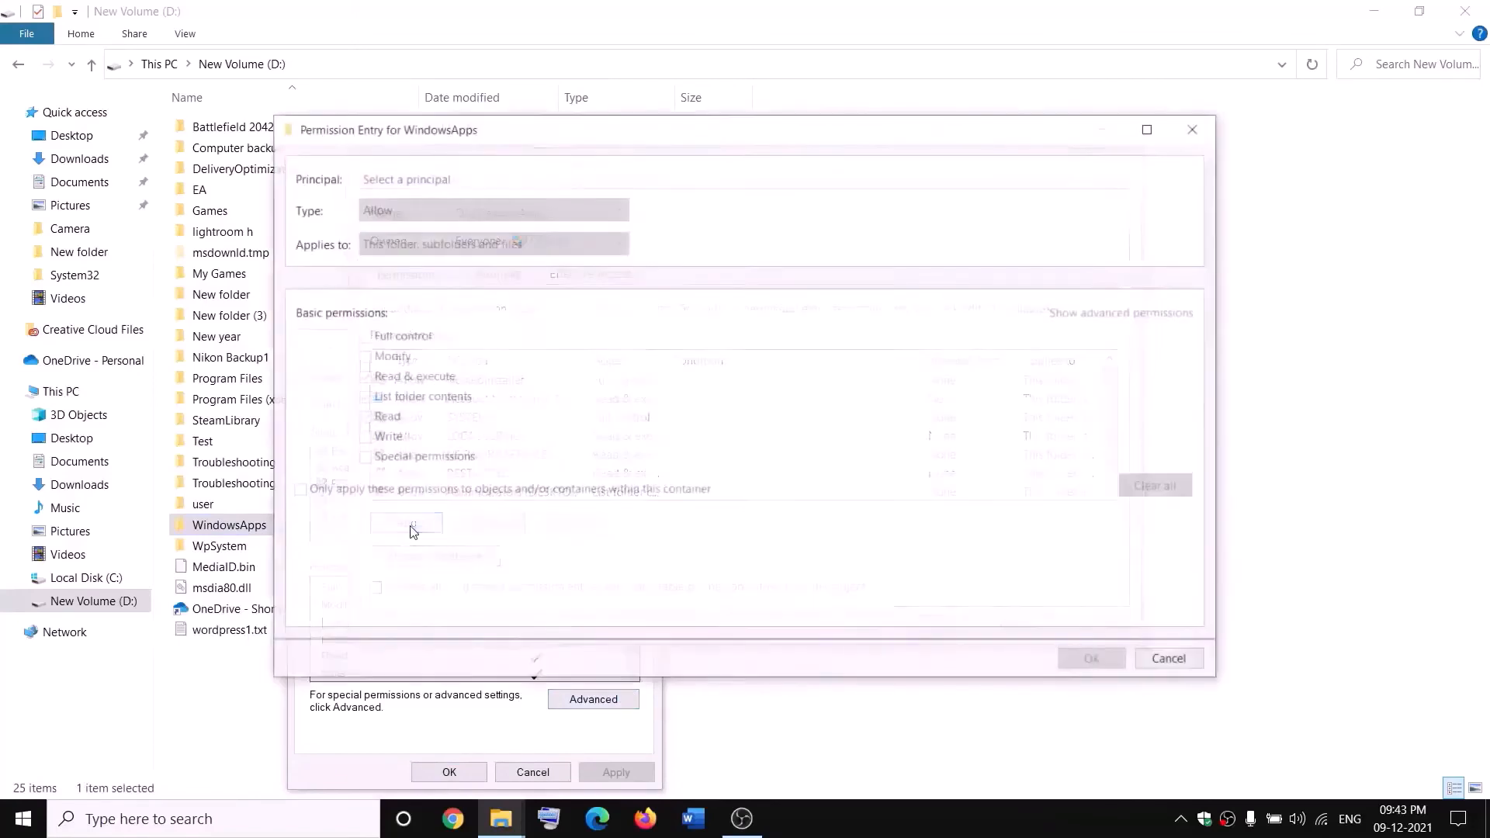
left_click(397, 178)
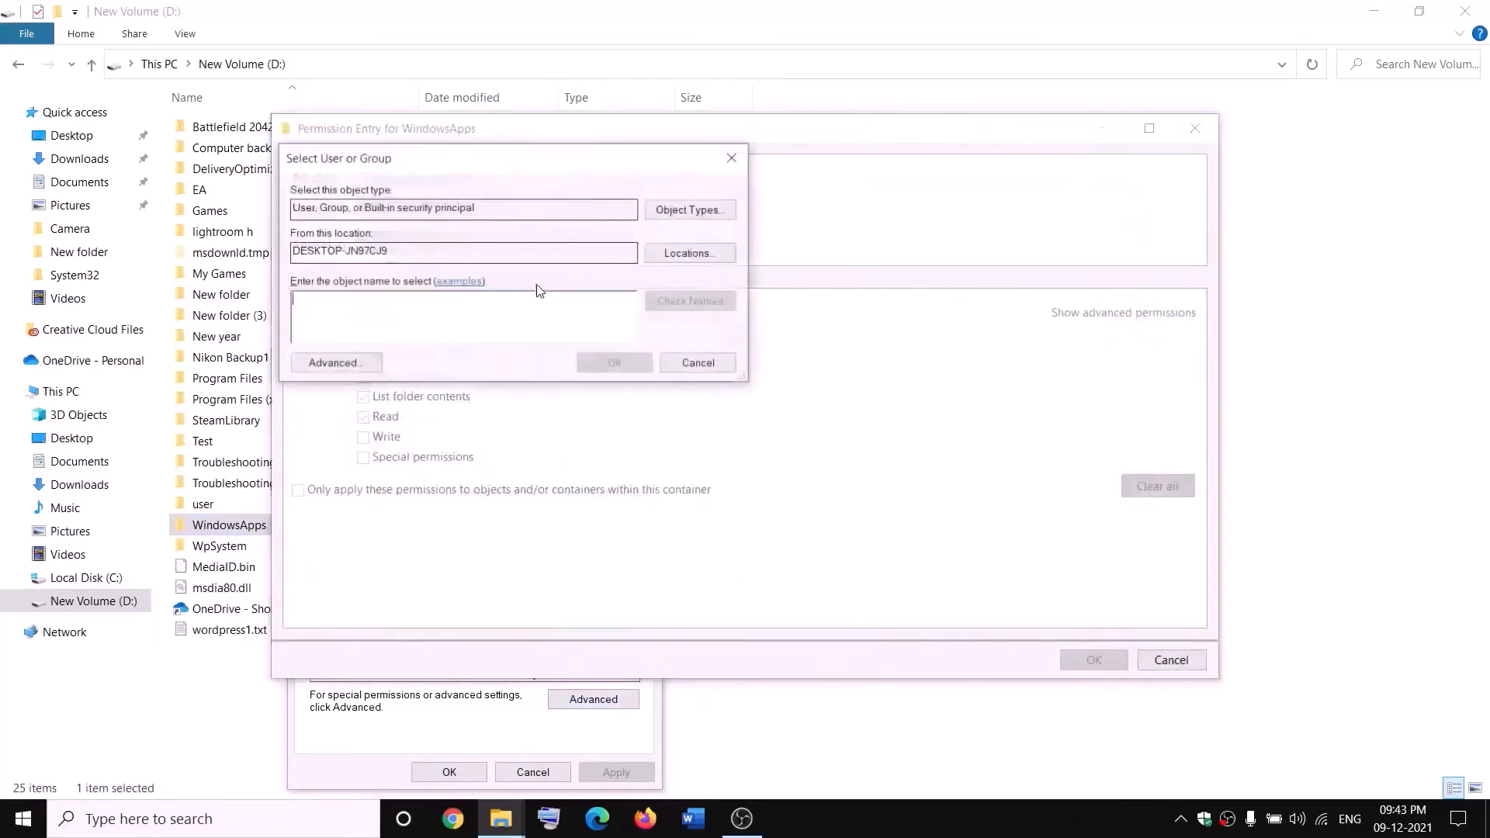
type("every")
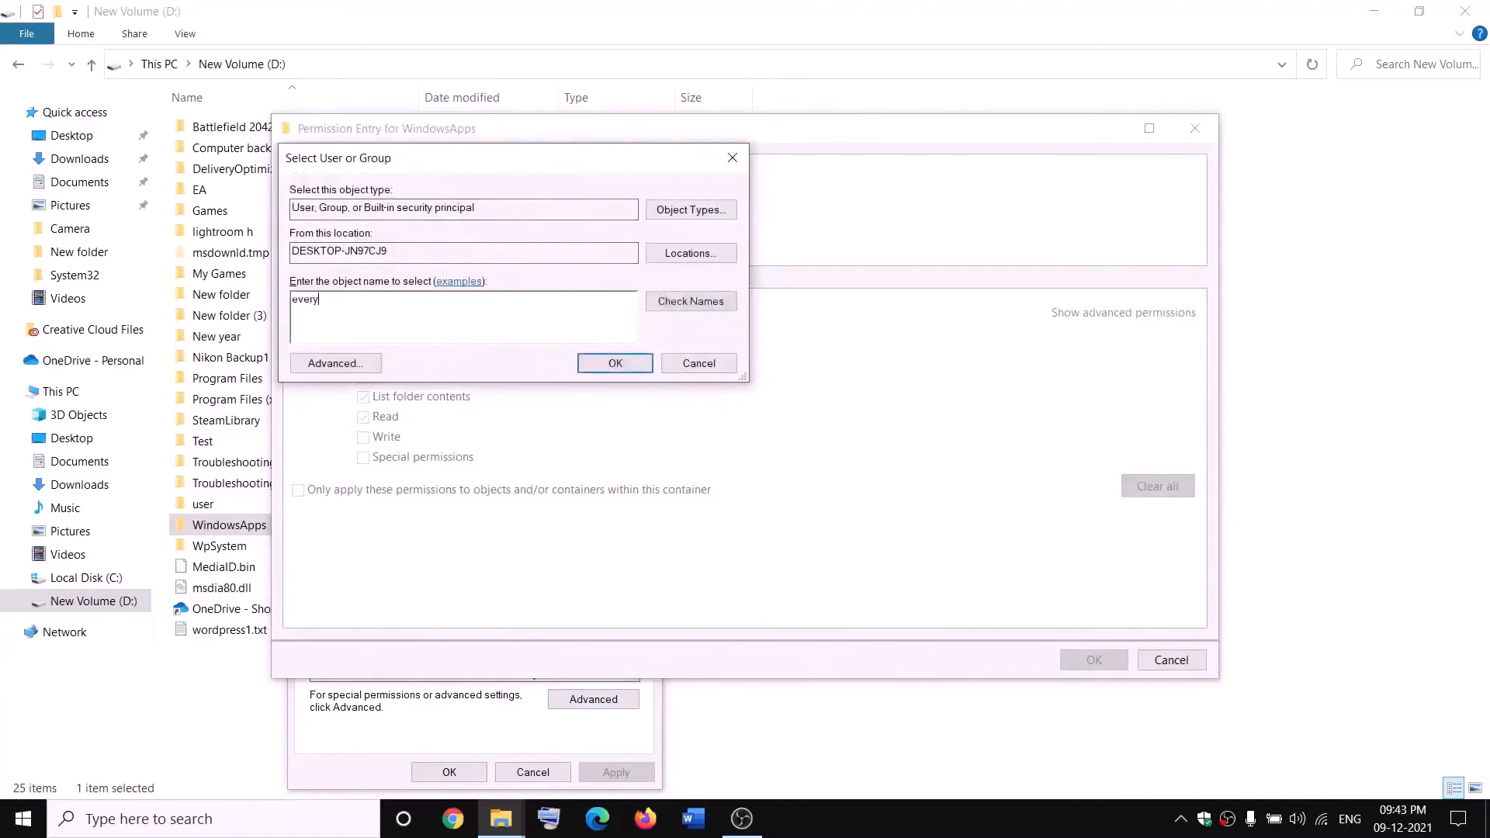
type("one")
left_click(708, 301)
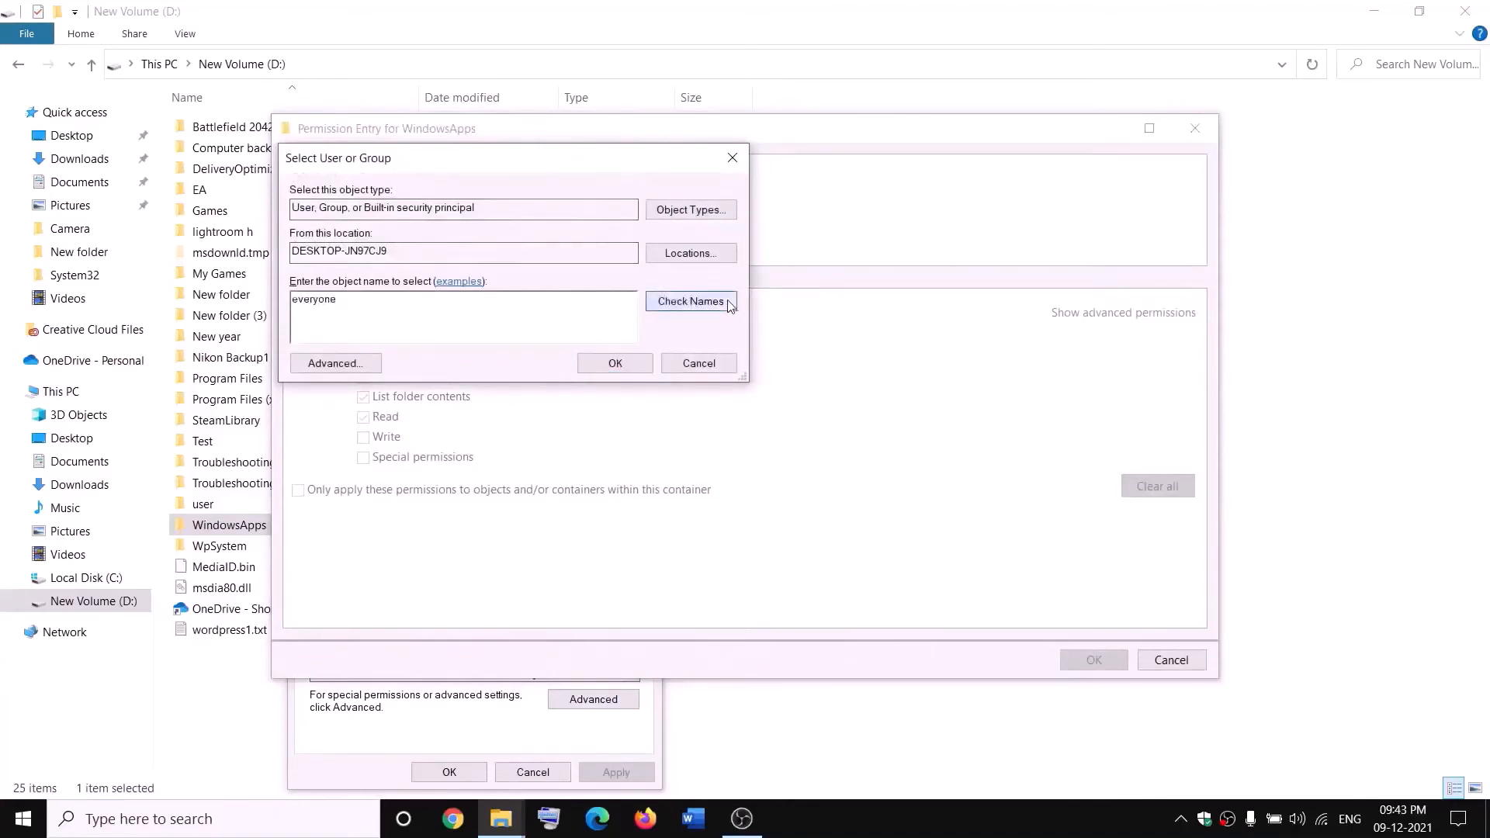
left_click(616, 364)
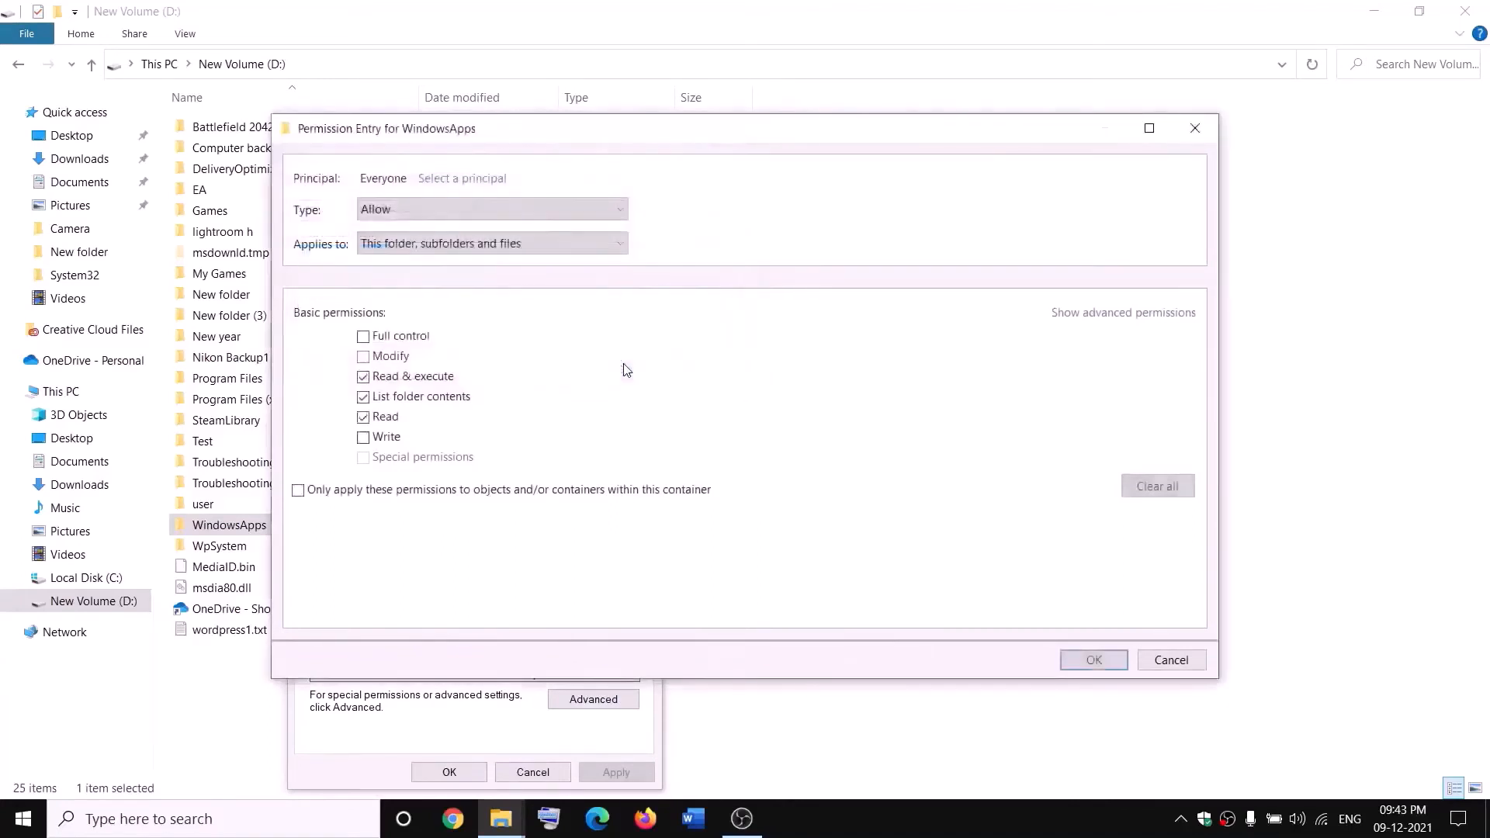
Grant the Everyone entry Full control, apply the WindowsApps security settings and close the folder's properties
left_click(368, 342)
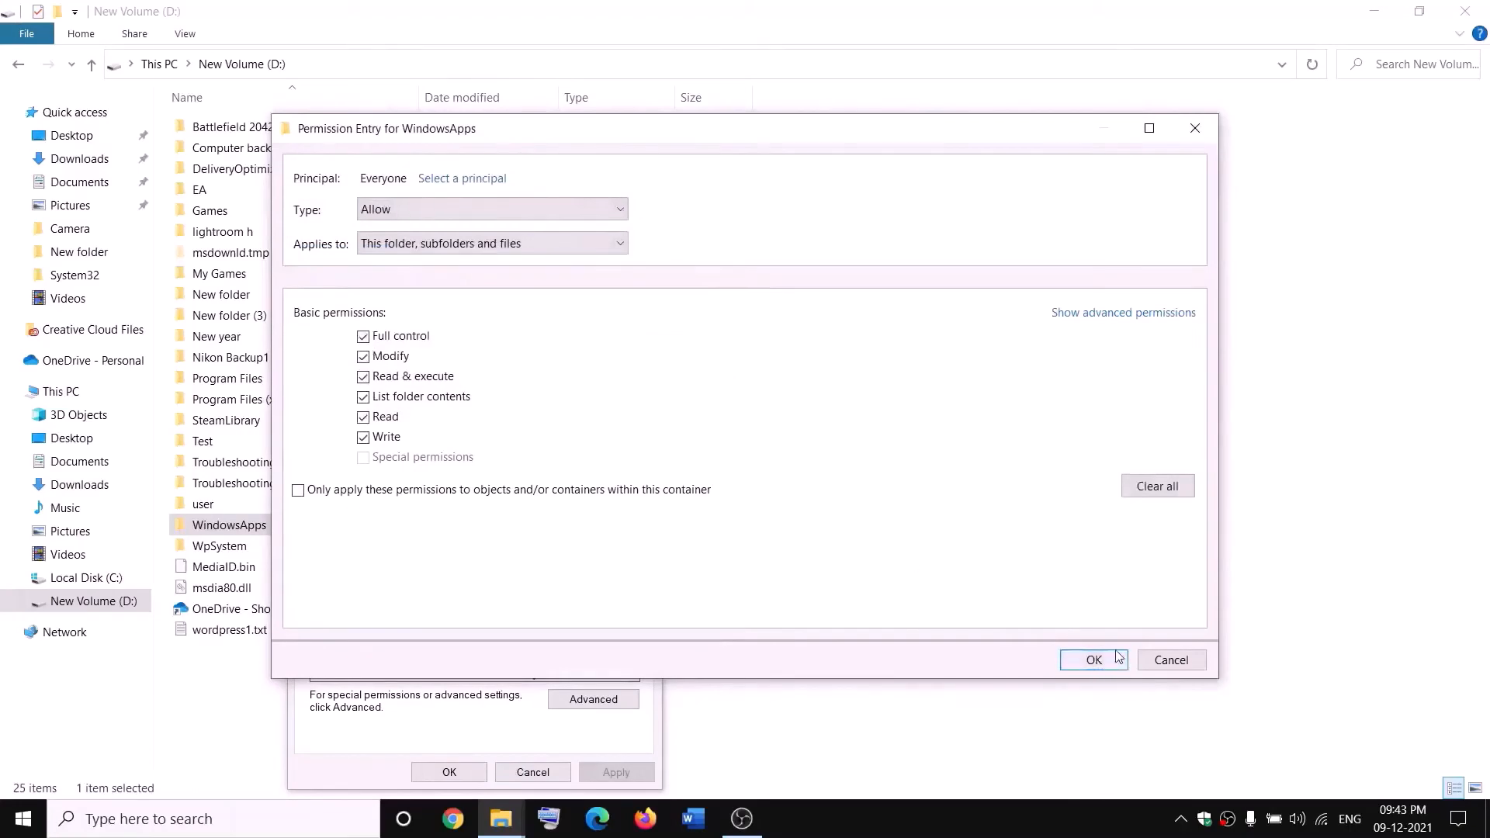
left_click(1113, 657)
left_click(1093, 627)
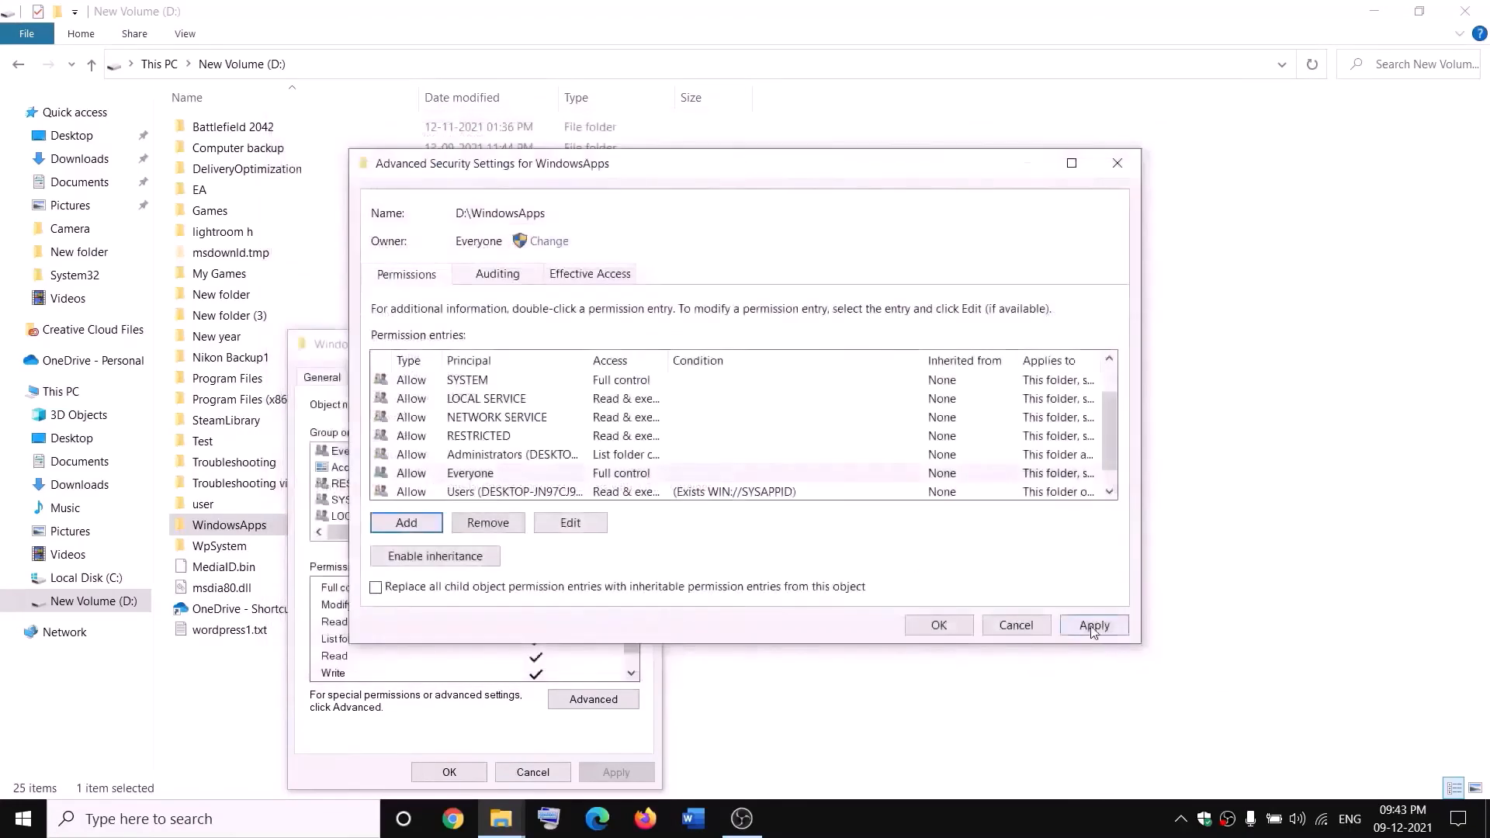
left_click(938, 624)
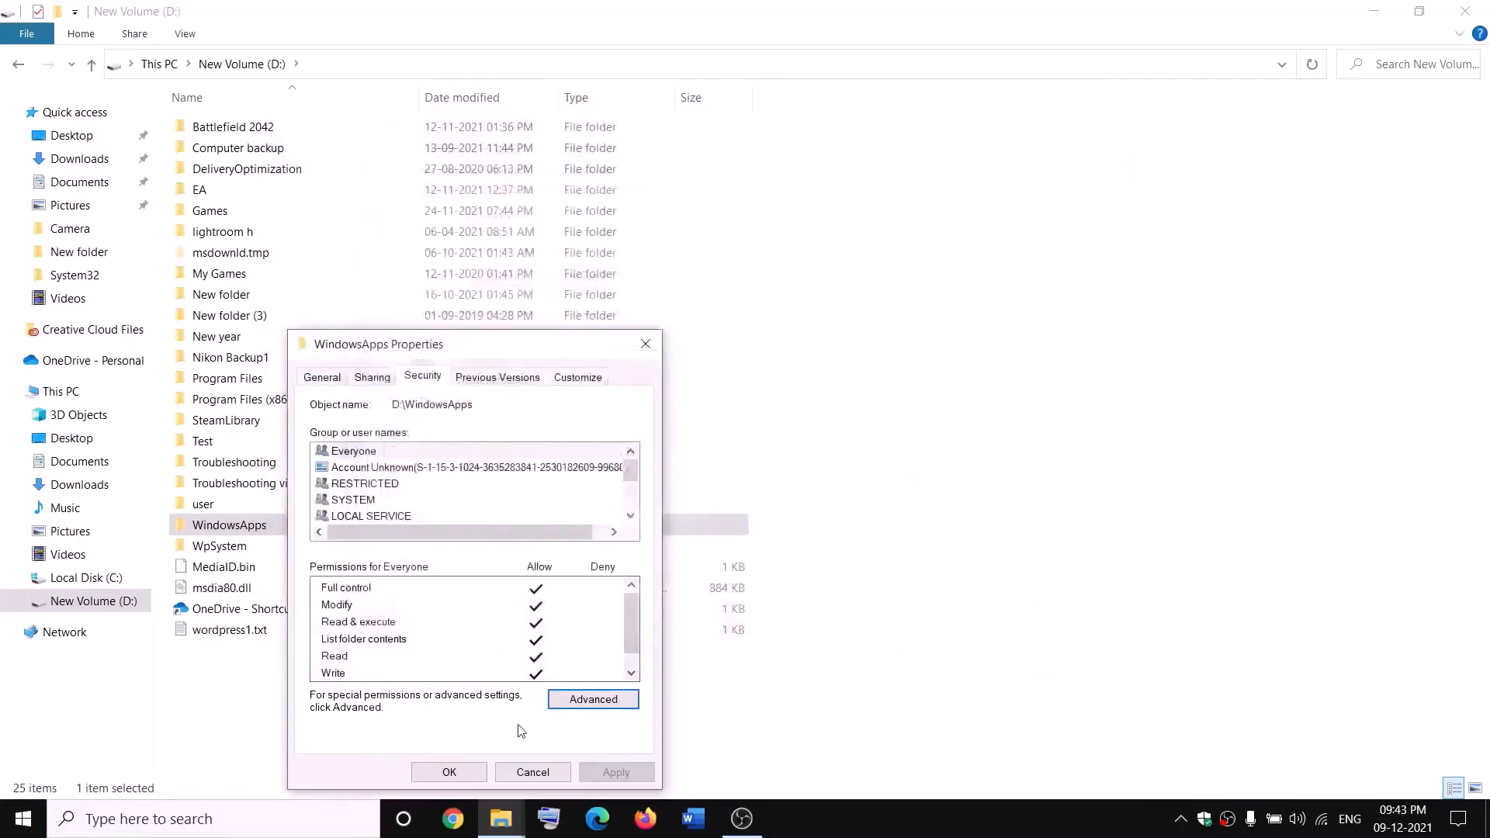
left_click(483, 770)
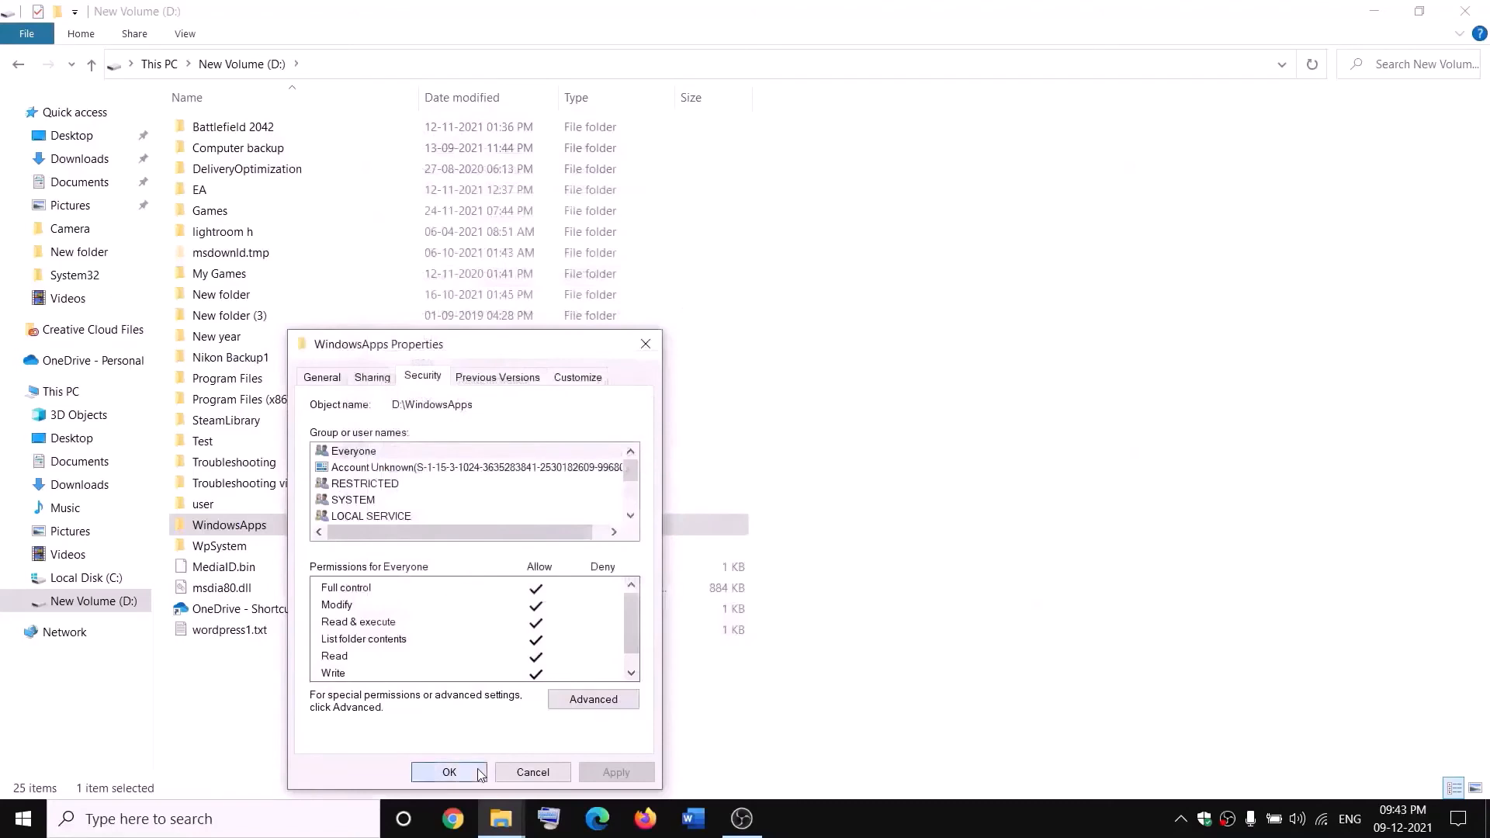
Rename the WindowsApps folder on the D drive to WindowsApps.old
right_click(284, 534)
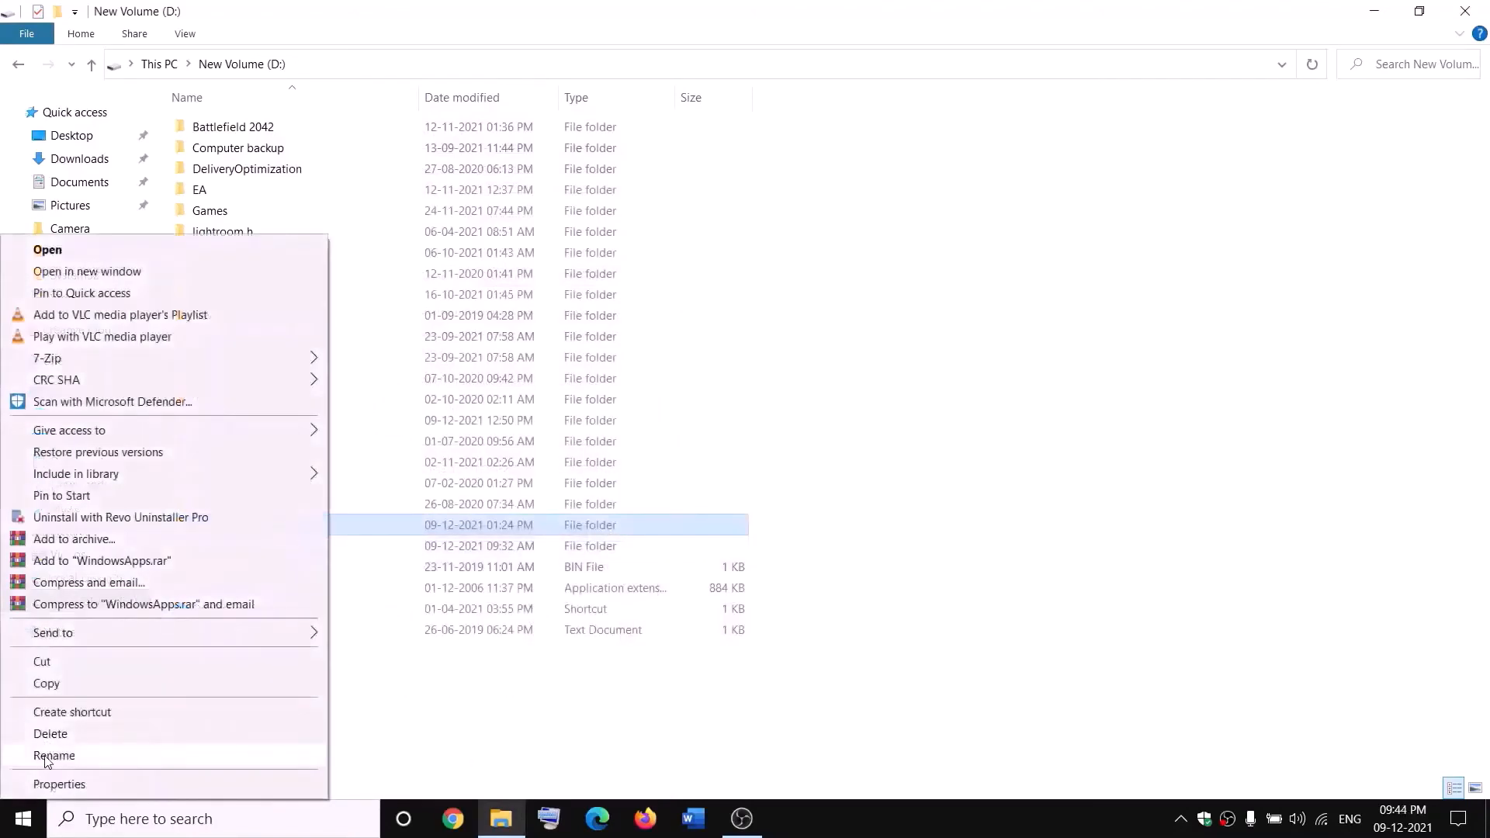
left_click(47, 756)
left_click(279, 522)
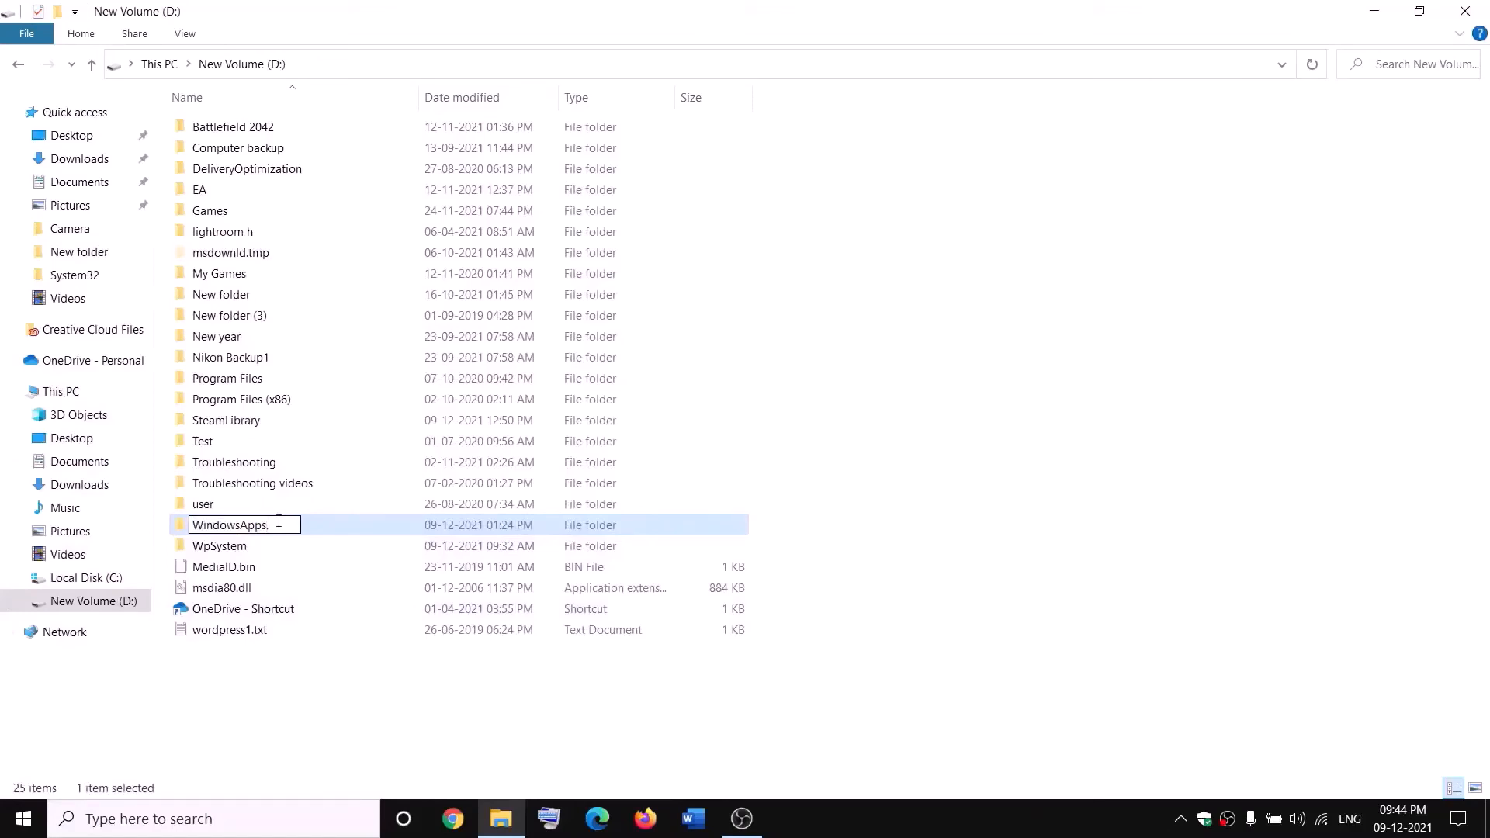
type(".old")
left_click(339, 677)
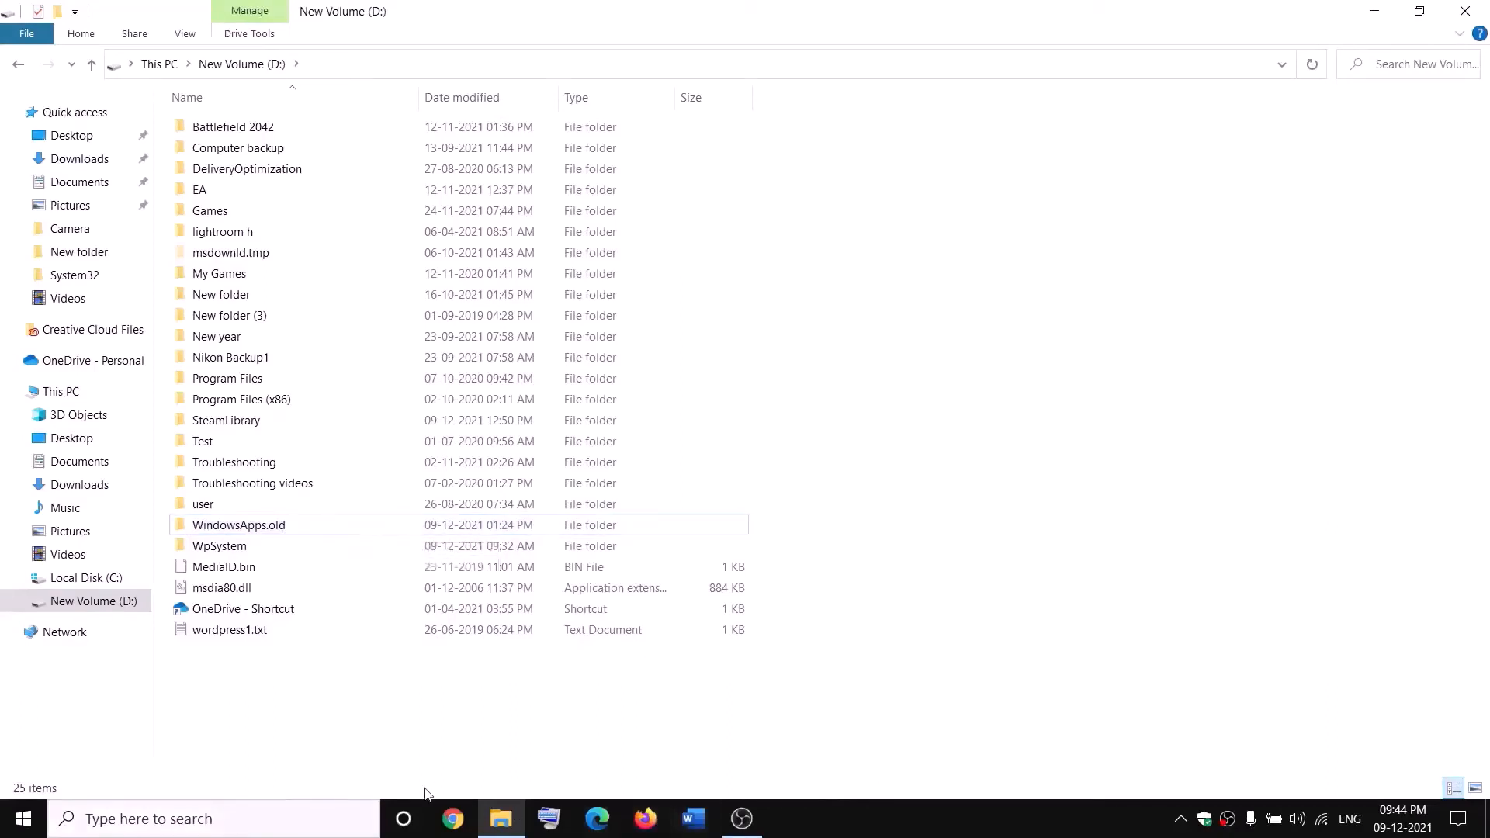
End the Gaming Services background process in Task Manager and close Task Manager
right_click(23, 816)
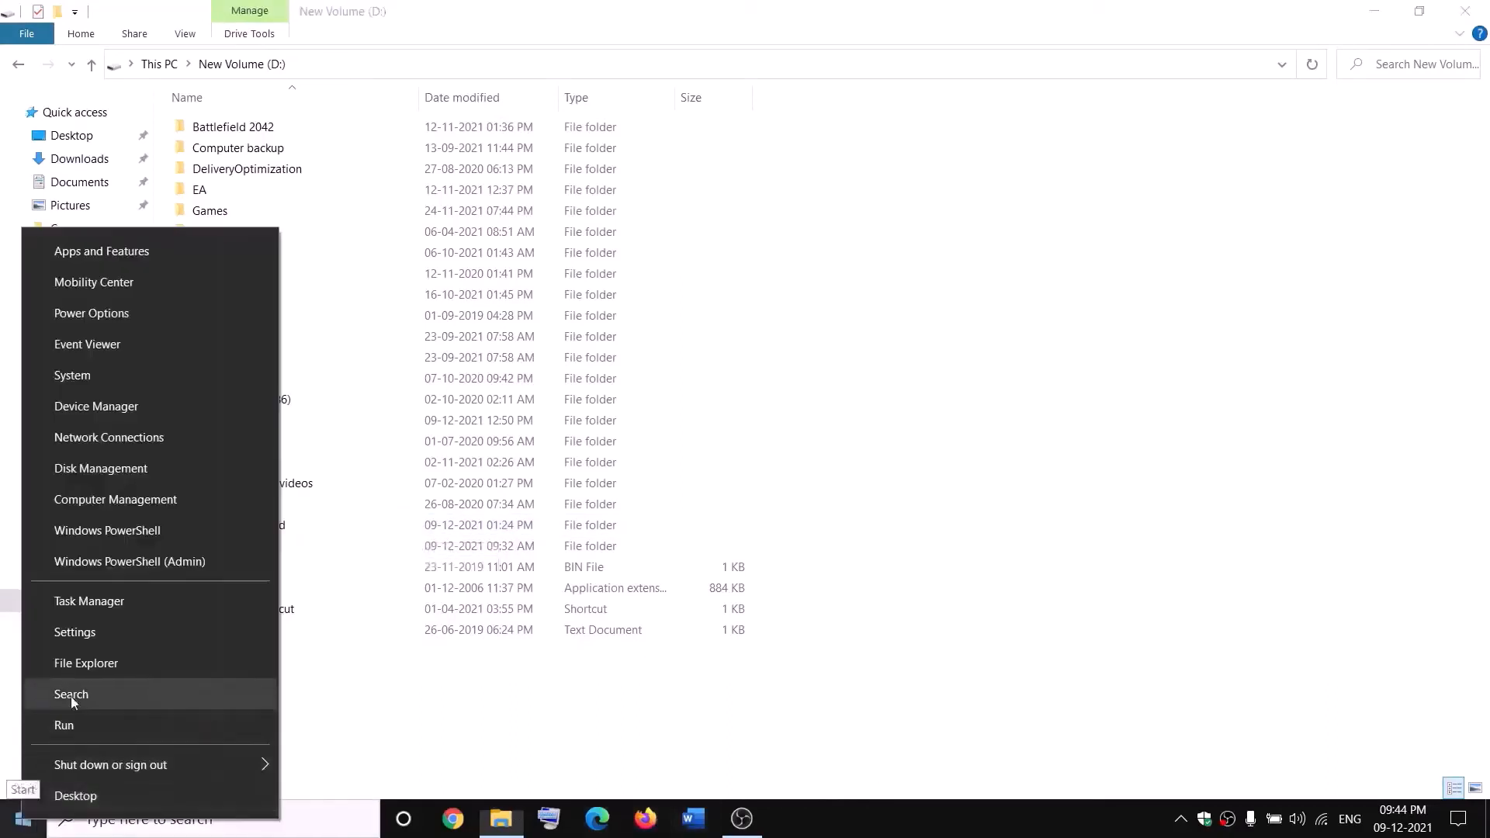
left_click(81, 602)
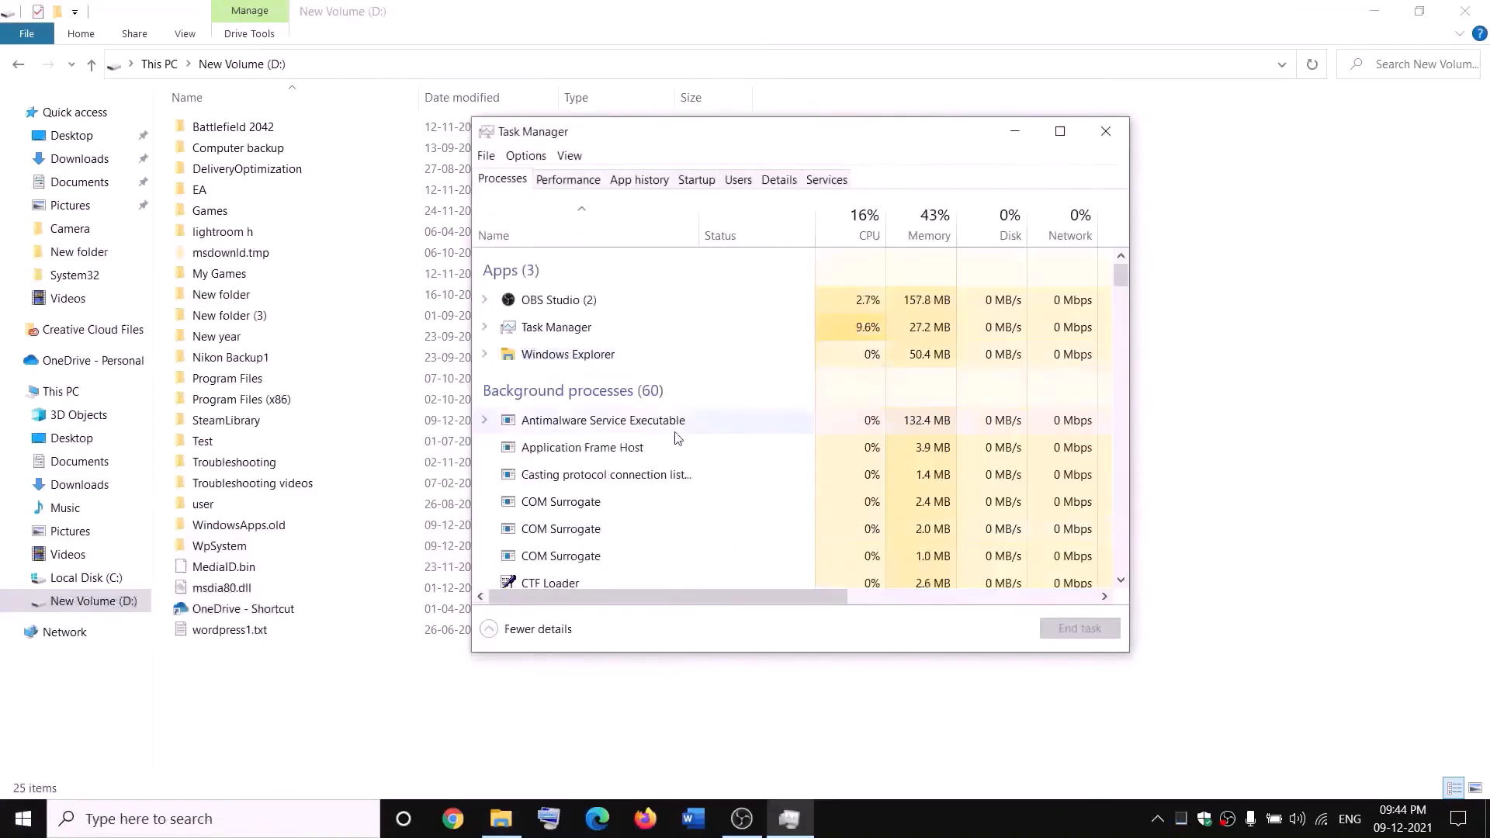
scroll(677, 419, "down", 2)
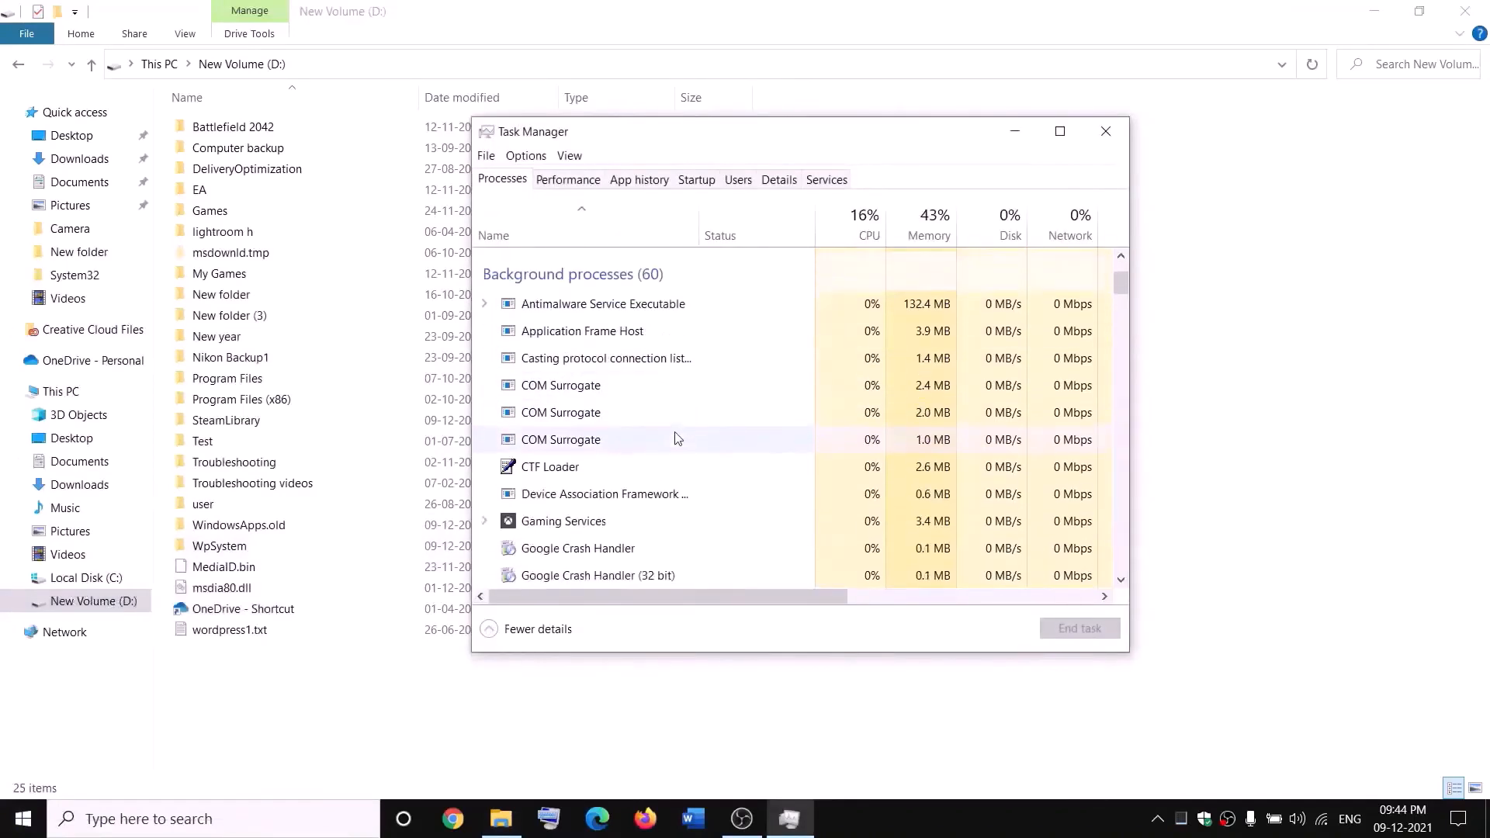
right_click(539, 525)
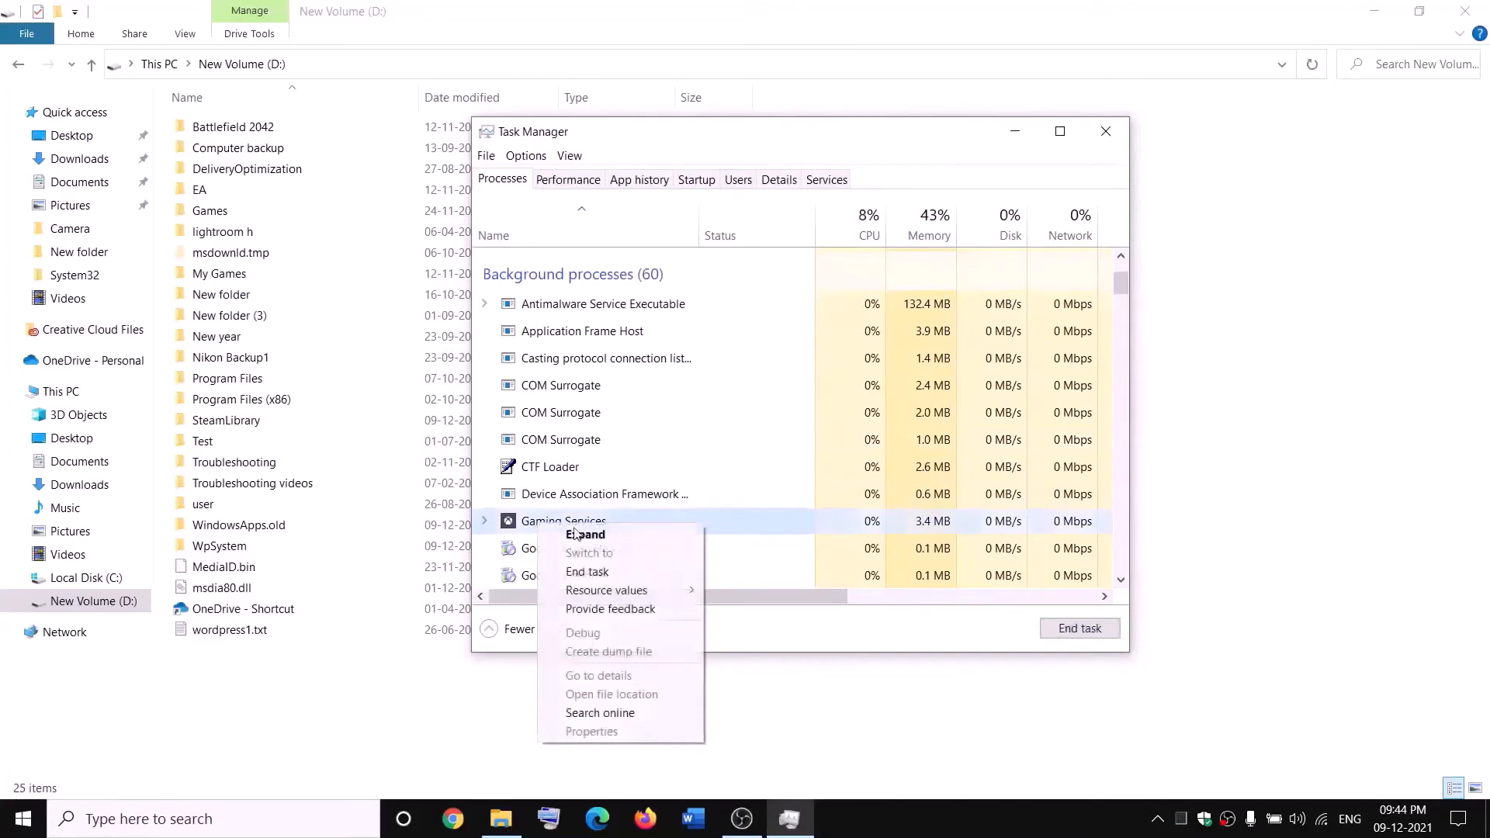
left_click(589, 572)
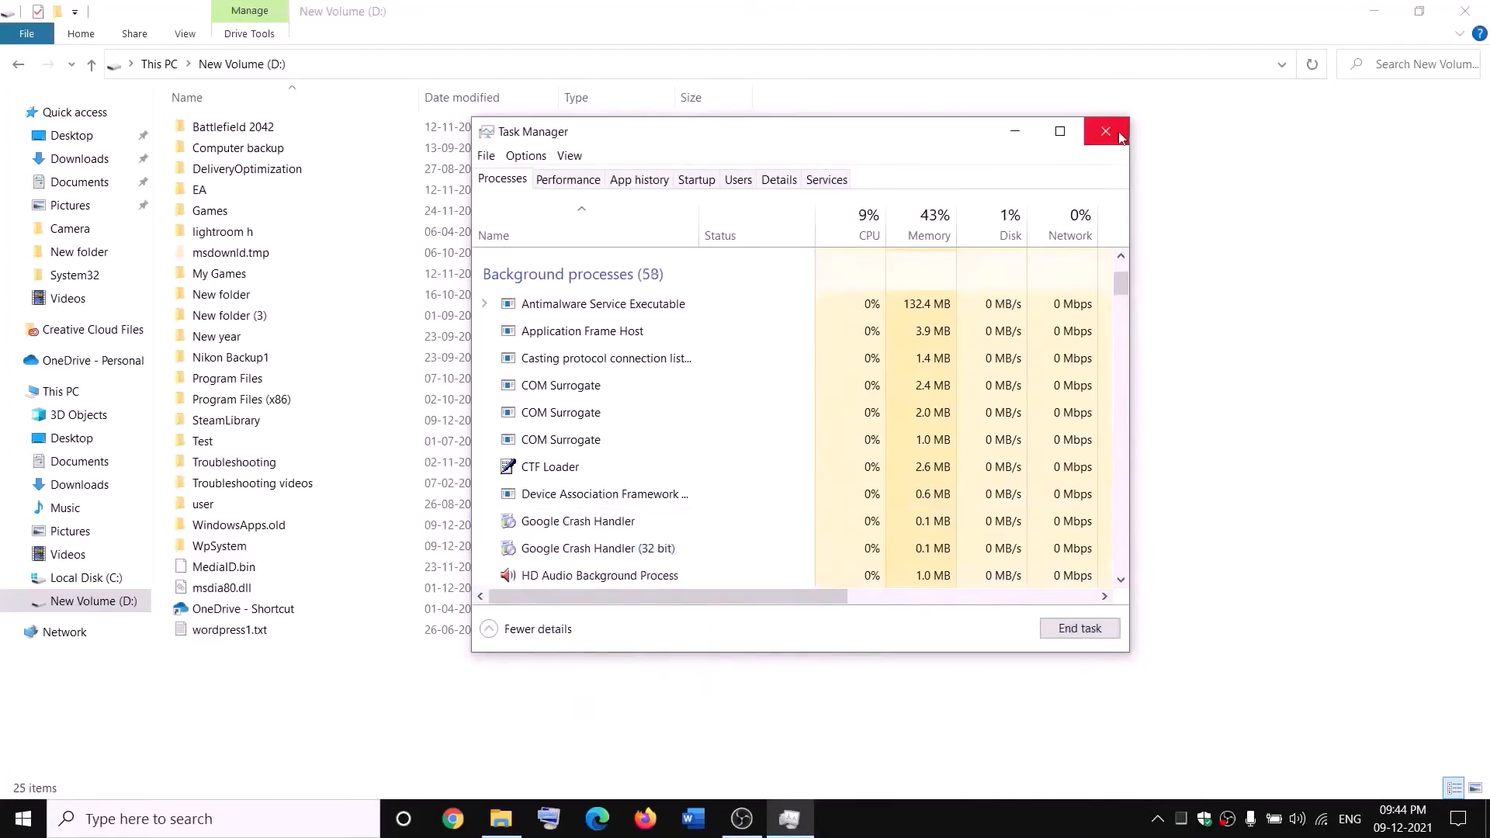
left_click(1106, 131)
Open the Windows Services console and start the first Gaming Services entry, the one logging on as Local Service
left_click(327, 820)
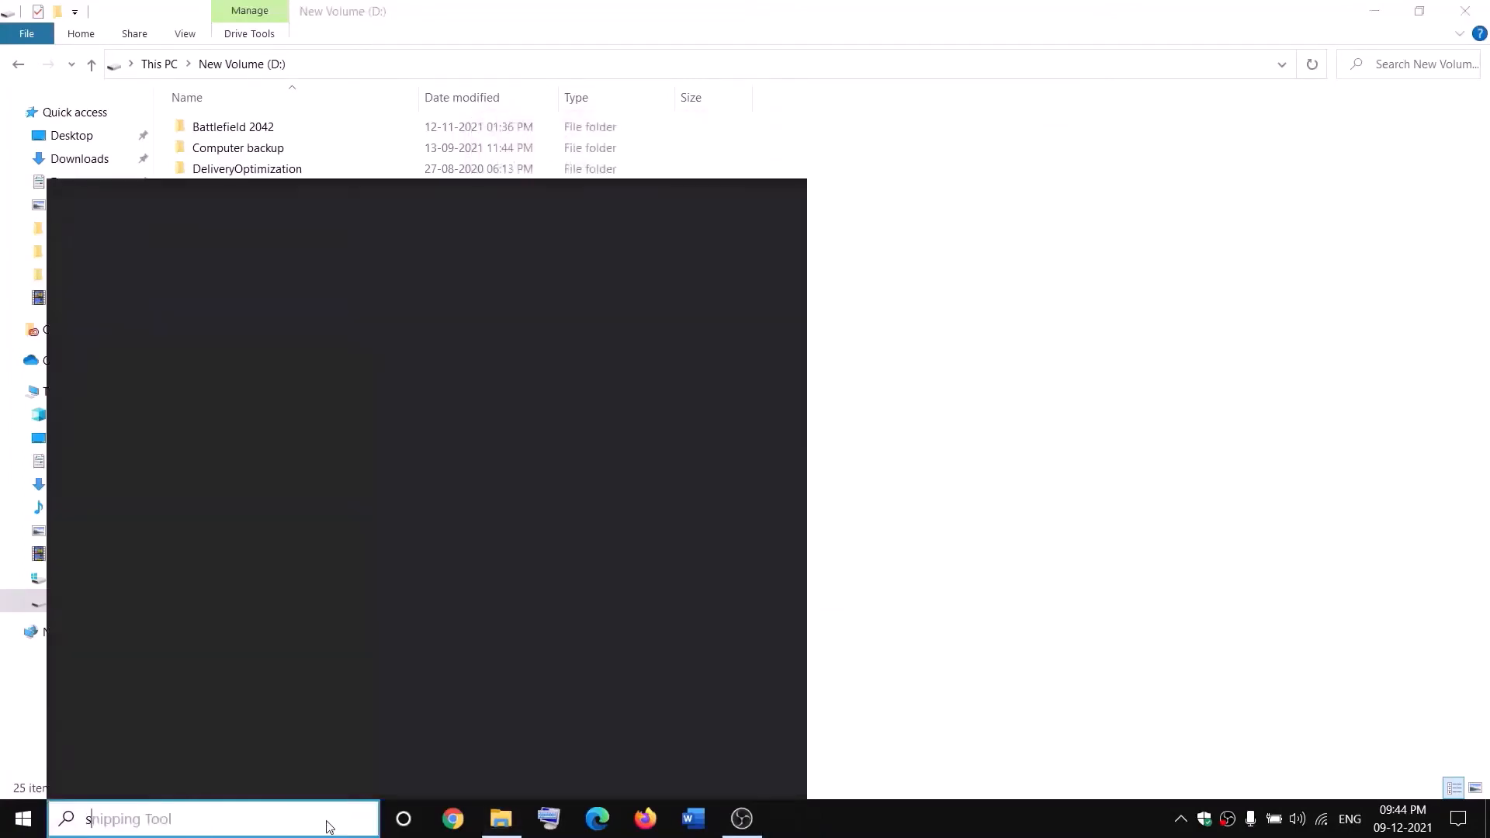
type("servi")
key("Return")
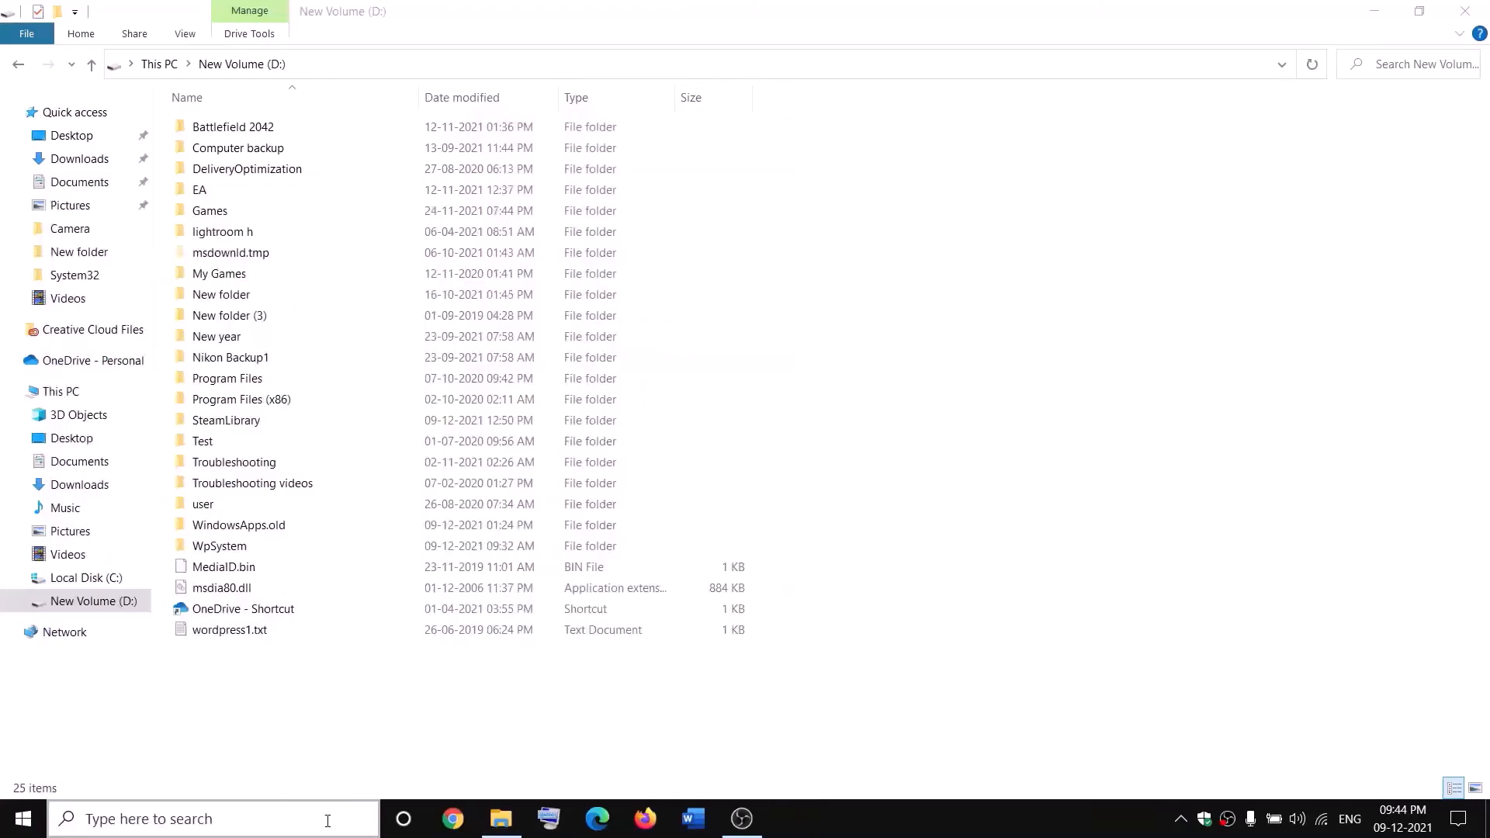
left_click(639, 415)
key("g")
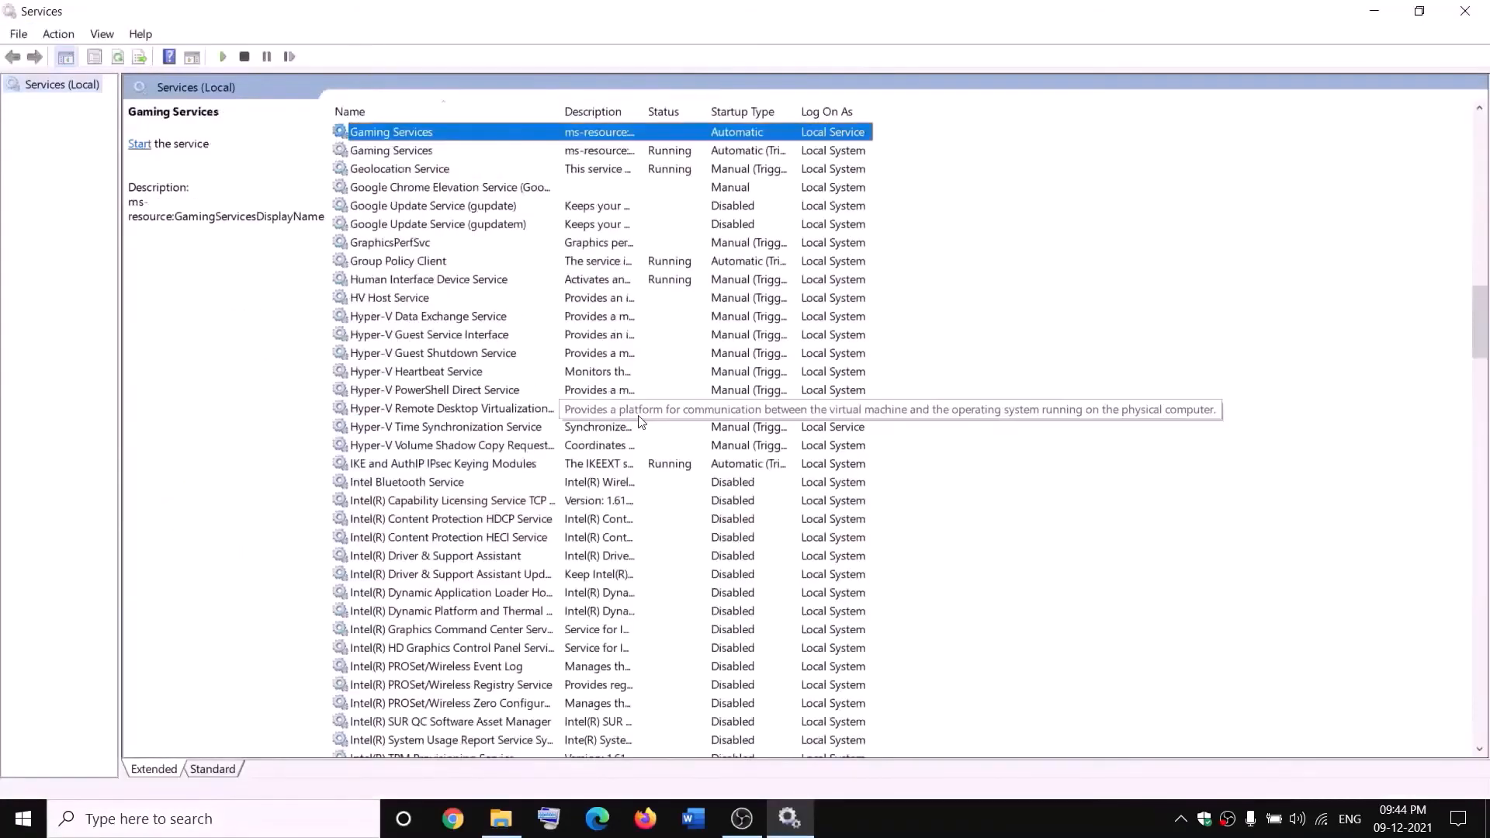
left_click(644, 205)
left_click(620, 133)
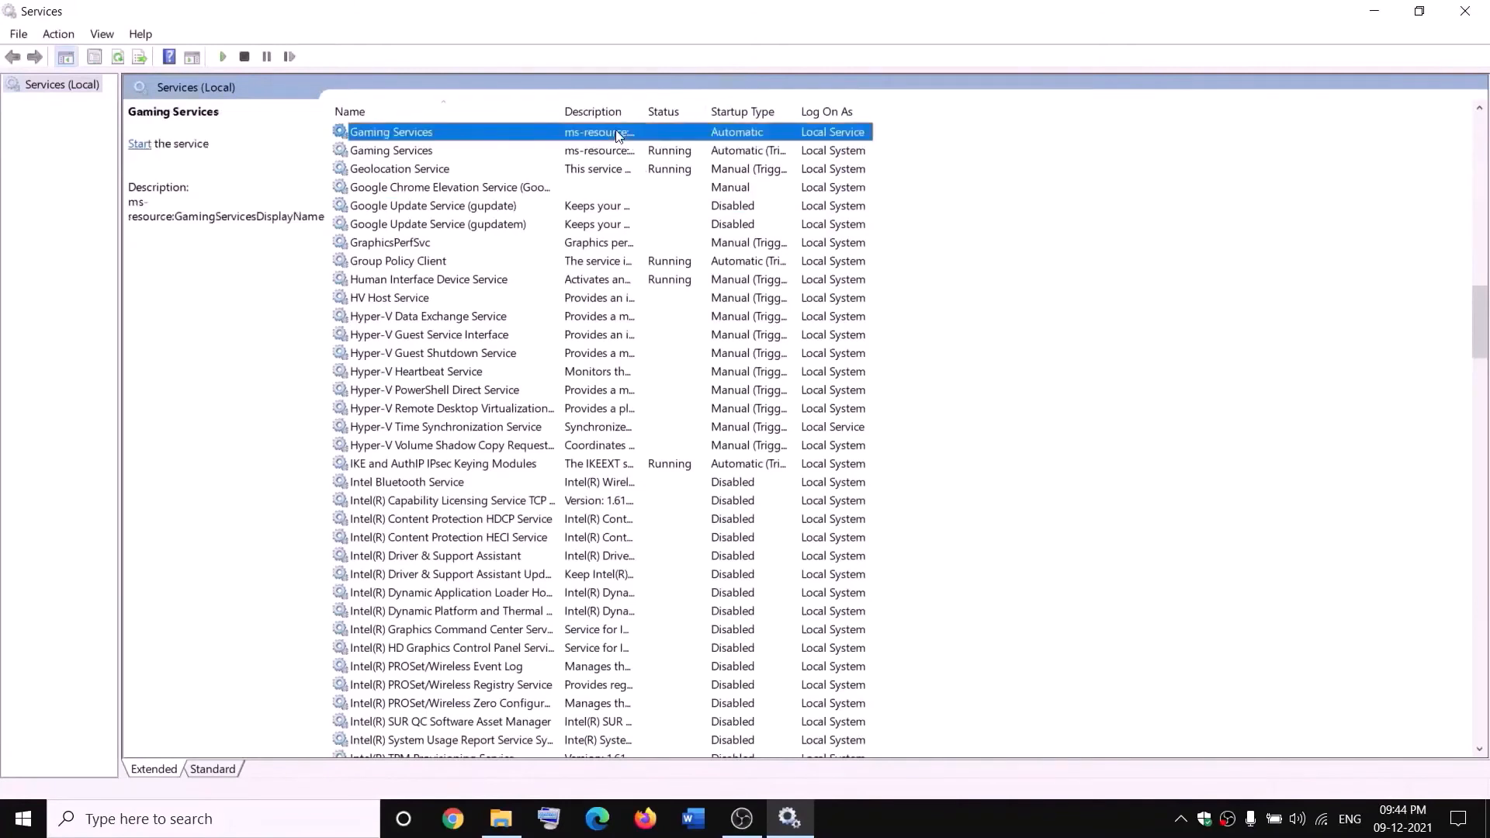
right_click(620, 134)
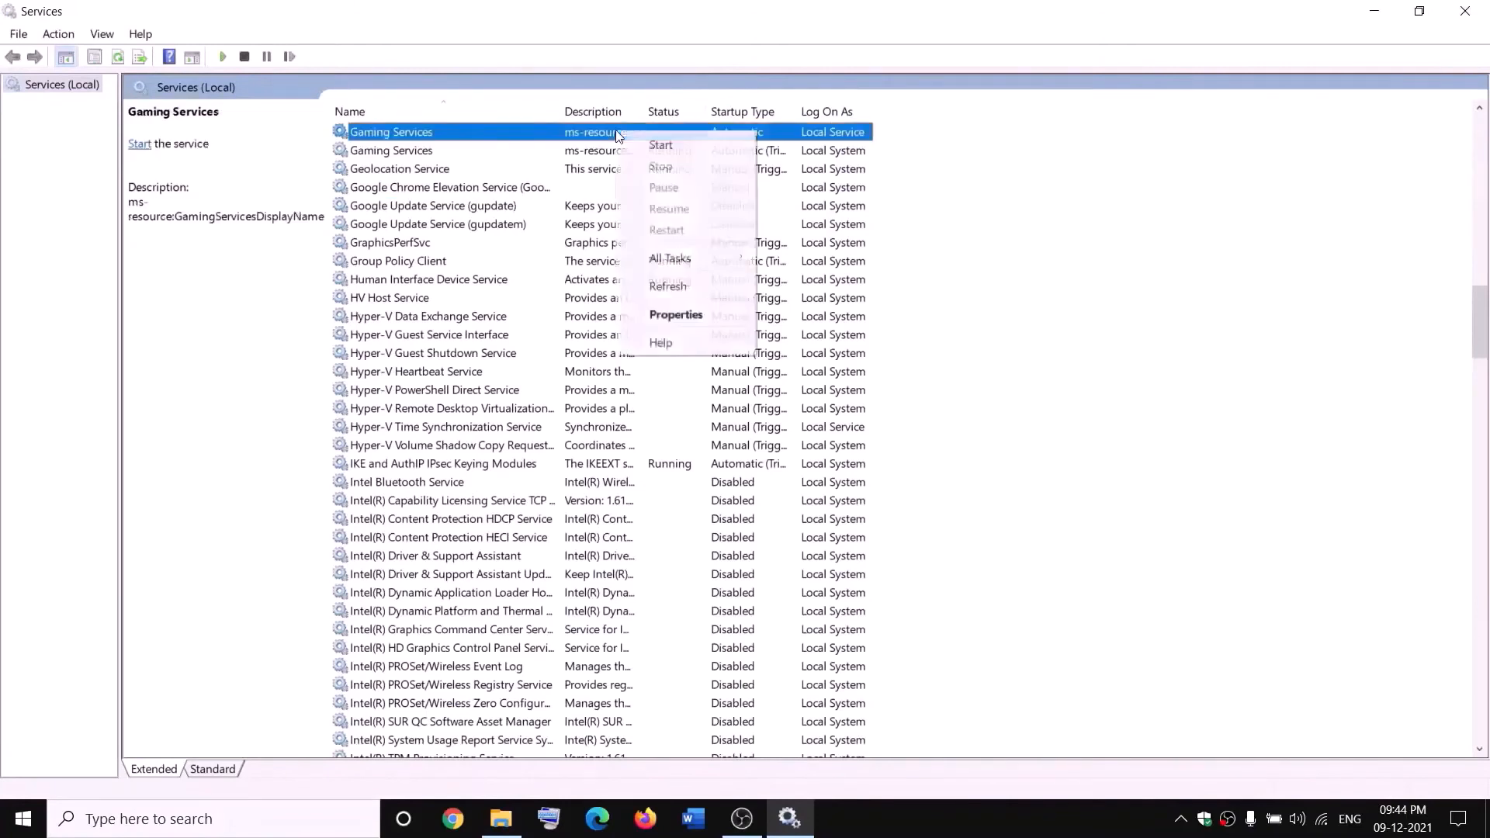
left_click(666, 146)
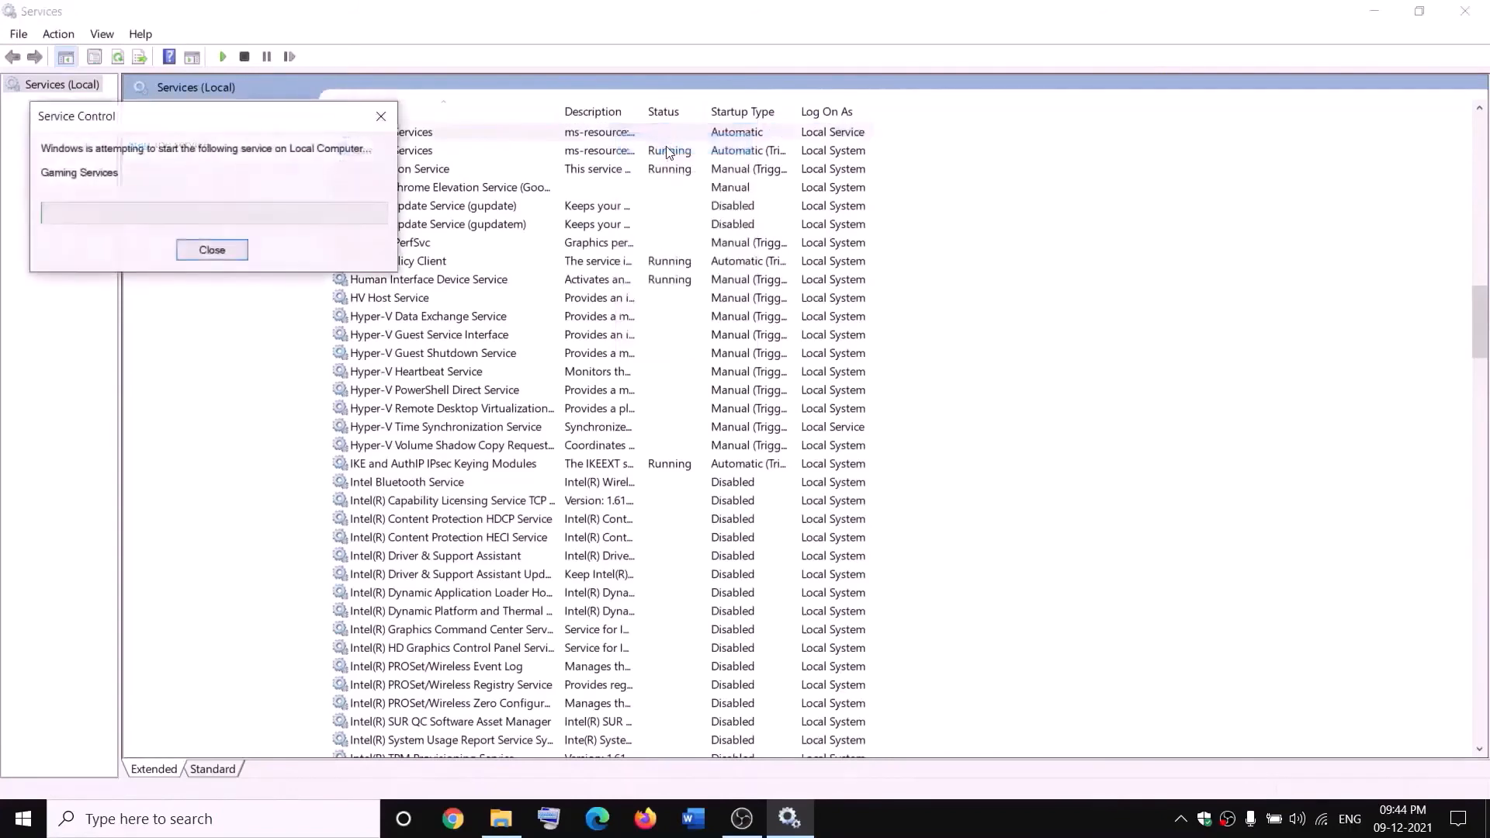
Stop both Gaming Services entries in the services list
right_click(608, 135)
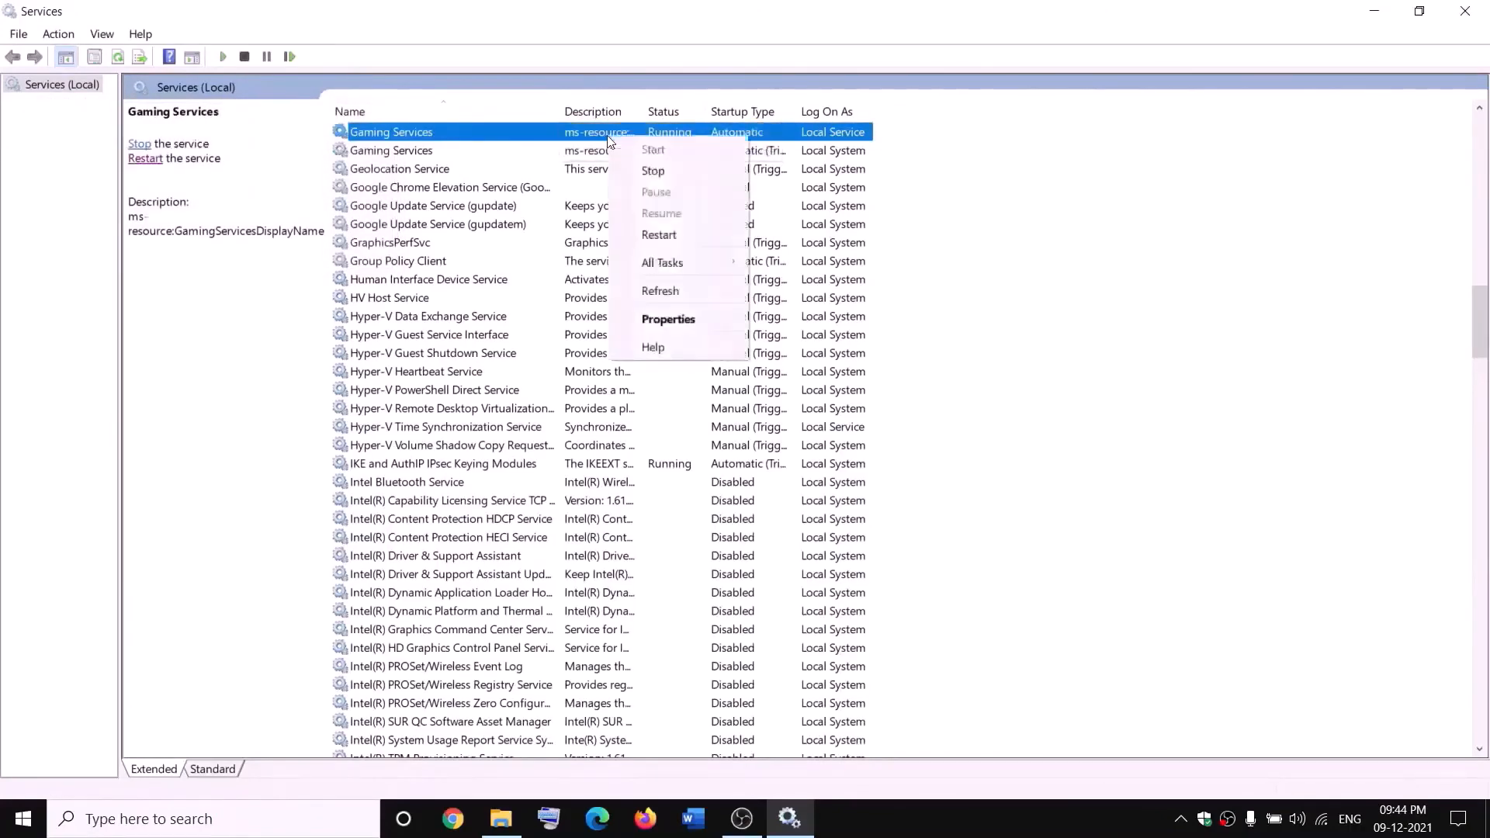
left_click(652, 169)
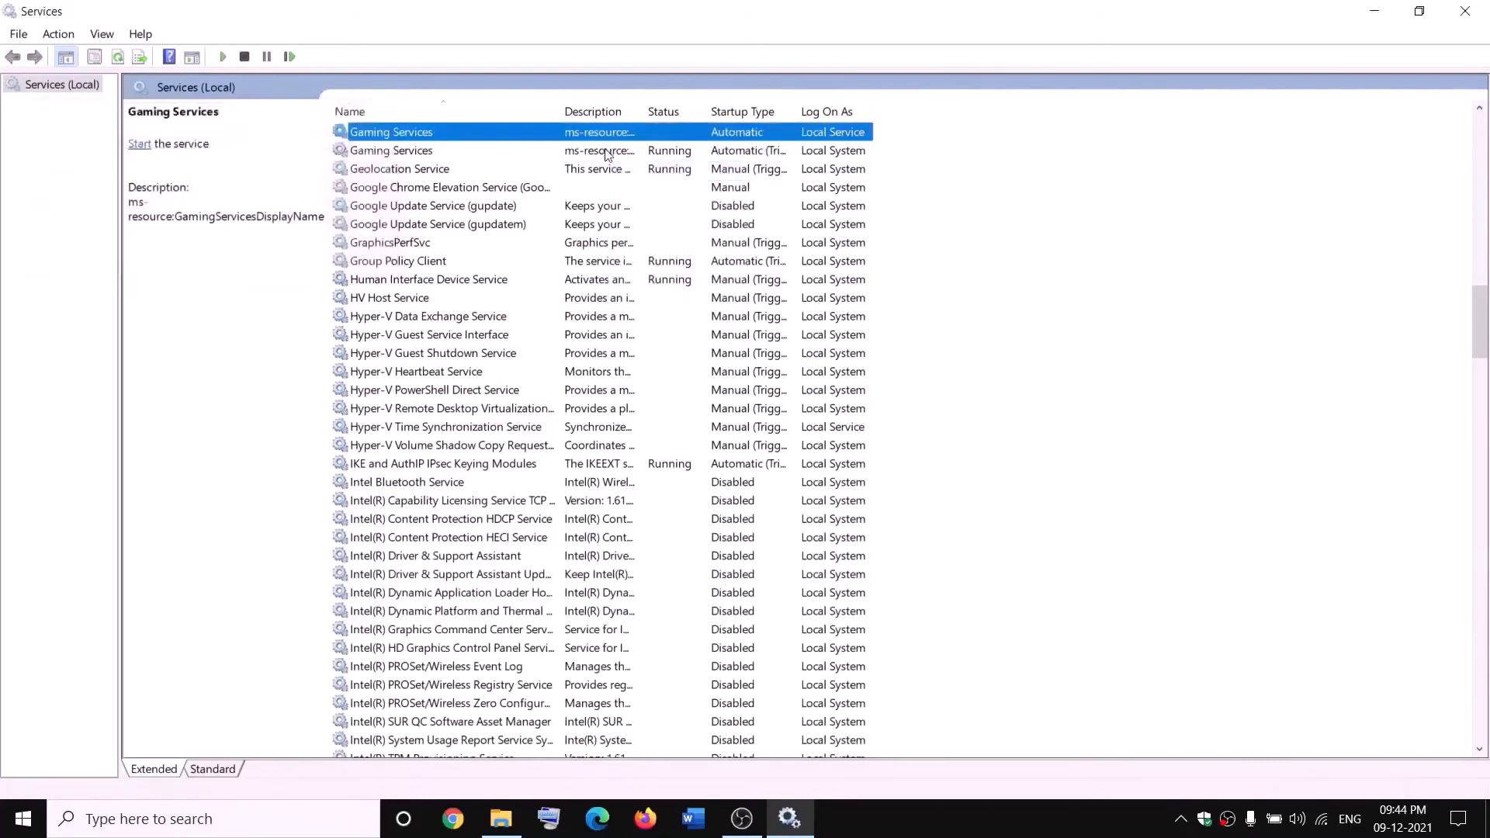
left_click(608, 153)
right_click(607, 154)
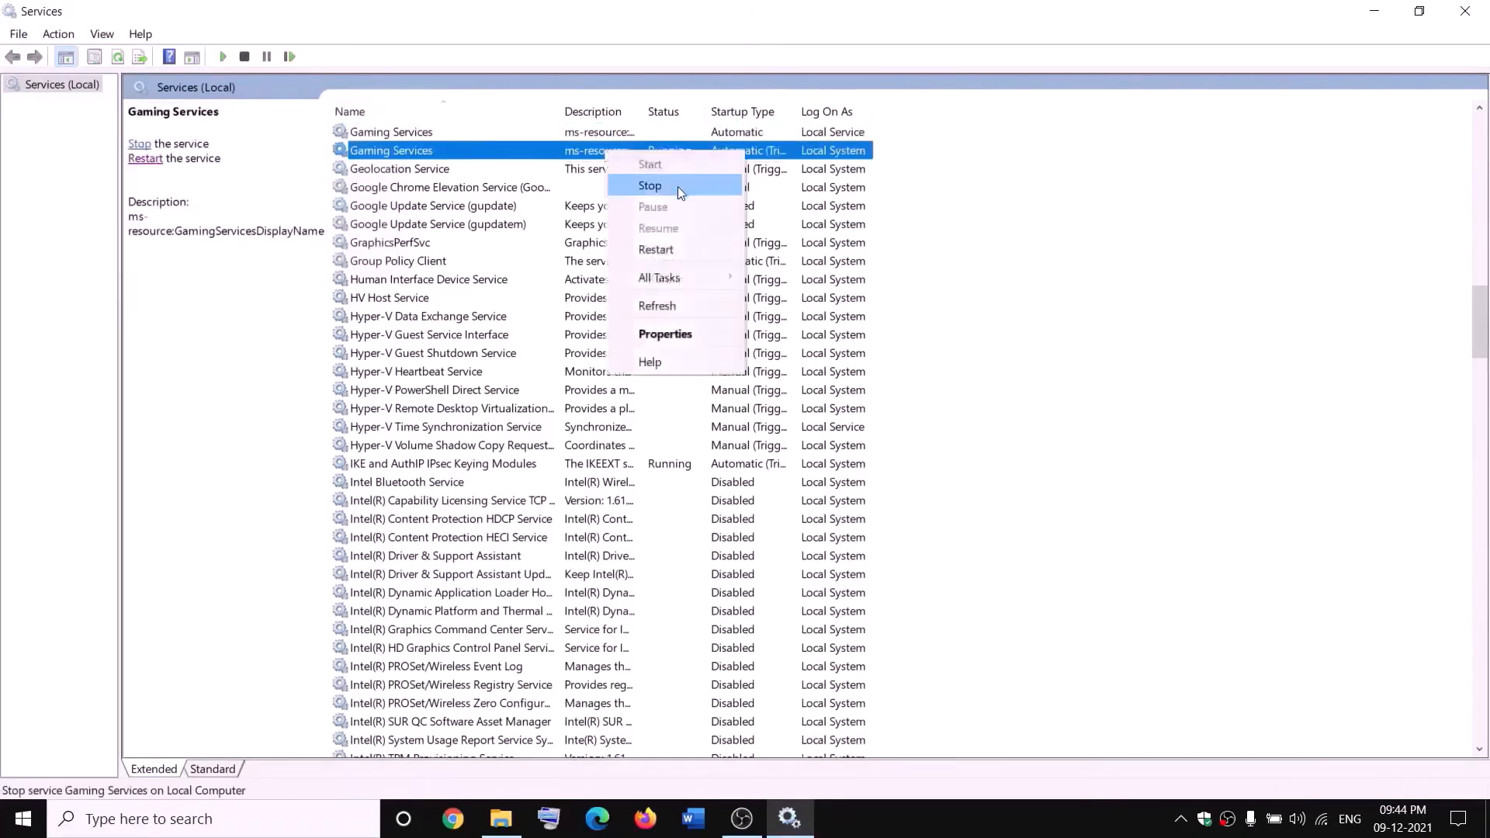
left_click(677, 186)
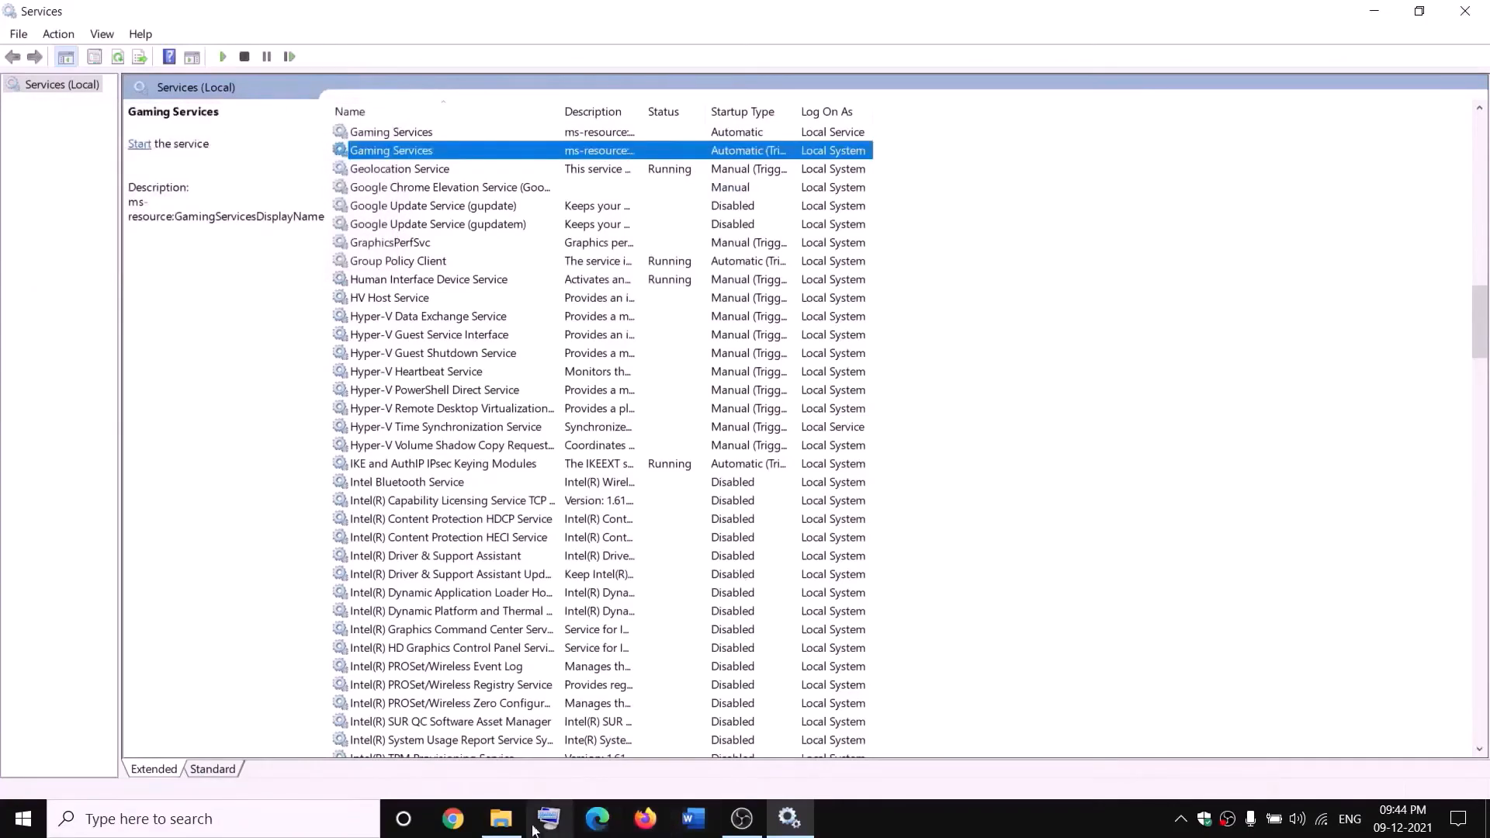
Switch to File Explorer to check the WindowsApps.old folder on the D drive, and return to Services
left_click(502, 819)
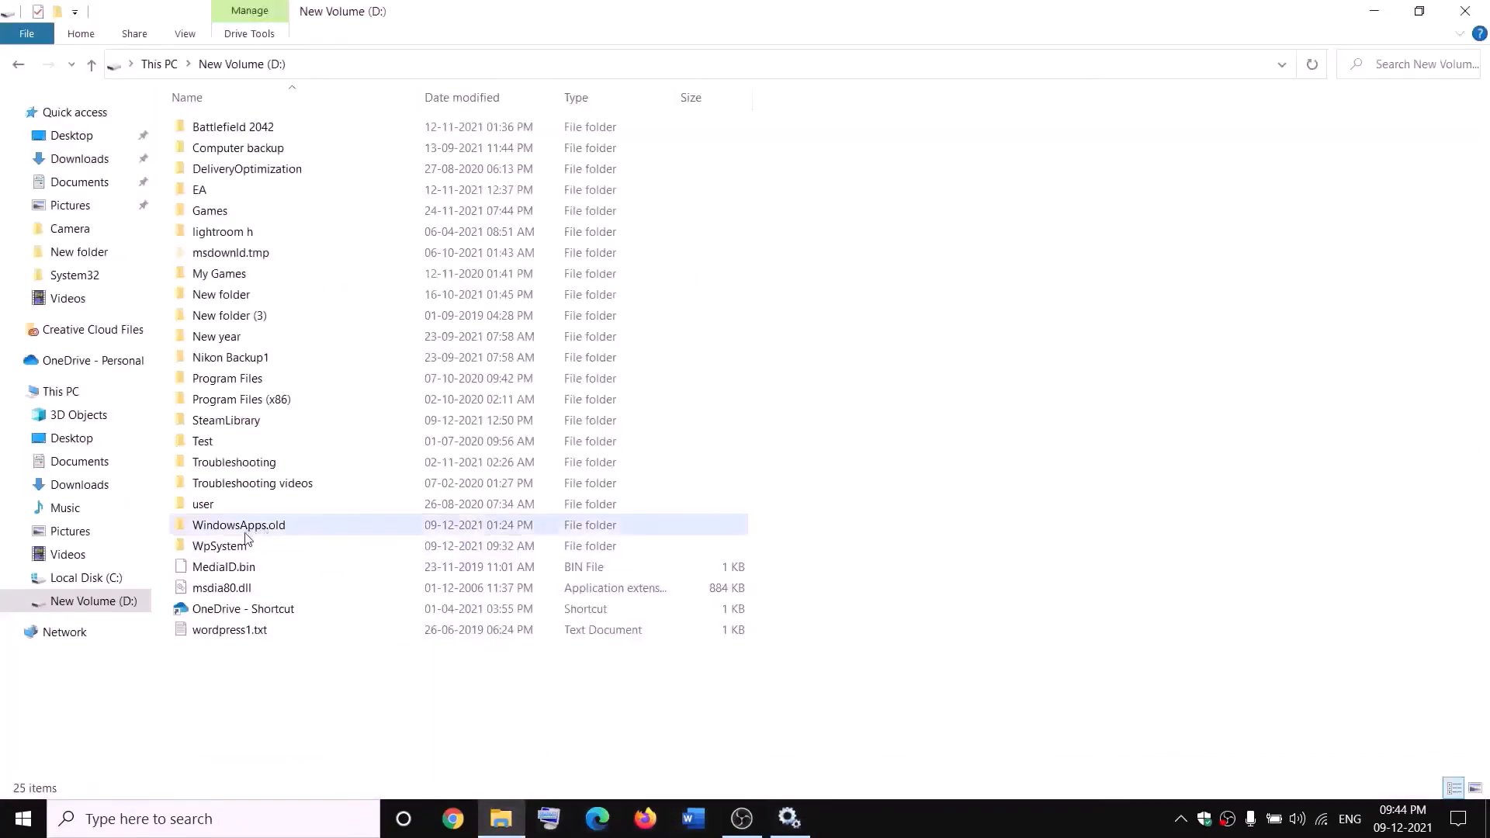
left_click(281, 532)
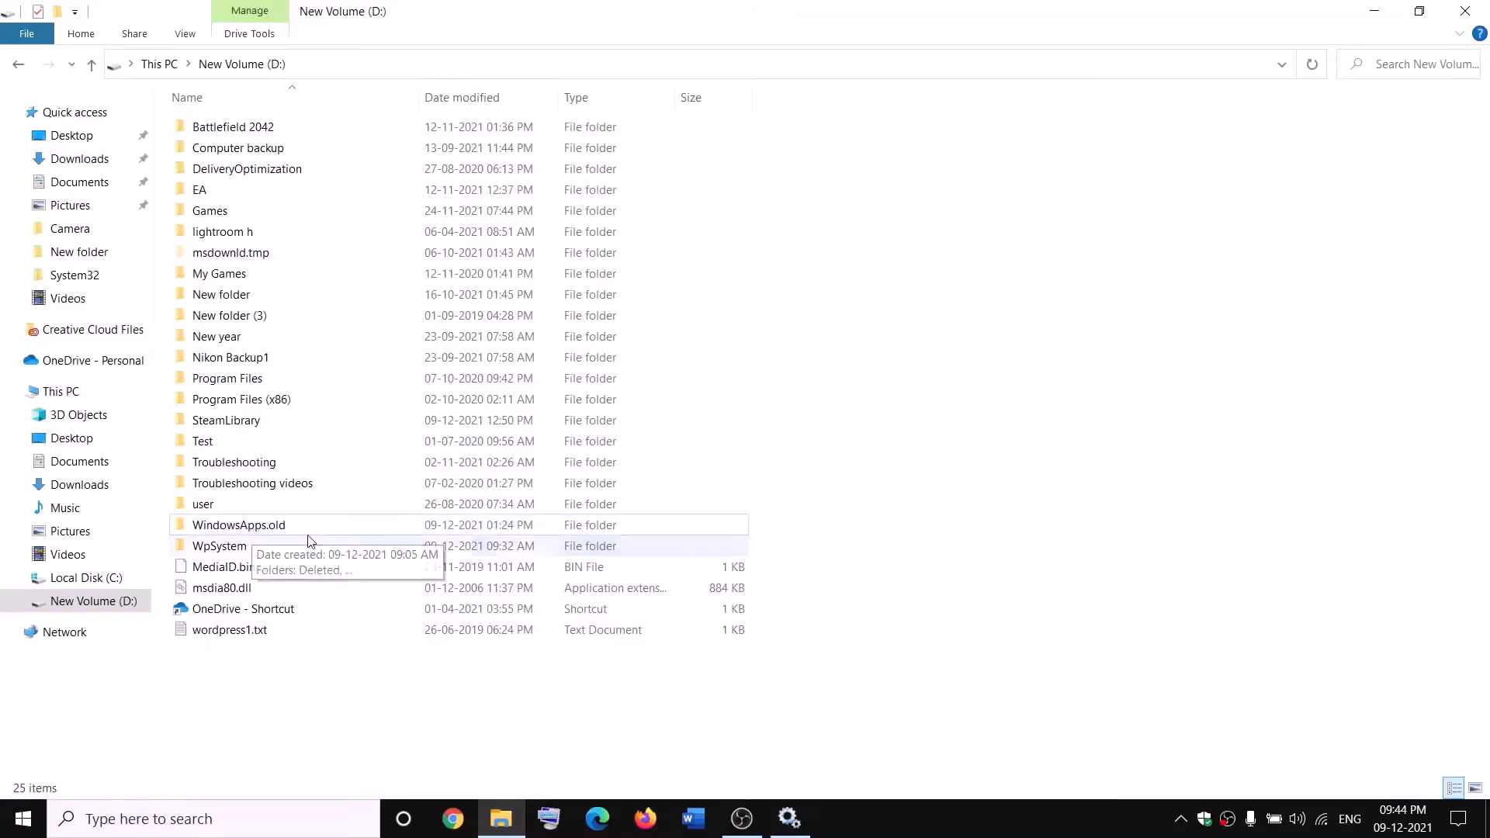
key("alt+Tab")
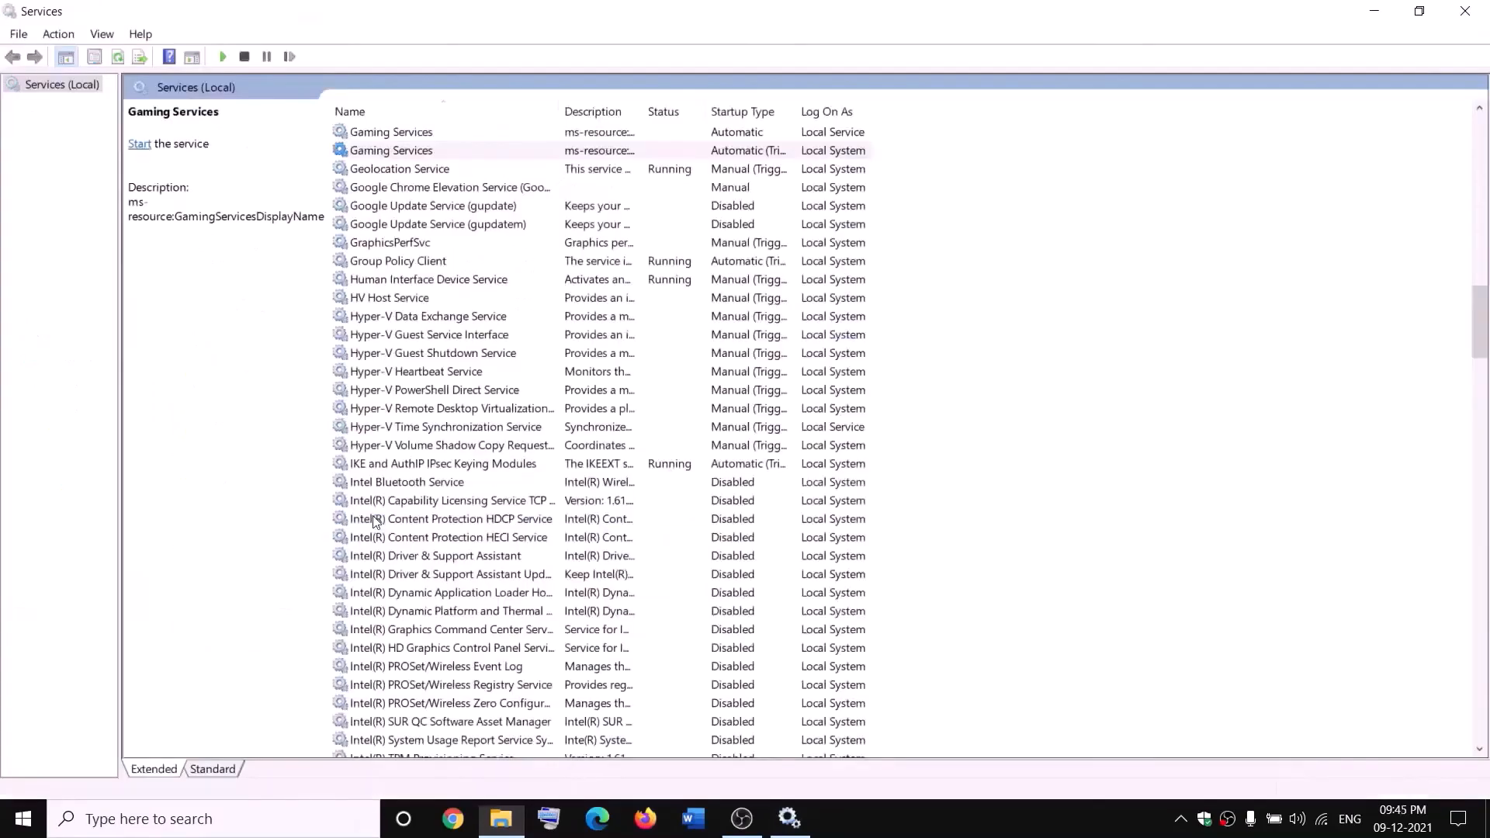
Start both Gaming Services entries again, first the Local Service one and then the Local System one
right_click(552, 134)
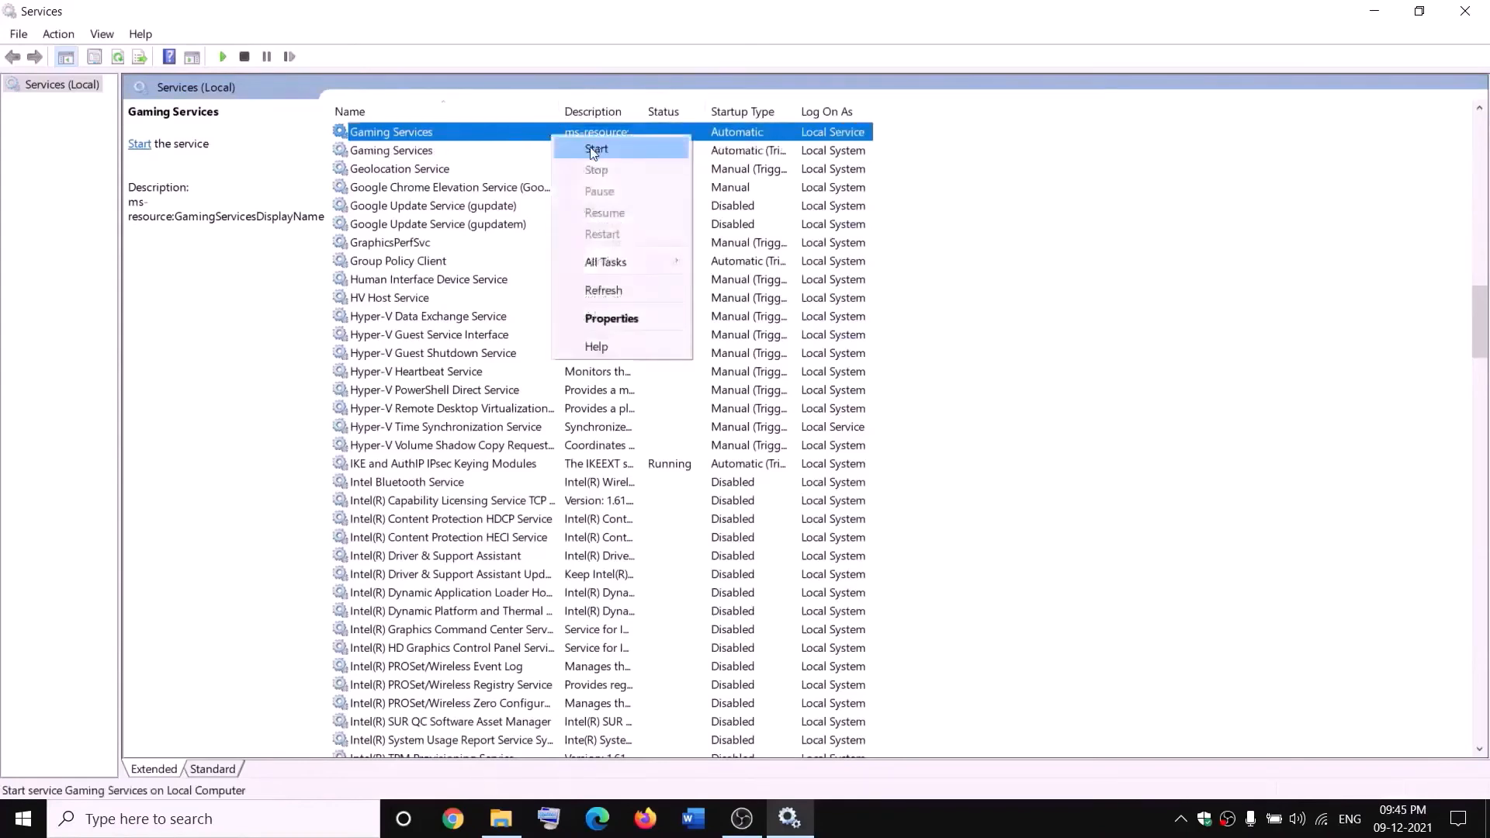
left_click(590, 150)
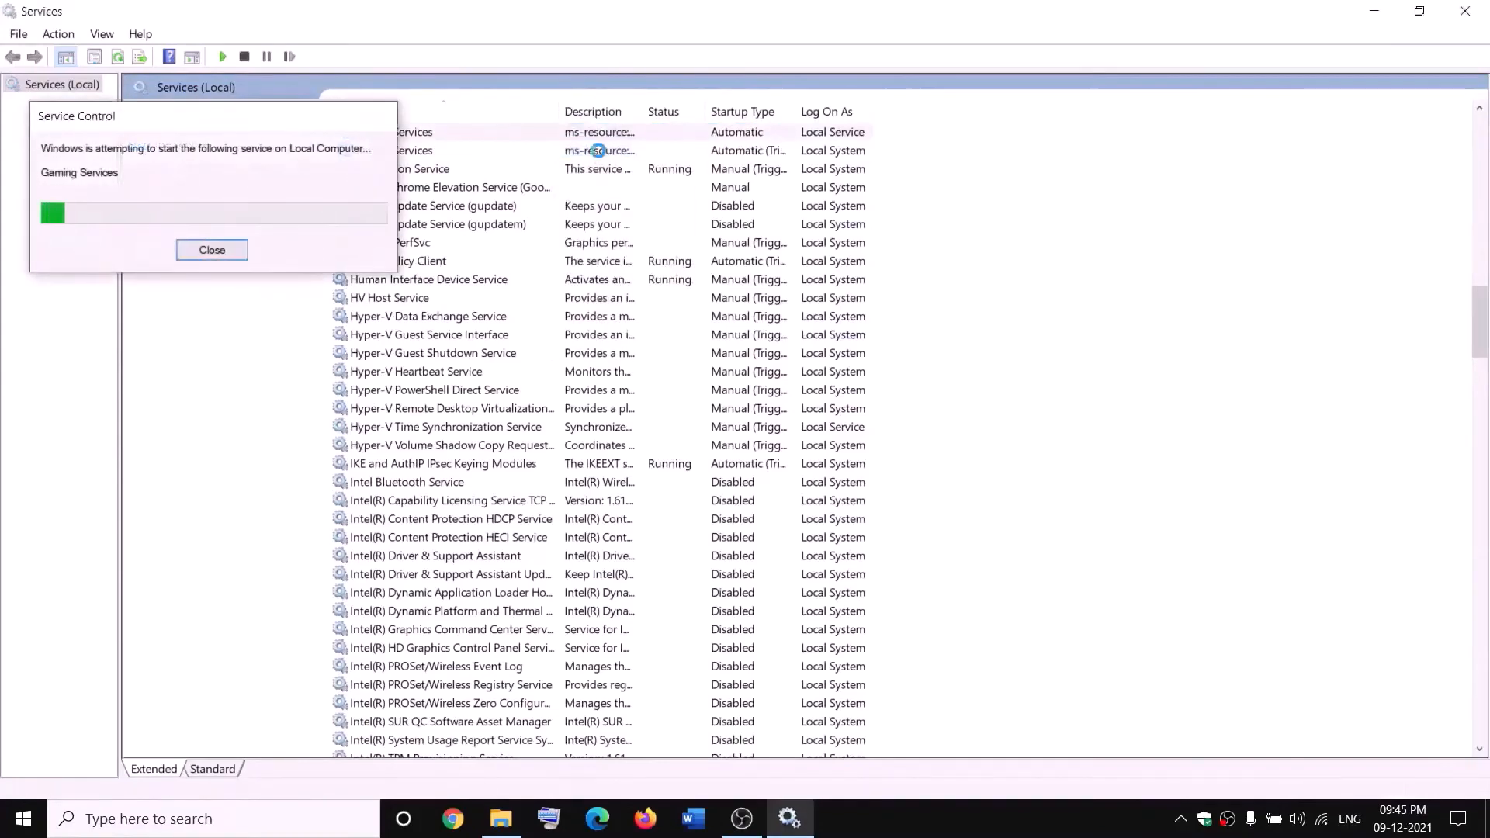
right_click(601, 153)
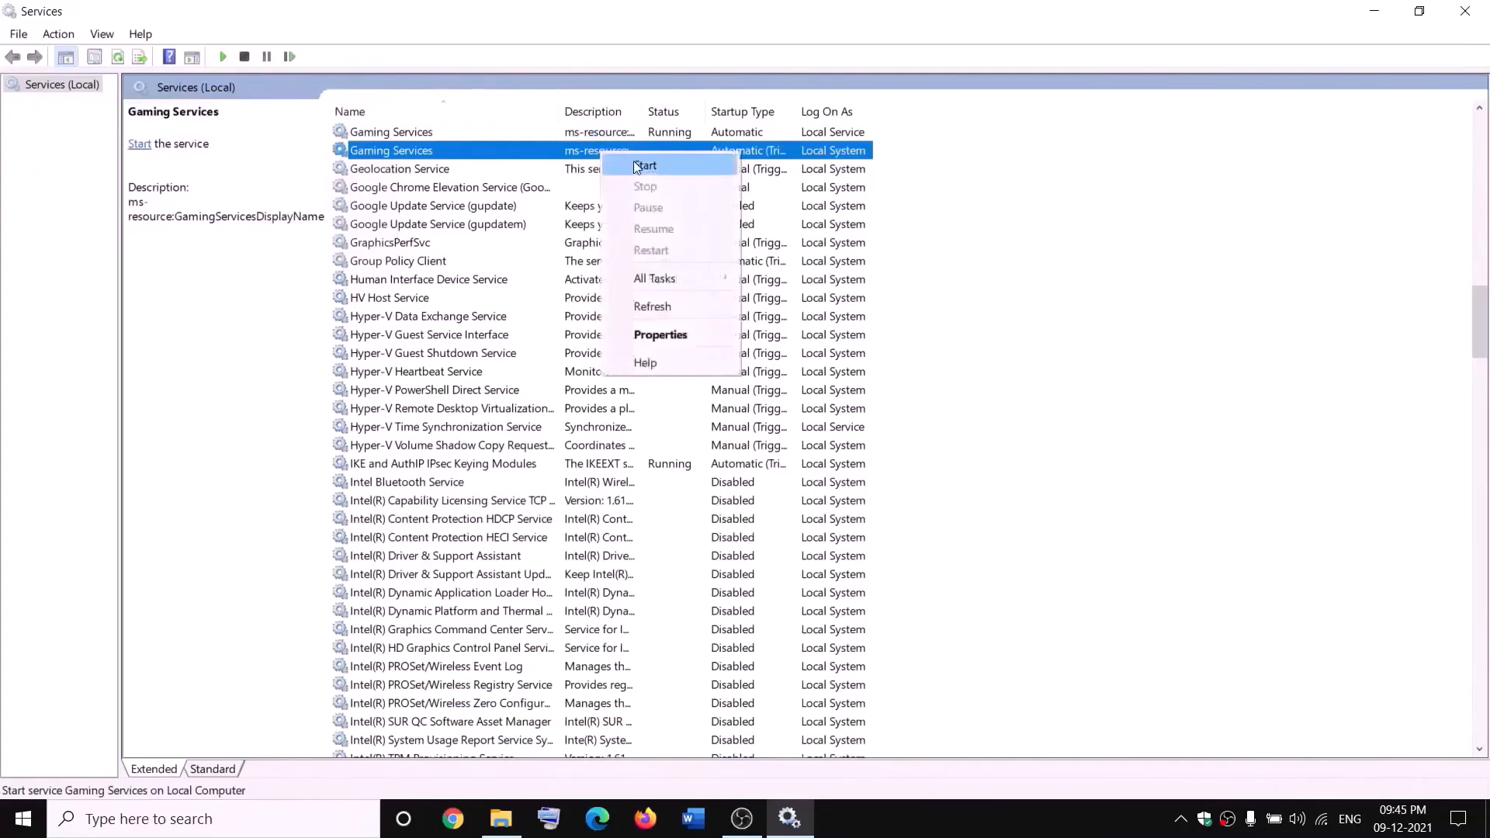
left_click(633, 160)
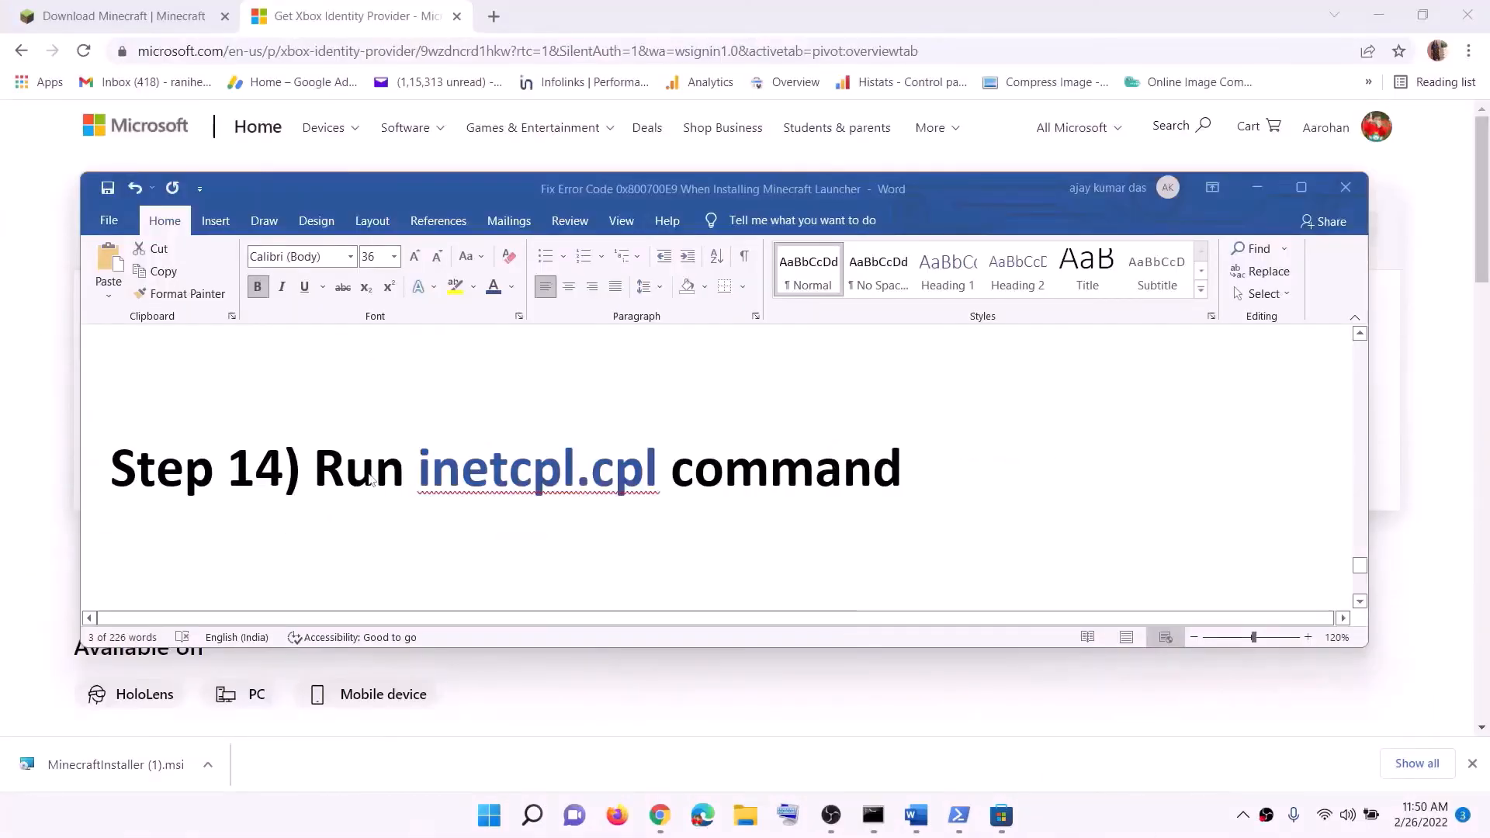
Copy the inetcpl.cpl command from Step 14 of the Word document and run it from Windows search
left_click(371, 480)
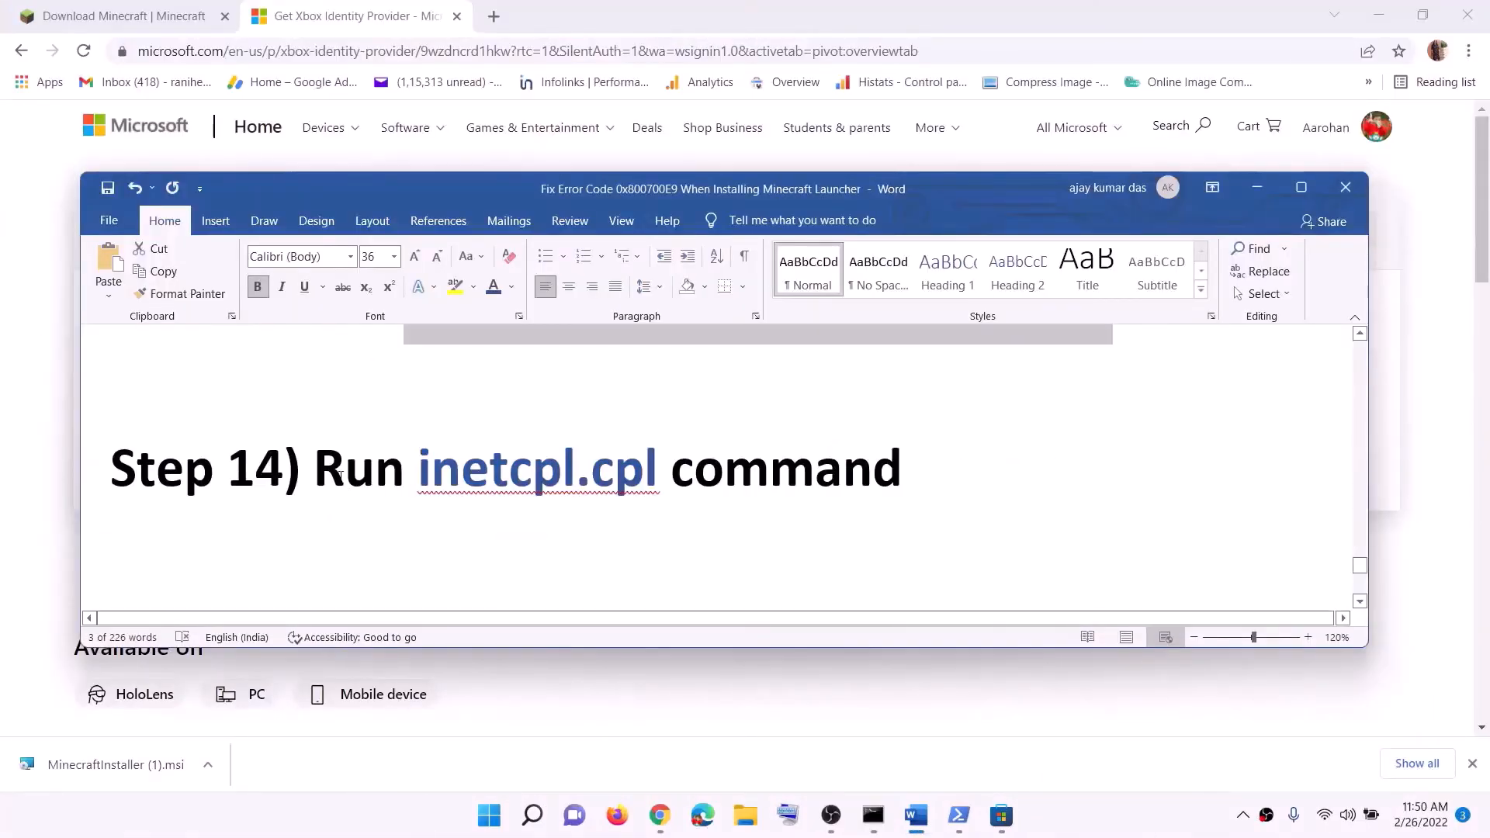
left_click_drag(419, 470, 495, 467)
double_click(495, 467)
key("ctrl+c")
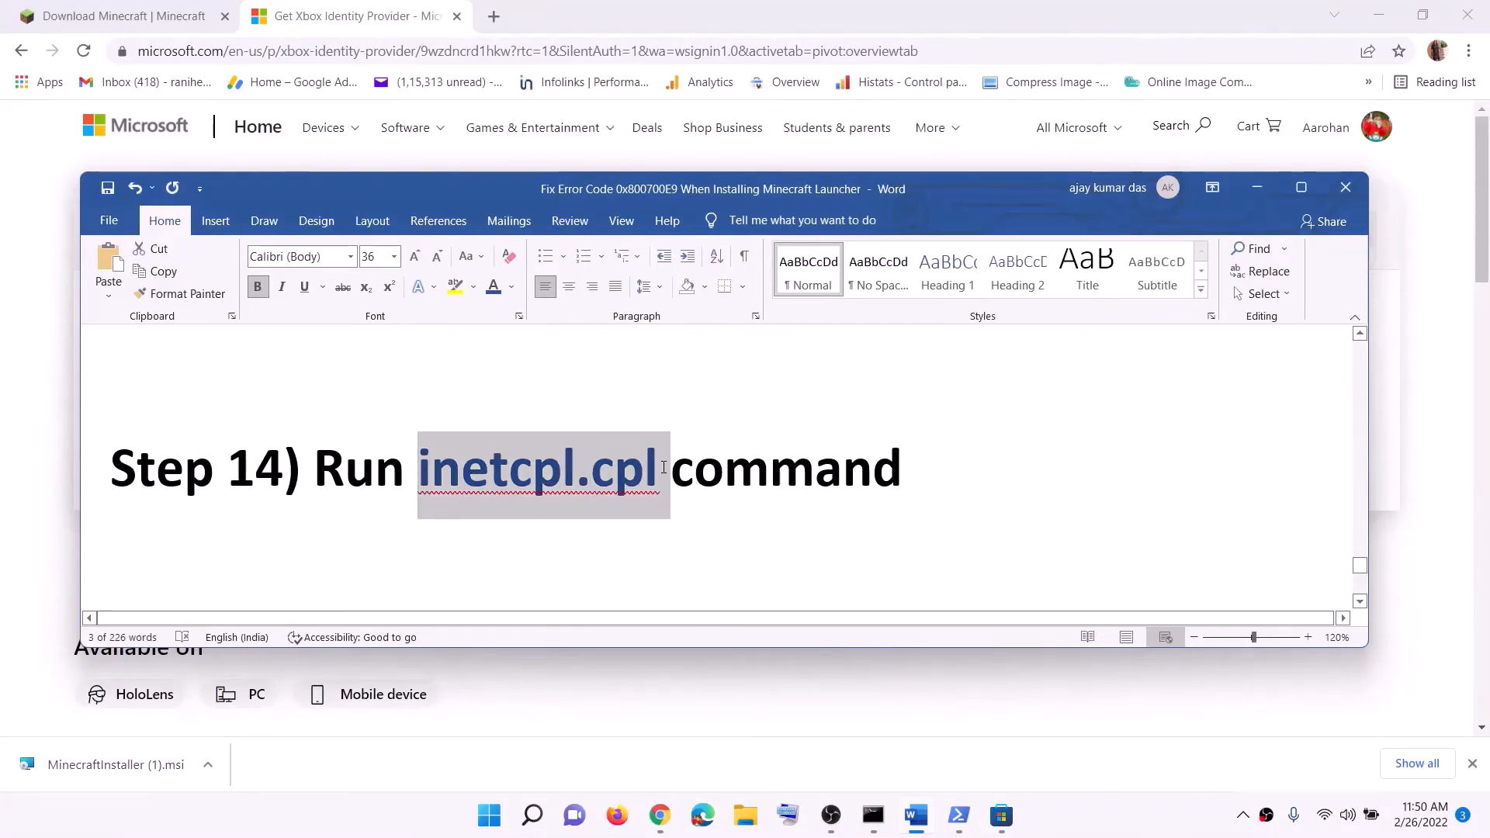
left_click(495, 829)
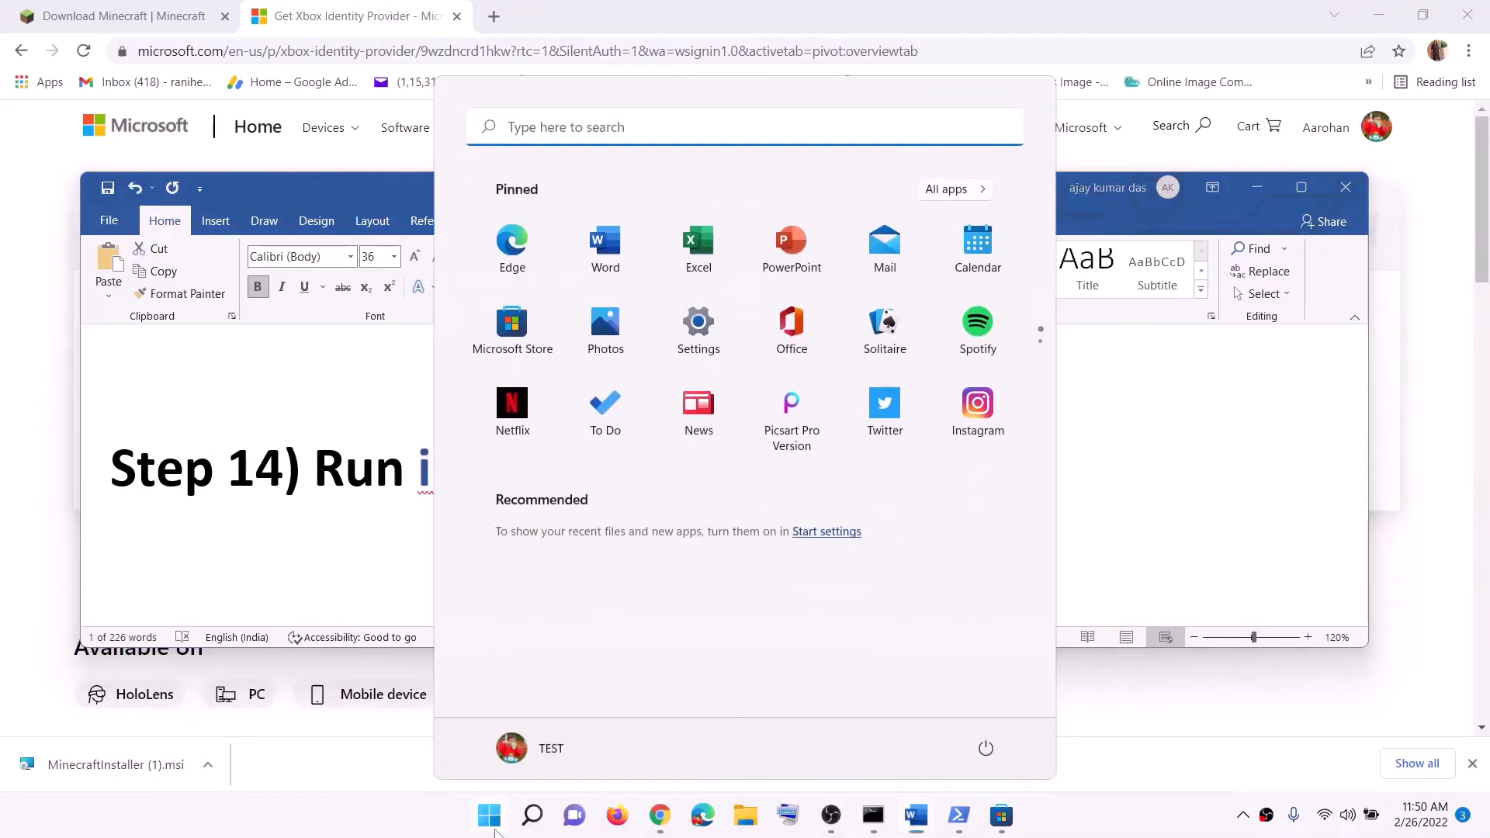
key("ctrl+v")
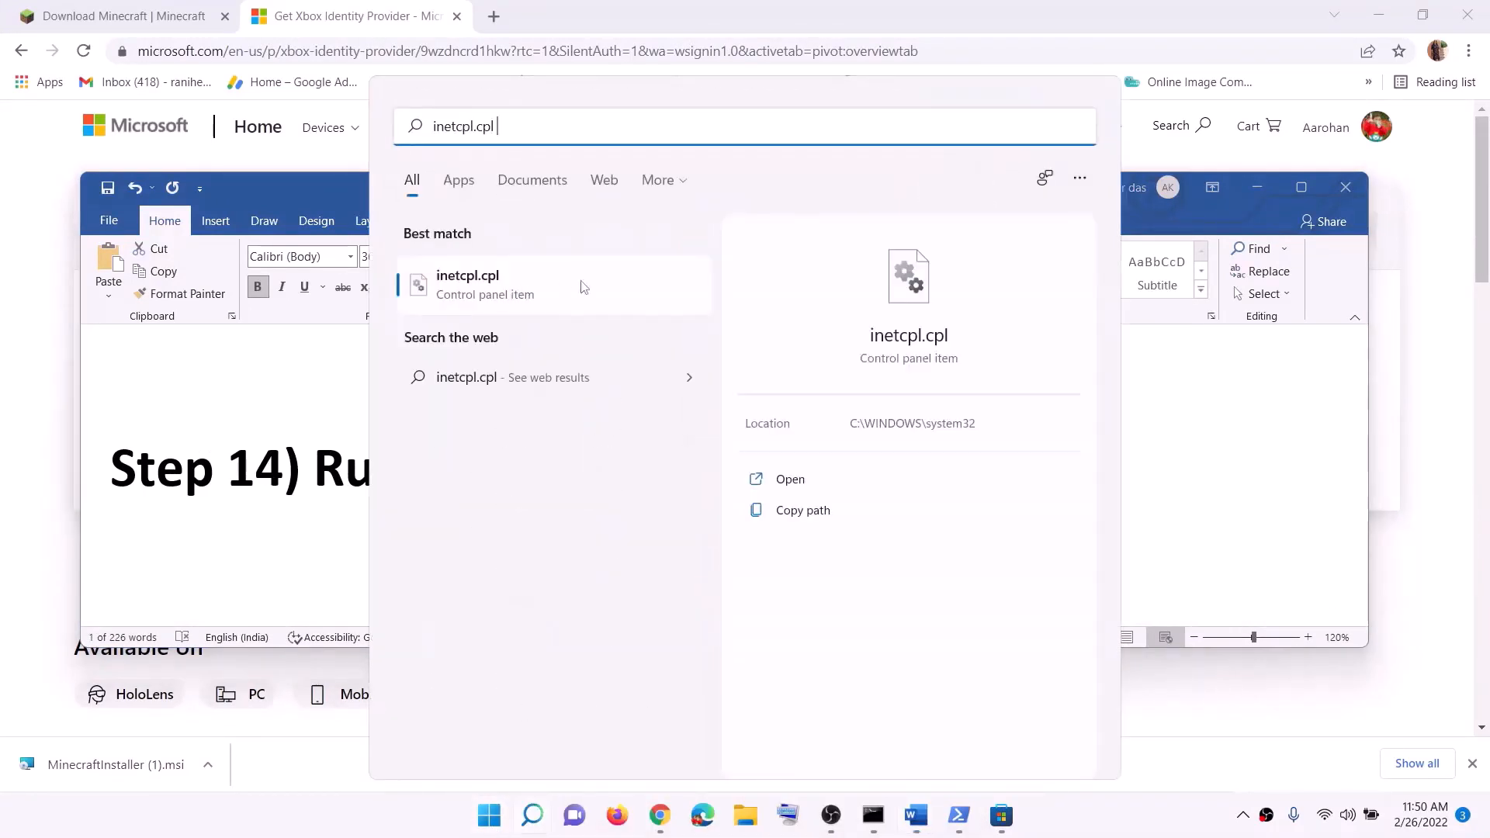
left_click(482, 297)
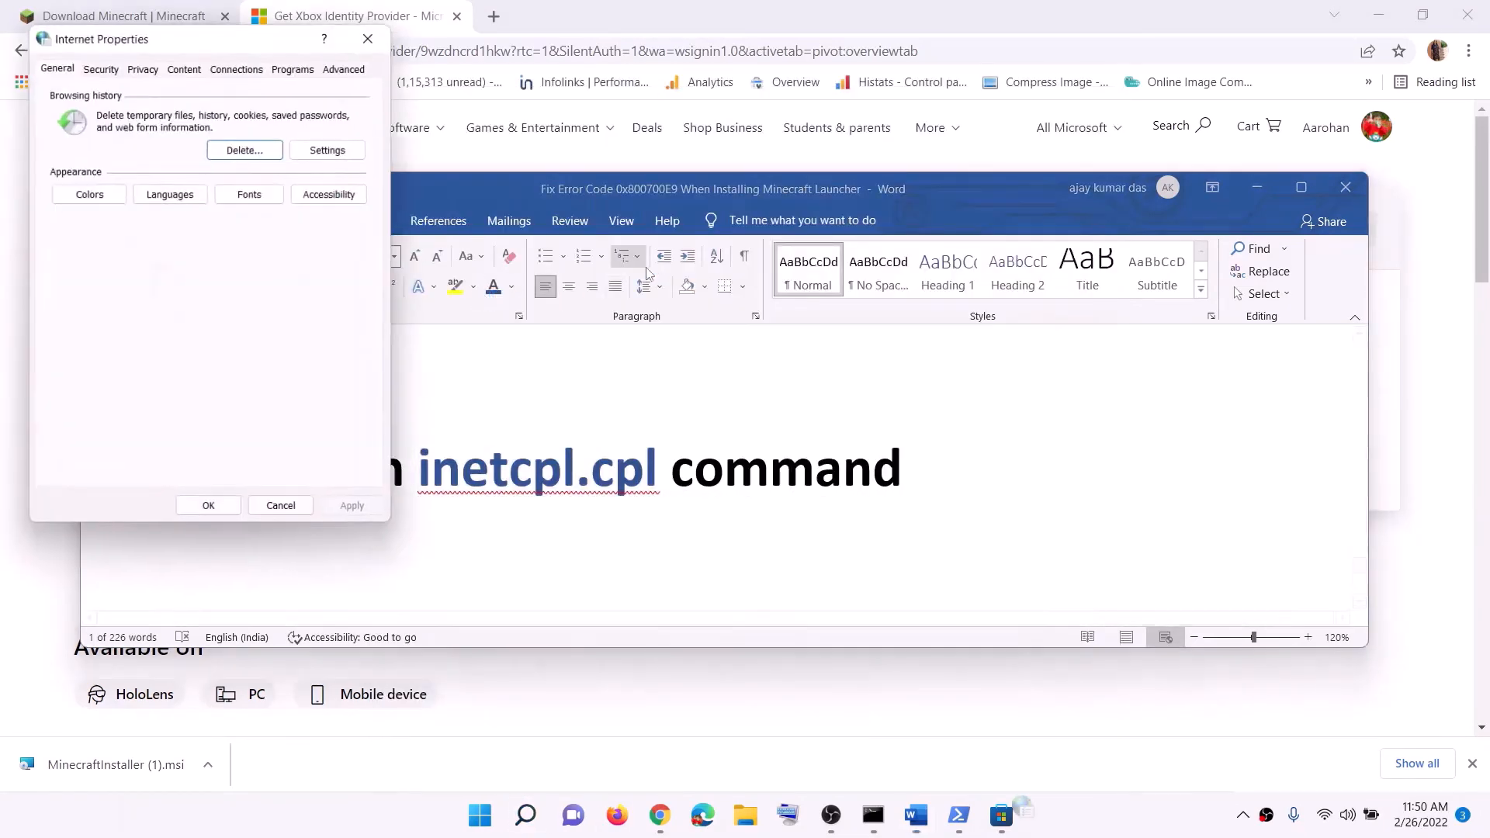
Check the TLS options in the advanced settings of Internet Properties and confirm the dialog
left_click_drag(268, 43, 776, 148)
left_click(842, 171)
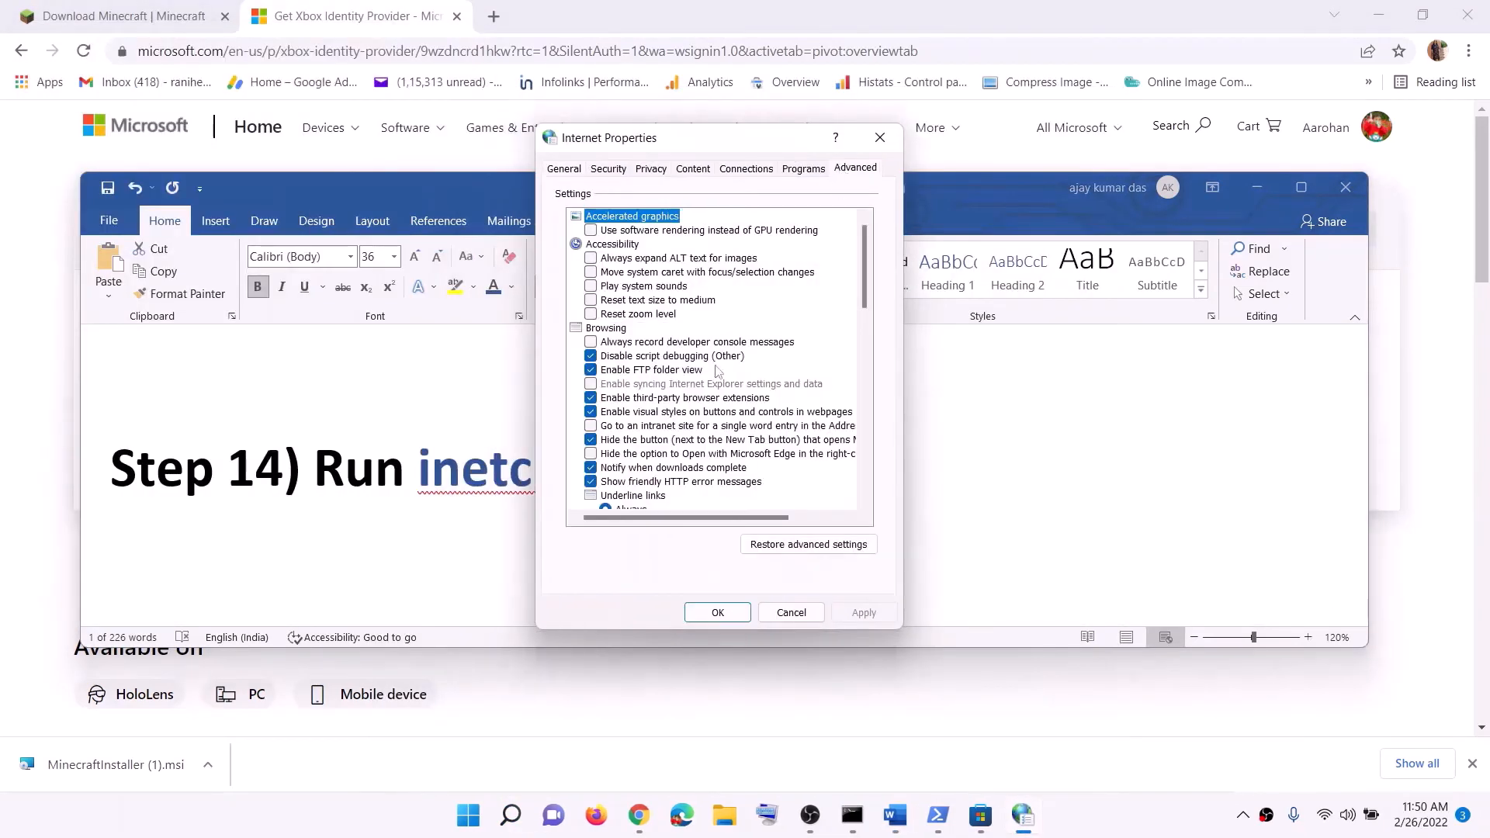
scroll(719, 438, "down", 10)
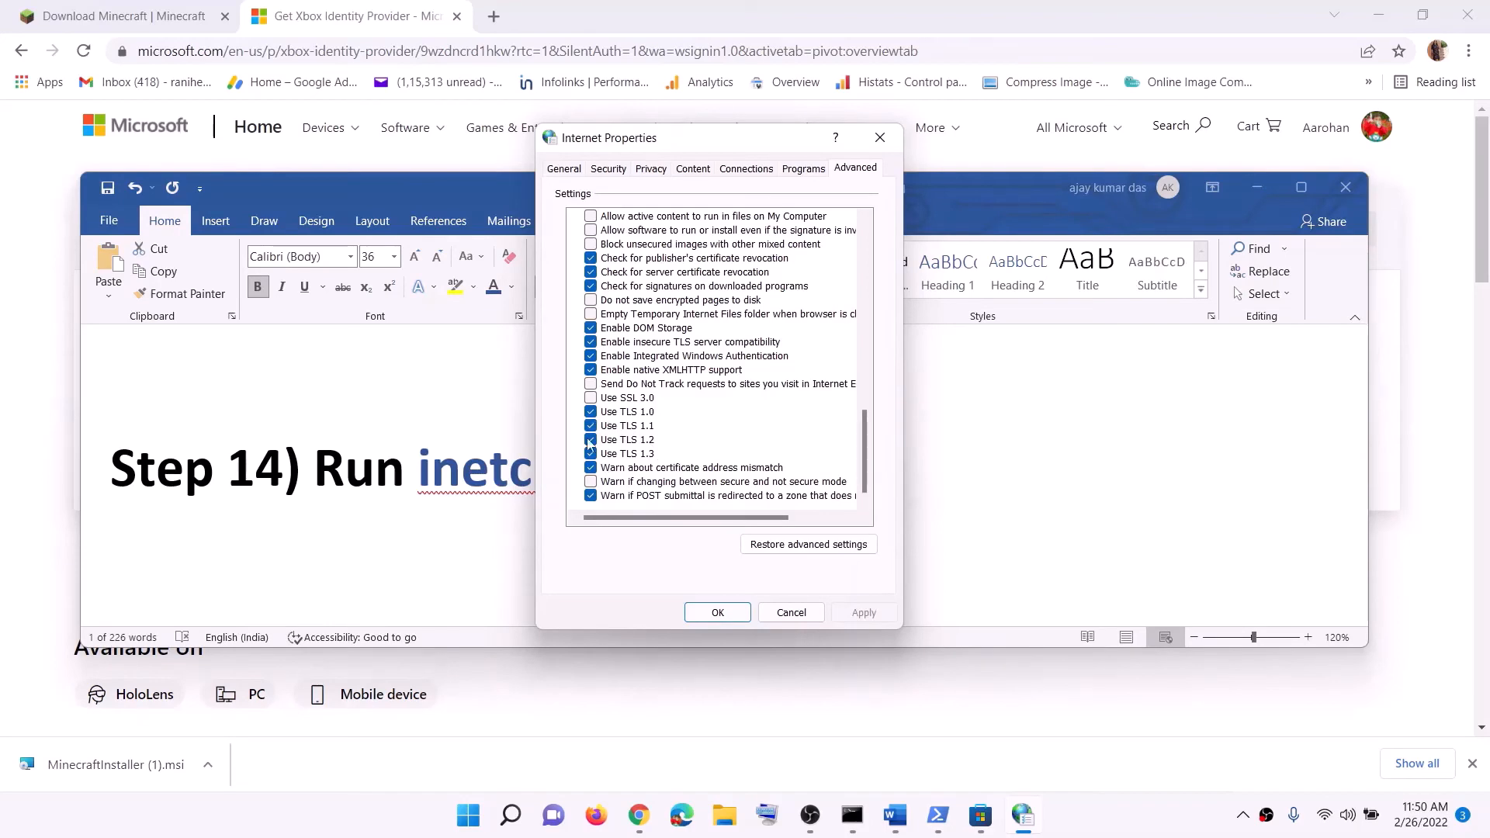
left_click(717, 612)
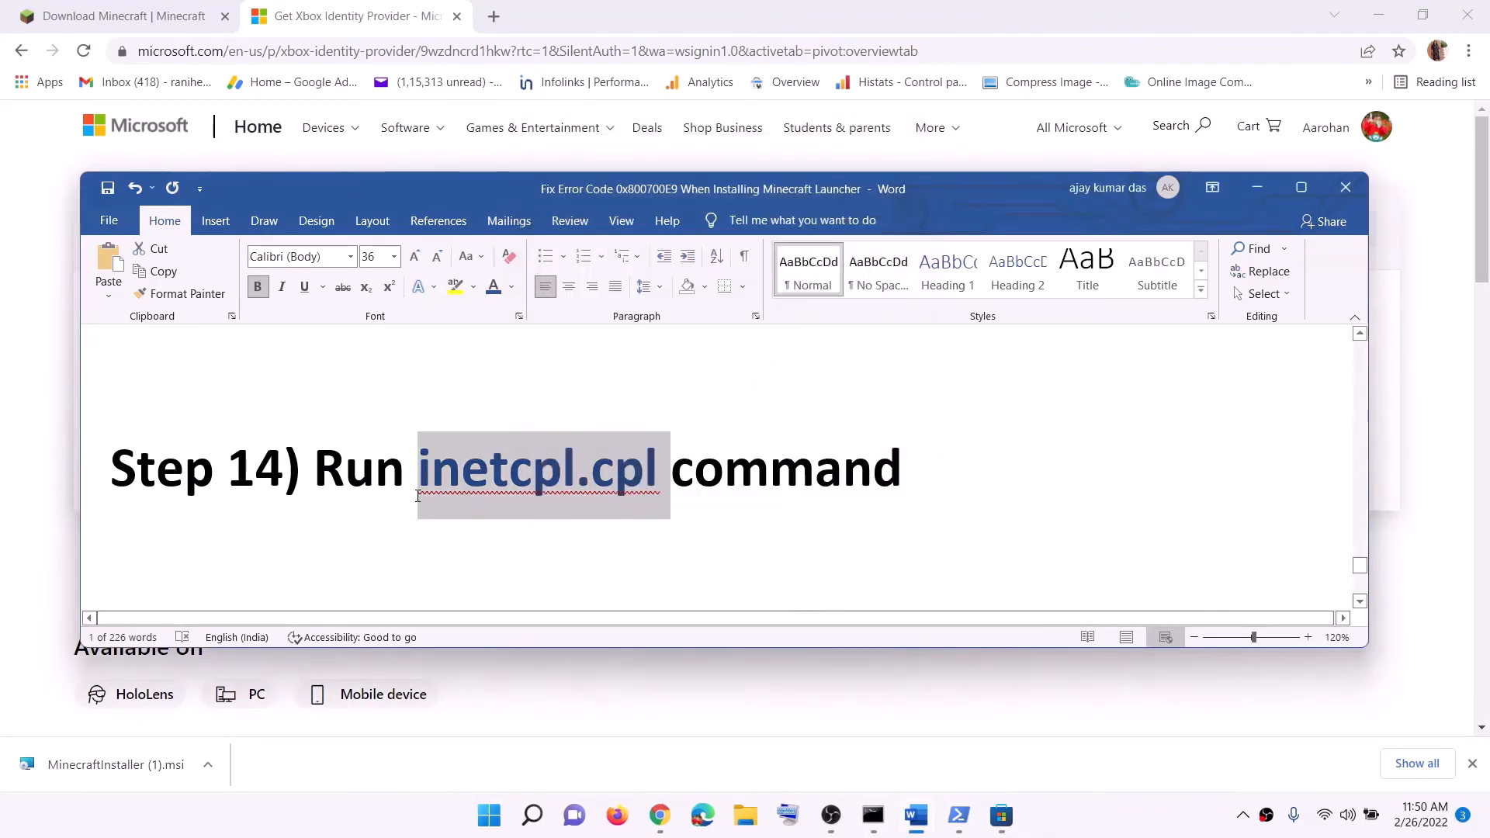
Read the Word instructions on updating Windows with the media creation tool and highlight the Windows 10 and Windows 11 download links
scroll(417, 495, "down", 3)
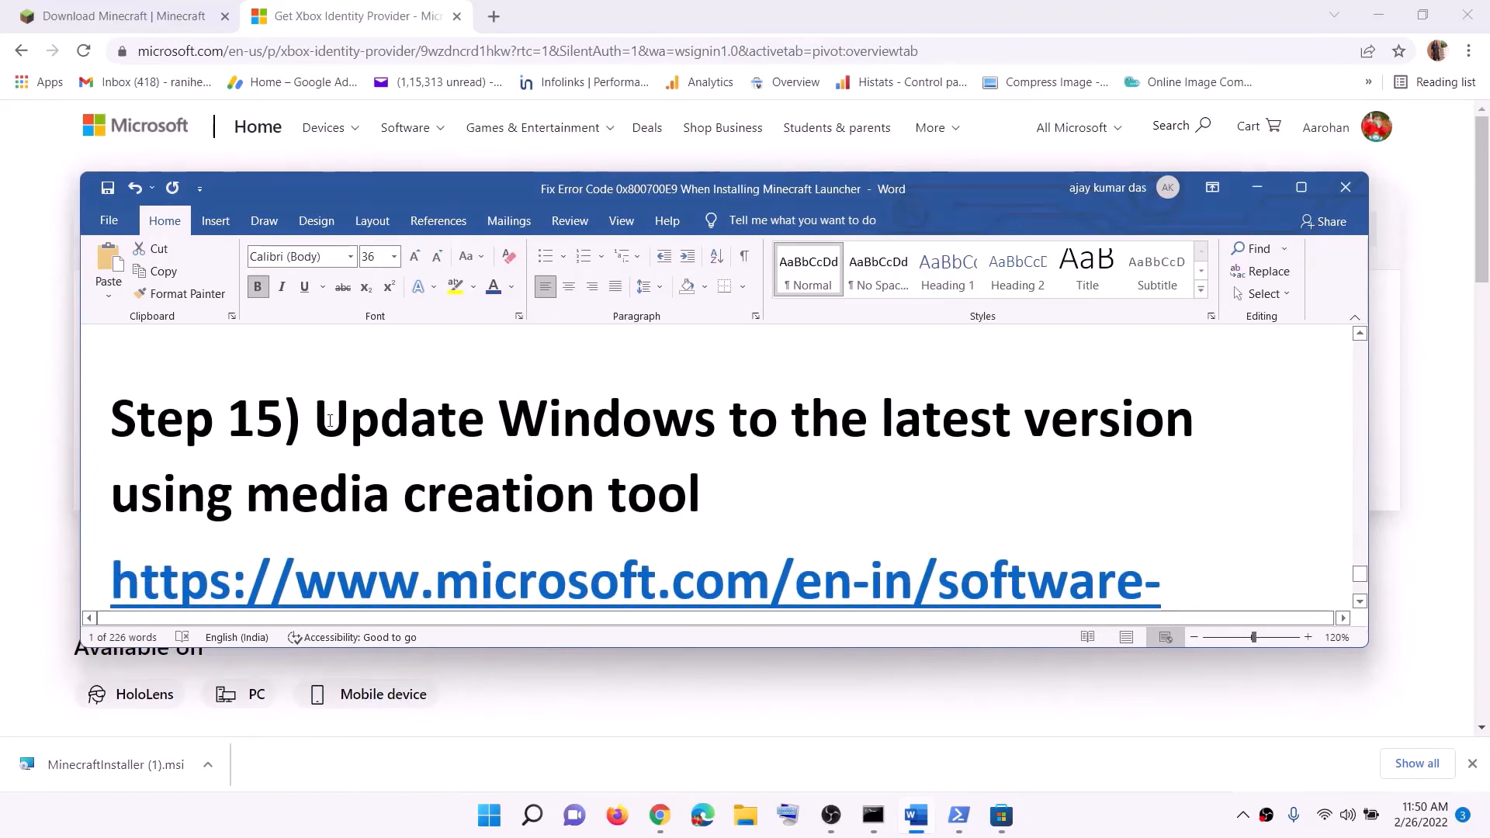
left_click_drag(330, 420, 769, 482)
left_click(654, 510)
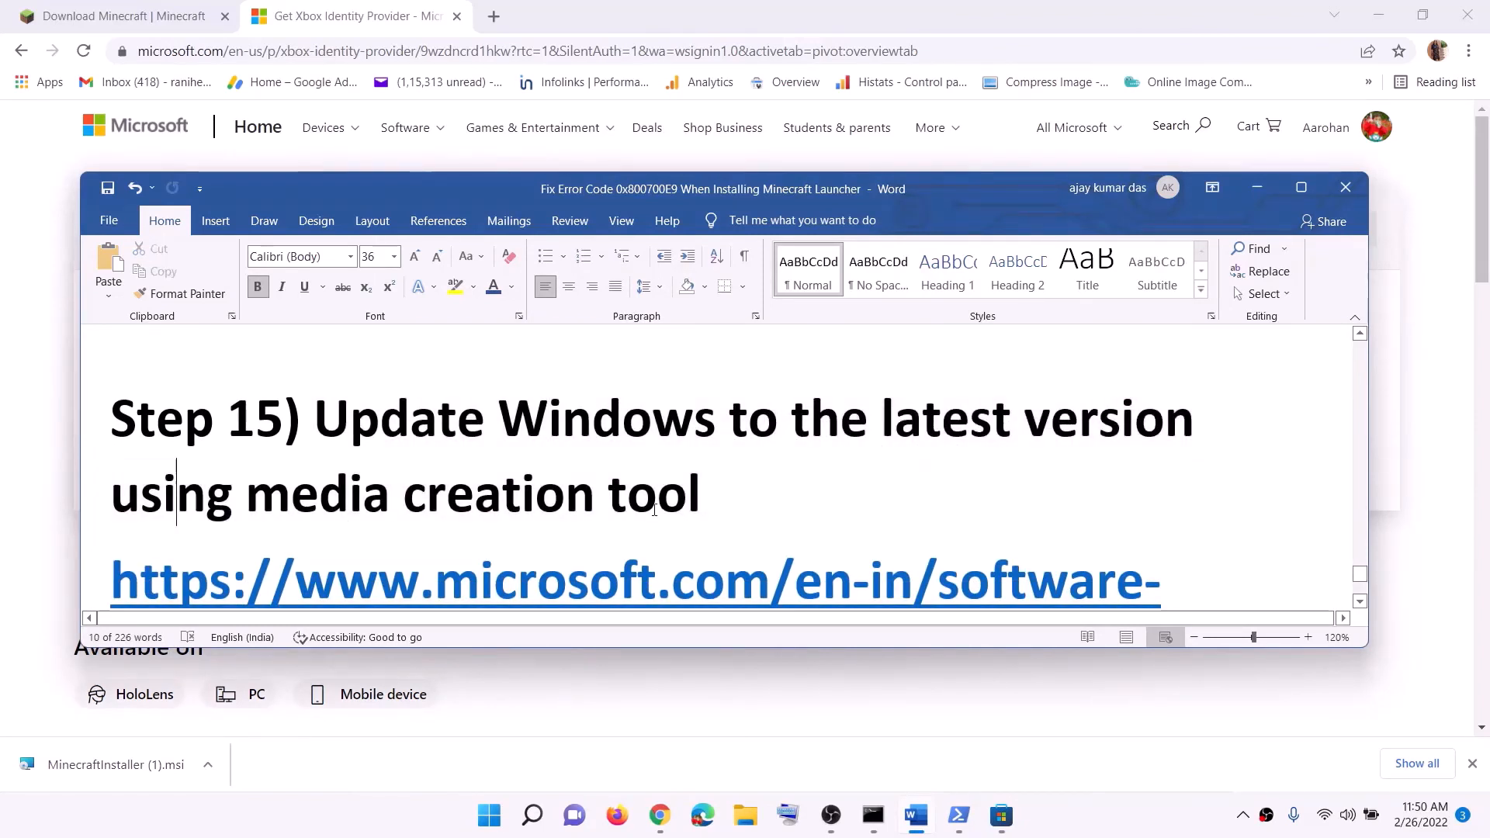
scroll(654, 510, "down", 2)
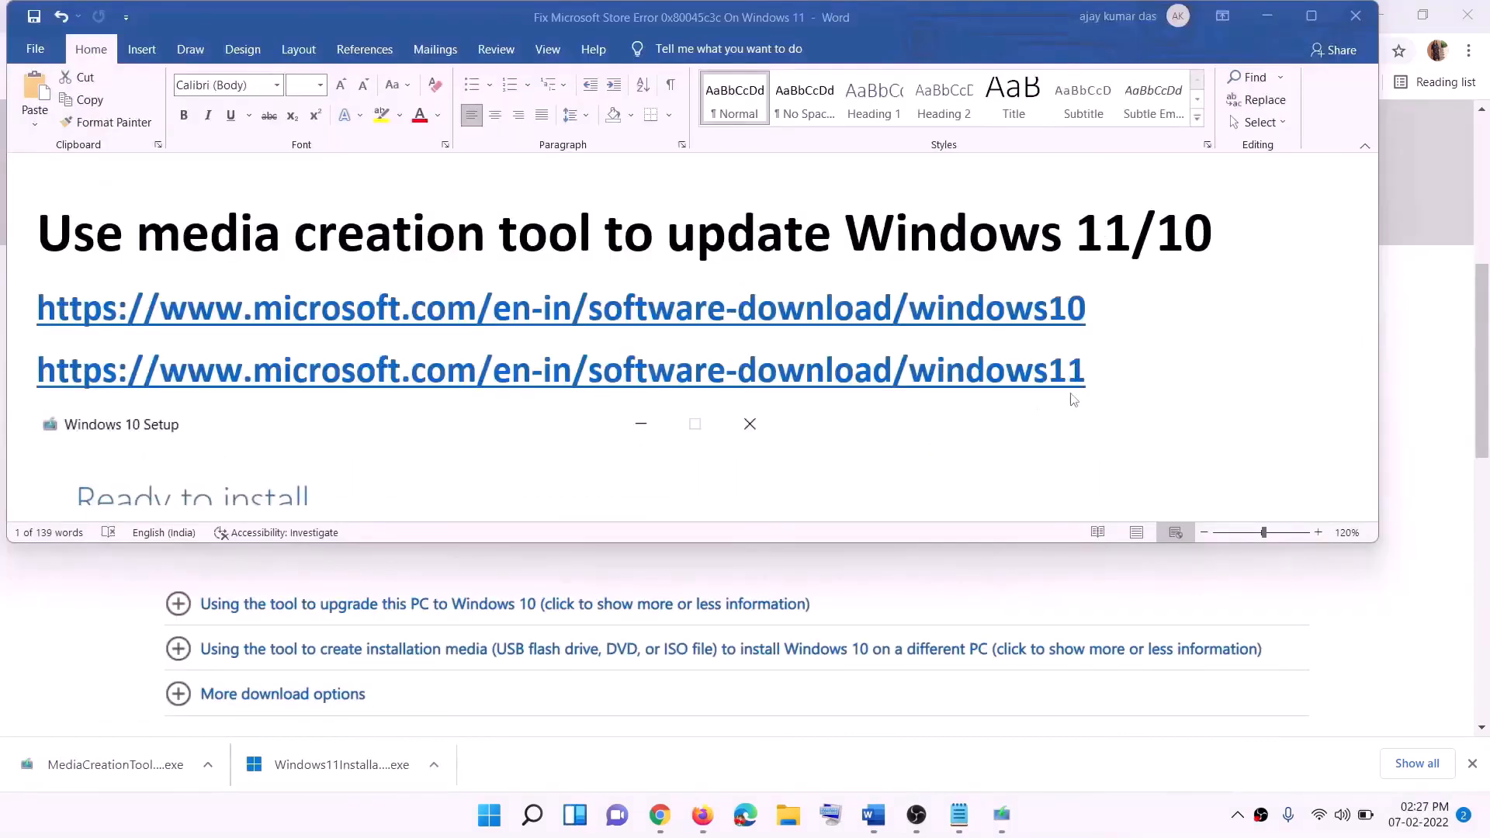
left_click(1096, 302)
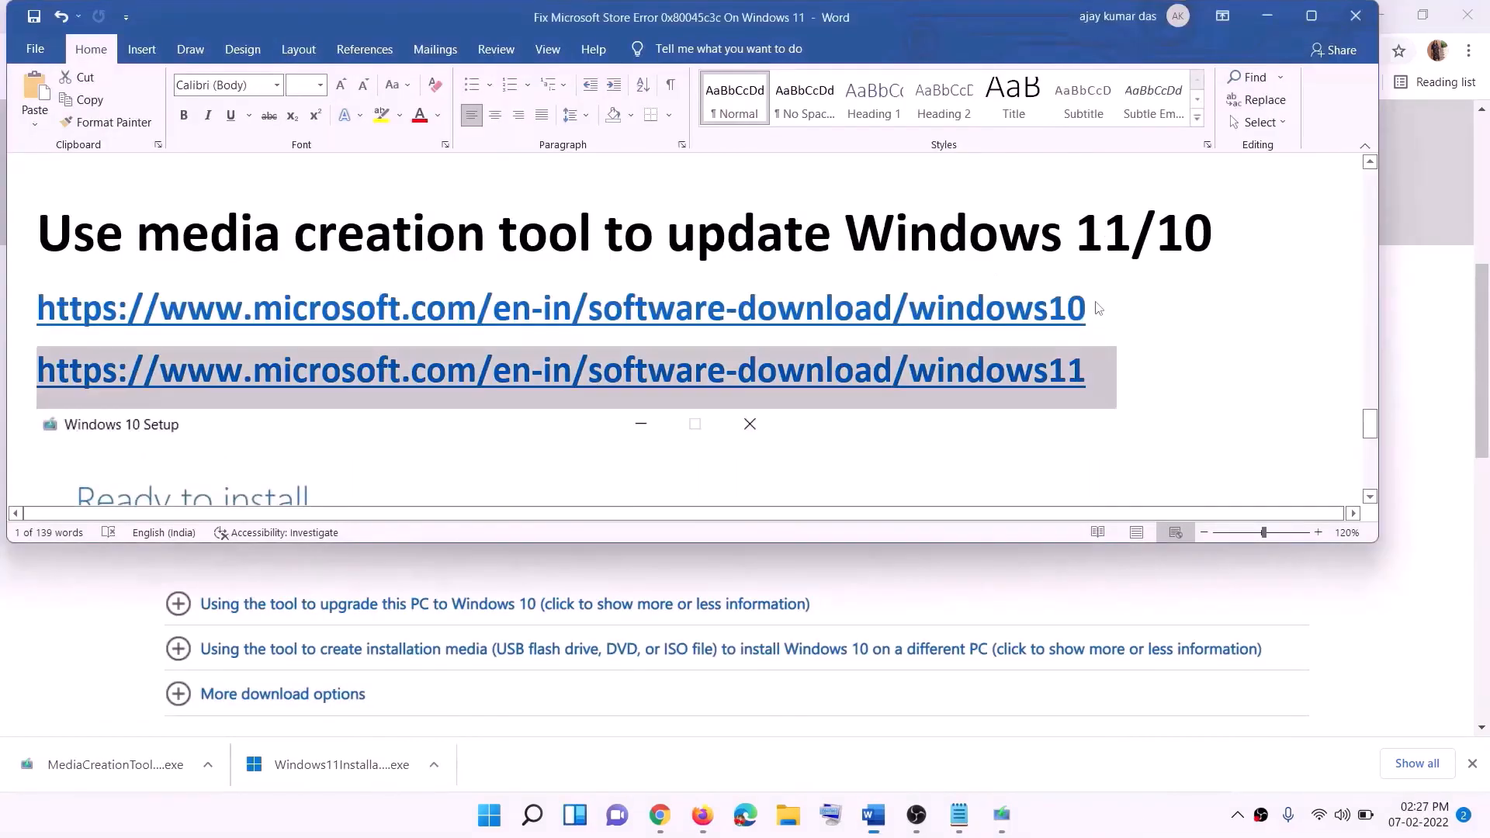
triple_click(1107, 306)
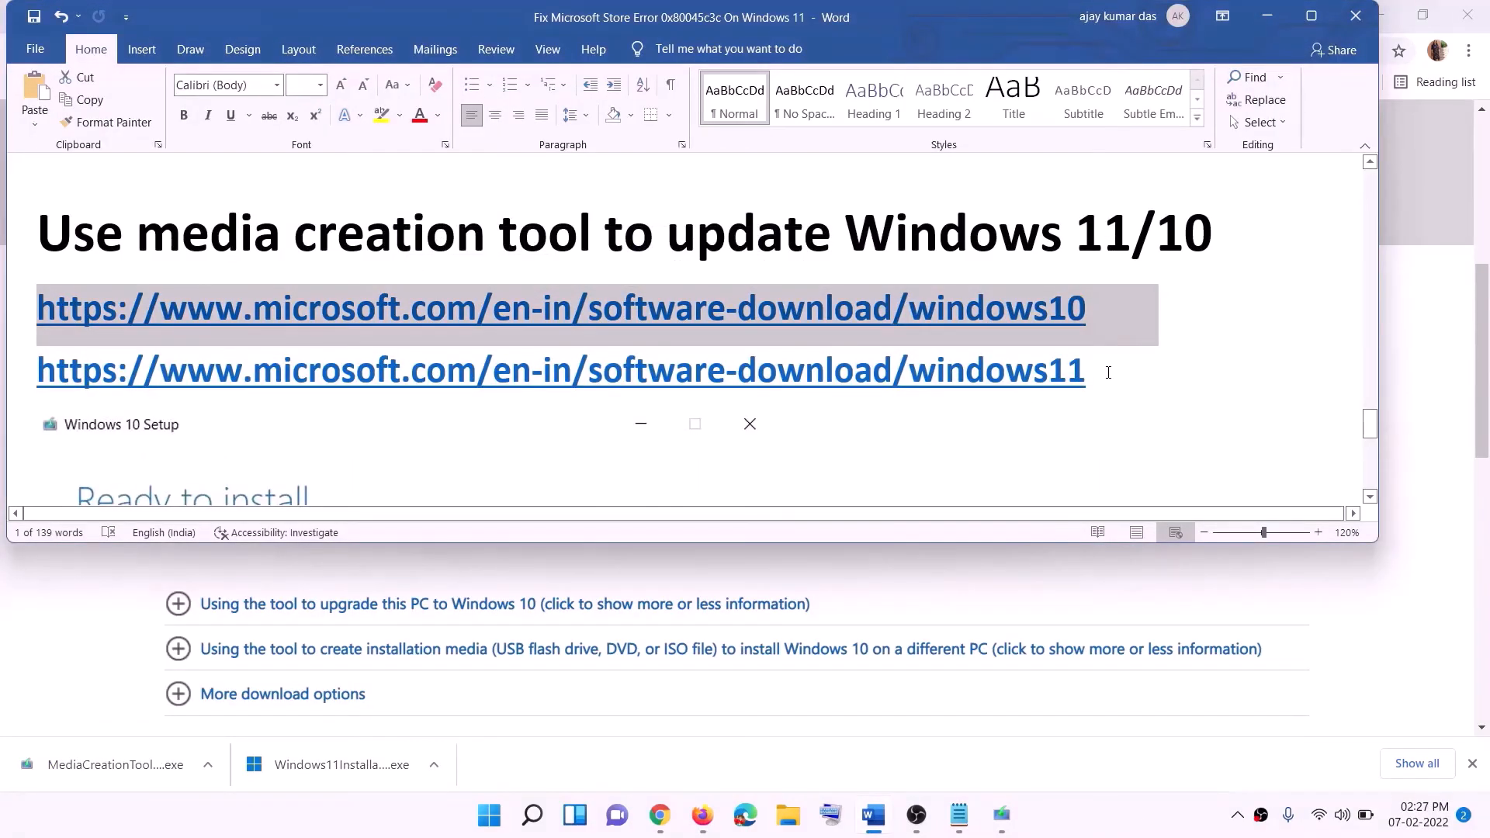
triple_click(1108, 372)
Minimize Word and review the update and media creation tool sections of the Download Windows 10 page in Chrome
left_click(1267, 15)
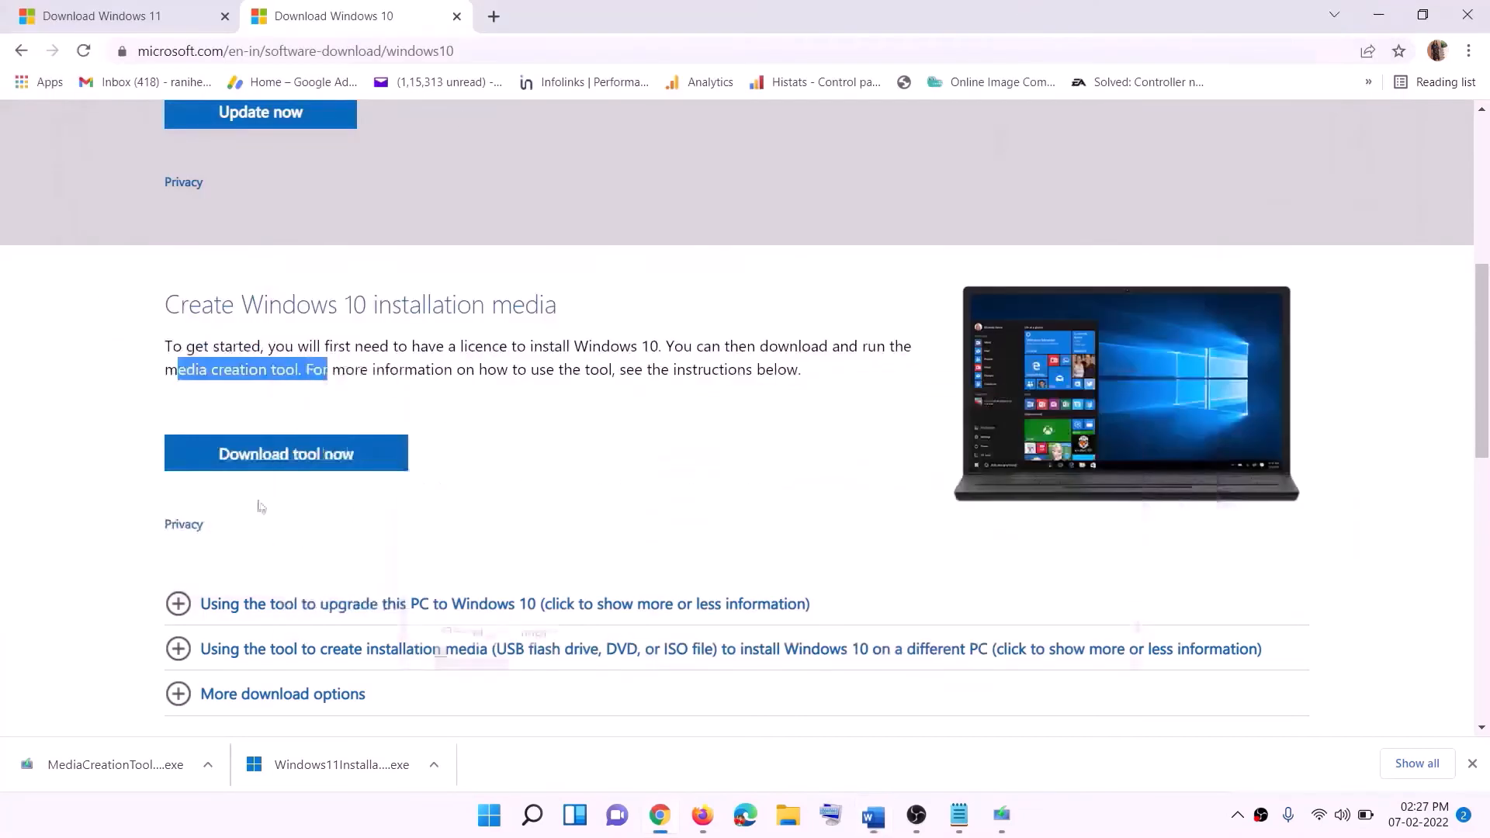
scroll(616, 339, "up", 5)
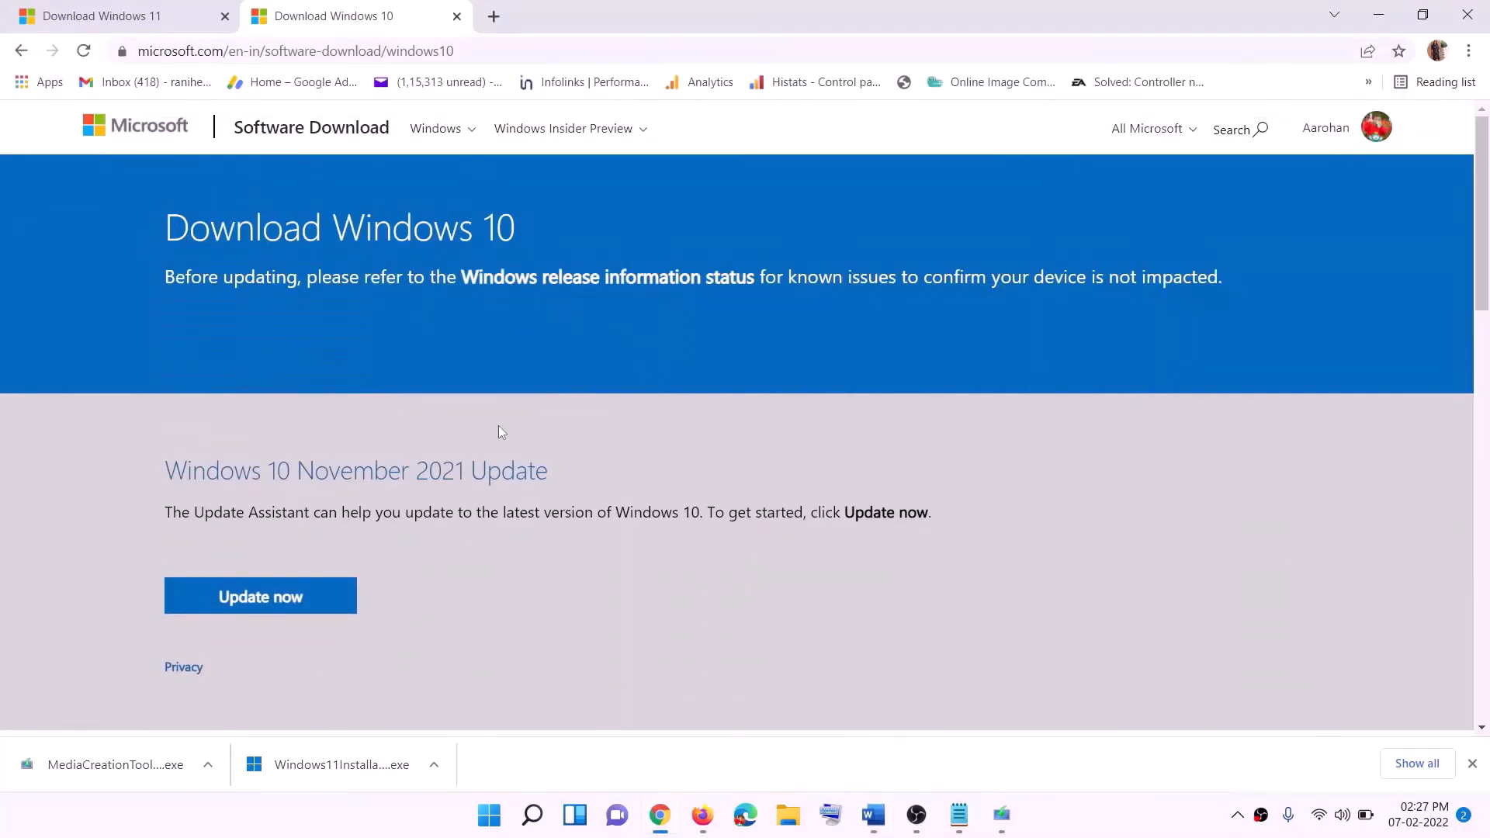
scroll(498, 426, "down", 5)
left_click_drag(178, 466, 332, 465)
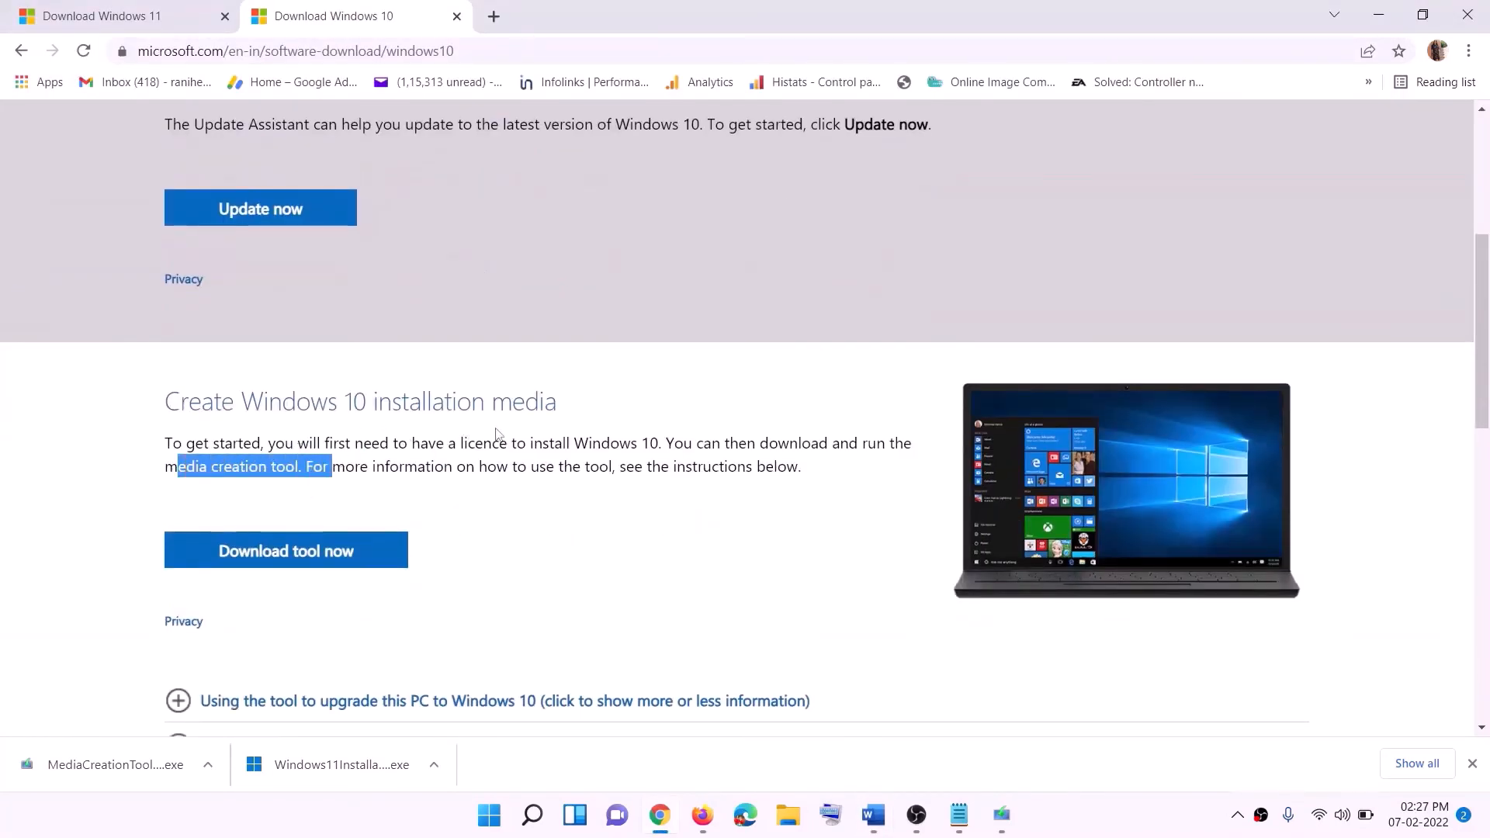
Choose the Windows 10 media creation tool download and switch to the Windows 10 Setup window
scroll(332, 465, "down", 3)
left_click(324, 368)
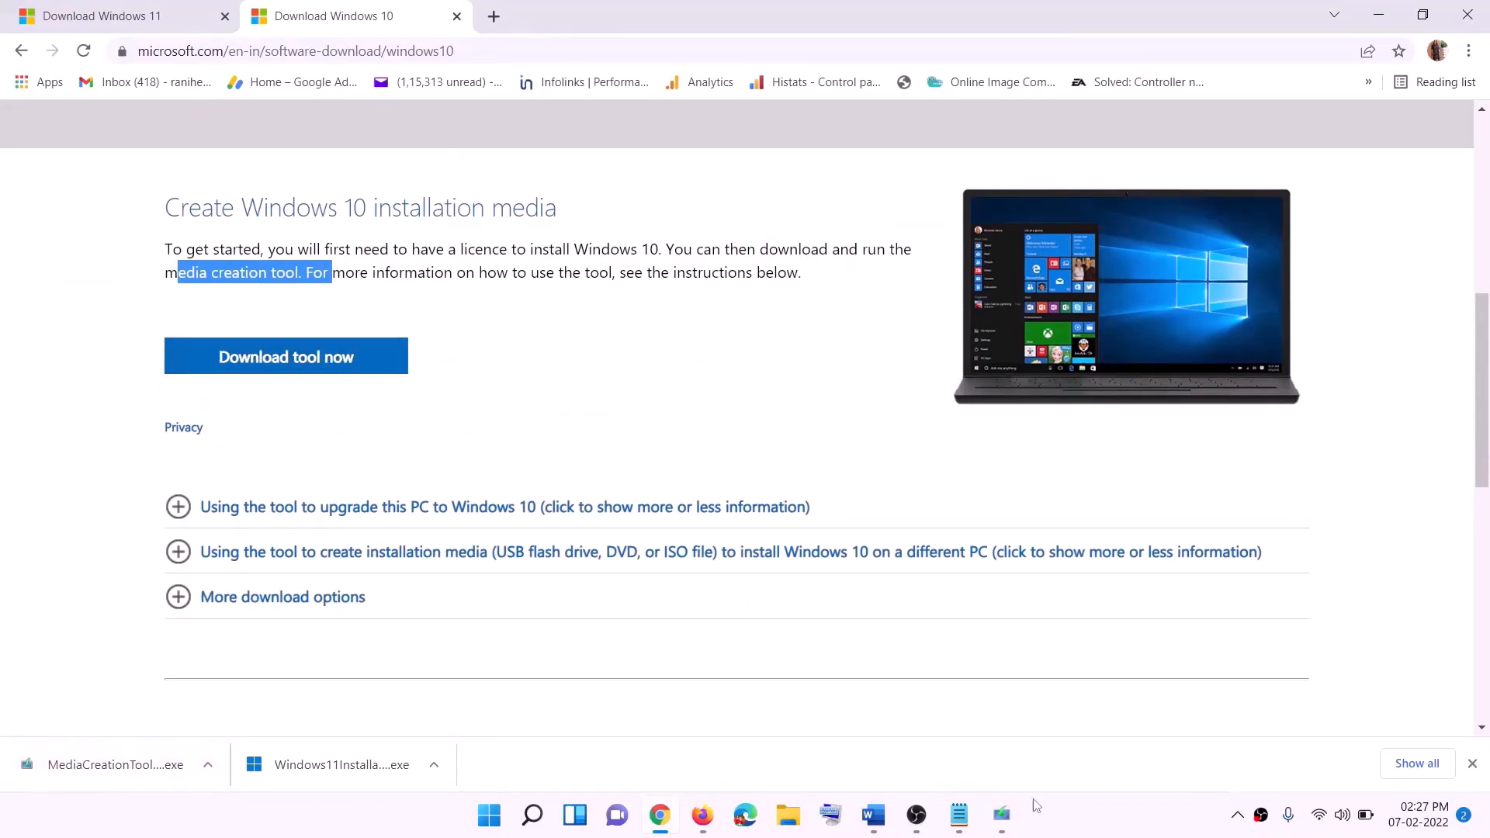
left_click(1004, 816)
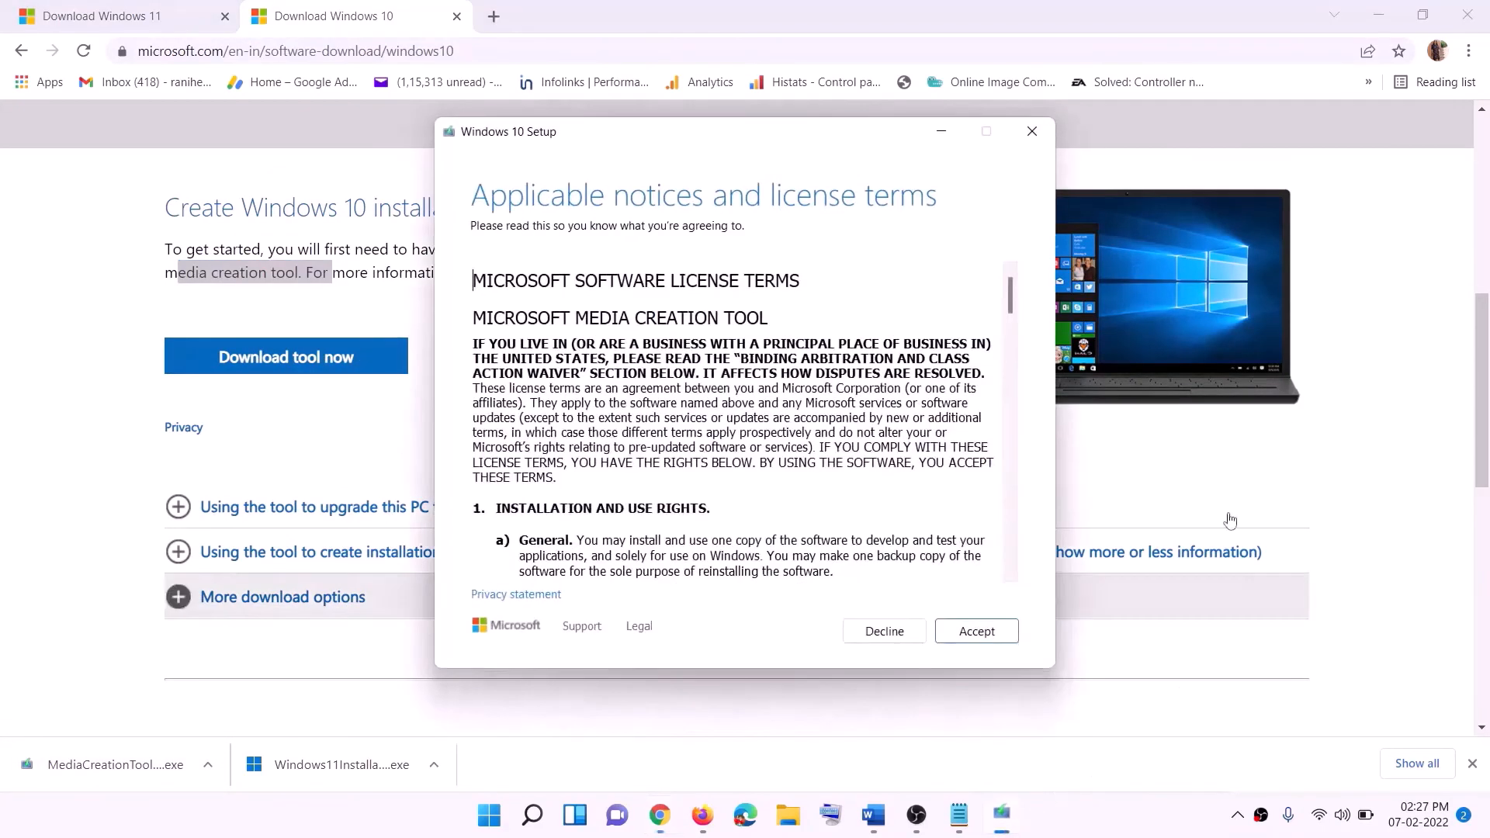
Accept the Windows 10 Setup license terms and start the download with the "Upgrade this PC now" option
left_click(968, 637)
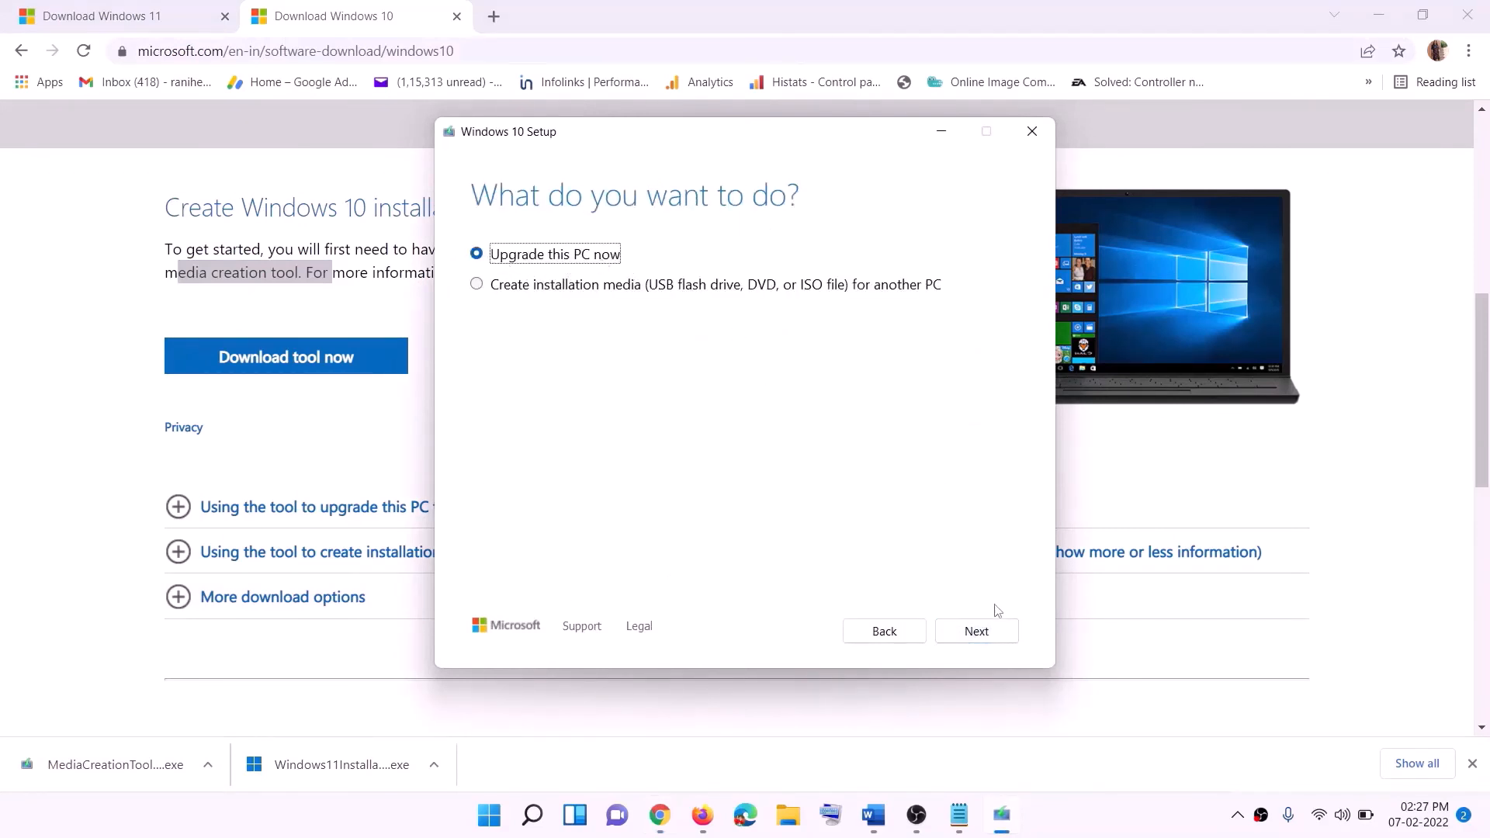
left_click(977, 633)
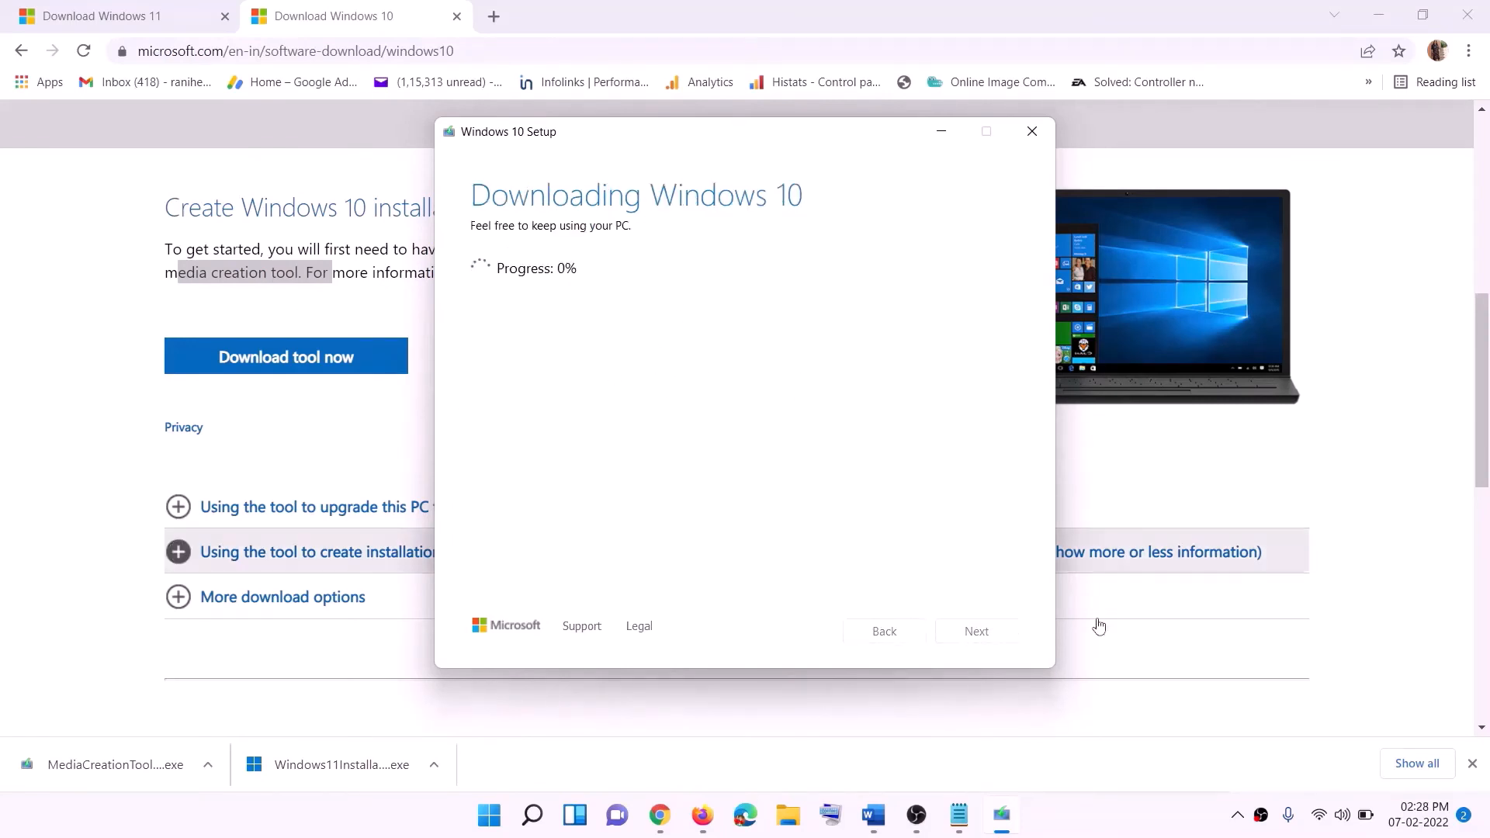
left_click(1100, 832)
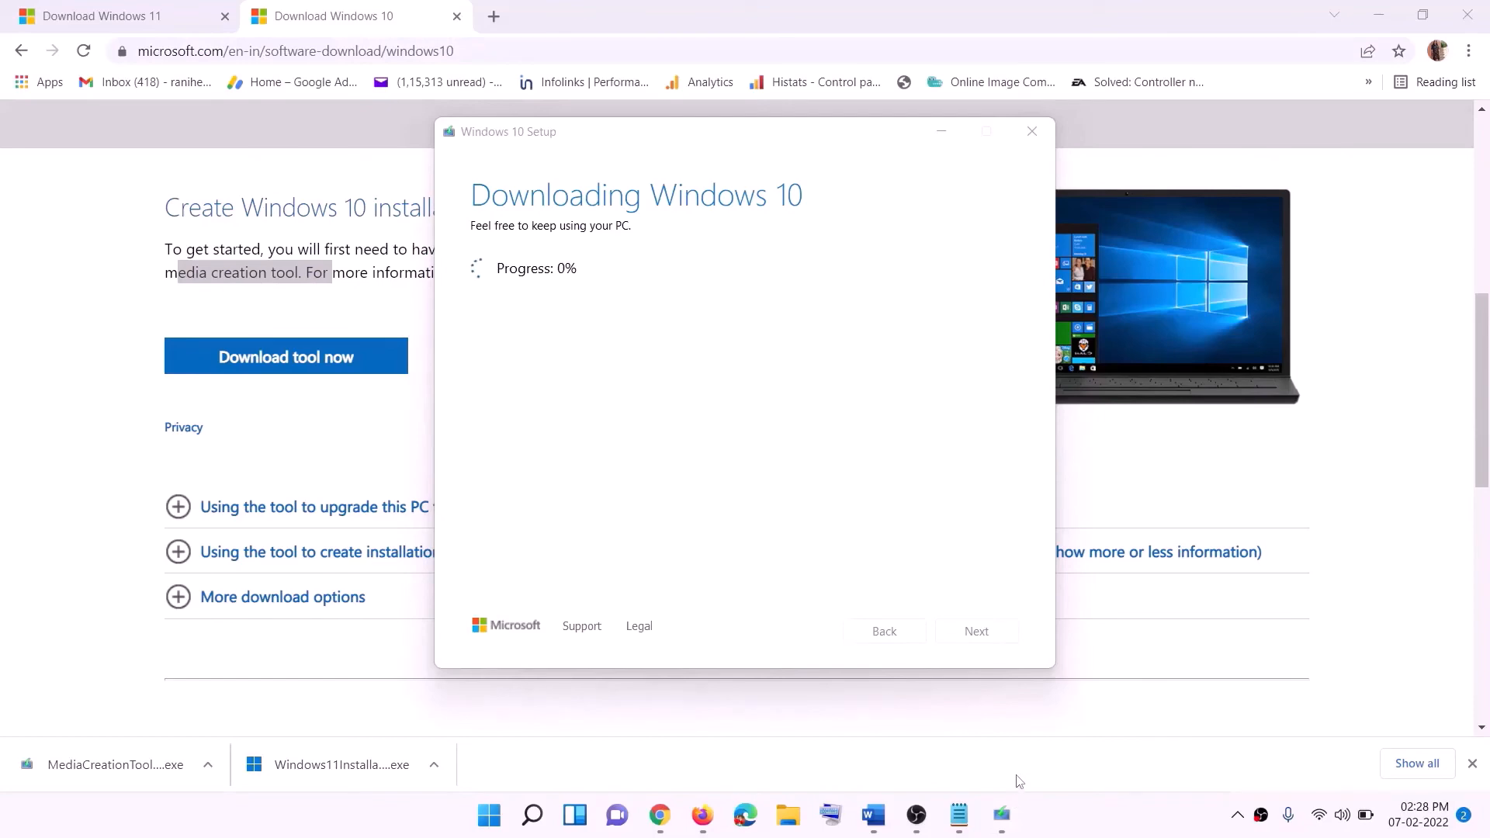
Switch to the Word guide, maximize it and review the Windows 10 "Ready to install" screenshot and its choices of what to keep
left_click(874, 817)
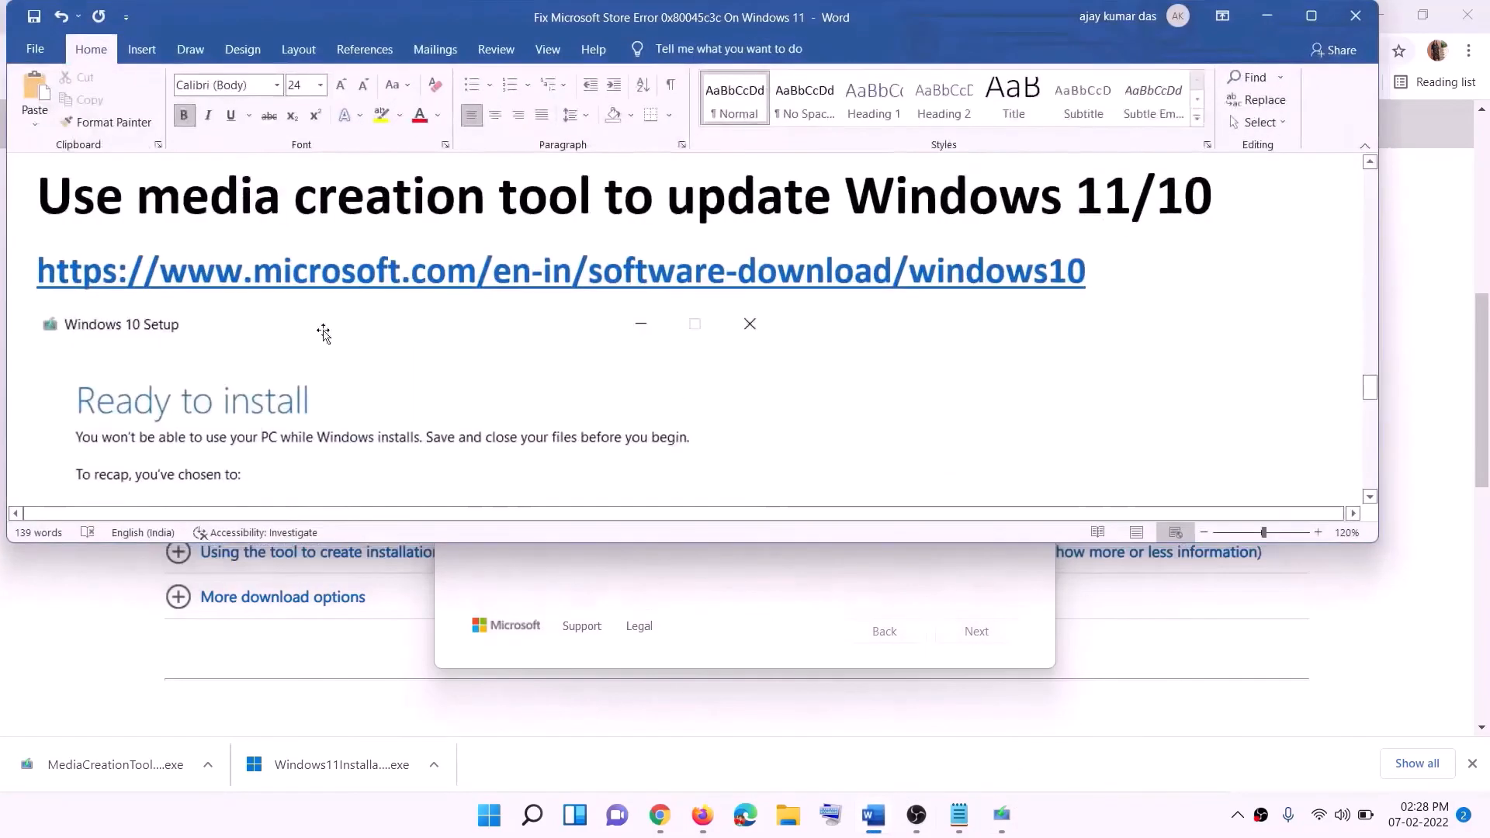
scroll(162, 380, "down", 1)
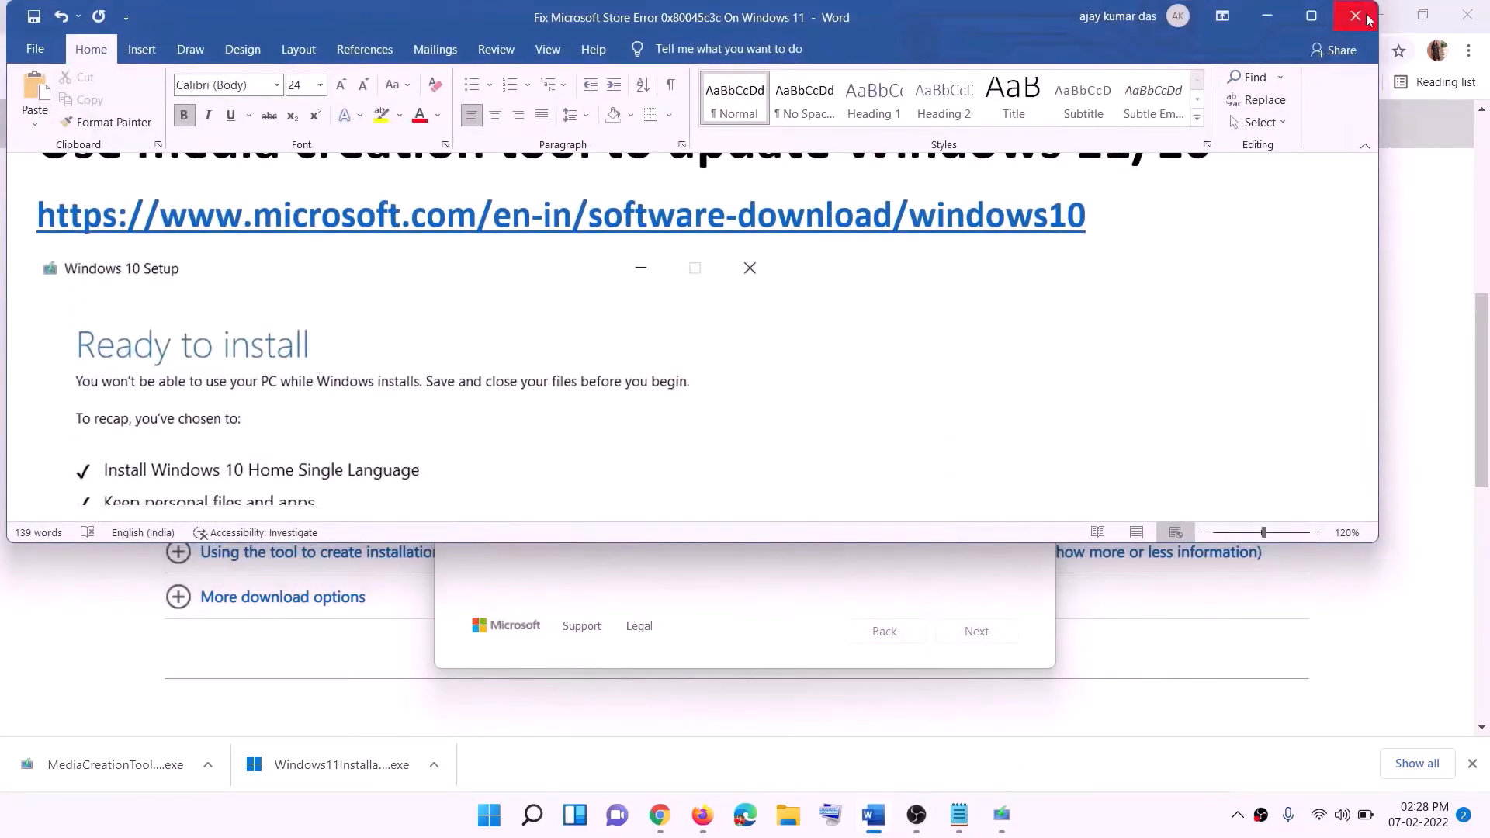
left_click(1311, 16)
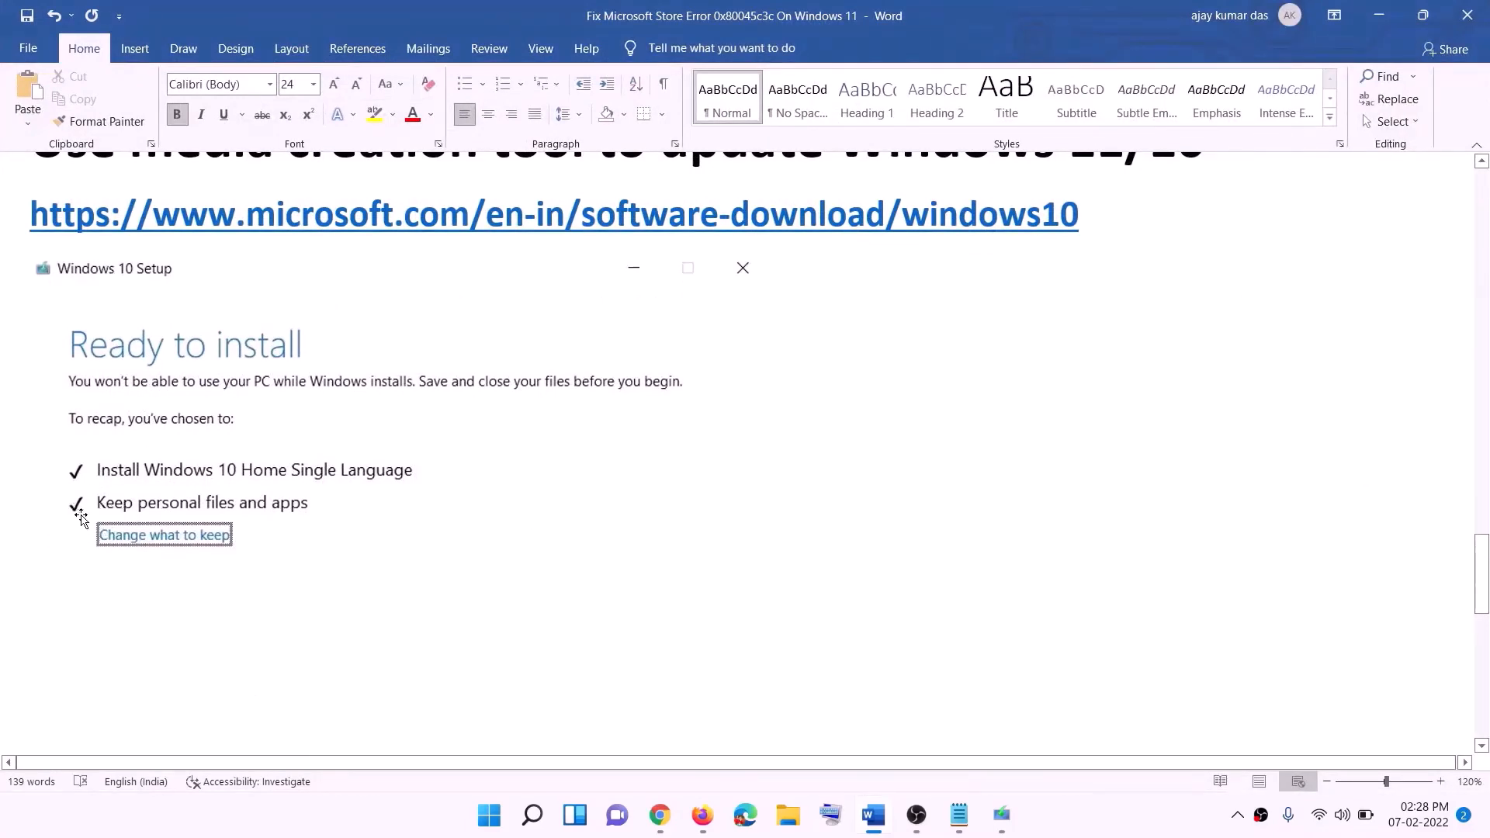
scroll(765, 538, "down", 3)
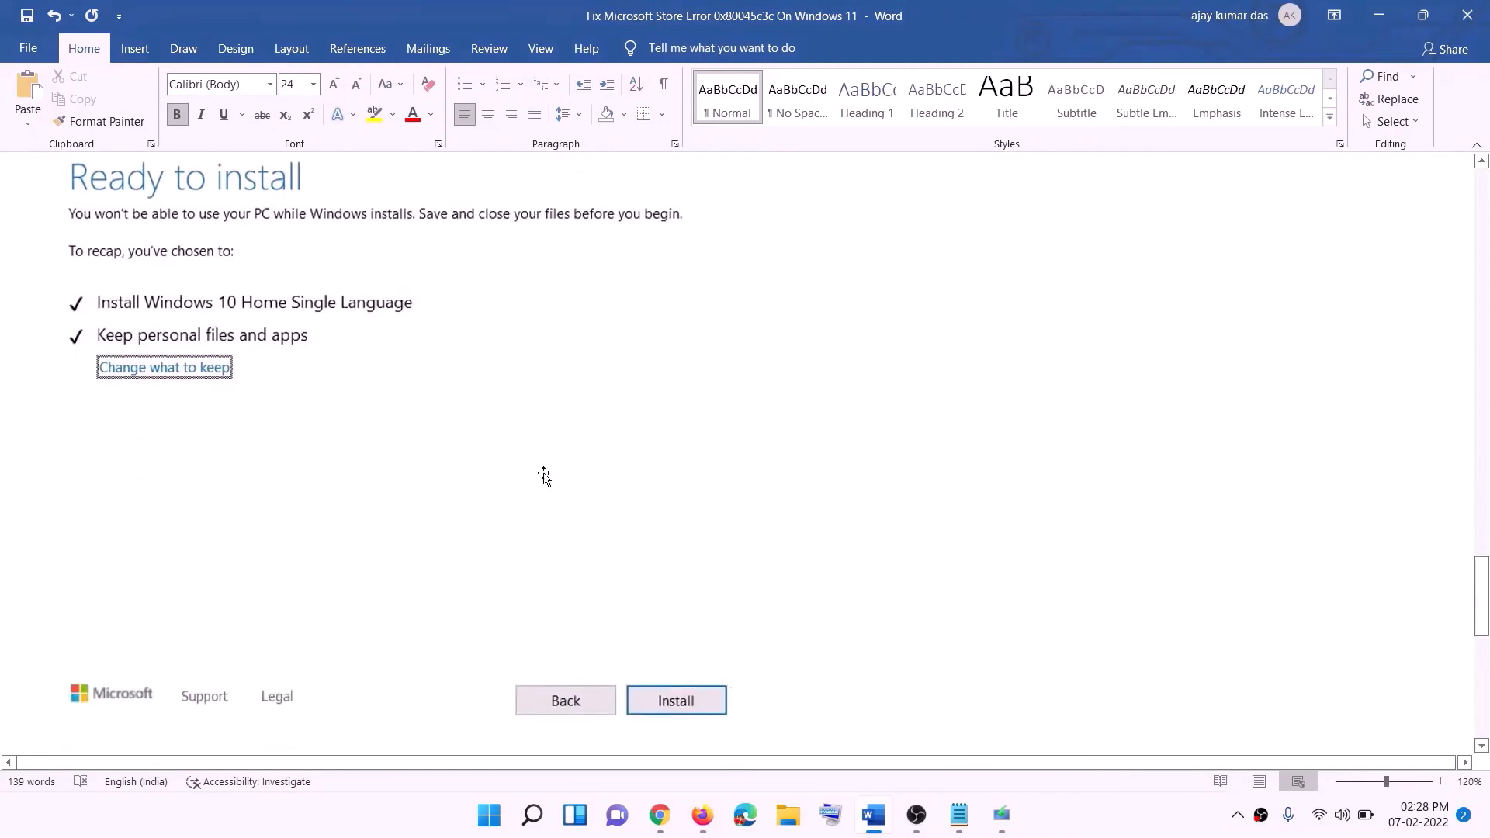
scroll(609, 481, "up", 1)
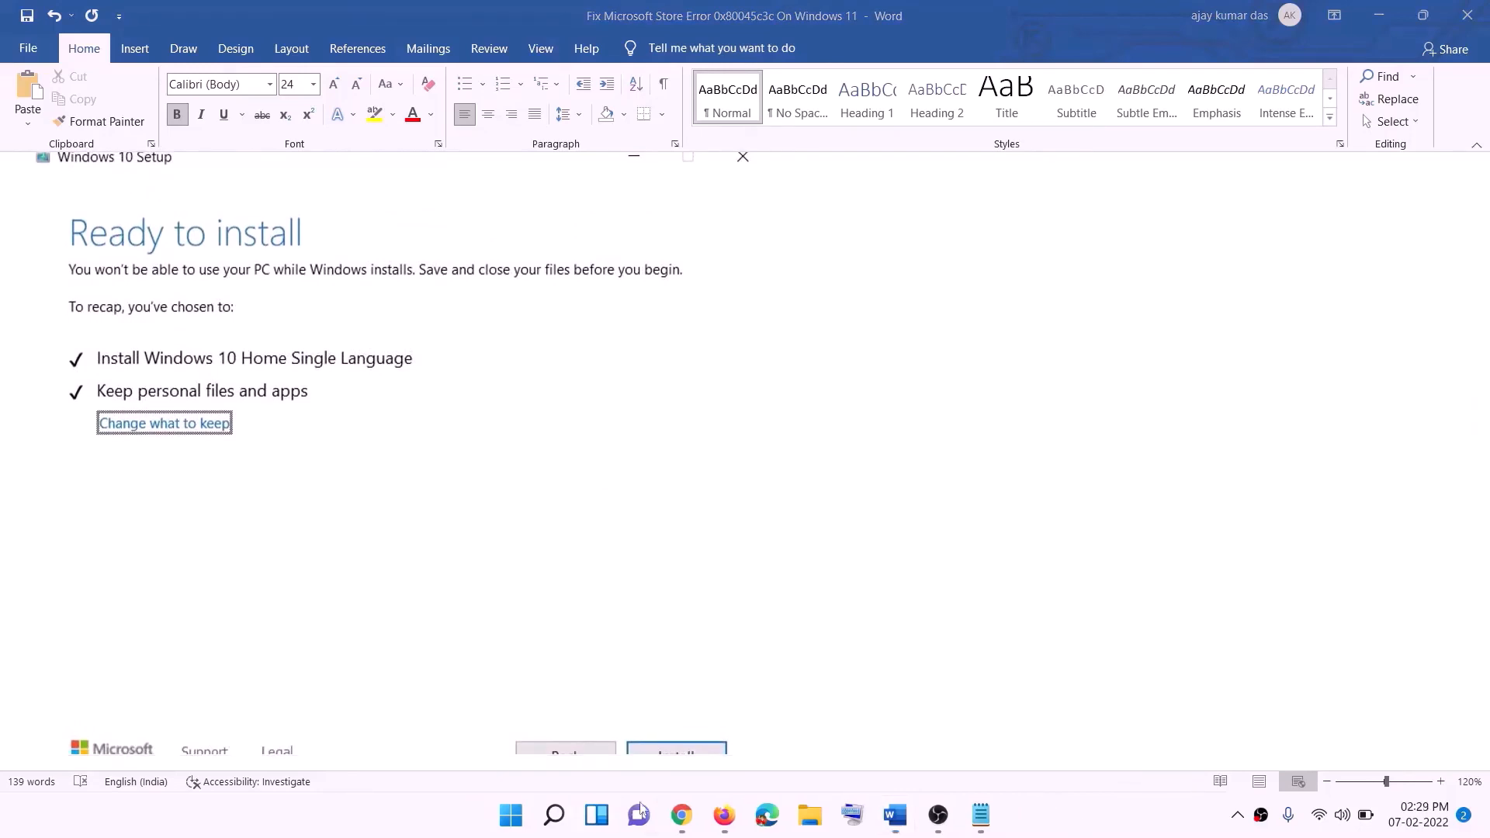
Download the Windows 11 media creation tool from the Download Windows 11 page in Chrome, run it and allow it to make changes
left_click(686, 823)
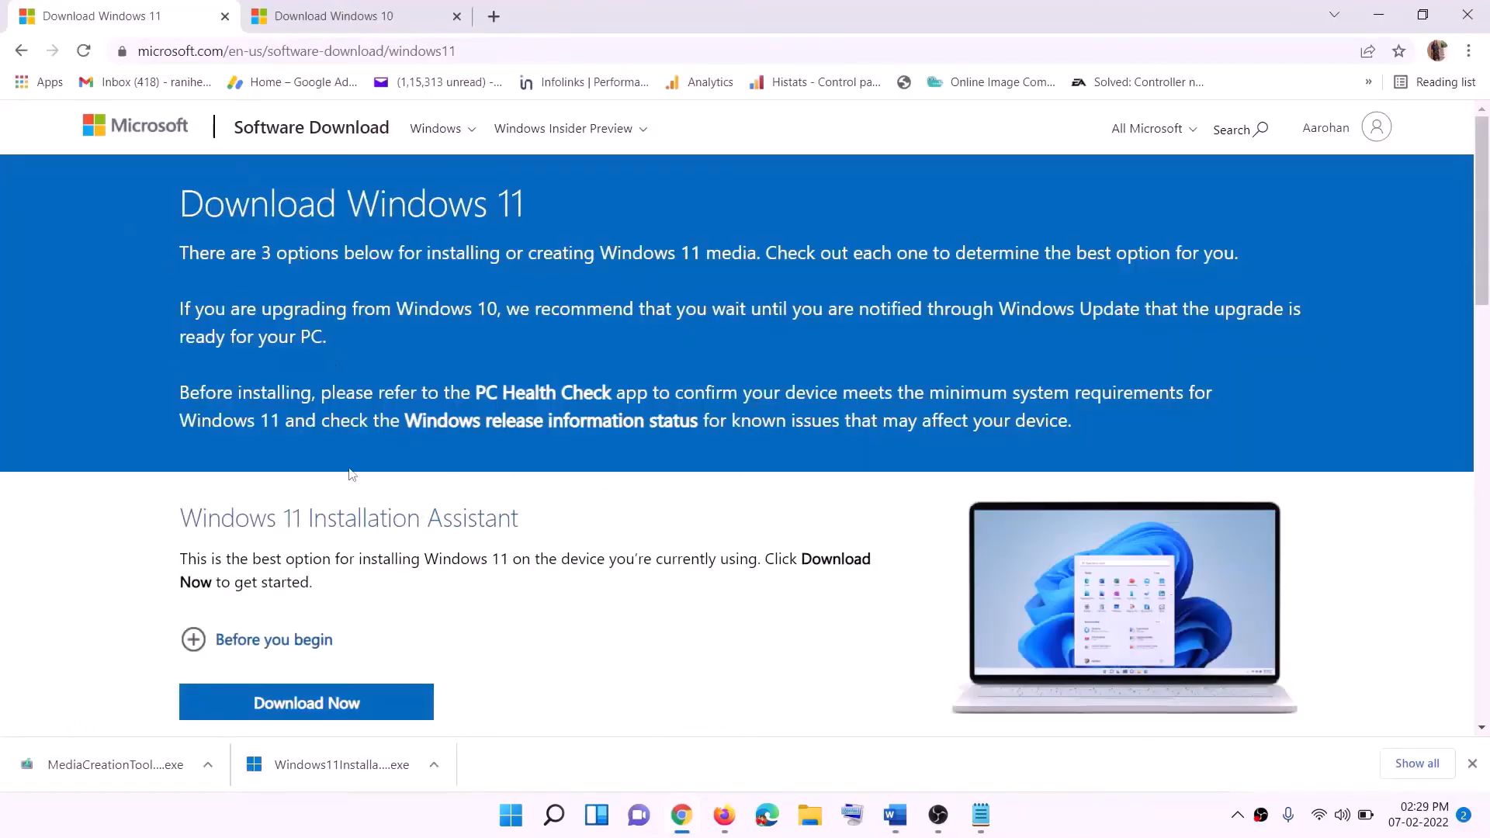
scroll(469, 526, "down", 5)
left_click_drag(278, 461, 432, 460)
left_click(296, 589)
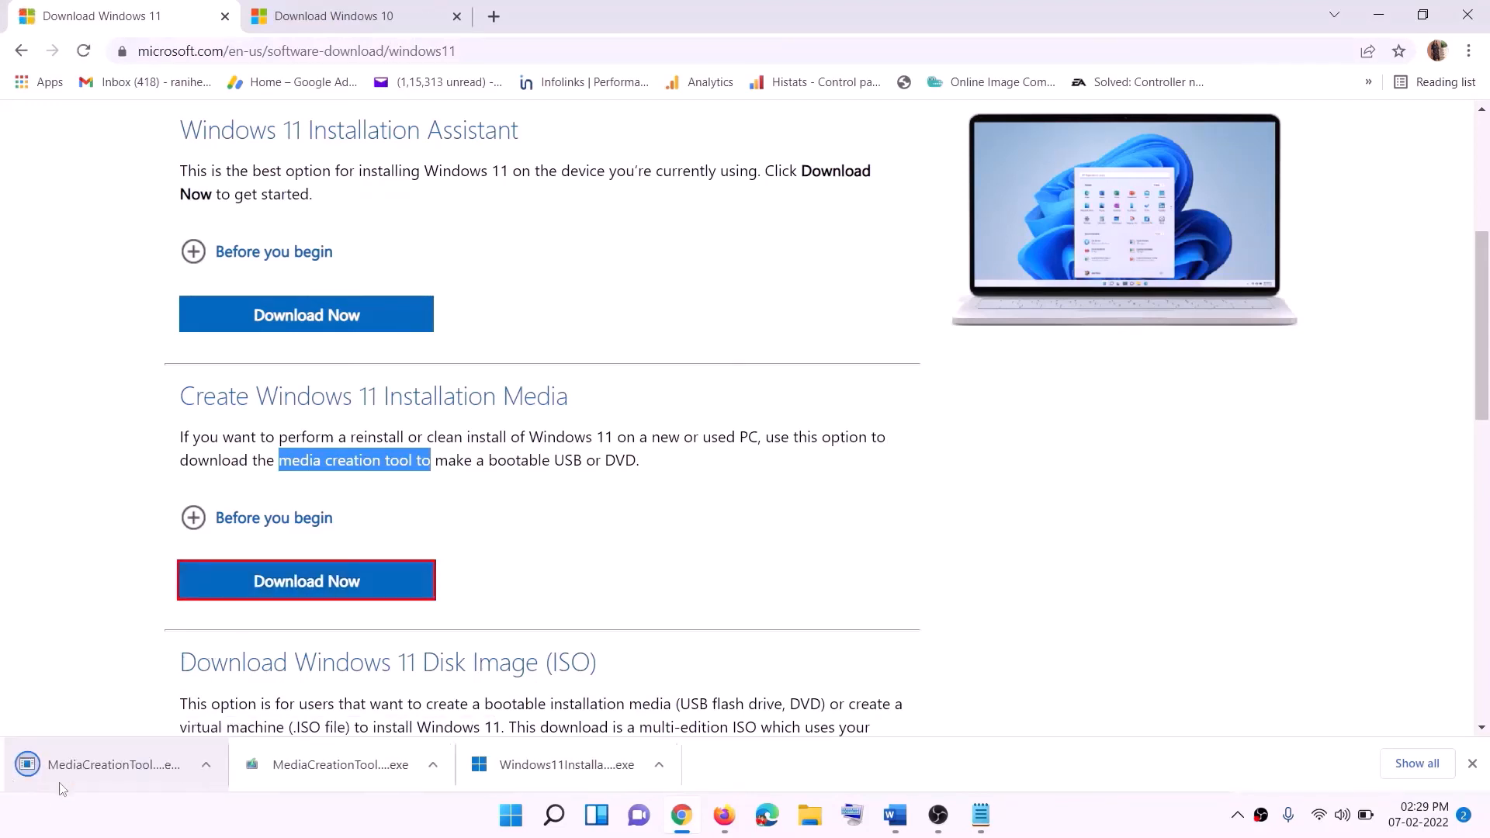
left_click(231, 746)
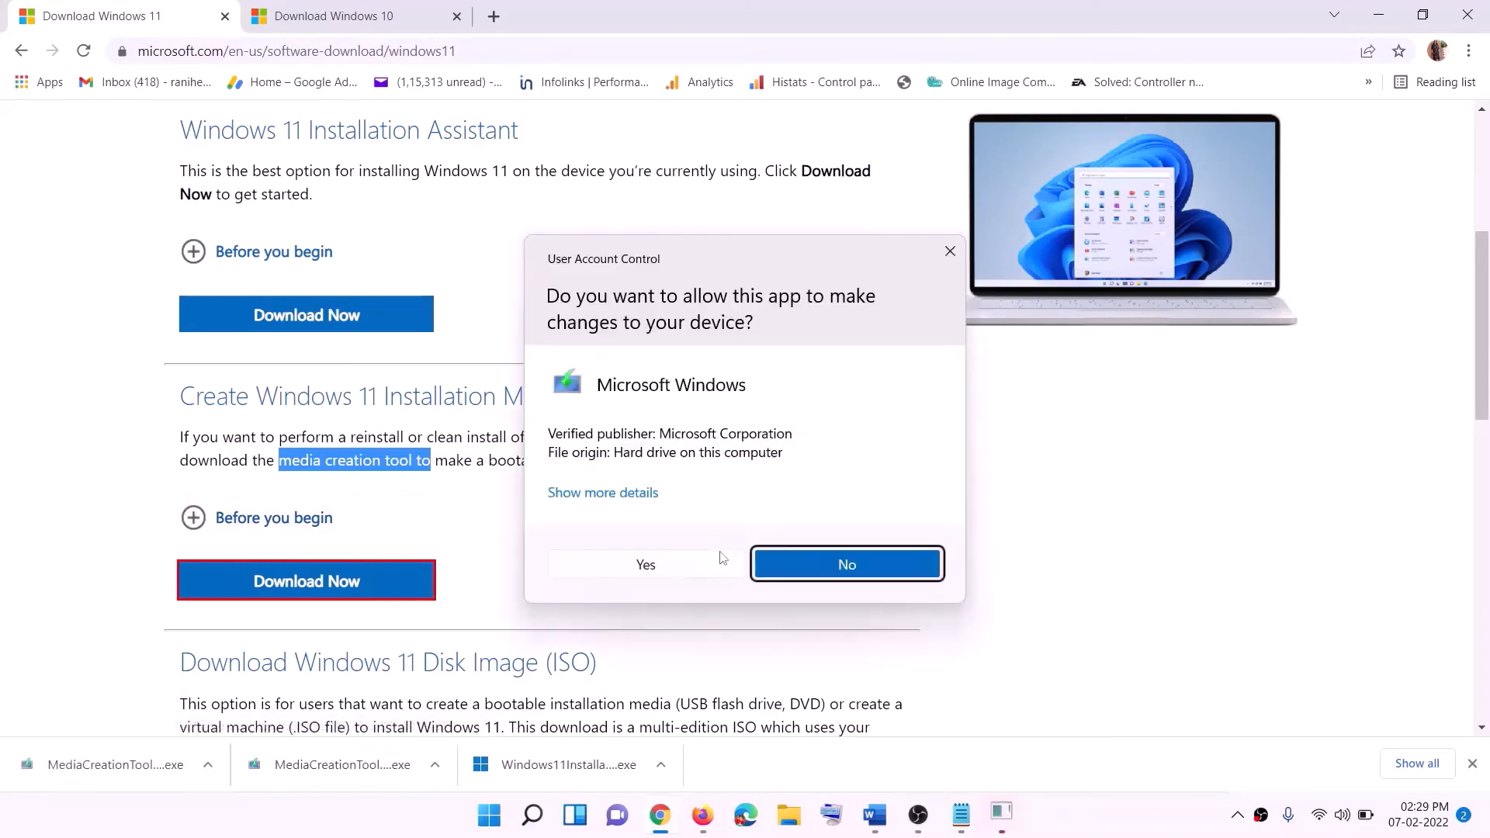
left_click(672, 557)
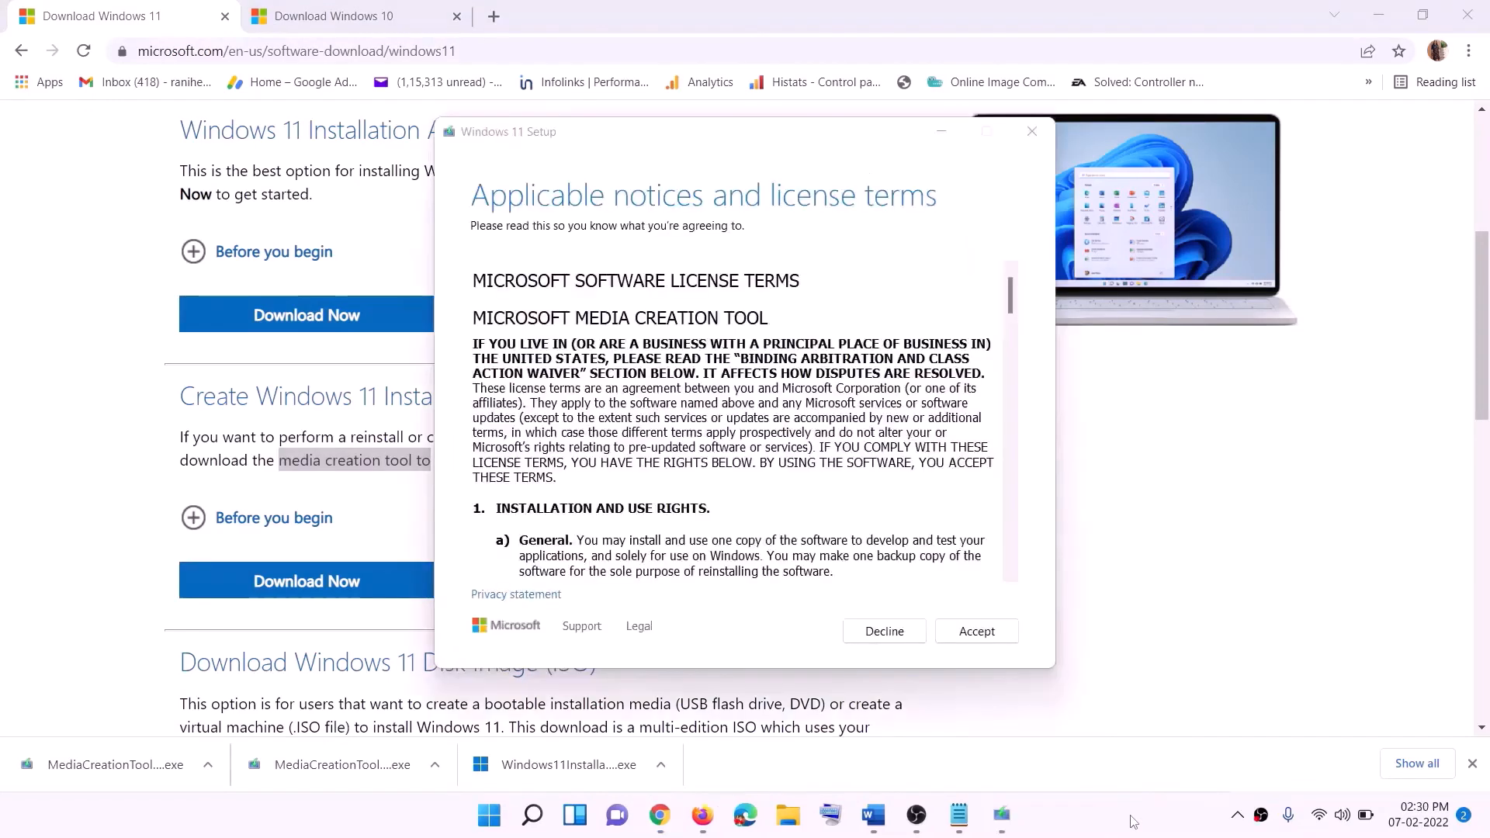
Accept the Windows 11 Setup license terms, keep the recommended language and edition, and choose an ISO file with the Desktop as its save location
left_click(955, 631)
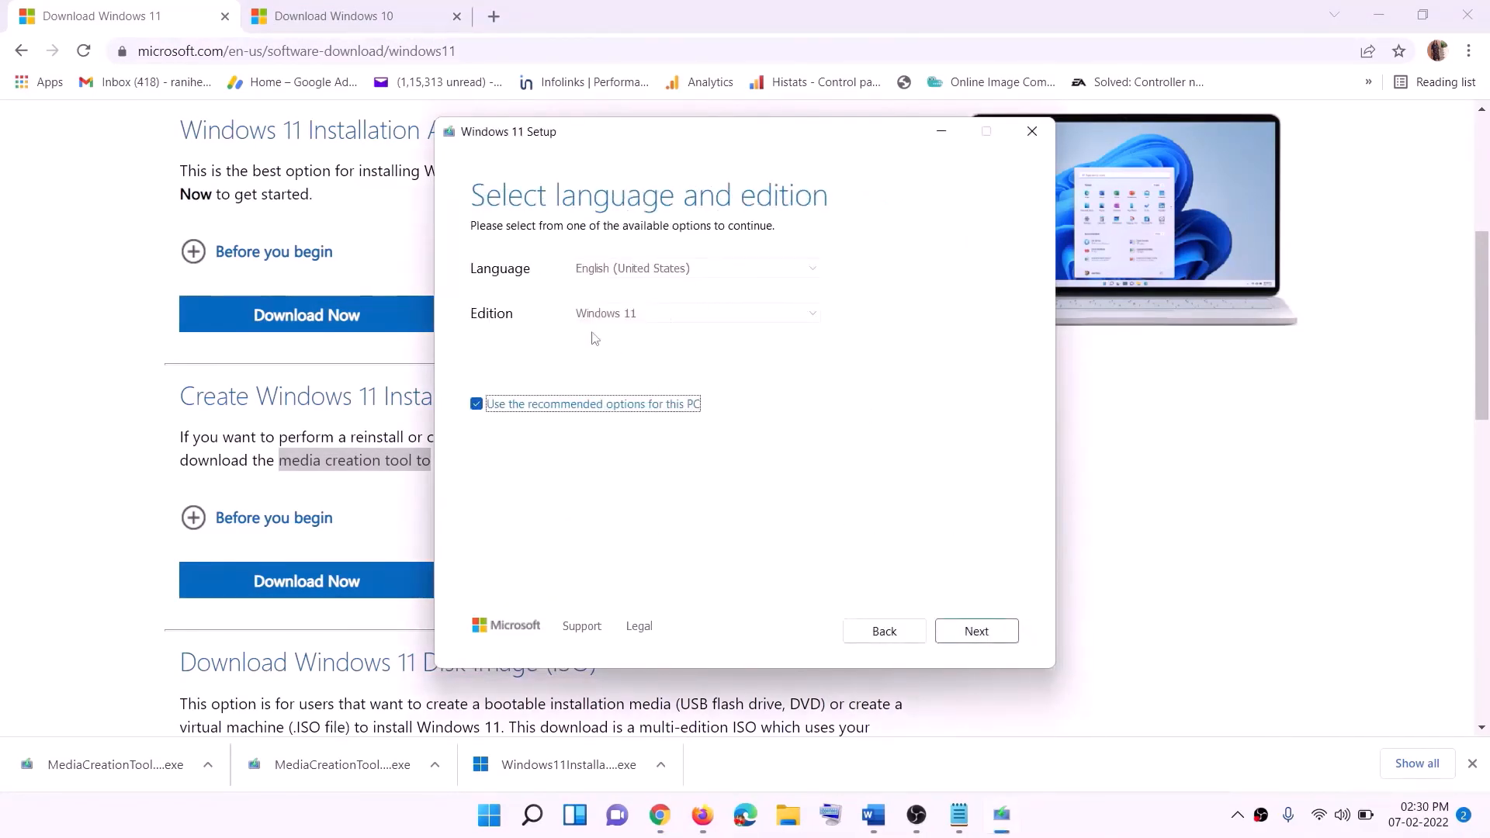
left_click(966, 628)
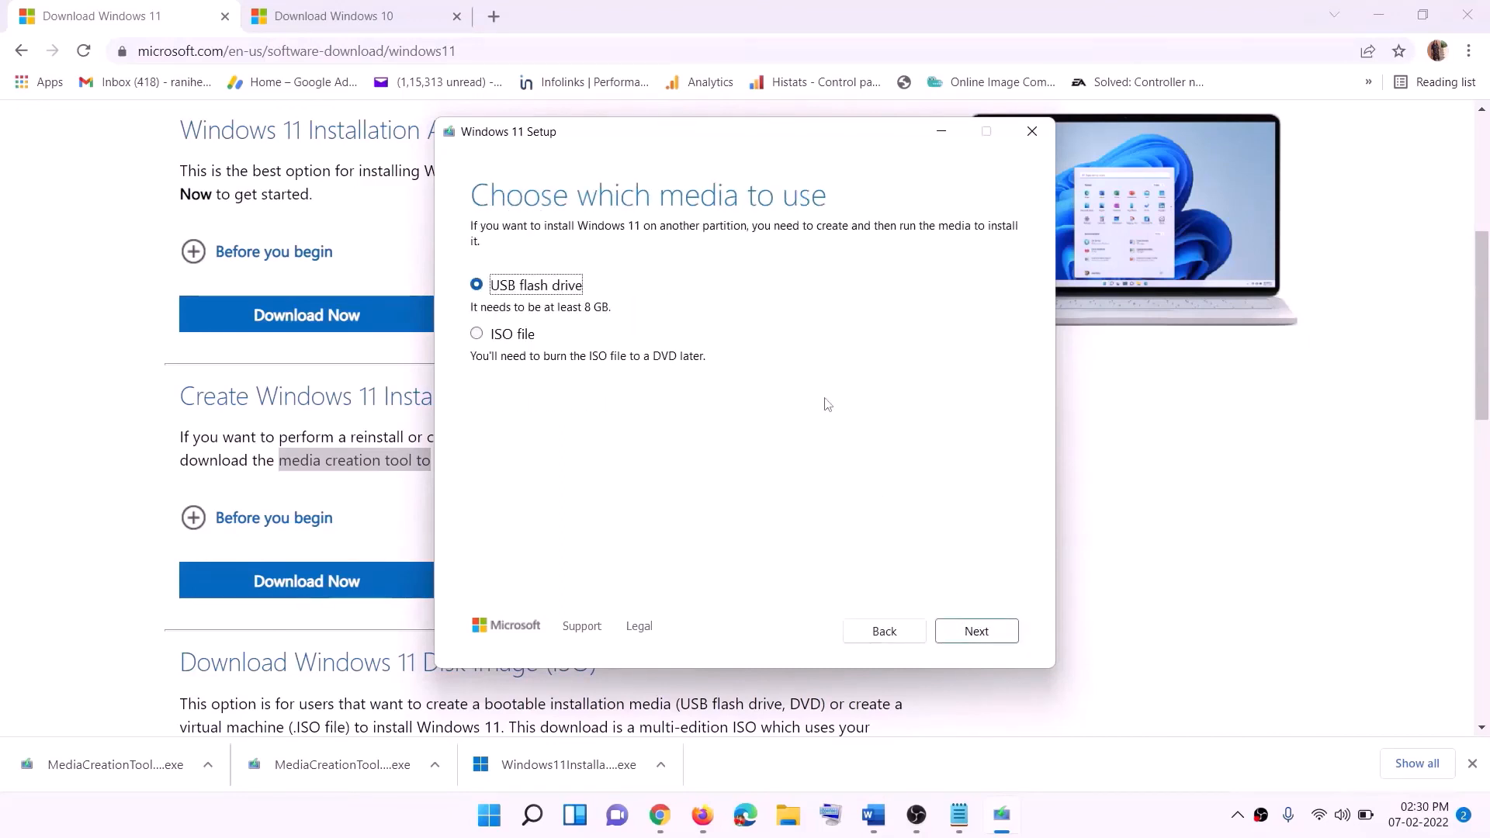
left_click(531, 337)
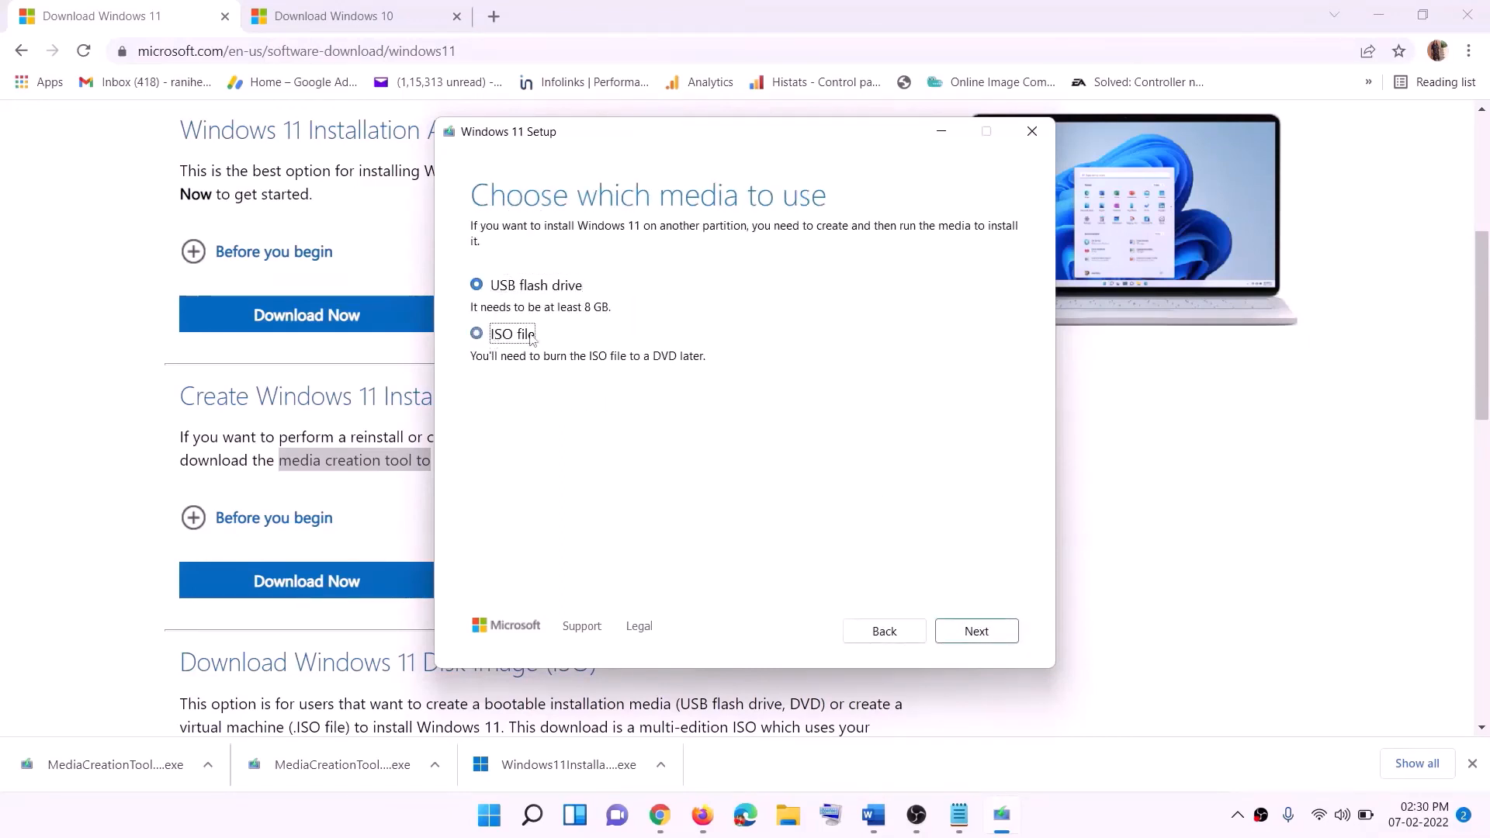
left_click(978, 630)
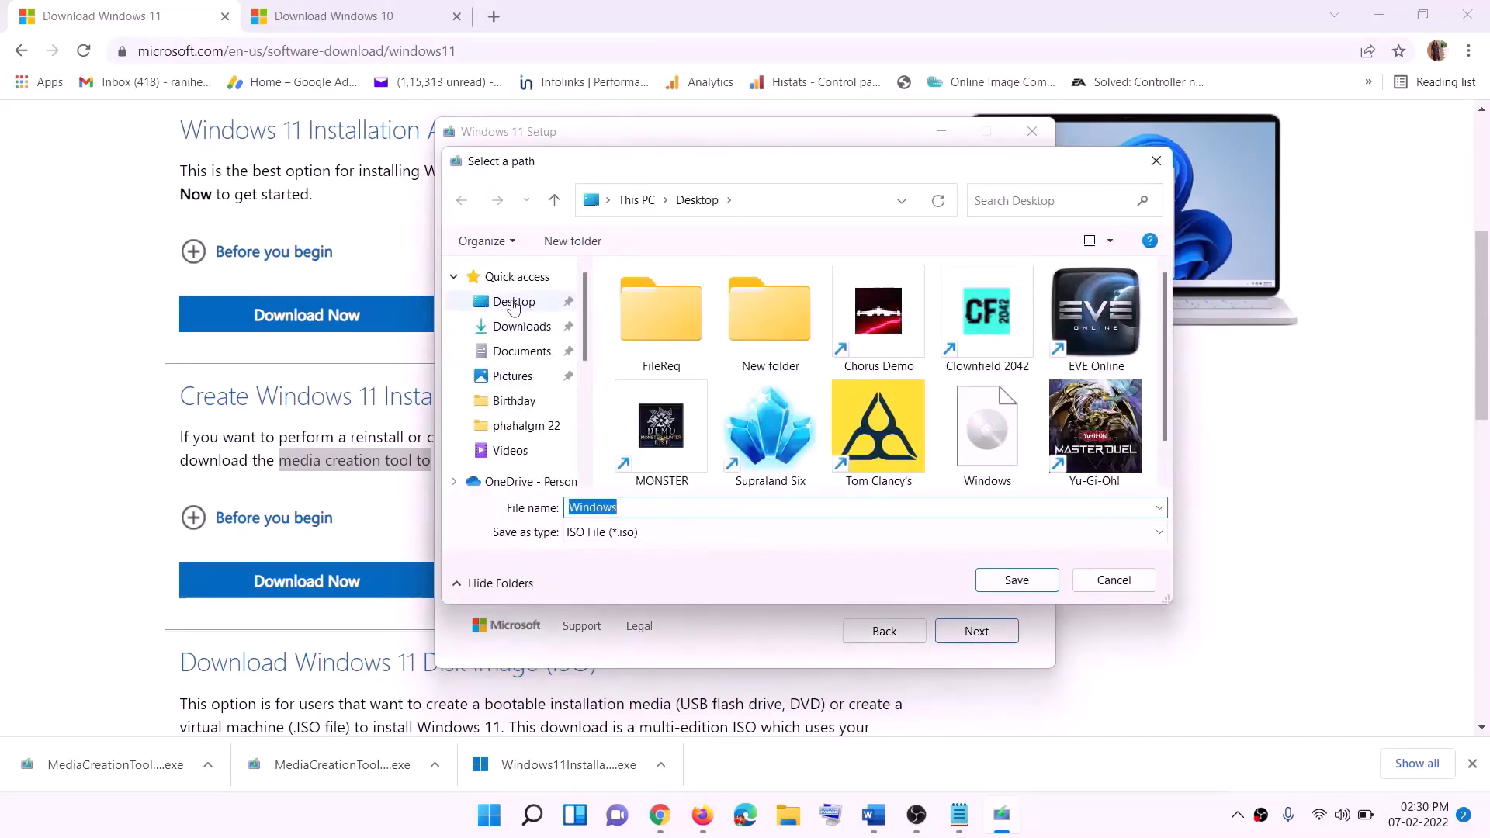
left_click(493, 303)
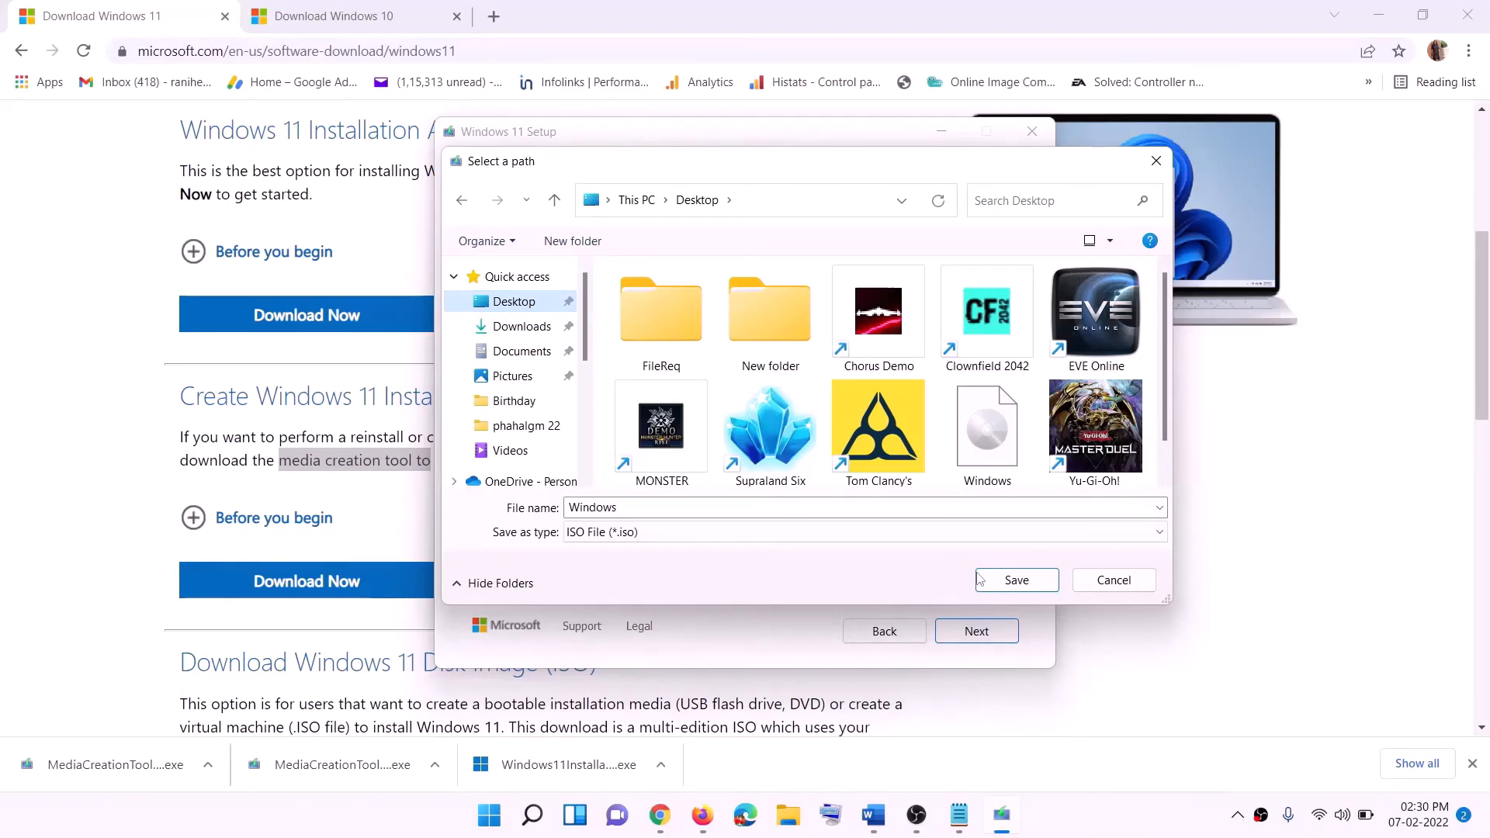
left_click(1052, 814)
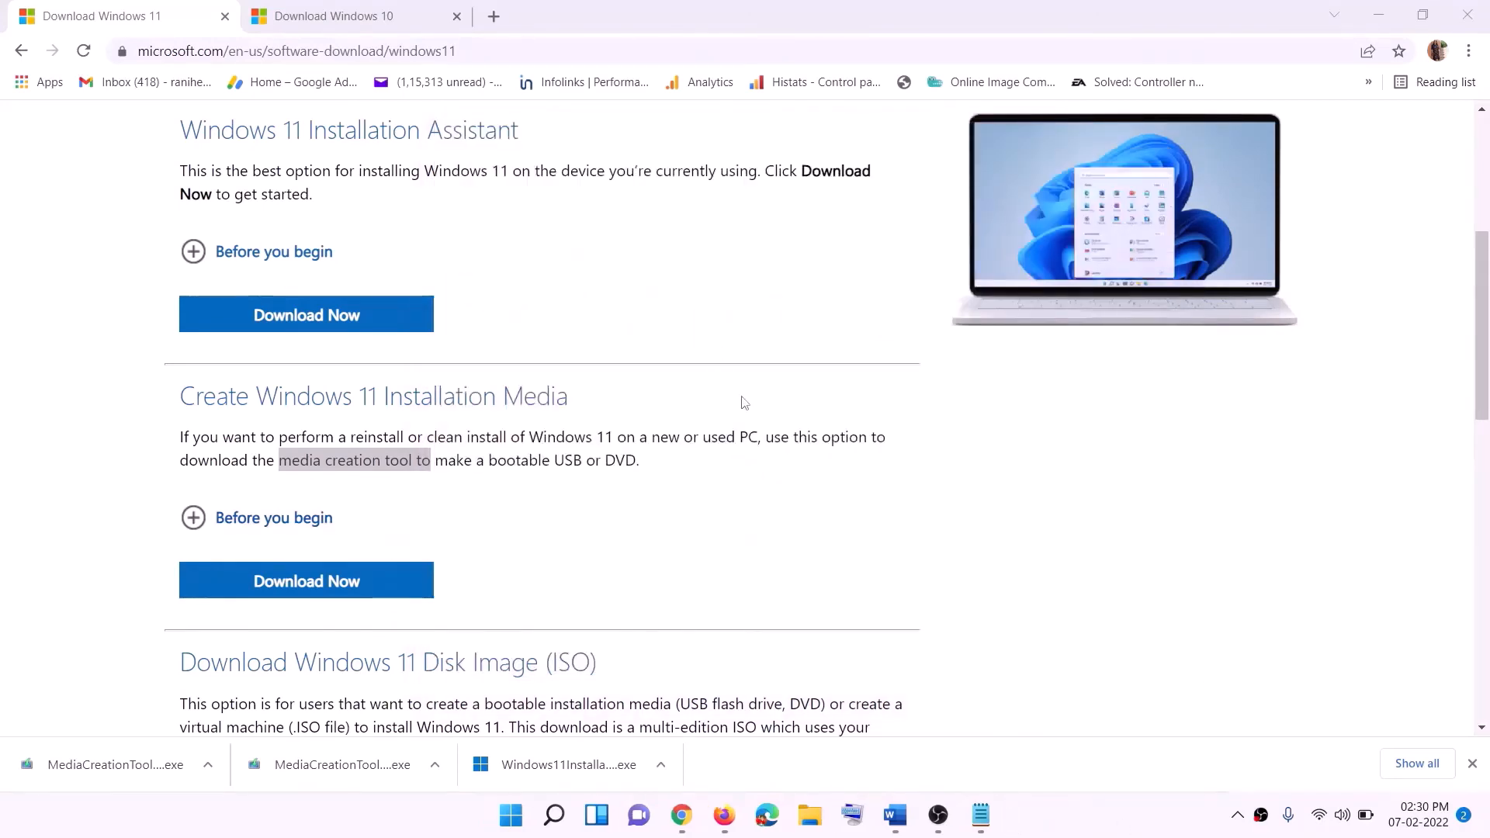
Show the desktop, reposition and open the Windows ISO, run its setup application with permission and continue past the Install Windows 11 page
key("super+d")
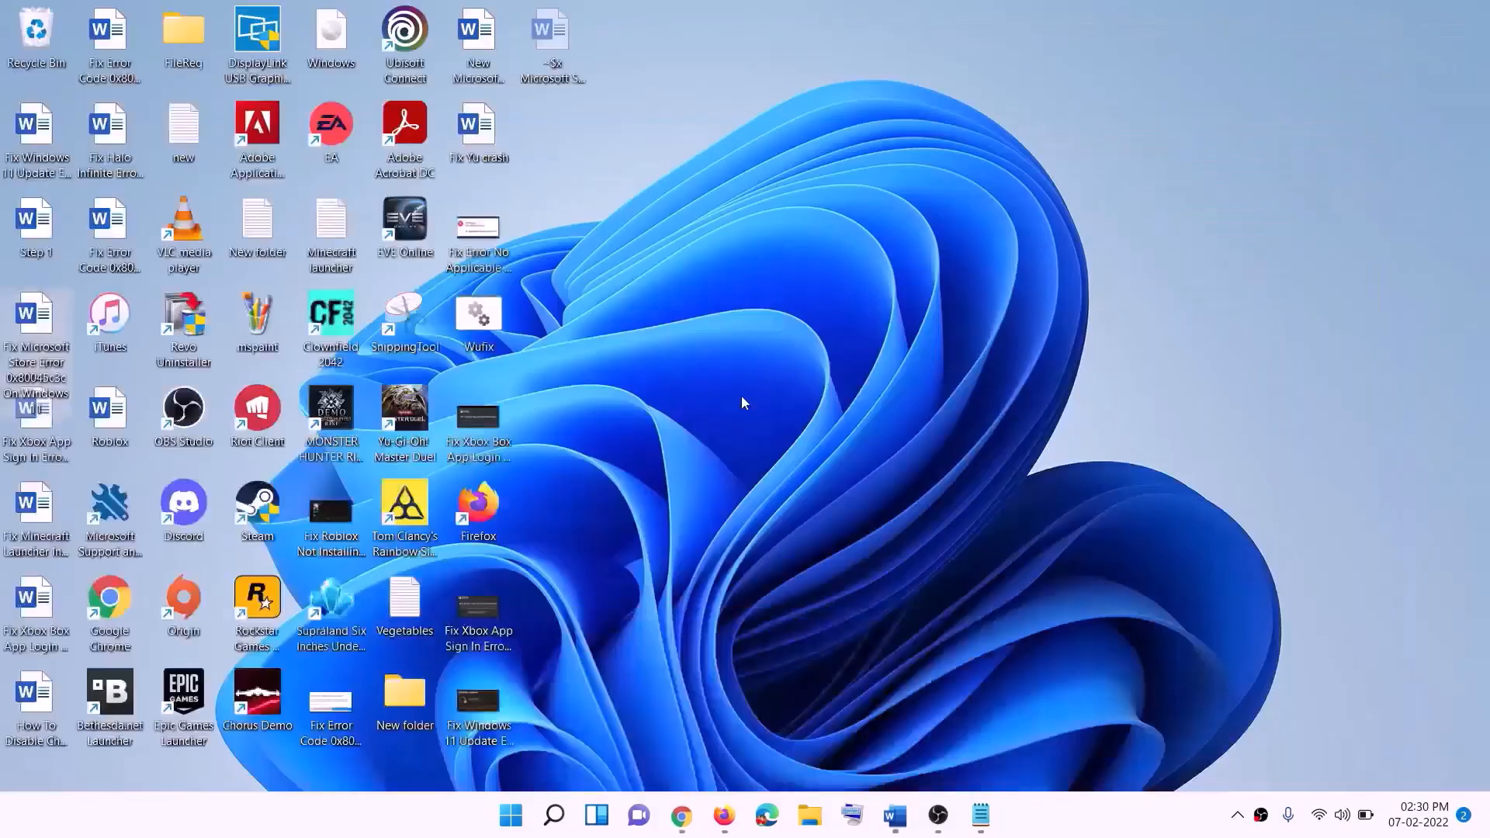
left_click_drag(353, 39, 482, 422)
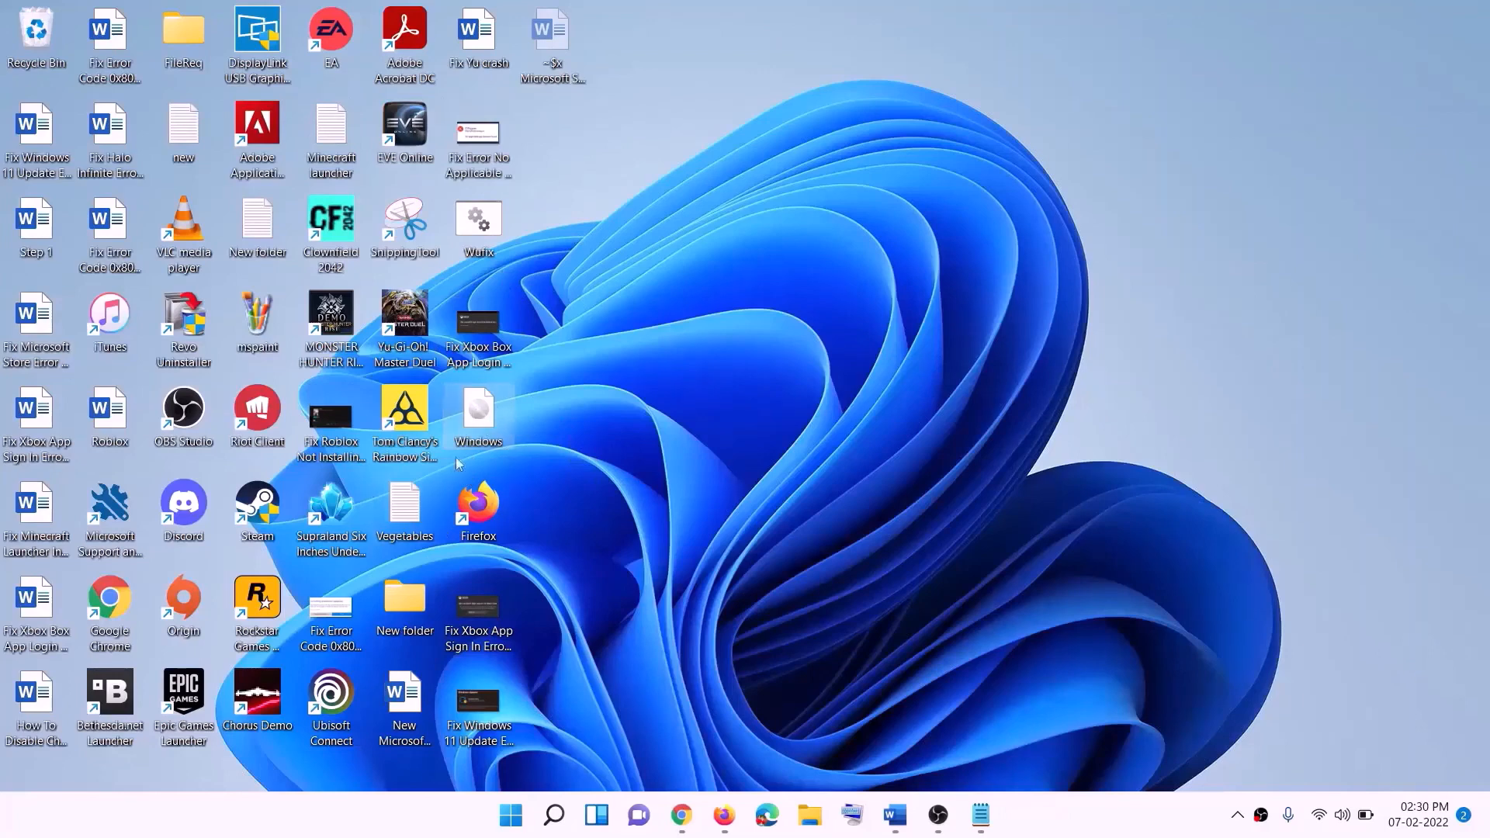
double_click(481, 419)
left_click(497, 541)
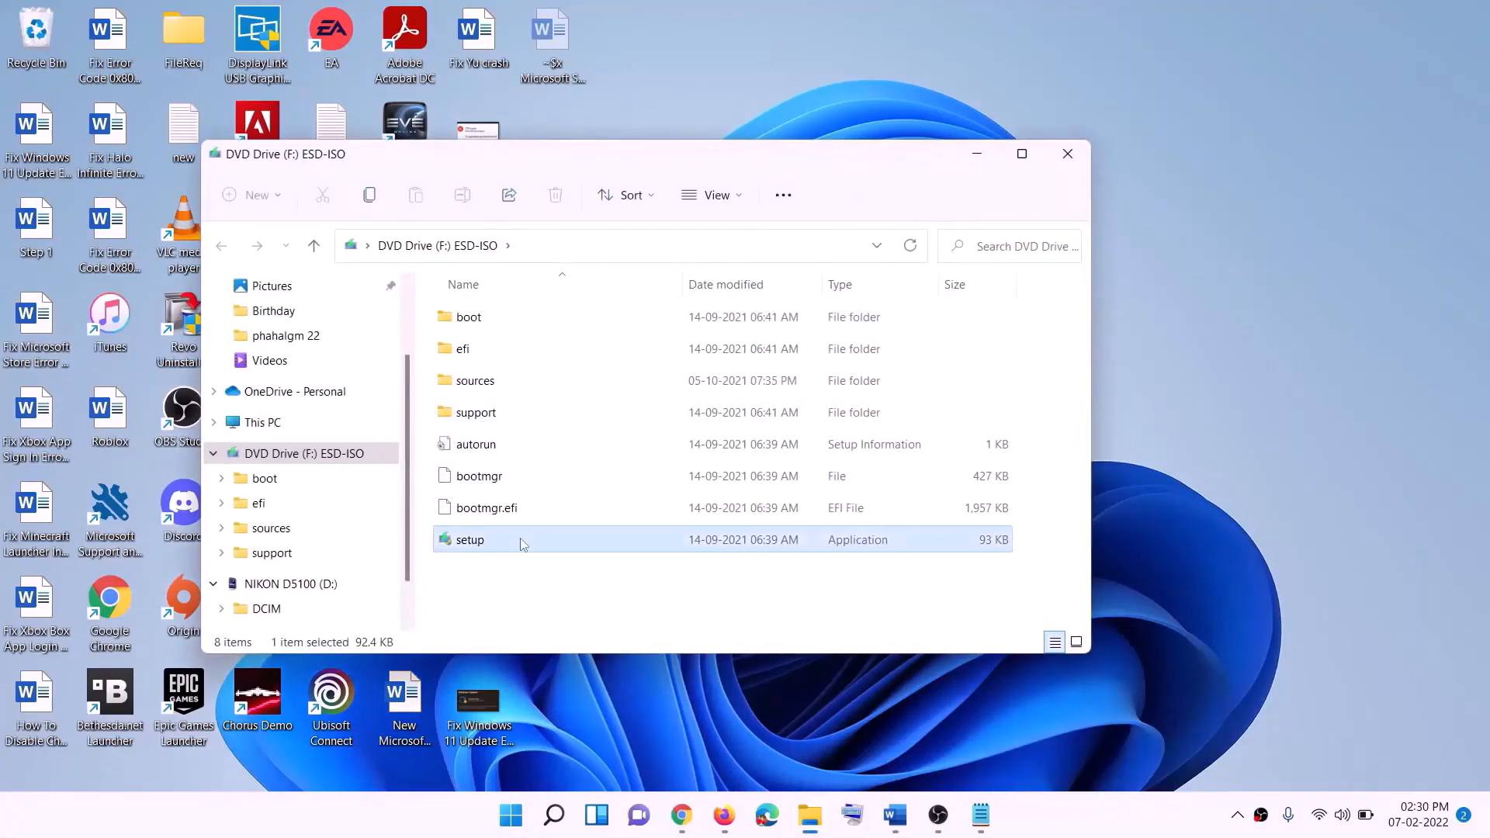
double_click(509, 538)
left_click(600, 612)
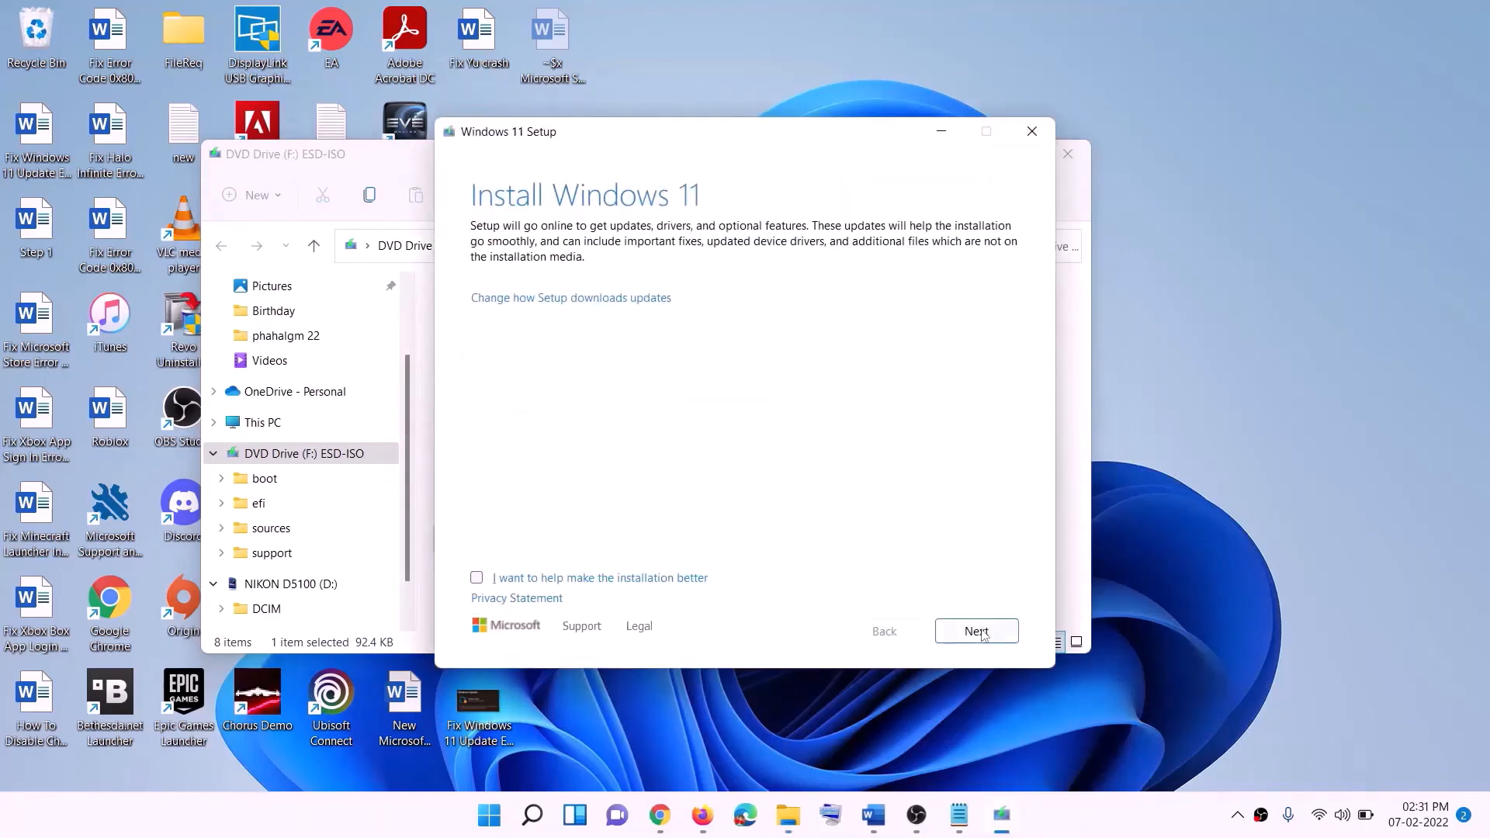
left_click(979, 632)
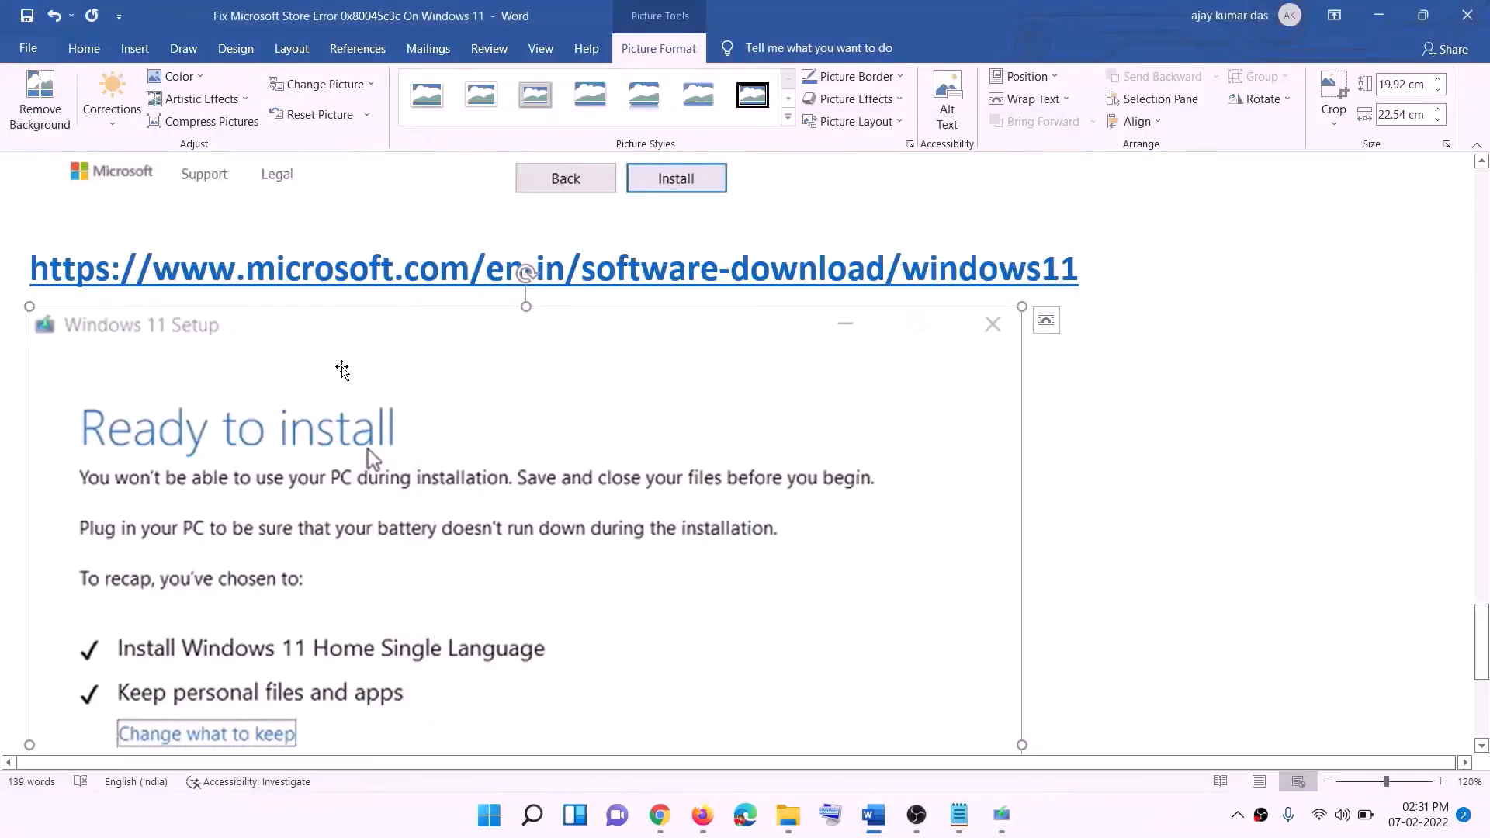
Review the Windows 11 "Ready to install" screenshot in the Word guide, including the option to keep personal files and apps
scroll(343, 370, "down", 3)
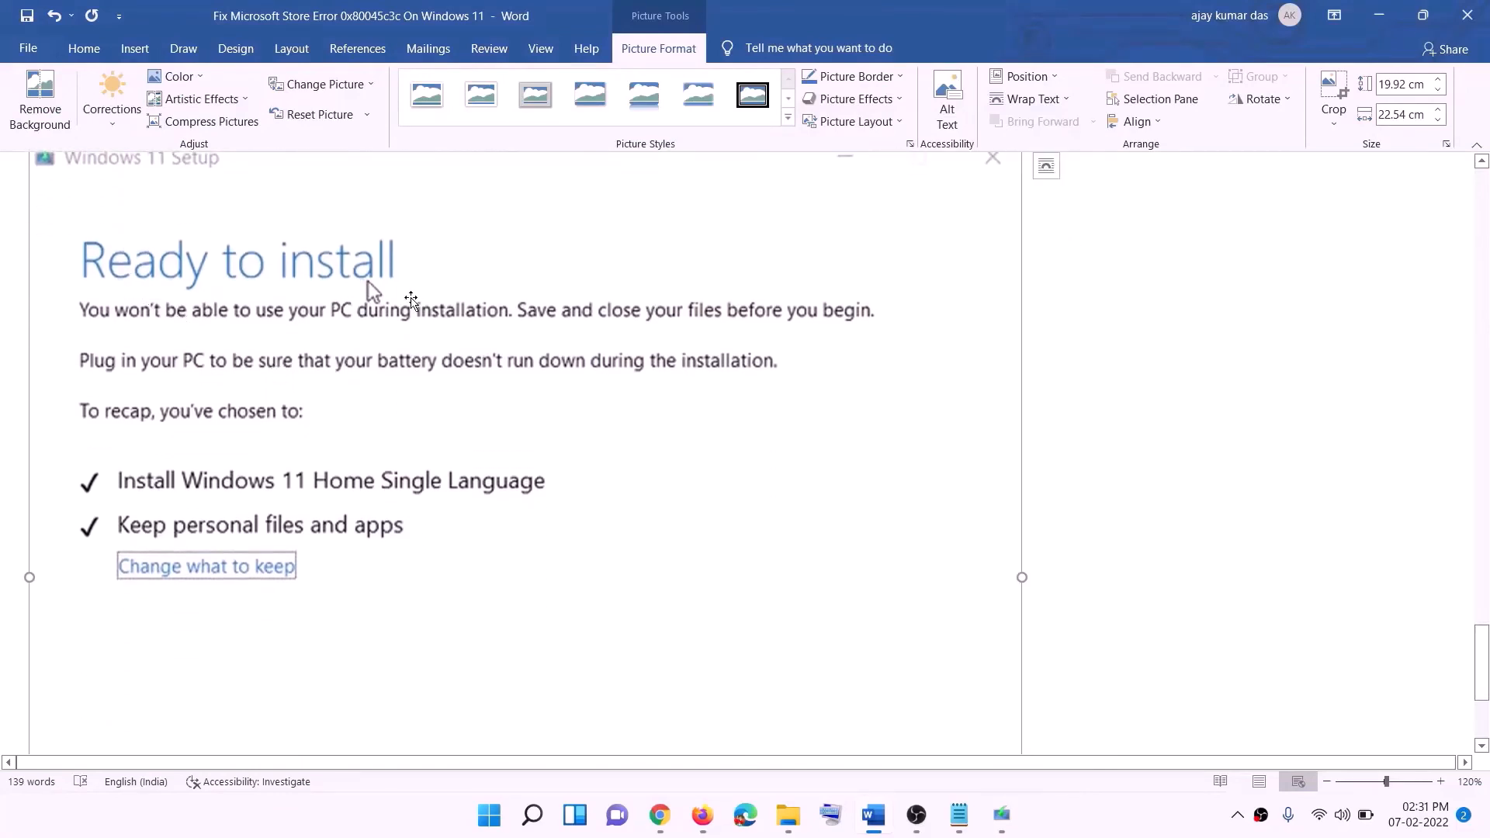
scroll(276, 508, "down", 1)
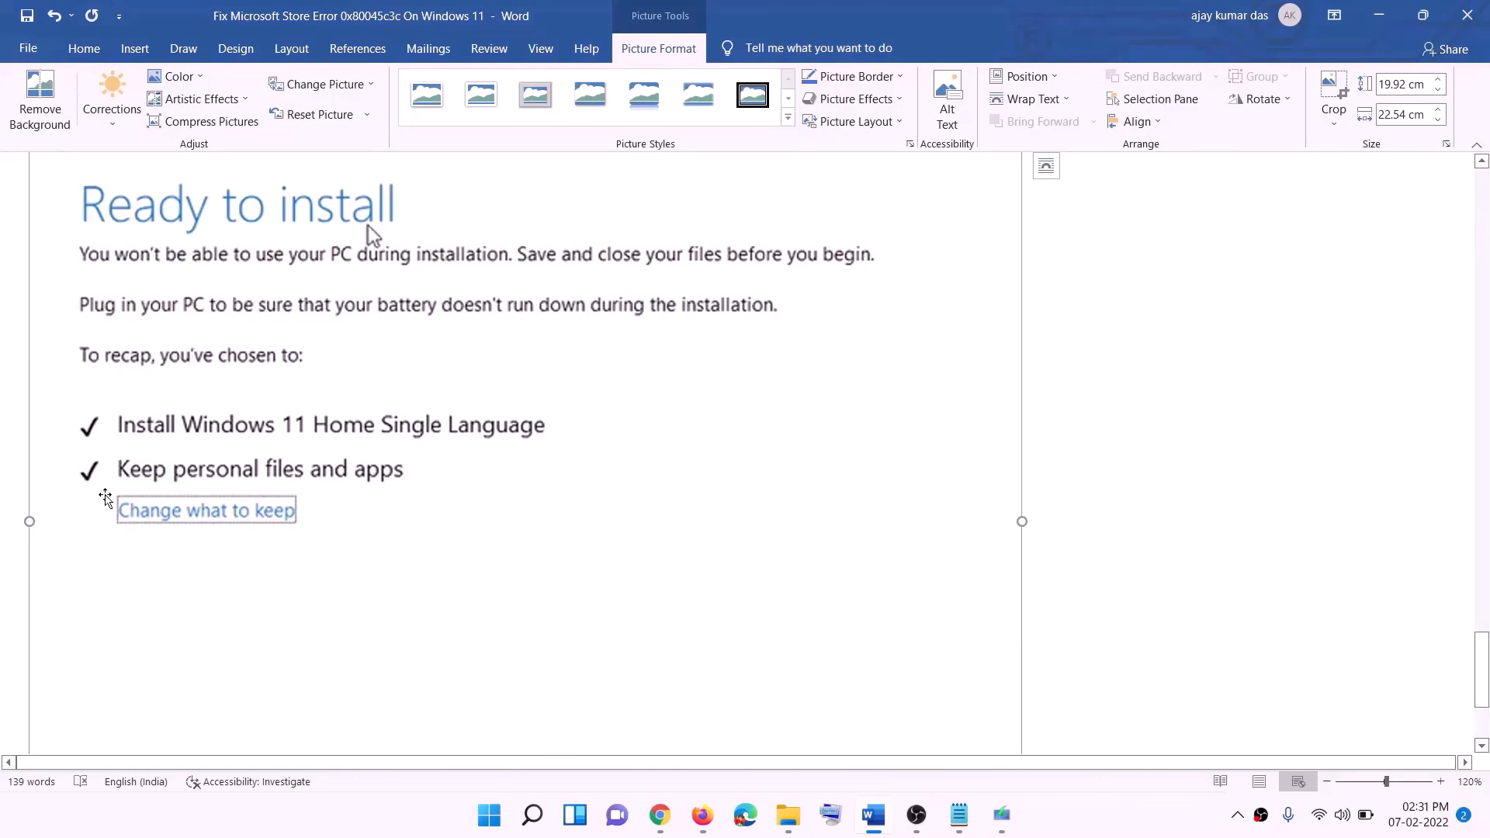
scroll(554, 485, "down", 1)
scroll(554, 485, "down", 3)
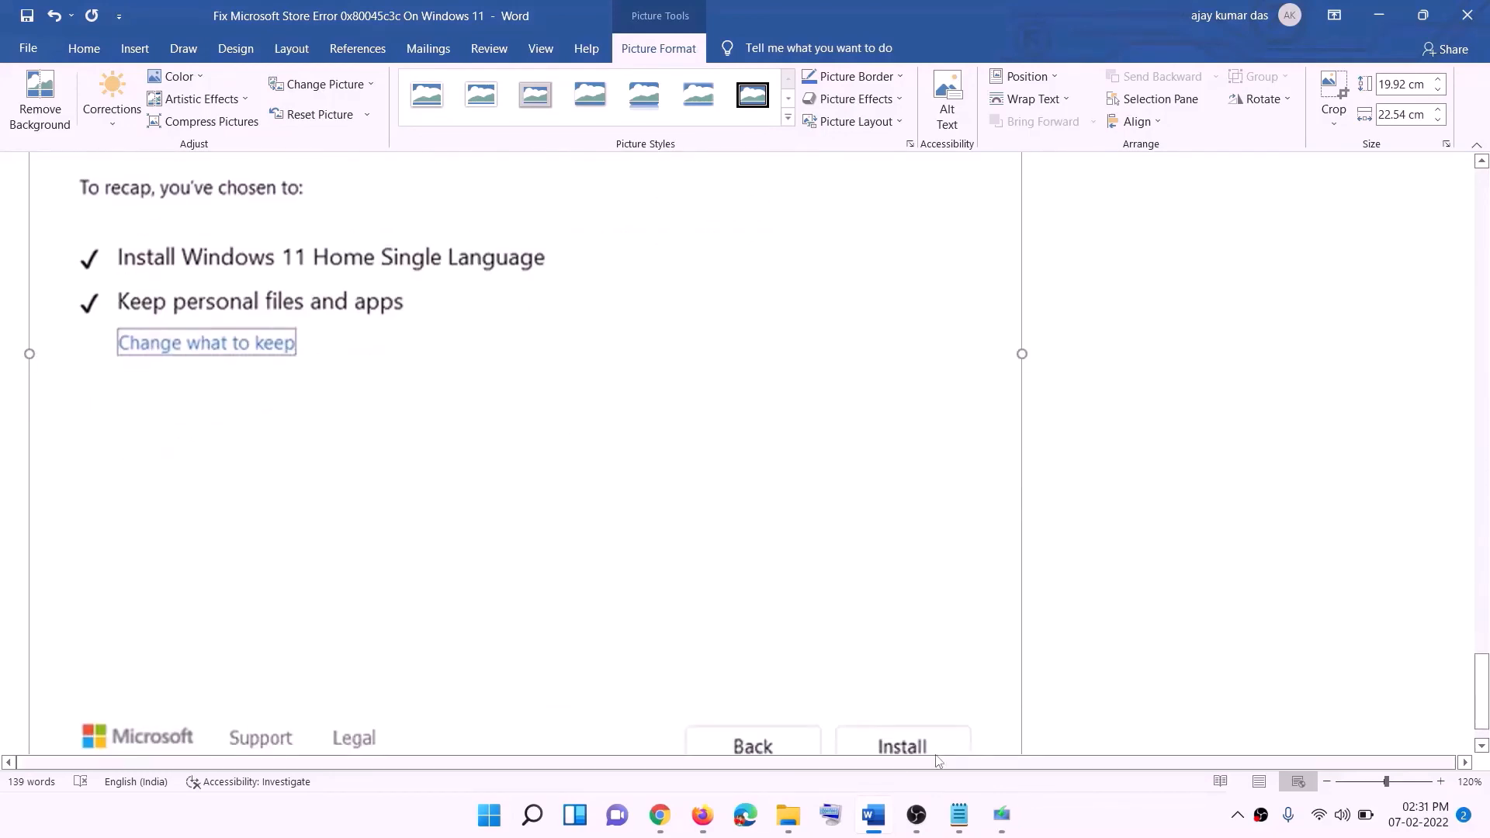
scroll(792, 583, "up", 6)
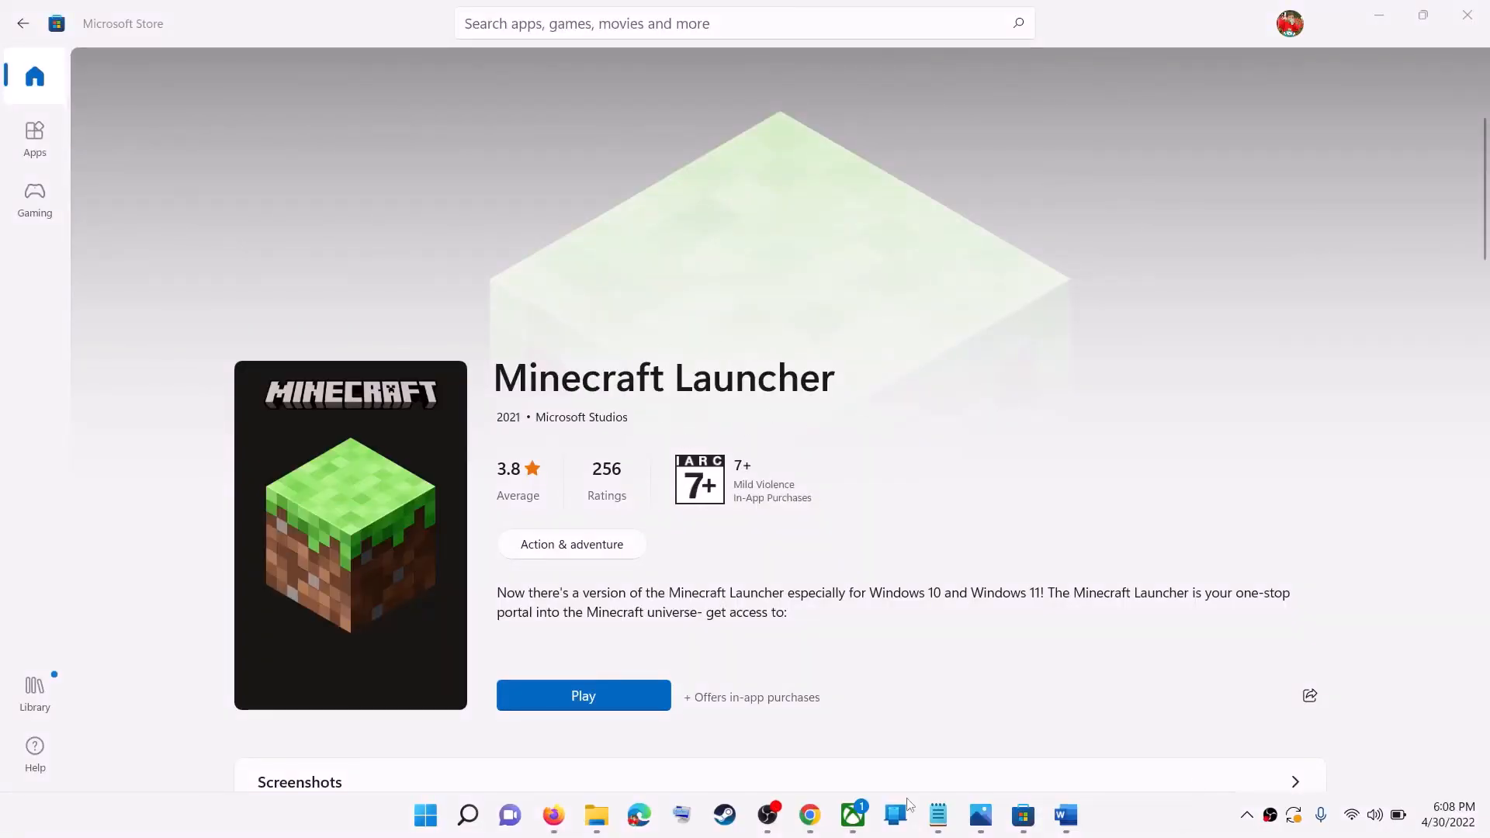
Check the Minecraft Launcher page in the Xbox app and return to its Microsoft Store page
left_click(868, 831)
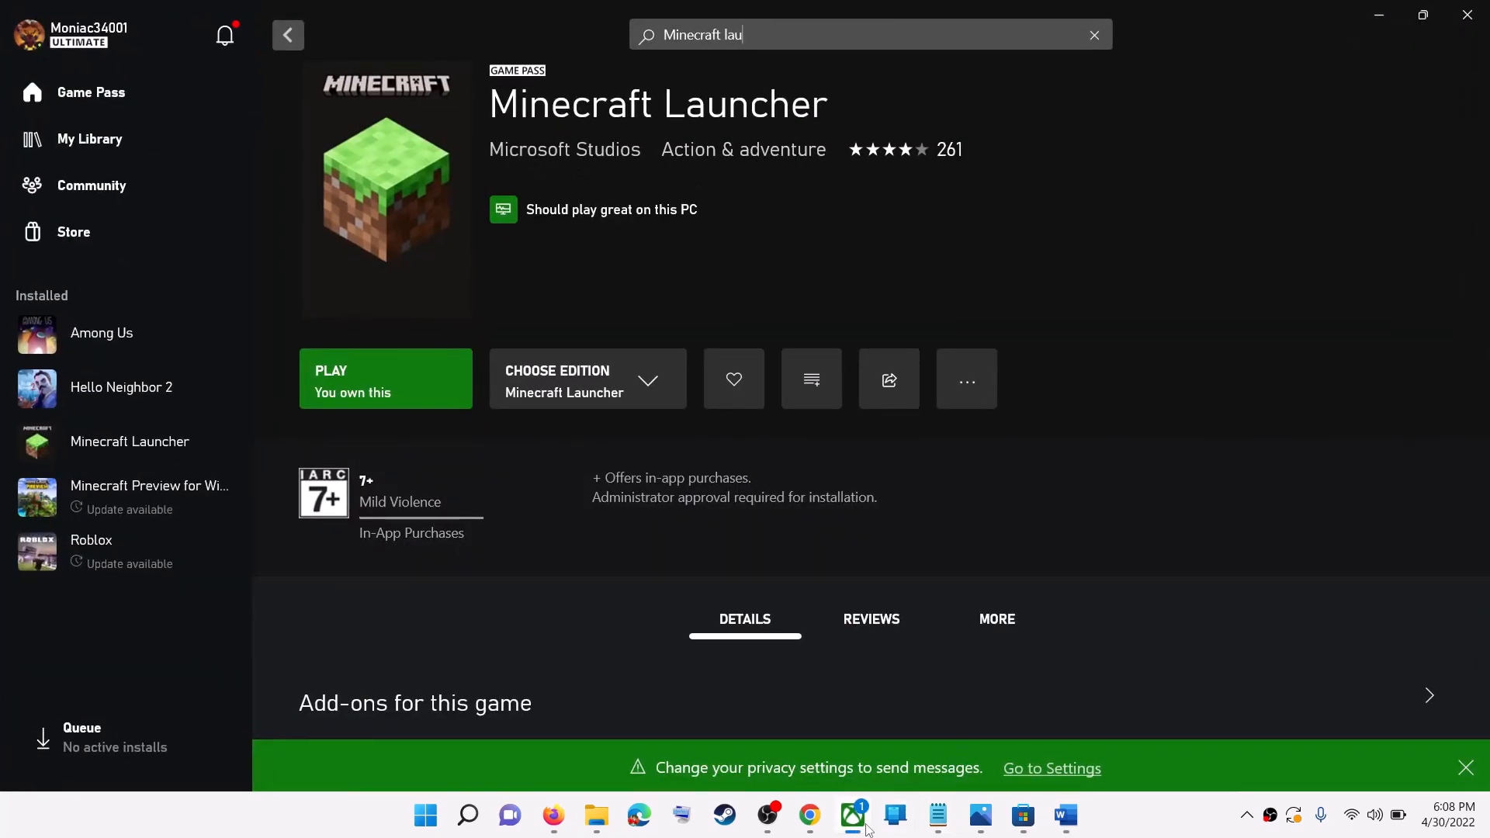
left_click(868, 831)
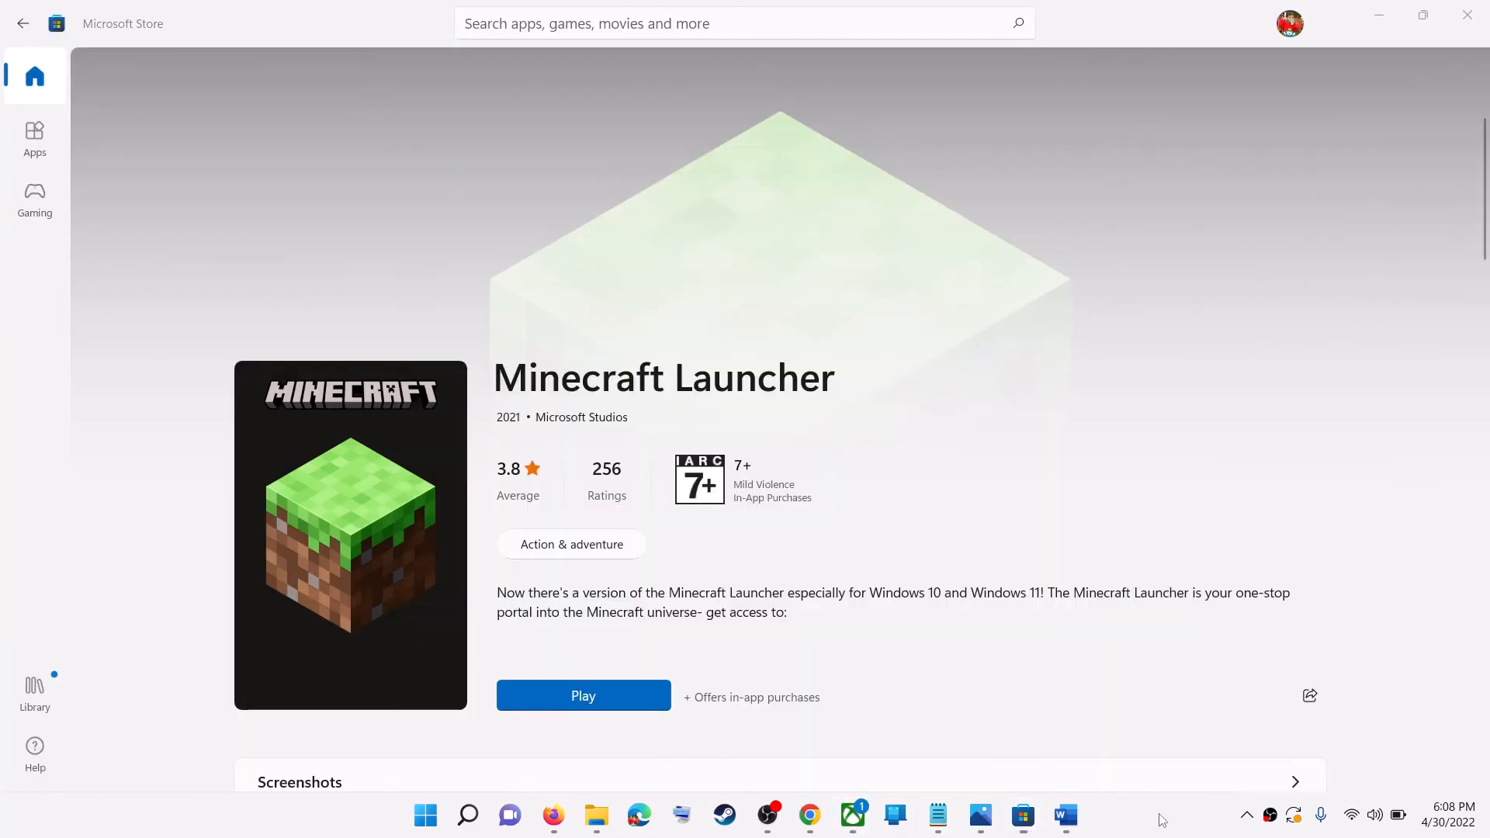